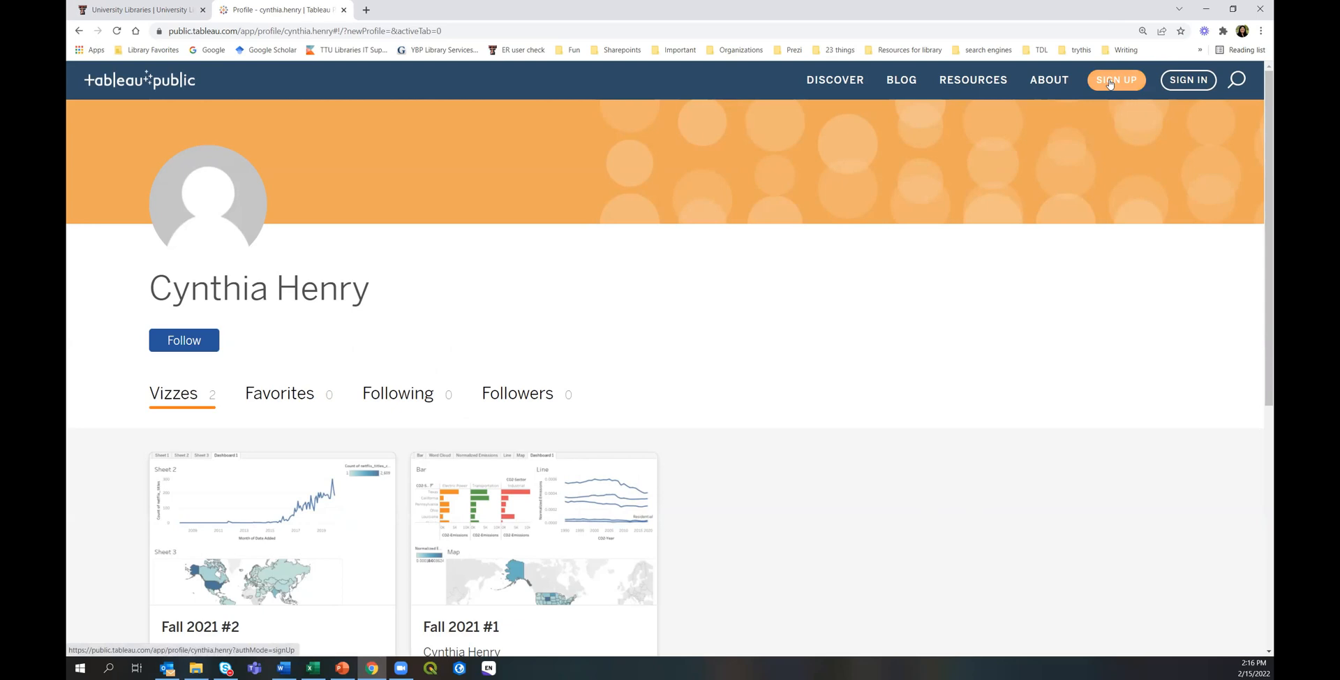
# Sign in to Tableau Public with the account email and password.
pyautogui.click(1190, 83)
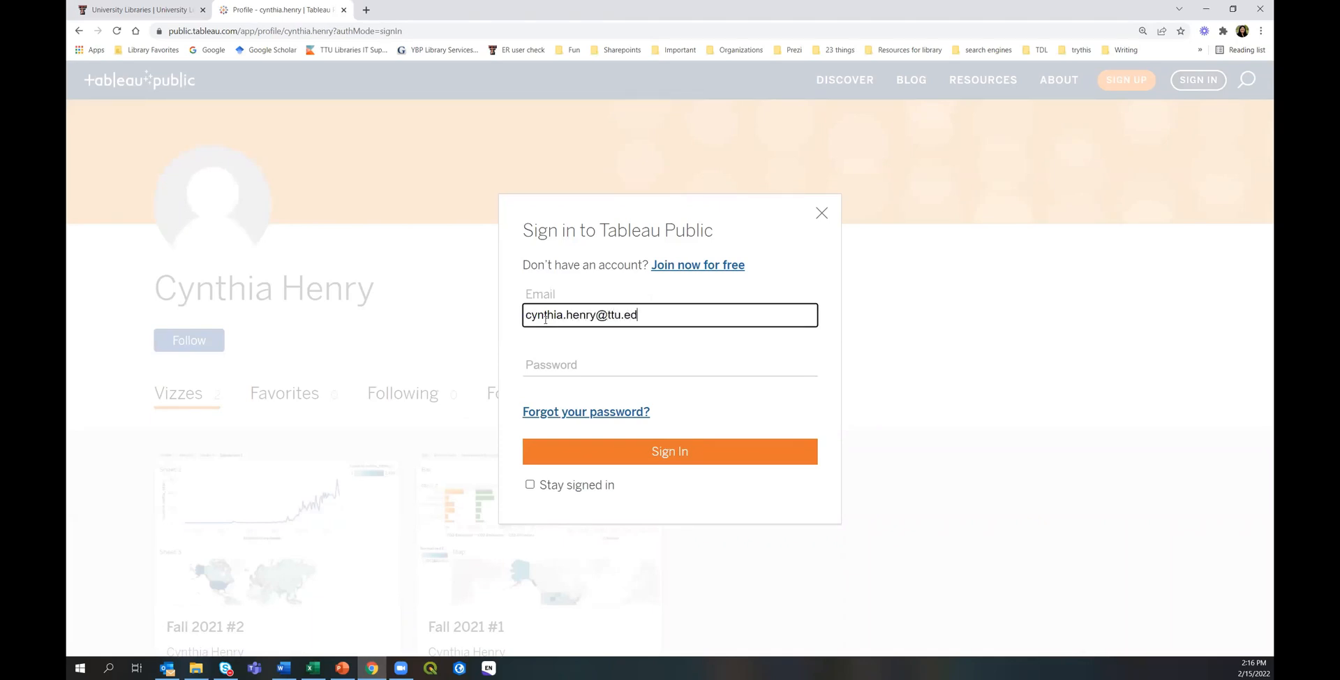
pyautogui.press('Tab')
pyautogui.write('*******')
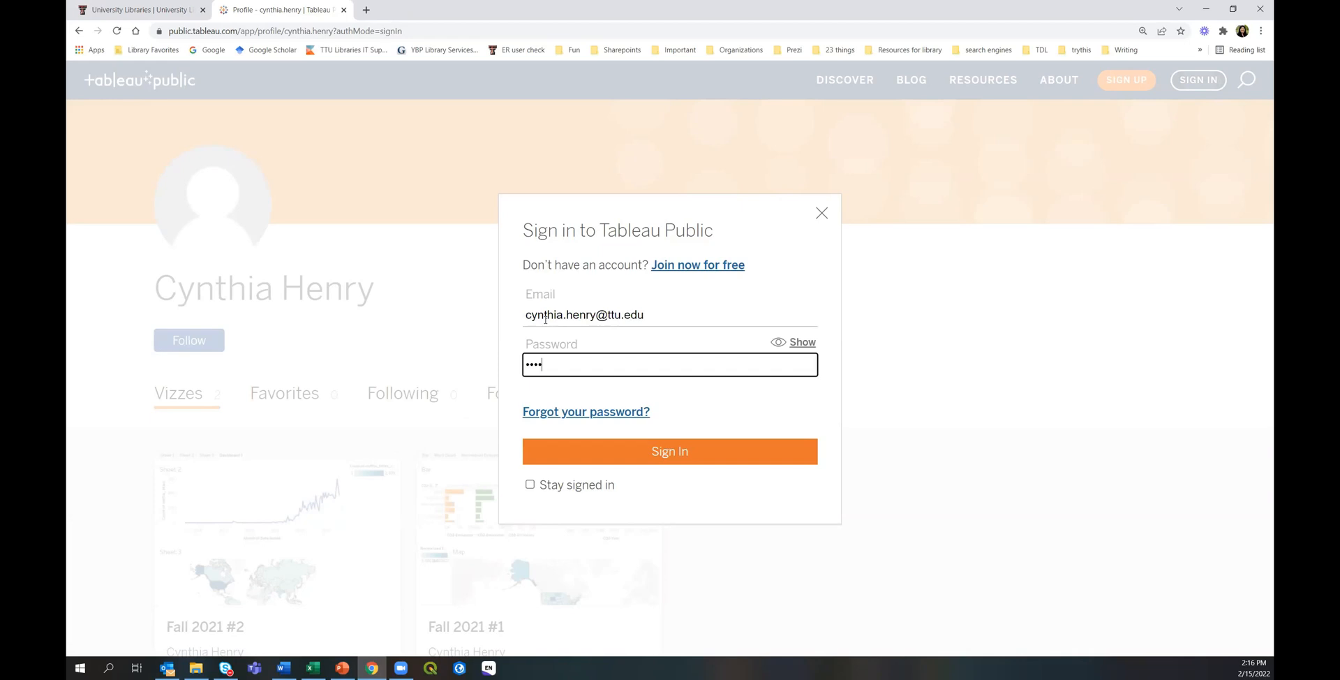
pyautogui.write('***')
pyautogui.press('Return')
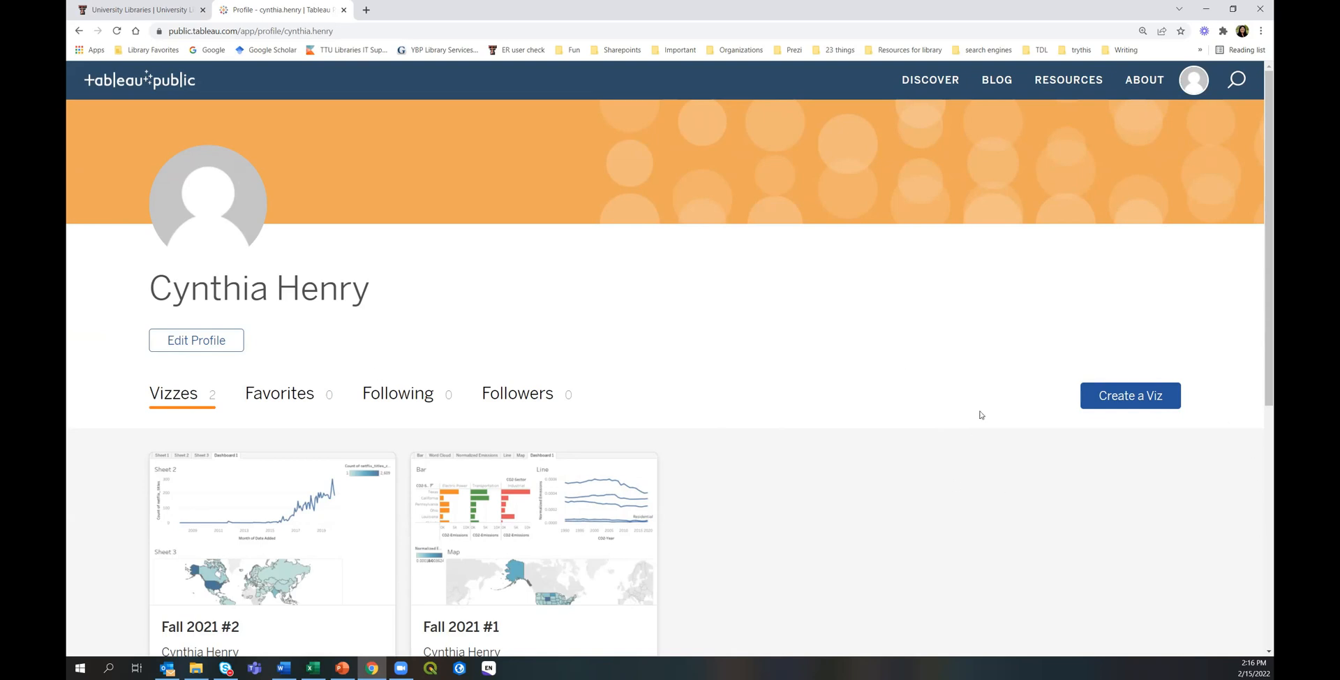
# Create a new viz and upload Emissions.xlsx from File Explorer as its data.
pyautogui.click(1128, 402)
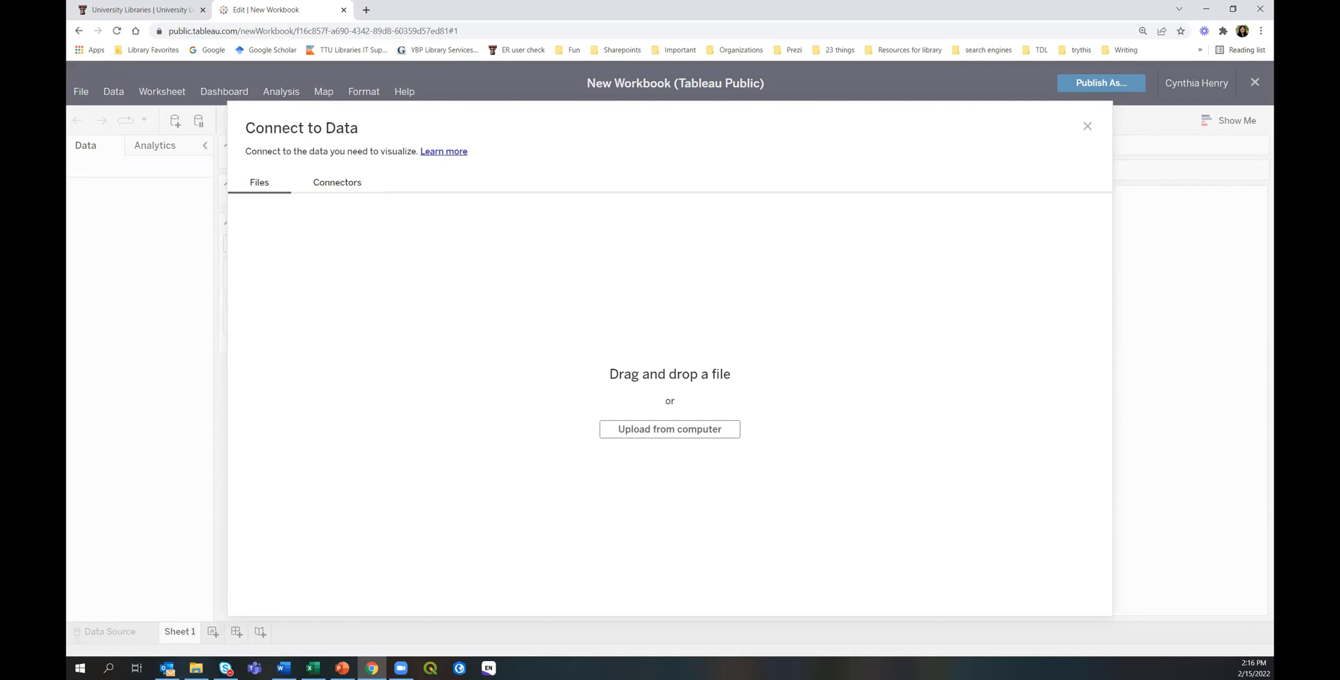
pyautogui.hotkey('alt', 'Tab')
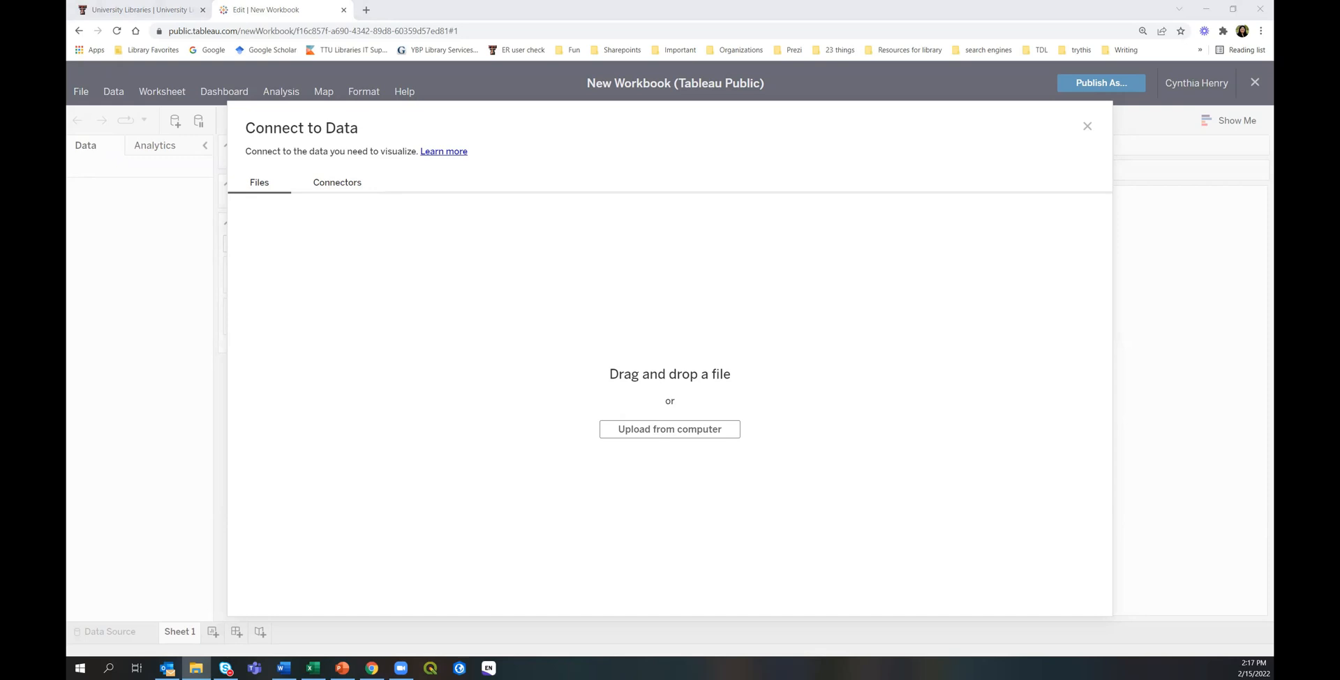
pyautogui.moveTo(287, 464); pyautogui.dragTo(403, 424)
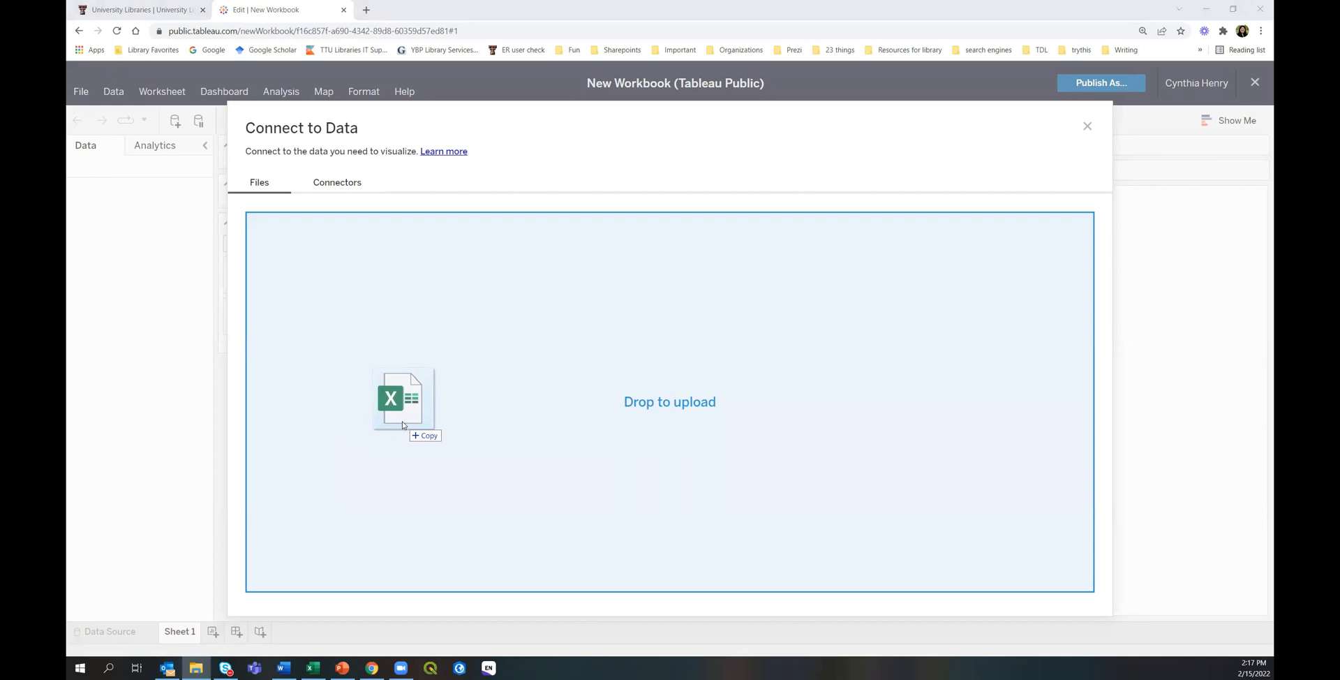
pyautogui.moveTo(403, 424); pyautogui.dragTo(404, 424)
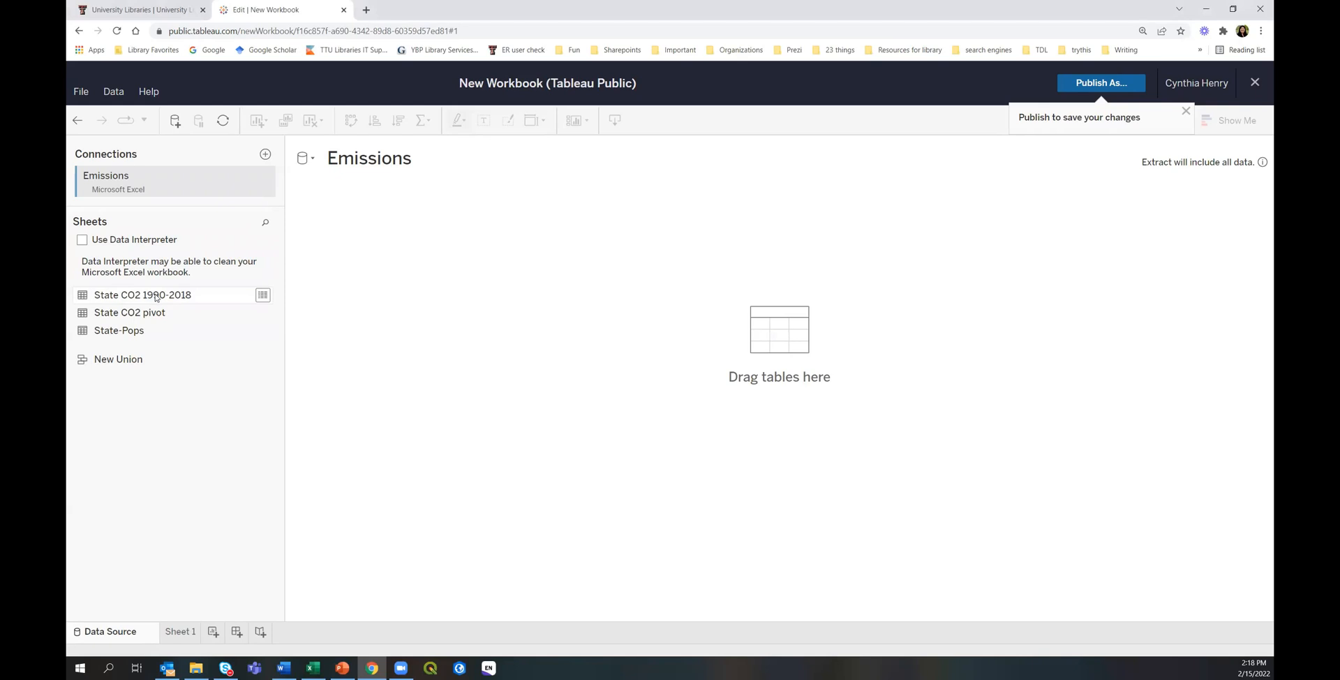
# Add the State CO2 1990-2018 sheet to the canvas and enlarge the field grid.
pyautogui.moveTo(156, 296); pyautogui.dragTo(446, 271)
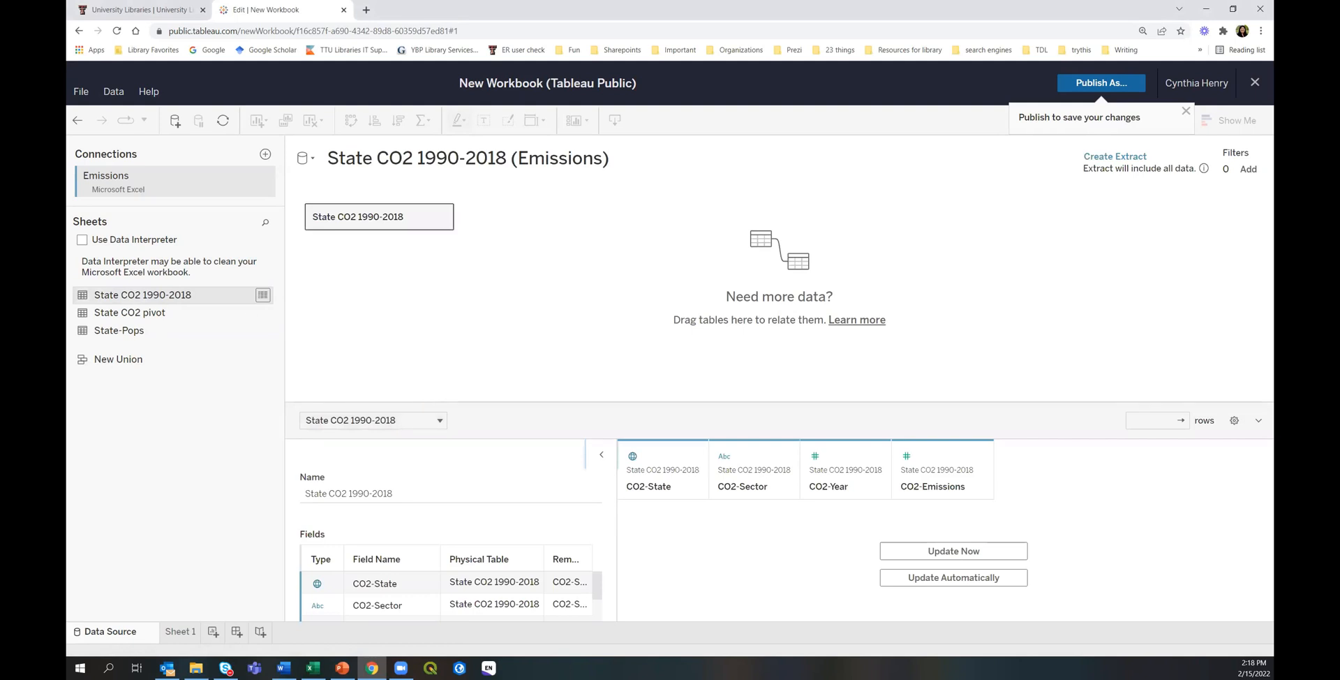
pyautogui.hotkey('alt', 'Tab')
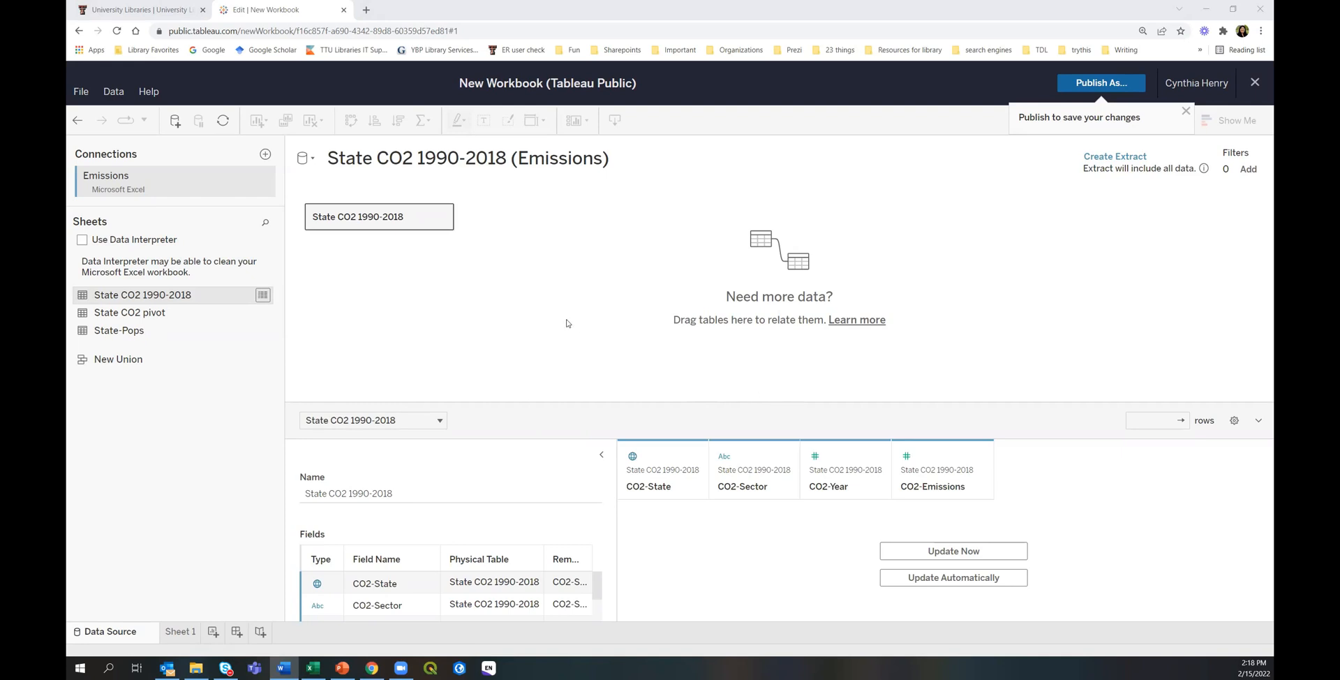
pyautogui.moveTo(560, 403); pyautogui.dragTo(568, 327)
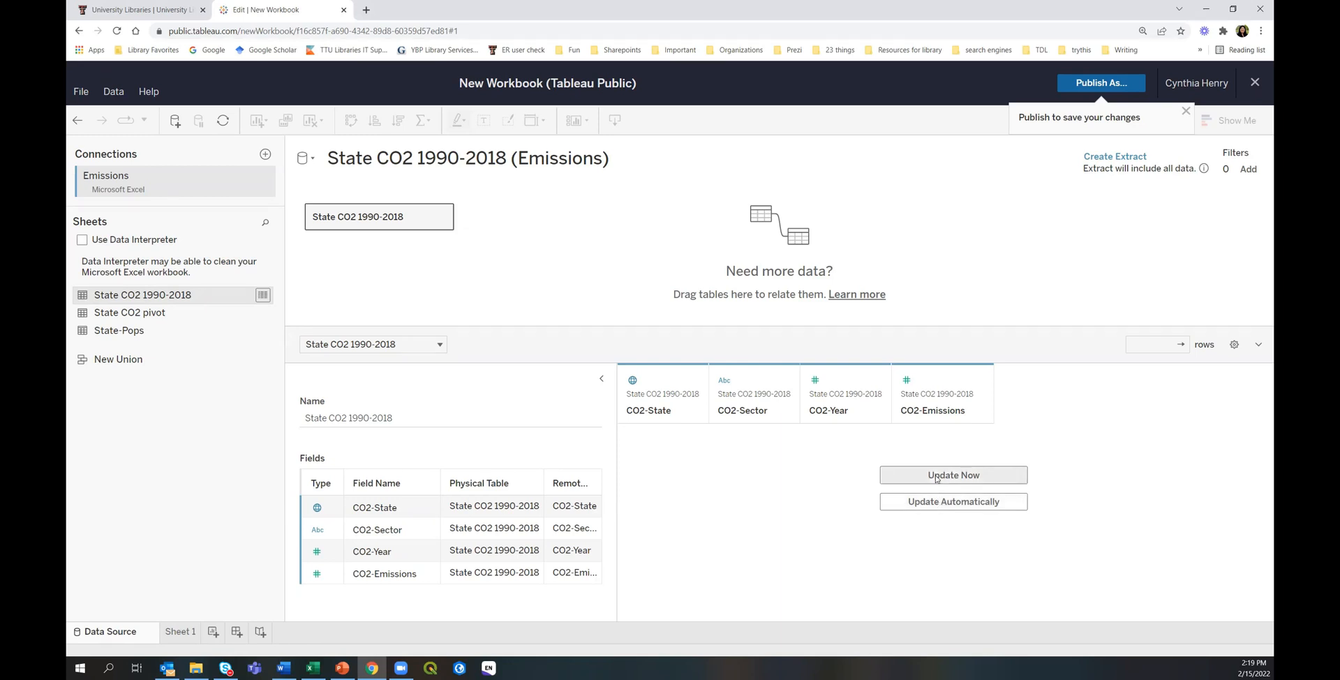
# Load the data preview showing 7395 rows of State CO2 1990-2018 values.
pyautogui.click(936, 475)
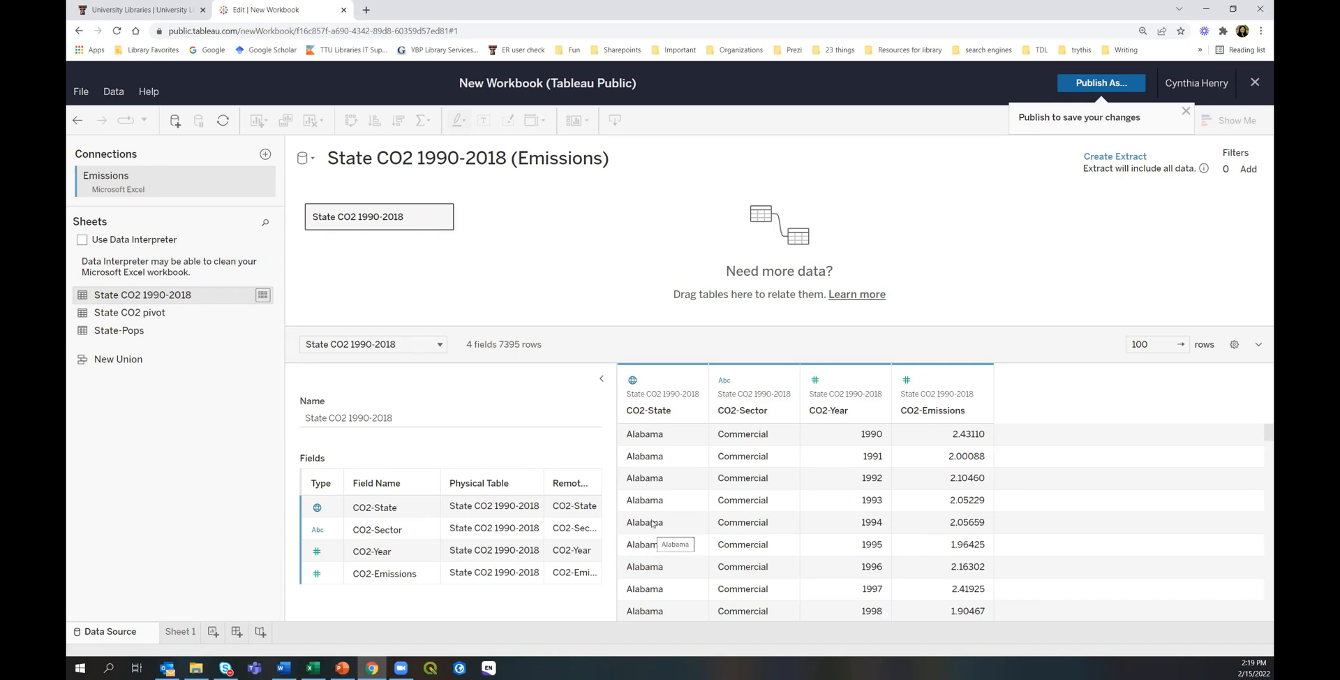
pyautogui.click(633, 382)
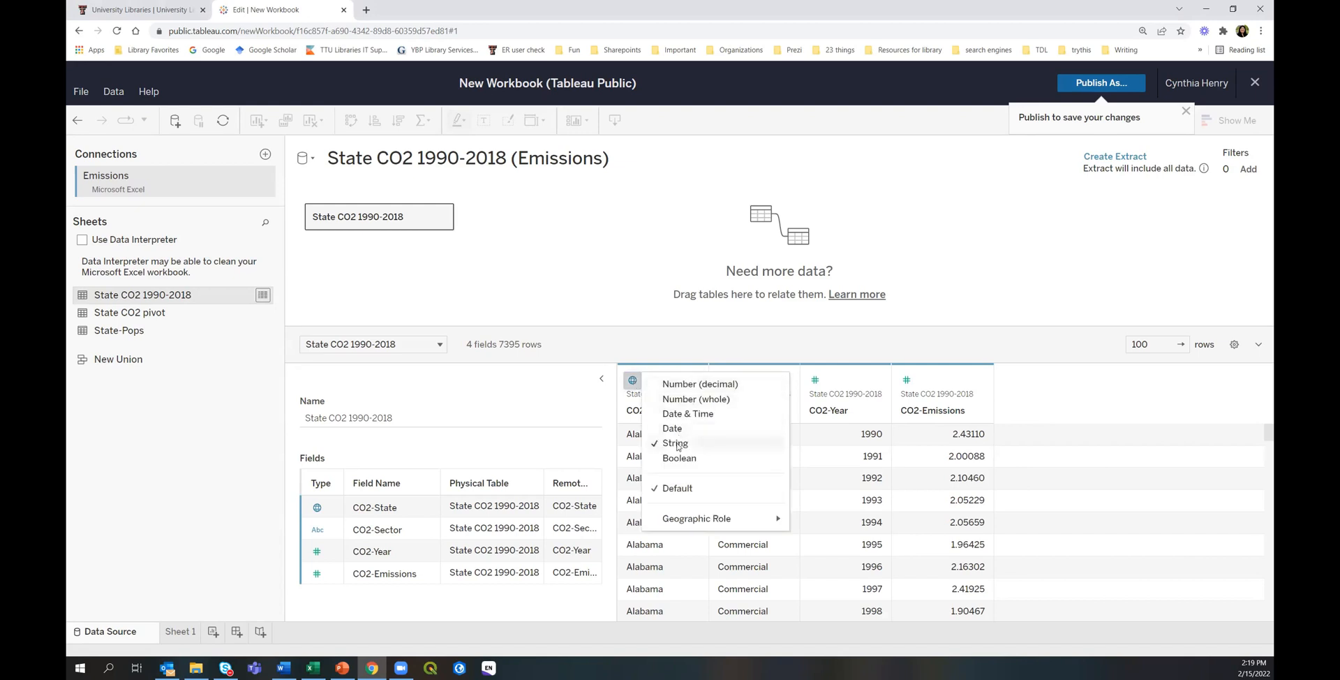
pyautogui.moveTo(687, 520)
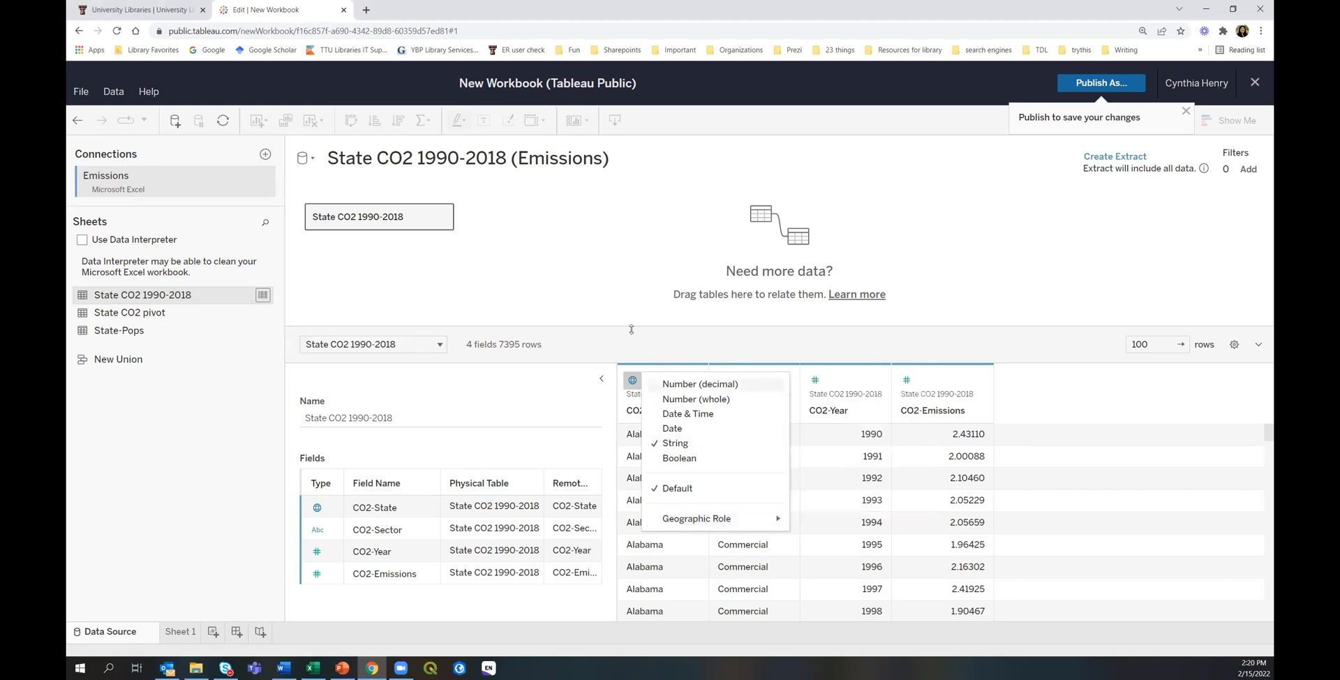
pyautogui.click(649, 352)
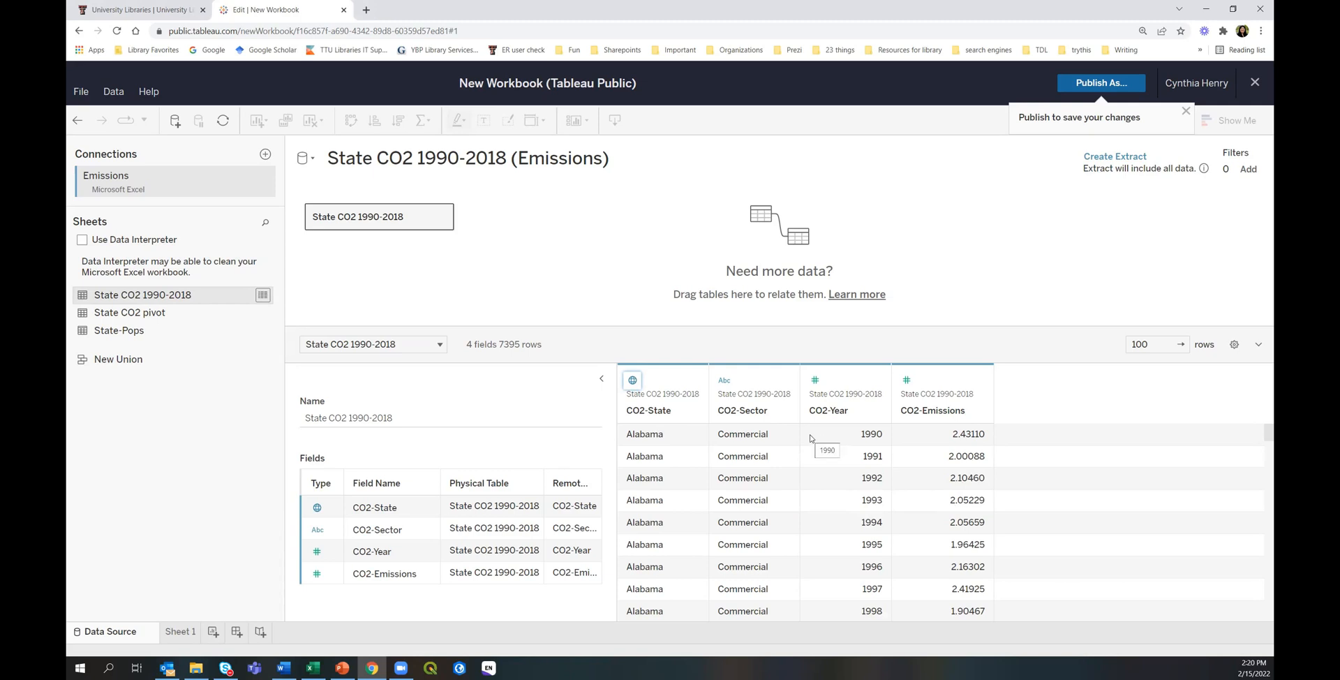
# Keep CO2-Sector as String, CO2-Year as whole number and CO2-Emissions as decimal.
pyautogui.click(724, 381)
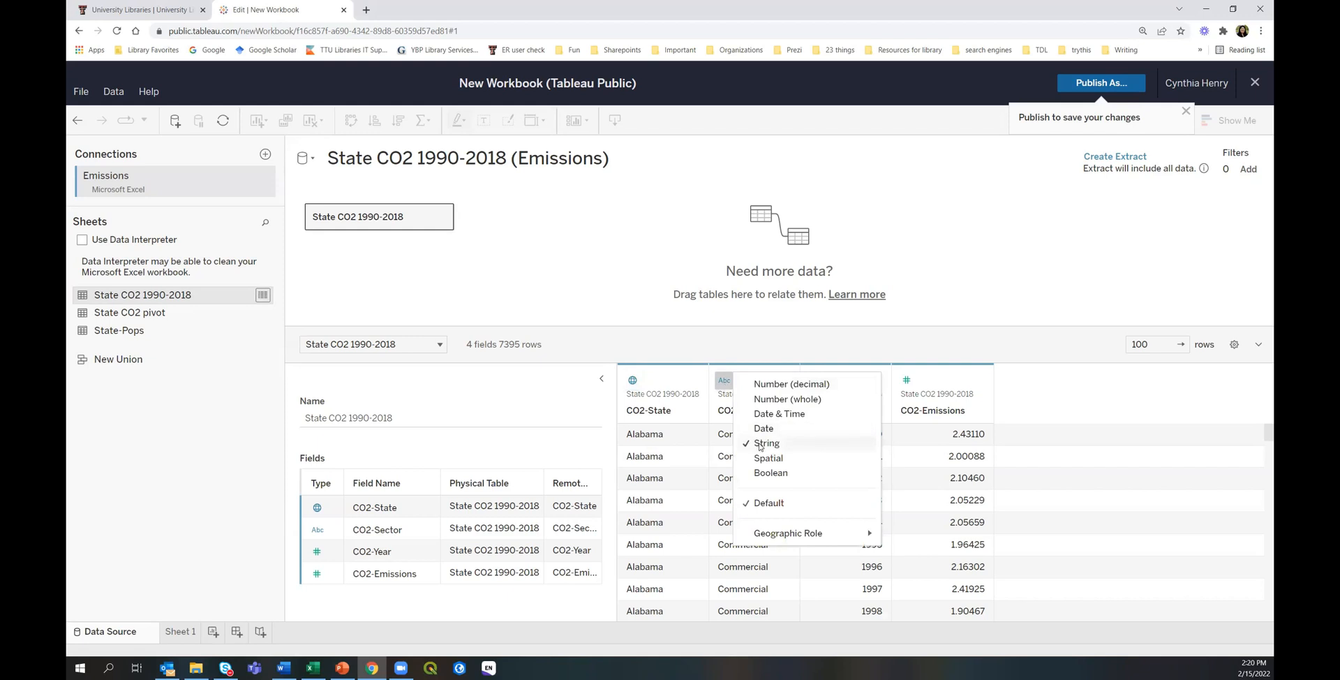
pyautogui.click(760, 351)
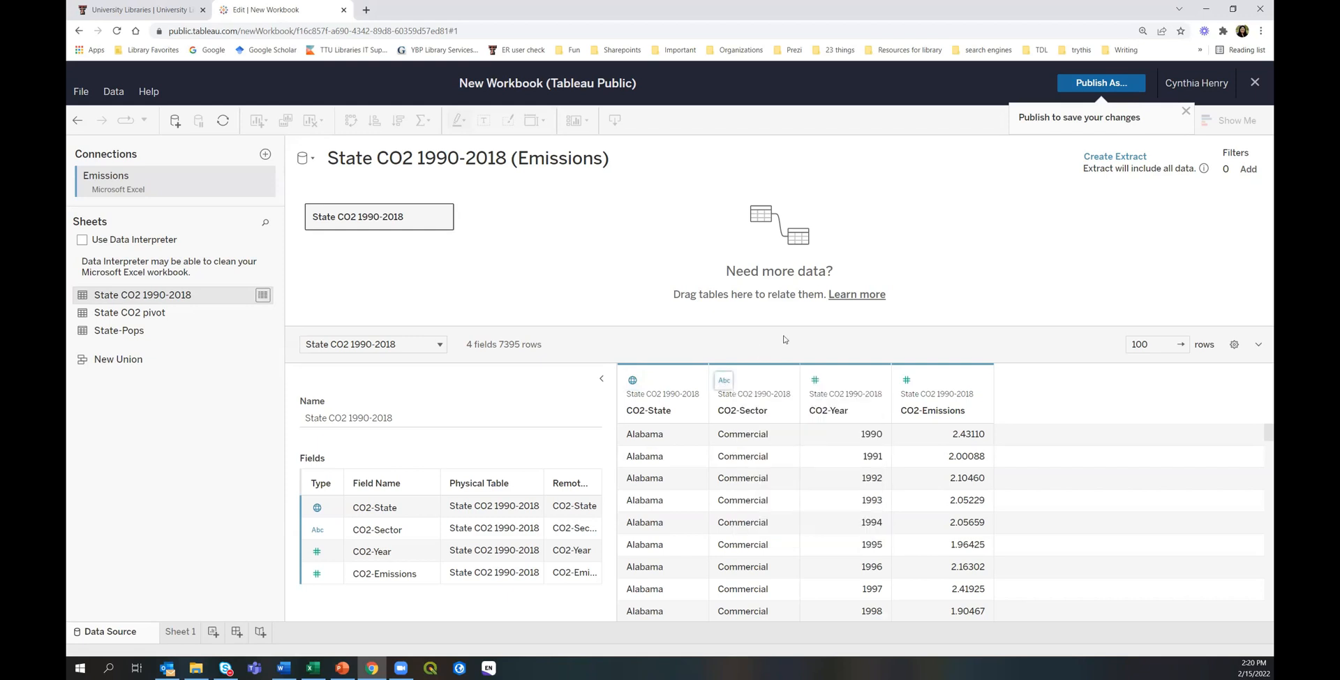
pyautogui.click(815, 381)
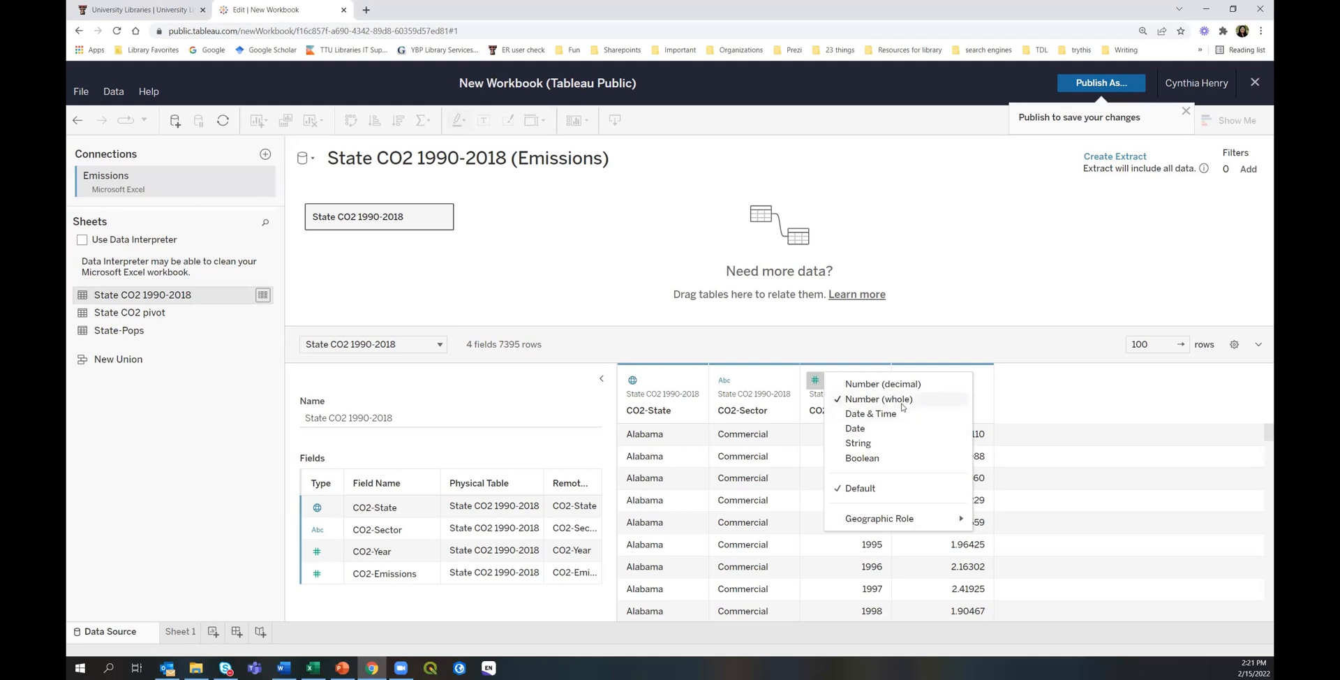
pyautogui.click(827, 348)
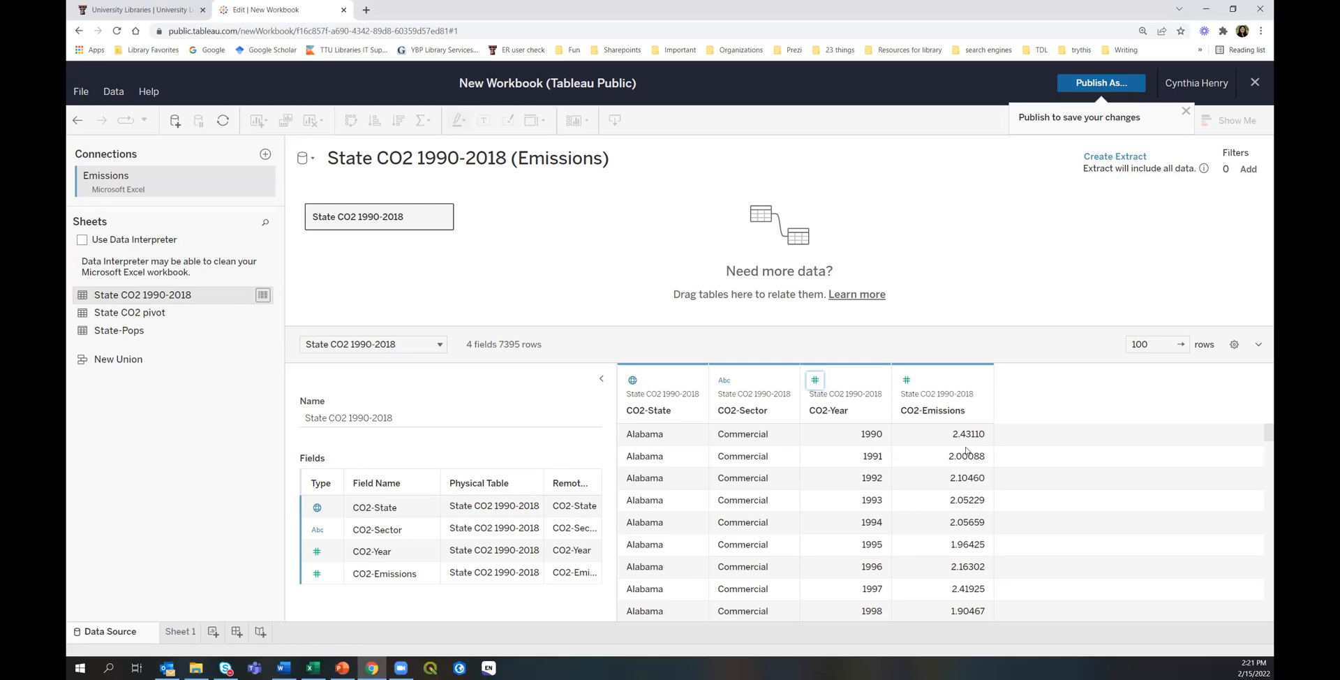
pyautogui.click(907, 381)
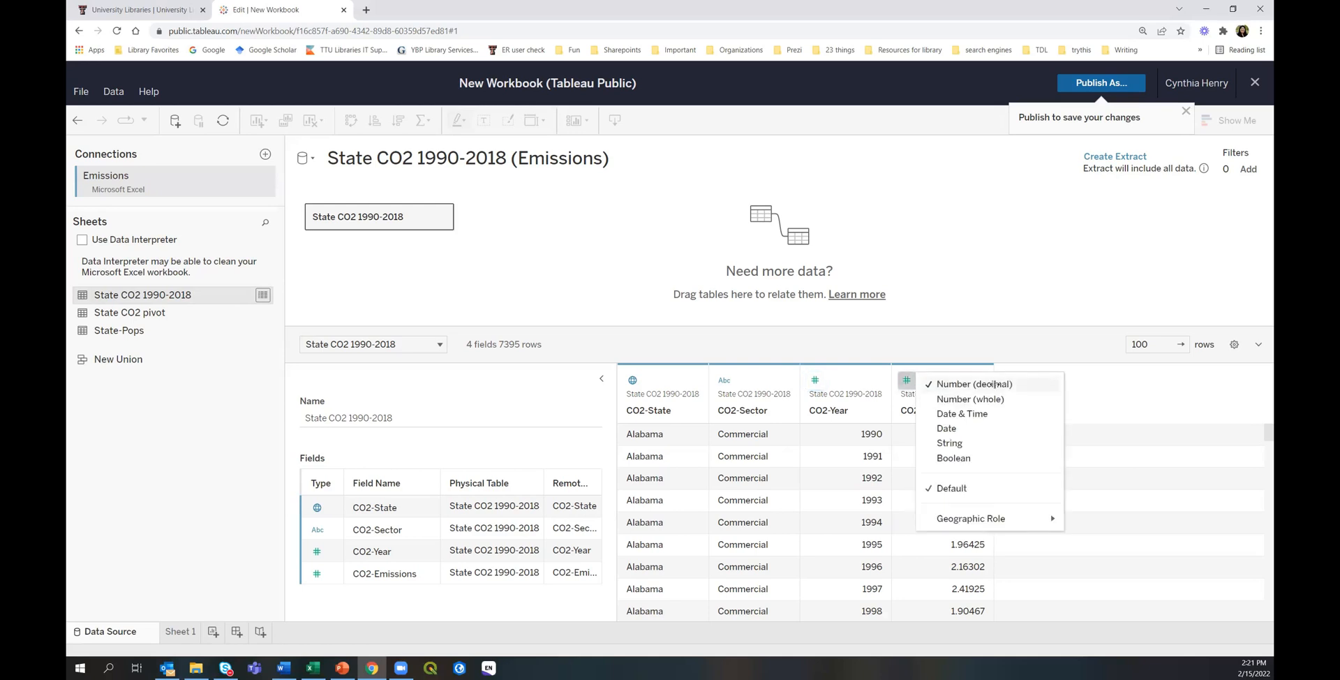
pyautogui.click(898, 350)
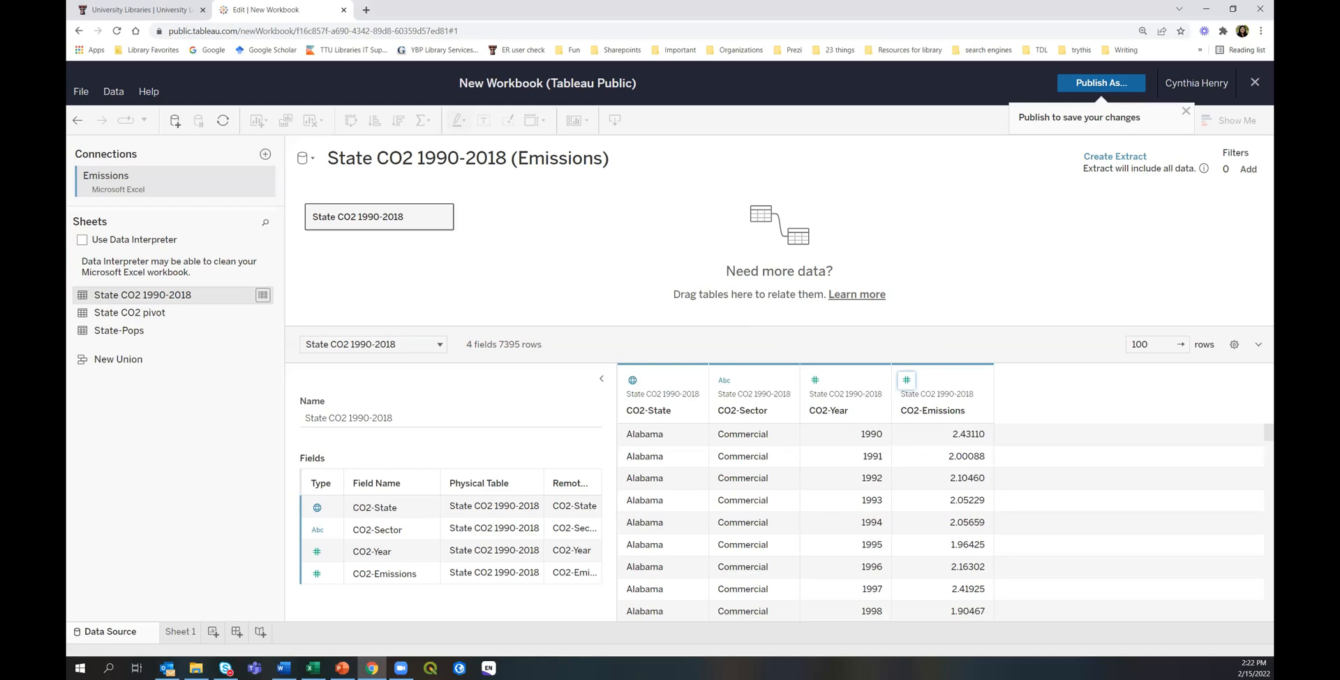
# Open Sheet 1 to build the data extract, then check the File menu.
pyautogui.click(180, 632)
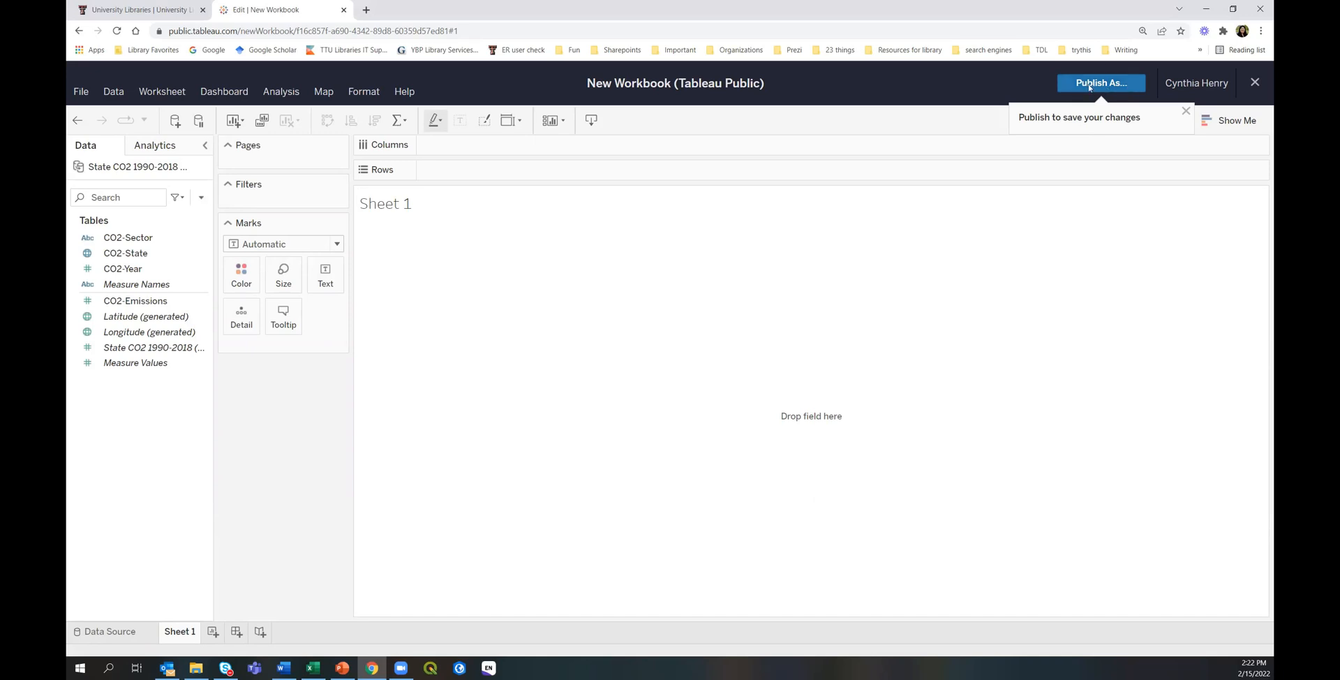
pyautogui.click(80, 93)
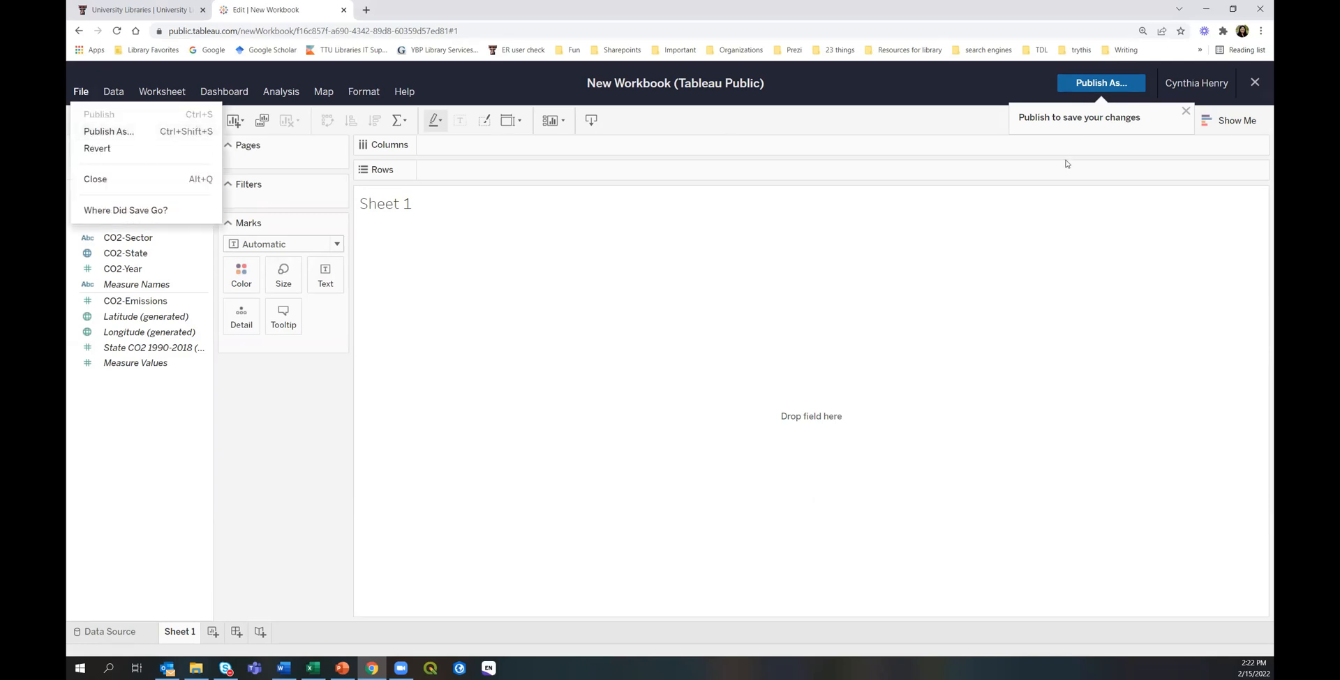
pyautogui.click(1098, 85)
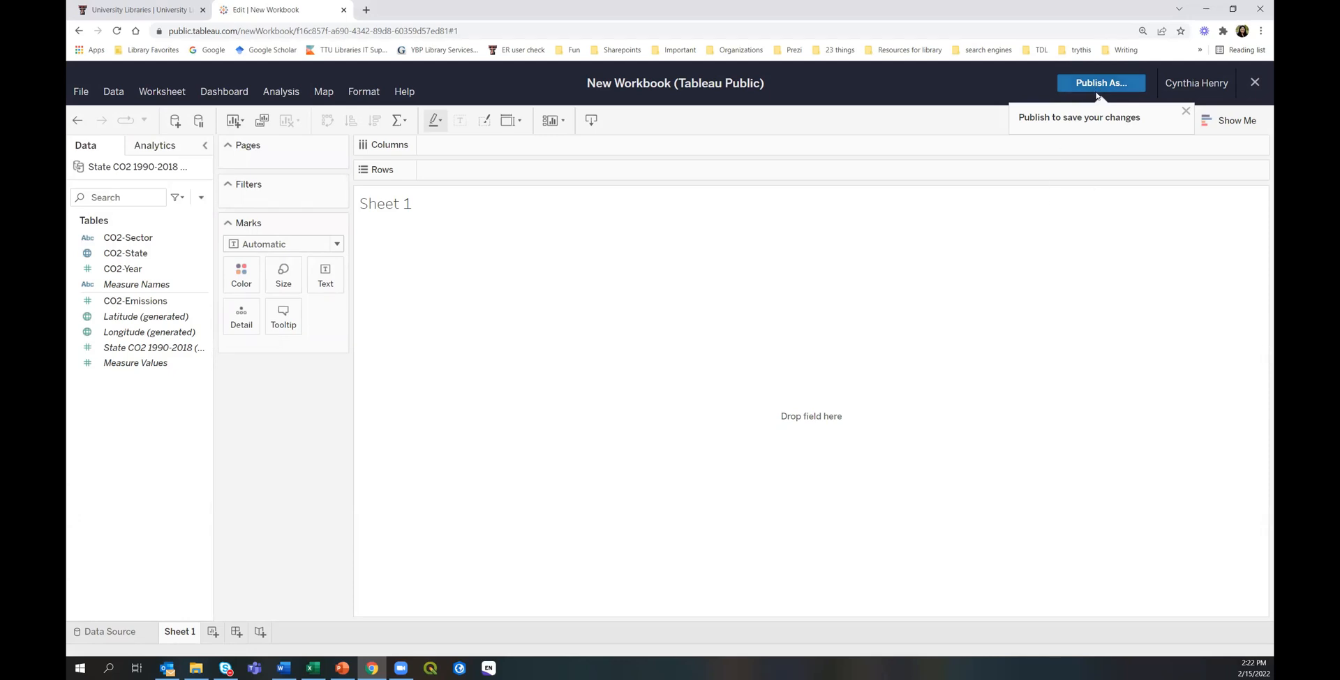
# Publish the workbook to Tableau Public under the name 'Emissions'.
pyautogui.click(1081, 84)
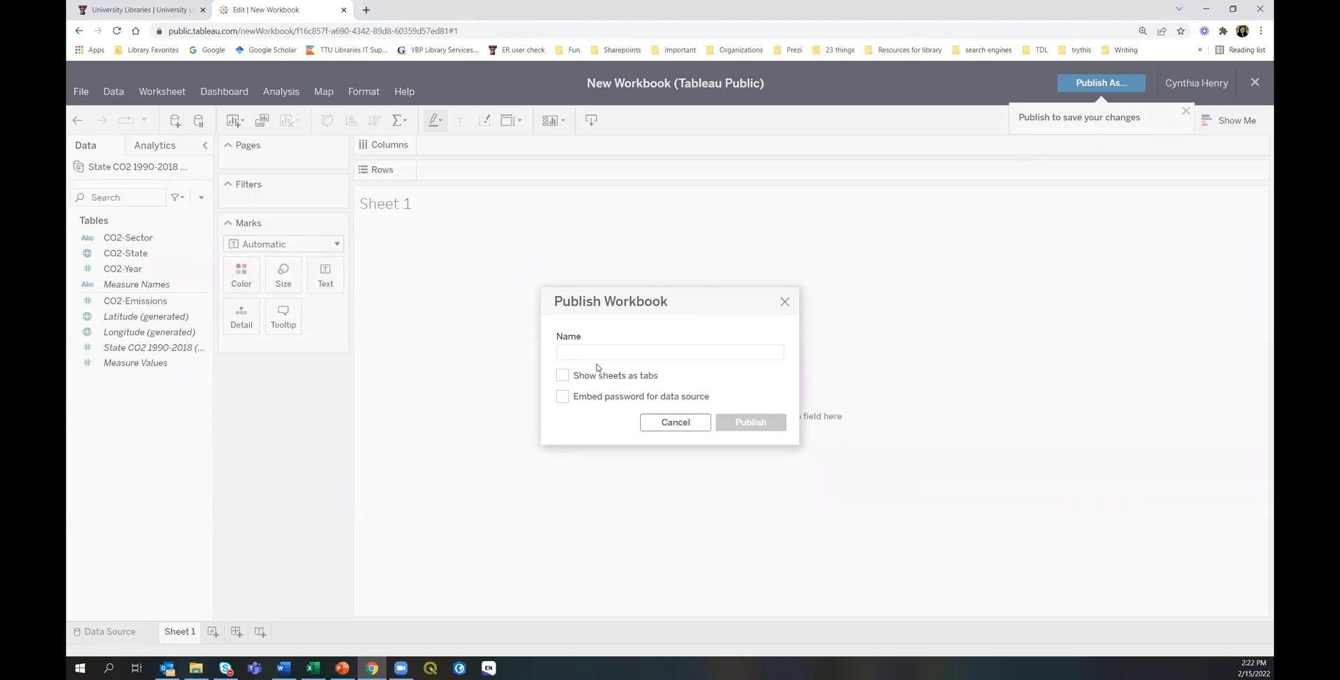
pyautogui.write('Emmision')
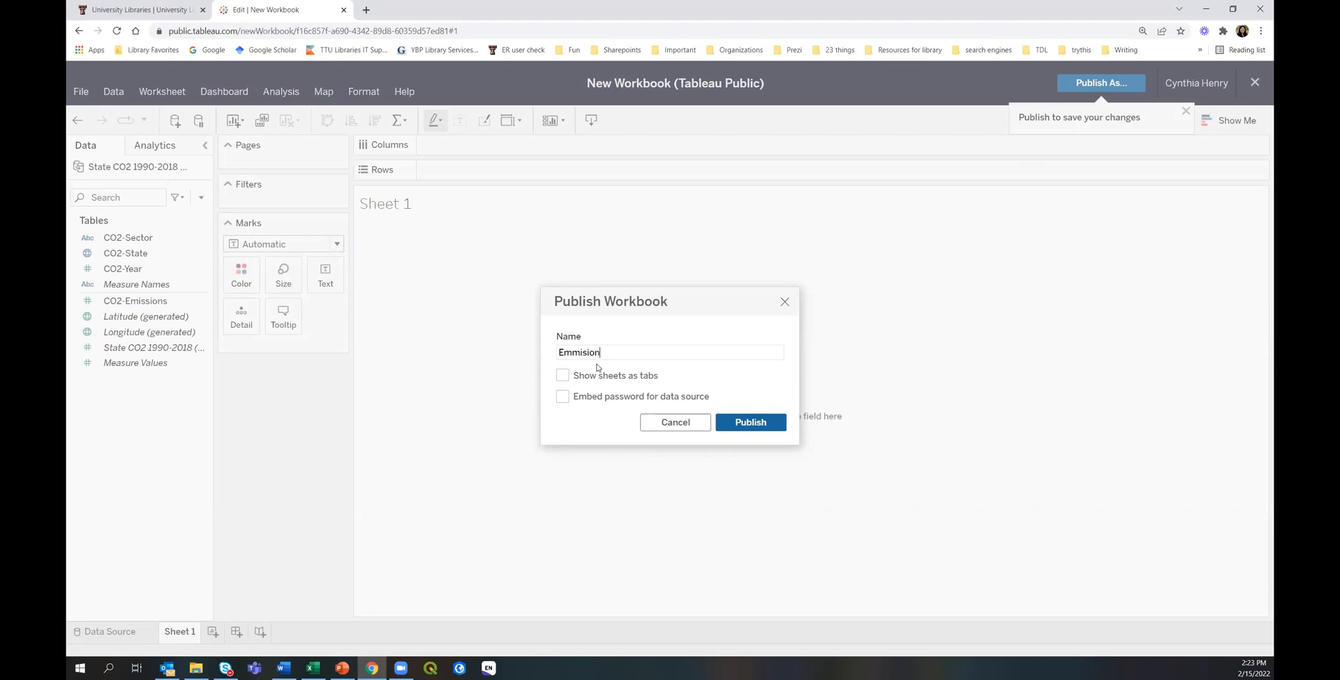
pyautogui.press('BackSpace')
pyautogui.press('BackSpace')
pyautogui.write('ssions')
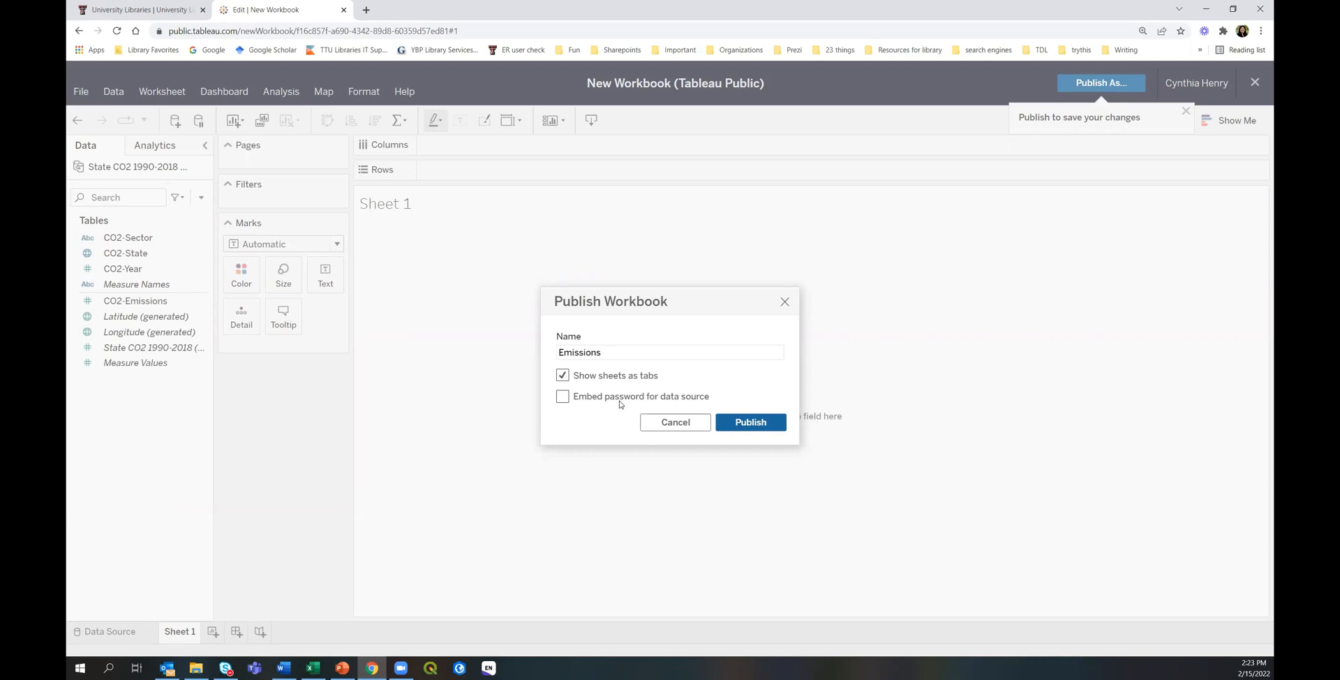
pyautogui.click(751, 423)
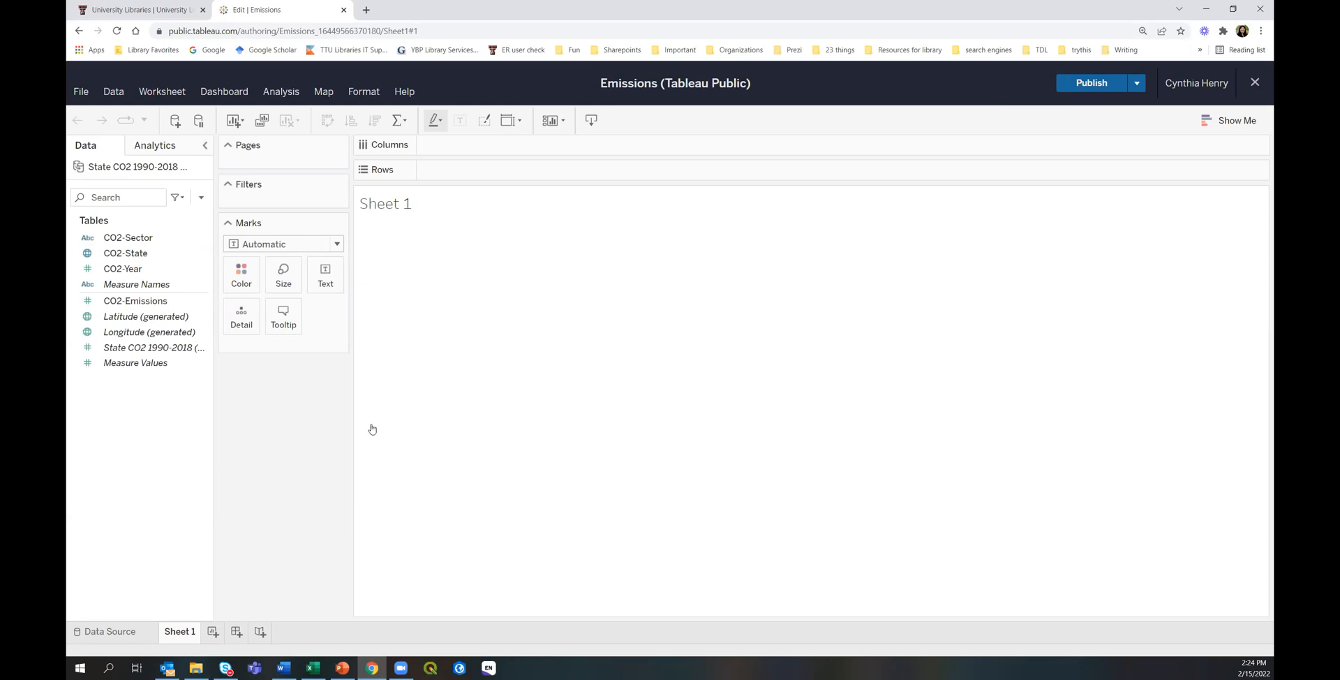
pyautogui.click(108, 349)
pyautogui.click(110, 389)
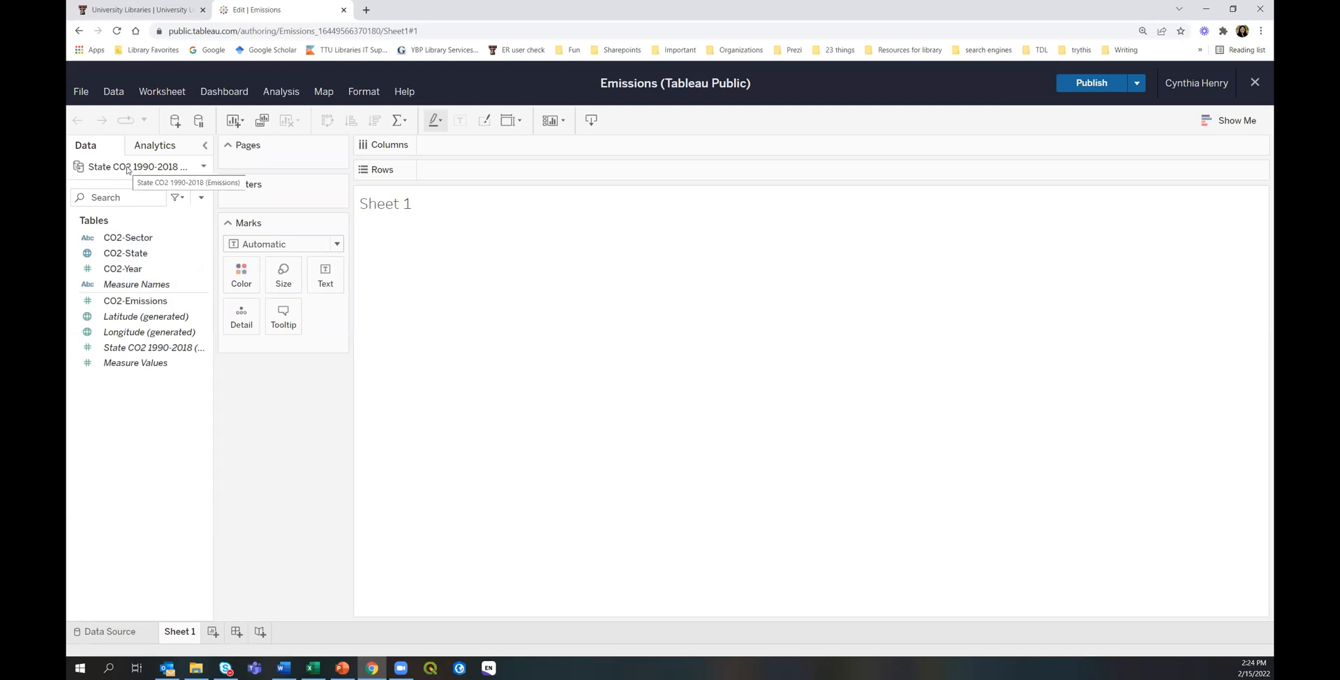
pyautogui.click(122, 299)
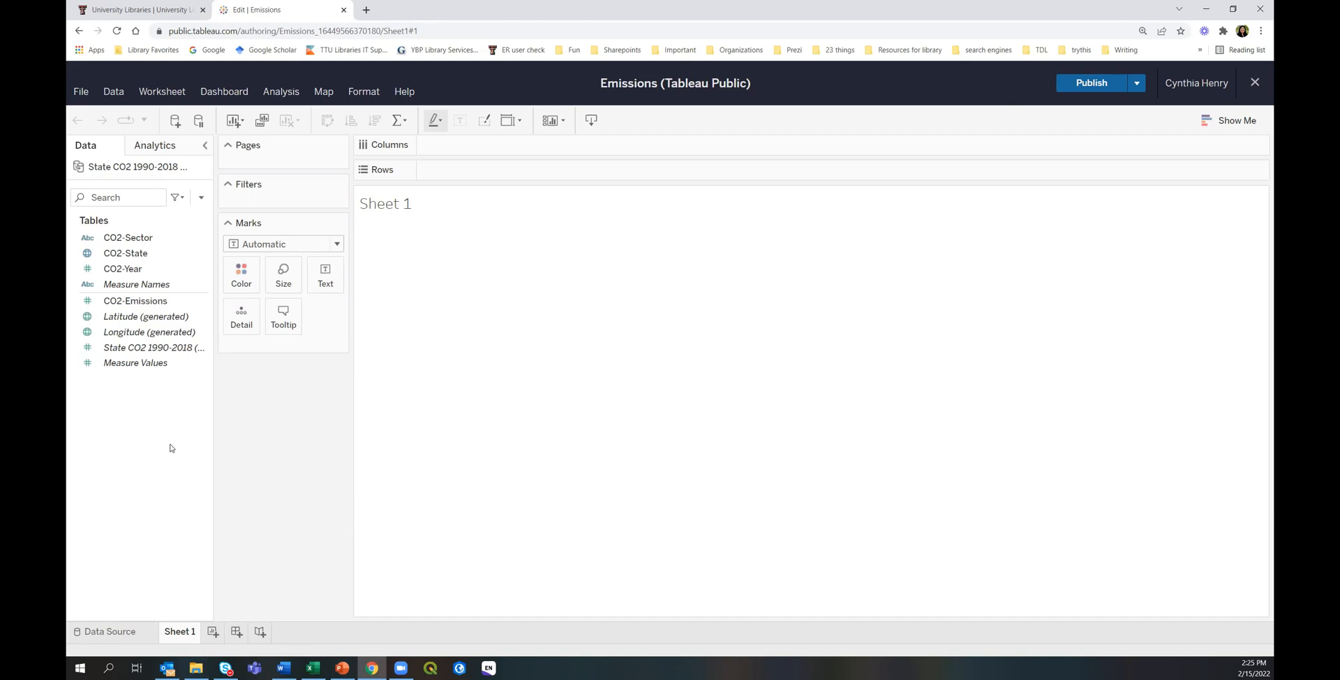
# Place CO2-State on the Columns shelf, briefly trying it on Rows first.
pyautogui.click(136, 255)
pyautogui.moveTo(135, 255); pyautogui.dragTo(490, 150)
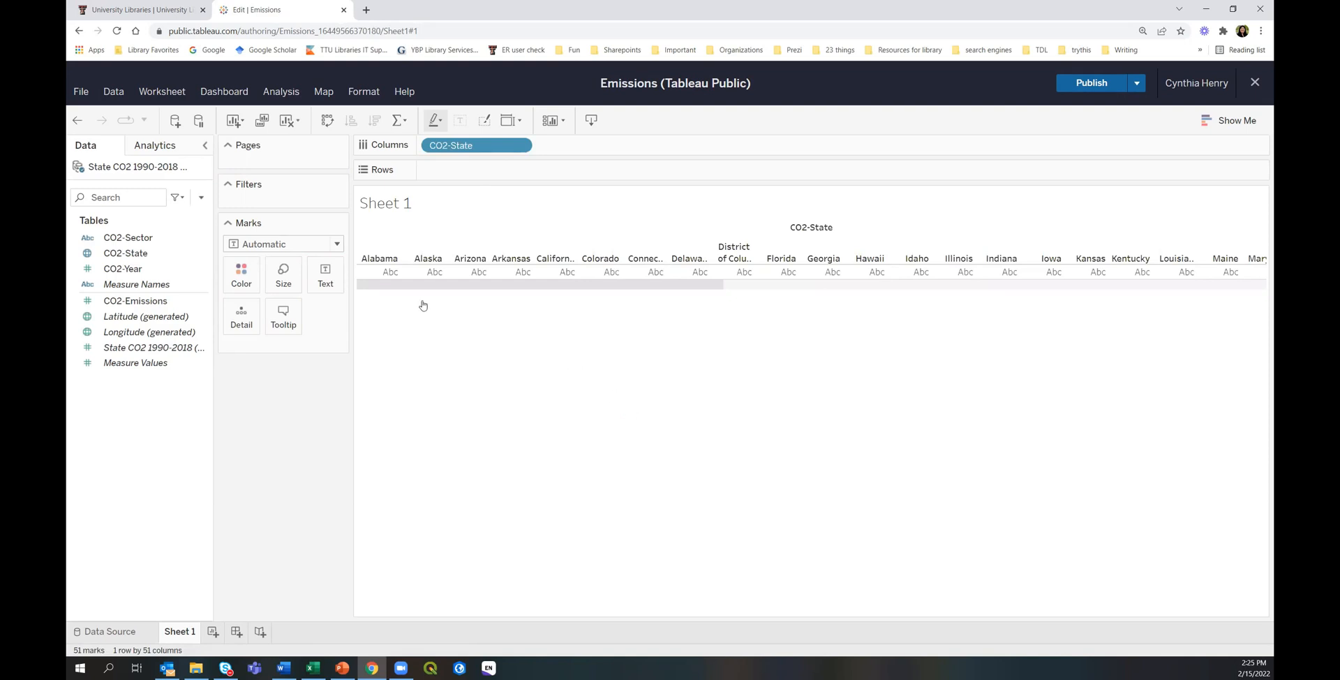
pyautogui.moveTo(381, 272)
pyautogui.moveTo(482, 152); pyautogui.dragTo(481, 171)
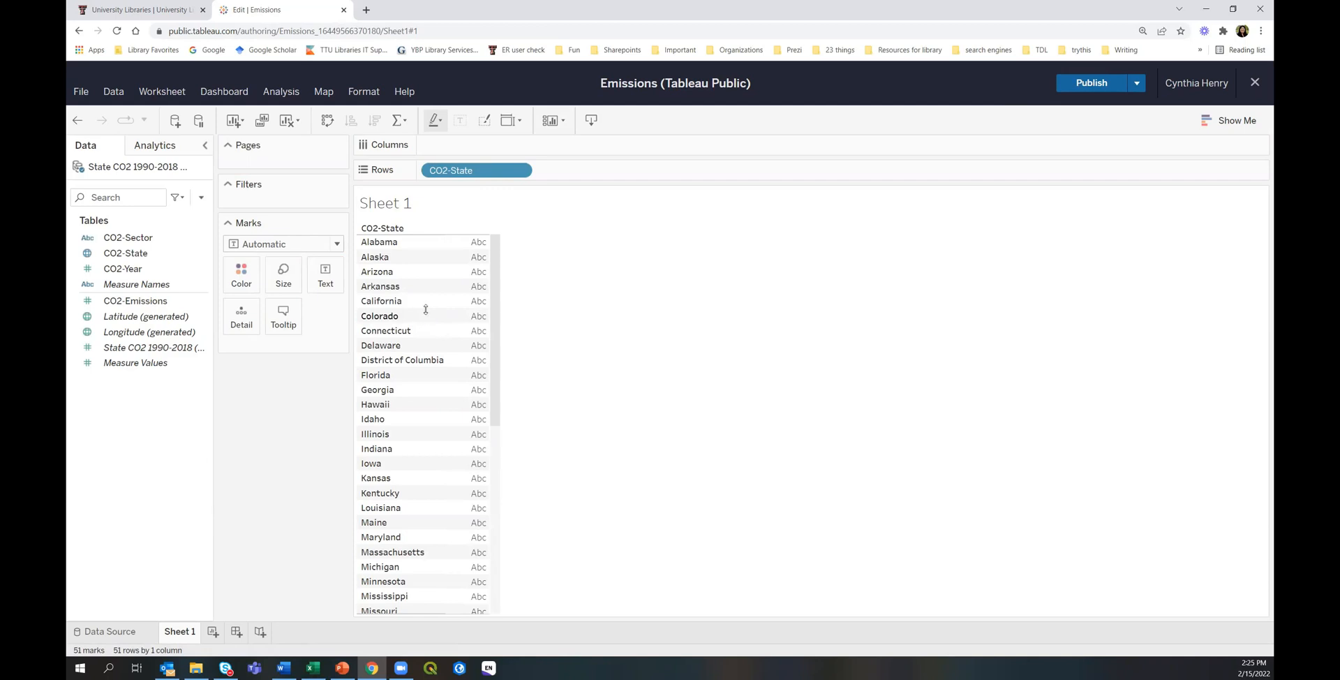
pyautogui.moveTo(487, 177); pyautogui.dragTo(489, 148)
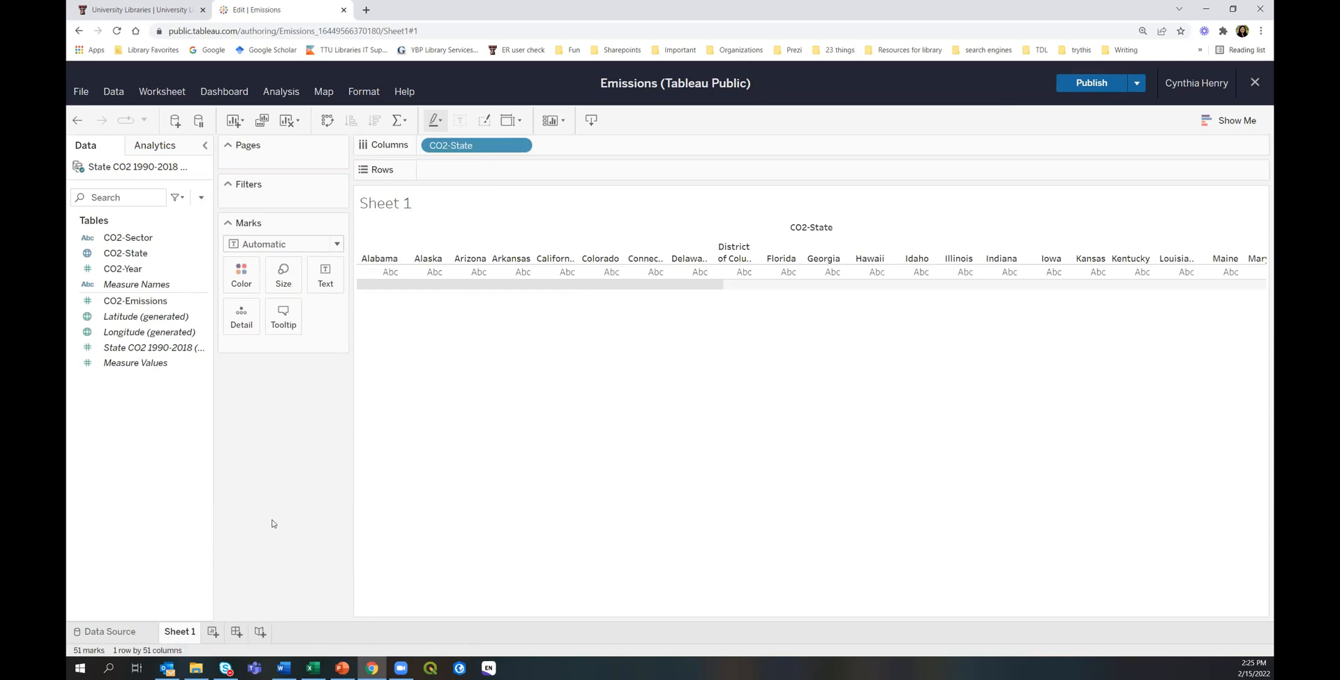
# Plot SUM(CO2-Emissions) as bars for each of the 51 states.
pyautogui.click(130, 304)
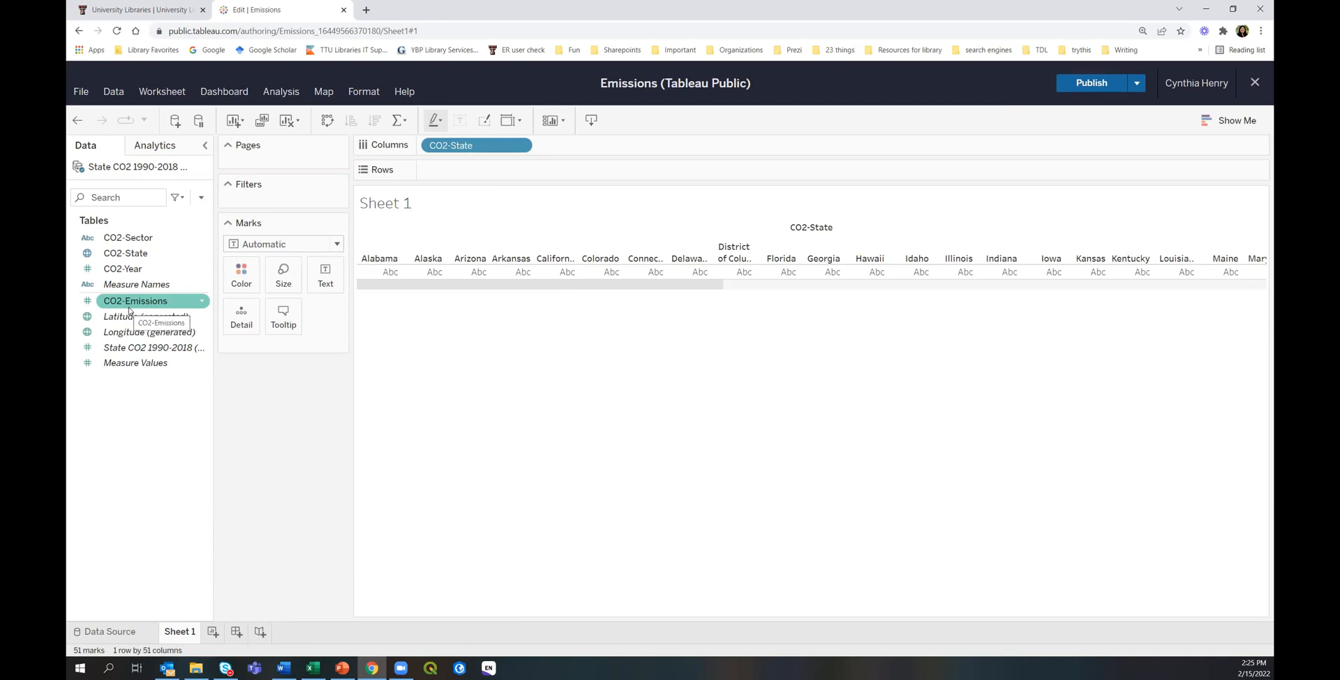
pyautogui.click(128, 316)
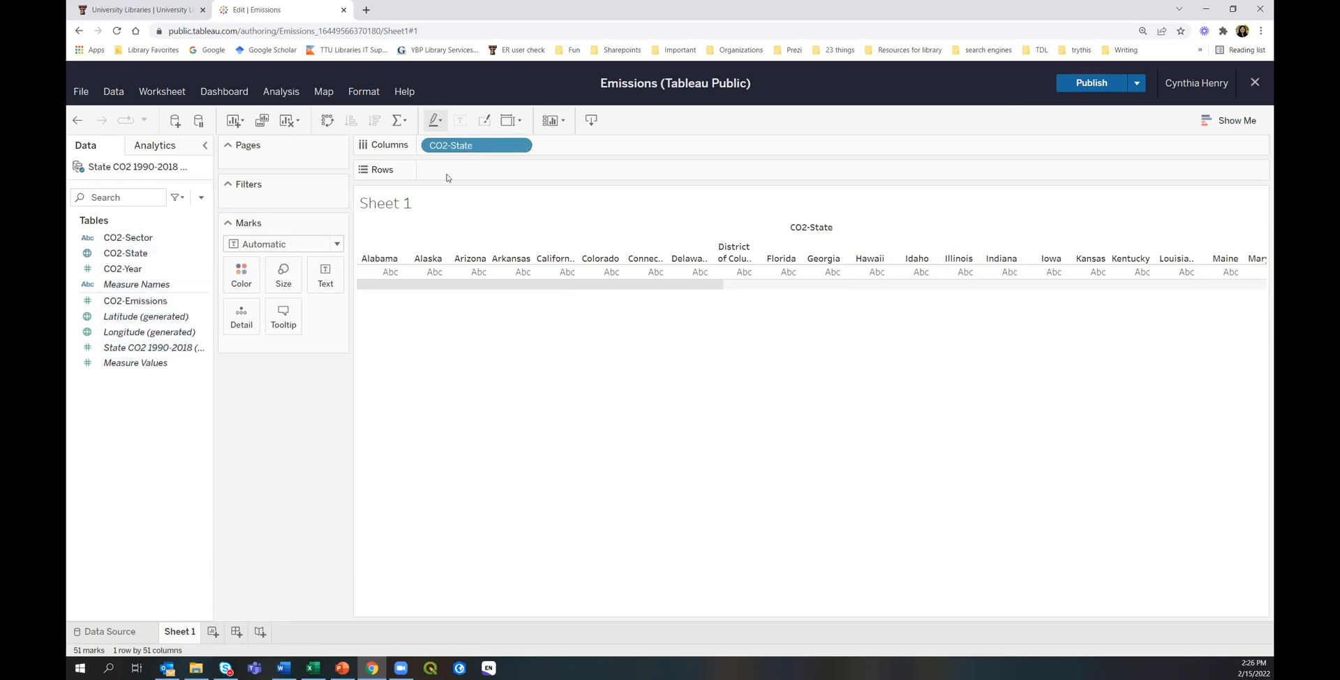
pyautogui.moveTo(123, 302); pyautogui.dragTo(238, 298)
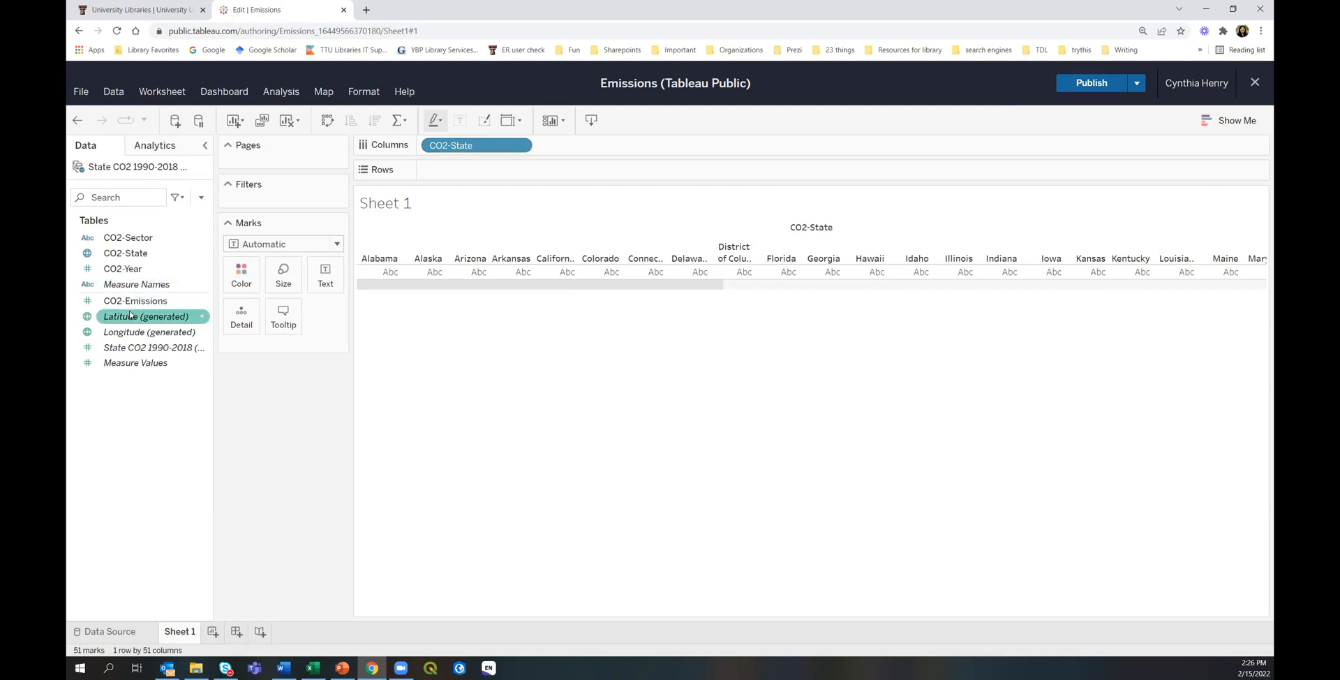
pyautogui.moveTo(129, 309); pyautogui.dragTo(488, 174)
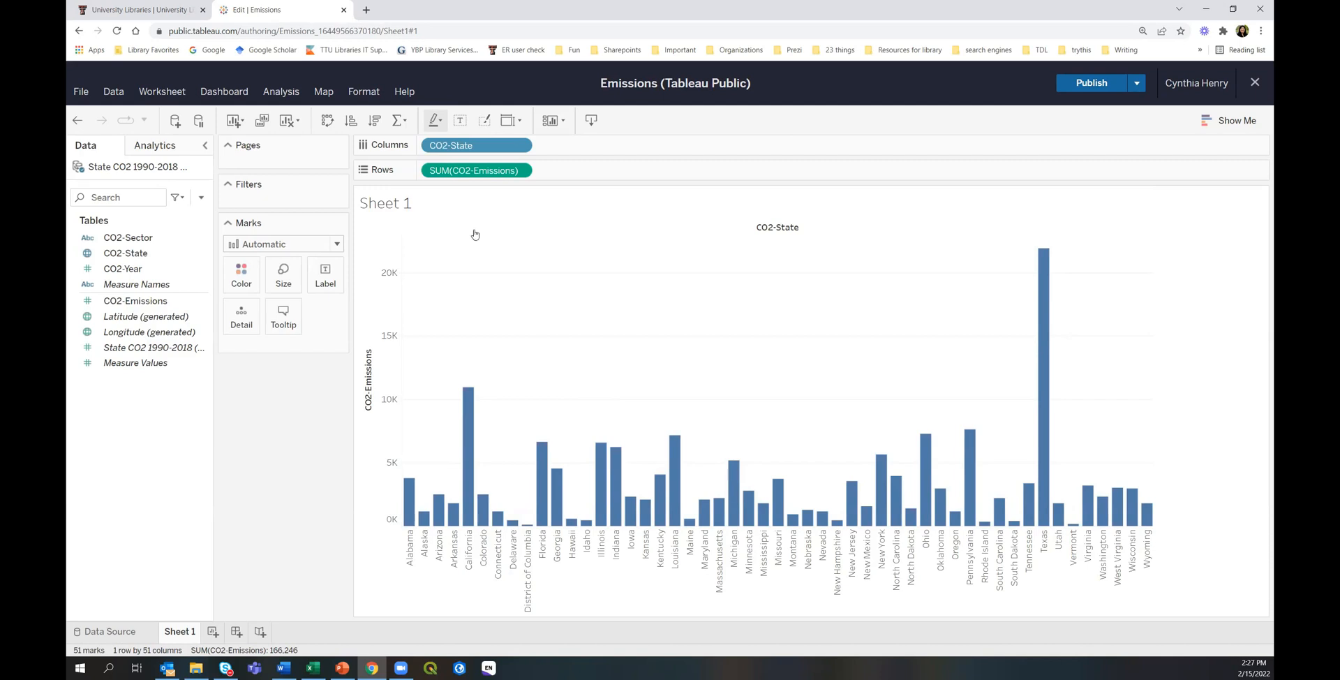
# Sort the state bars descending so Texas leads at 21,909, then California.
pyautogui.click(375, 121)
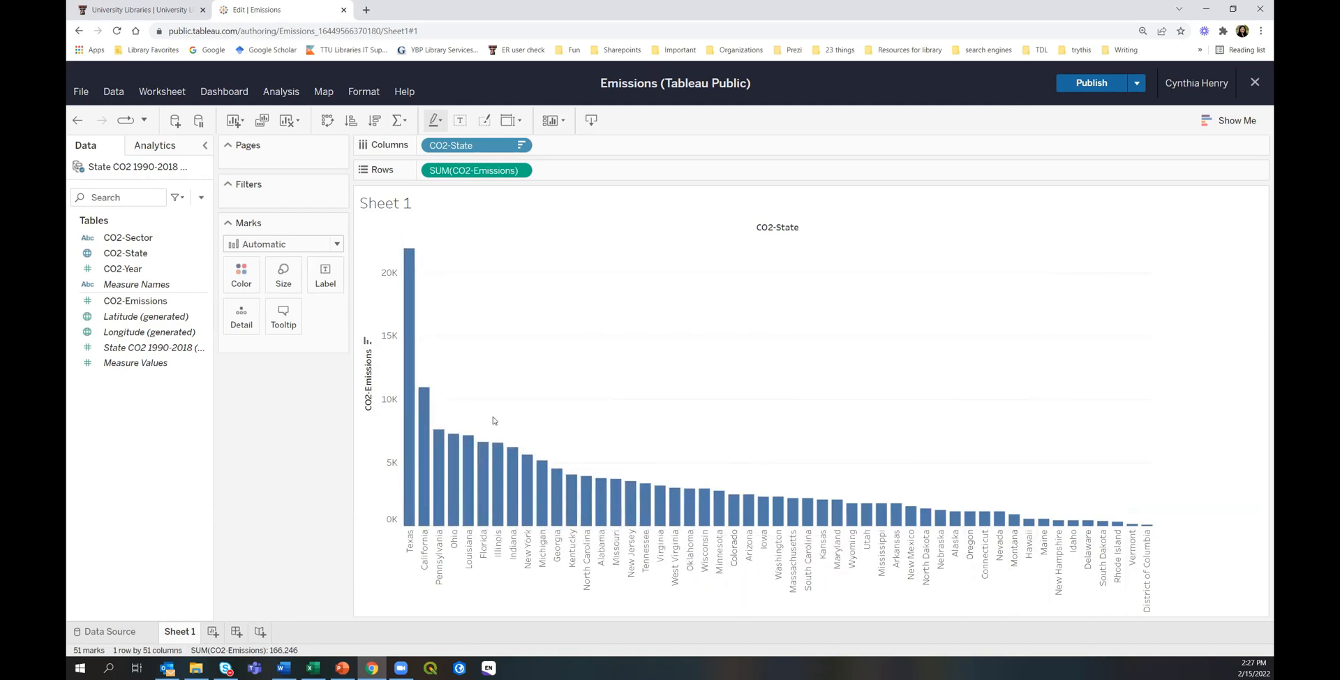
pyautogui.click(487, 148)
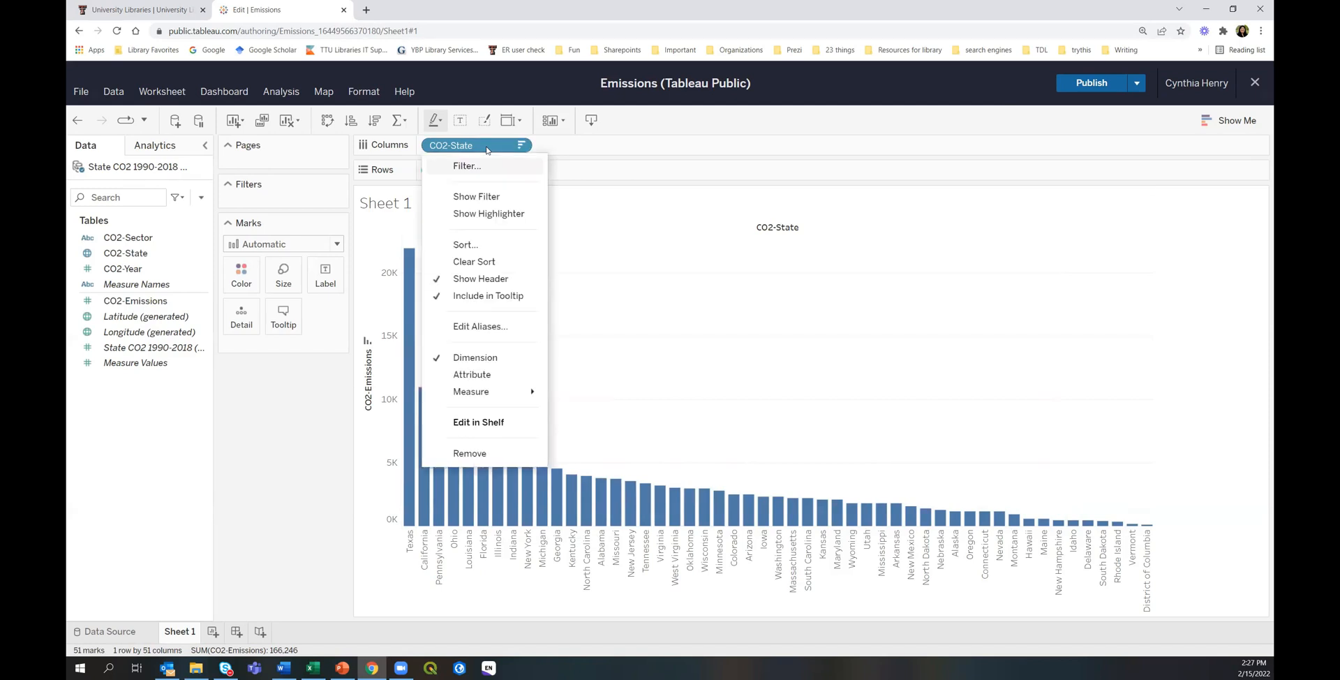
pyautogui.click(466, 244)
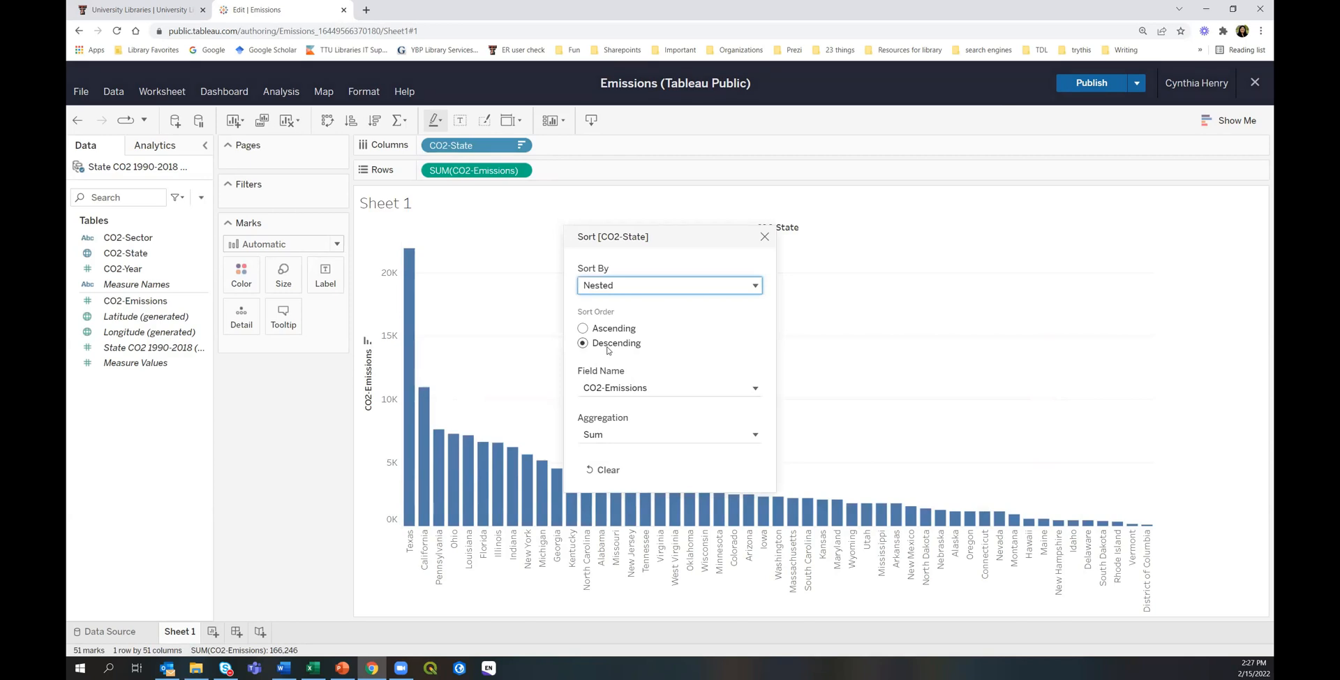
pyautogui.click(764, 236)
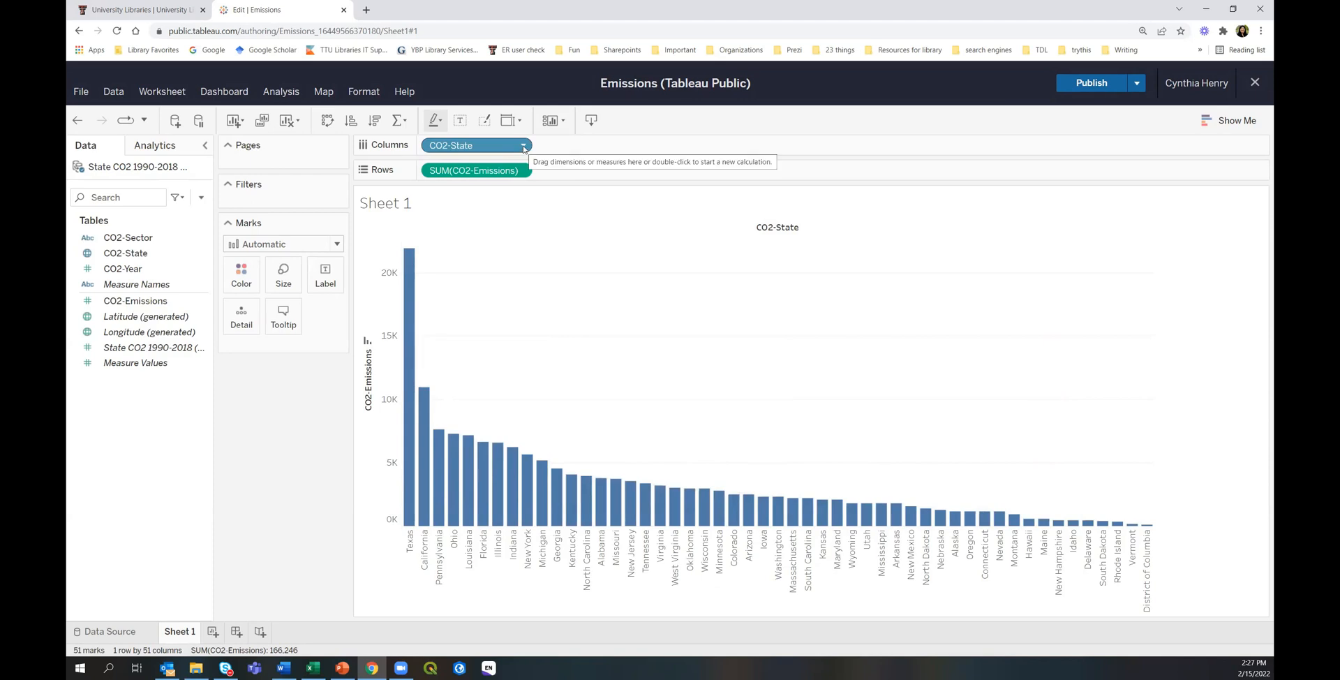
pyautogui.click(524, 147)
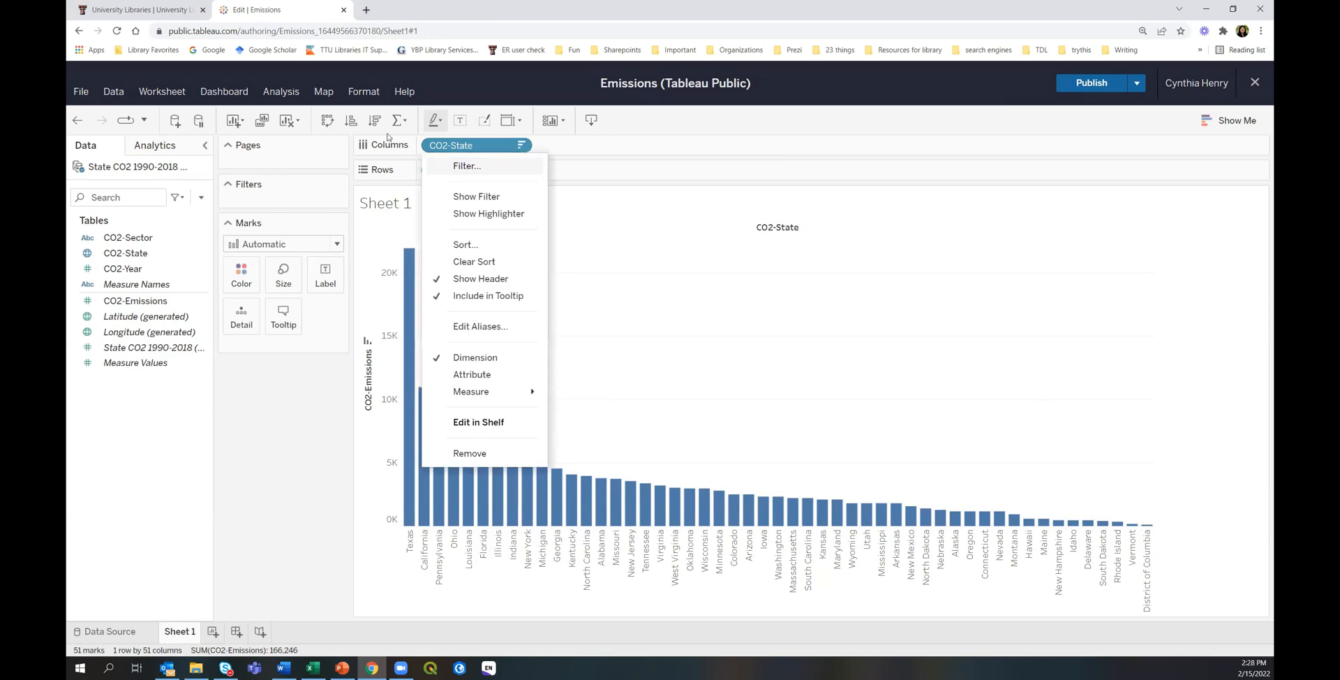
pyautogui.click(600, 255)
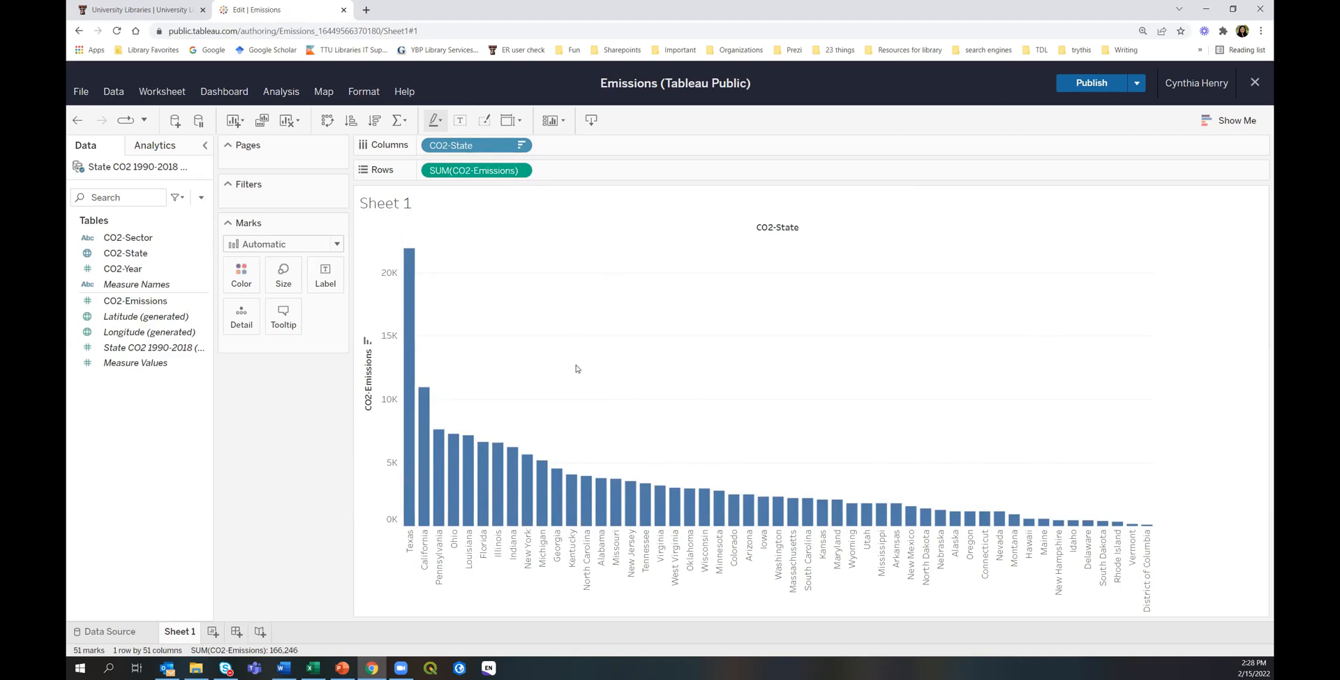
pyautogui.click(350, 121)
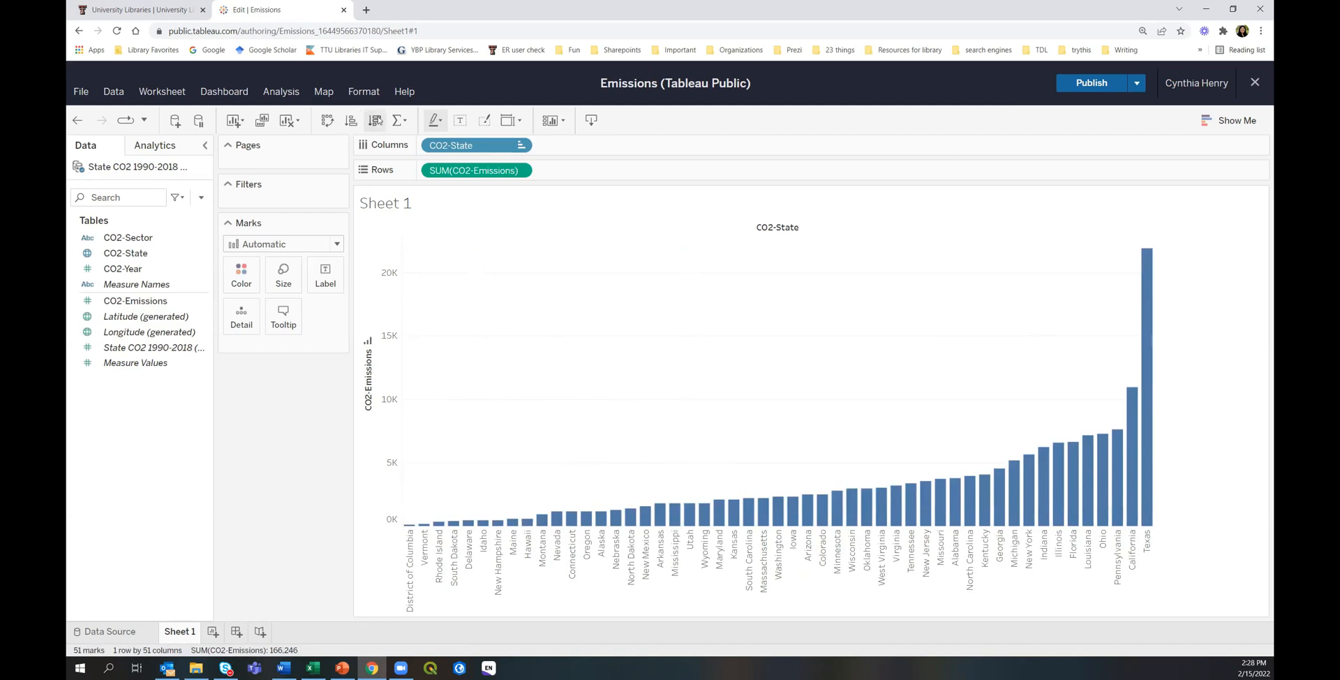
pyautogui.click(375, 120)
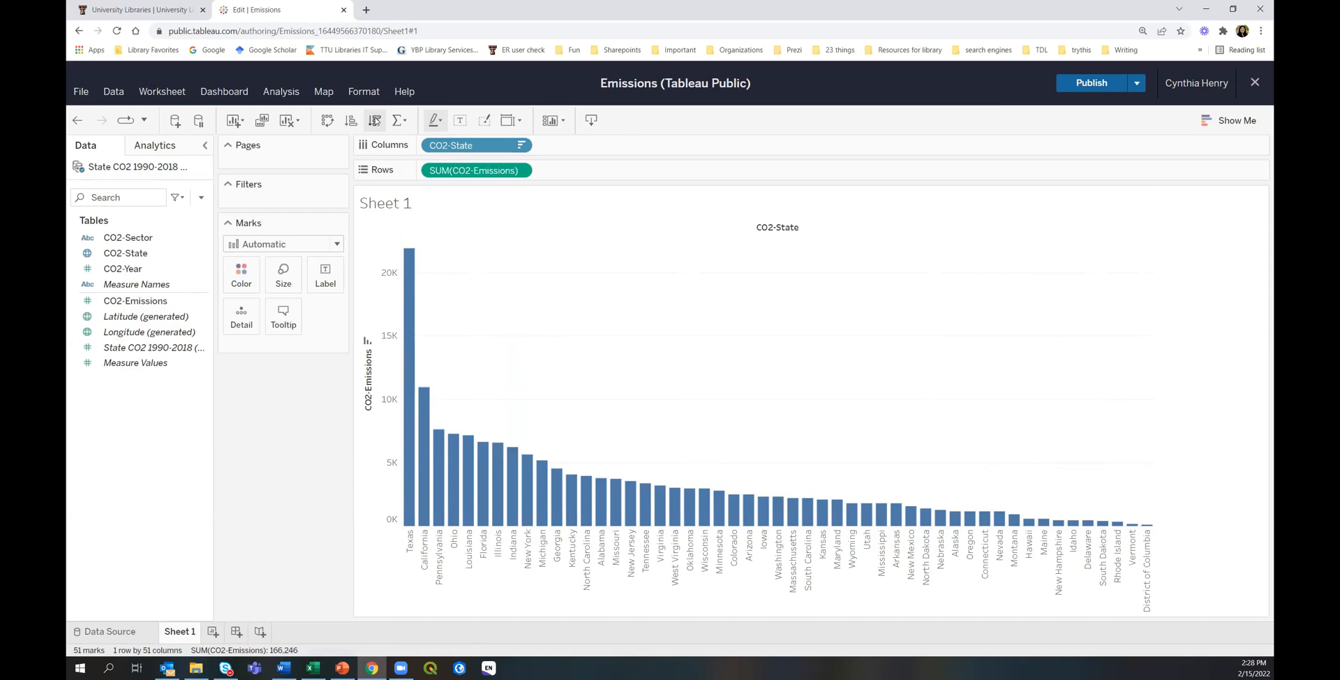
# Swap axes for horizontal bars and split them into five CO2-Sector panels.
pyautogui.click(327, 121)
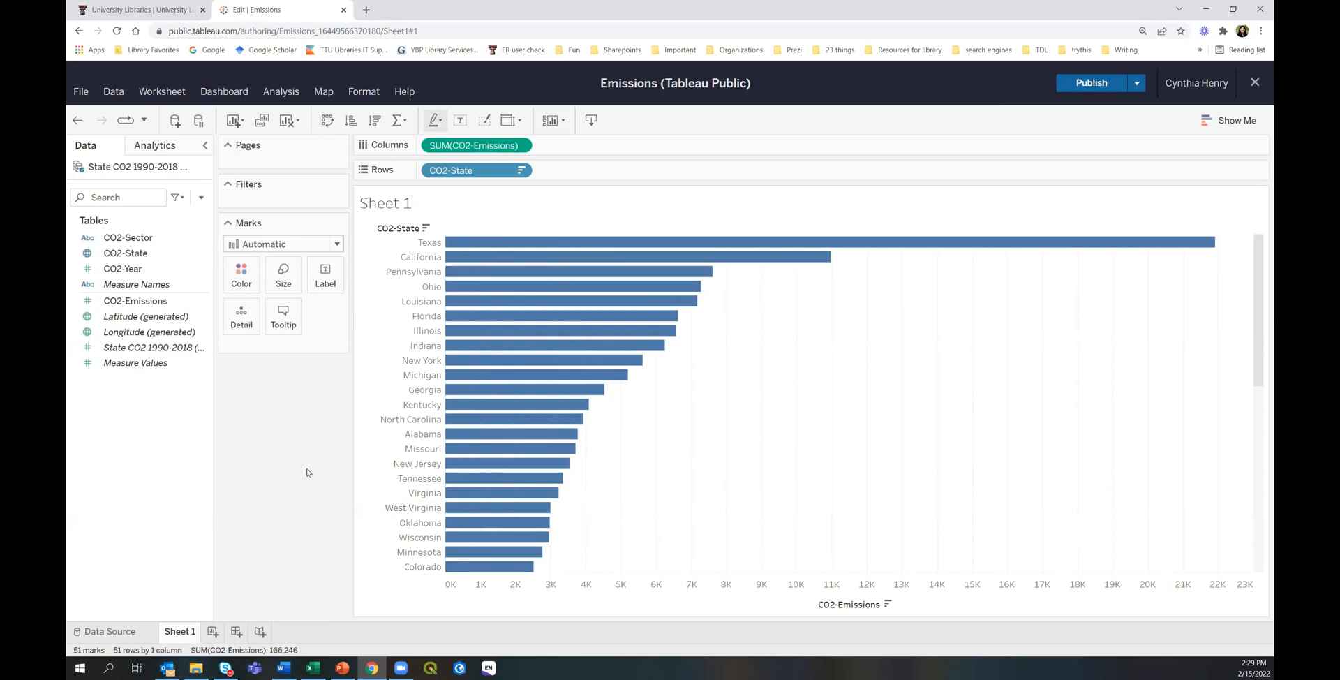
pyautogui.click(123, 240)
pyautogui.moveTo(122, 240); pyautogui.dragTo(593, 145)
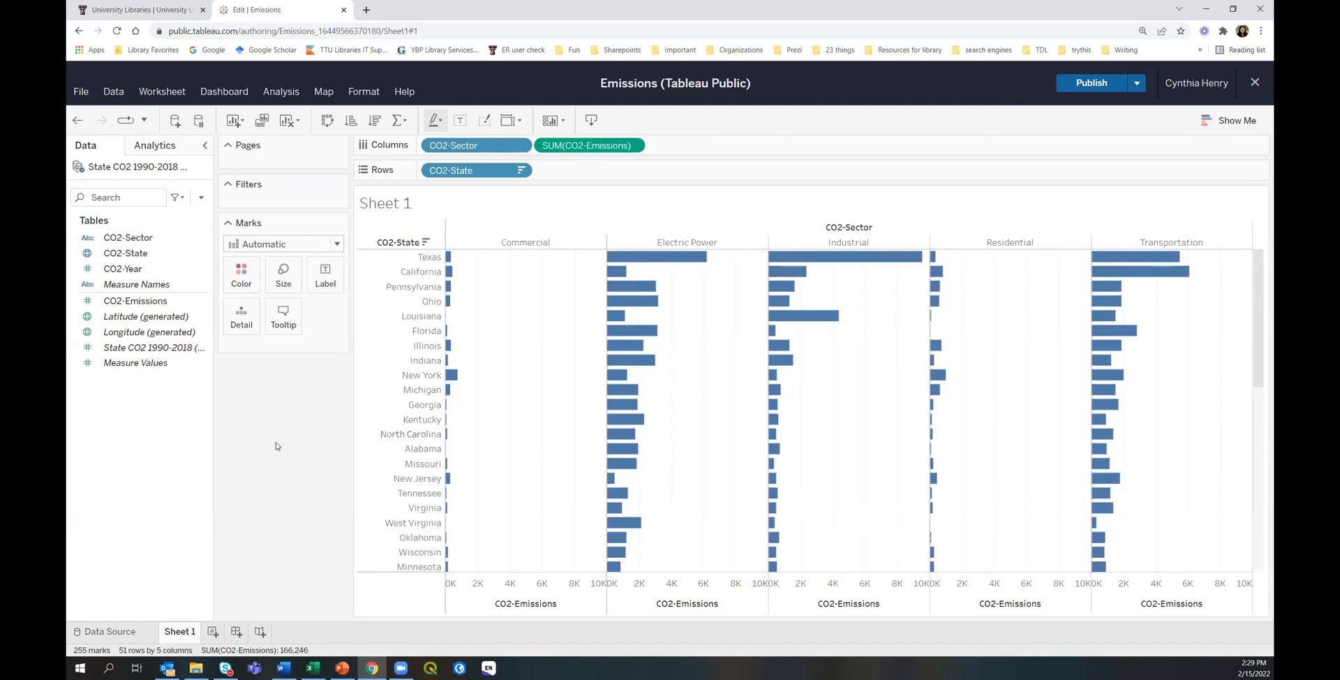
# Colour the Sheet 1 bars by CO2-Sector, adding a legend from Commercial to Transportation.
pyautogui.moveTo(129, 238); pyautogui.dragTo(239, 282)
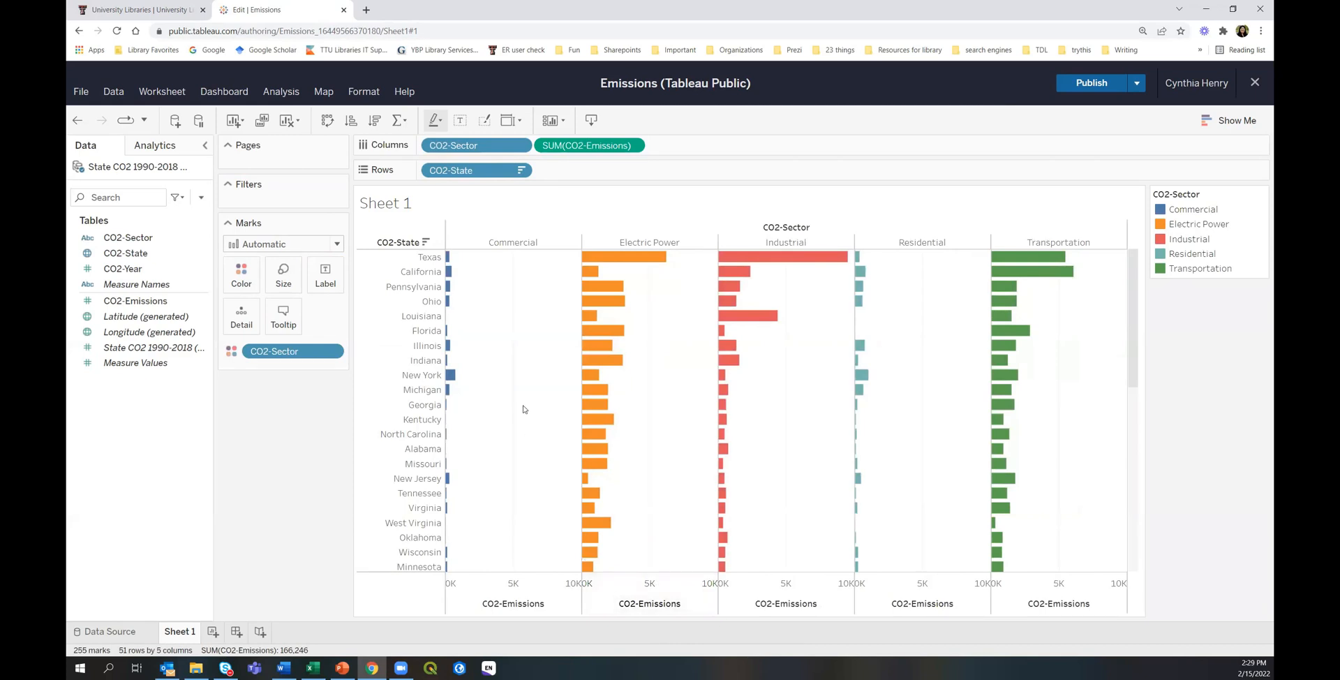
pyautogui.moveTo(994, 467)
# Sort CO2-Sector descending by the emissions field so Electric Power comes first.
pyautogui.click(487, 148)
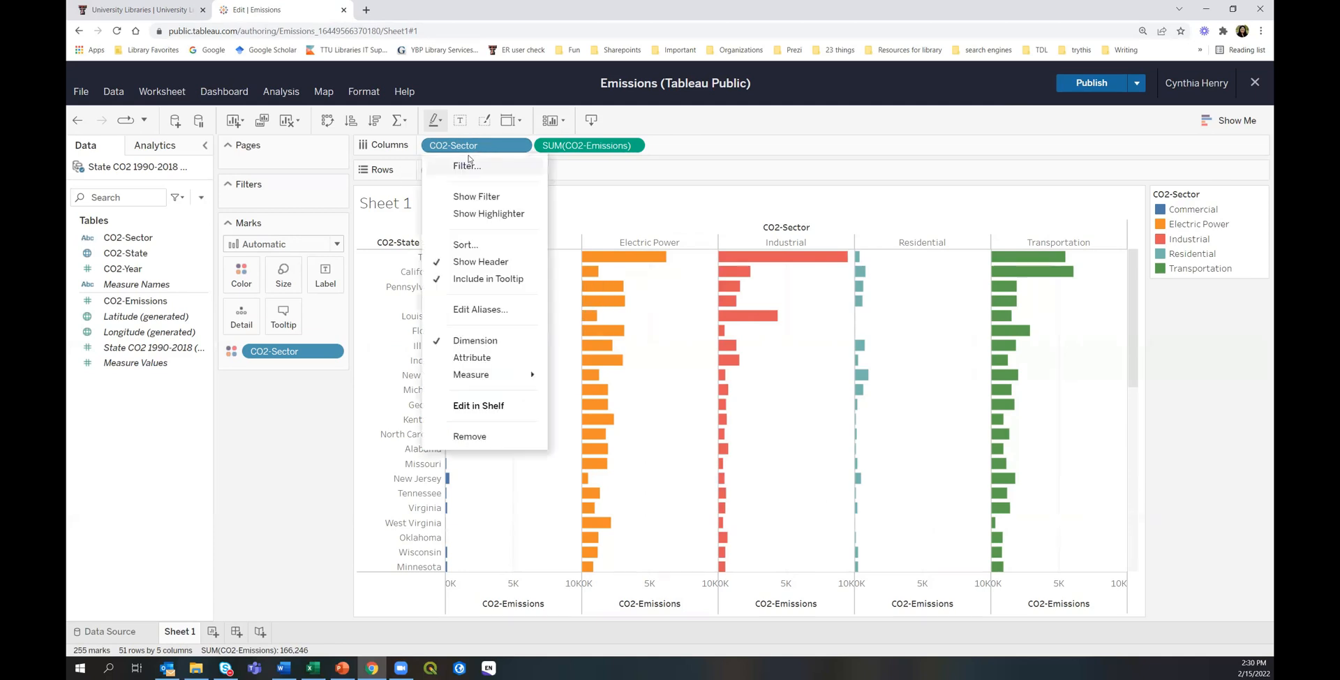
pyautogui.click(464, 245)
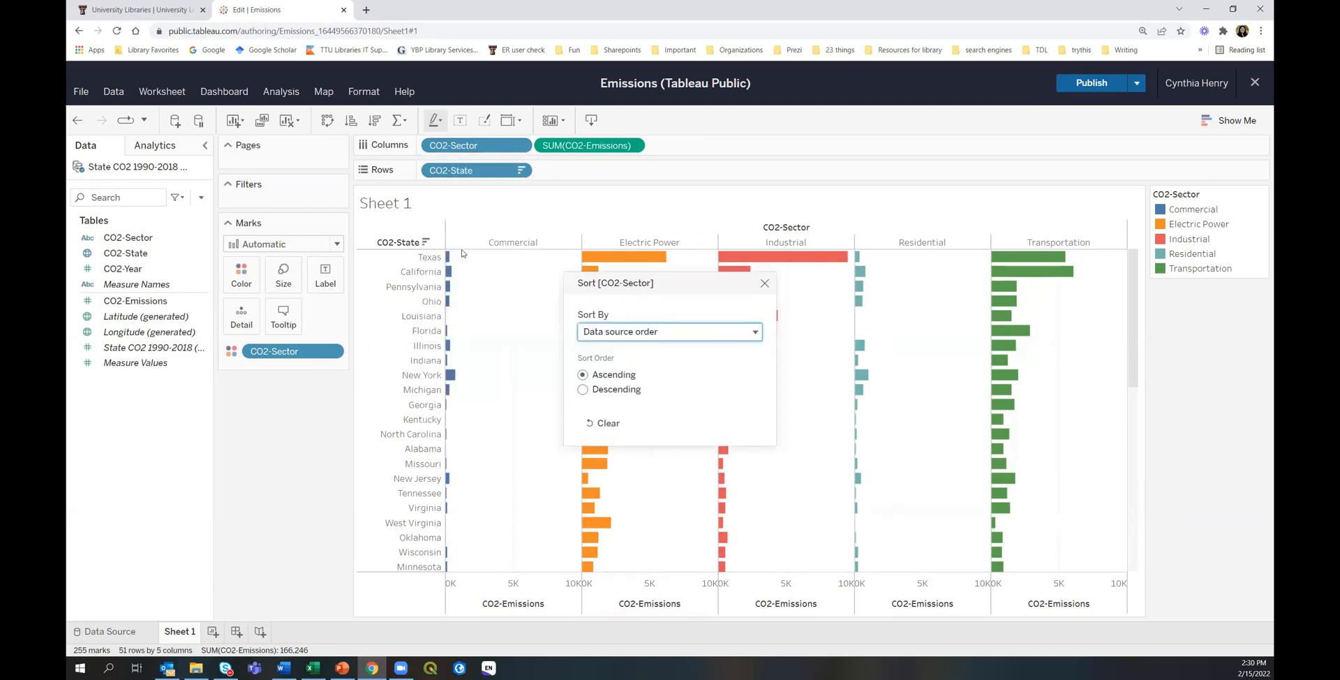
pyautogui.click(665, 334)
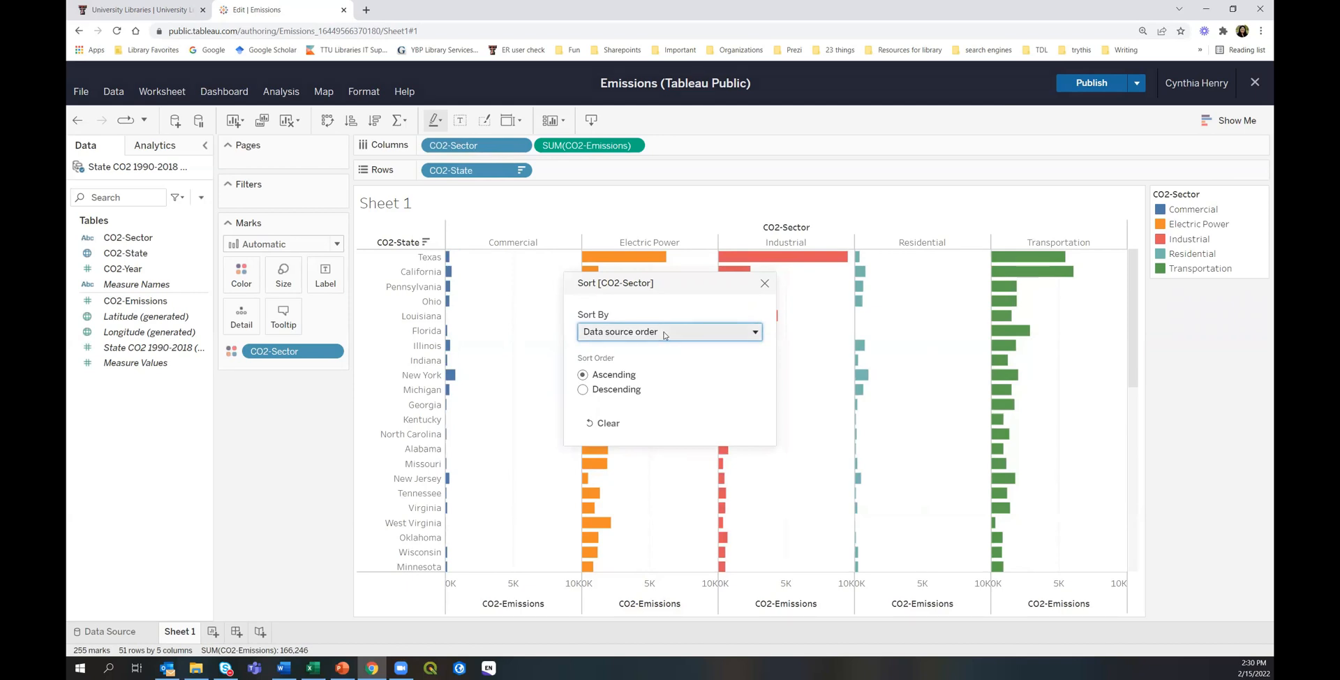
pyautogui.click(631, 382)
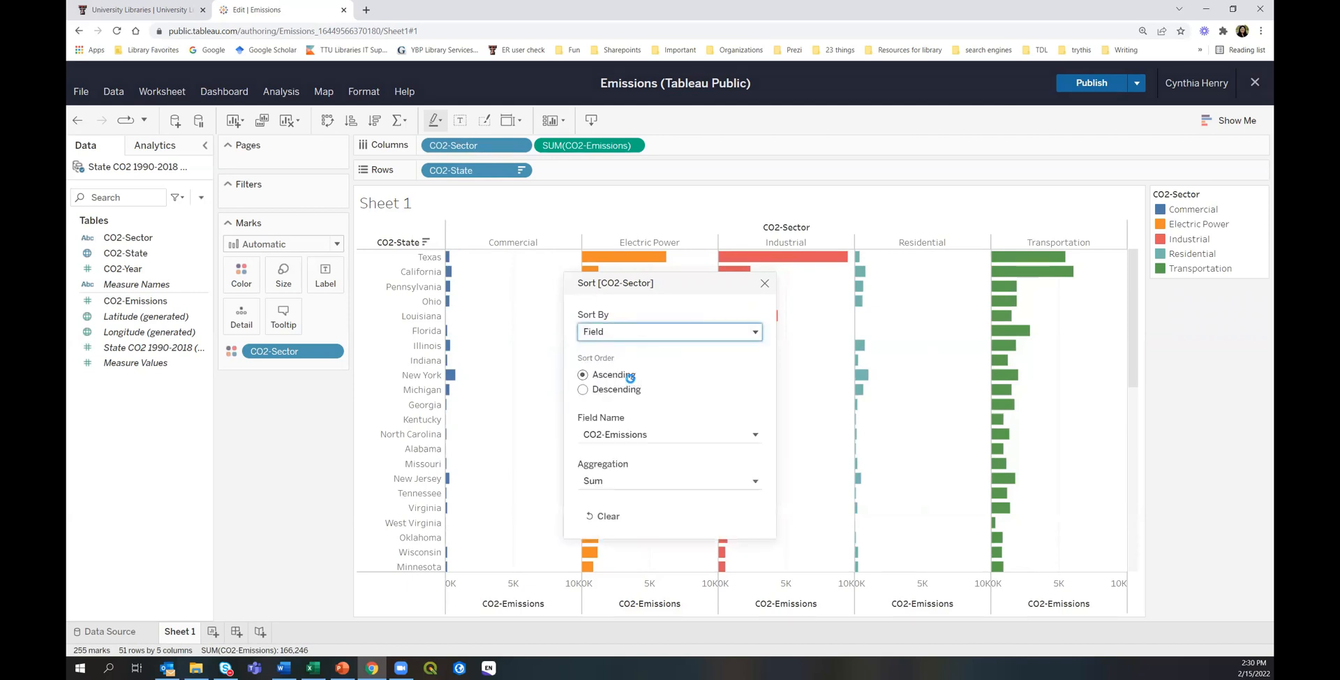
pyautogui.click(582, 391)
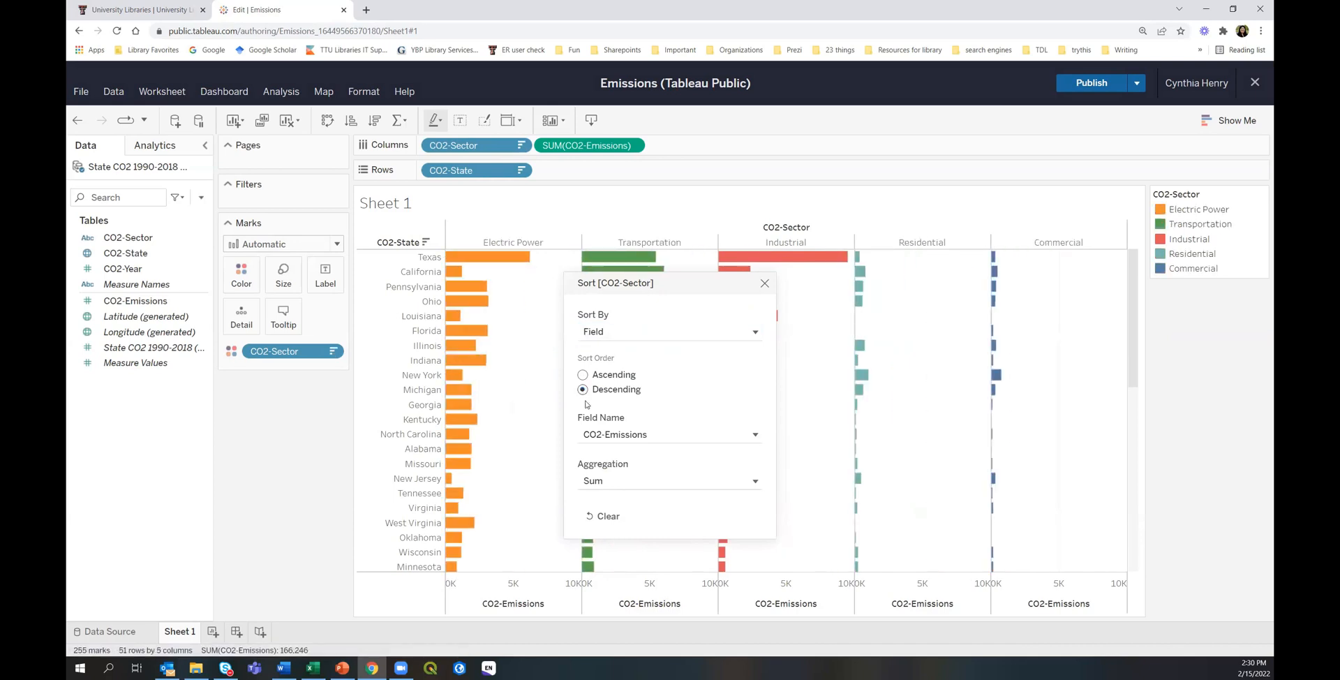
pyautogui.click(764, 283)
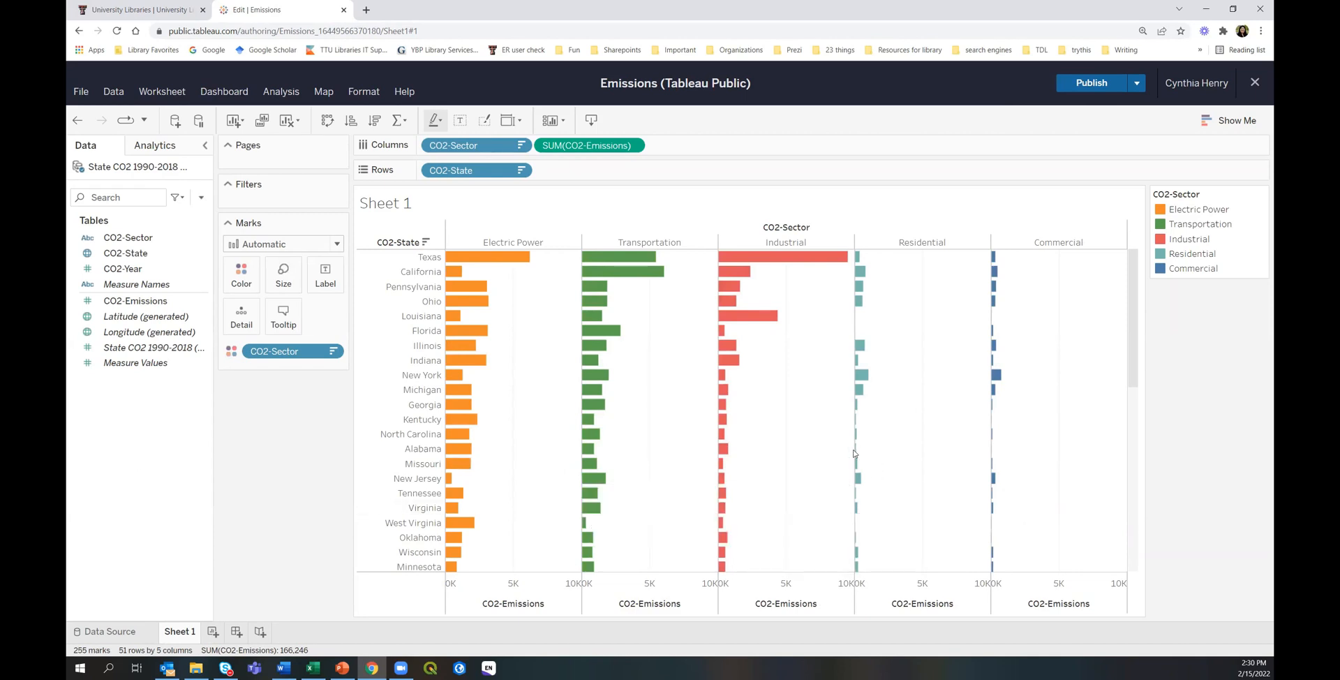
pyautogui.scroll(-10, 813, 440)
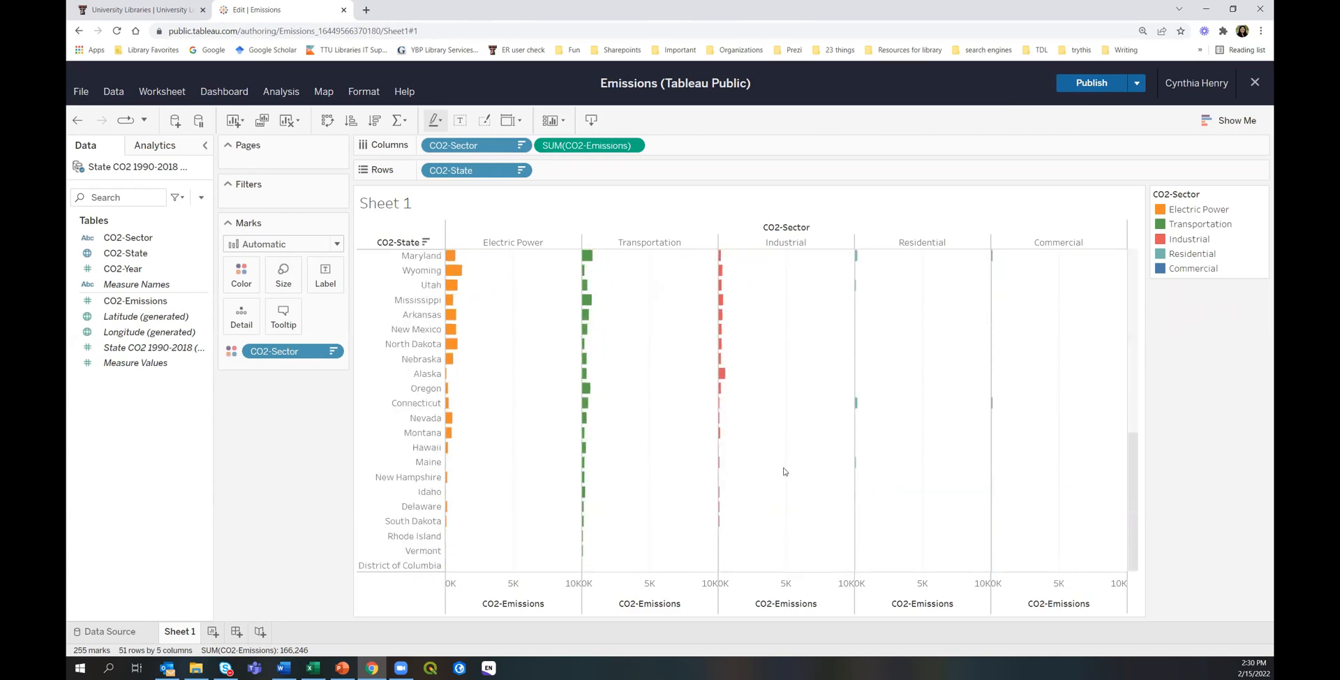
pyautogui.scroll(10, 783, 472)
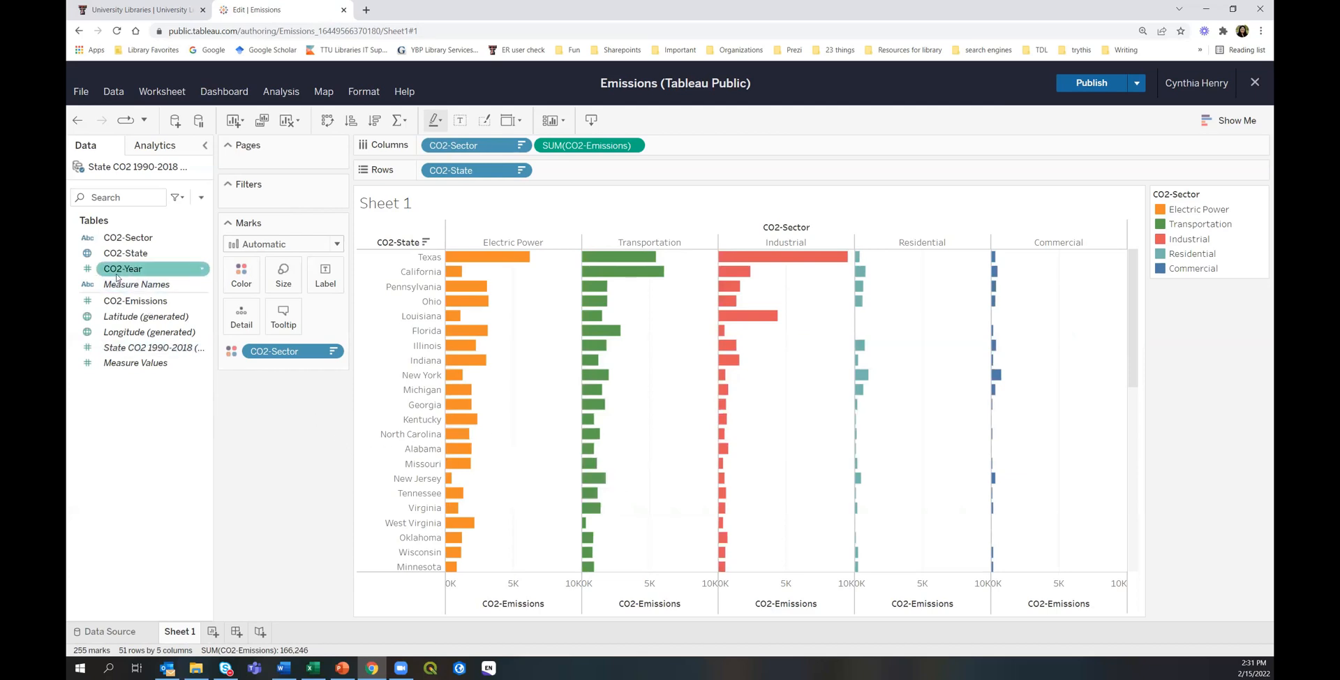
# Add a CO2-State filter and inspect its General state list and Wildcard comparison choices.
pyautogui.moveTo(120, 259); pyautogui.dragTo(293, 198)
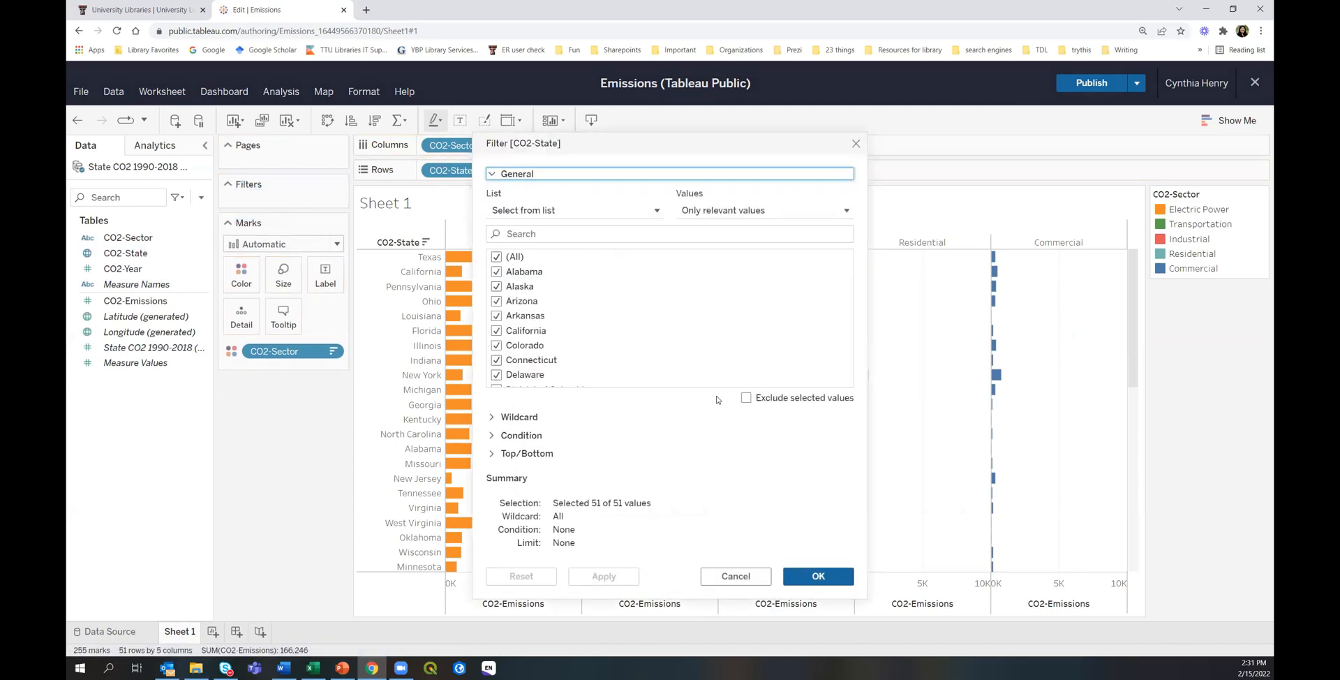
pyautogui.click(491, 176)
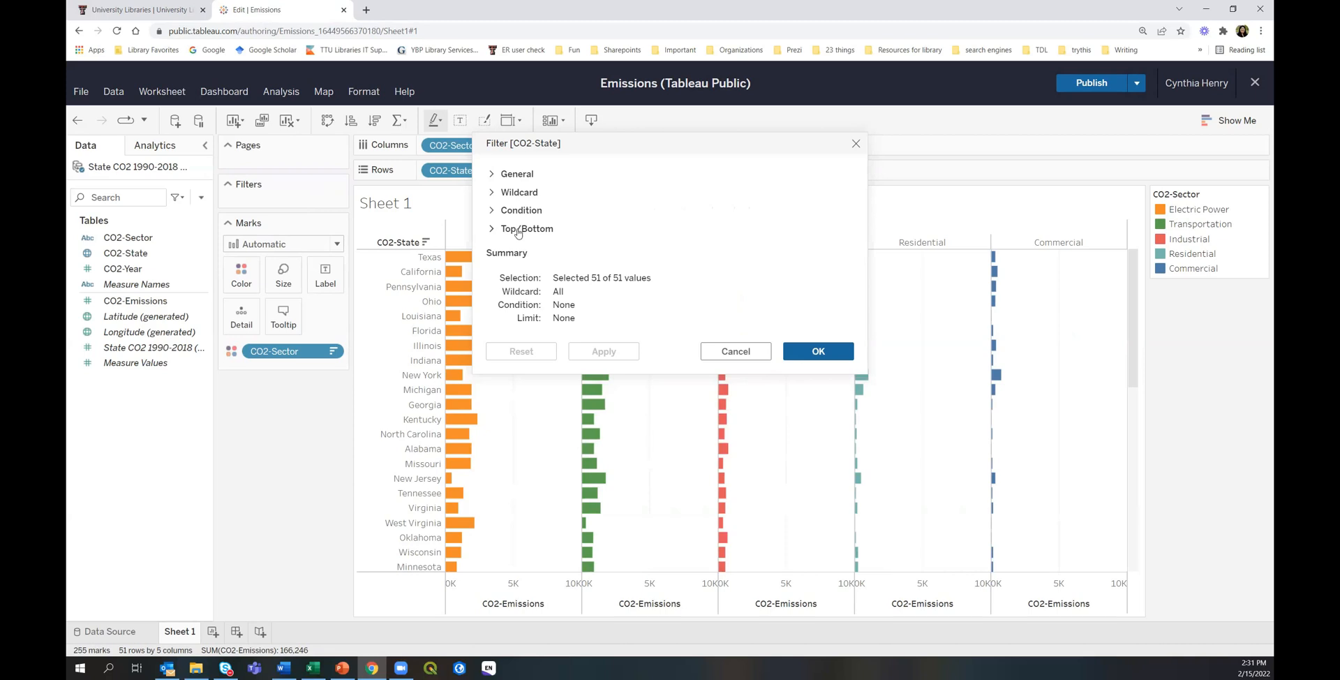
pyautogui.click(492, 175)
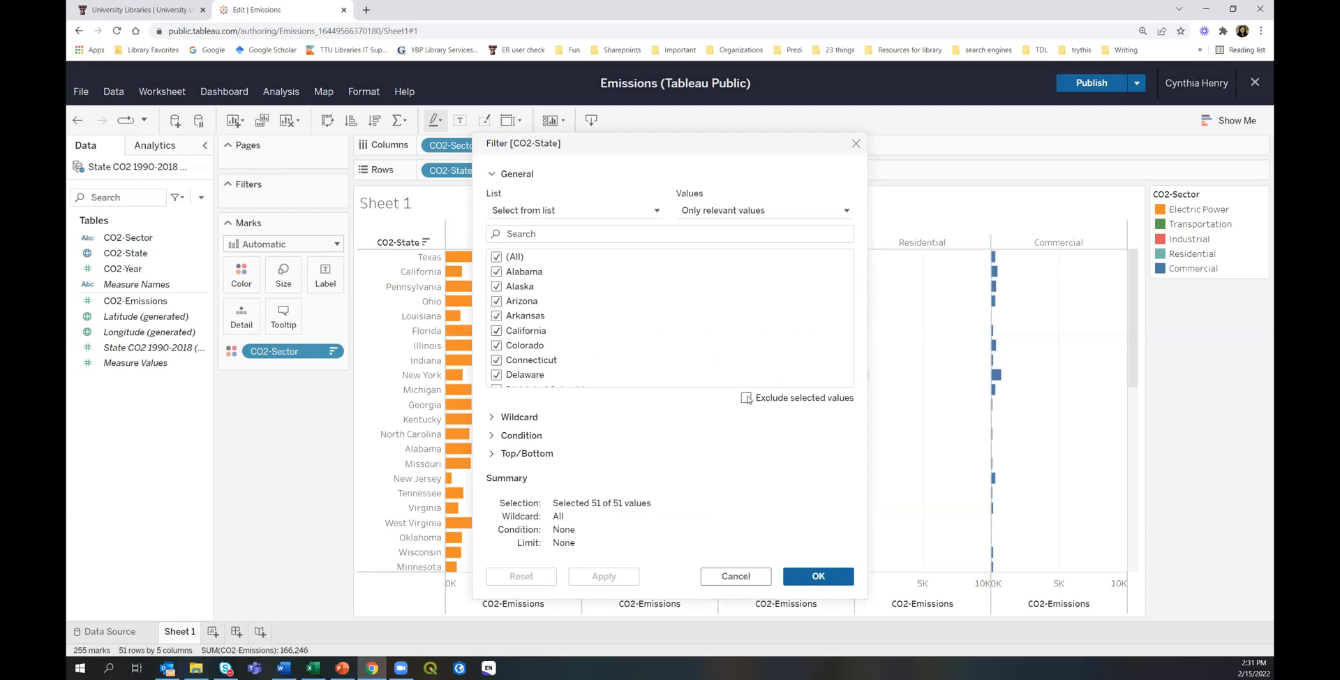
pyautogui.click(492, 174)
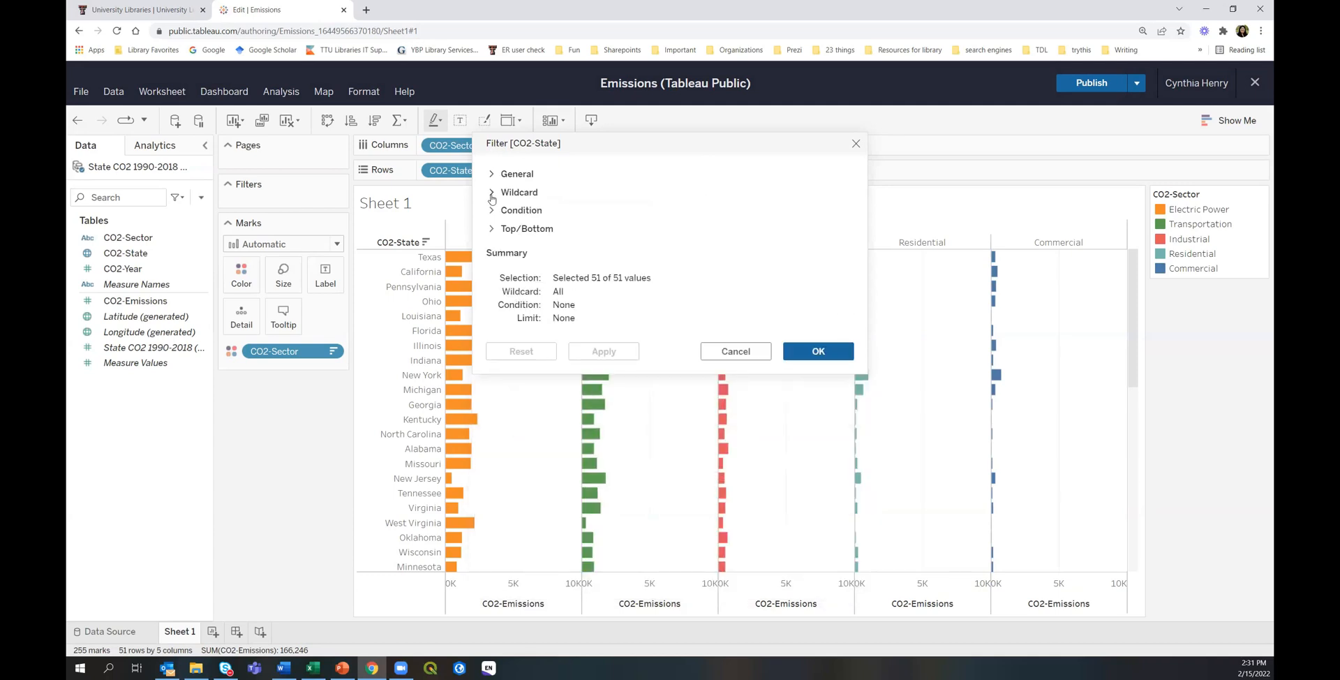
pyautogui.click(493, 195)
pyautogui.click(548, 229)
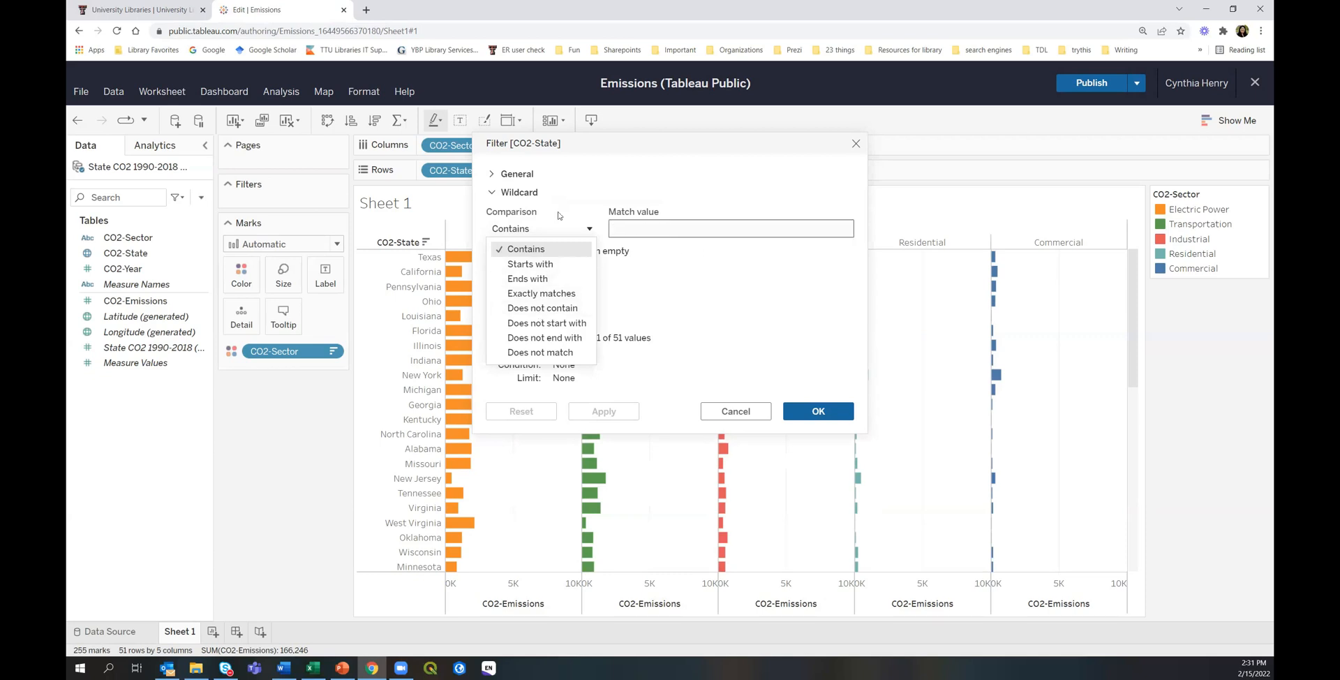
# In the CO2-State filter, collapse Wildcard, check Condition, then expand Top/Bottom.
pyautogui.click(492, 193)
pyautogui.click(492, 192)
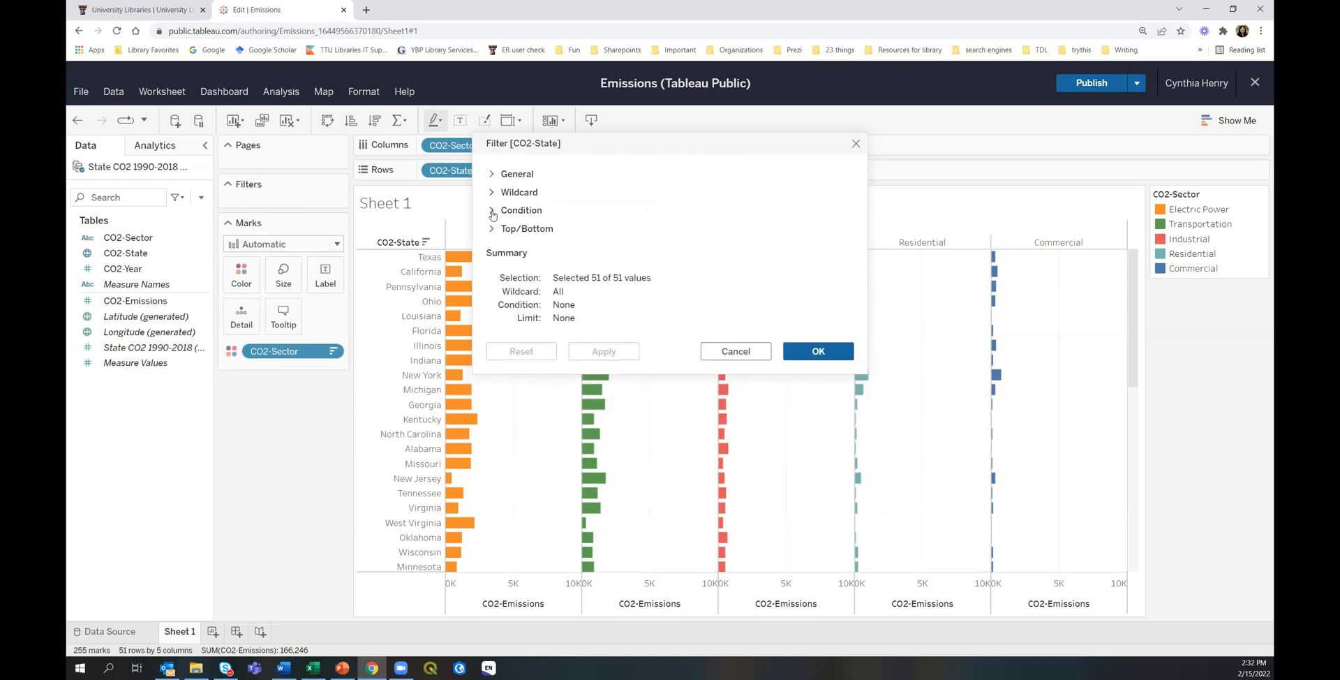
pyautogui.click(492, 213)
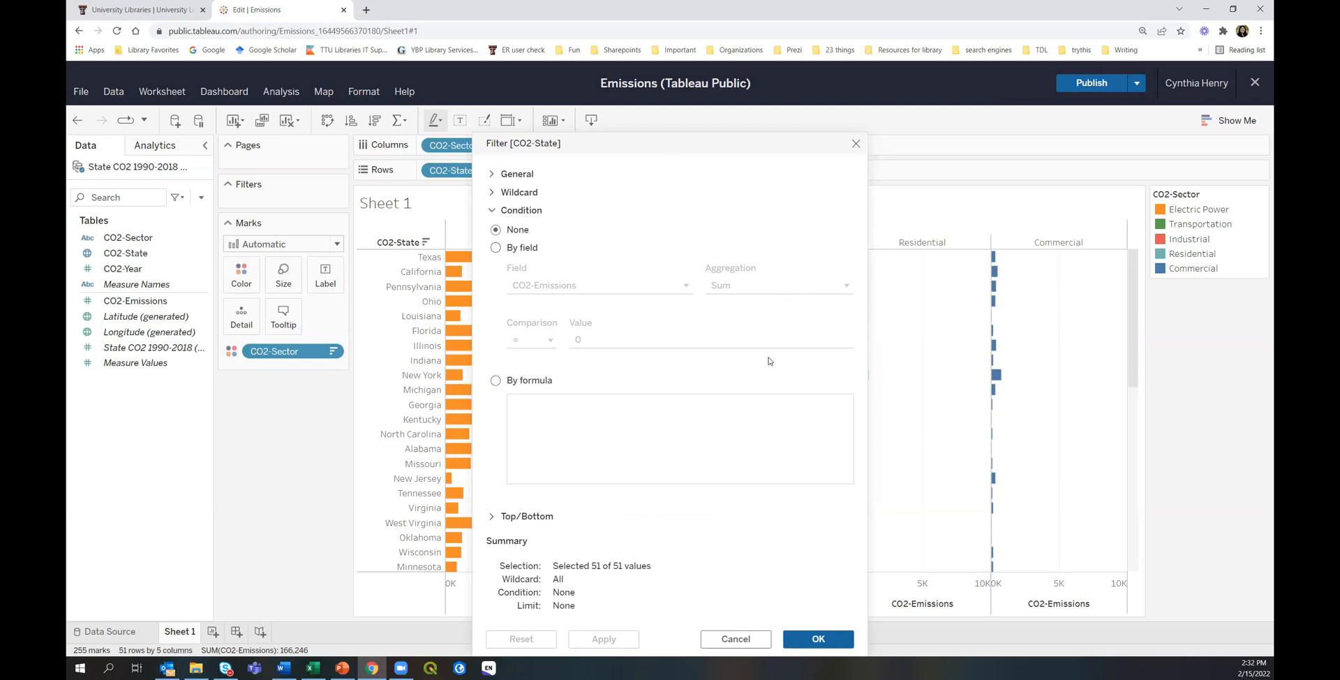
pyautogui.click(493, 211)
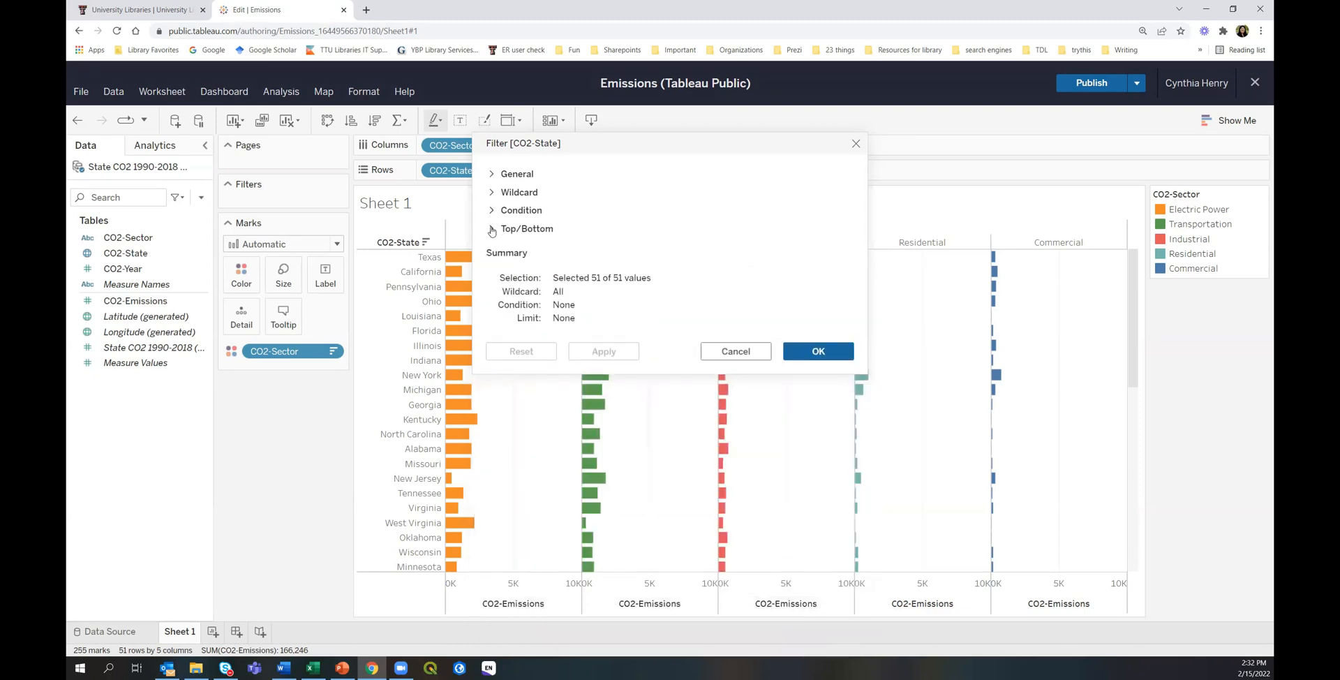
pyautogui.click(492, 230)
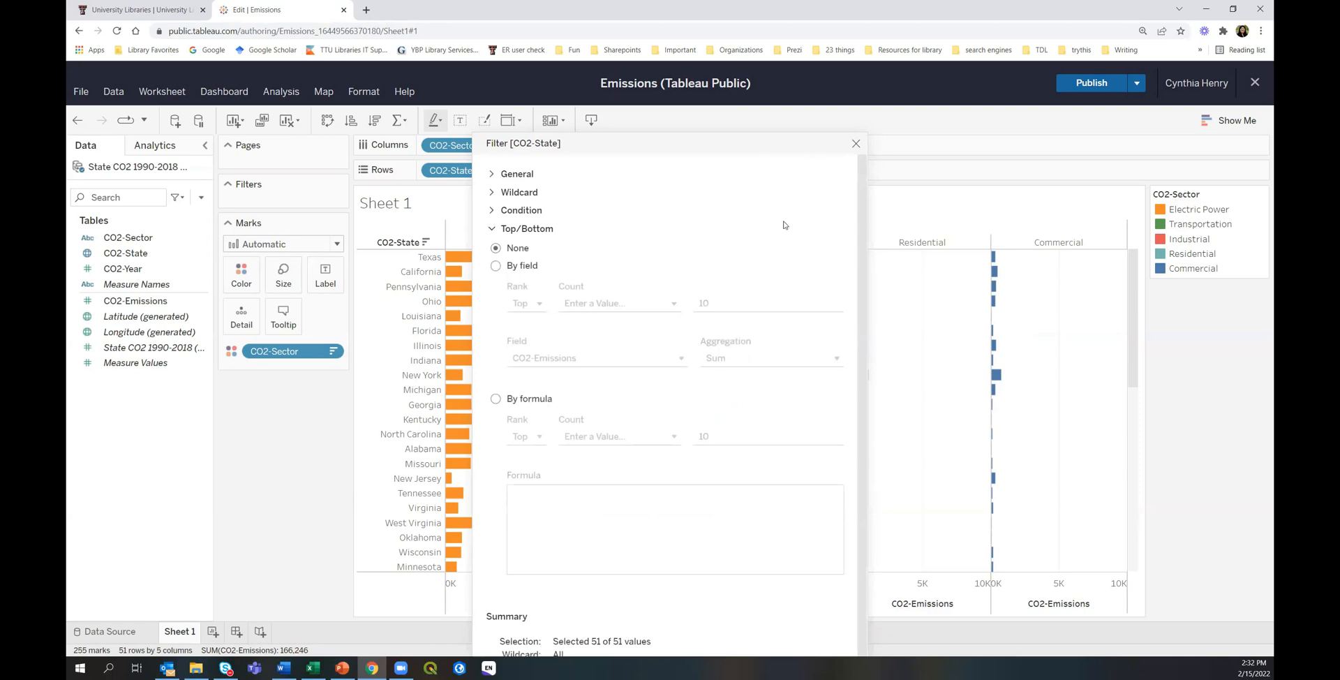
# Try a Top/Bottom ranking by field with count 15, then revert it to None.
pyautogui.click(495, 266)
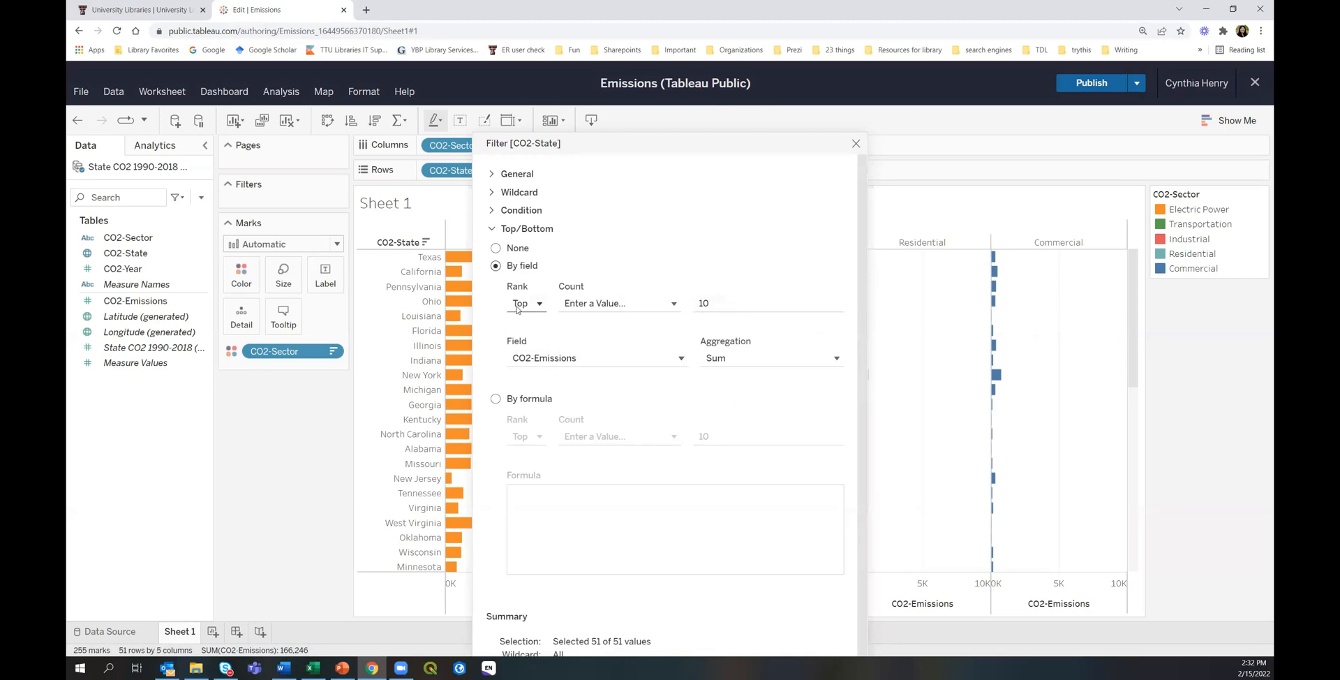
pyautogui.moveTo(730, 301); pyautogui.dragTo(689, 305)
pyautogui.write('15')
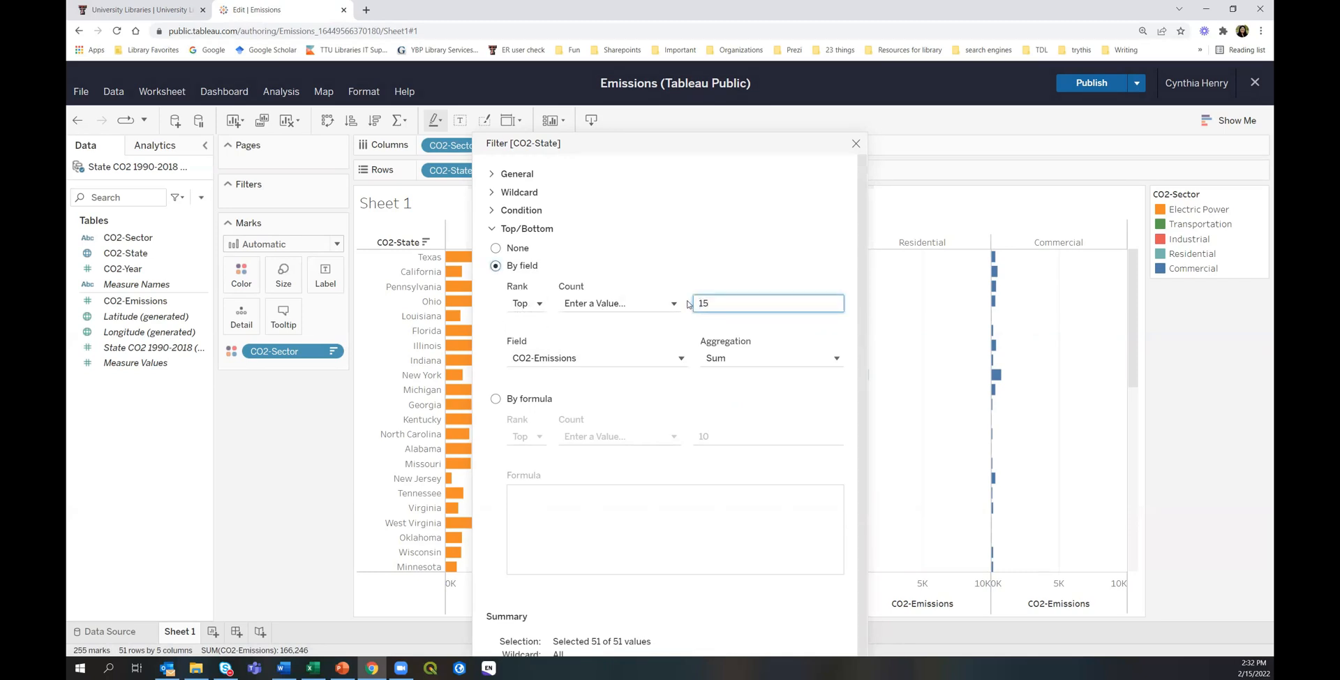
pyautogui.click(528, 304)
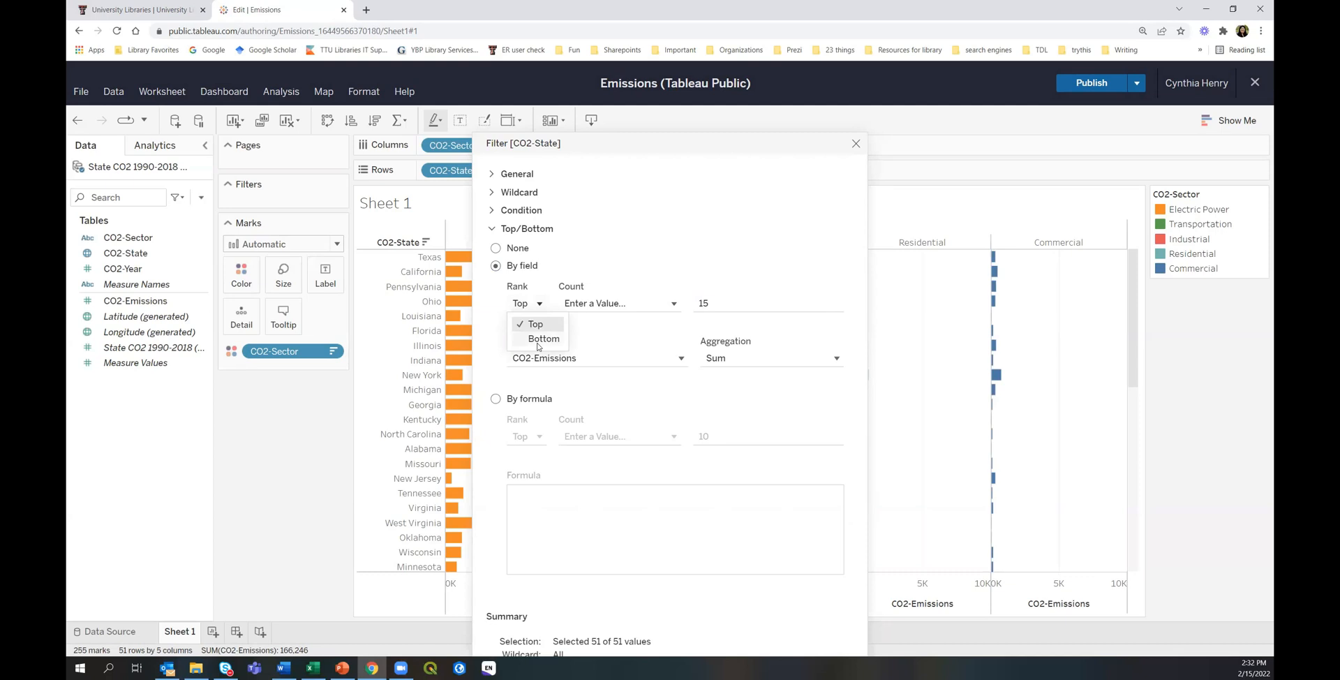
pyautogui.click(653, 252)
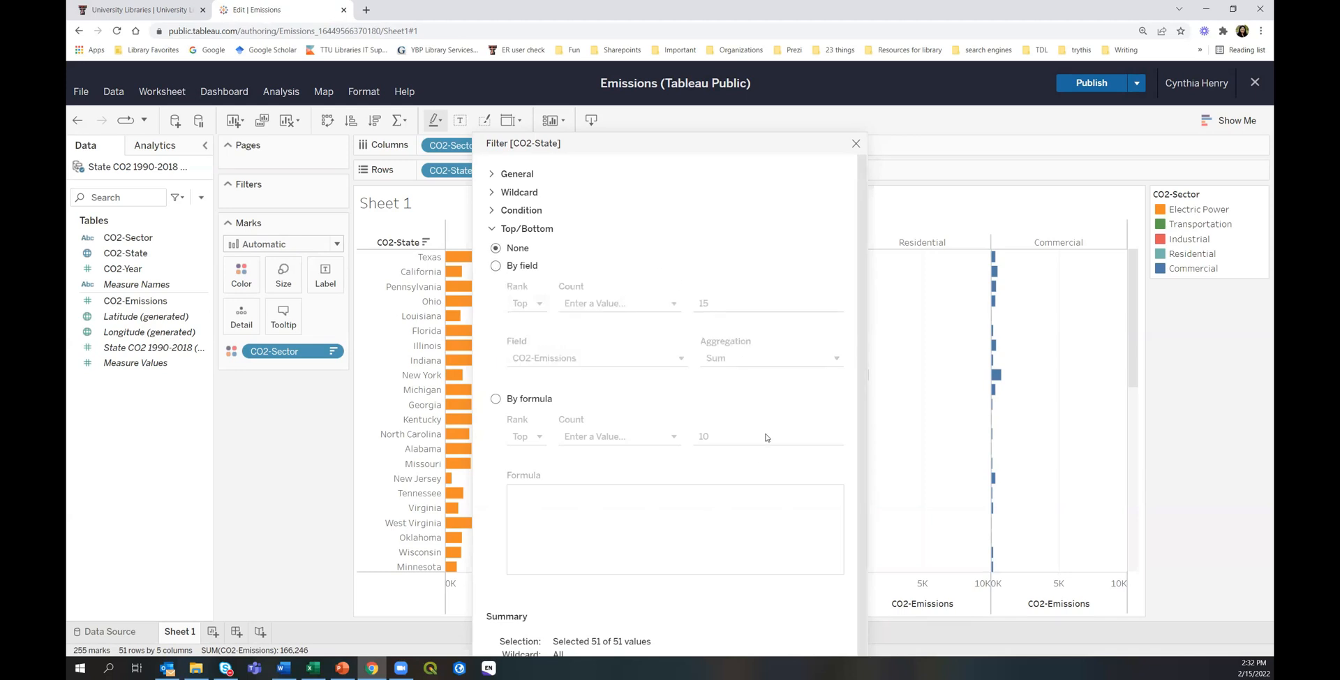
# Confirm the CO2-State filter with all 51 states still included.
pyautogui.scroll(-1, 714, 147)
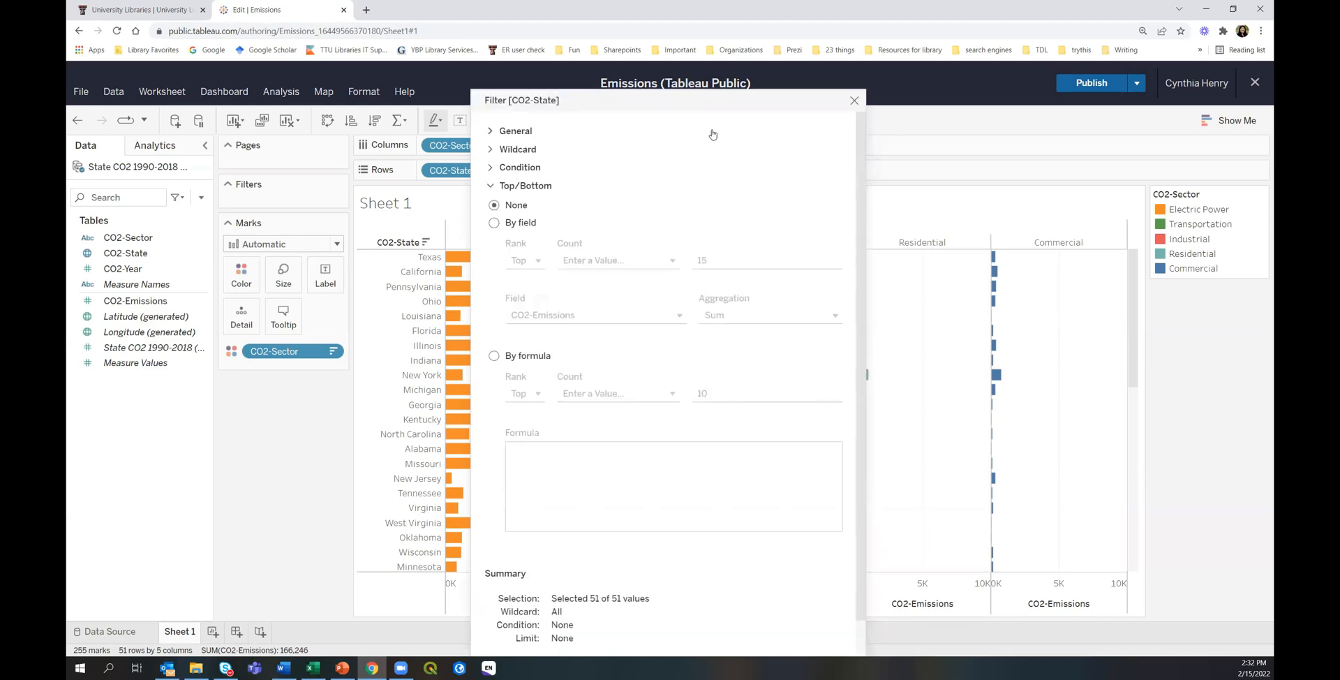
pyautogui.scroll(-1, 710, 105)
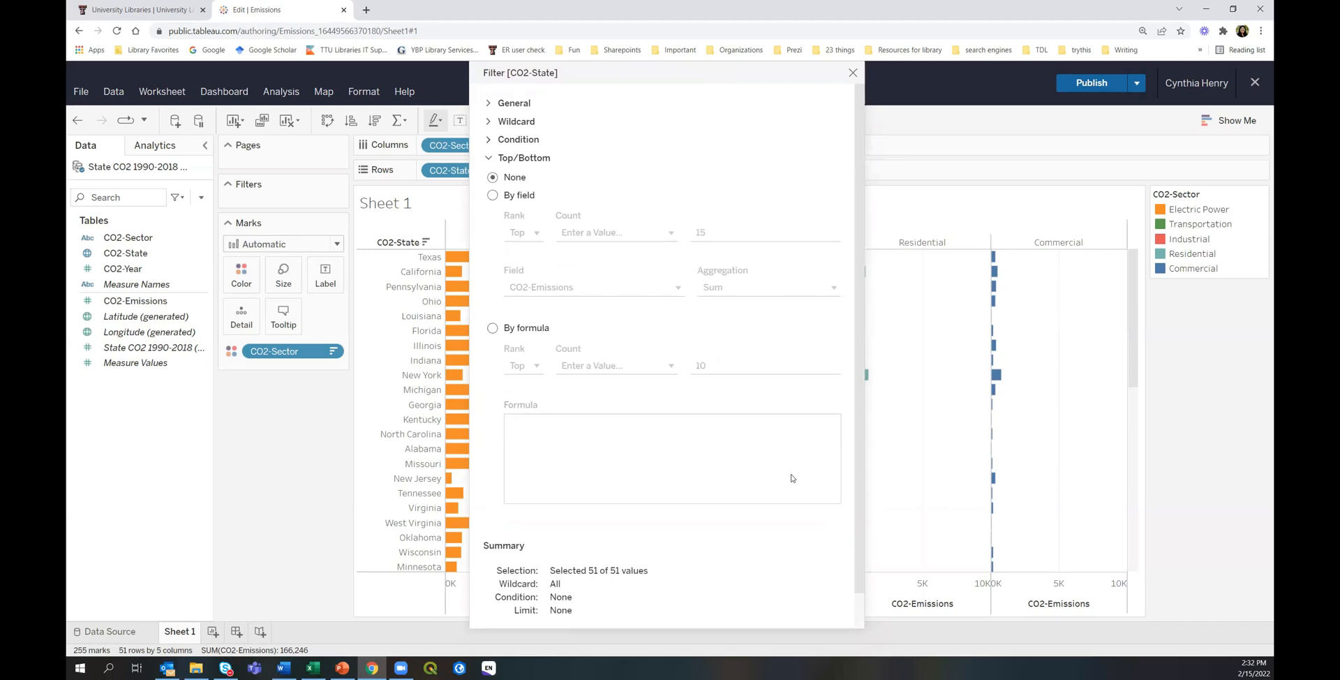
pyautogui.scroll(-1, 792, 481)
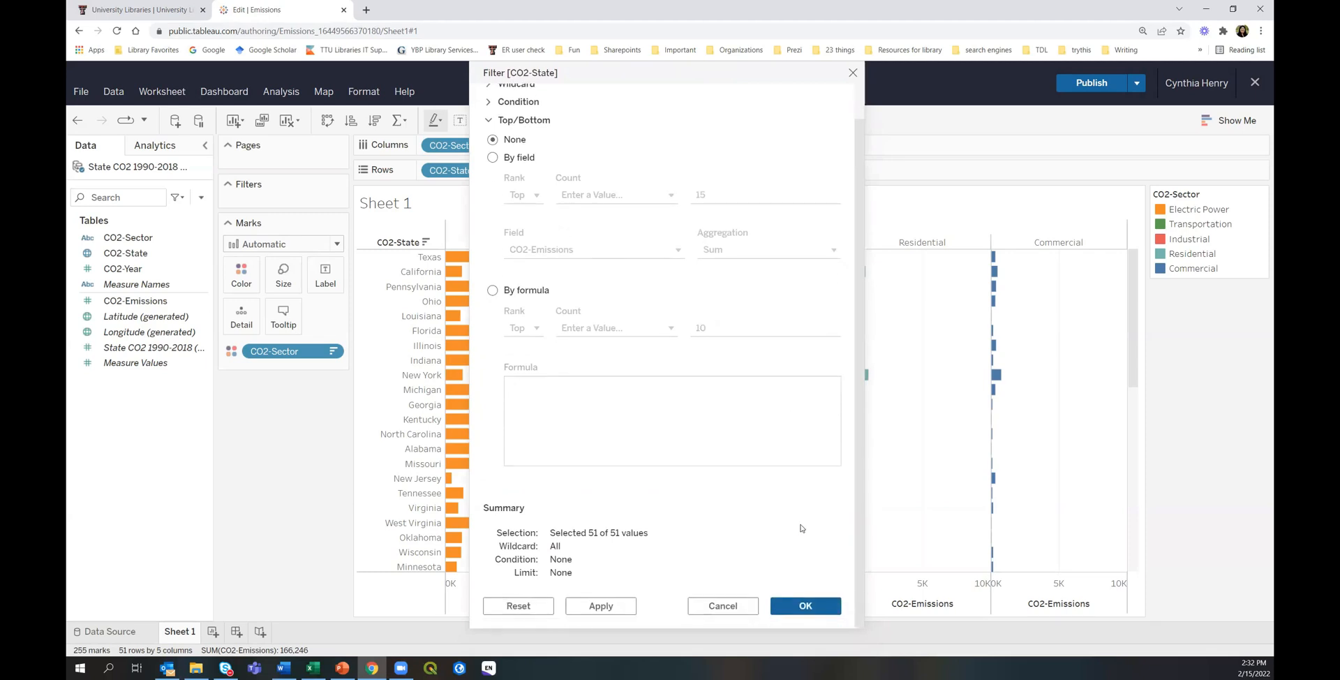
pyautogui.click(801, 605)
pyautogui.click(803, 606)
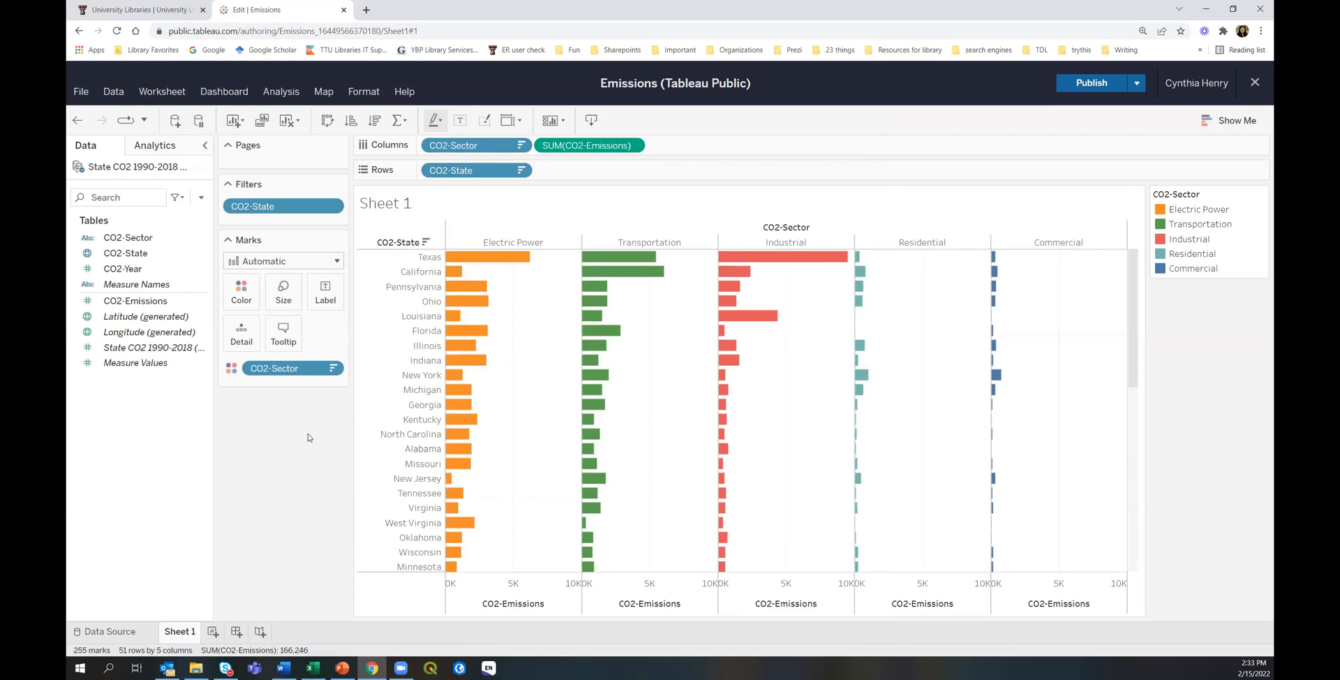
# Open the context menu of the CO2-State pill on the Filters shelf.
pyautogui.scroll(-10, 698, 450)
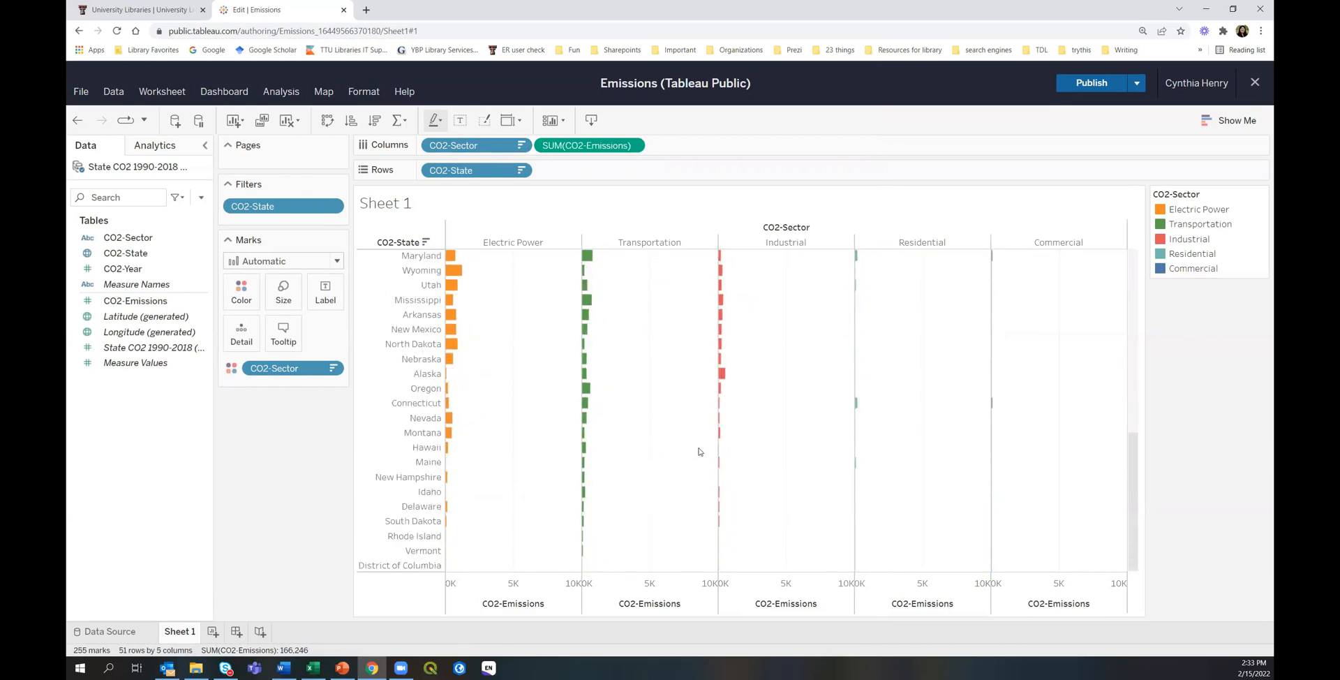
pyautogui.scroll(10, 699, 451)
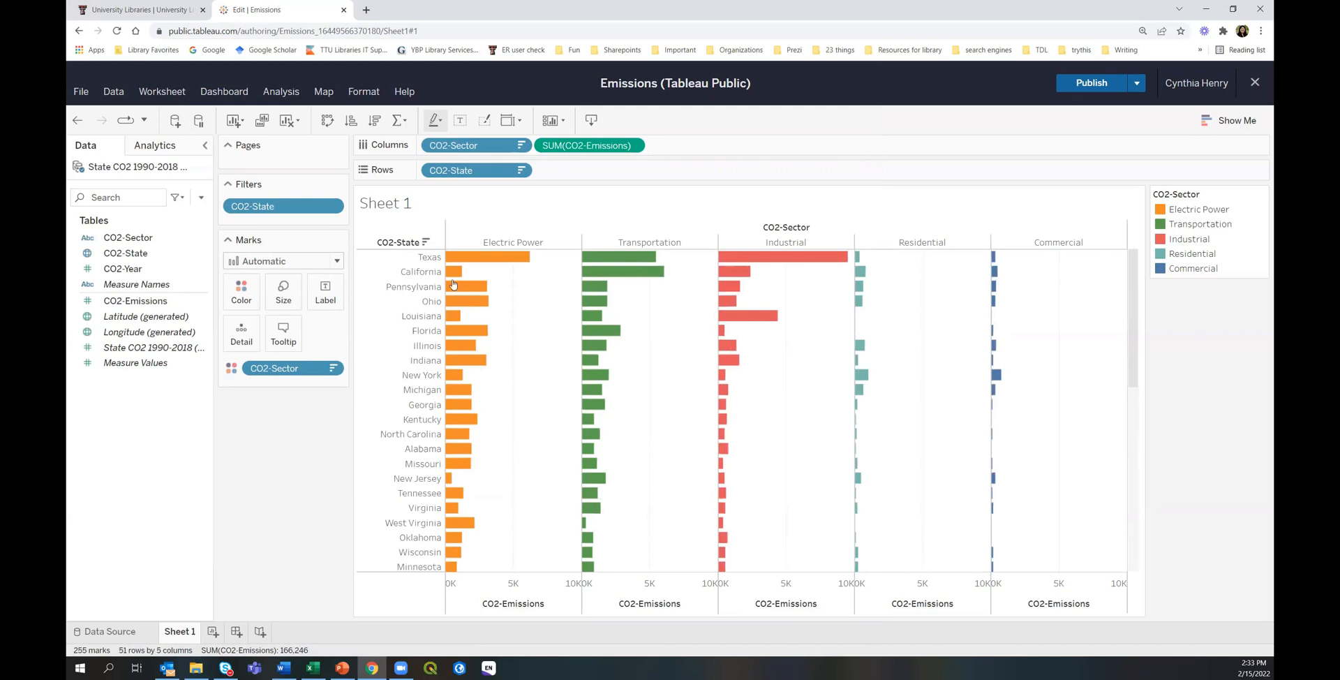
pyautogui.click(287, 206)
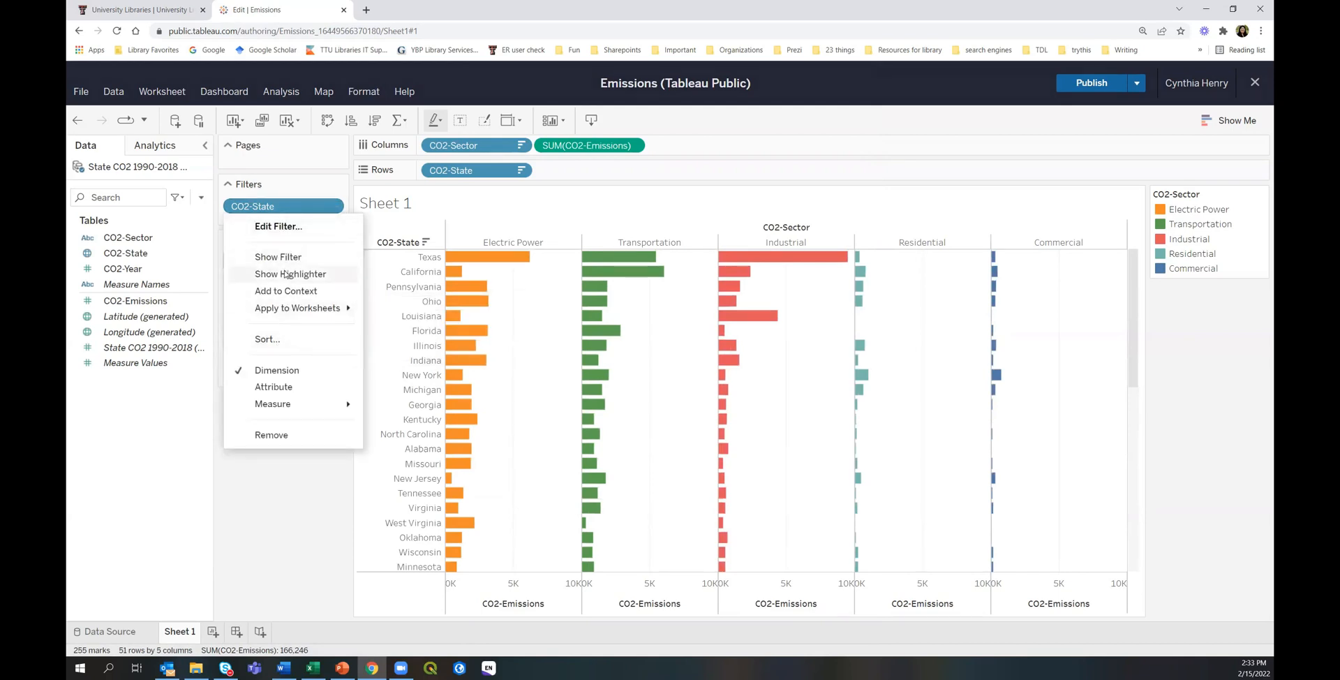
# Edit the CO2-State filter to keep the top 15 states by SUM(CO2-Emissions).
pyautogui.click(279, 226)
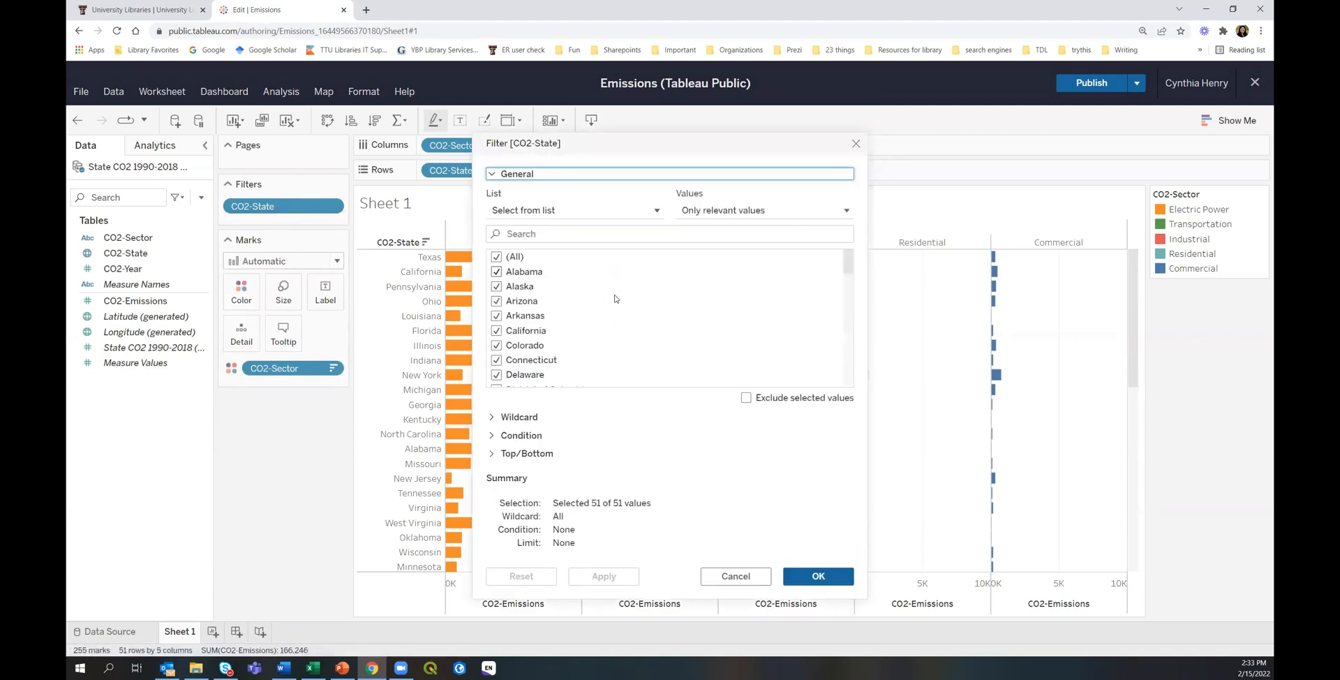
pyautogui.click(496, 453)
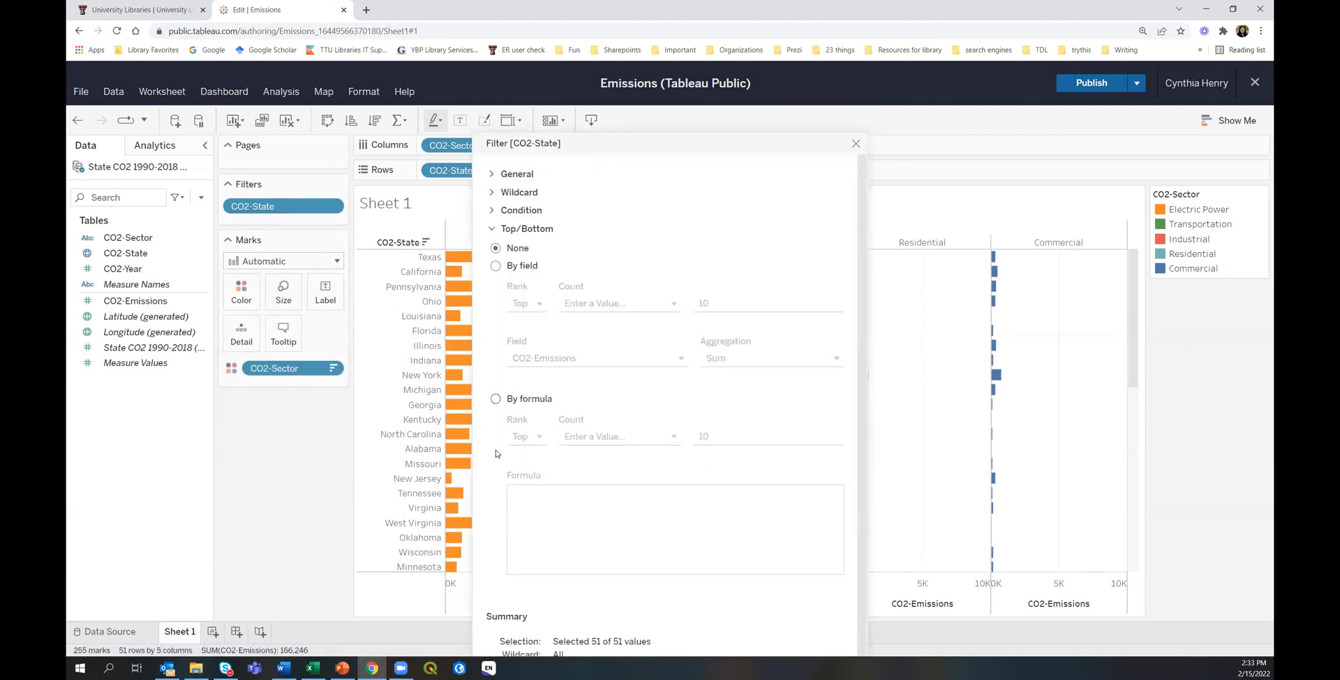
pyautogui.click(495, 265)
pyautogui.click(719, 306)
pyautogui.press('BackSpace')
pyautogui.write('5')
pyautogui.scroll(-1, 709, 210)
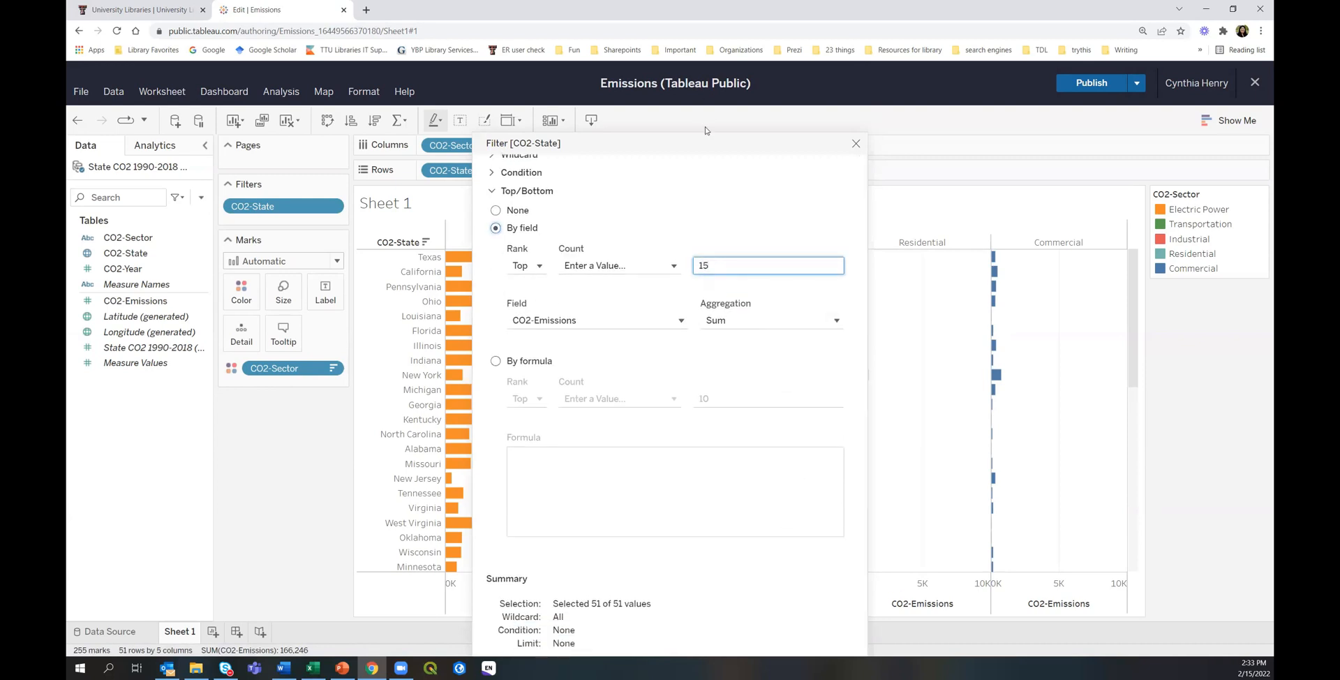
pyautogui.moveTo(703, 143); pyautogui.dragTo(706, 73)
pyautogui.click(810, 605)
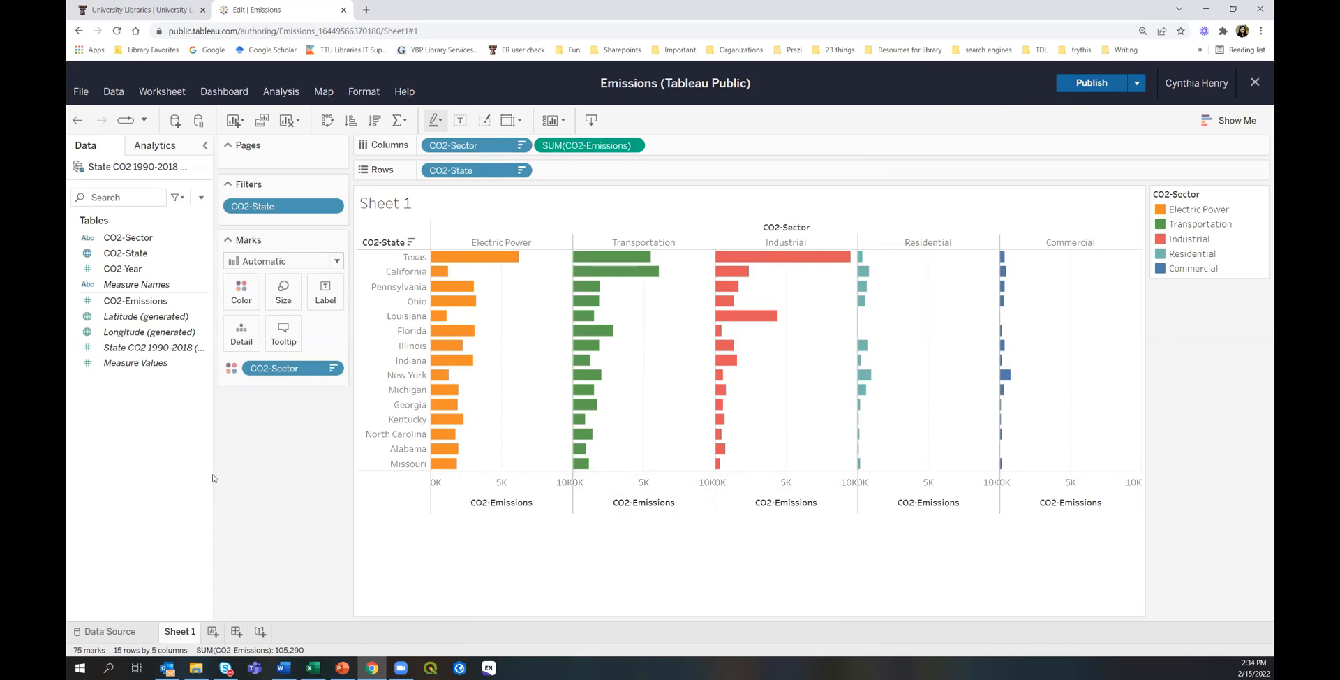
# Rename the Sheet 1 worksheet to 'Bar'.
pyautogui.rightClick(177, 635)
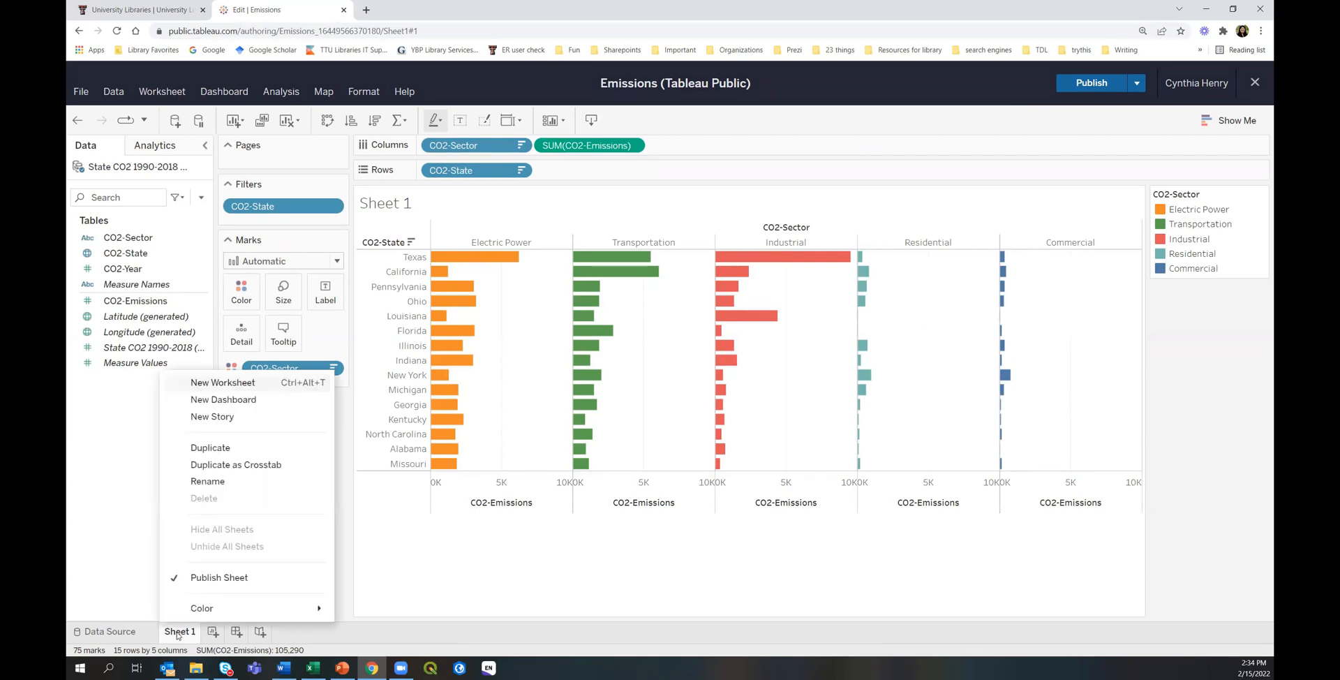
pyautogui.click(215, 479)
pyautogui.write('Bar')
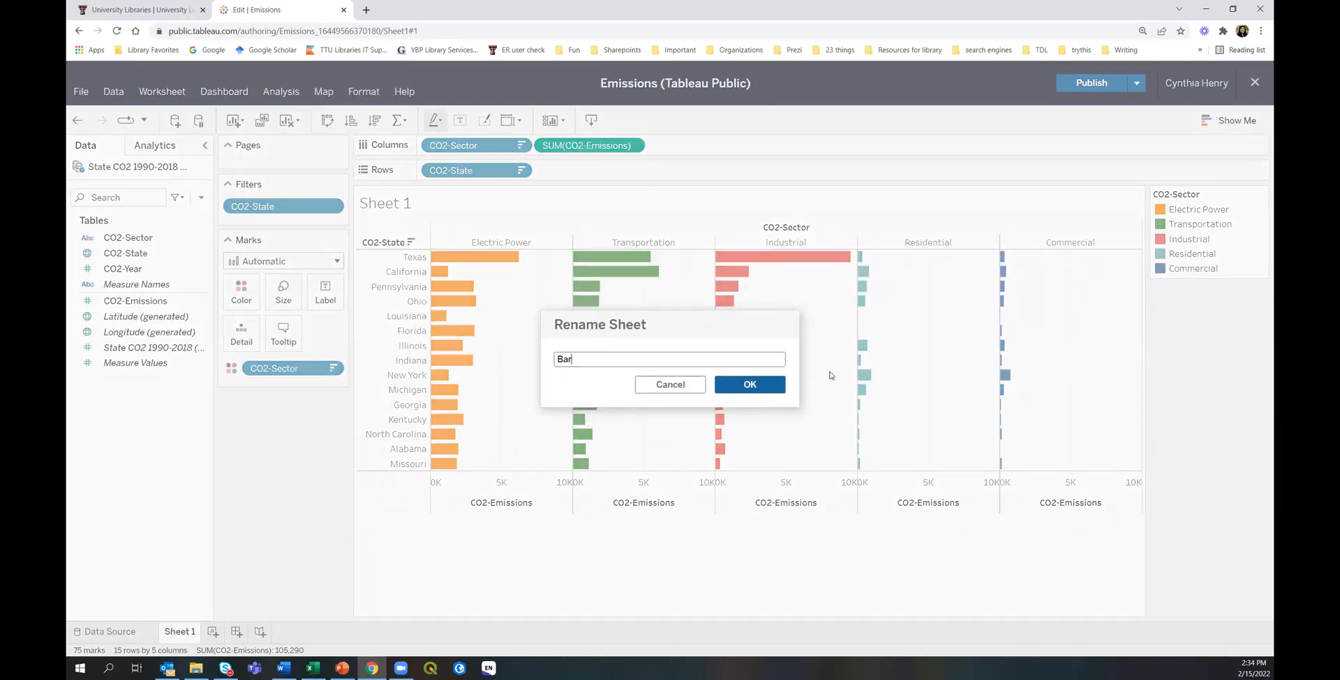
pyautogui.click(765, 387)
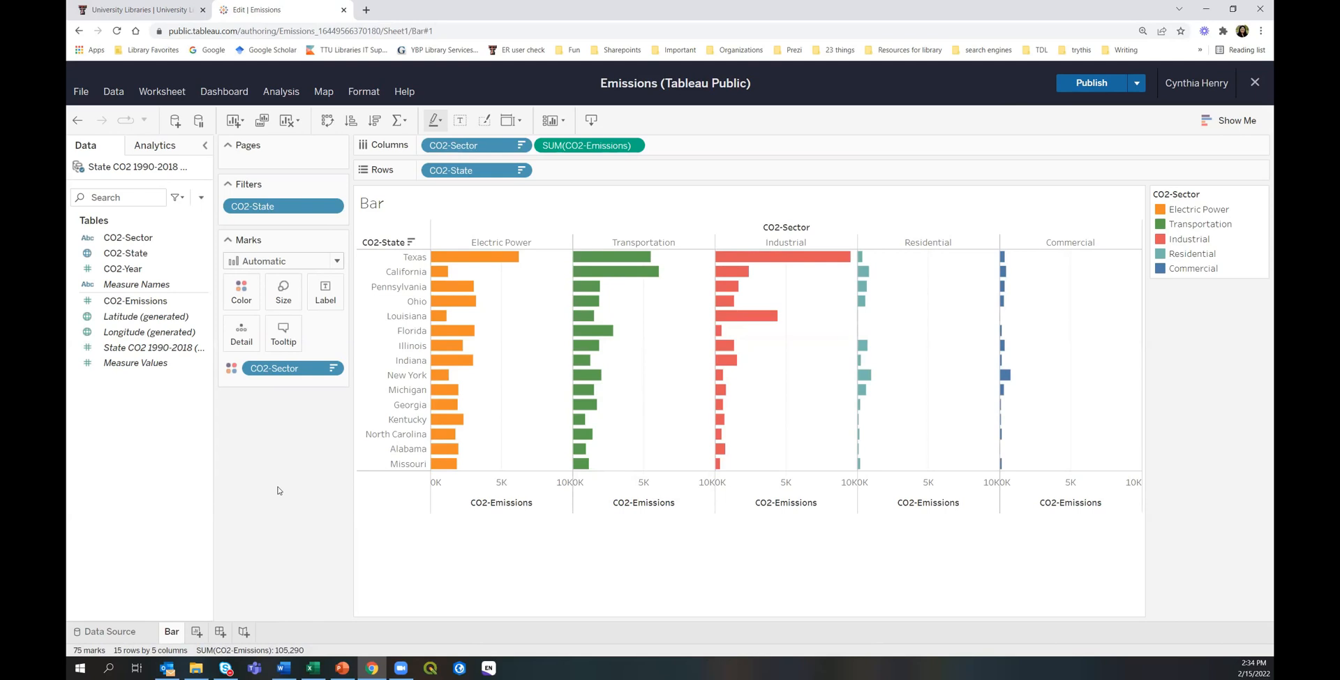
# On a new Sheet 2, show CO2-Sector as text sized by SUM(CO2-Emissions).
pyautogui.click(197, 630)
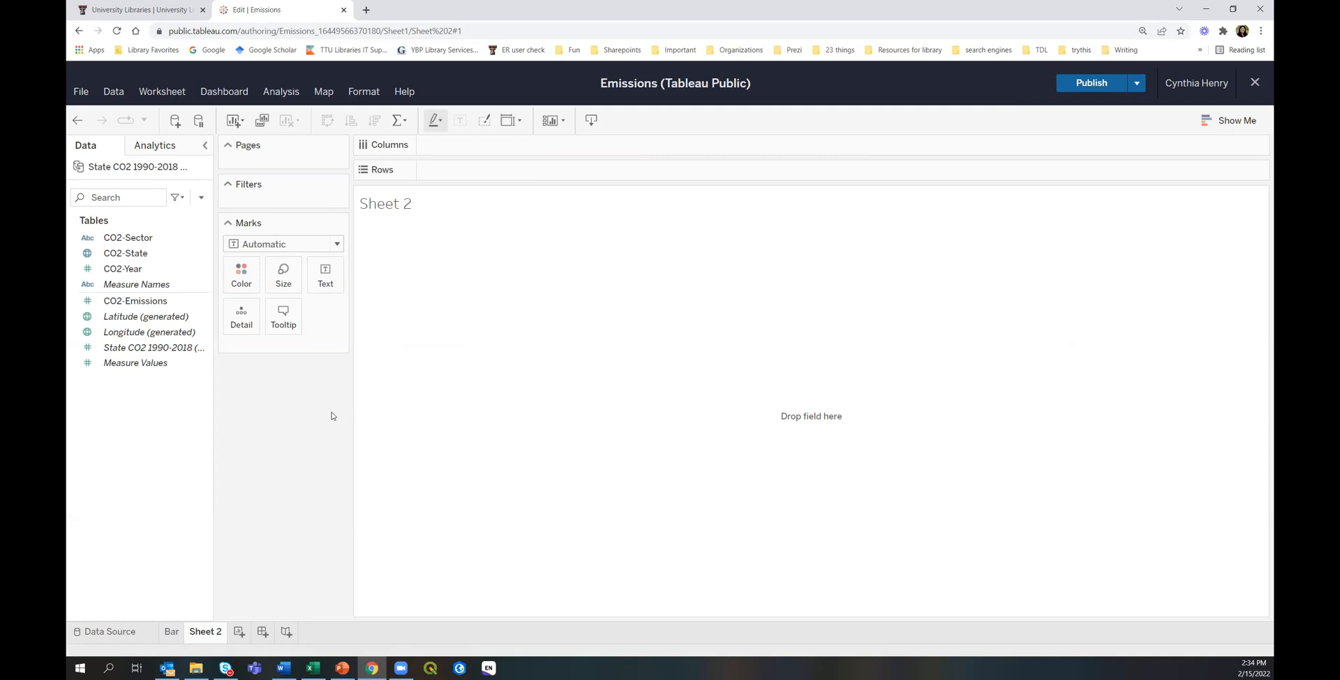
pyautogui.moveTo(125, 240); pyautogui.dragTo(333, 282)
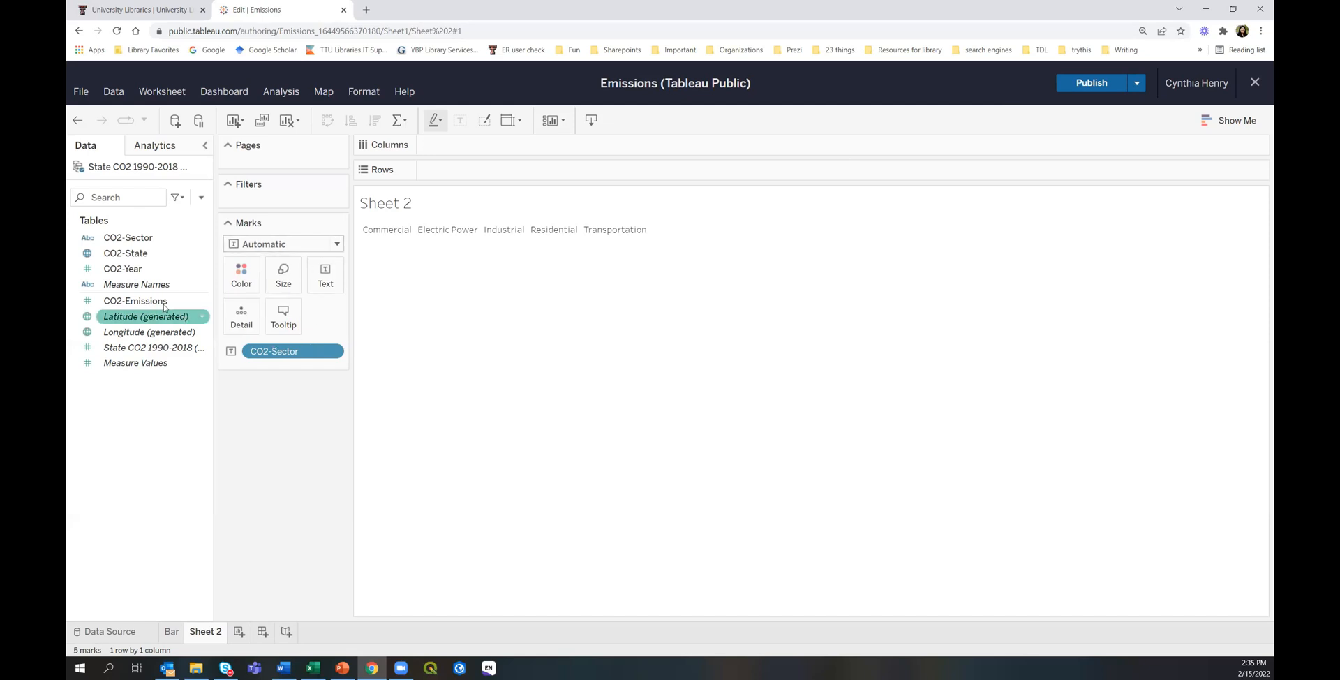
pyautogui.click(128, 304)
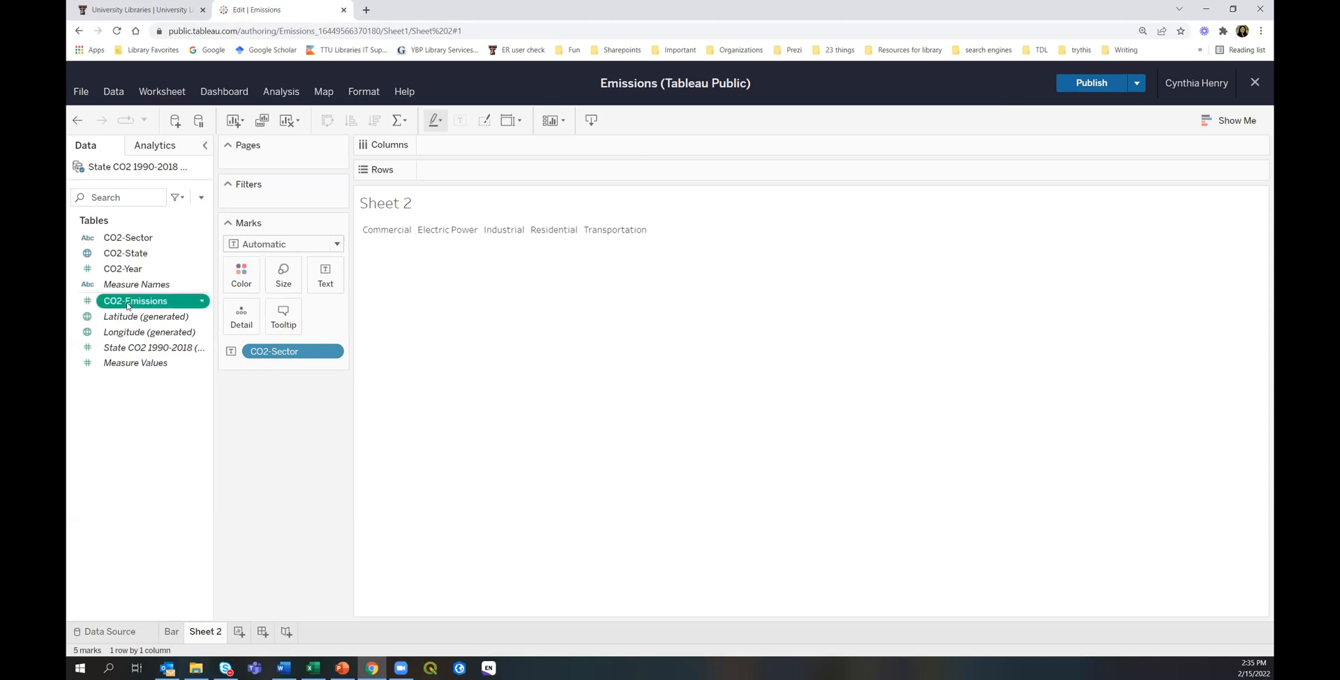
pyautogui.moveTo(128, 304); pyautogui.dragTo(284, 276)
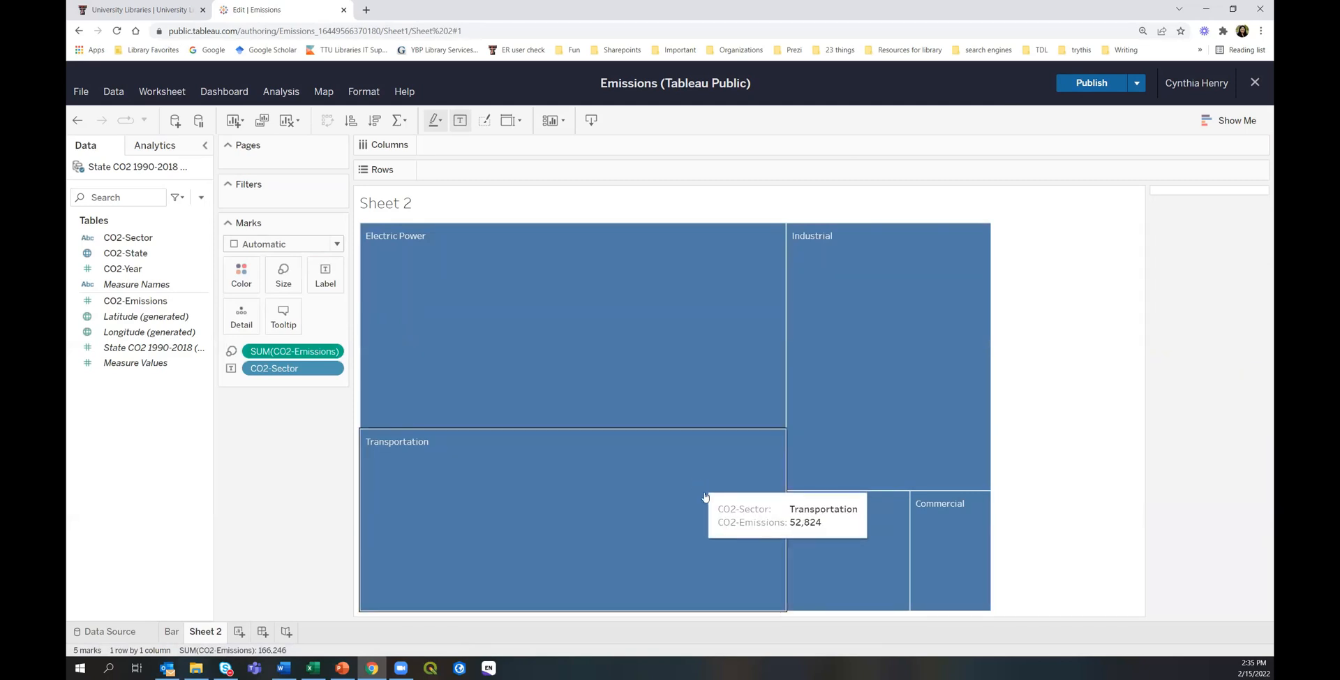
pyautogui.moveTo(644, 547)
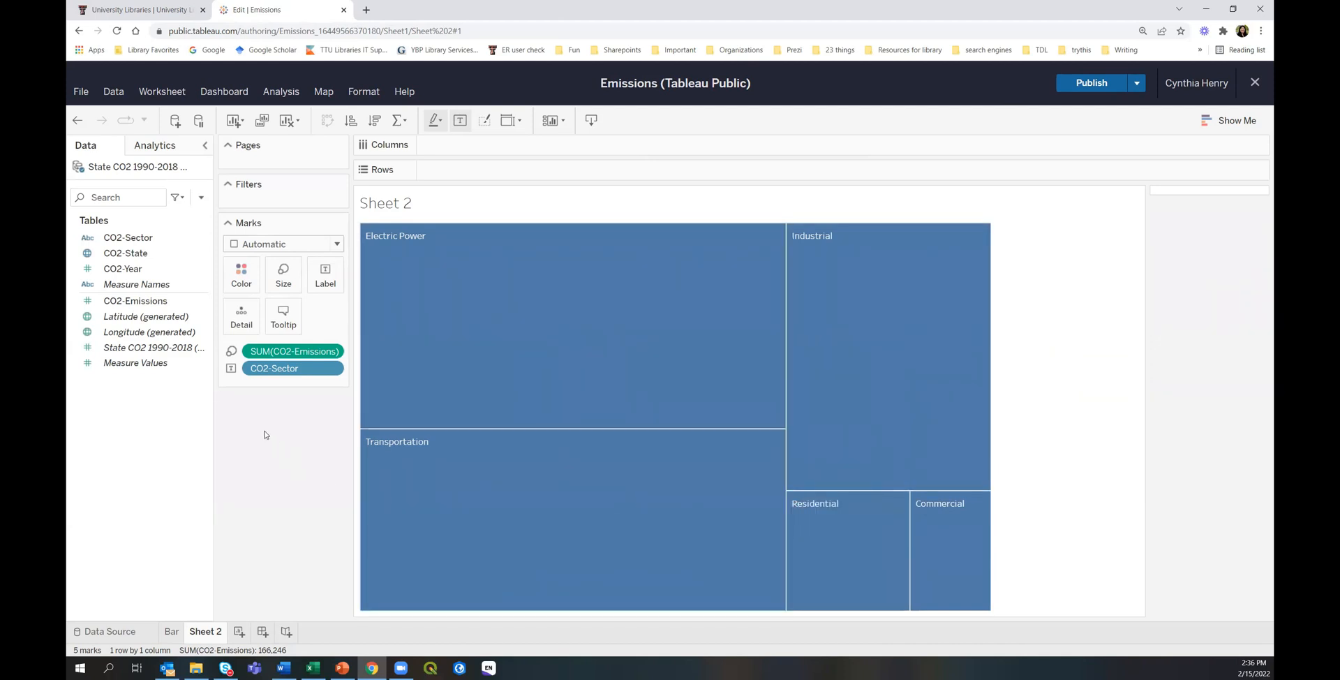
# Switch the mark type to Circle with CO2-Sector names as bubble labels.
pyautogui.click(276, 246)
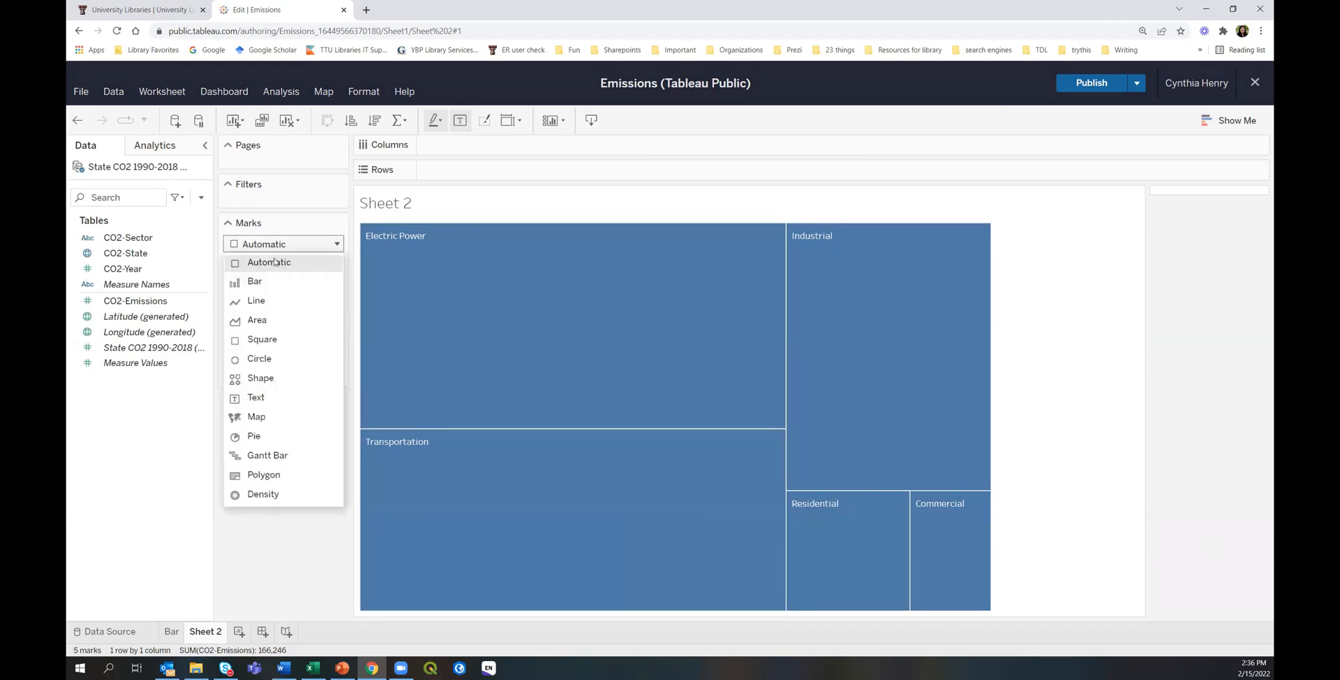
pyautogui.click(261, 360)
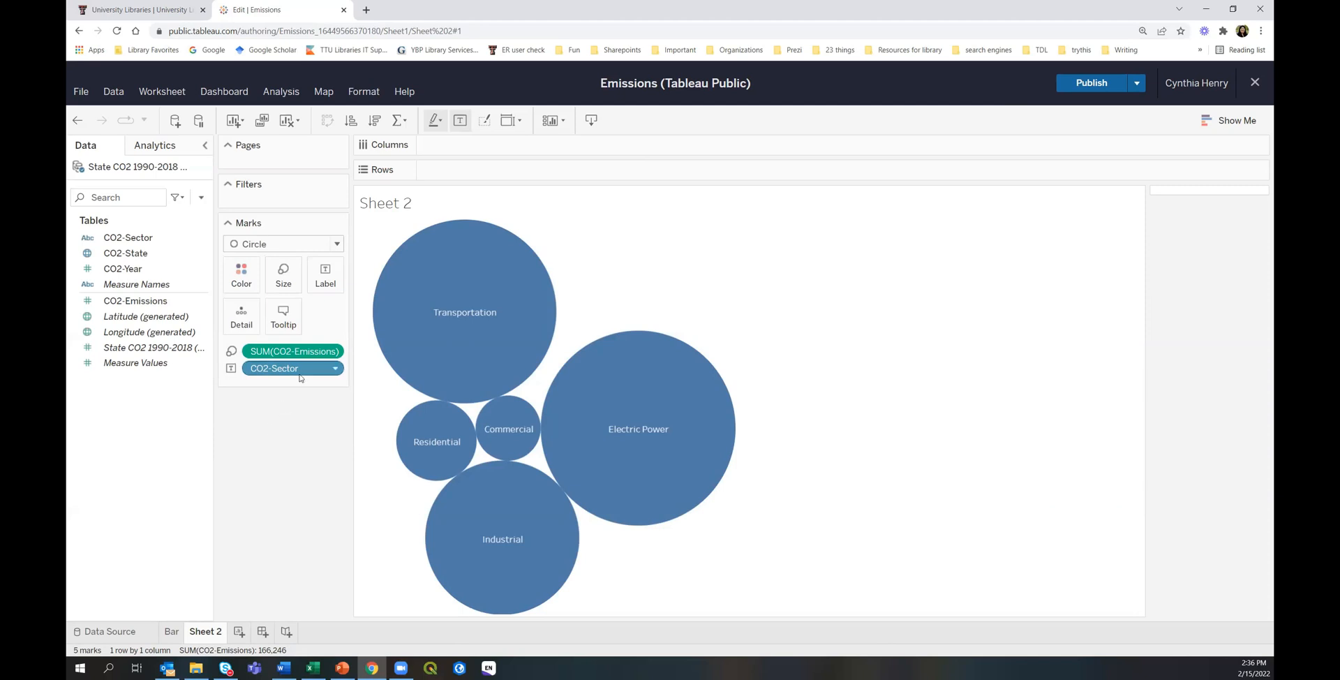
pyautogui.moveTo(301, 370); pyautogui.dragTo(243, 319)
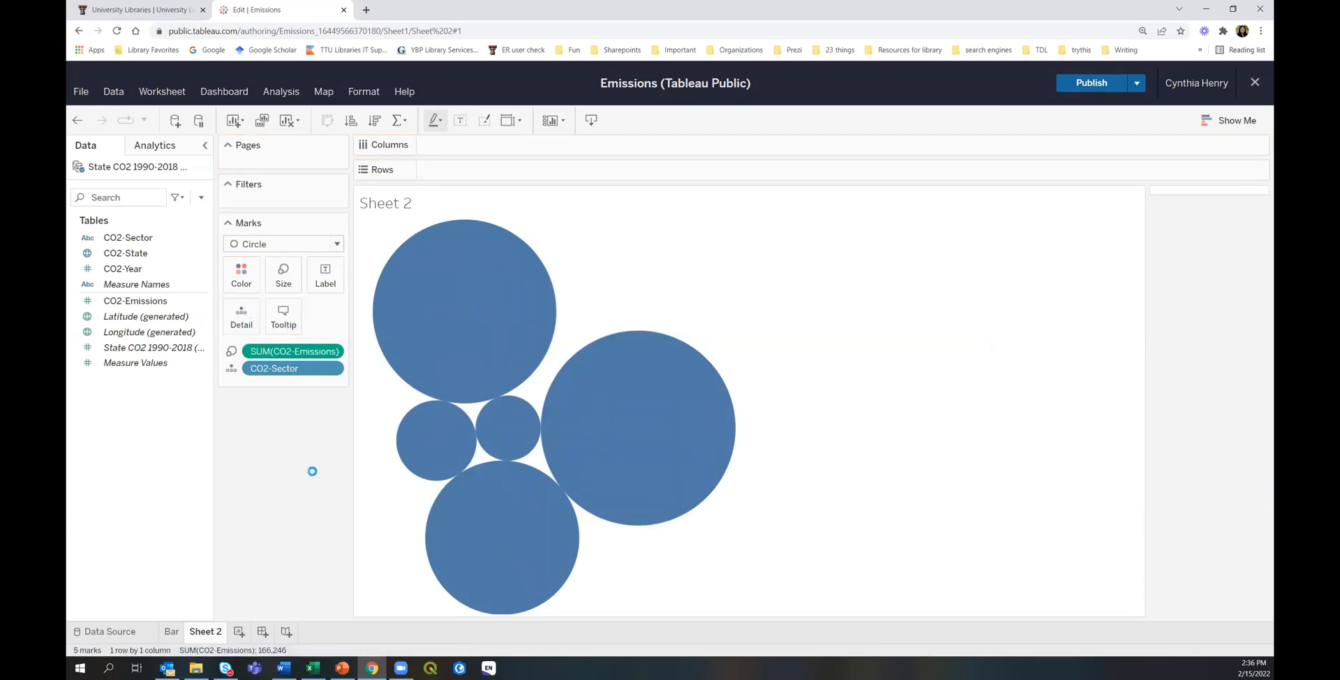
pyautogui.moveTo(283, 375); pyautogui.dragTo(325, 279)
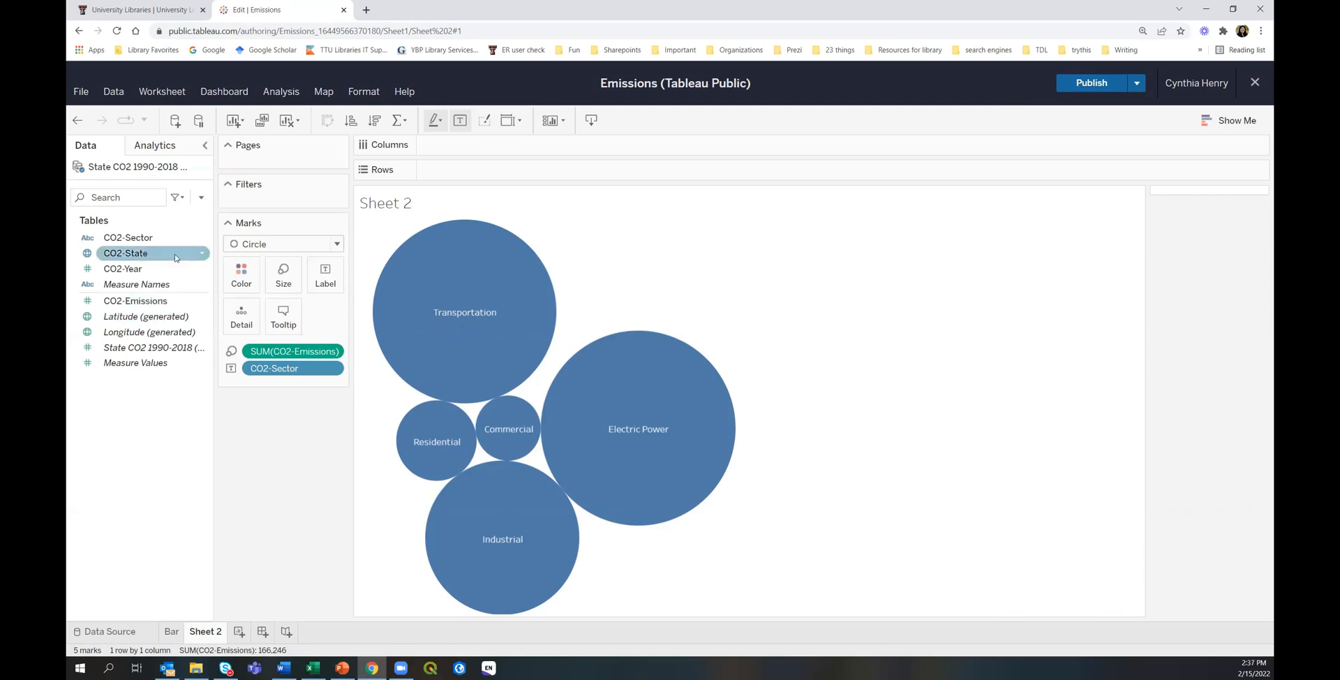
# Colour the bubbles by CO2-Sector, adding a sector colour legend.
pyautogui.click(138, 242)
pyautogui.moveTo(138, 243); pyautogui.dragTo(252, 286)
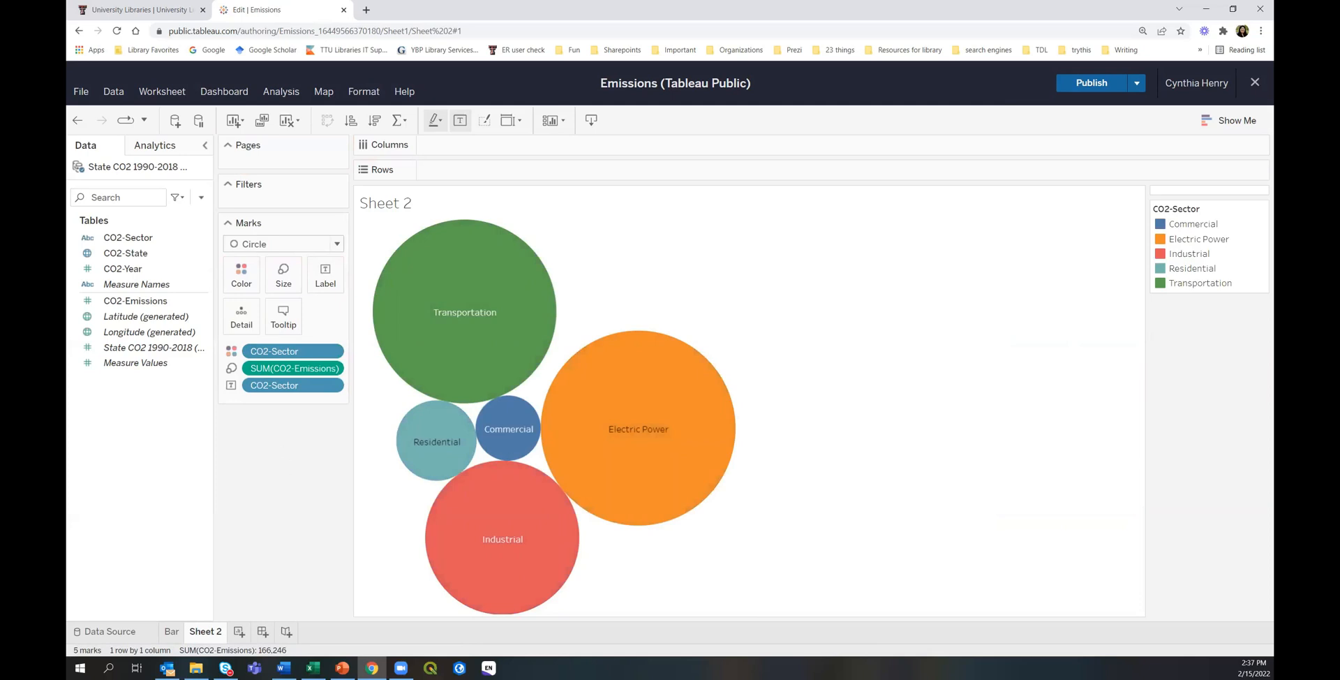
pyautogui.moveTo(128, 237); pyautogui.dragTo(326, 282)
pyautogui.moveTo(486, 545)
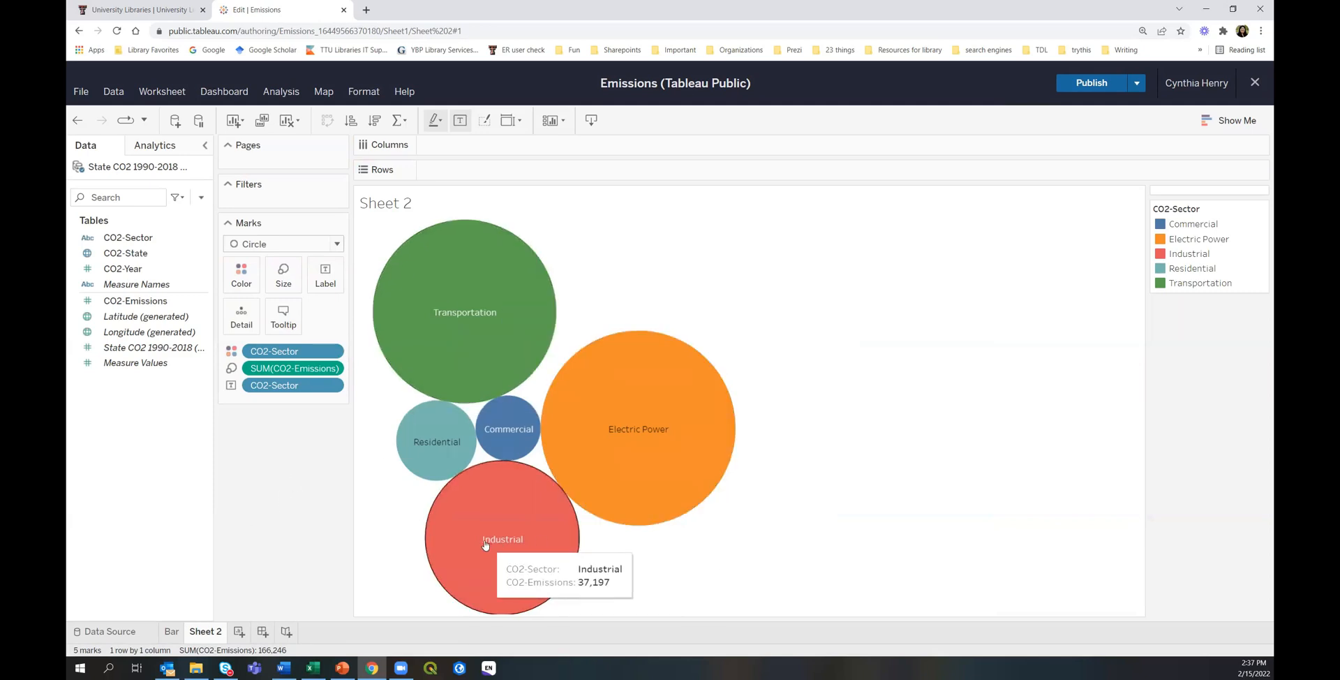
# Check the Sheet 2 tab and sector label menus, closing both without changes.
pyautogui.rightClick(207, 637)
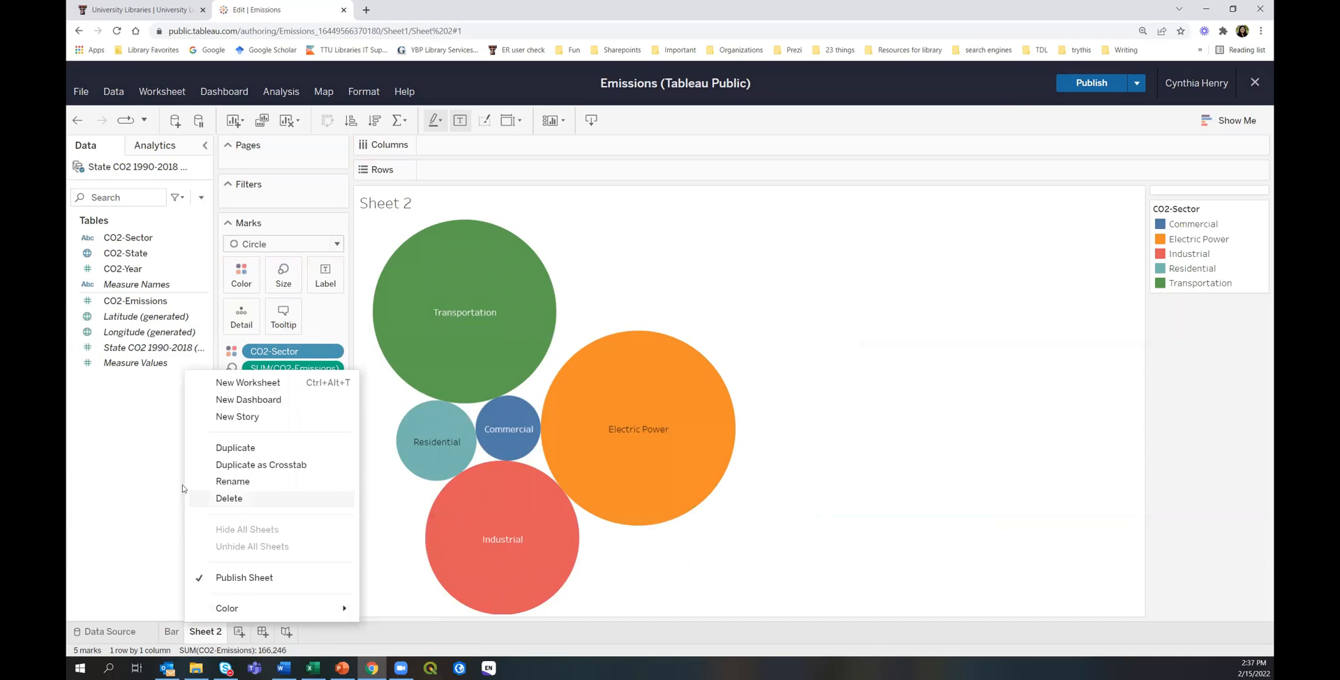
pyautogui.click(111, 459)
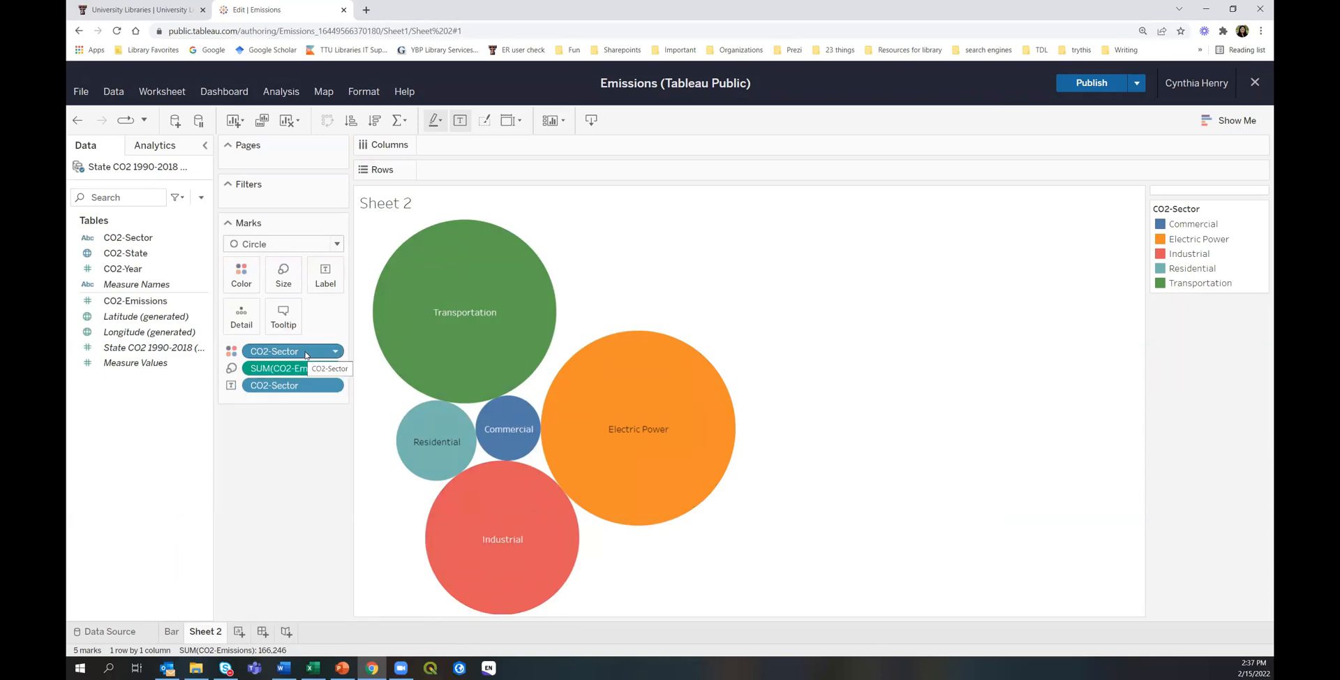
pyautogui.rightClick(300, 385)
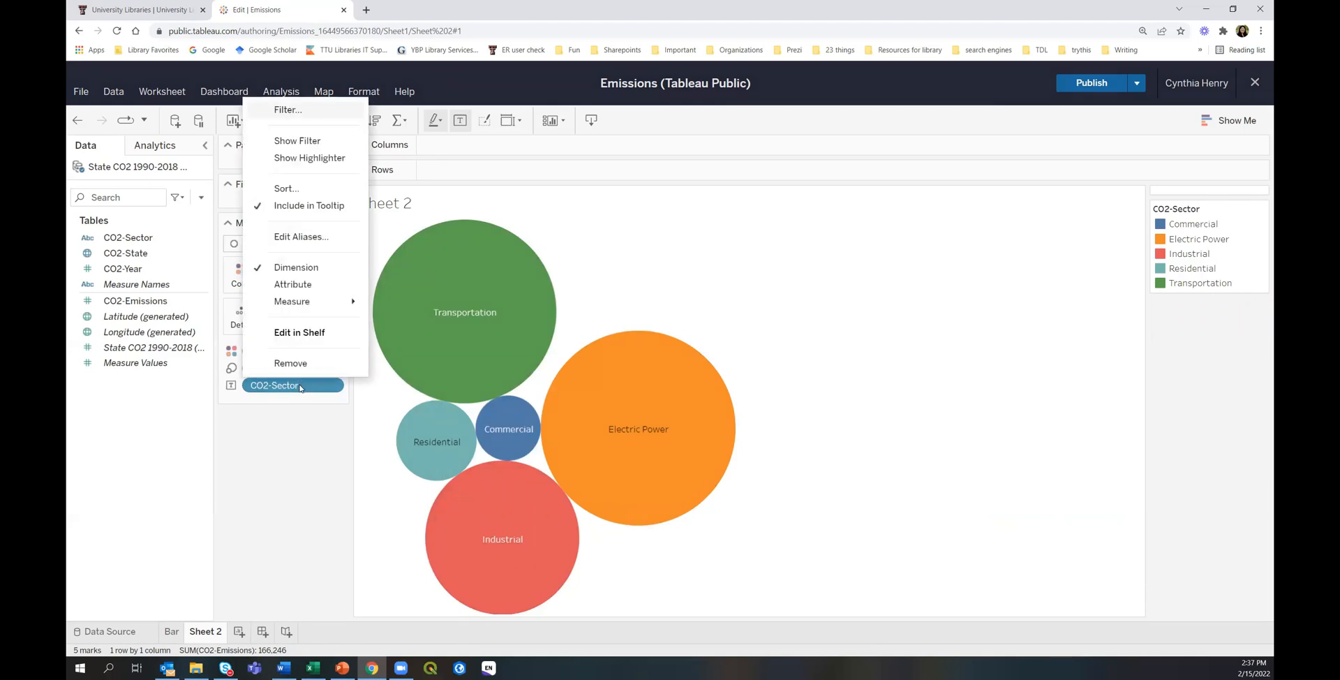
pyautogui.click(300, 388)
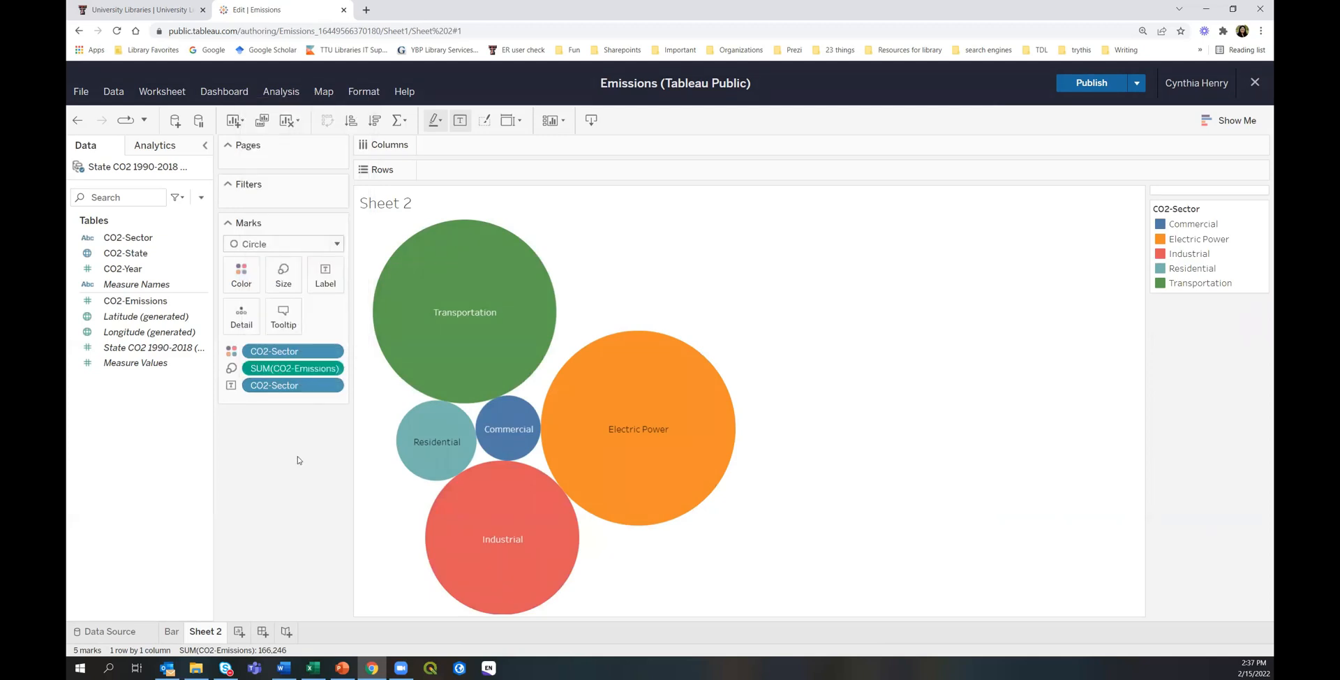
# Change the mark type from Circle to Text so sector names form a word cloud.
pyautogui.click(279, 243)
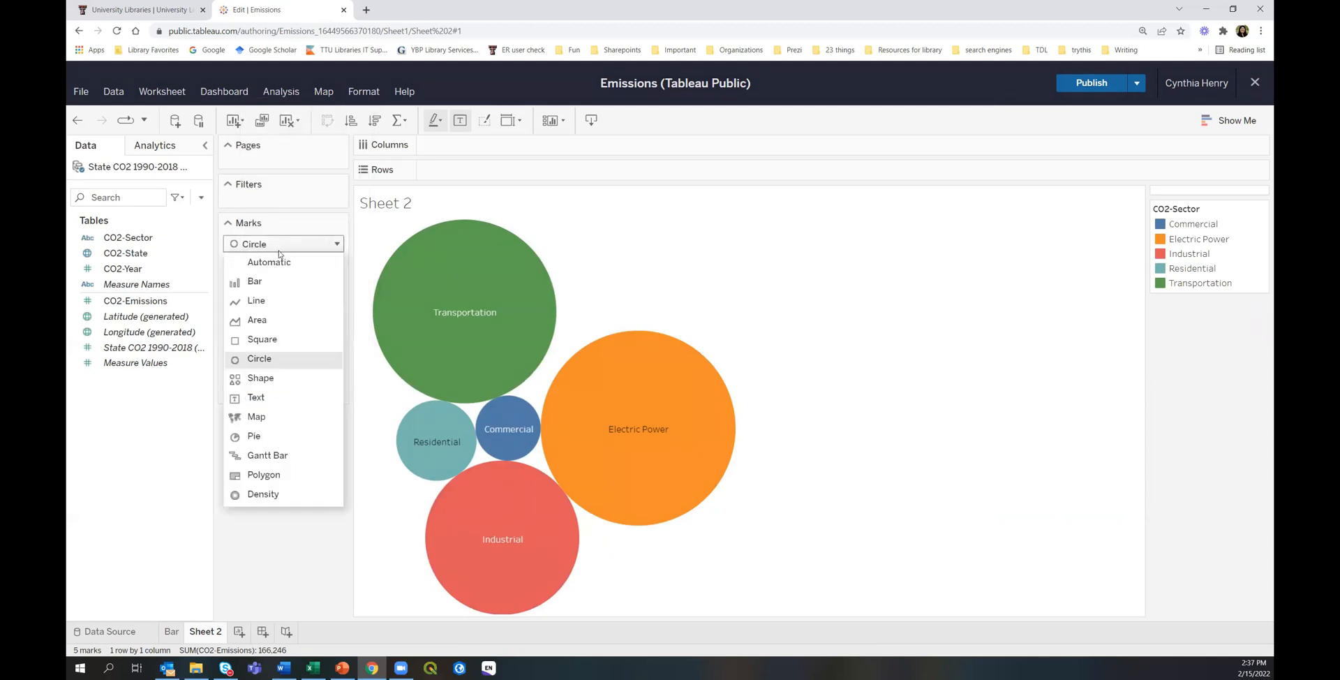
pyautogui.click(256, 397)
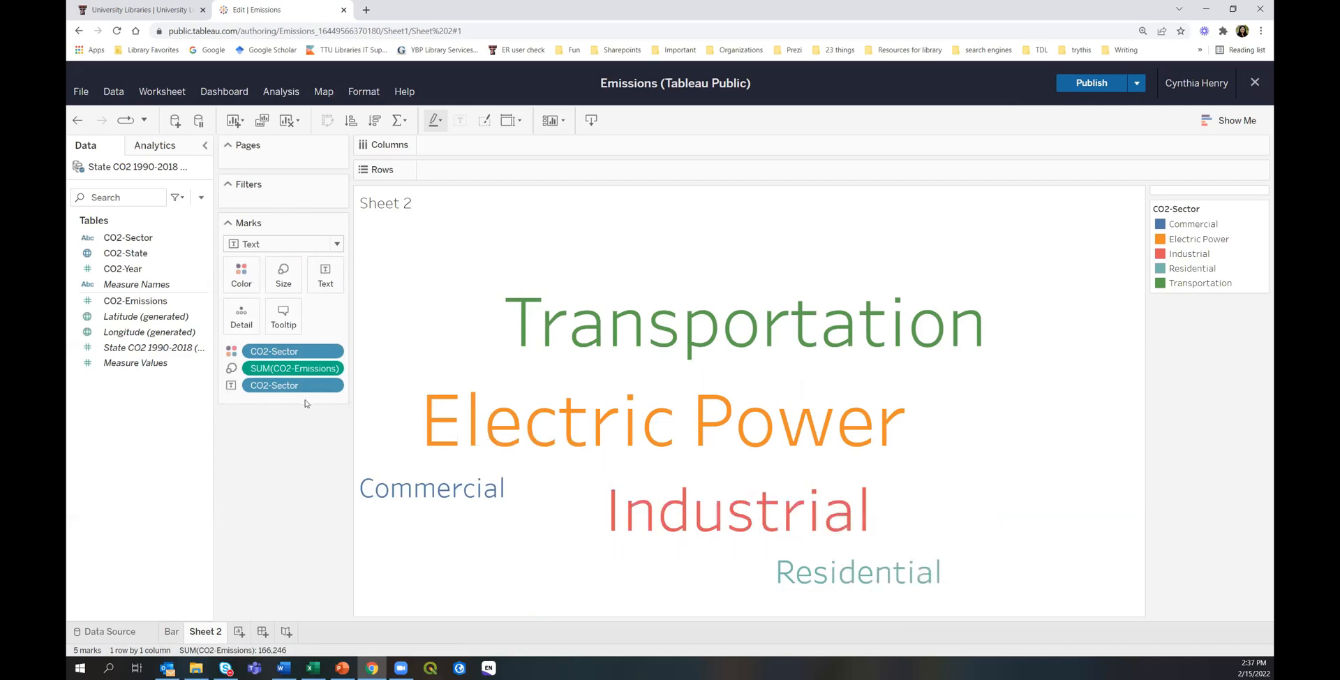
pyautogui.click(277, 246)
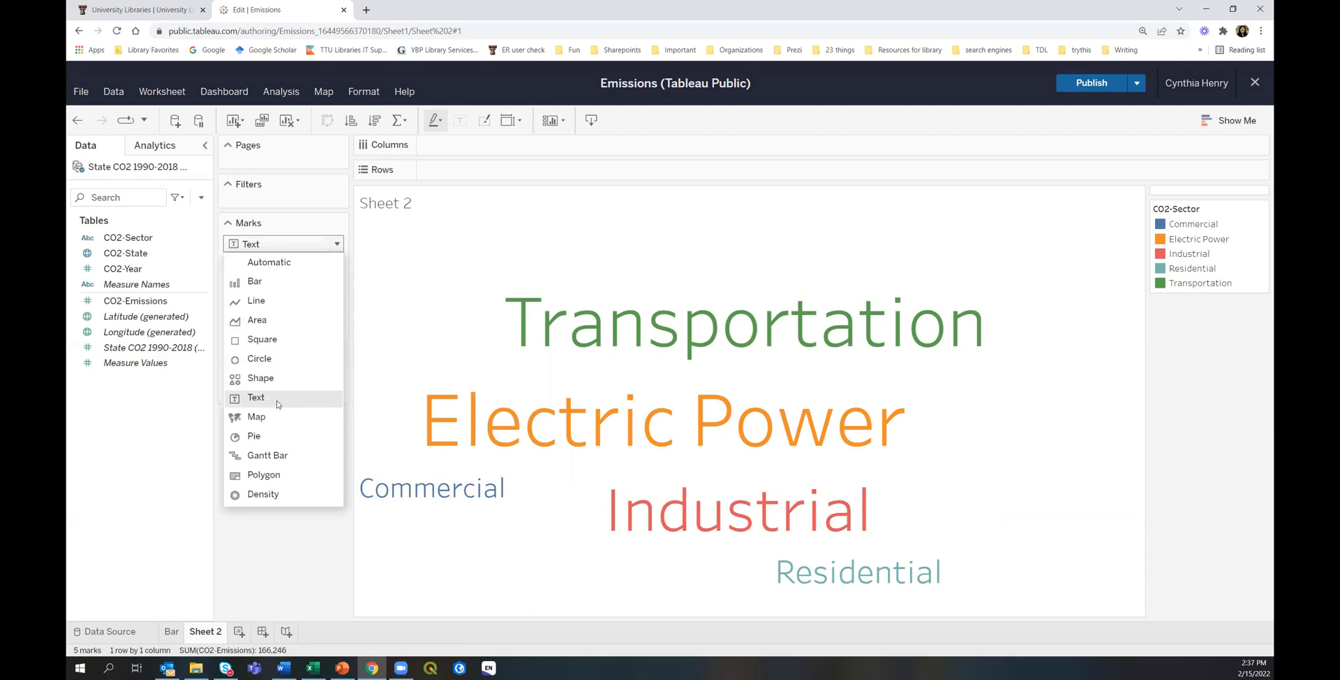
pyautogui.click(312, 558)
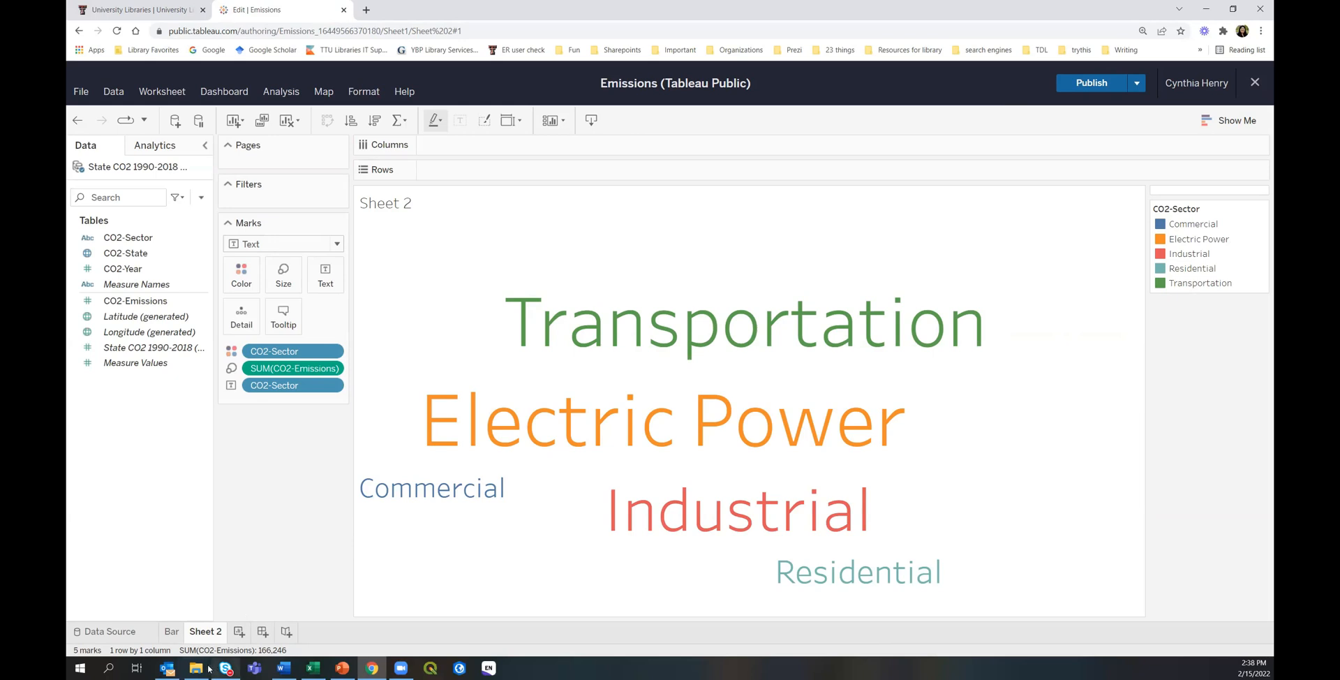
# Rename Sheet 2 to 'Word Cloud' and add a new blank Sheet 3.
pyautogui.rightClick(206, 631)
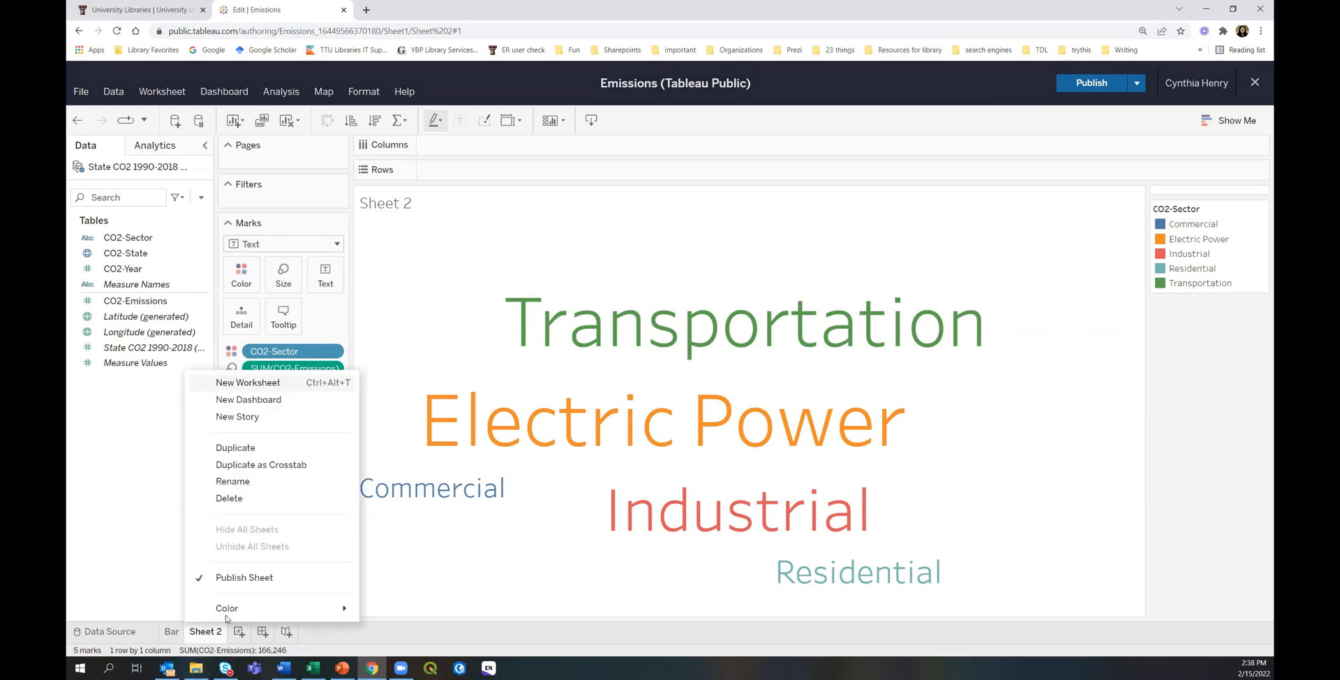
pyautogui.click(238, 482)
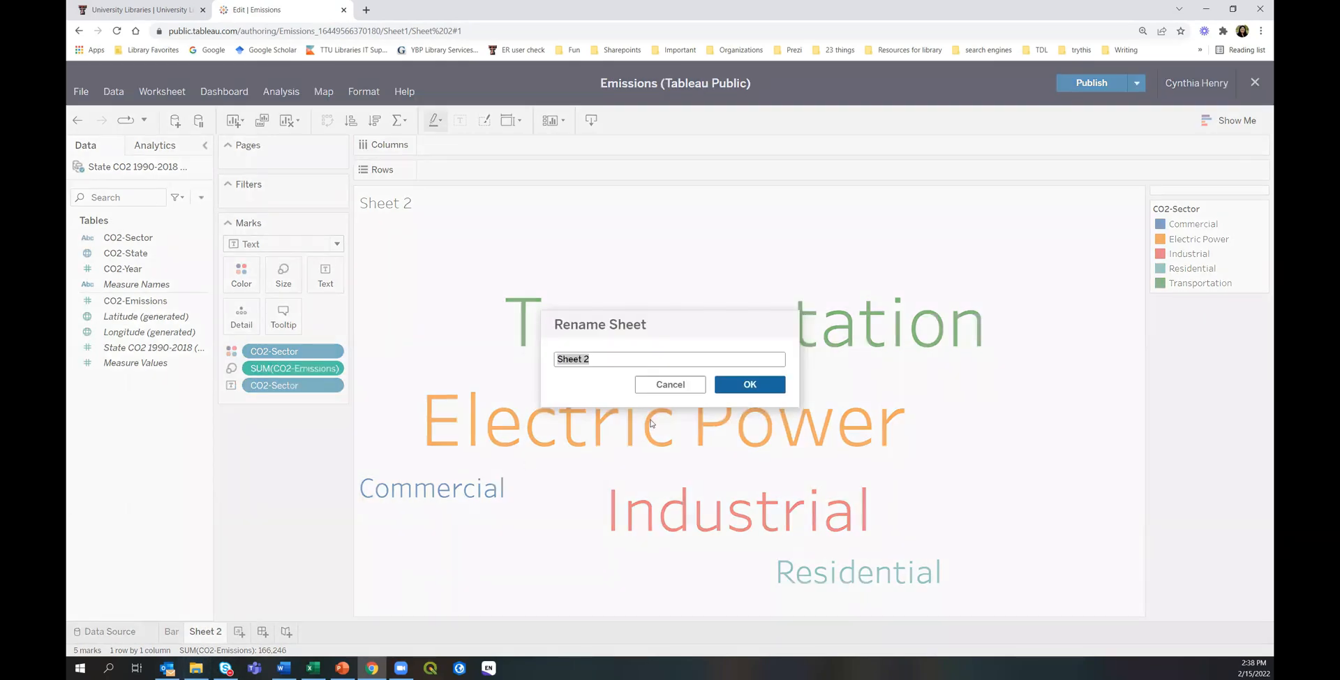
pyautogui.write('Word Cloud')
pyautogui.click(761, 386)
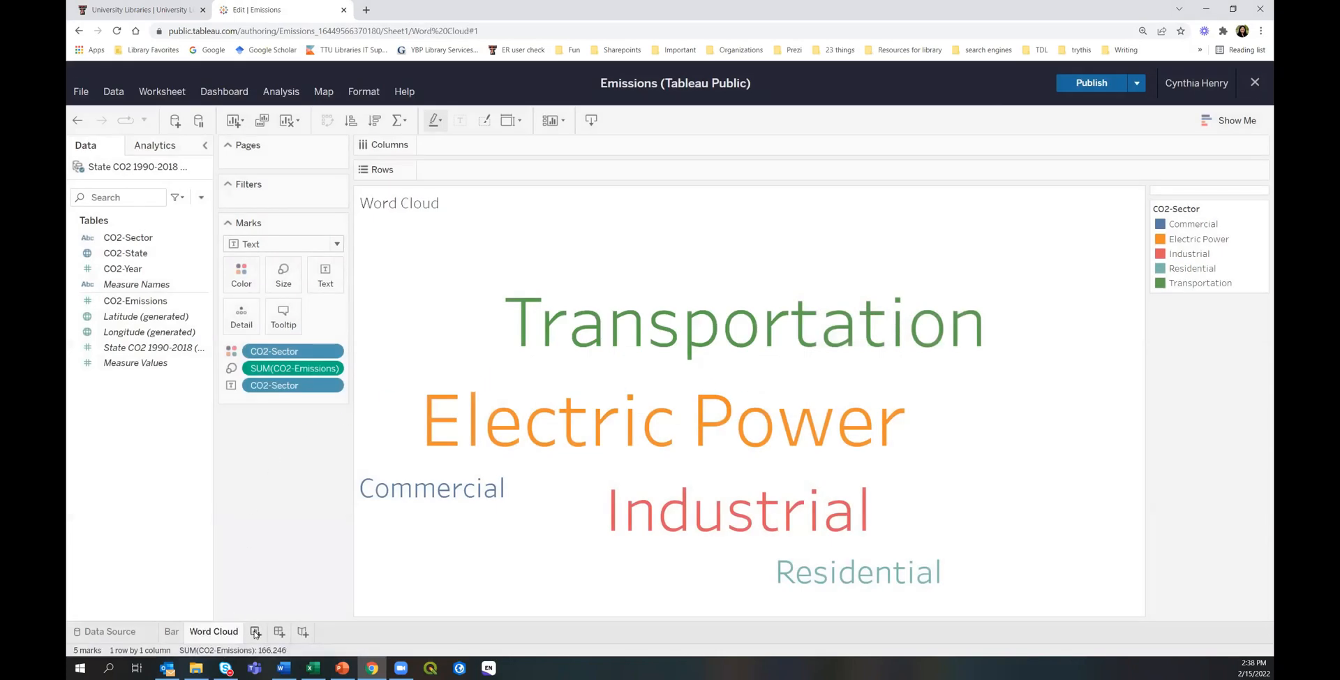
pyautogui.click(255, 632)
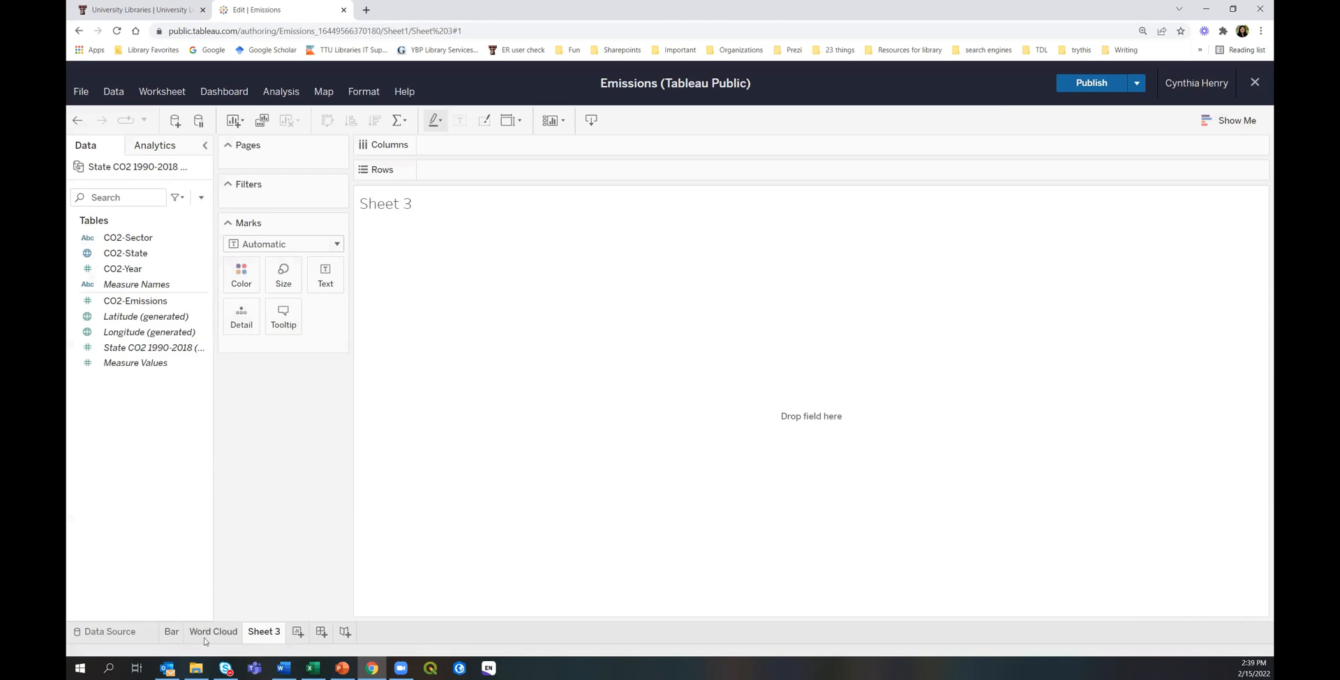
# Return to the Bar sheet with the stacked sector bars by state.
pyautogui.click(169, 637)
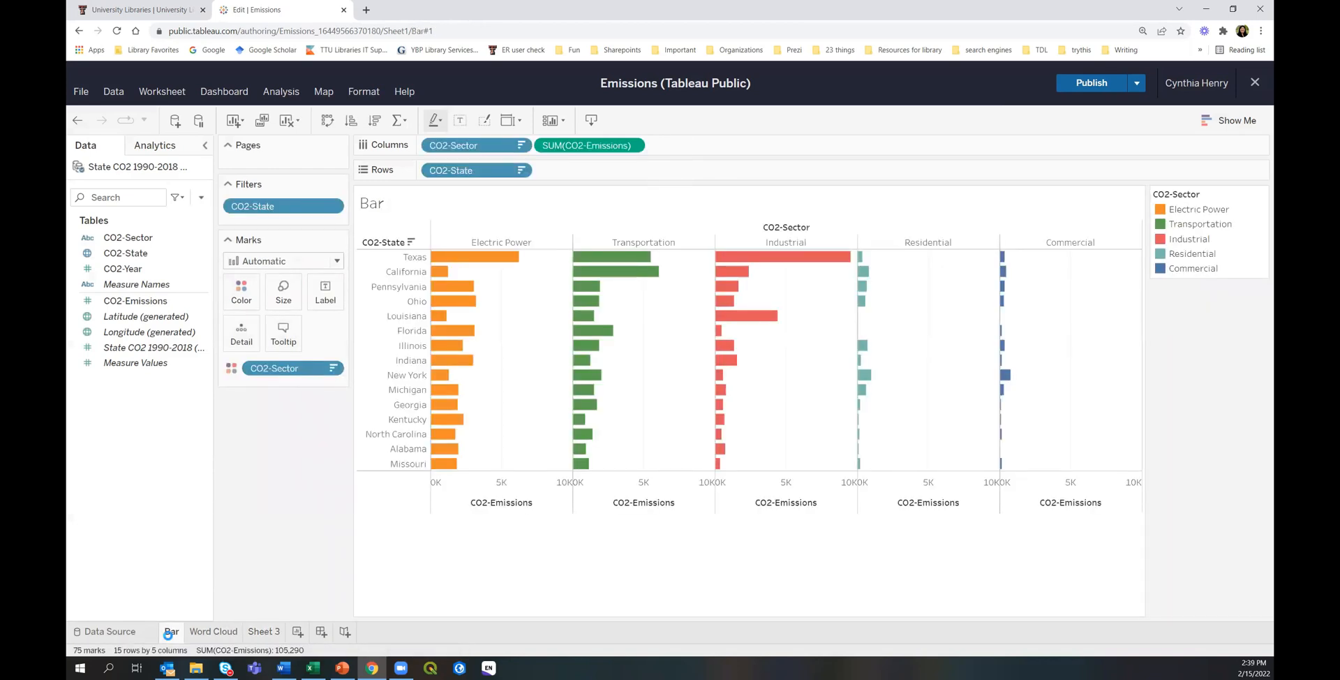
pyautogui.moveTo(447, 361)
# On the Data Source page, add State-Pops beside State CO2 1990-2018 as a related table.
pyautogui.click(105, 632)
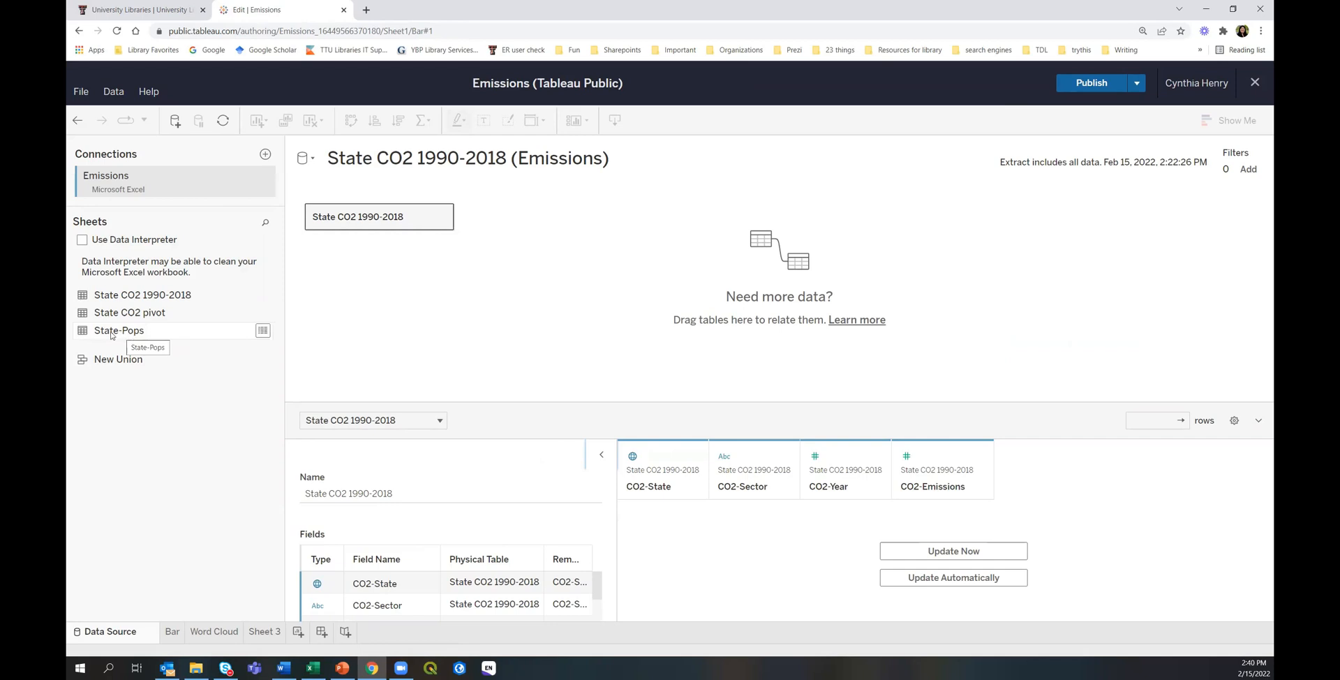
pyautogui.moveTo(112, 335); pyautogui.dragTo(549, 216)
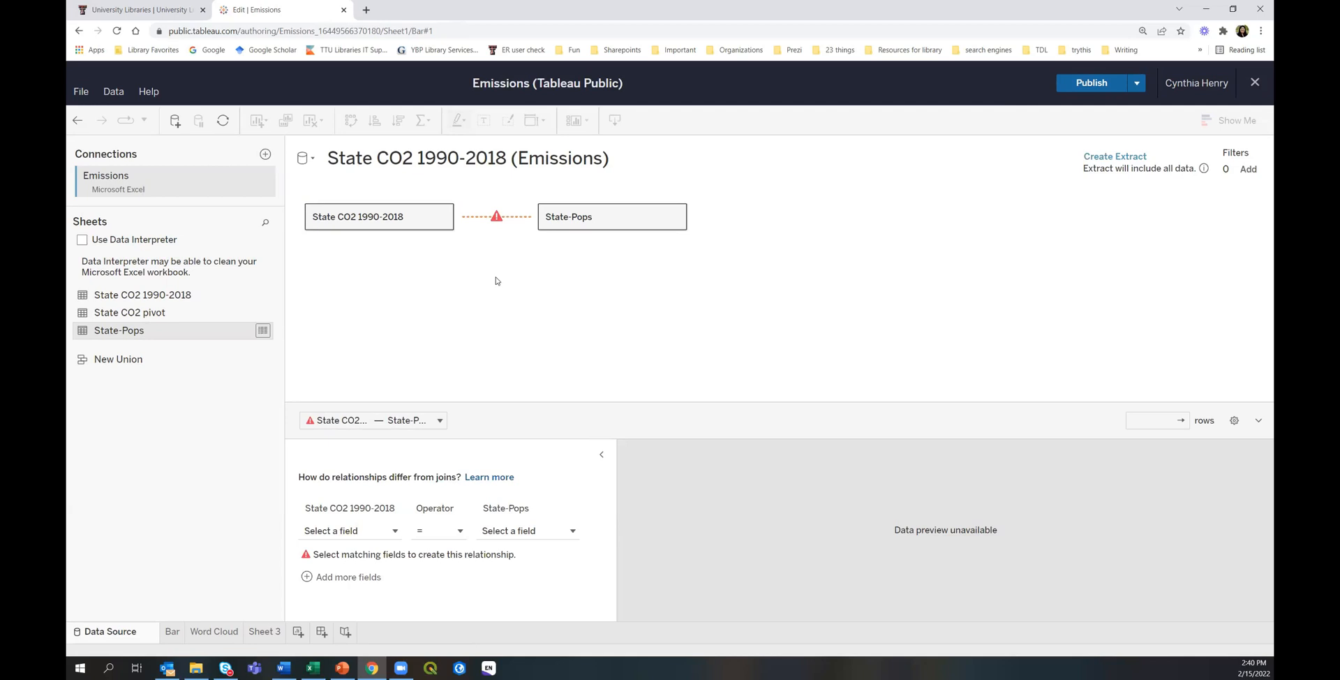
pyautogui.moveTo(495, 221)
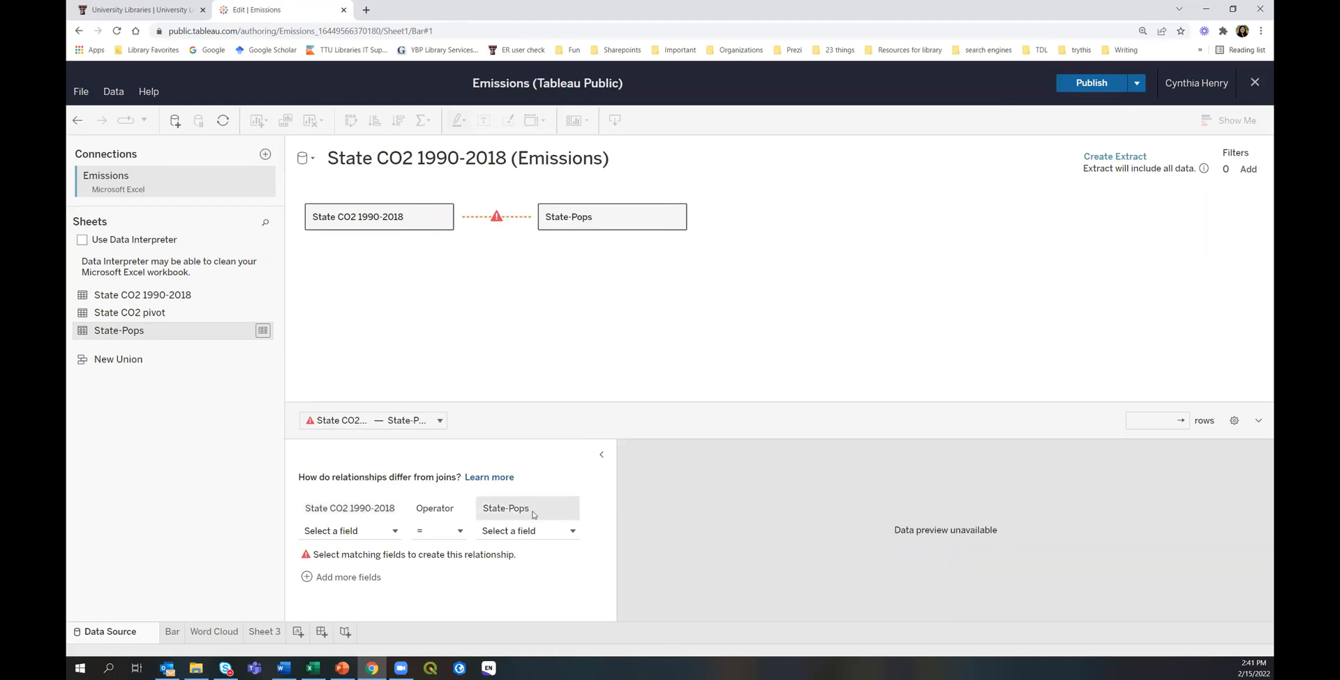
# Set the relationship to match CO2-State with Population-State.
pyautogui.click(329, 531)
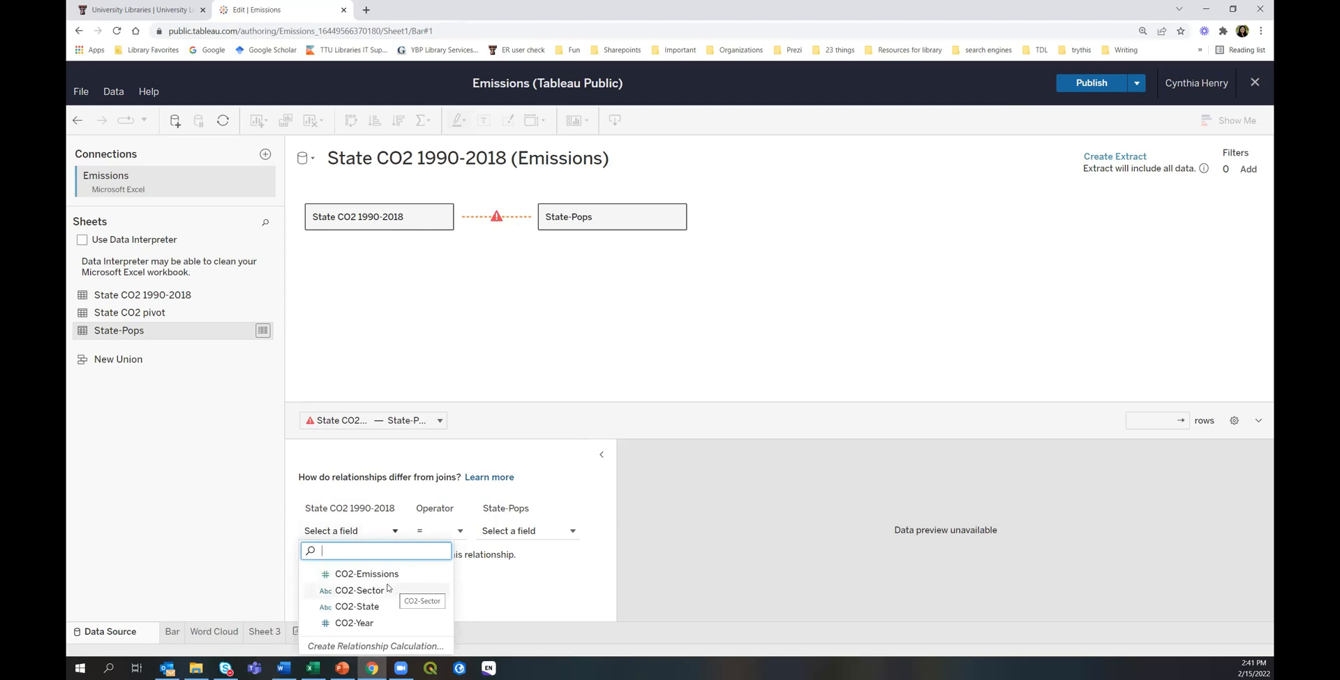
pyautogui.click(380, 606)
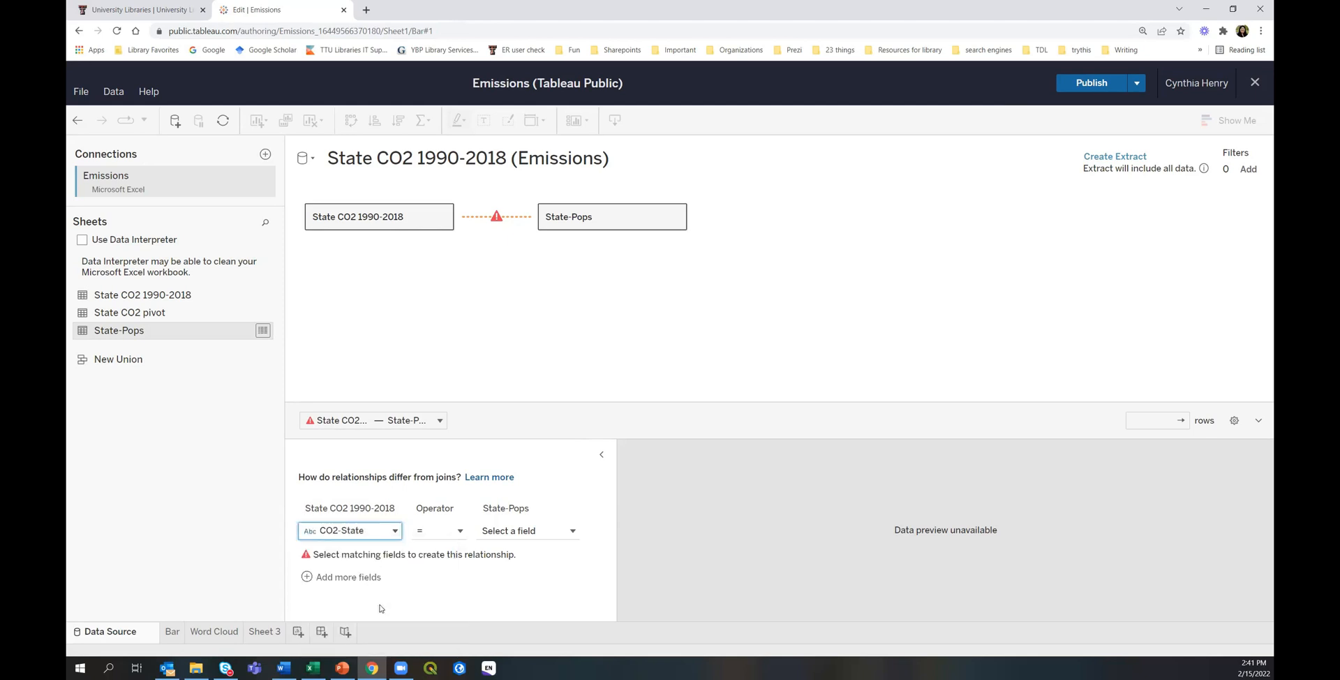
pyautogui.click(522, 532)
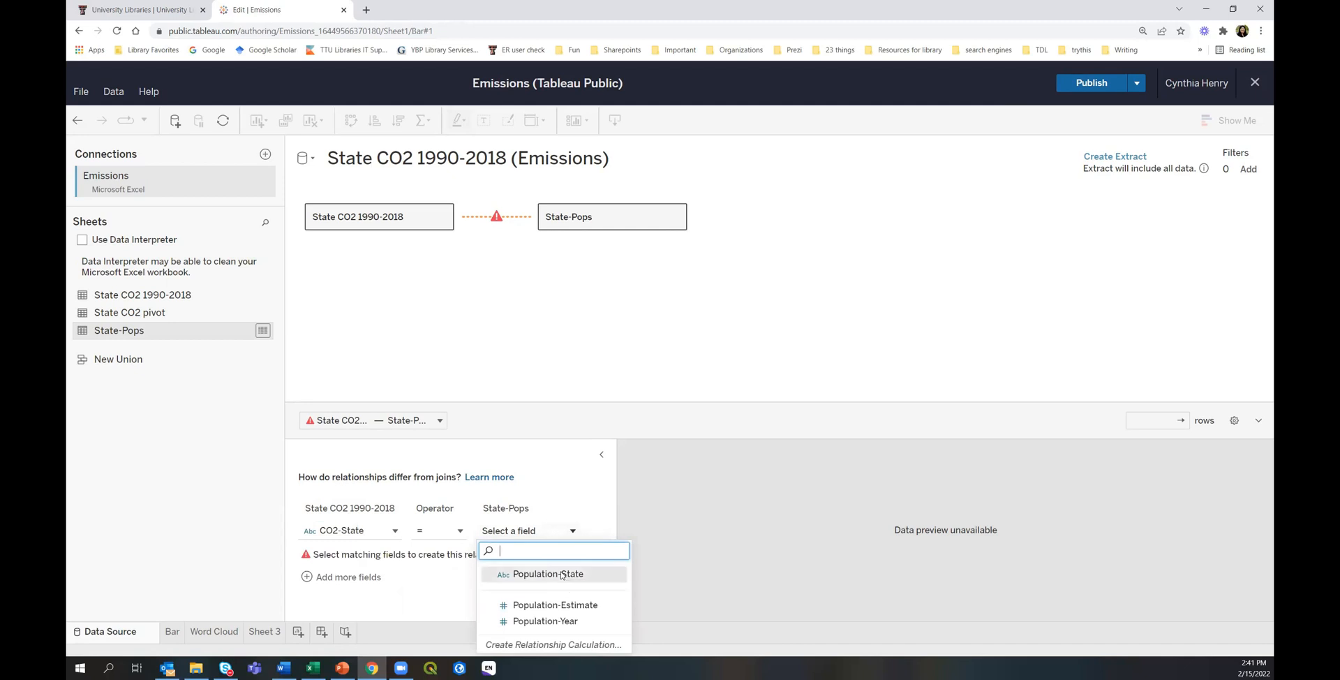
pyautogui.click(562, 573)
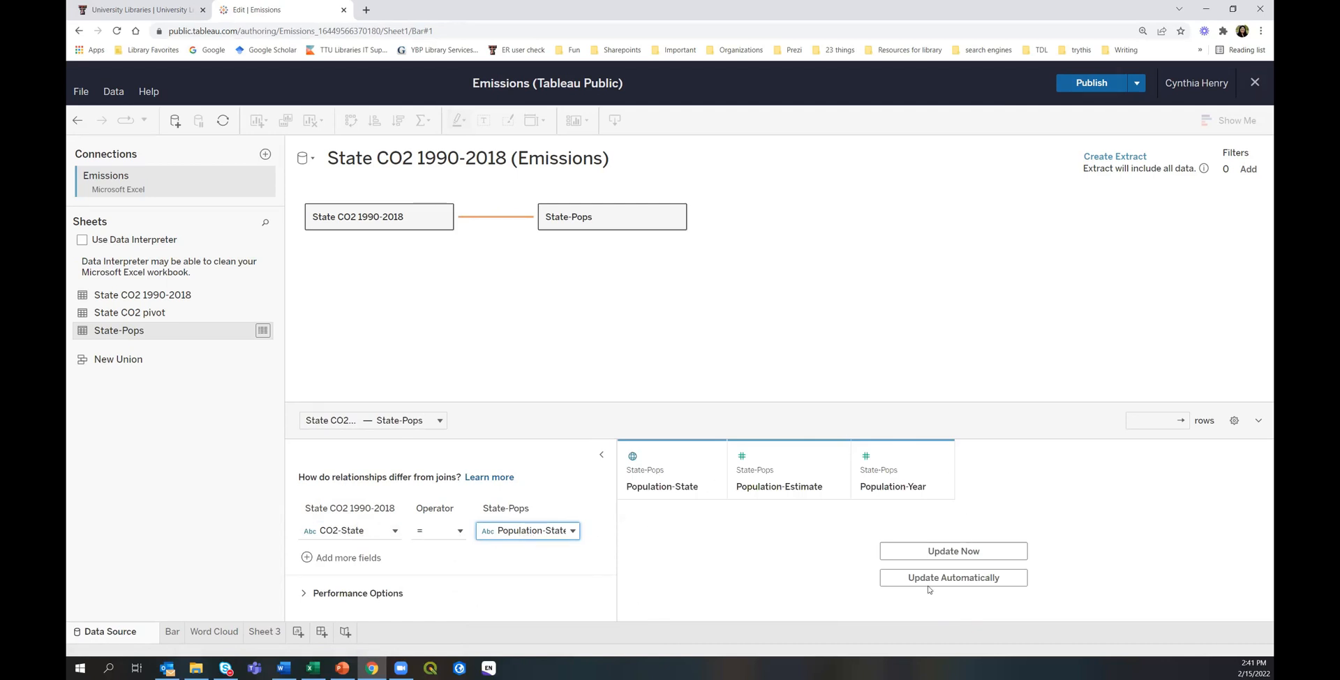
pyautogui.click(310, 558)
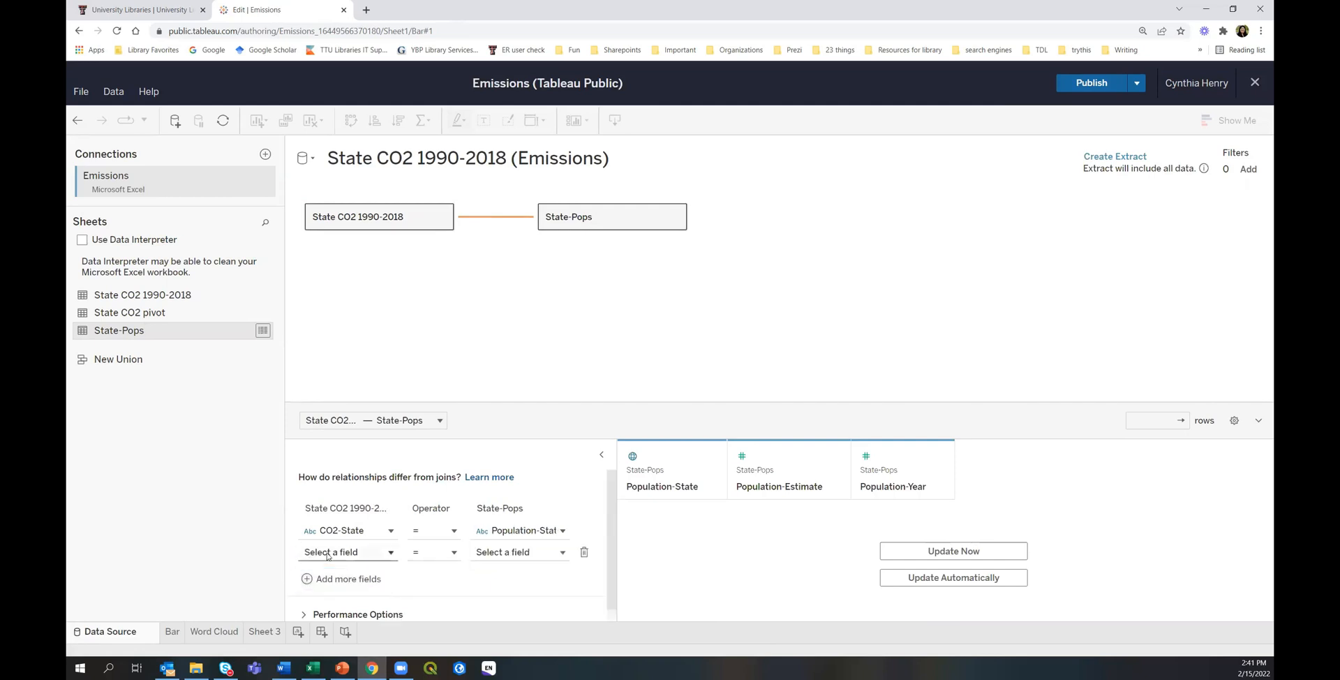
# Add a second pair, CO2-Year = Population-Year, and update the data preview.
pyautogui.click(327, 554)
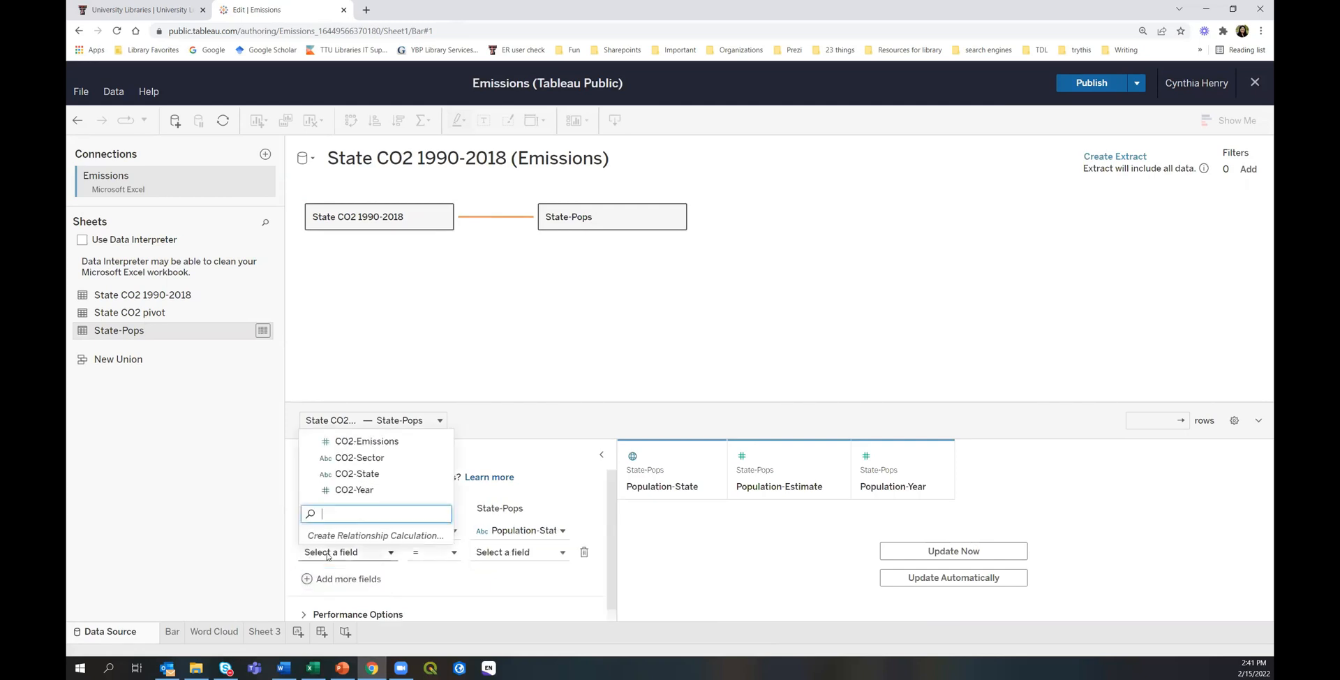
pyautogui.click(353, 489)
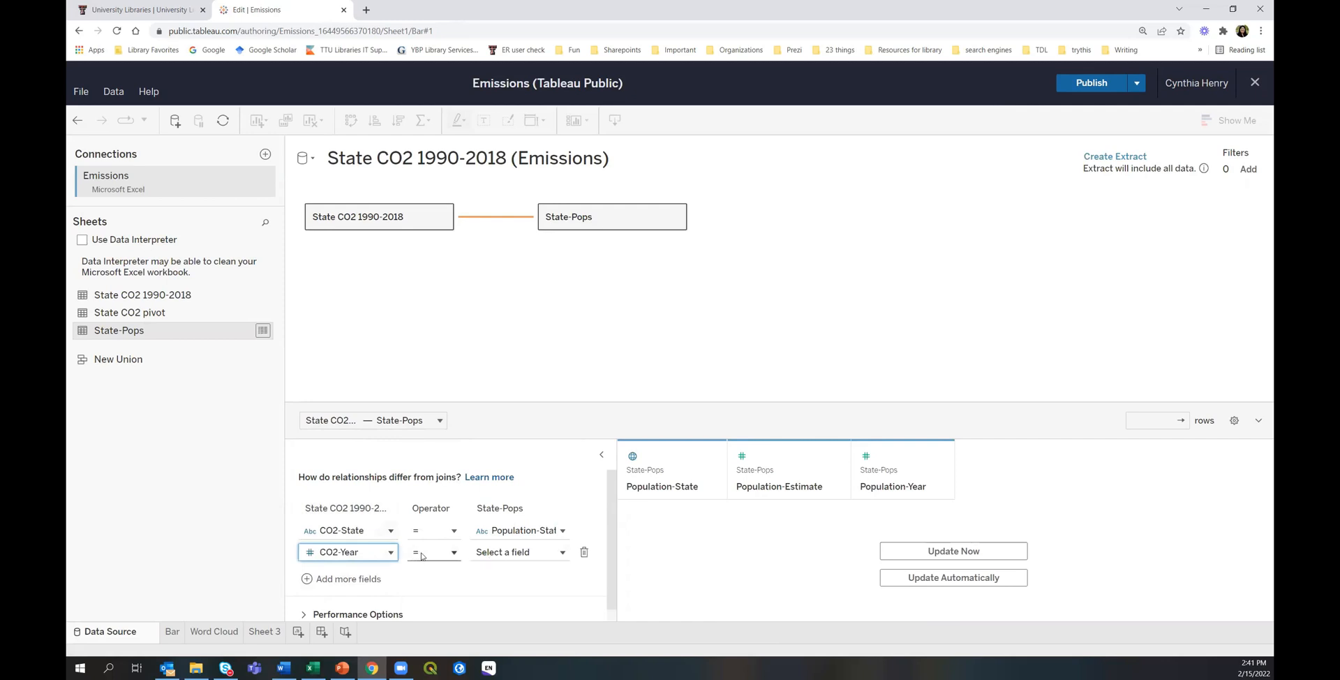
pyautogui.click(454, 553)
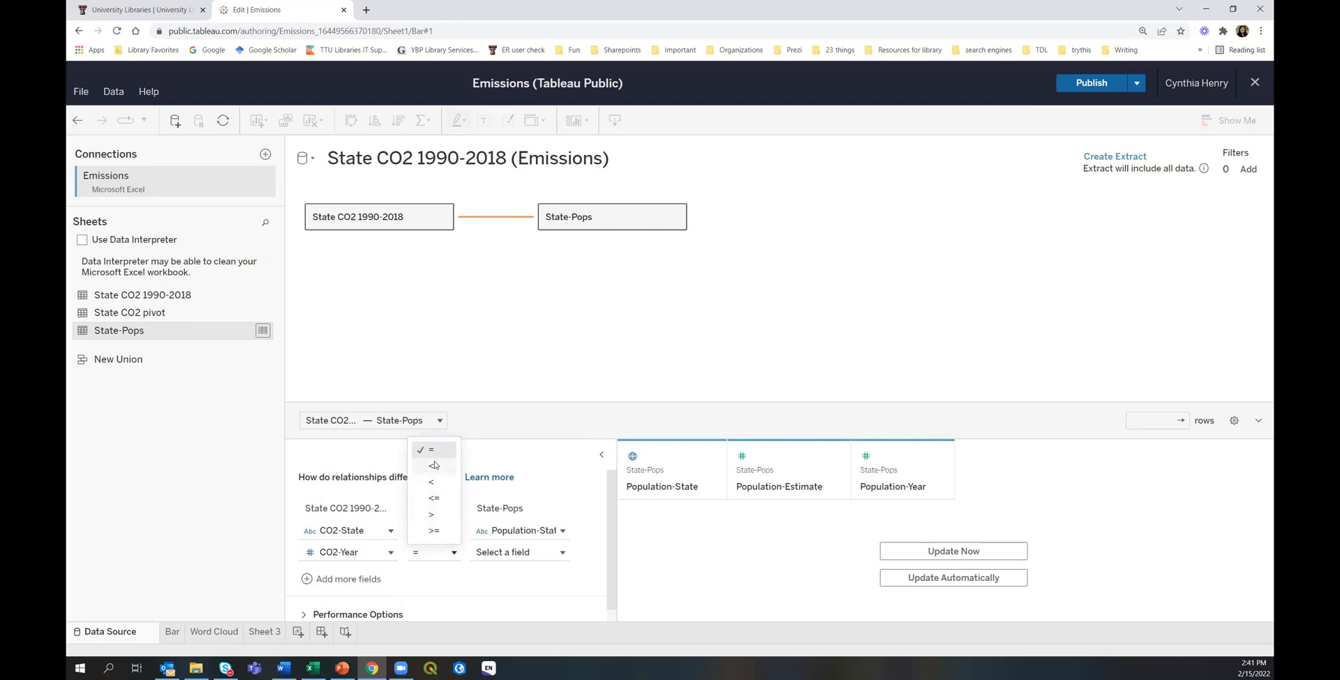
pyautogui.click(427, 449)
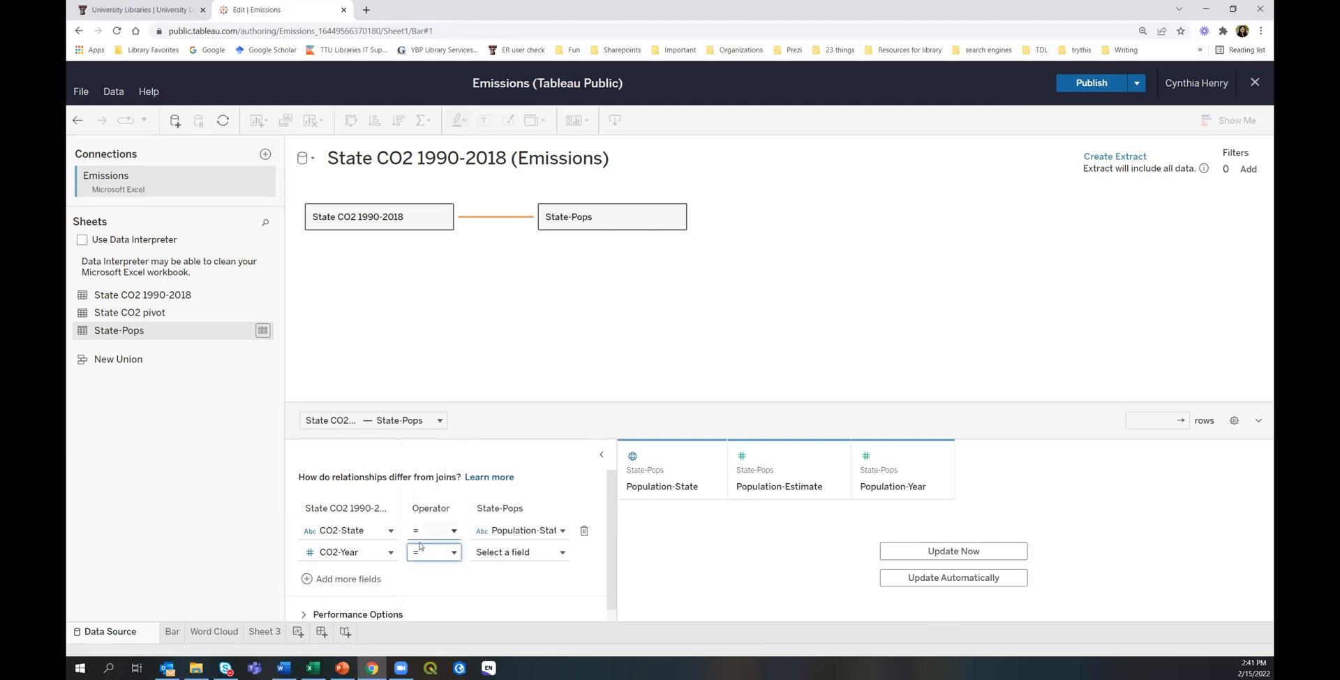
pyautogui.click(550, 553)
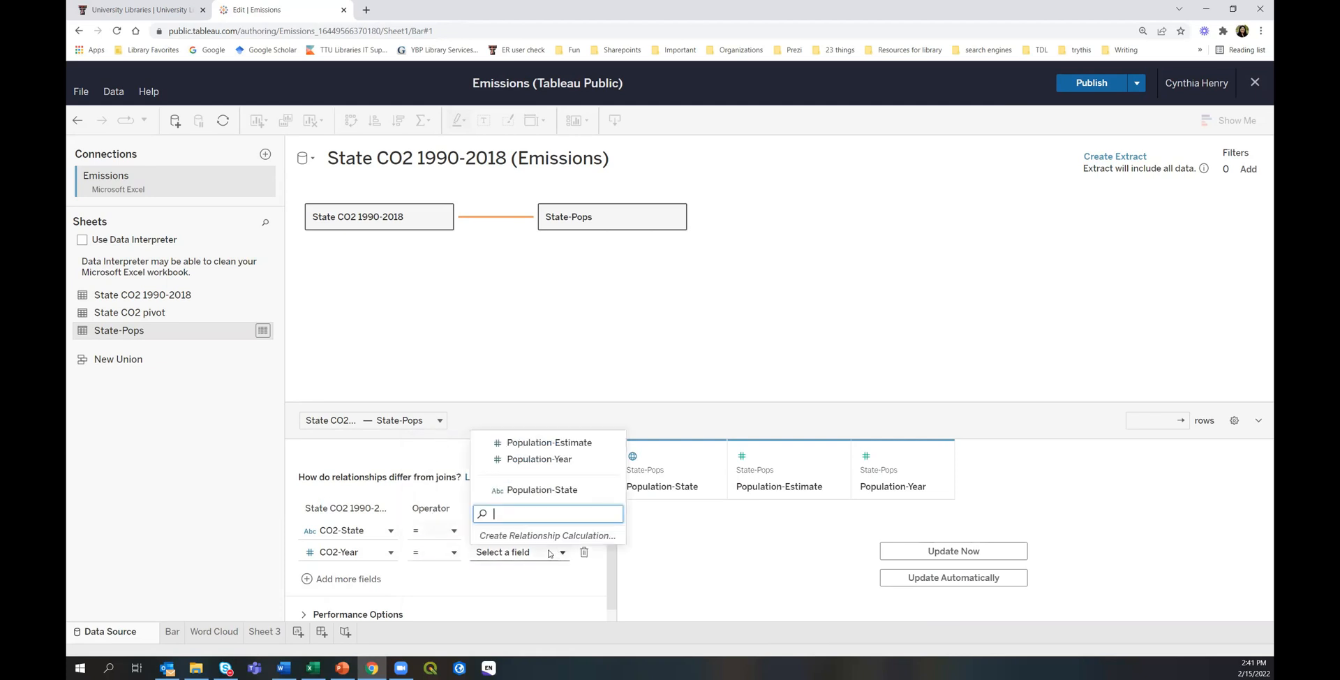
pyautogui.click(541, 459)
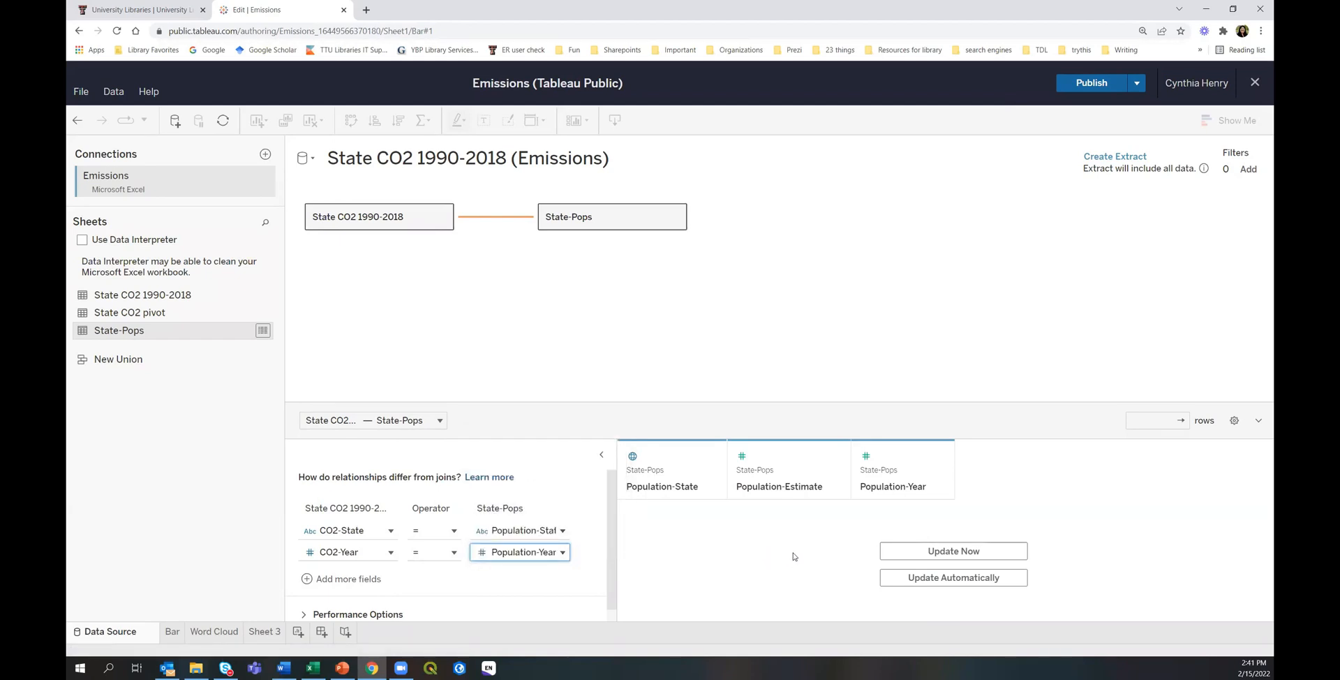
pyautogui.click(940, 552)
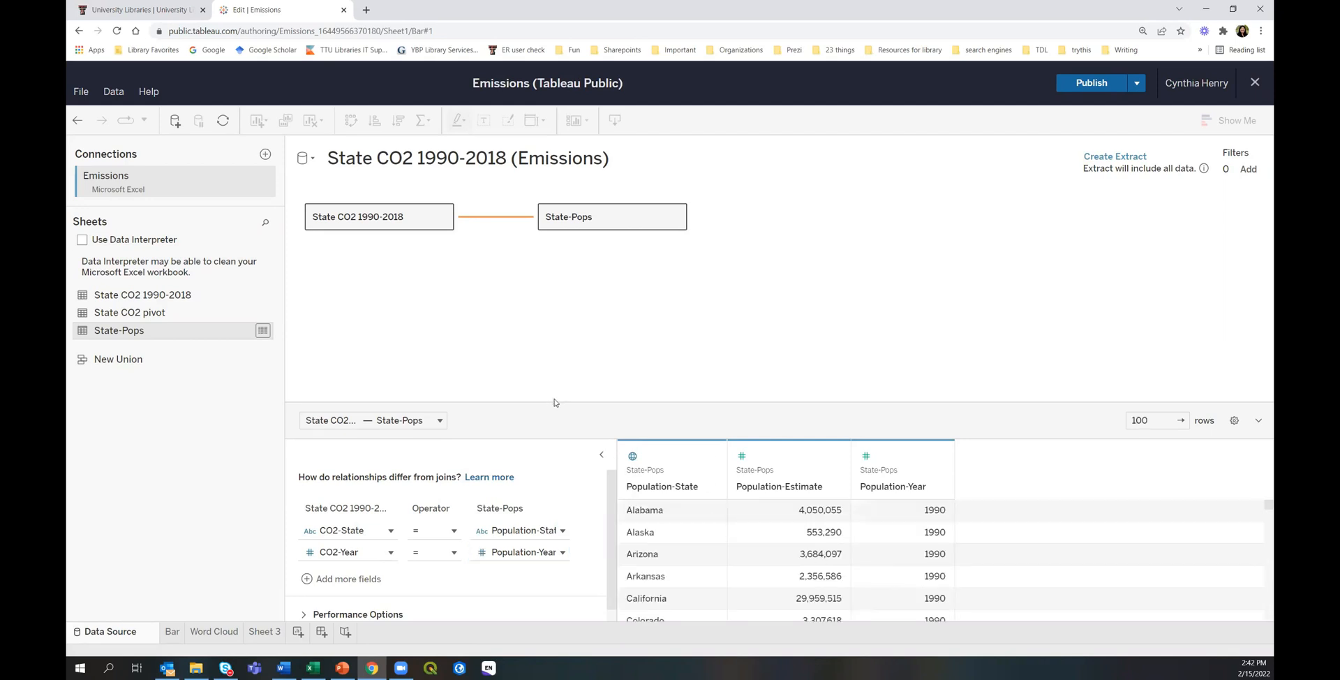
# Enlarge the data preview and inspect both tables' fields before reselecting the relationship.
pyautogui.moveTo(554, 402); pyautogui.dragTo(554, 339)
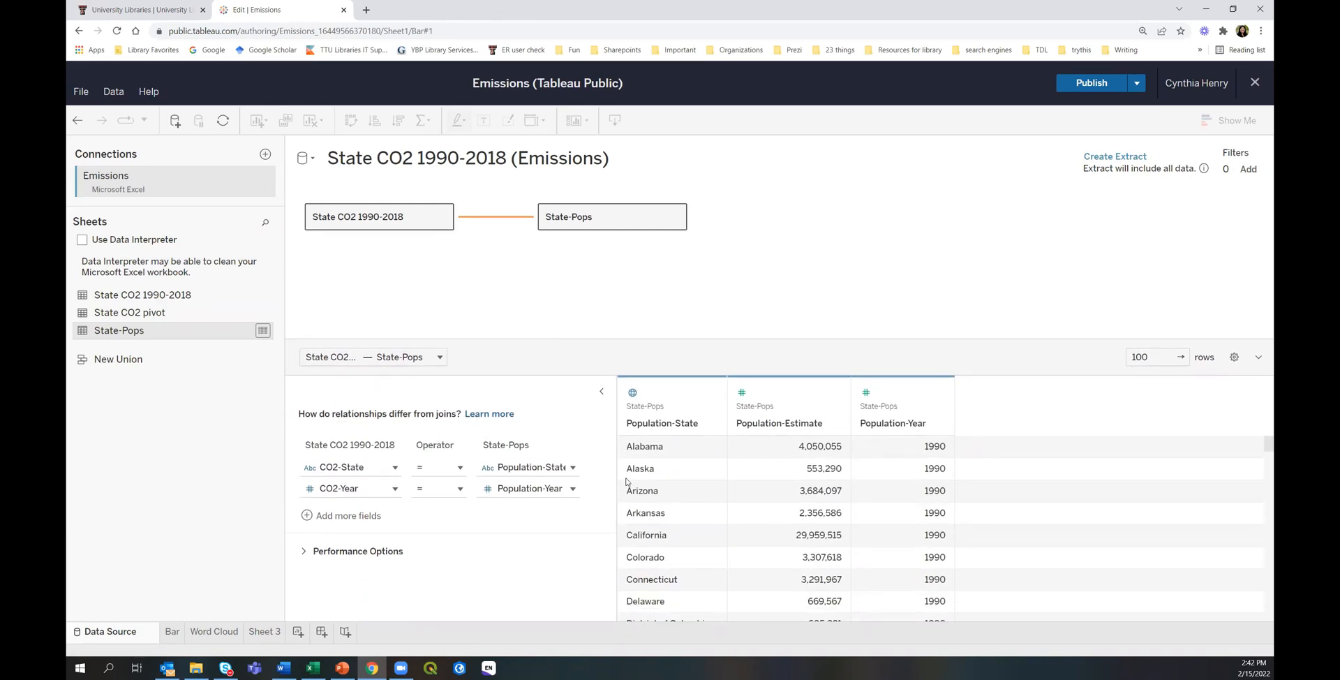
pyautogui.click(389, 223)
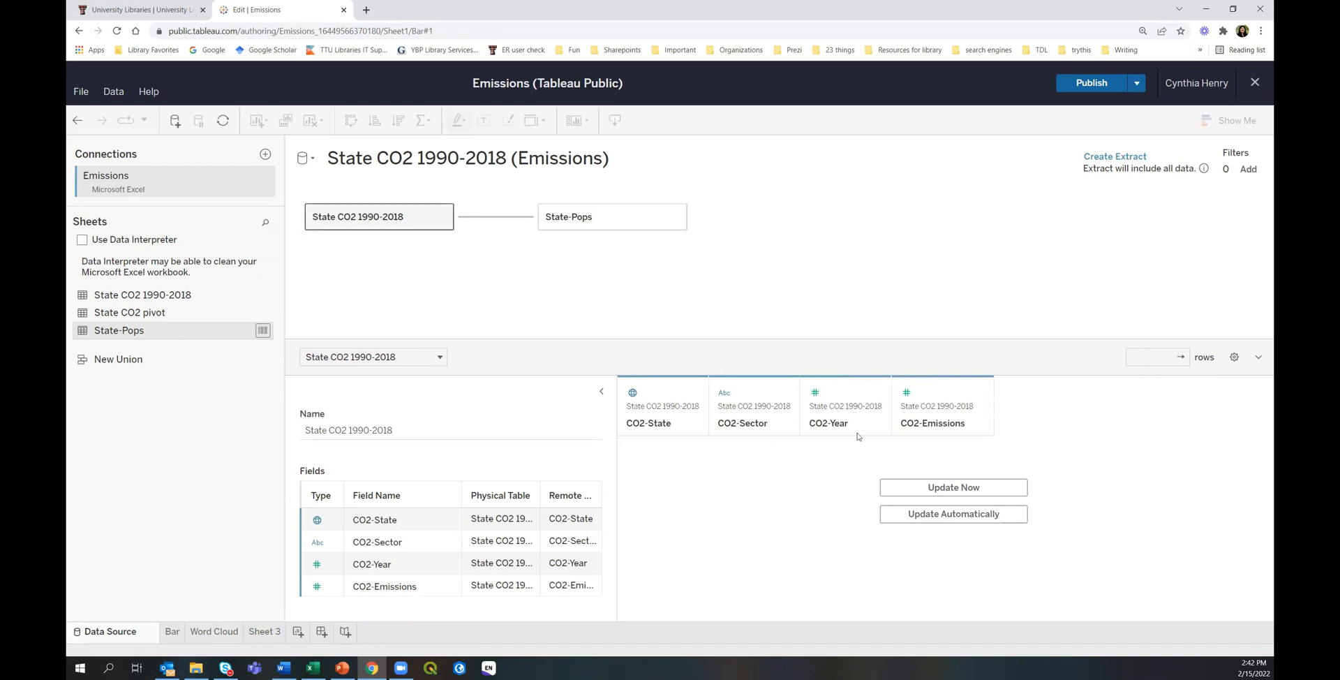
pyautogui.click(594, 218)
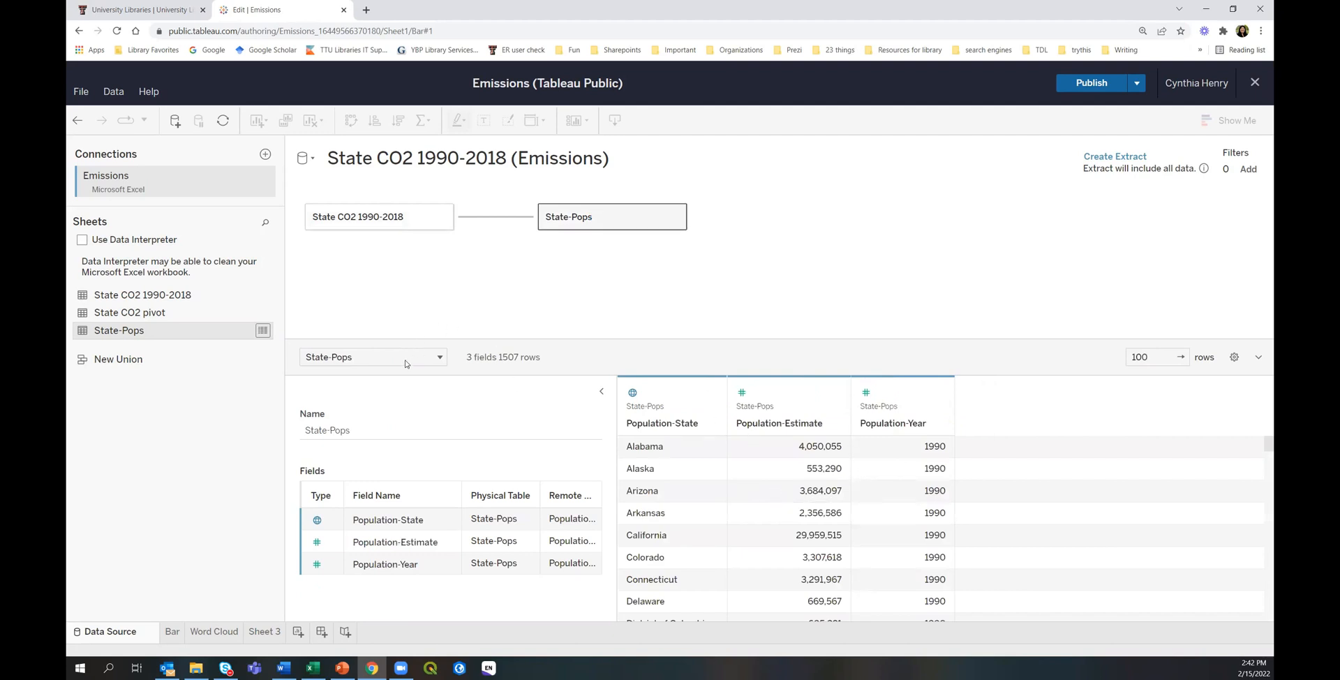
pyautogui.click(488, 217)
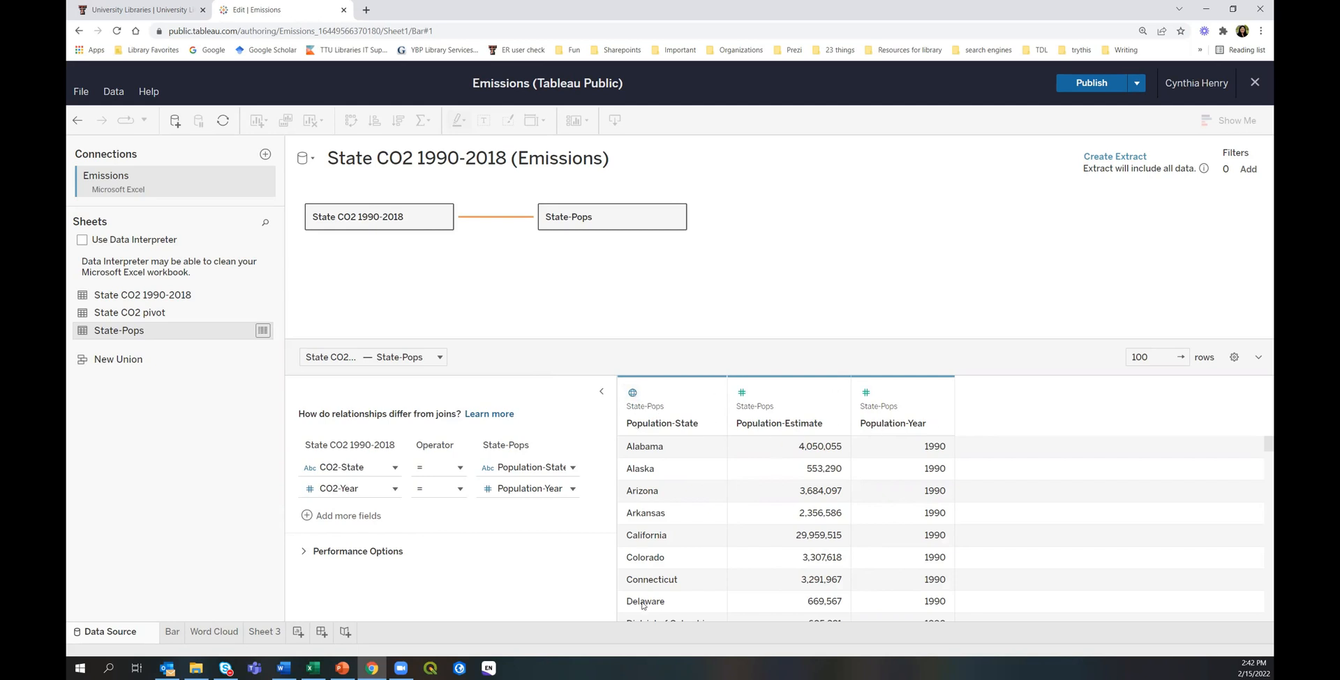
# Confirm the three Population column types unchanged, then go to Sheet 3 to start the extract.
pyautogui.click(632, 394)
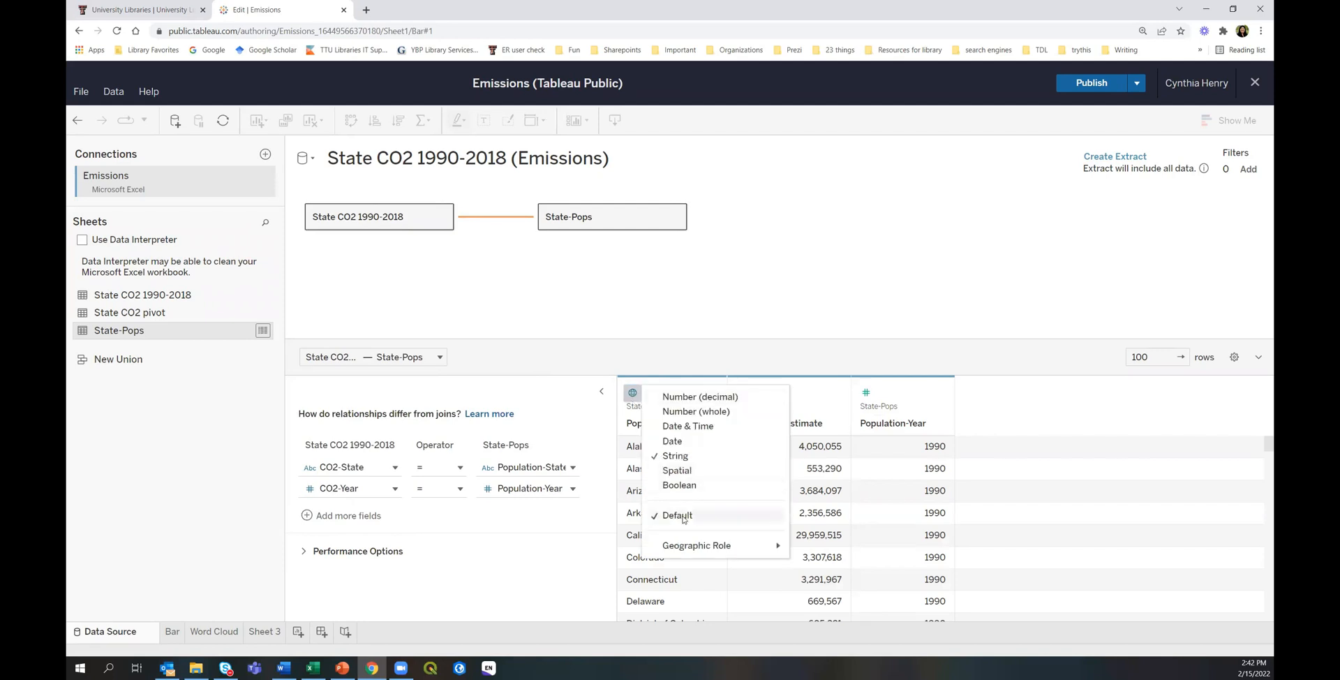
pyautogui.moveTo(705, 551)
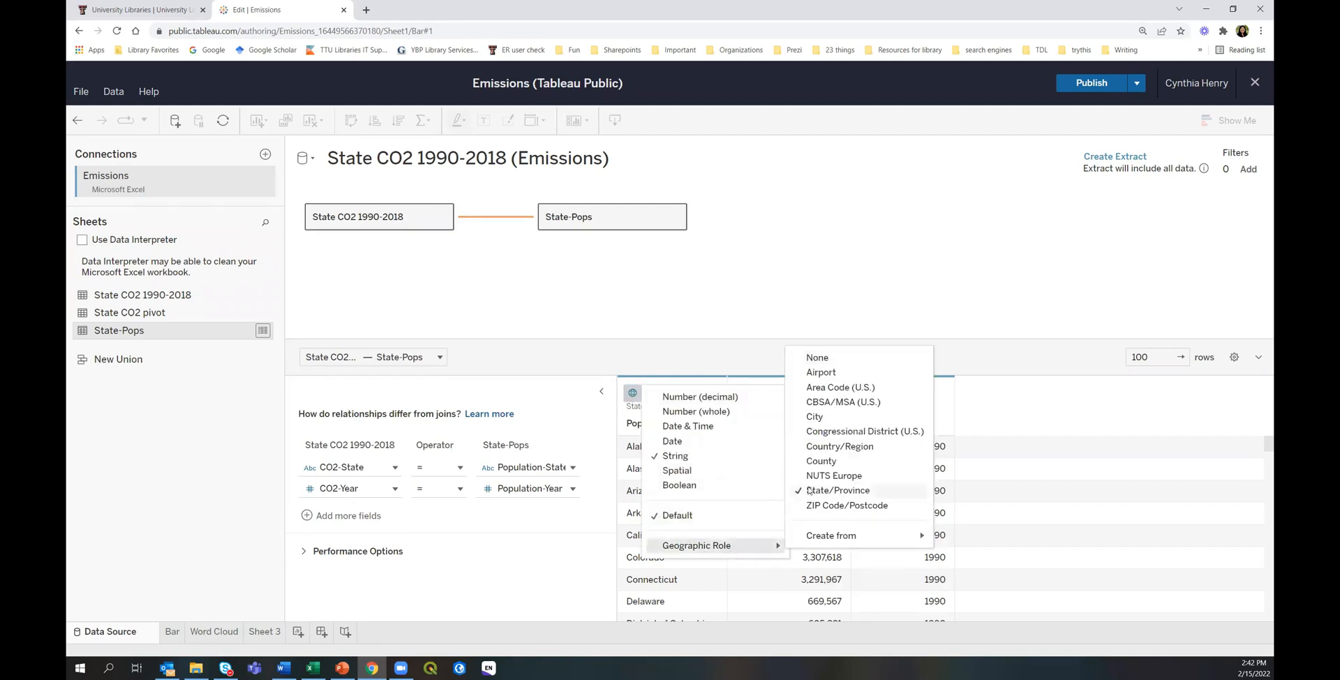
pyautogui.click(837, 490)
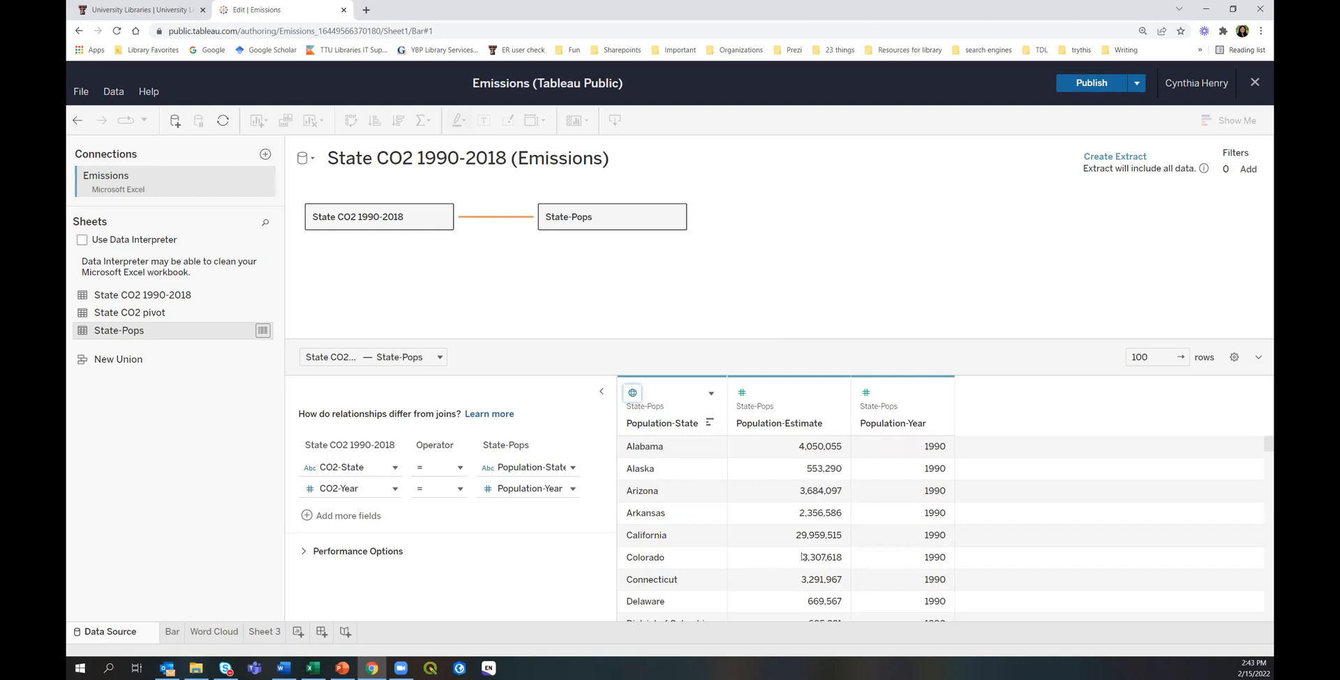
pyautogui.click(741, 392)
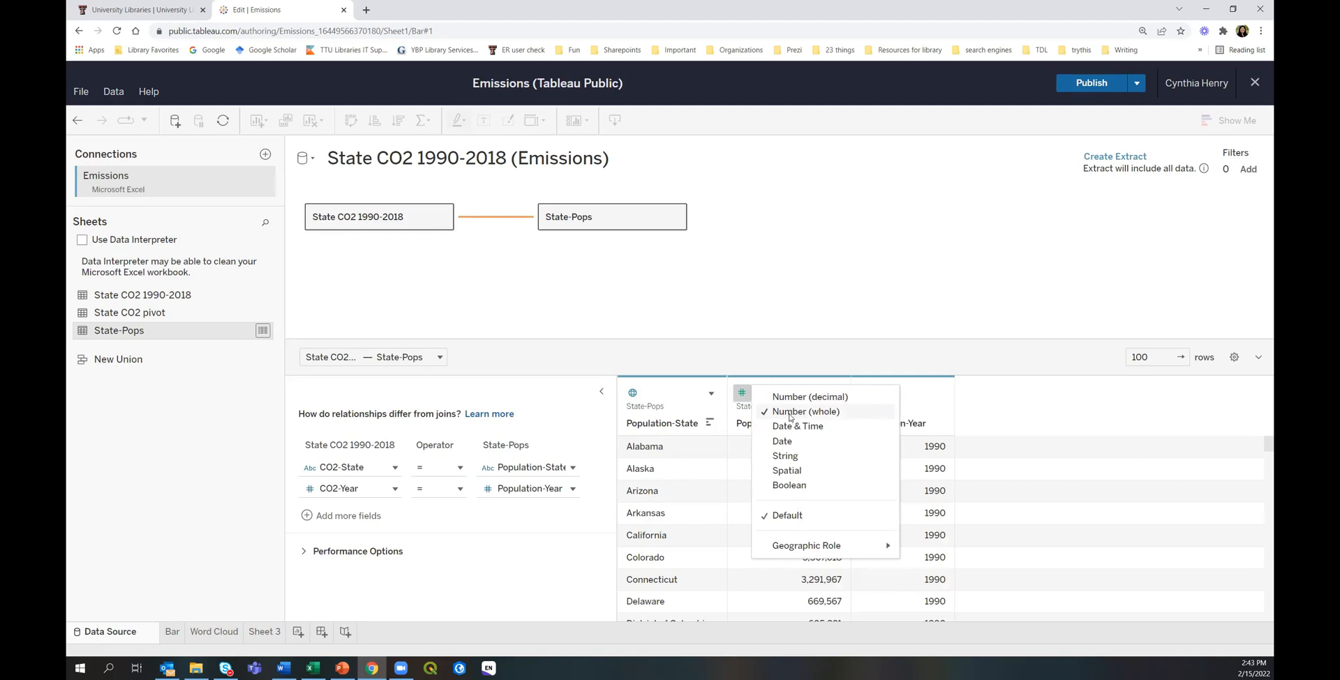
pyautogui.click(803, 396)
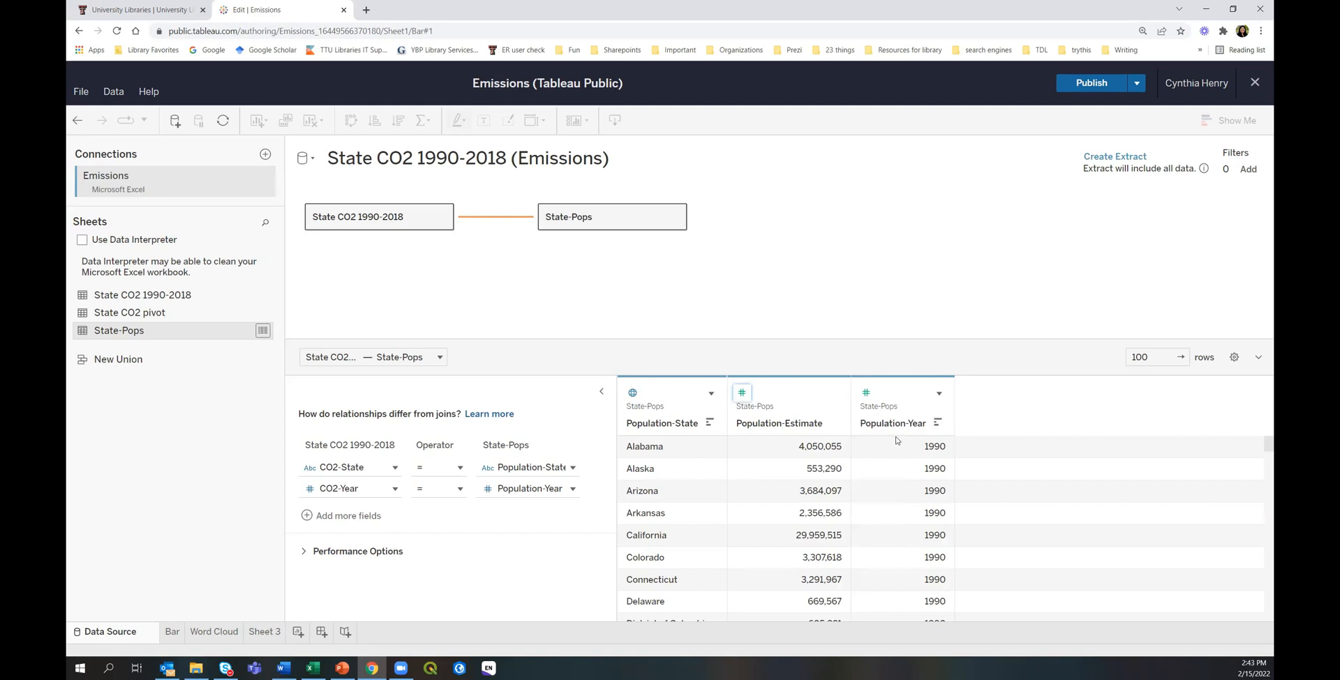
pyautogui.click(865, 392)
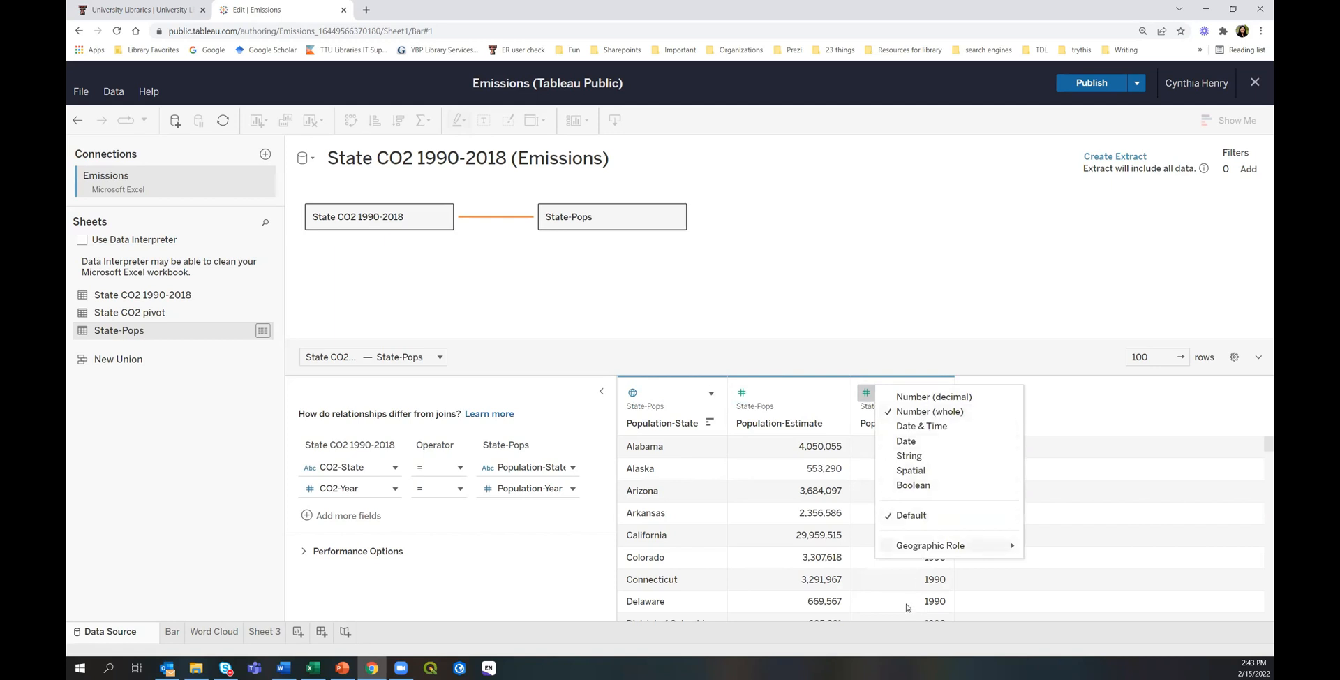
pyautogui.click(846, 318)
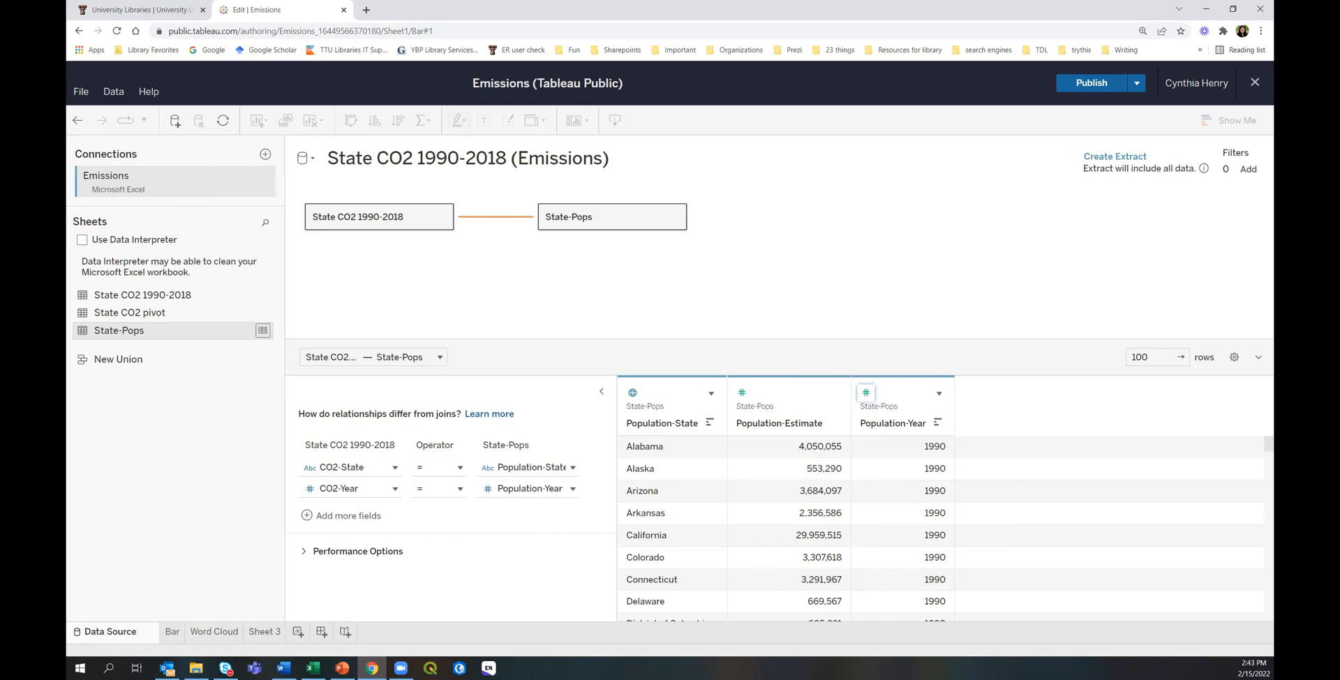
pyautogui.click(269, 631)
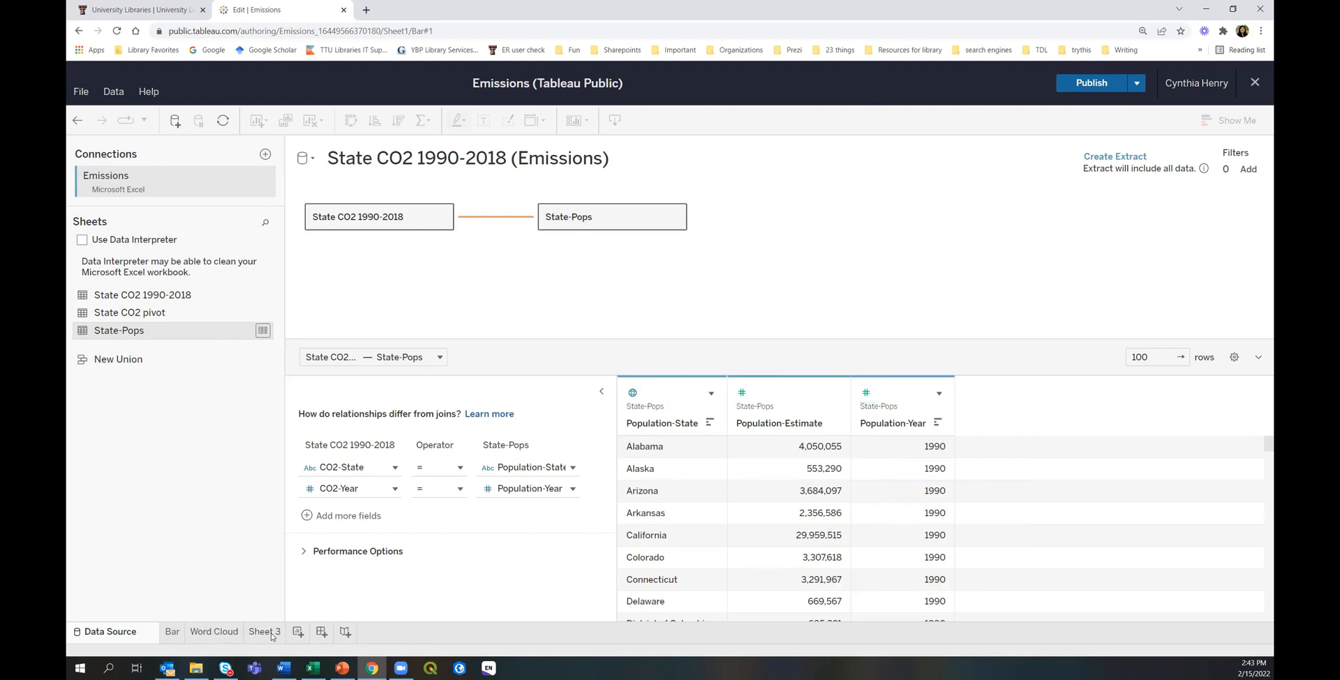
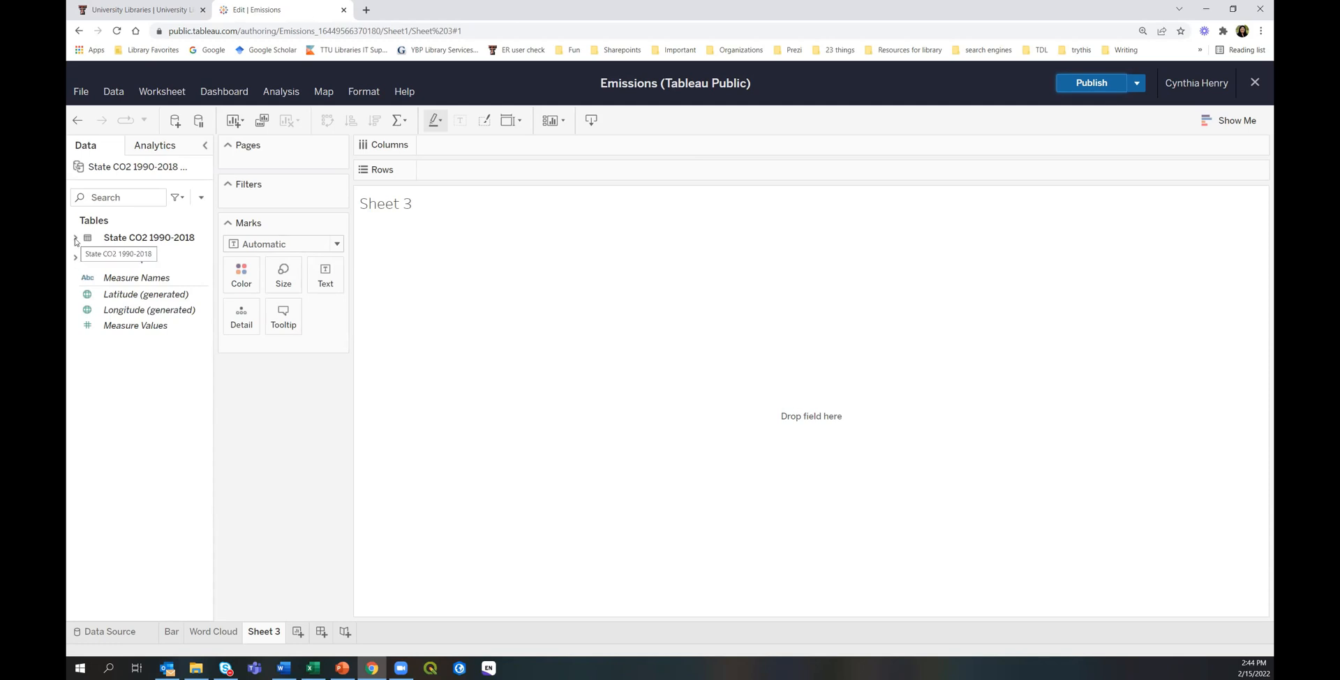
# Expand both tables and review the CO2-State, CO2-Emissions and State CO2 1990-2018 (Count) fields.
pyautogui.click(75, 239)
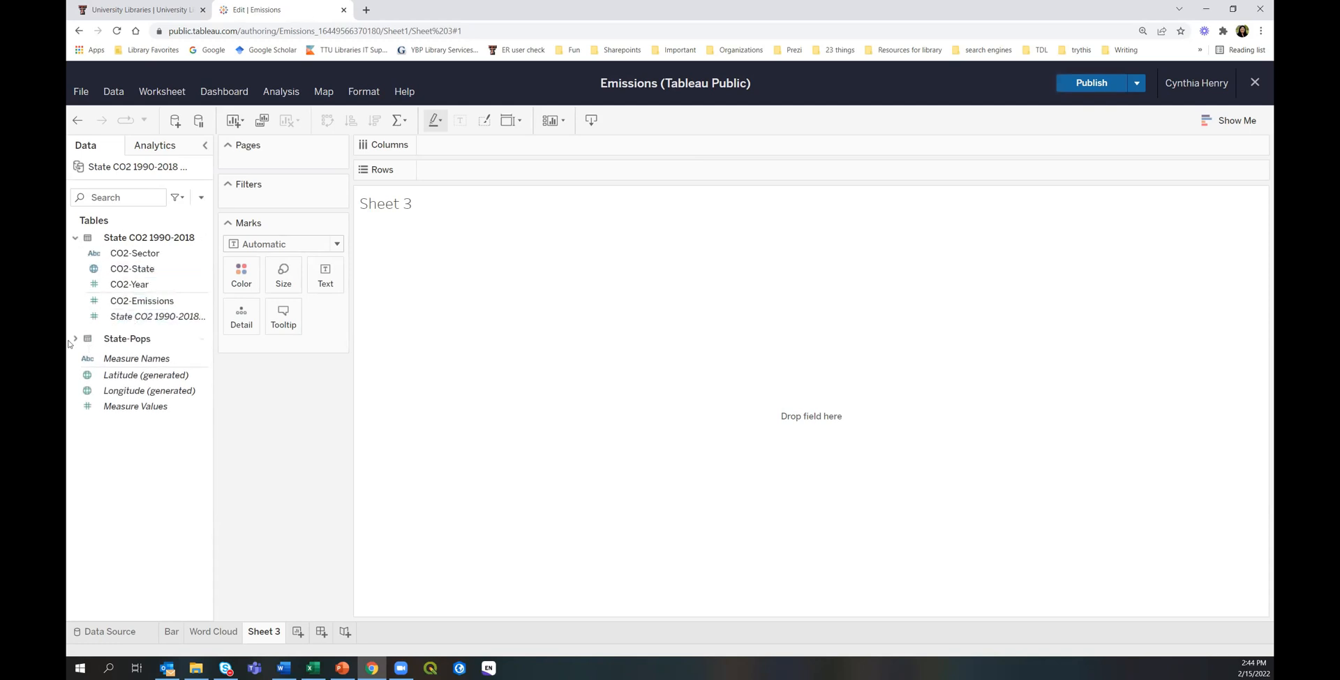
pyautogui.click(75, 339)
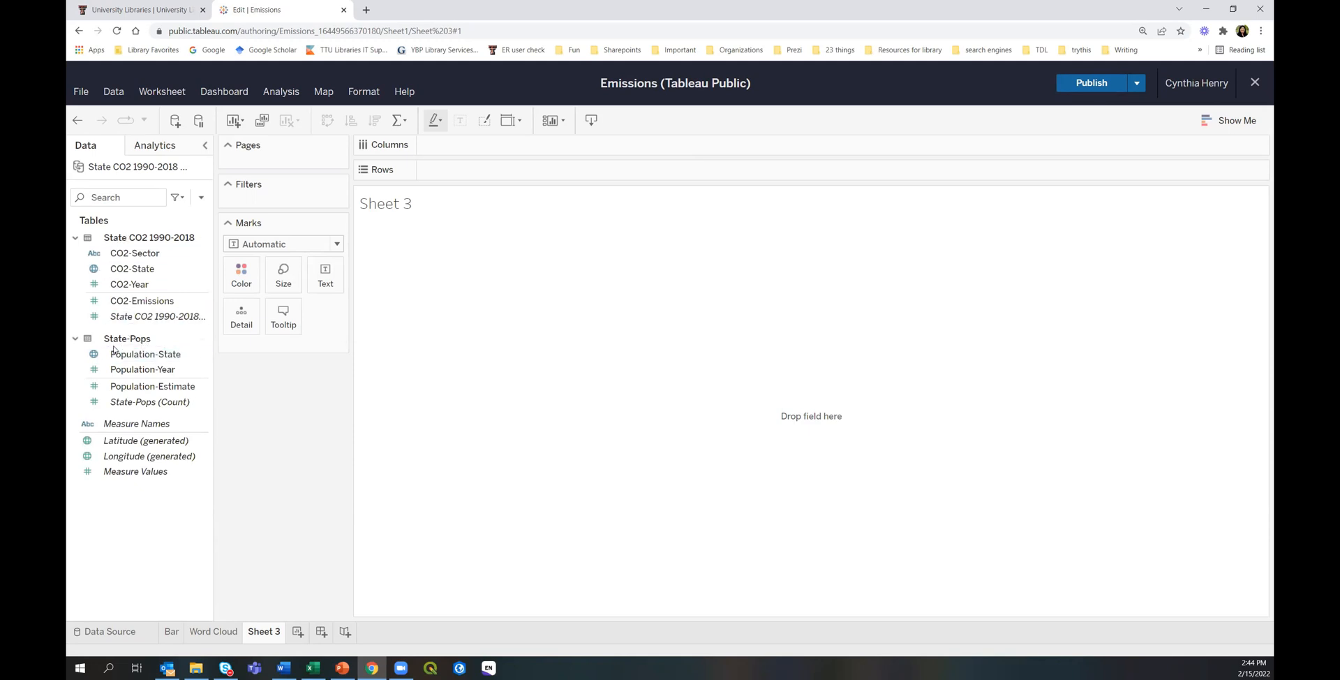
pyautogui.click(139, 268)
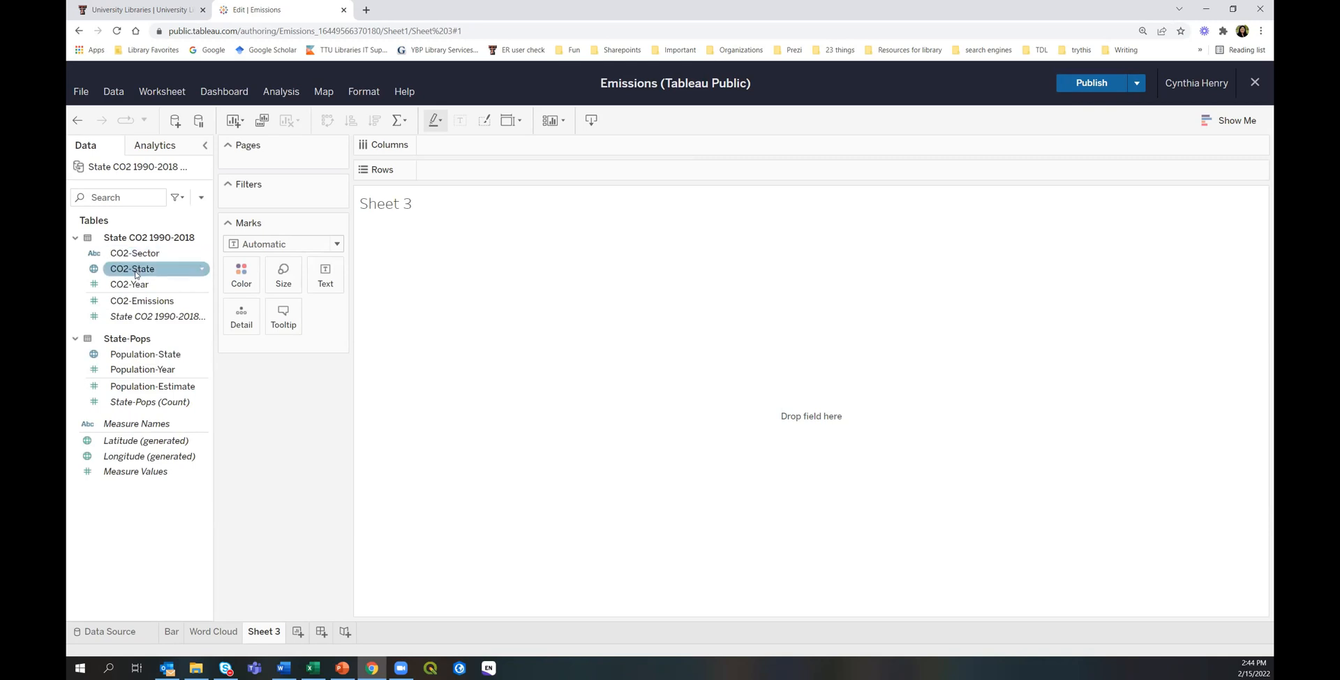
pyautogui.click(129, 301)
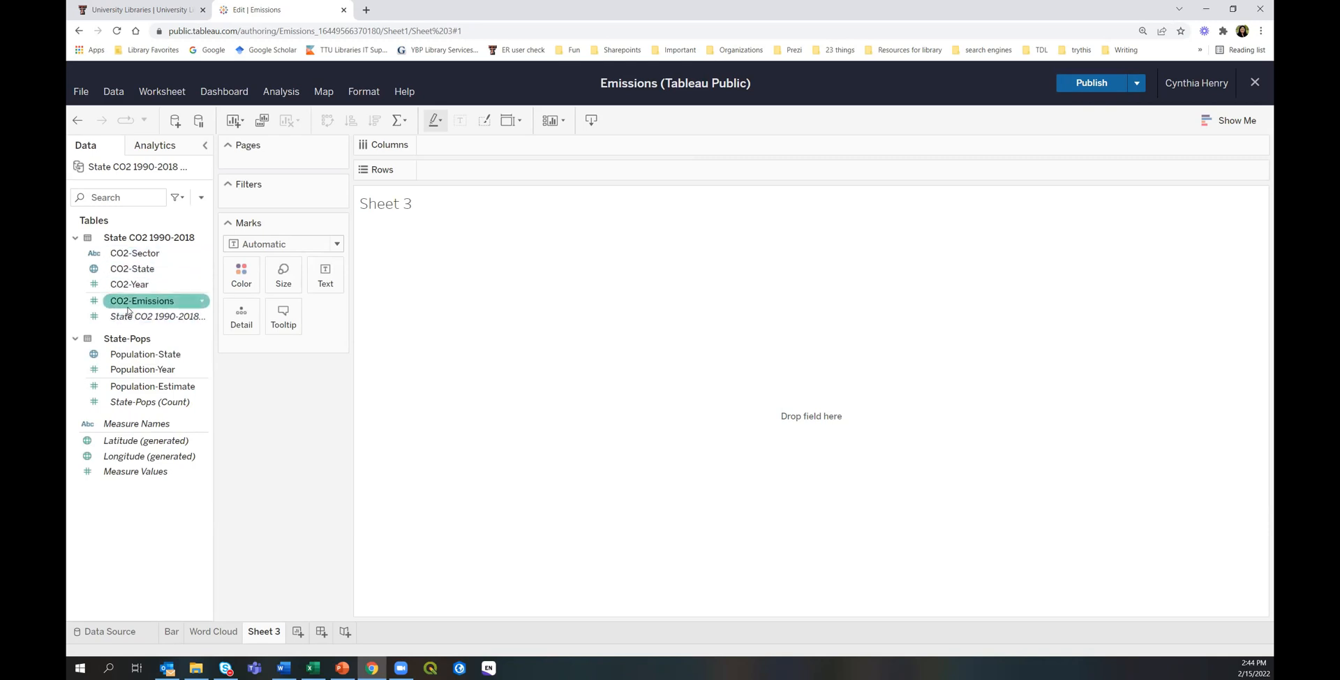
pyautogui.click(129, 317)
# Review the Population-State, Year, Estimate and Count fields, plus generated Latitude and Longitude.
pyautogui.click(133, 357)
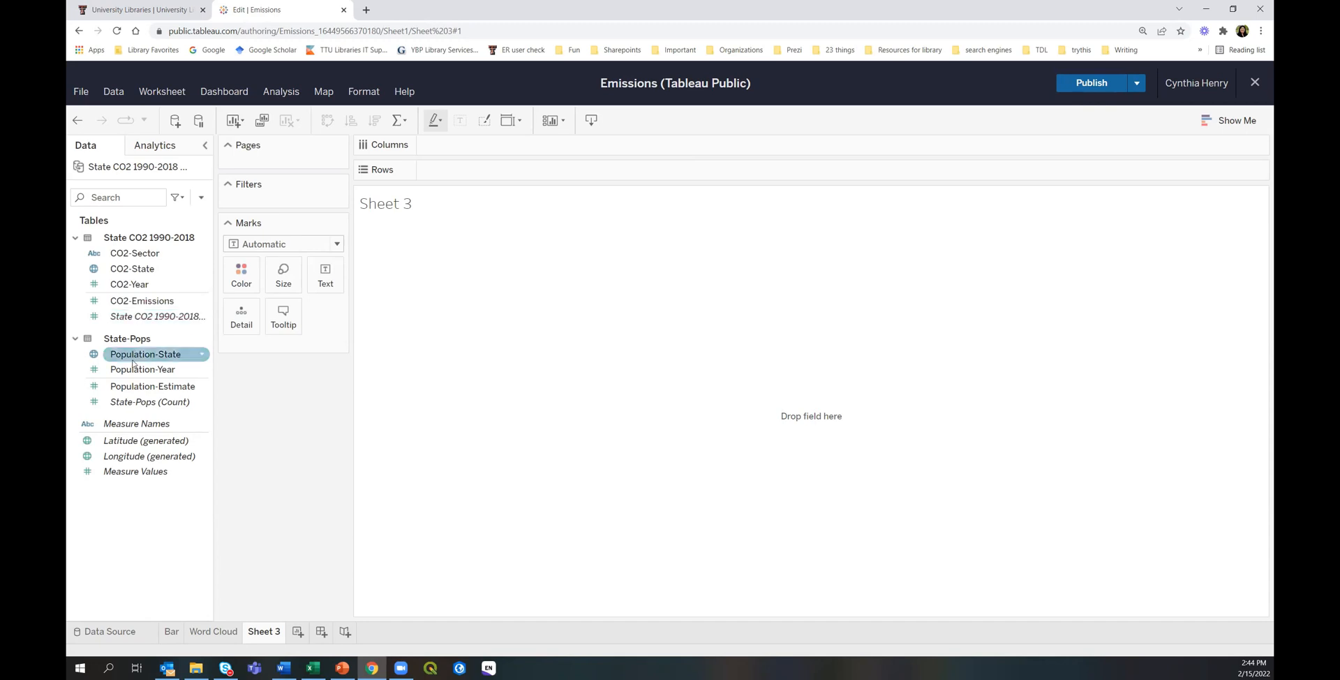
pyautogui.click(132, 370)
pyautogui.click(127, 388)
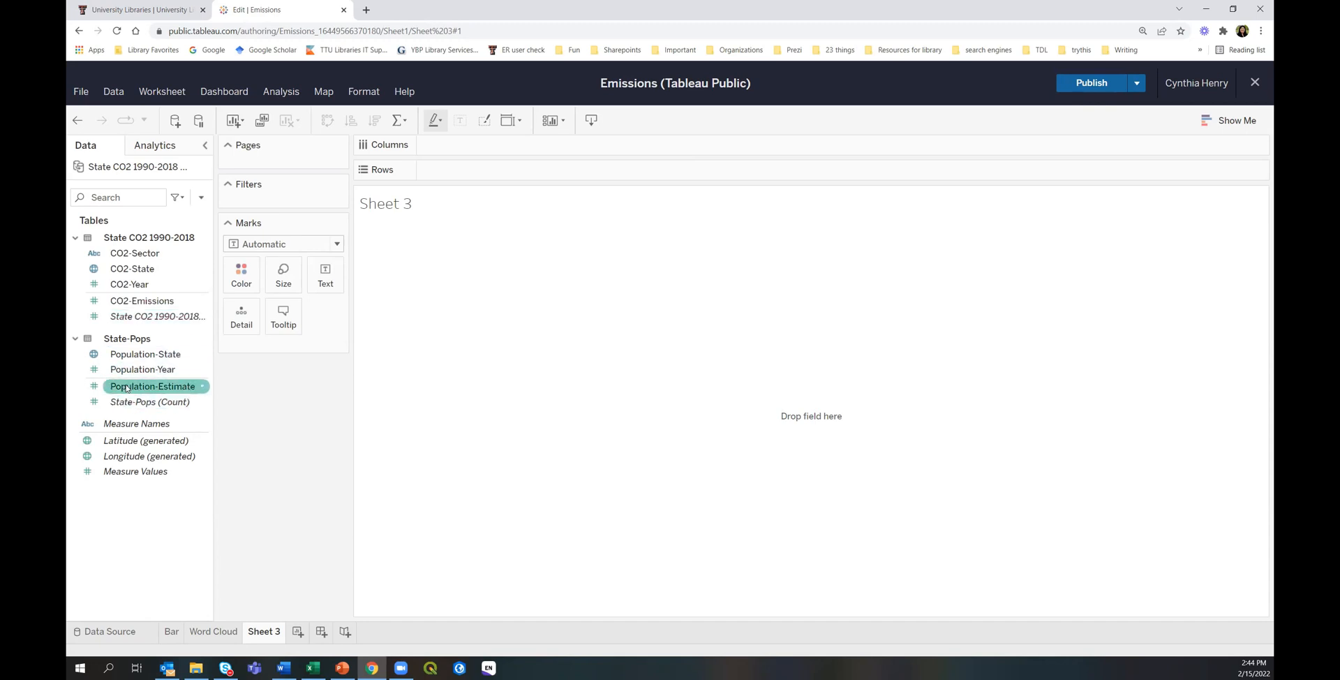
pyautogui.click(136, 402)
pyautogui.click(153, 549)
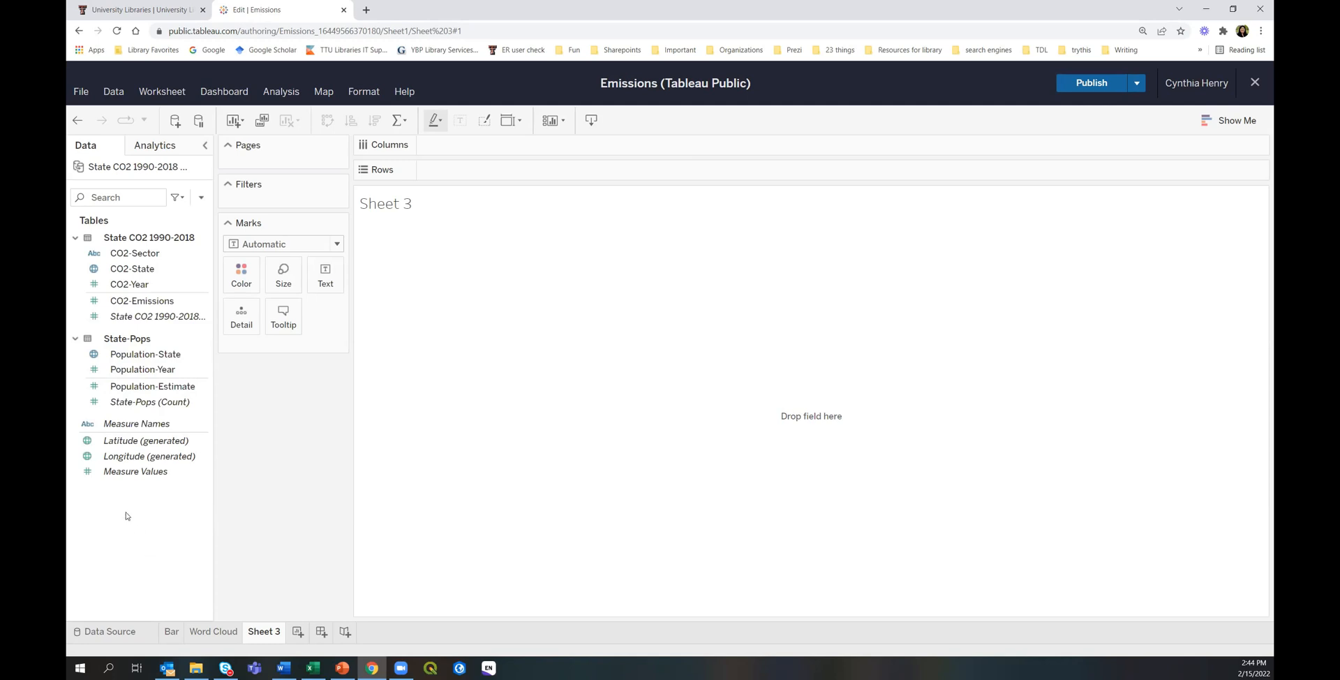
pyautogui.click(114, 440)
pyautogui.click(118, 457)
# Create a calculated field from CO2-Emissions named 'Normalized Emissions'.
pyautogui.click(147, 300)
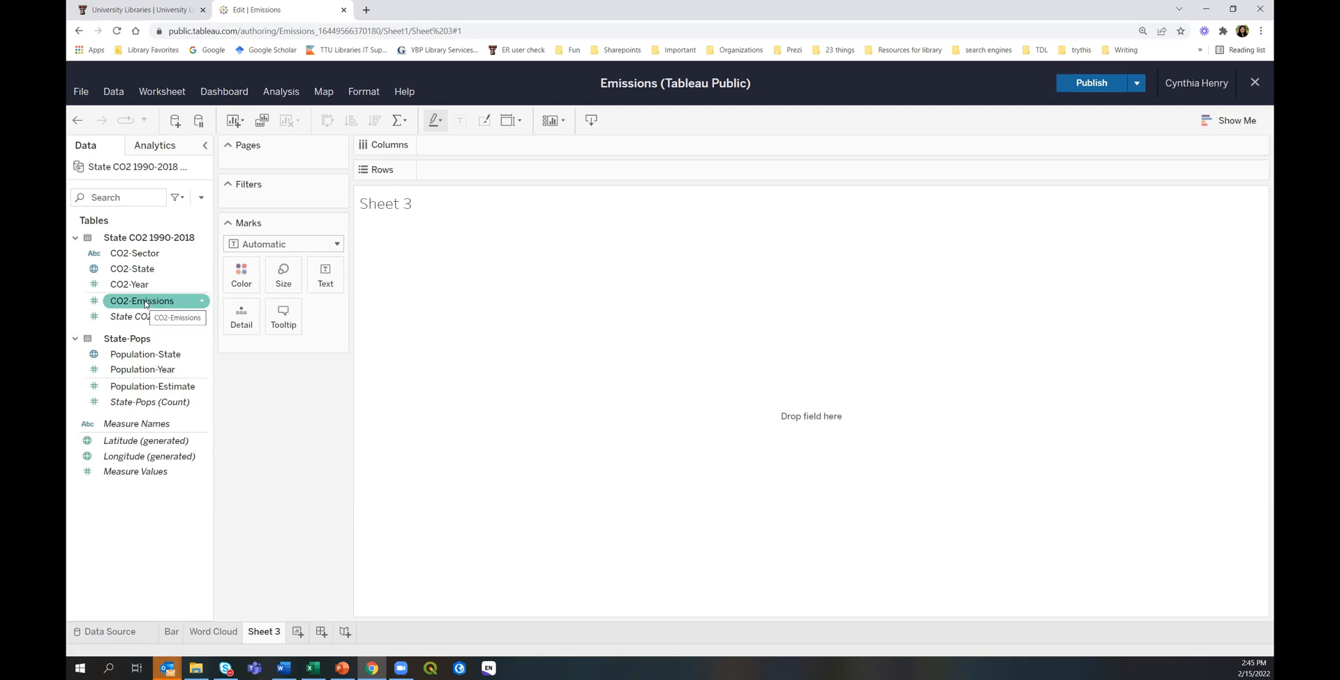
pyautogui.rightClick(146, 303)
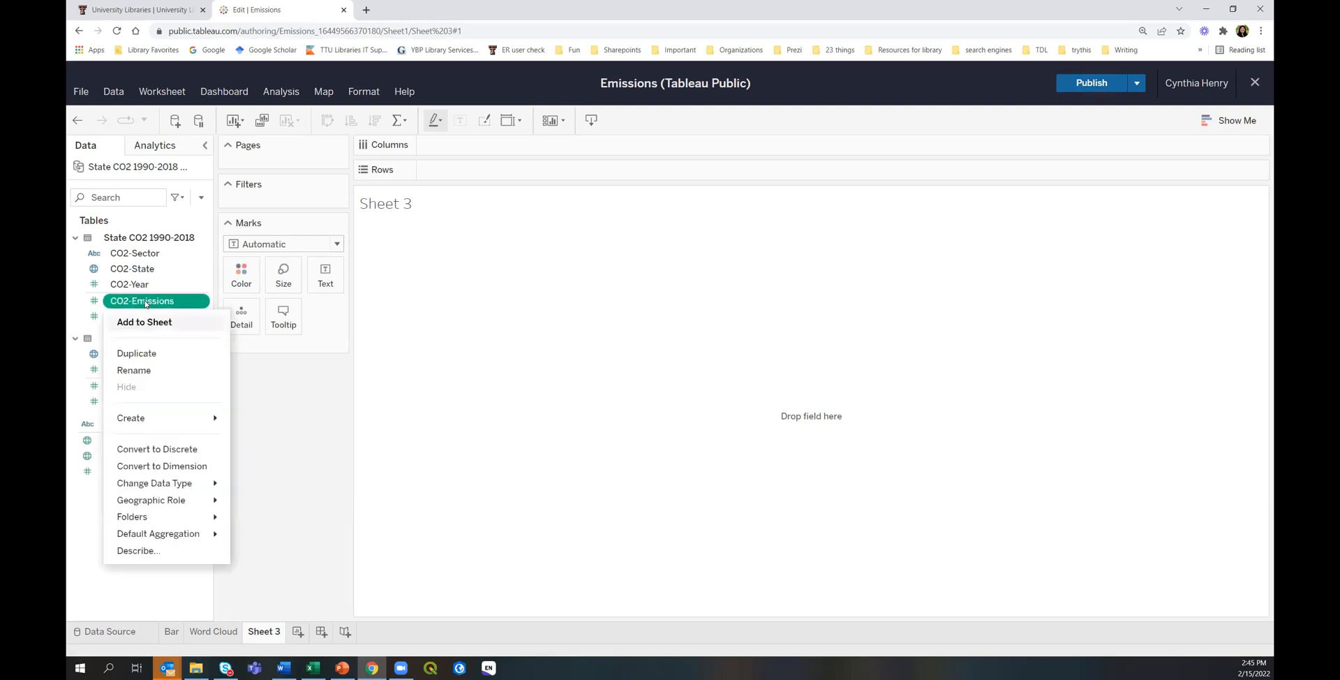
pyautogui.moveTo(148, 423)
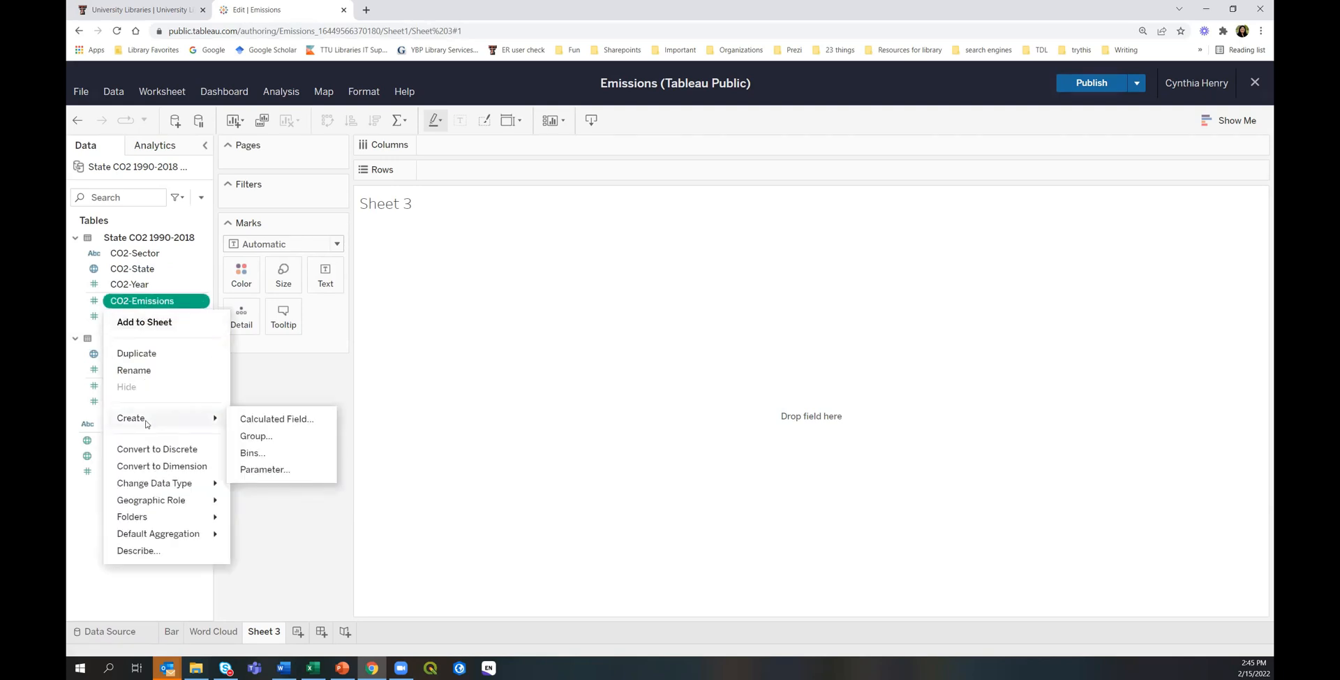
pyautogui.click(277, 419)
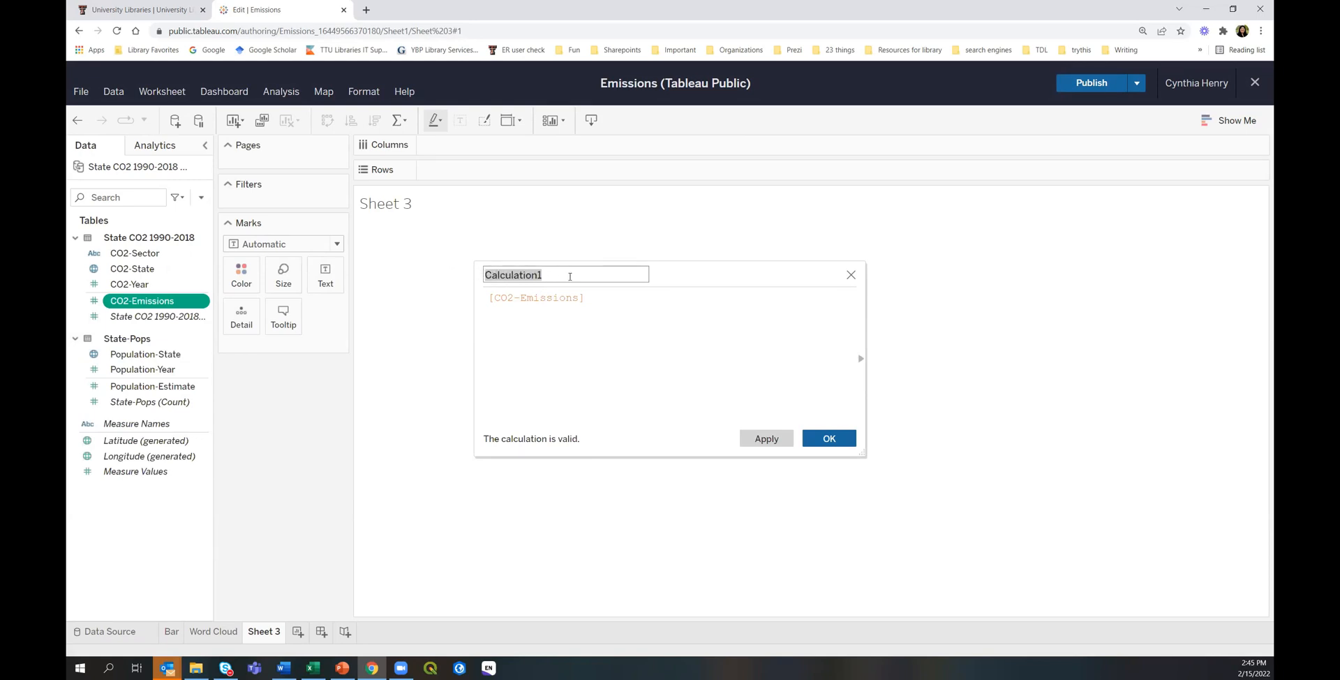
pyautogui.write('No')
pyautogui.press('BackSpace')
pyautogui.write('rmalized Emissions')
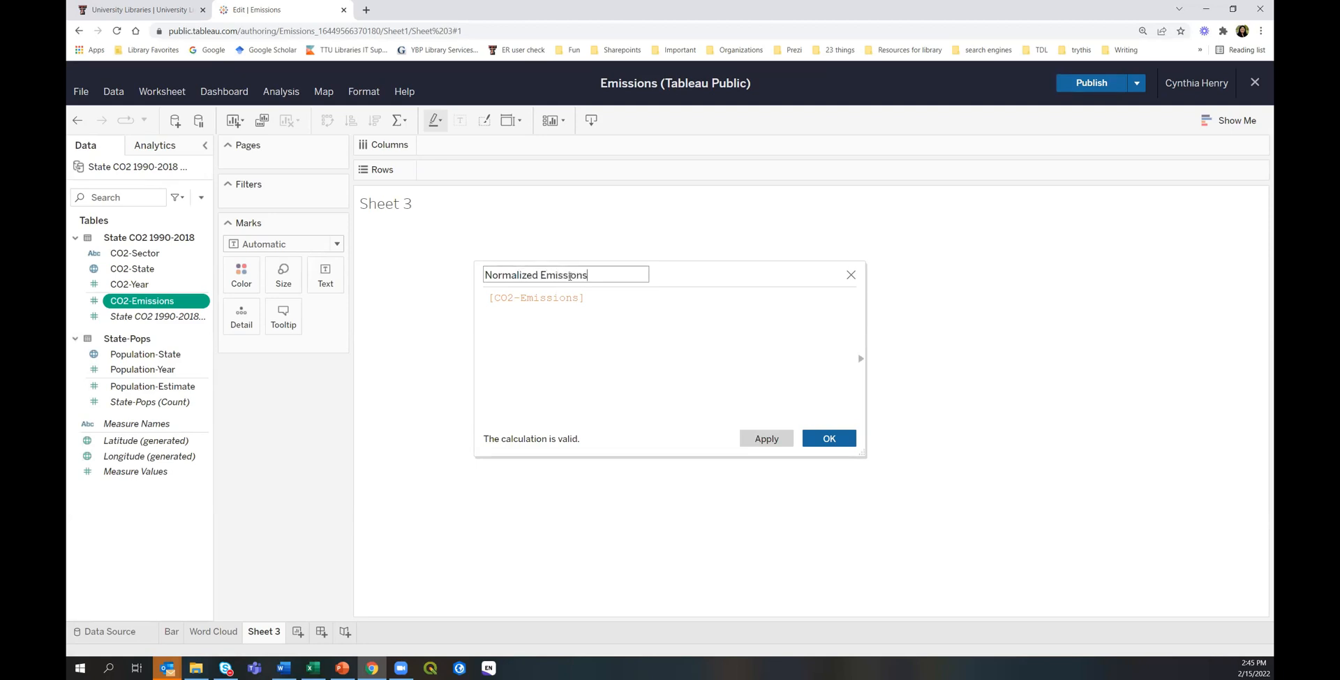
# Start the formula by dividing by a Population field, before the page errors.
pyautogui.click(597, 298)
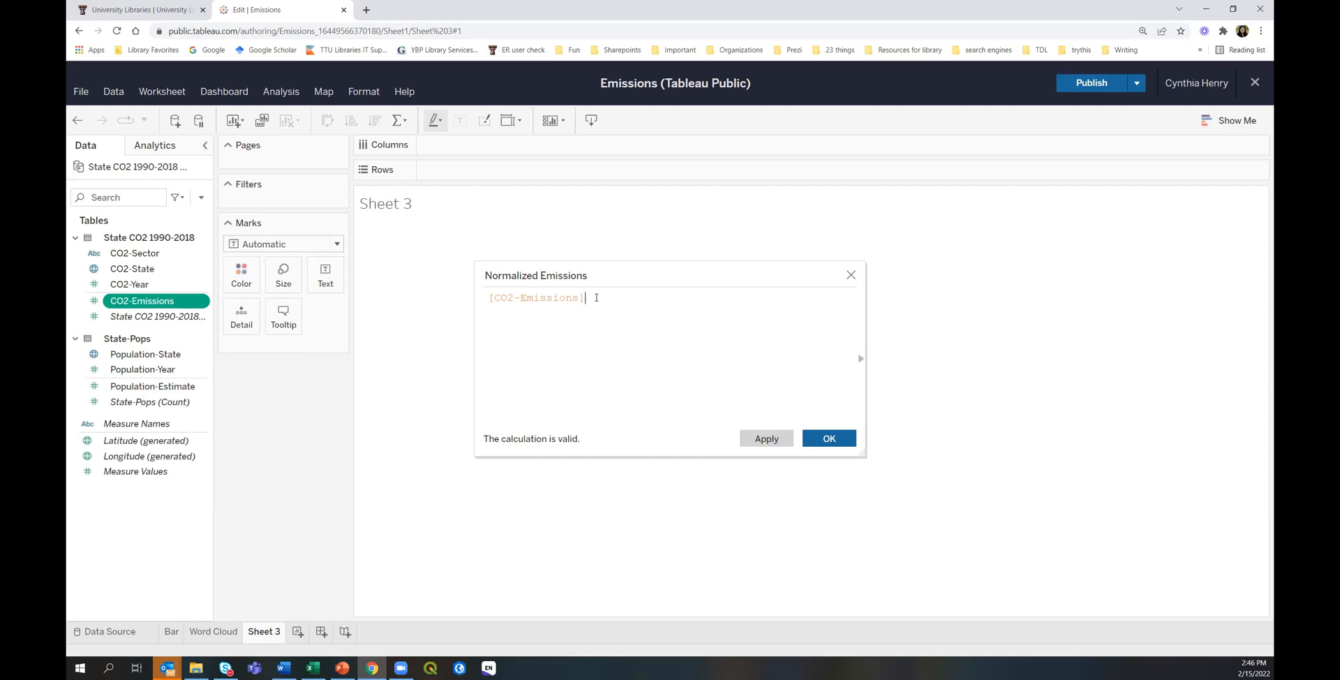
pyautogui.write('/pop')
pyautogui.press('BackSpace')
pyautogui.press('BackSpace')
pyautogui.press('BackSpace')
pyautogui.write('P')
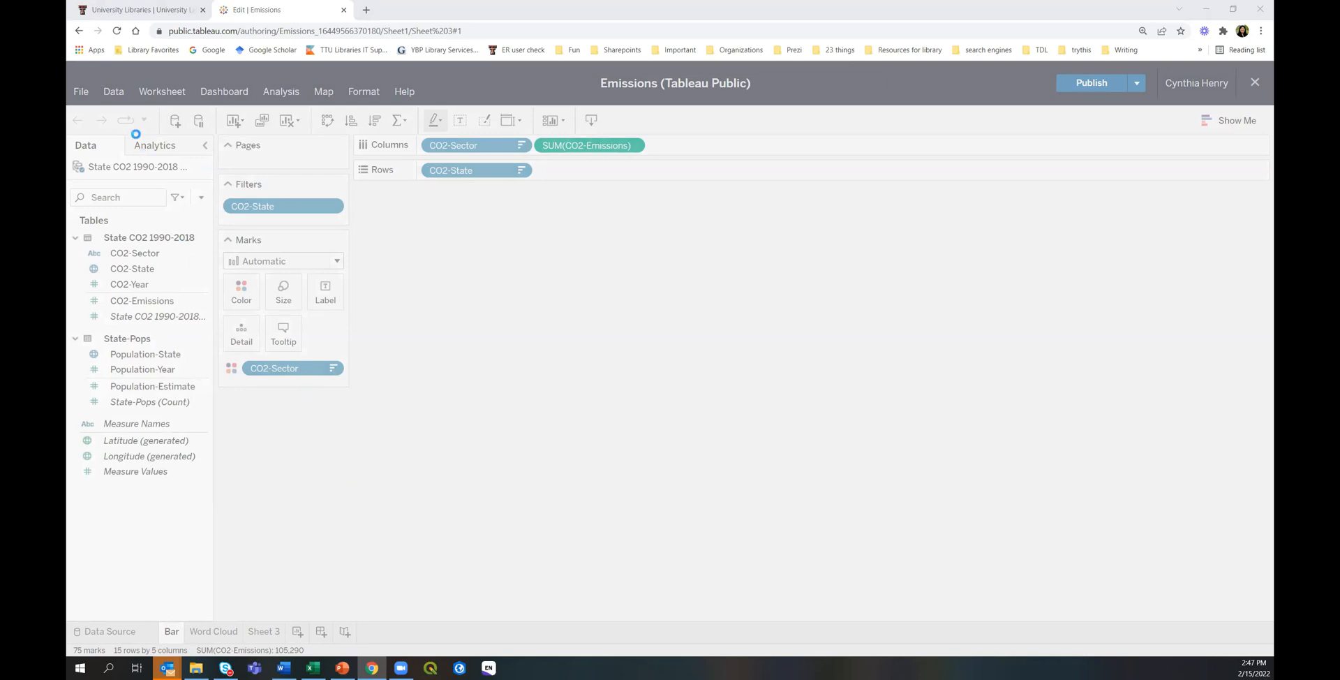
# Reload the workbook and create a calculated field from CO2-Emissions named 'Normalized Emission'.
pyautogui.click(118, 32)
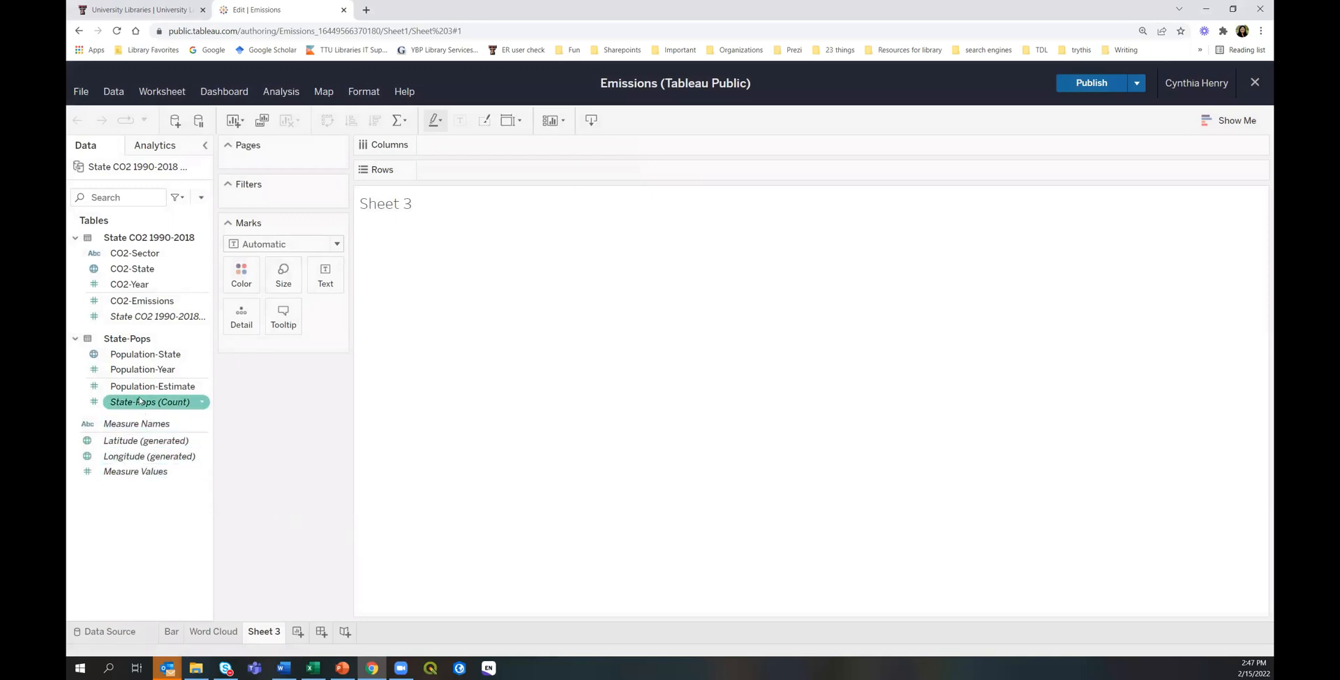
pyautogui.click(155, 302)
pyautogui.rightClick(155, 302)
pyautogui.moveTo(148, 420)
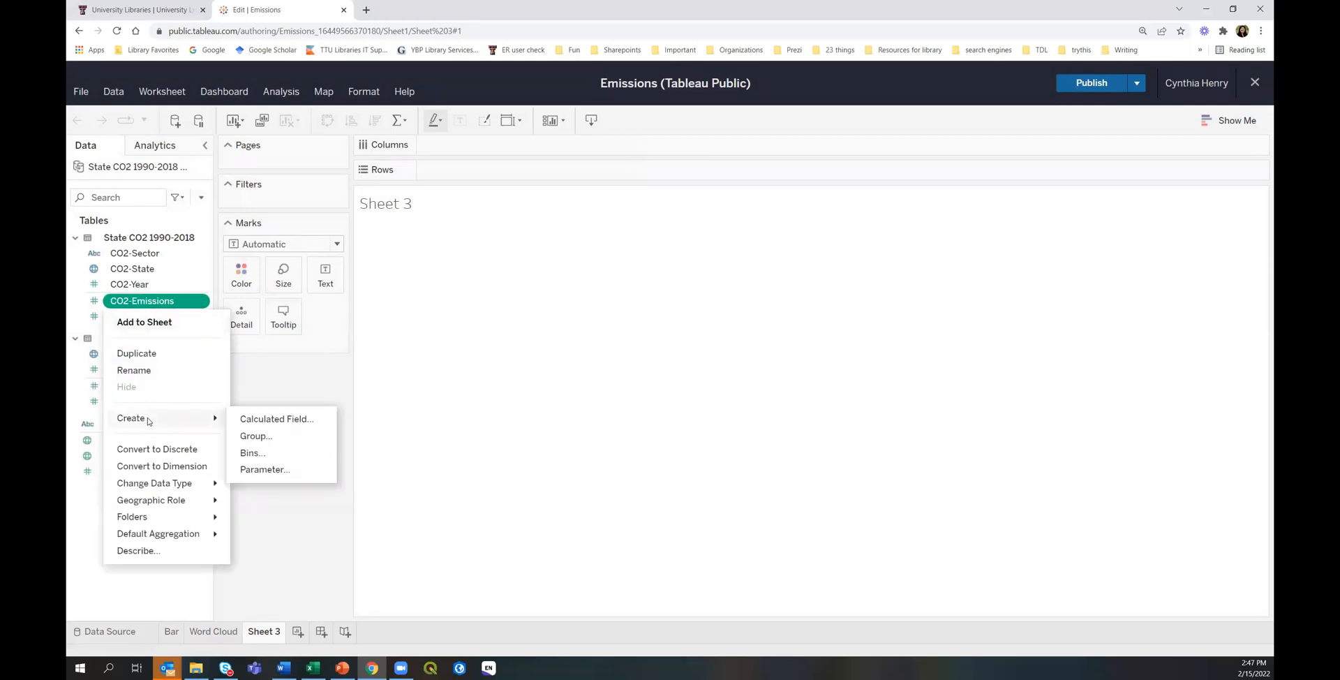
pyautogui.click(266, 419)
pyautogui.write('Normali')
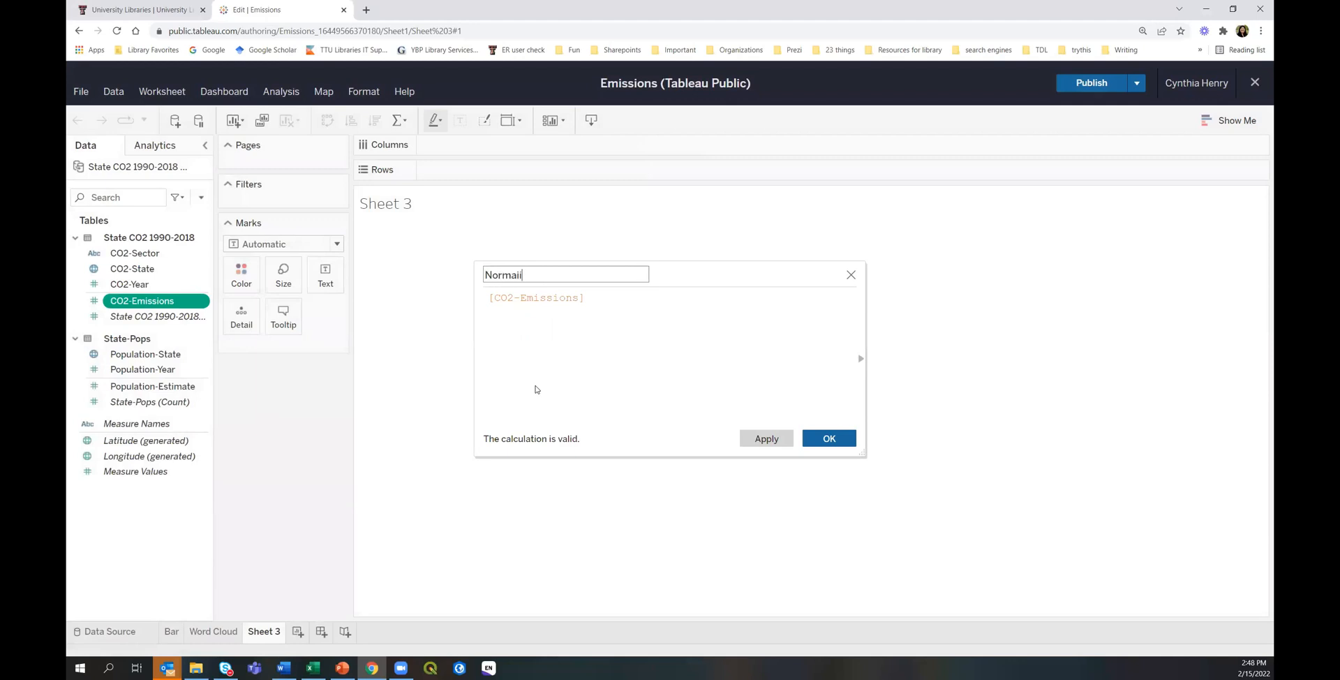
pyautogui.press('BackSpace')
pyautogui.write('ized Emission')
# Set the formula to [CO2-Emissions]/[Population-Estimate] and save the calculation.
pyautogui.click(592, 300)
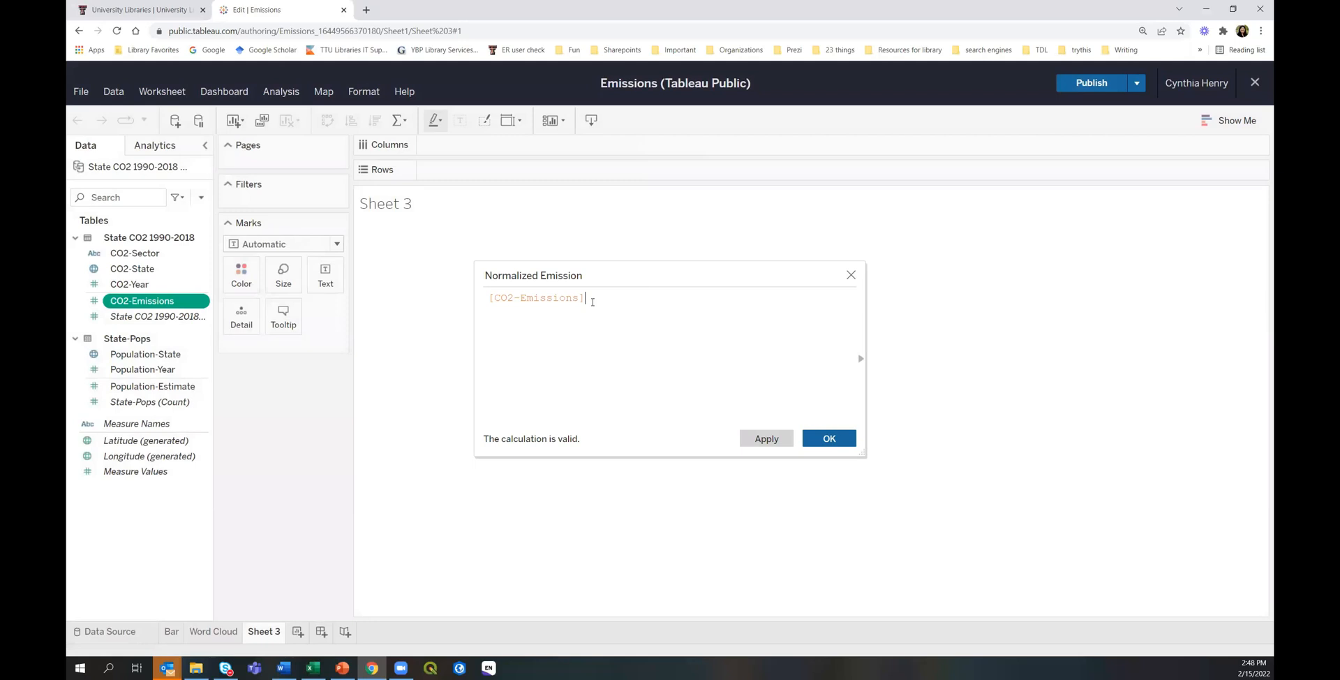
pyautogui.write('/')
pyautogui.write('Pop')
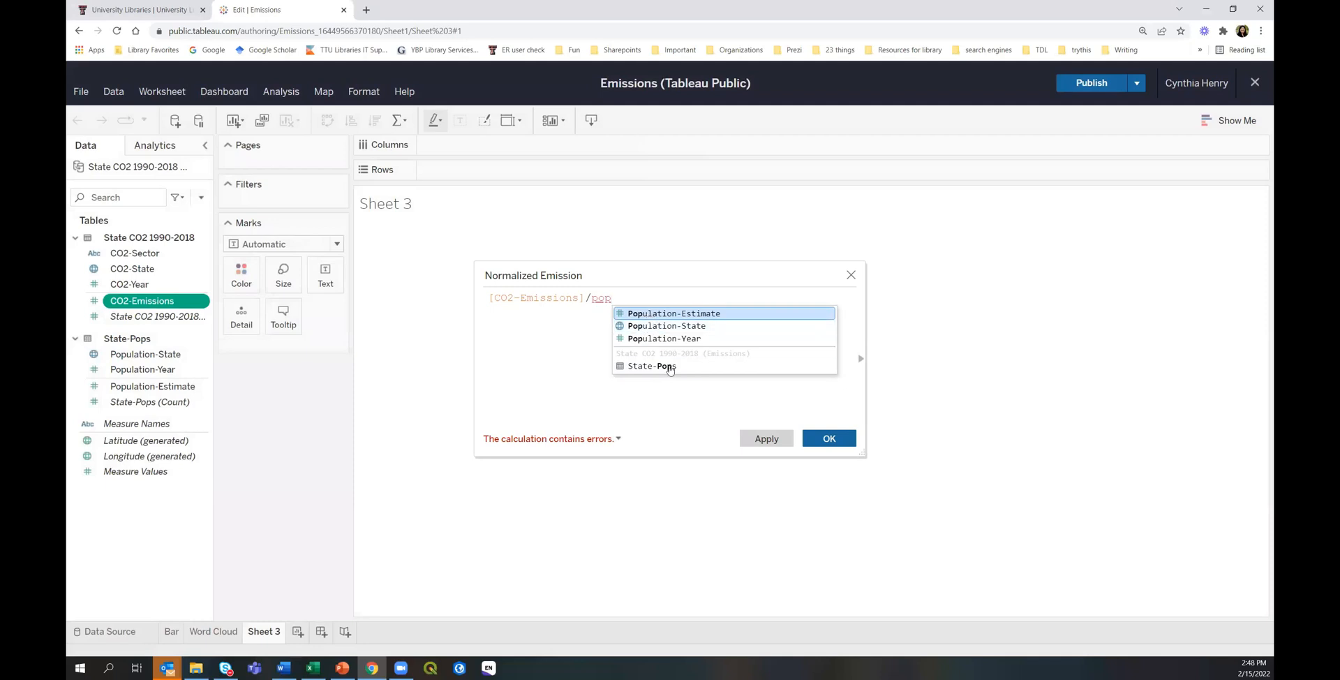
pyautogui.click(665, 315)
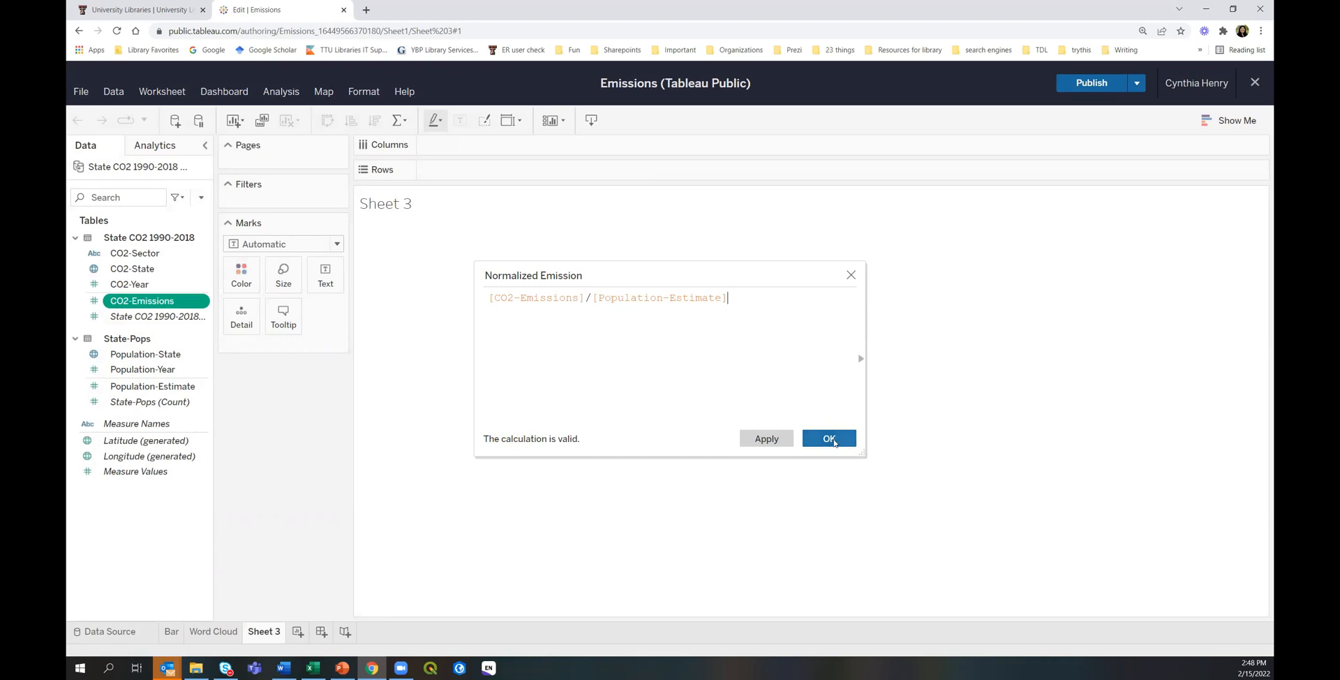
pyautogui.click(829, 438)
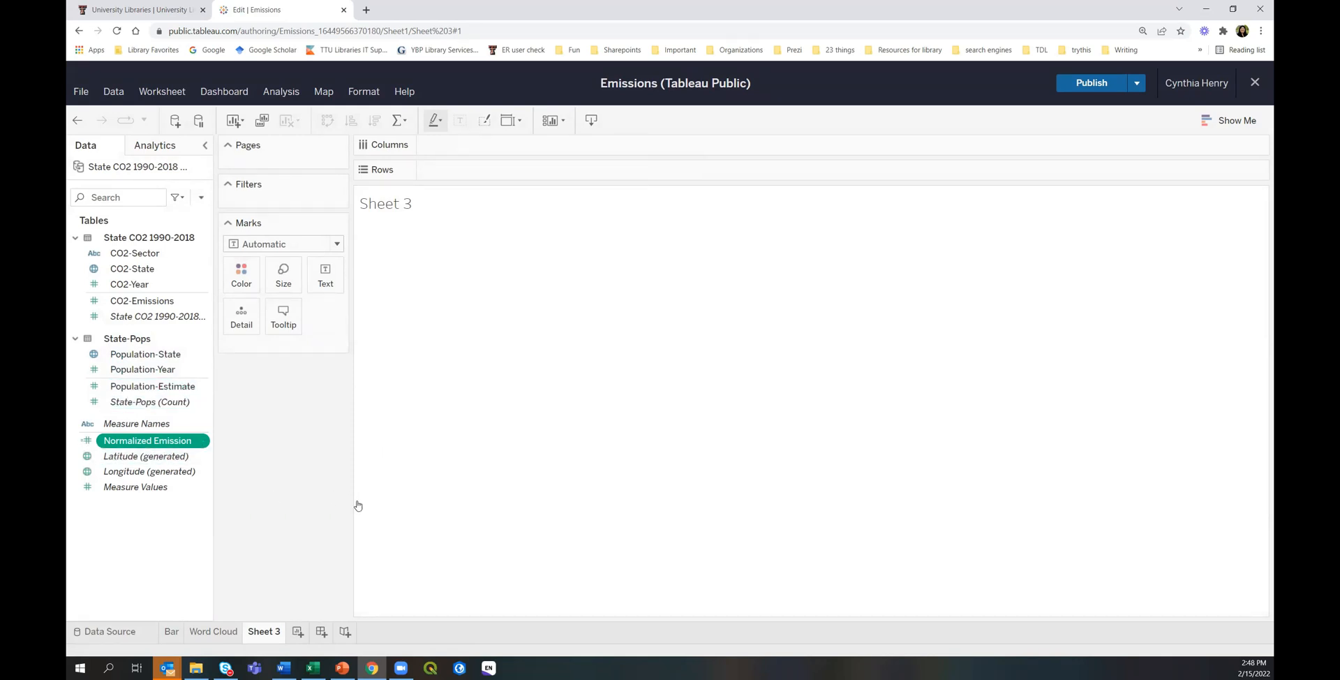
pyautogui.hotkey('ctrl', '+')
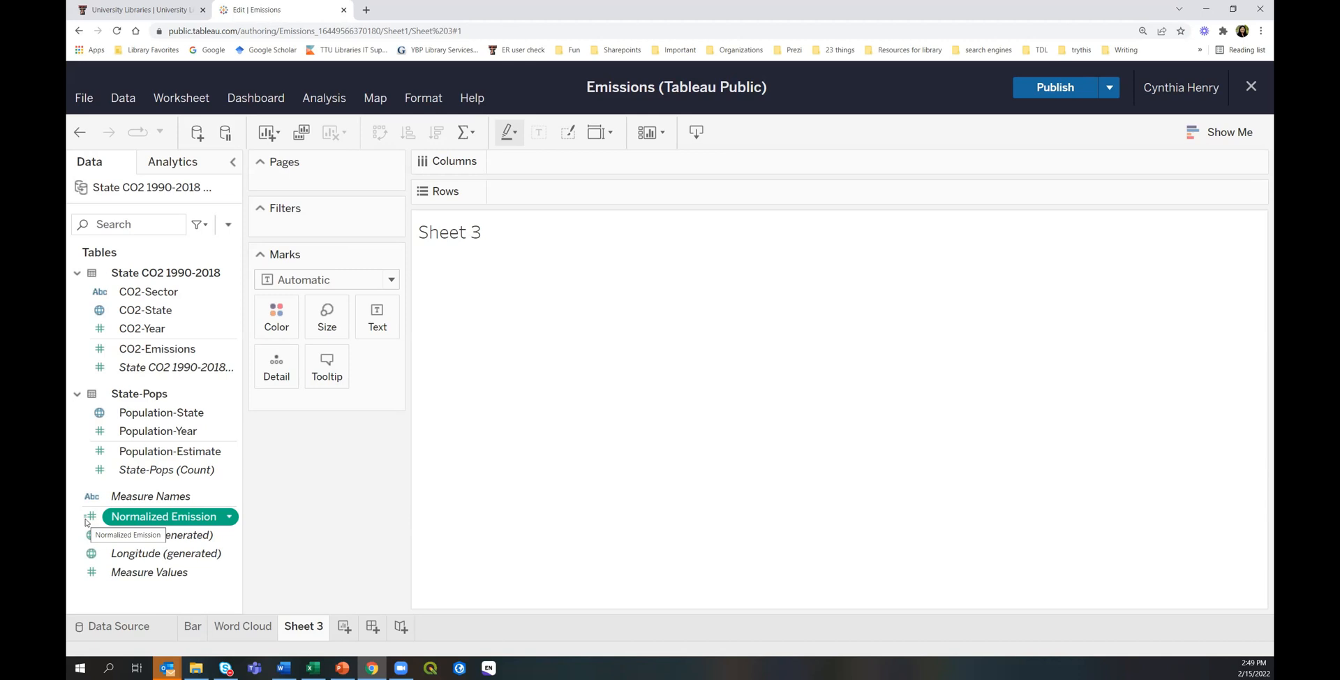
pyautogui.hotkey('ctrl', '+')
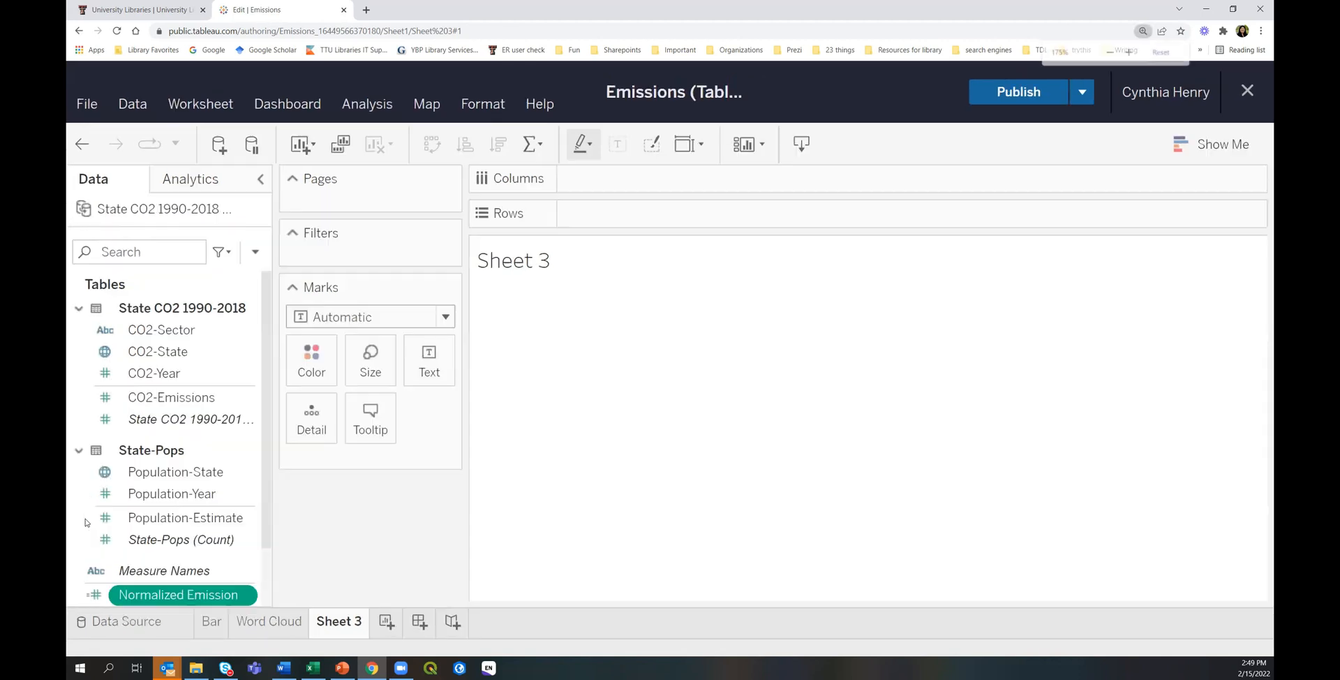
pyautogui.hotkey('ctrl', '-')
pyautogui.hotkey('ctrl', '-')
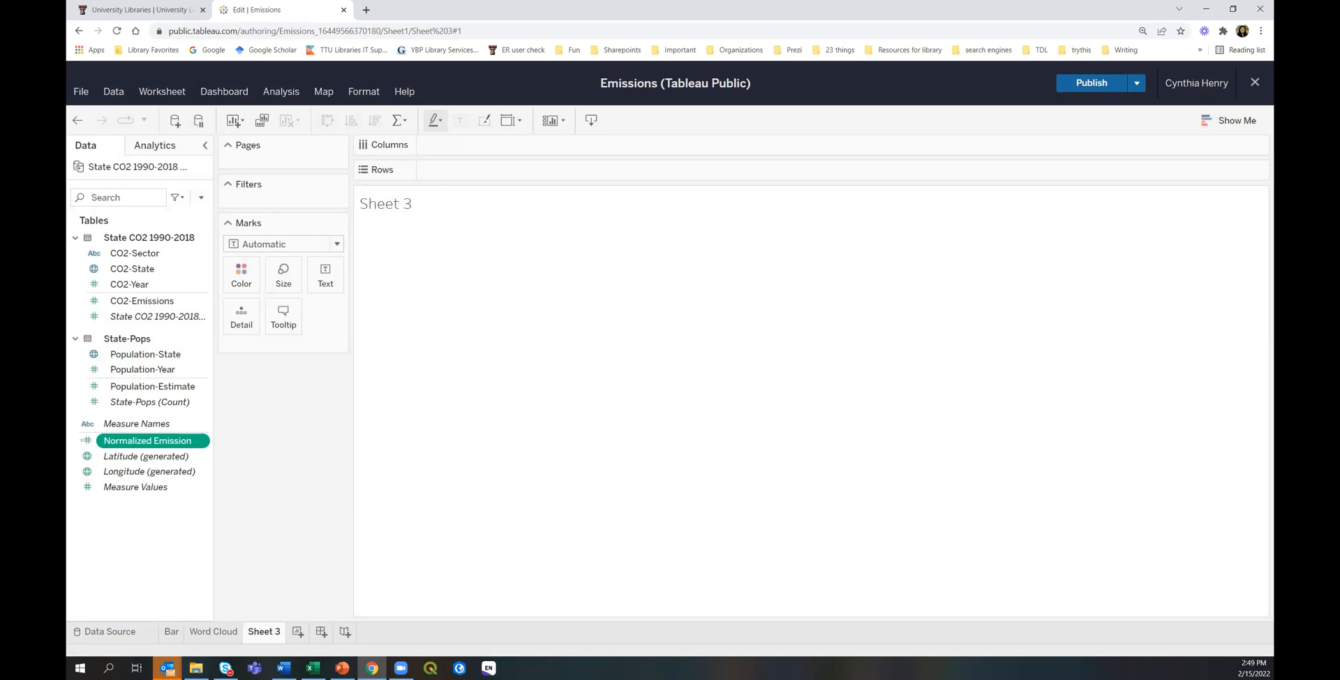
# Chart CO2-State and Normalized Emission as horizontal bars using Show Me.
pyautogui.click(136, 270)
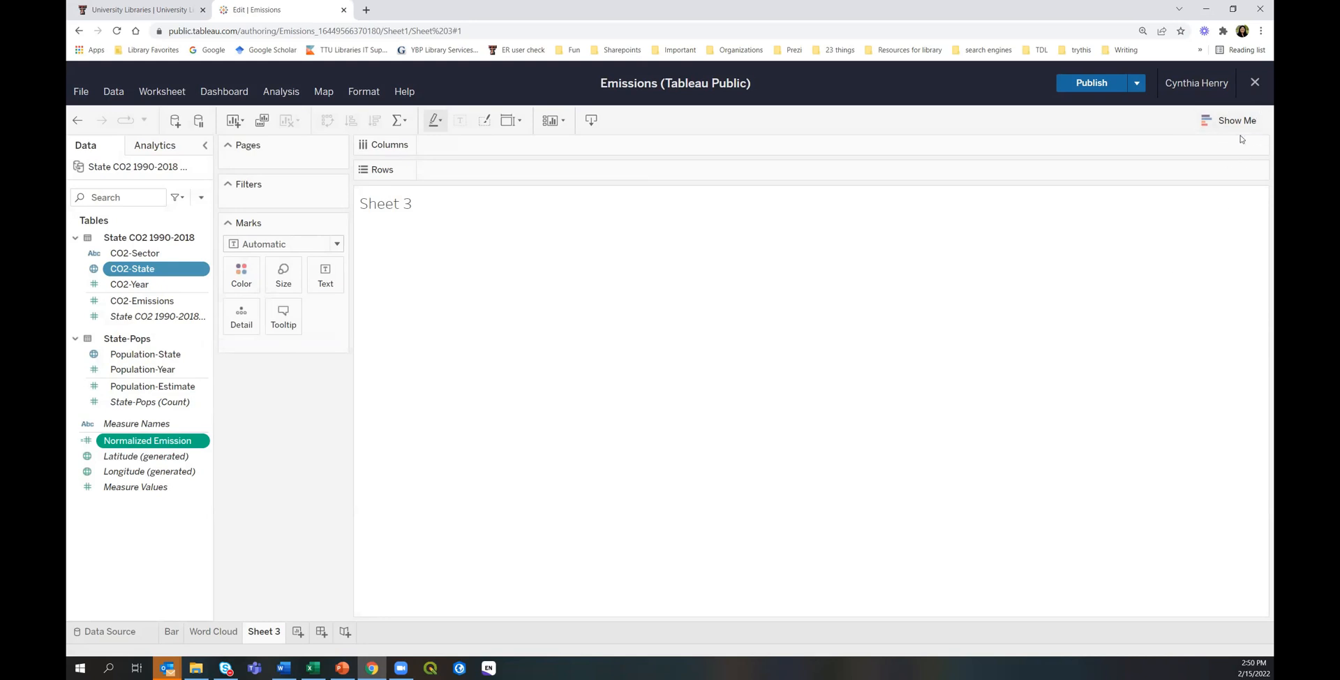
pyautogui.click(1223, 126)
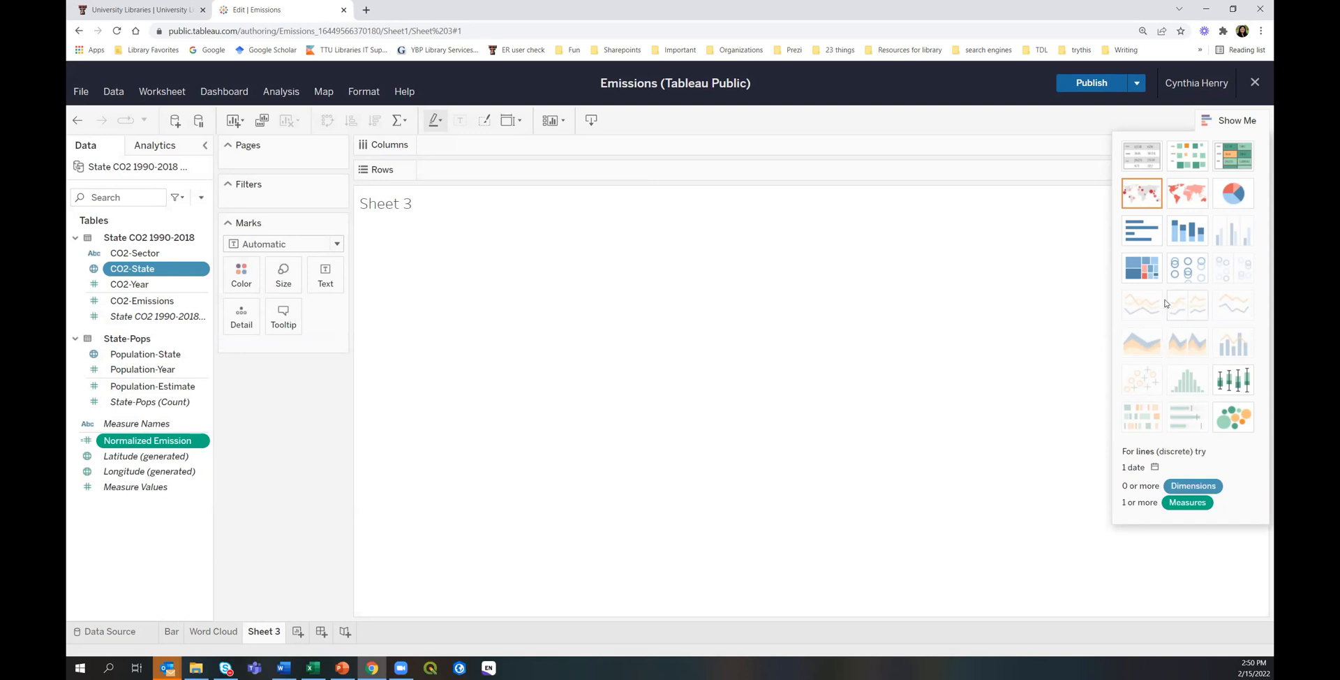
pyautogui.click(1145, 238)
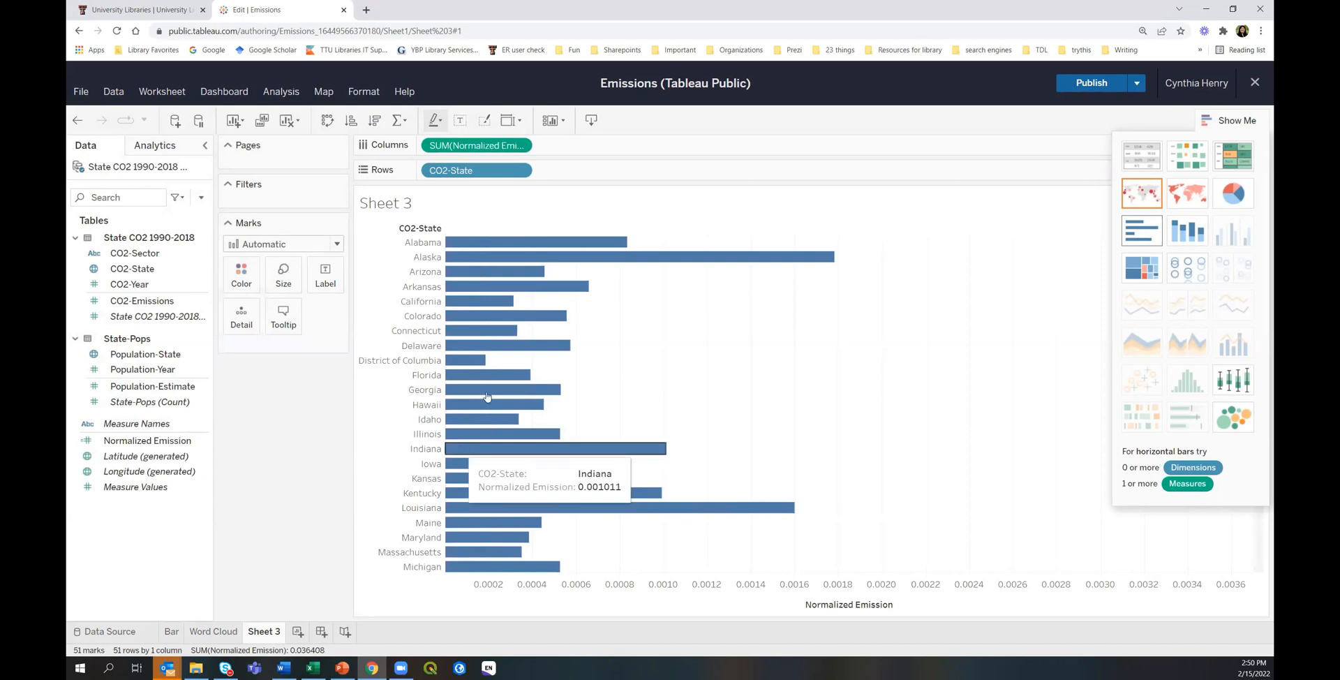
# Close Show Me and clear Sheet 3 of its chart and fields.
pyautogui.click(1221, 127)
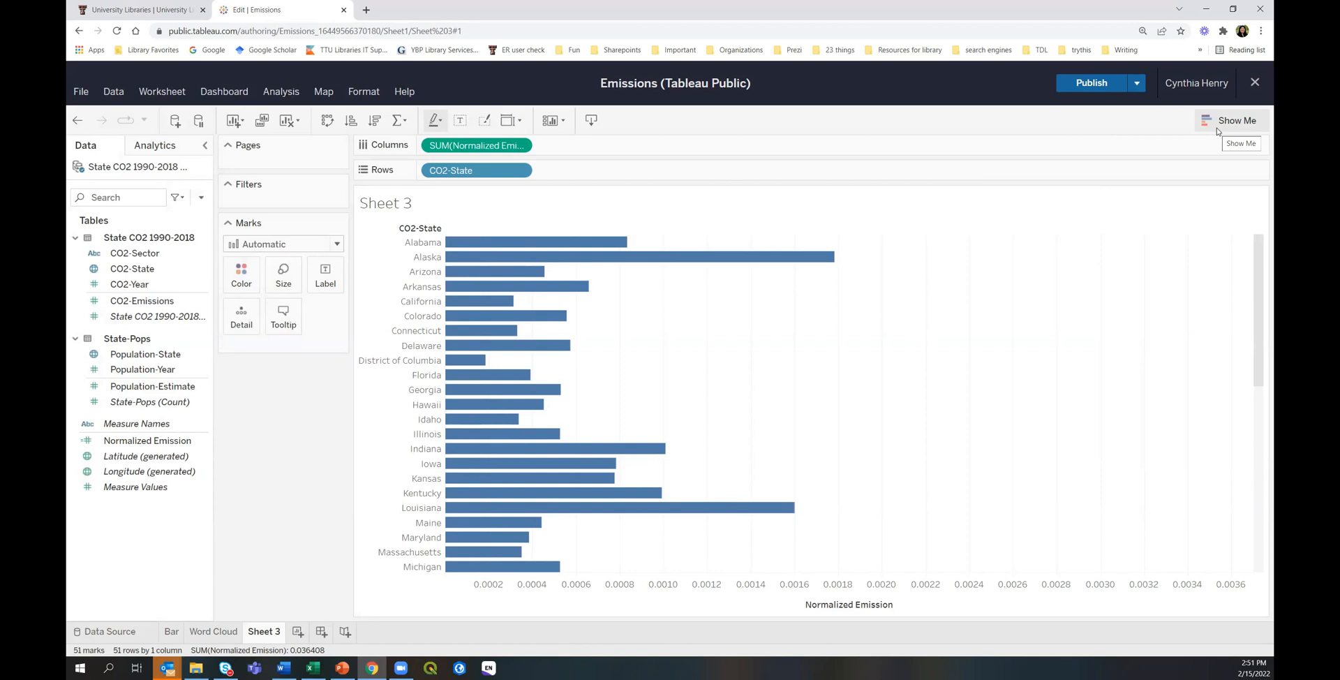
pyautogui.click(286, 122)
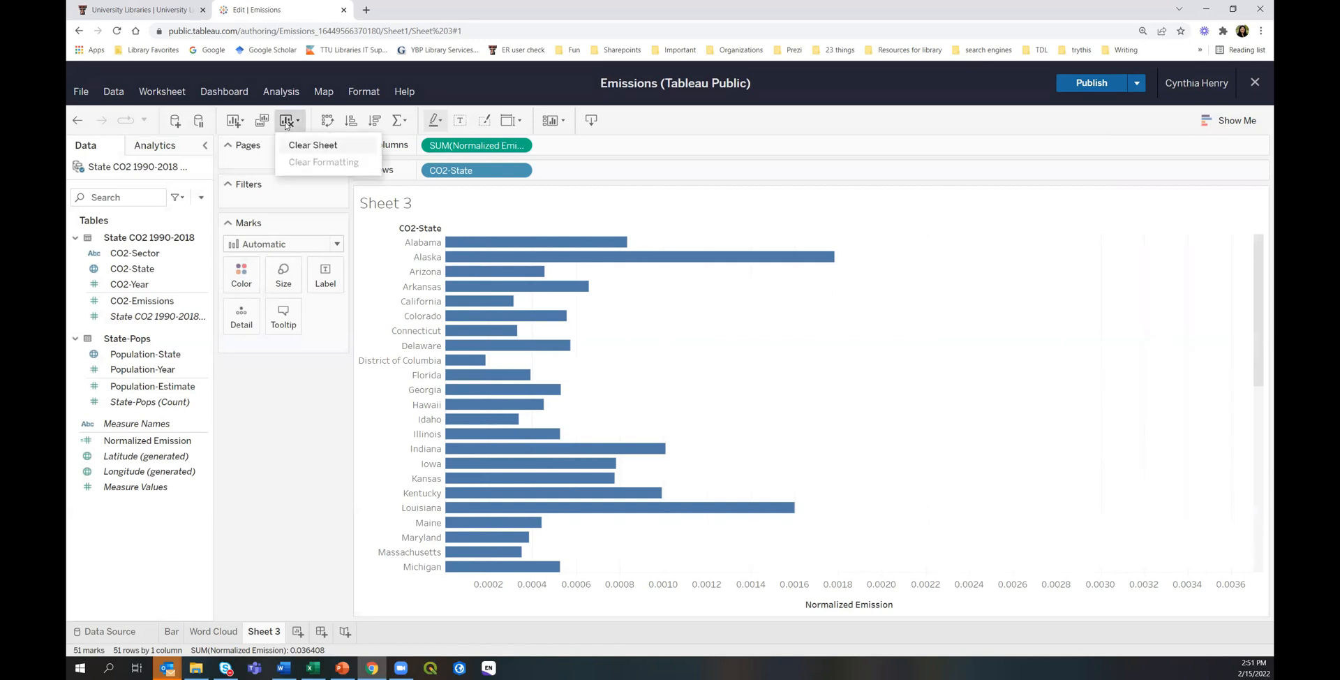
pyautogui.click(290, 145)
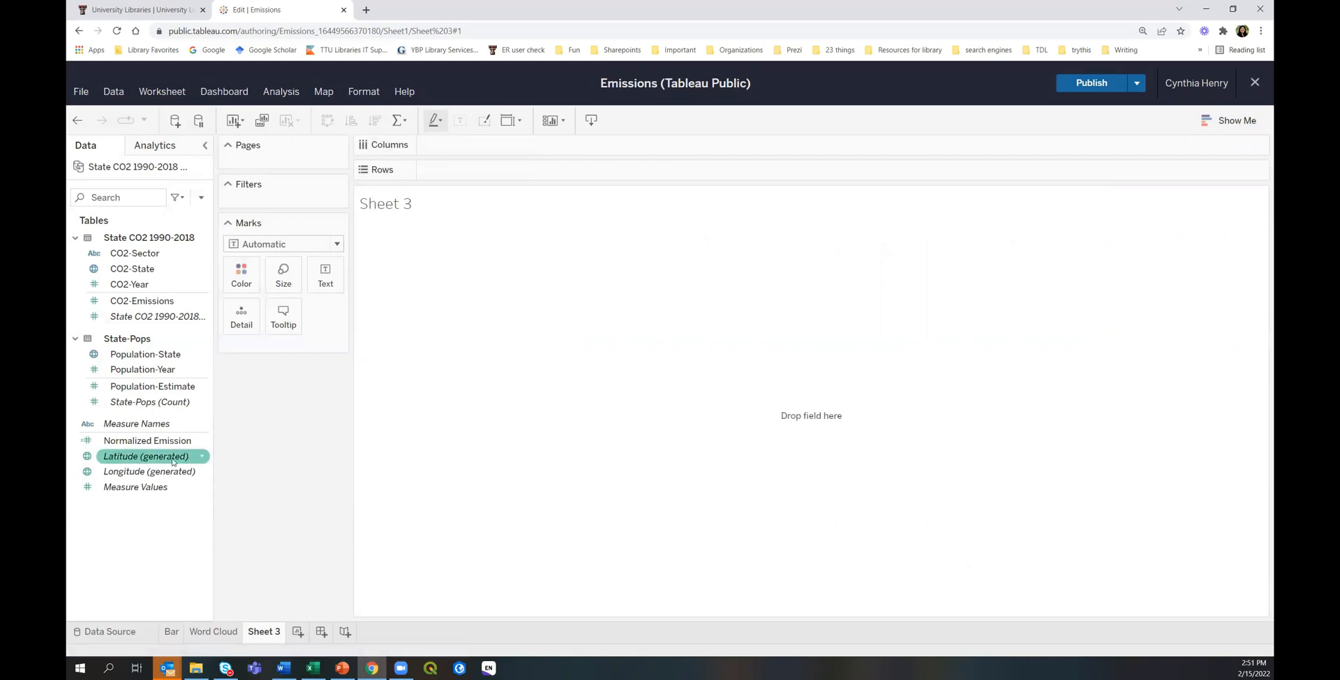
# Put Normalized Emission on Rows and CO2-State on Columns for one bar per state.
pyautogui.doubleClick(125, 441)
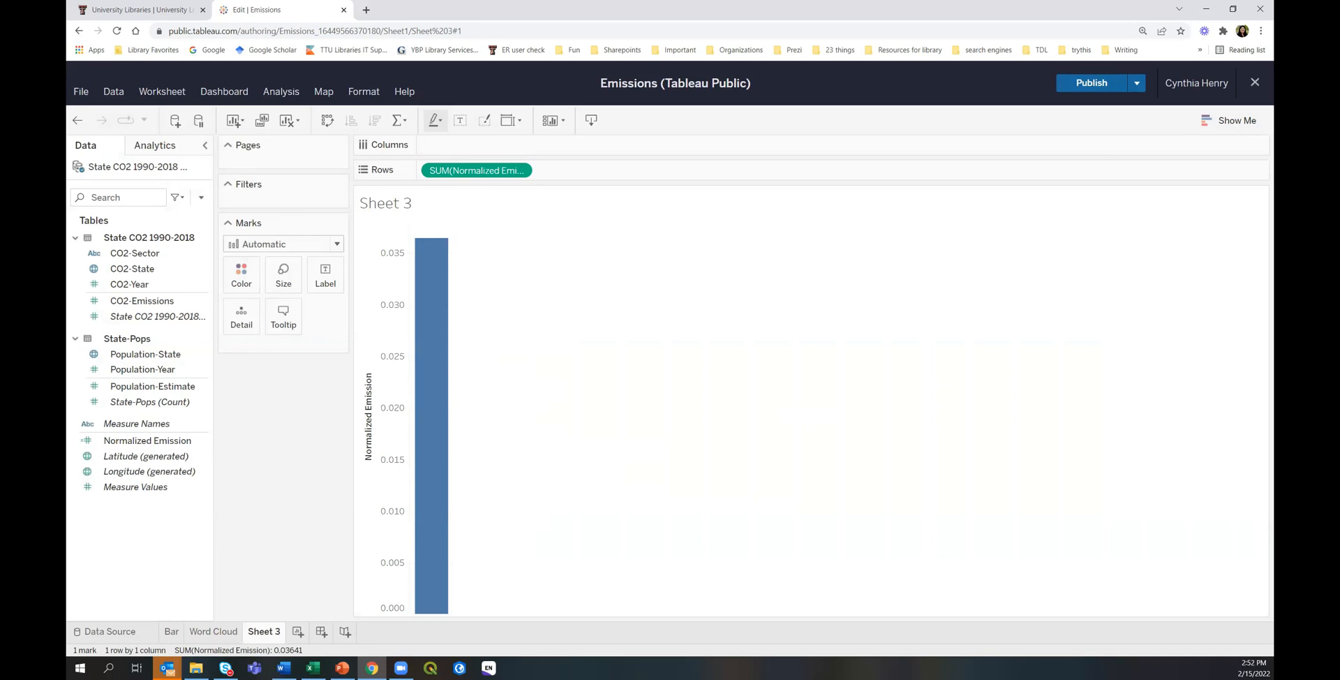
pyautogui.click(171, 269)
pyautogui.click(129, 254)
pyautogui.doubleClick(132, 268)
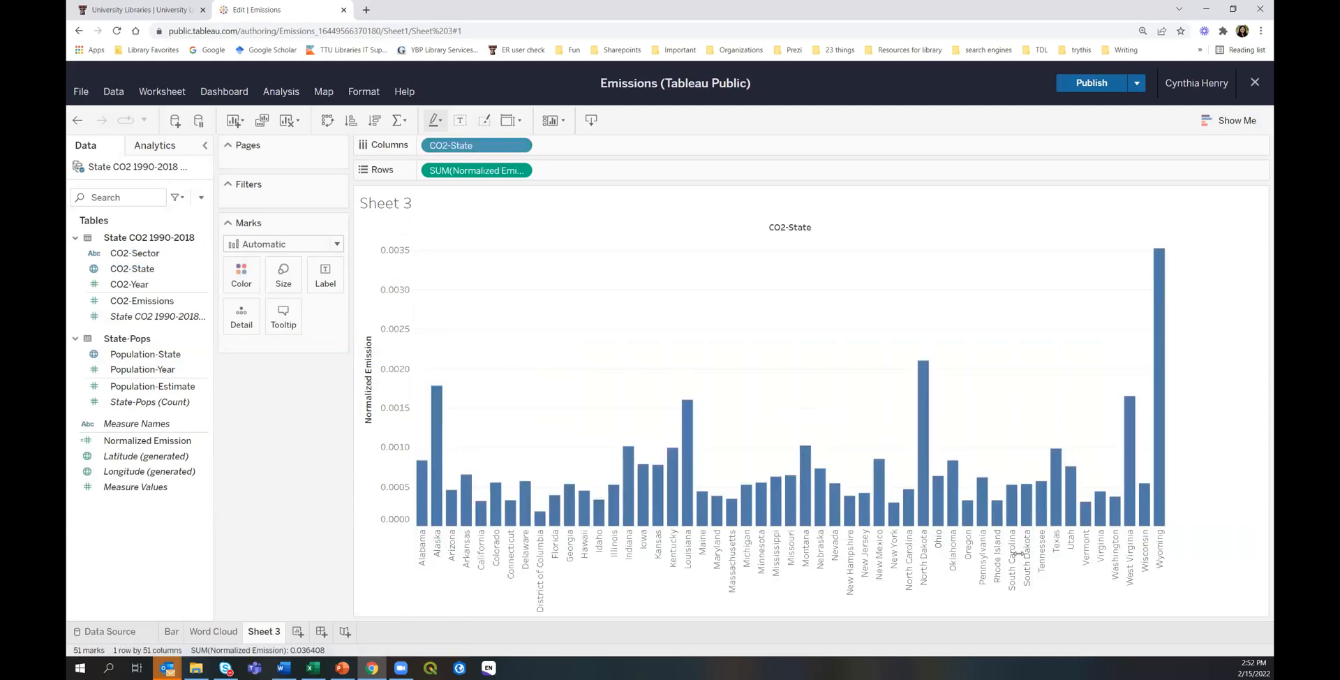
pyautogui.moveTo(520, 510)
# Sort the state bars descending and swap axes so bars run horizontally.
pyautogui.click(375, 121)
pyautogui.click(328, 124)
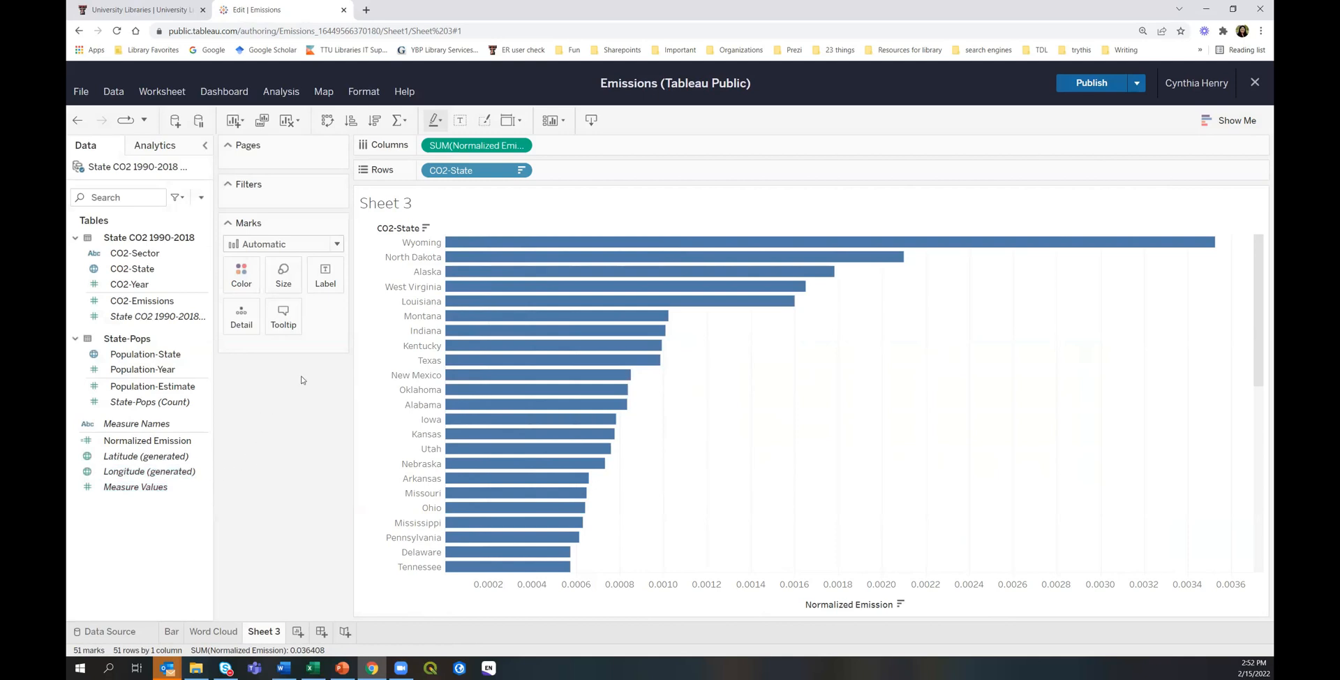
pyautogui.moveTo(500, 389)
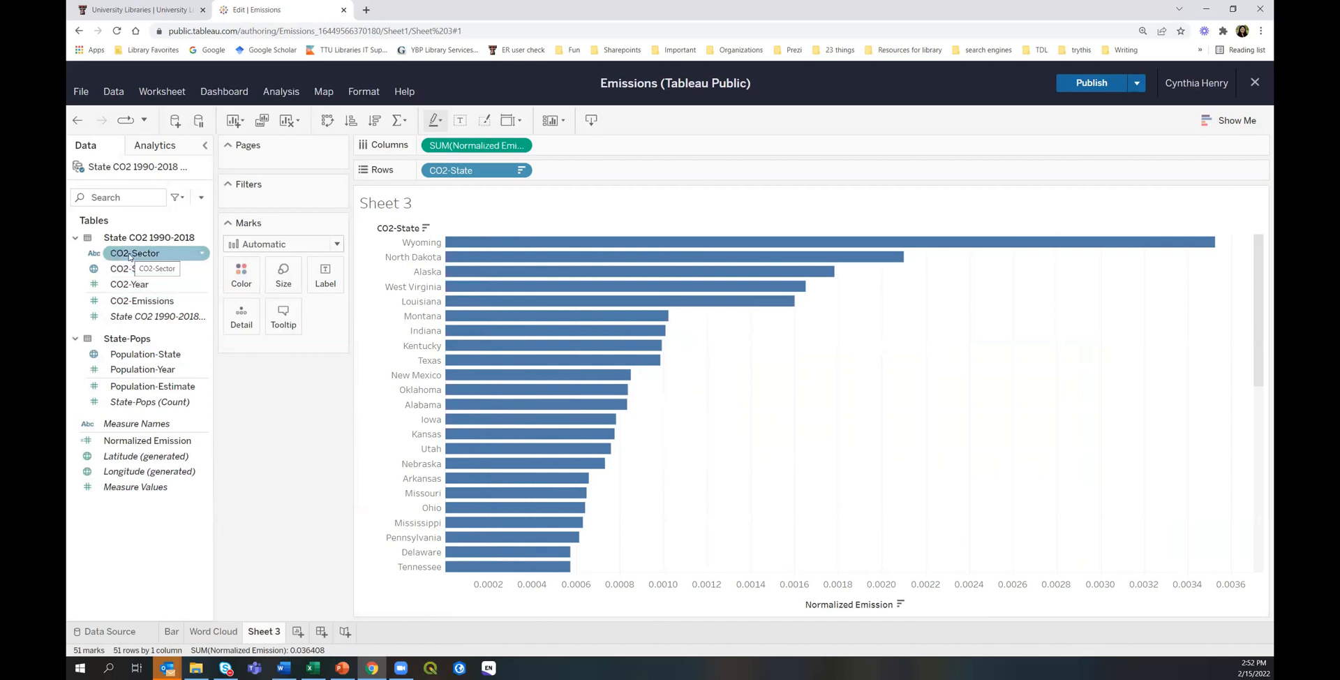
# Colour the state bars by CO2-Sector and rename Sheet 3 to 'Stacked'.
pyautogui.moveTo(129, 256); pyautogui.dragTo(618, 322)
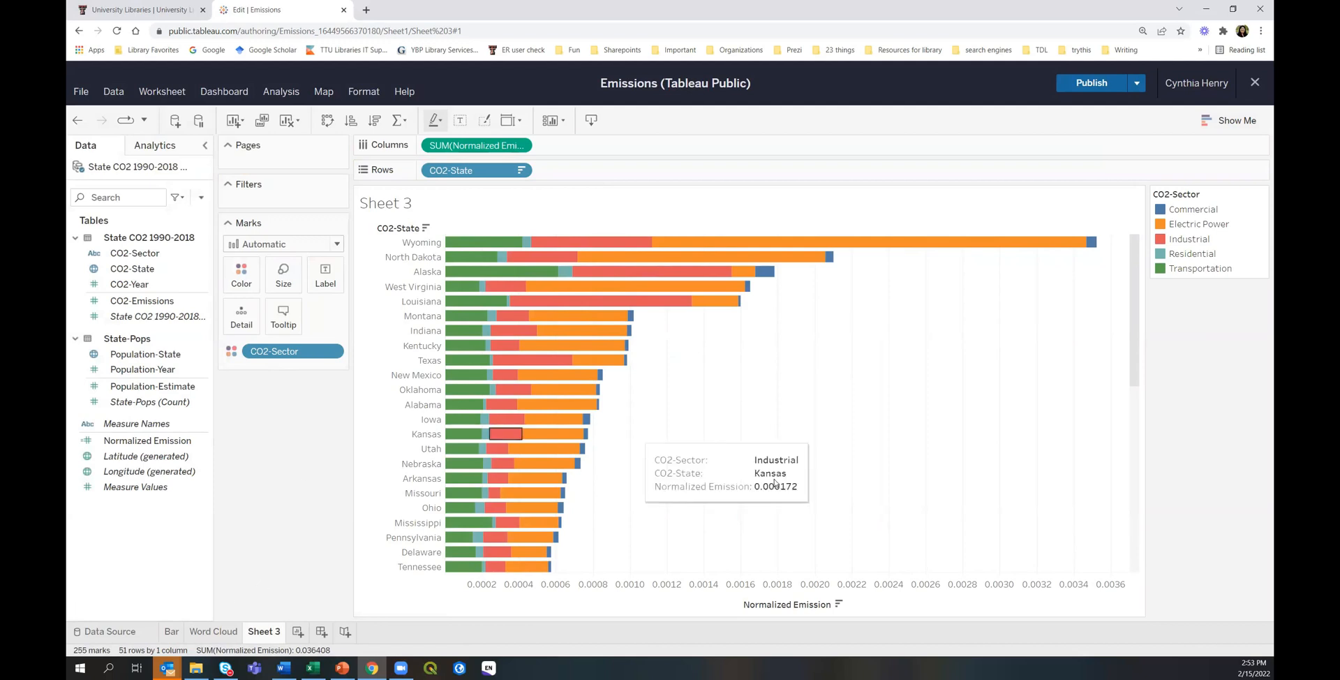
pyautogui.rightClick(265, 635)
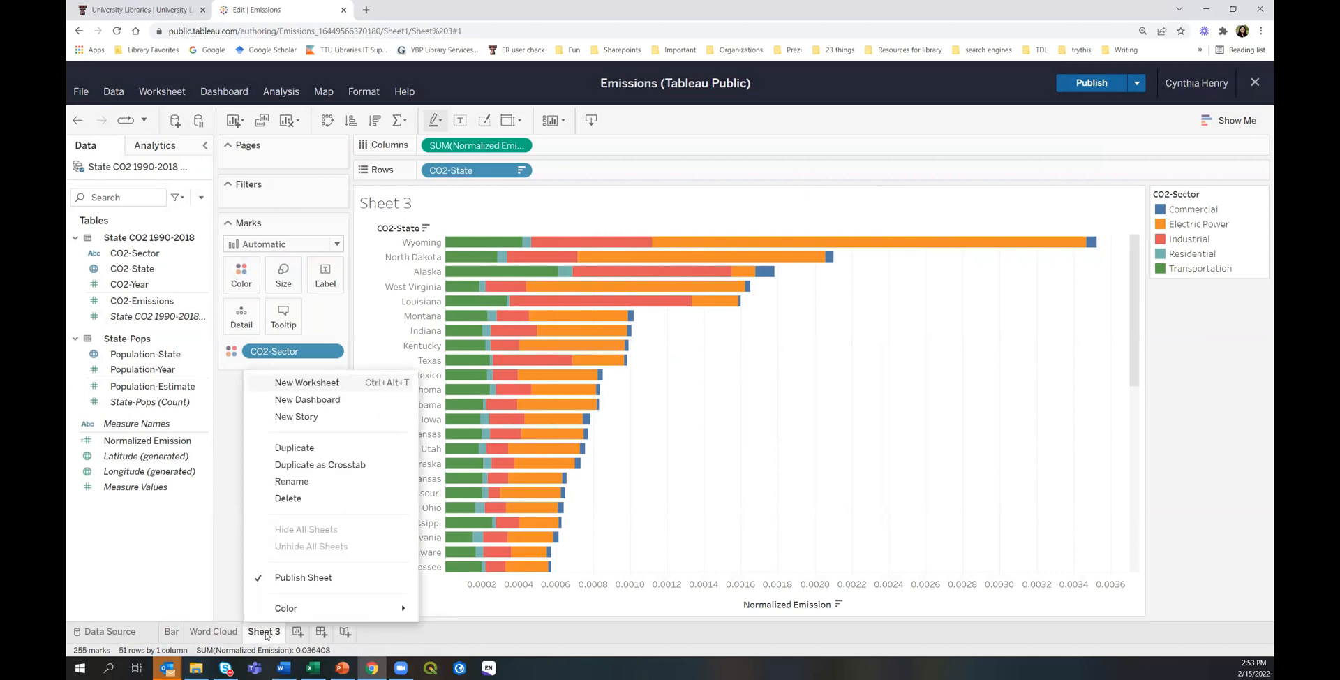
pyautogui.click(296, 482)
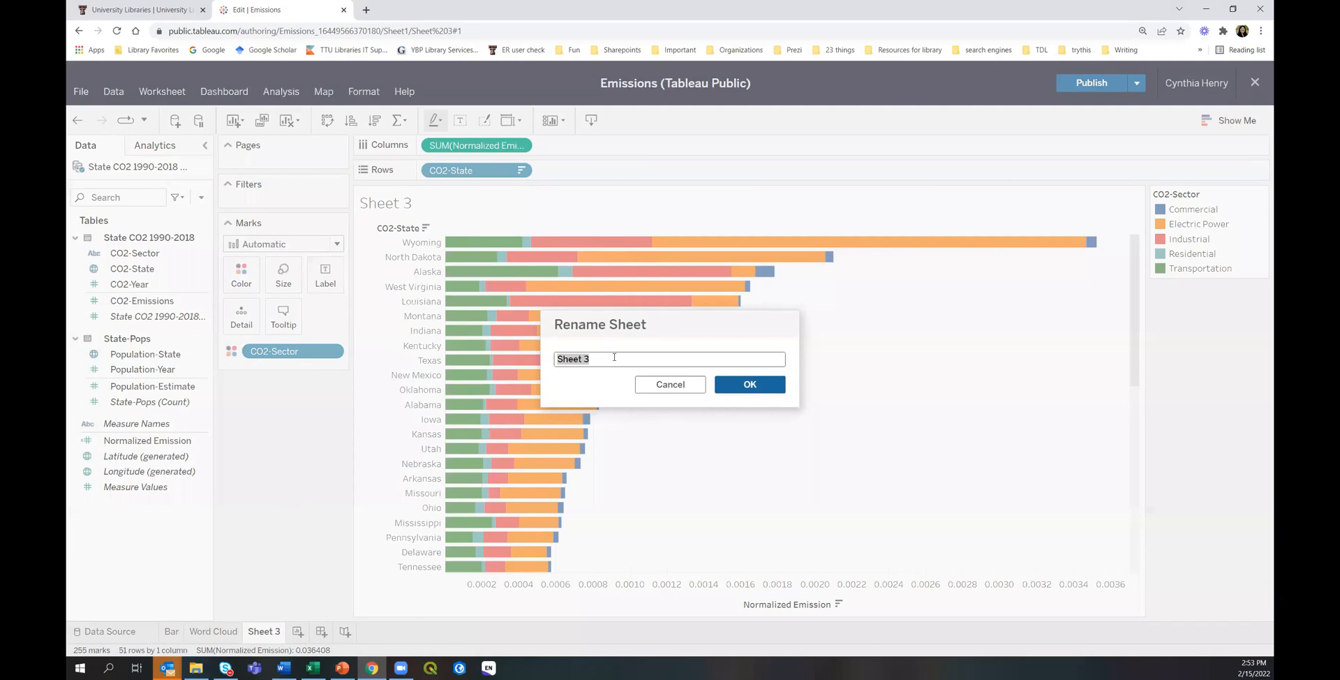
pyautogui.write('Stacked')
pyautogui.click(759, 384)
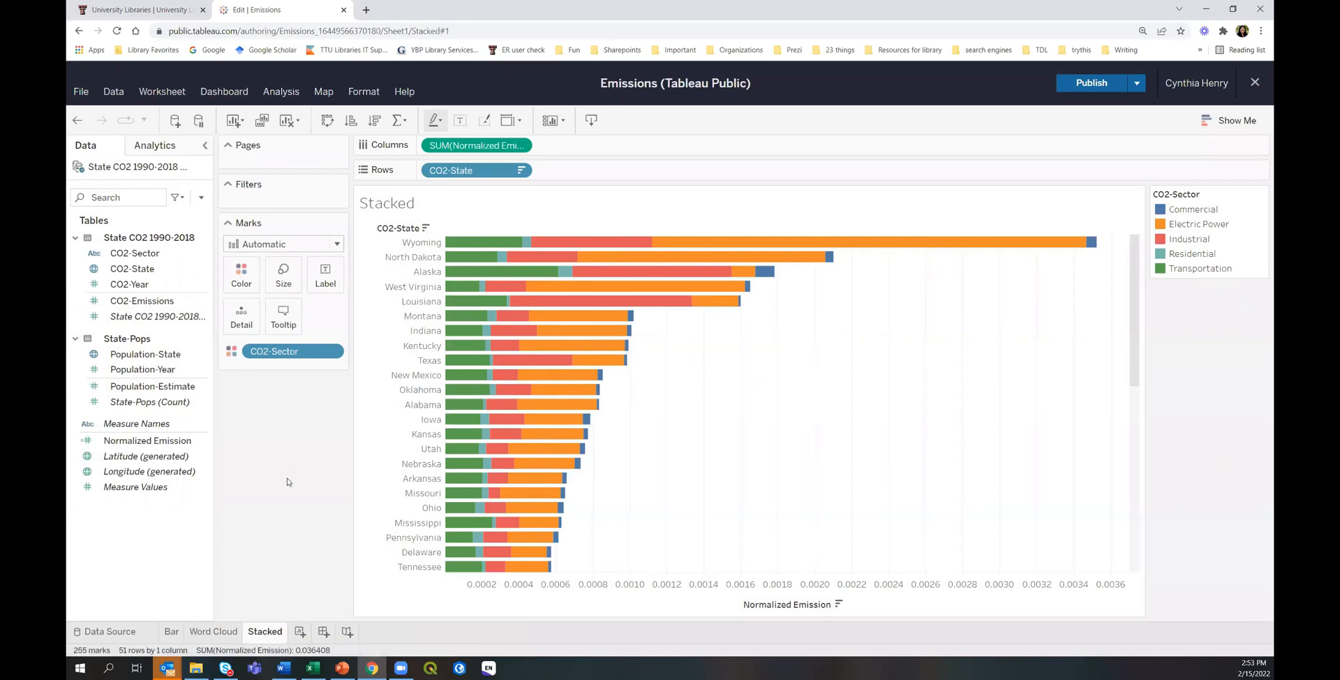
# On a new Sheet 4, place CO2-Year on Columns and Normalized Emission on Rows.
pyautogui.click(300, 632)
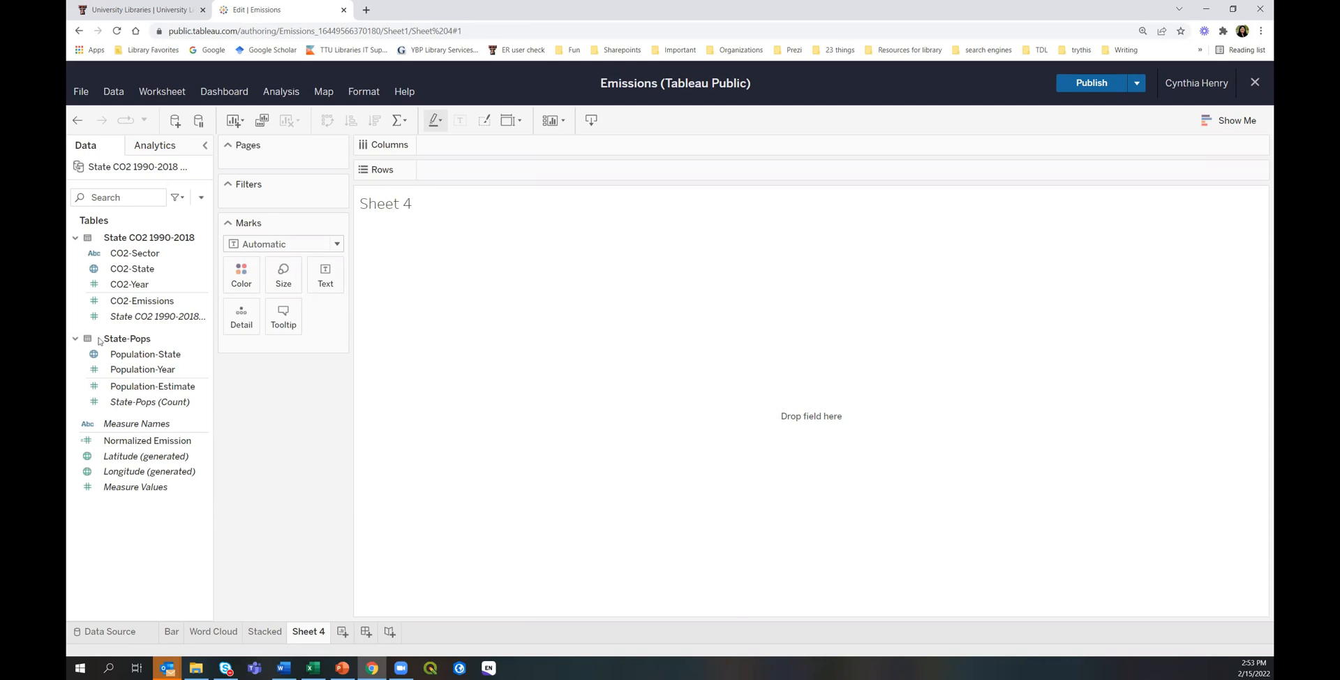
pyautogui.click(133, 286)
pyautogui.moveTo(134, 286); pyautogui.dragTo(496, 147)
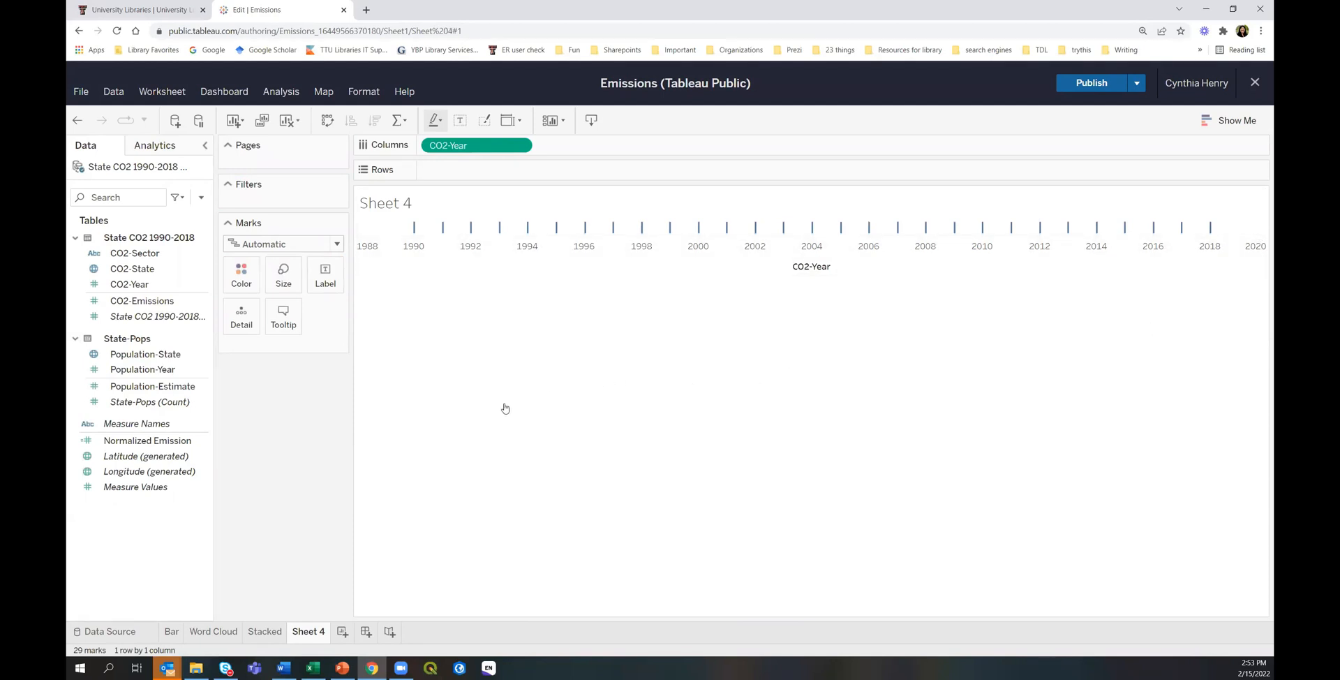
pyautogui.click(143, 297)
pyautogui.click(142, 286)
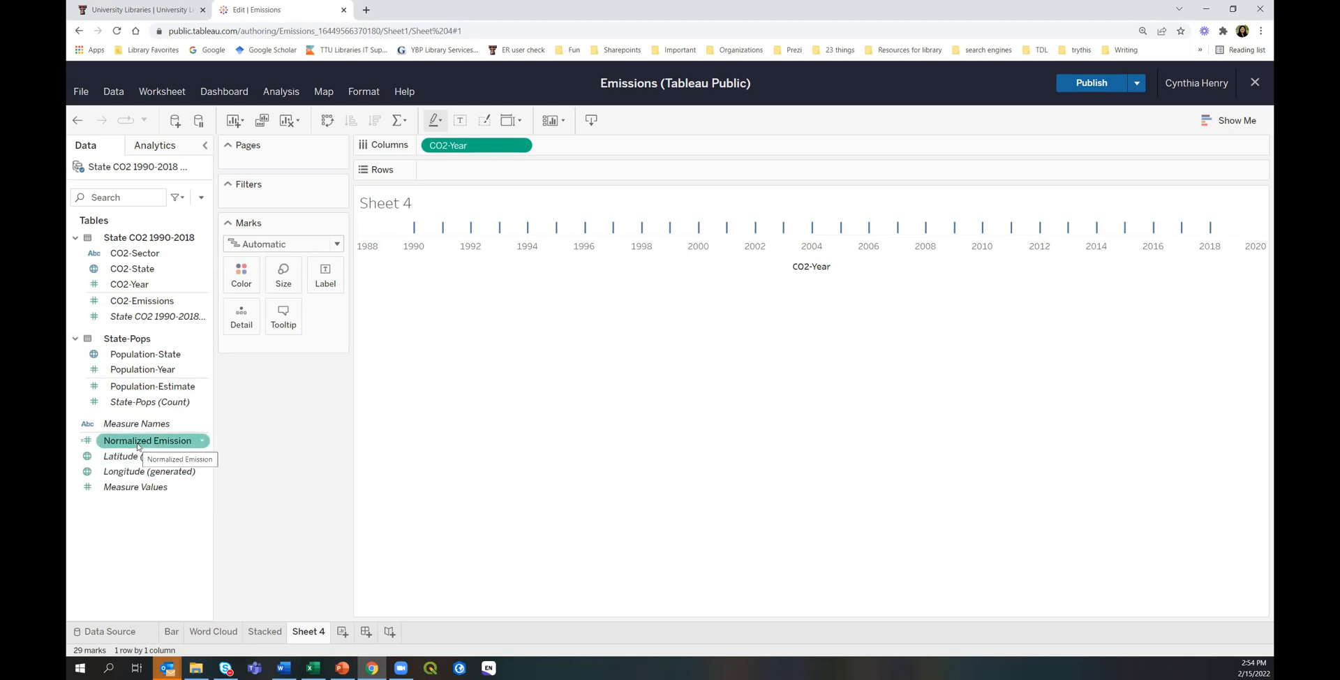
pyautogui.moveTo(138, 447); pyautogui.dragTo(469, 173)
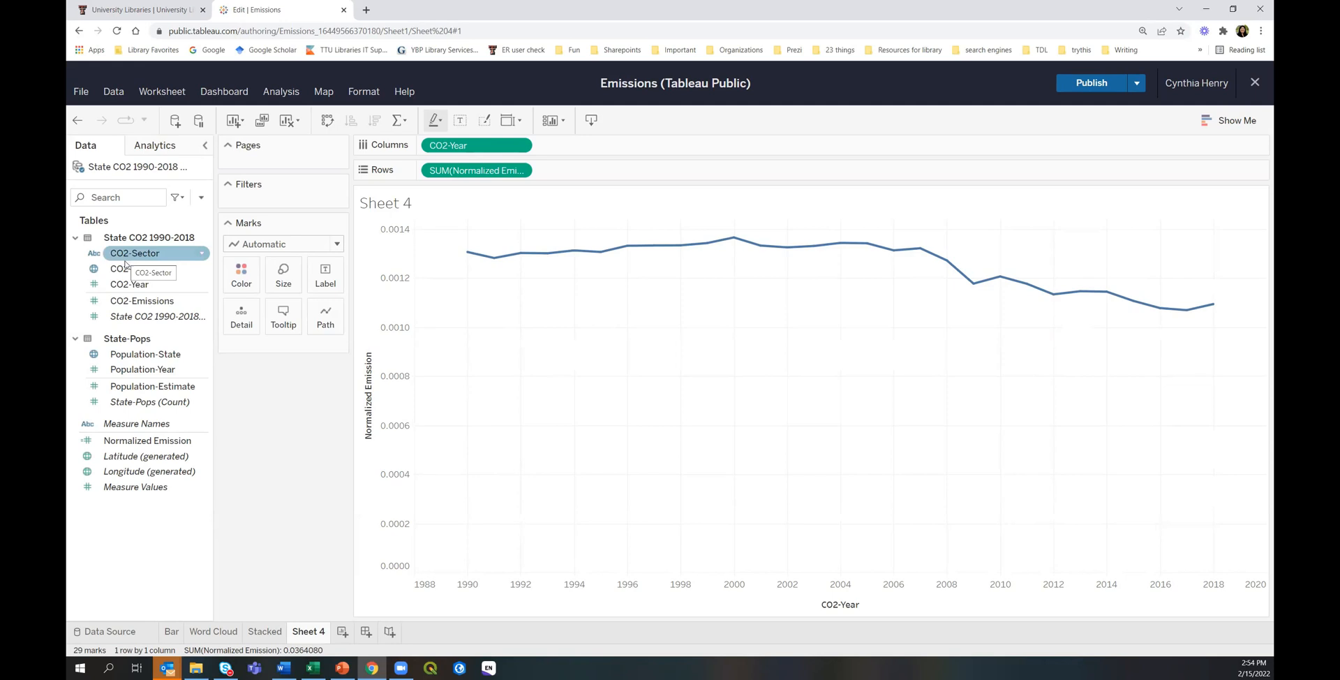
# Put CO2-Sector on Color for five sector lines, after briefly trying it on Label.
pyautogui.moveTo(130, 257); pyautogui.dragTo(249, 285)
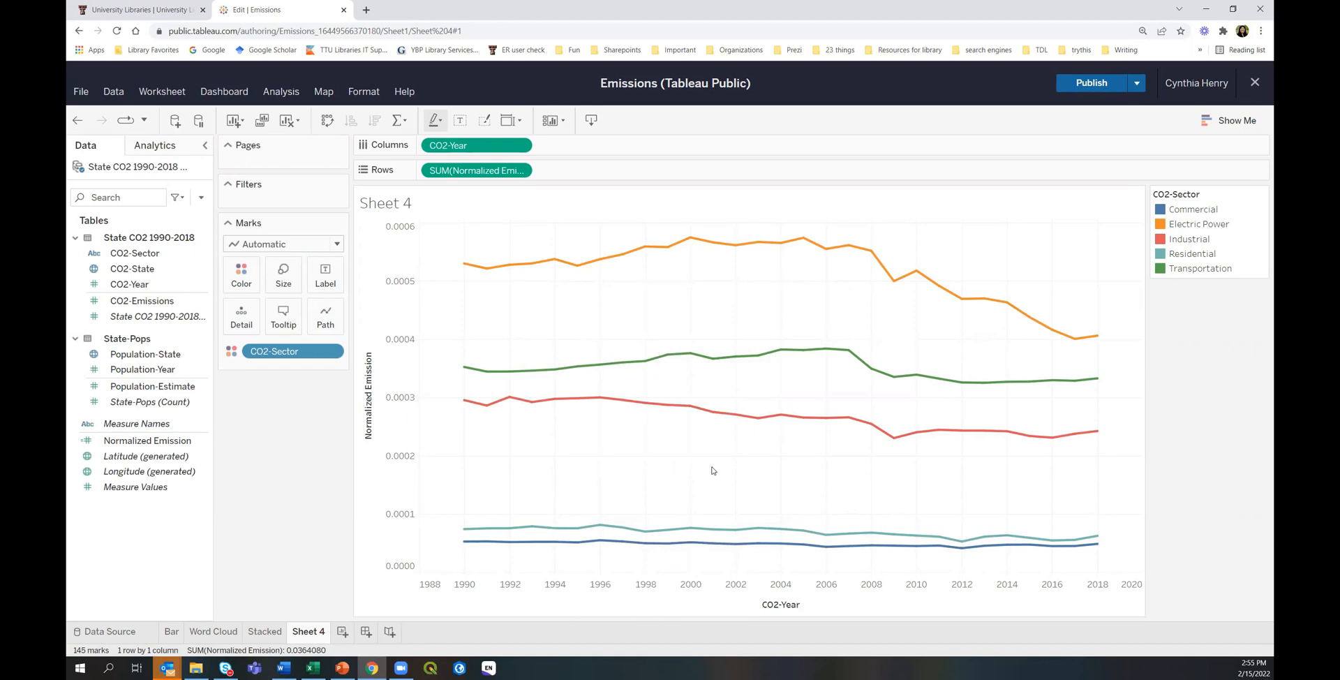
pyautogui.moveTo(270, 353); pyautogui.dragTo(249, 324)
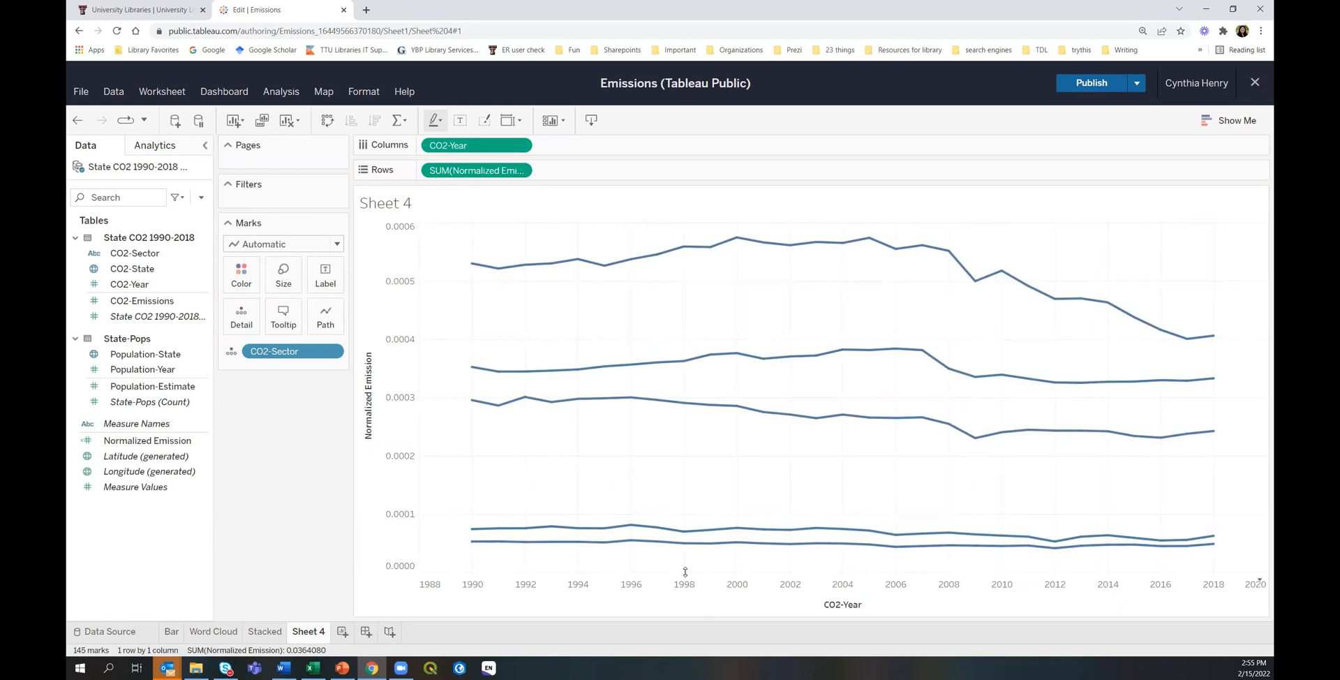
pyautogui.moveTo(679, 544)
pyautogui.moveTo(1092, 535)
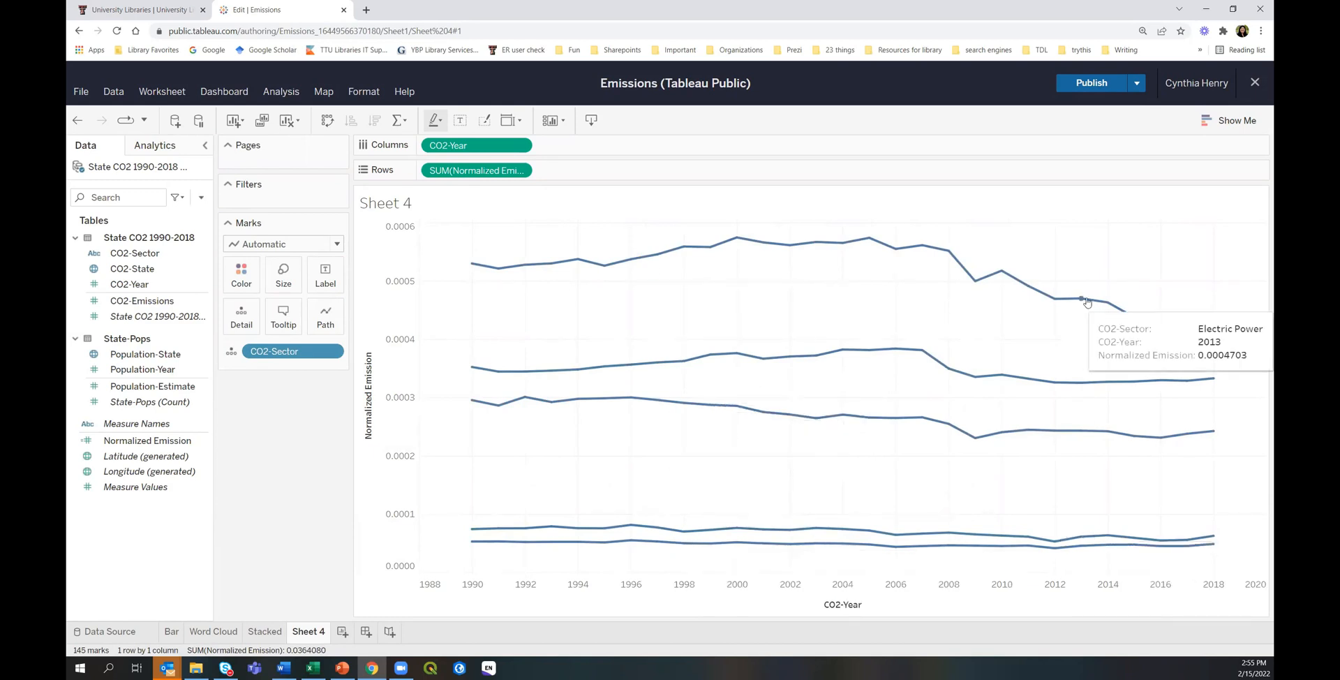
pyautogui.moveTo(922, 360)
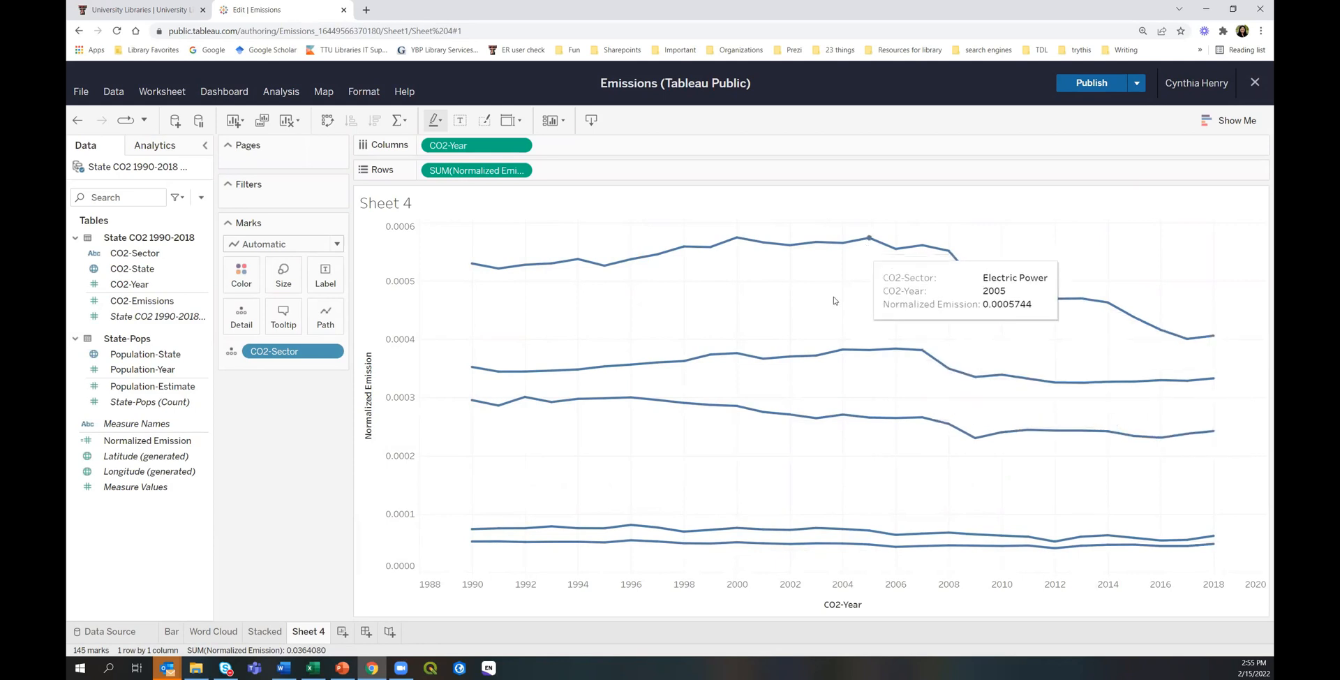
pyautogui.moveTo(779, 416)
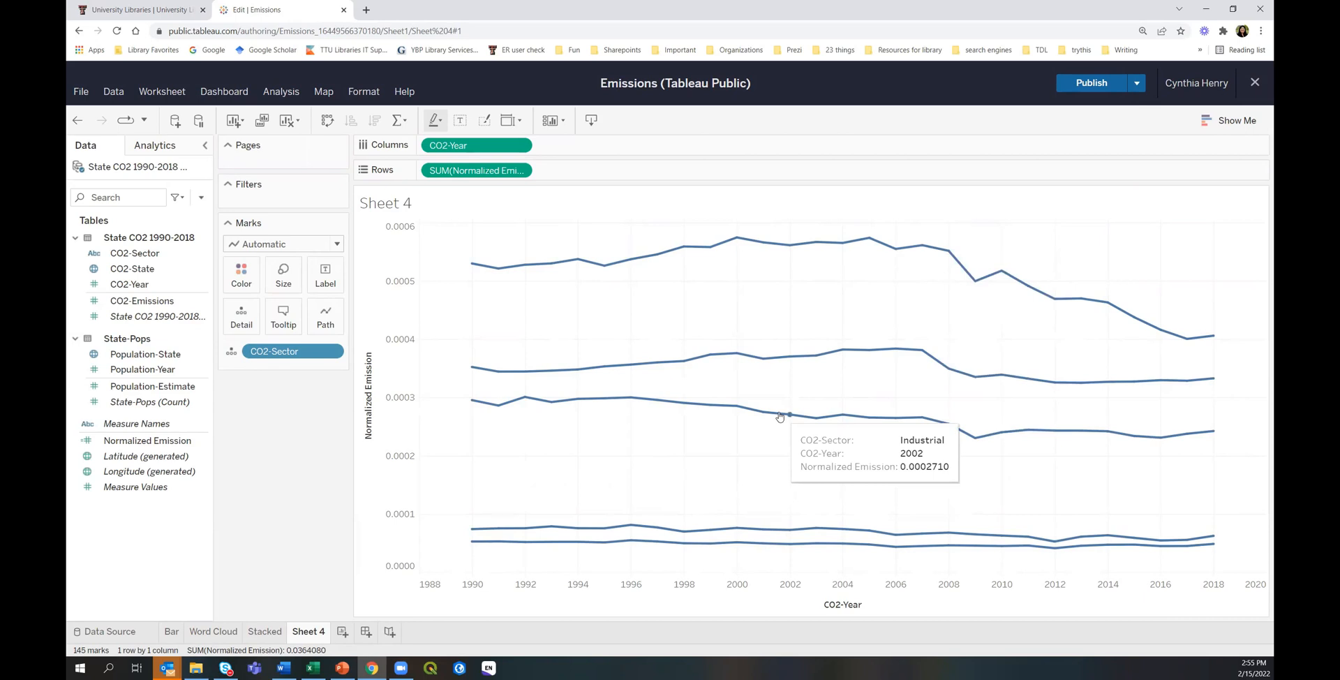
pyautogui.moveTo(271, 353); pyautogui.dragTo(325, 275)
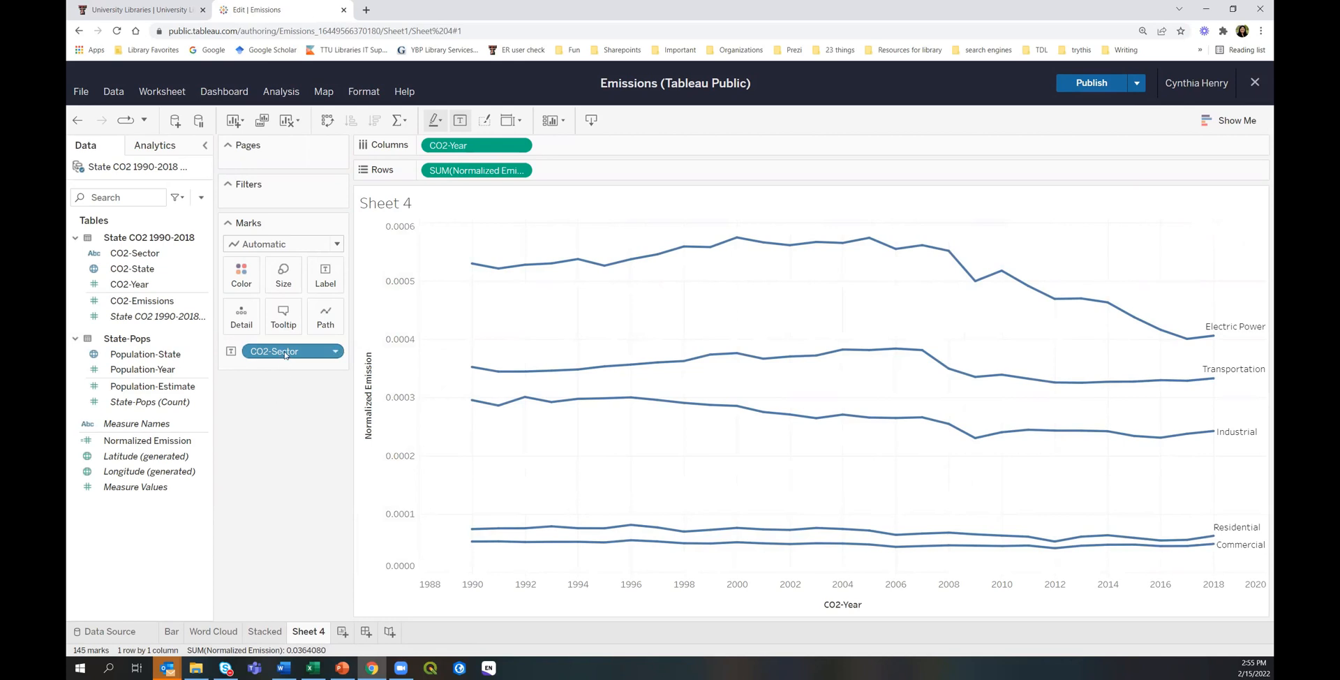
pyautogui.moveTo(287, 355); pyautogui.dragTo(255, 282)
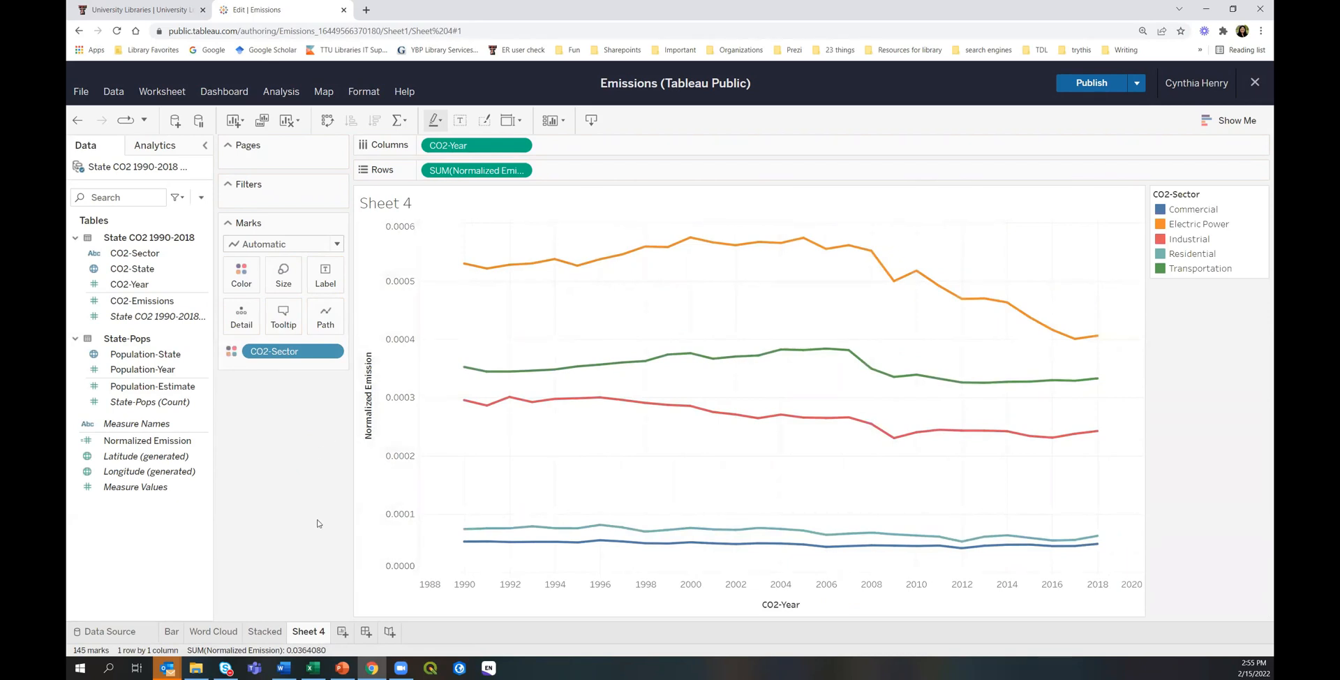
# Rename the Sheet 4 tab to 'Line'.
pyautogui.rightClick(311, 633)
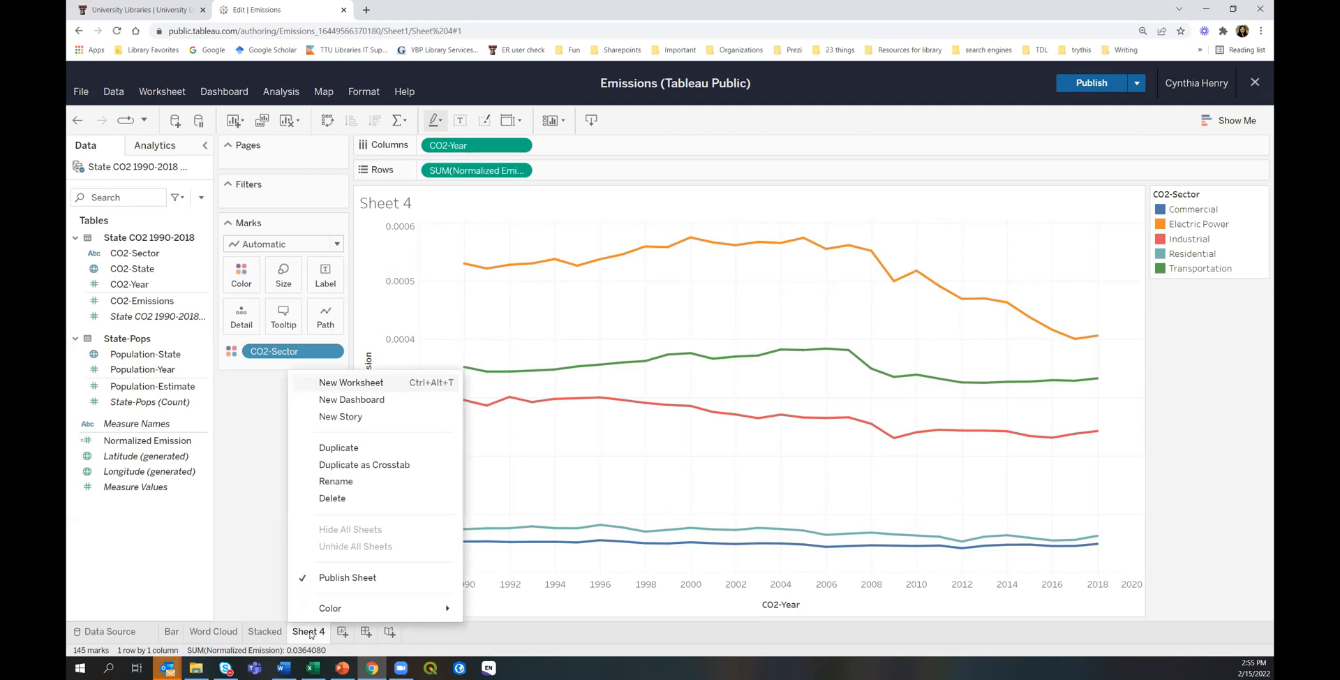
pyautogui.click(335, 481)
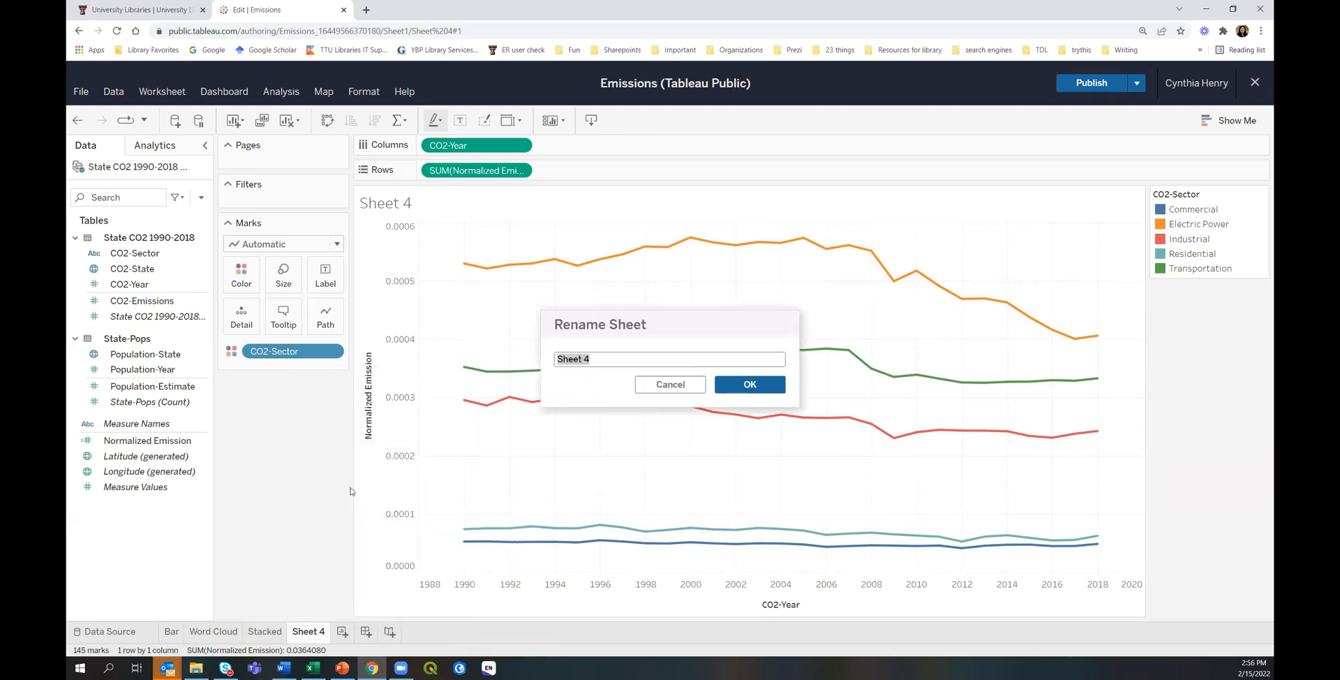
pyautogui.write('Line')
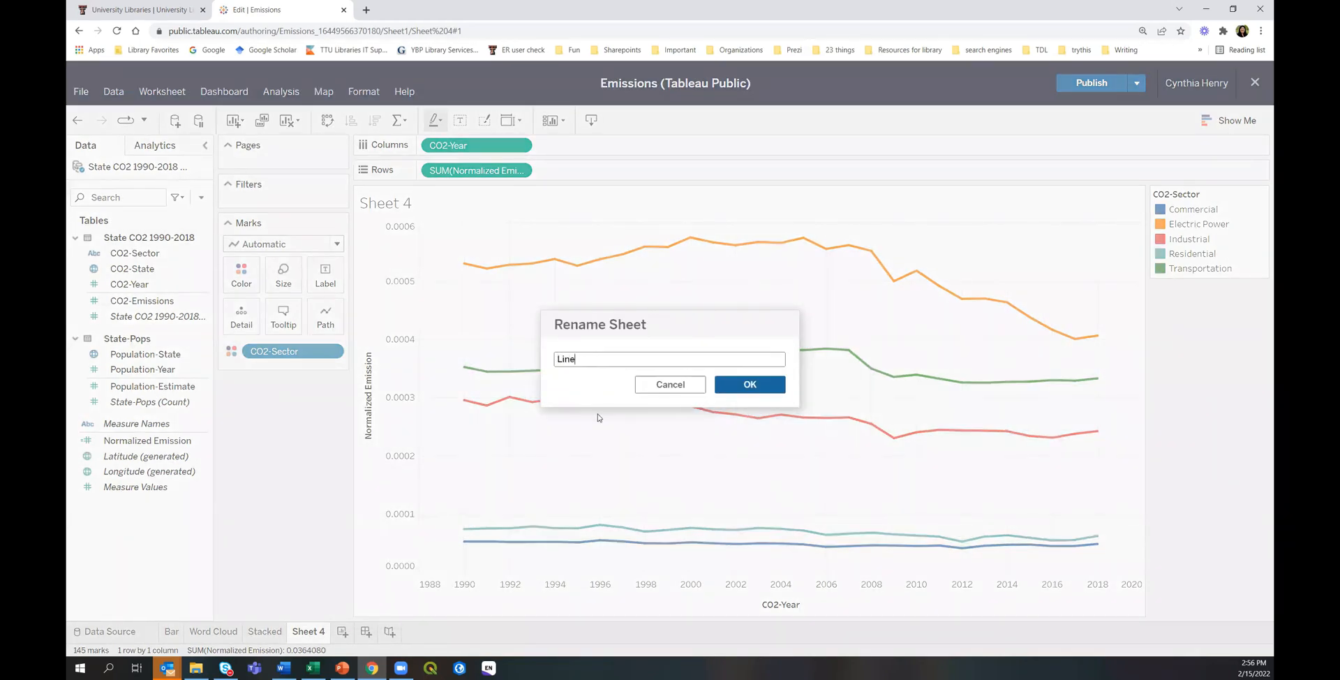
pyautogui.click(733, 383)
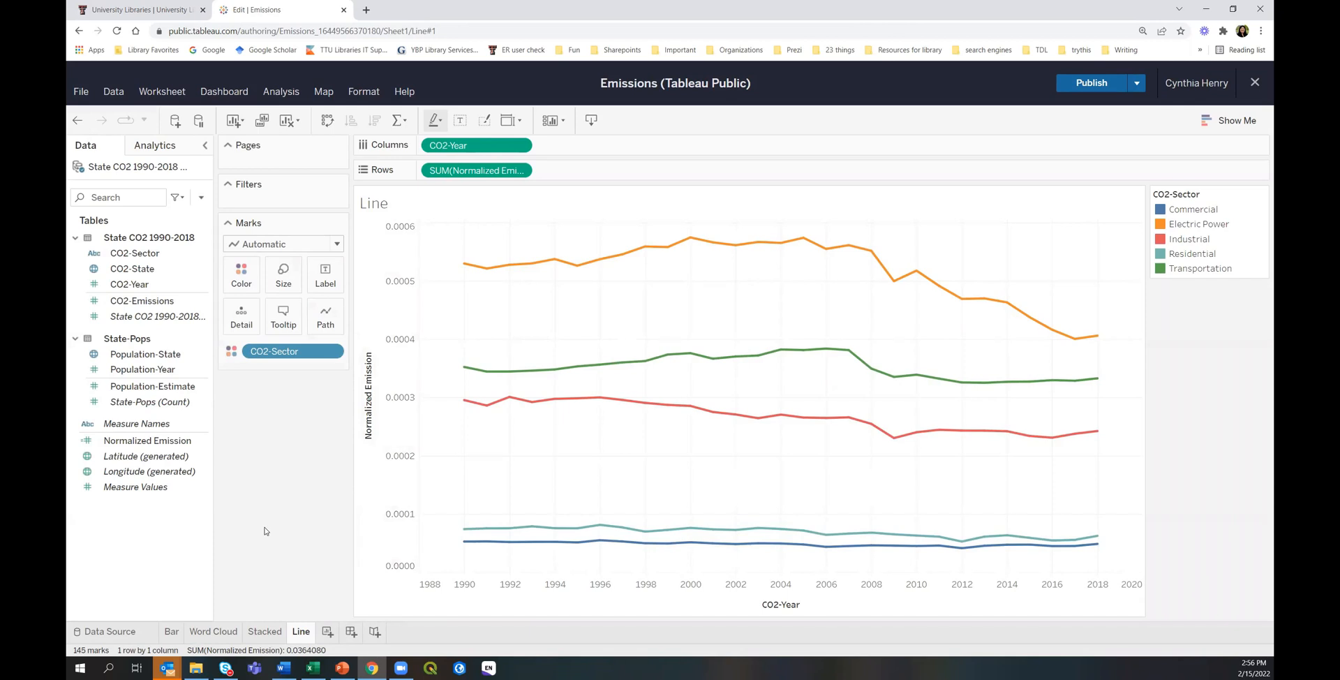
# Create a new worksheet and drop CO2-State onto the view to plot one dot per state.
pyautogui.click(328, 631)
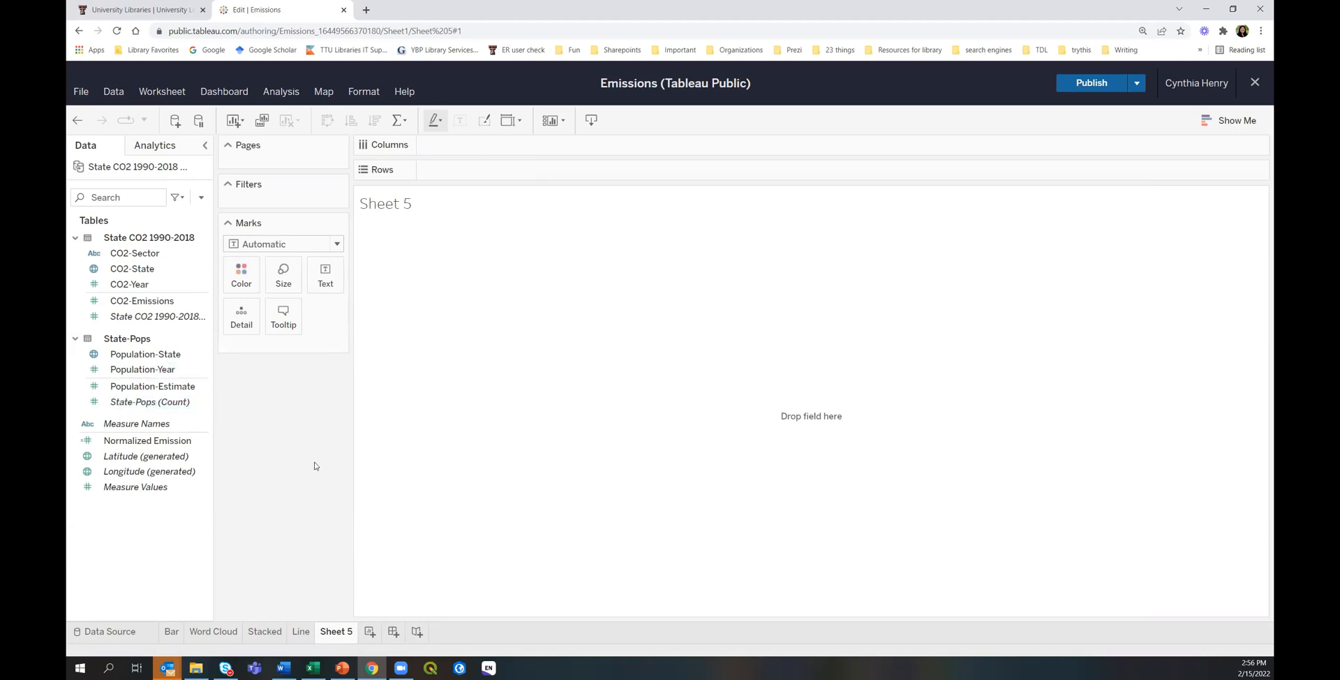
pyautogui.click(141, 271)
pyautogui.moveTo(141, 271); pyautogui.dragTo(574, 368)
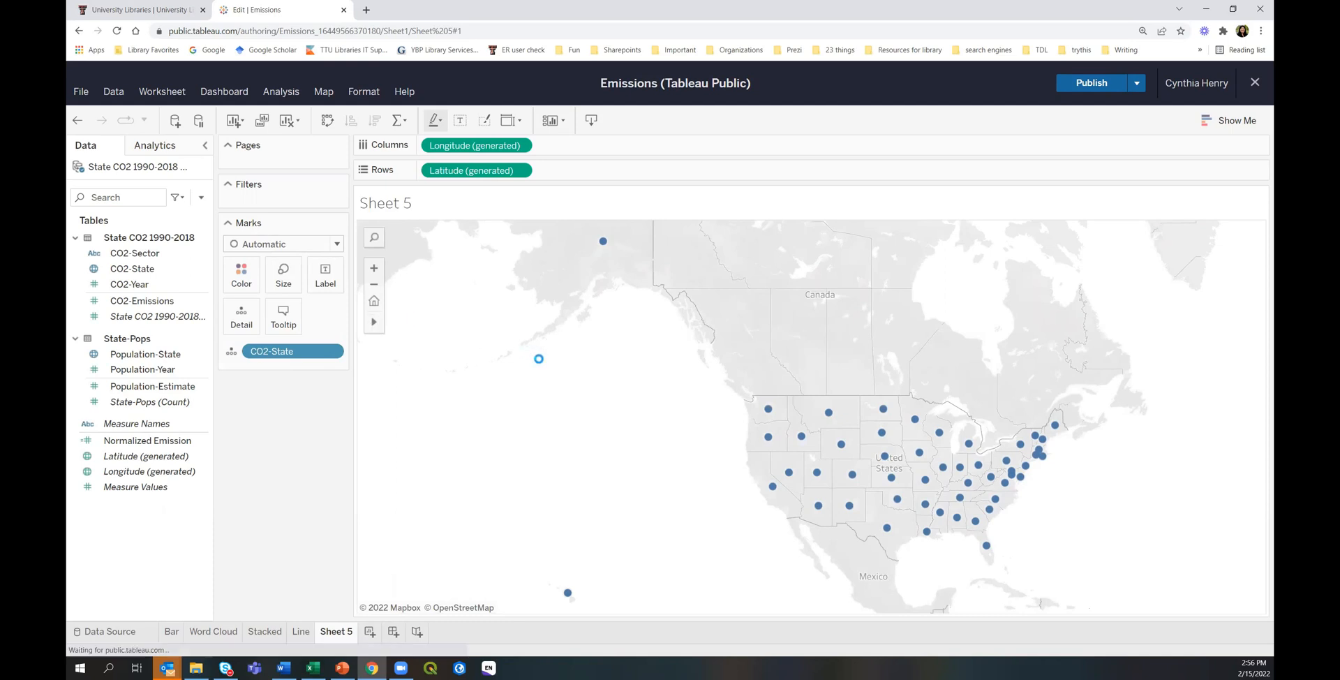
# Pan the map to centre the United States and bring up Show Me.
pyautogui.moveTo(375, 326)
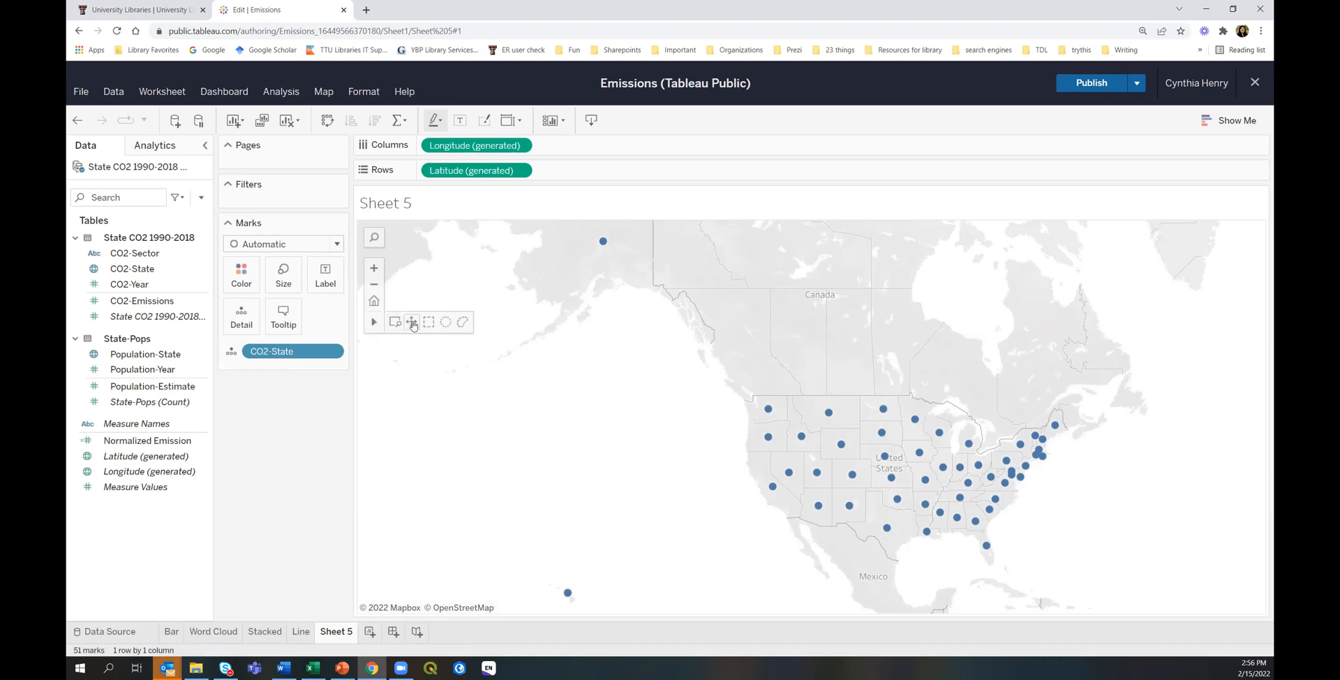
pyautogui.click(412, 323)
pyautogui.moveTo(568, 382); pyautogui.dragTo(483, 400)
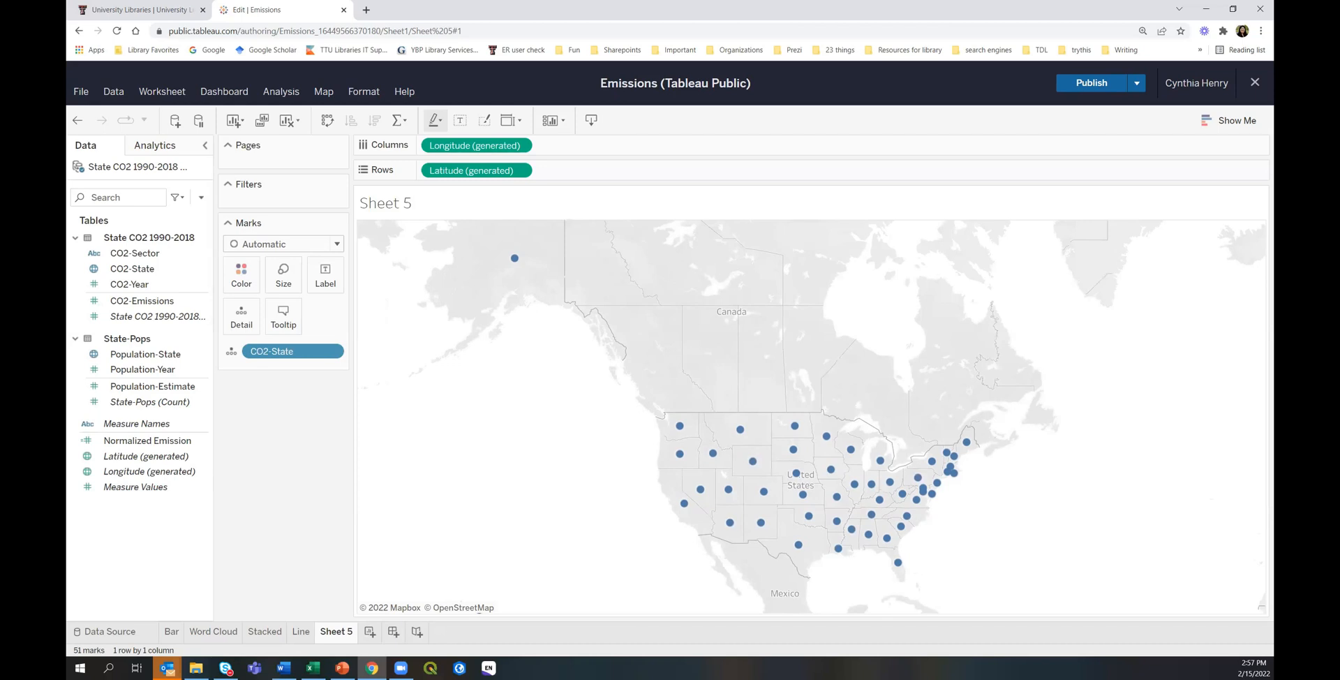
pyautogui.moveTo(800, 548)
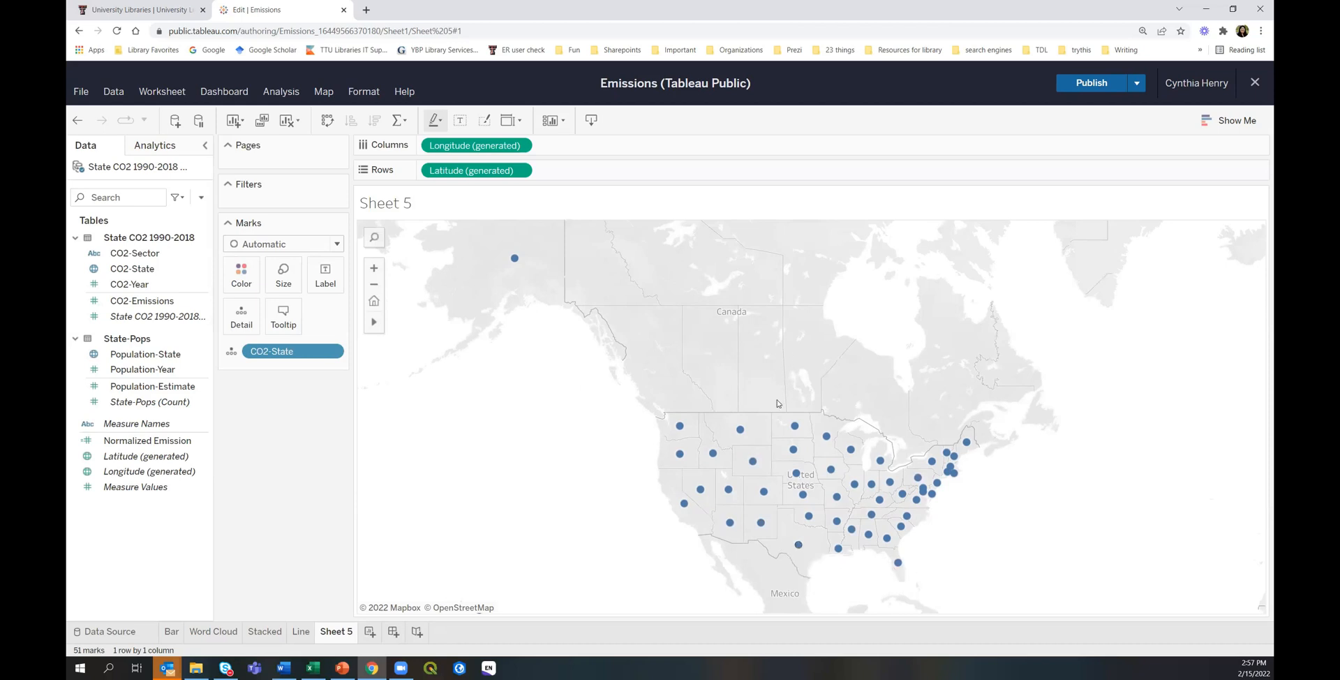
pyautogui.click(1226, 122)
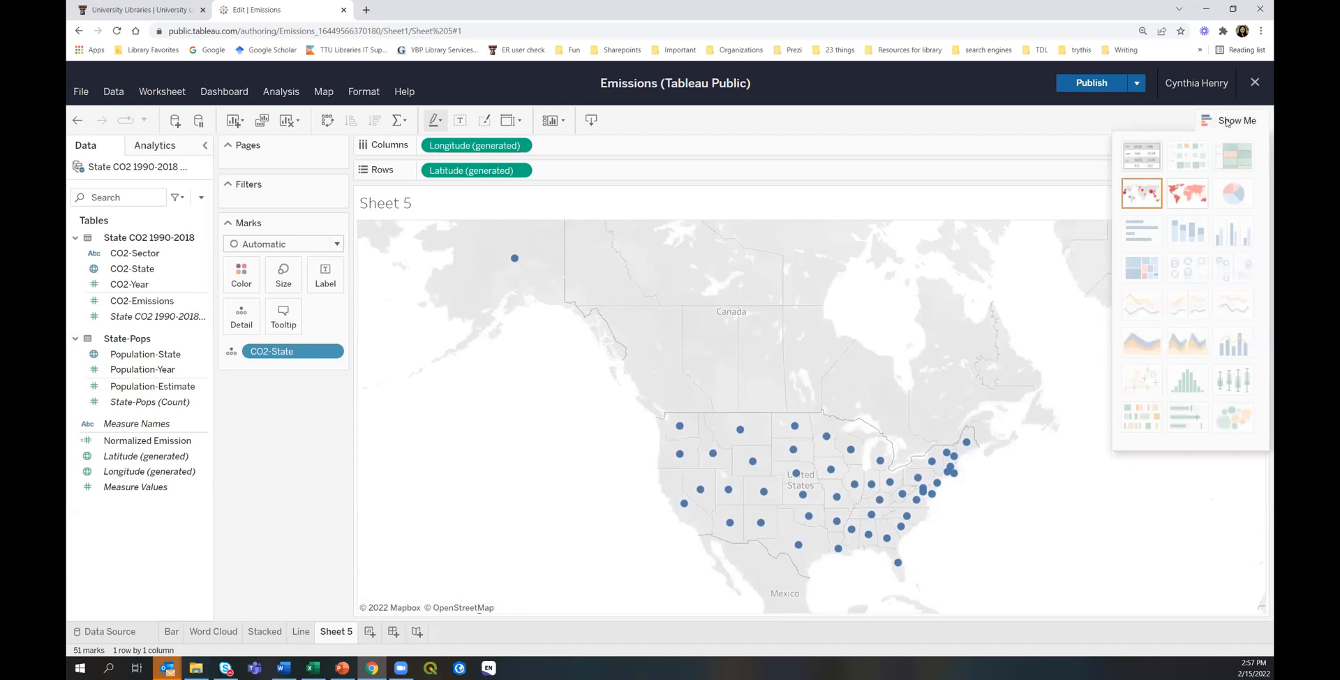
# Switch the state dots to a filled map, hide Show Me, and pan the map into place.
pyautogui.click(1188, 197)
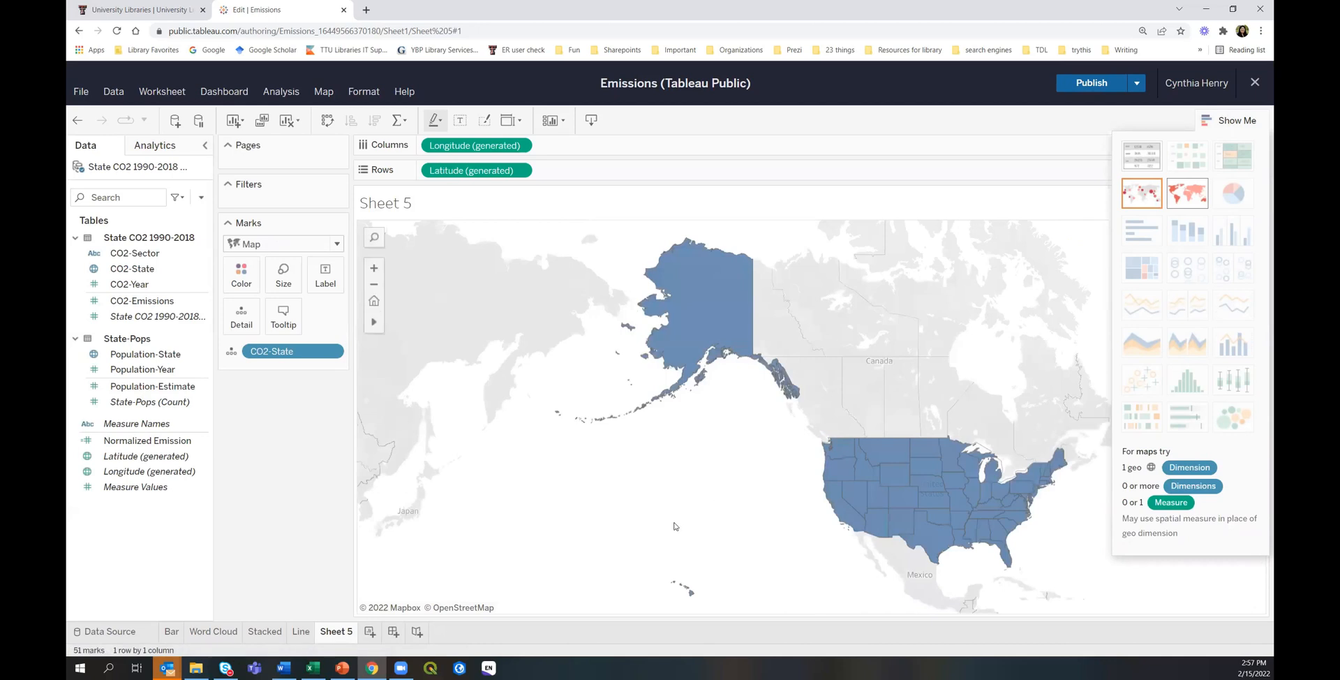
pyautogui.click(1237, 122)
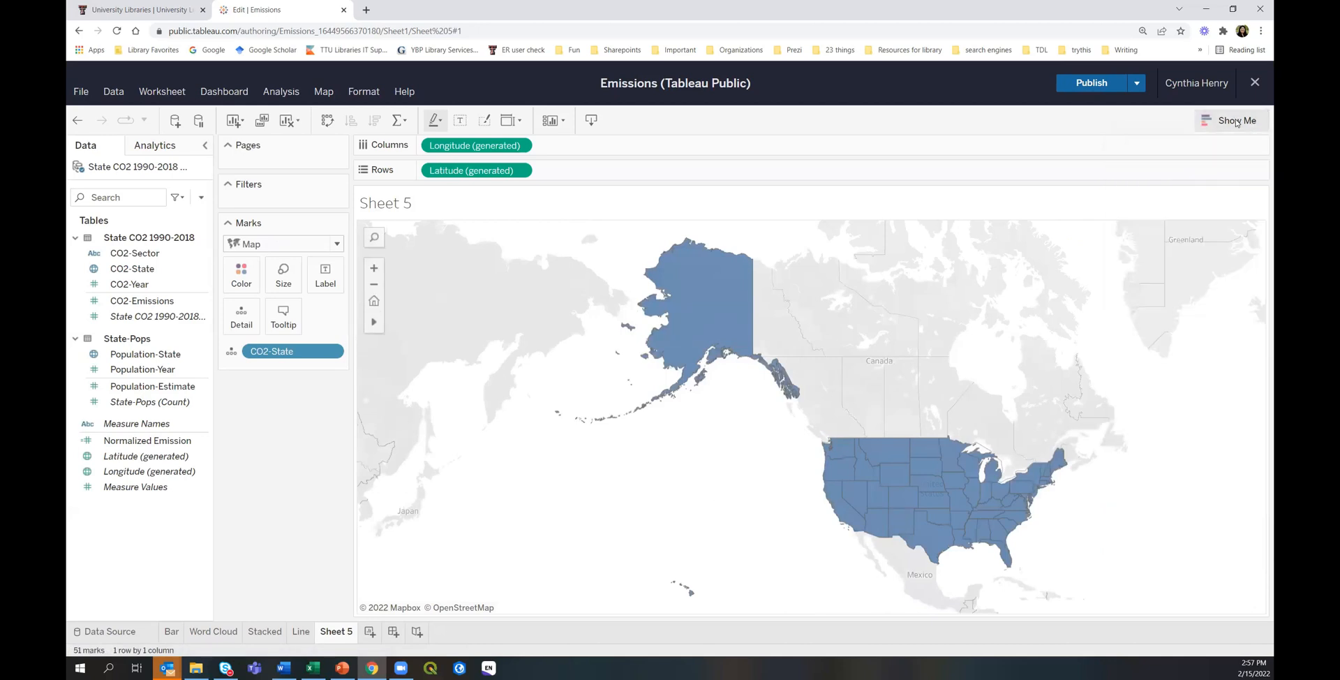
pyautogui.click(410, 323)
pyautogui.moveTo(533, 378); pyautogui.dragTo(419, 371)
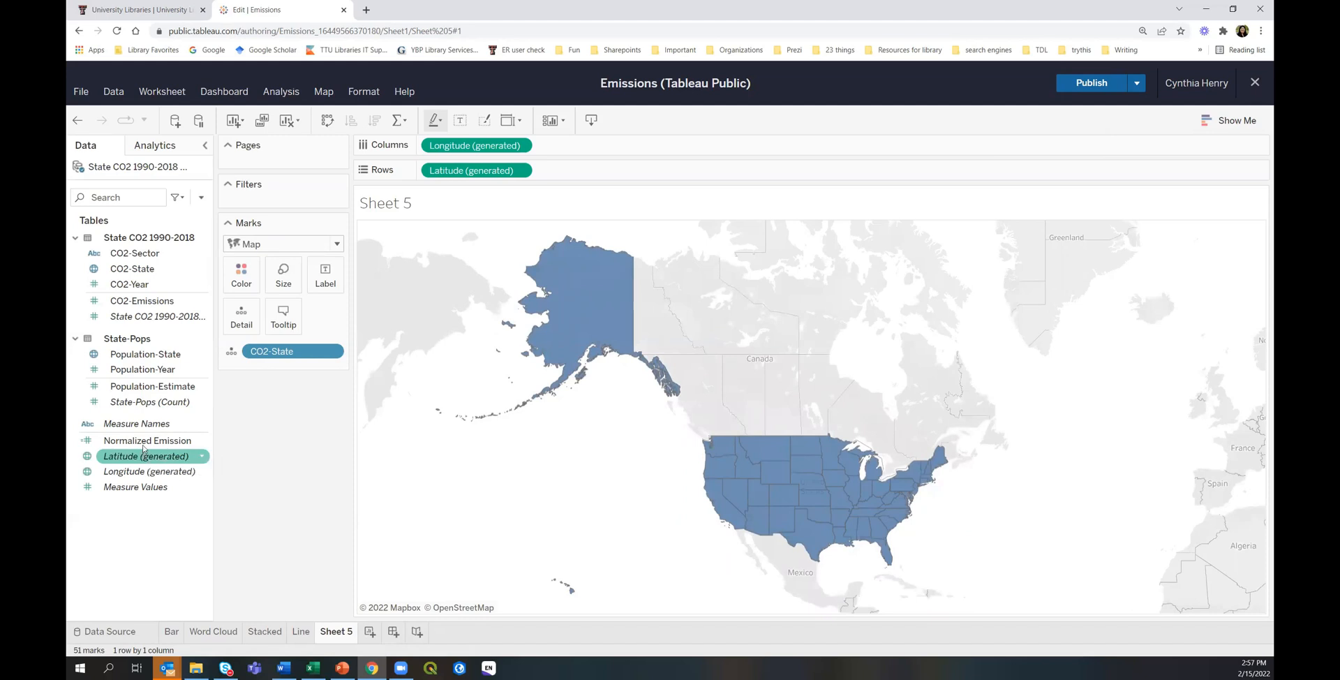
# Put Normalized Emission on Color so states shade from 0.000184 to 0.003524.
pyautogui.moveTo(141, 441); pyautogui.dragTo(244, 279)
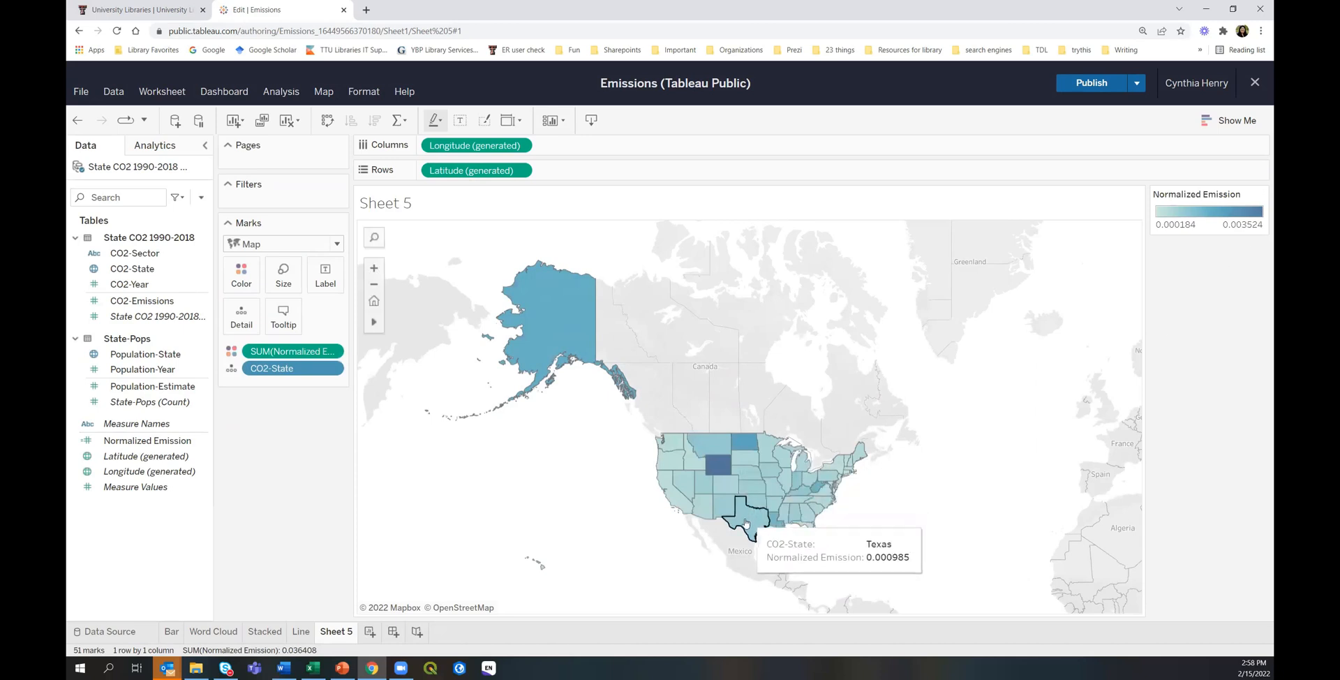
pyautogui.moveTo(719, 469)
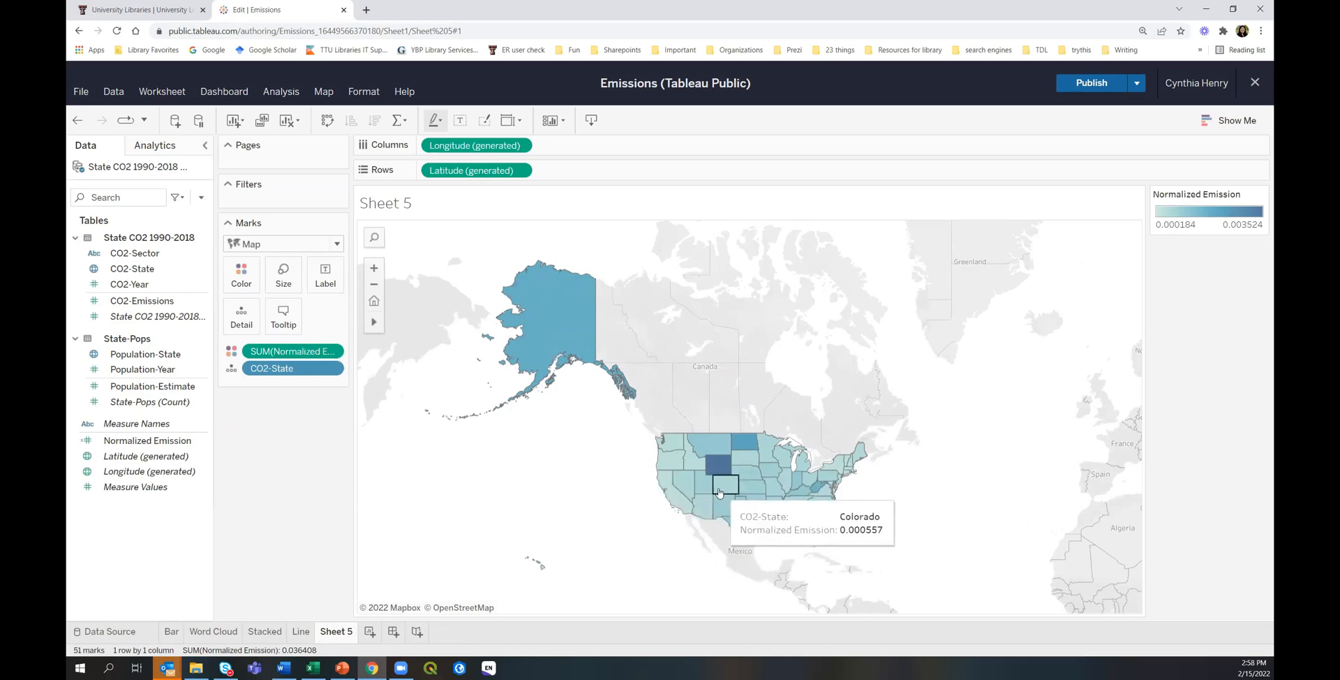
pyautogui.moveTo(684, 498)
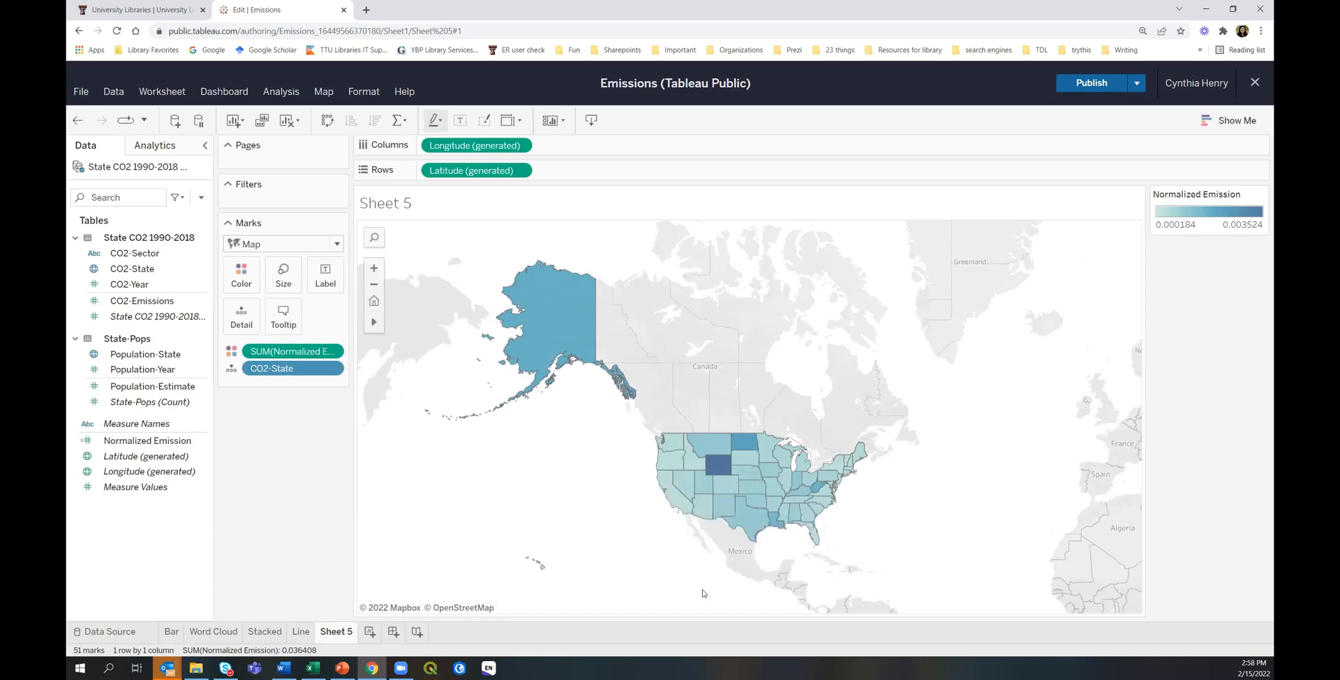
pyautogui.moveTo(749, 529)
pyautogui.moveTo(756, 486)
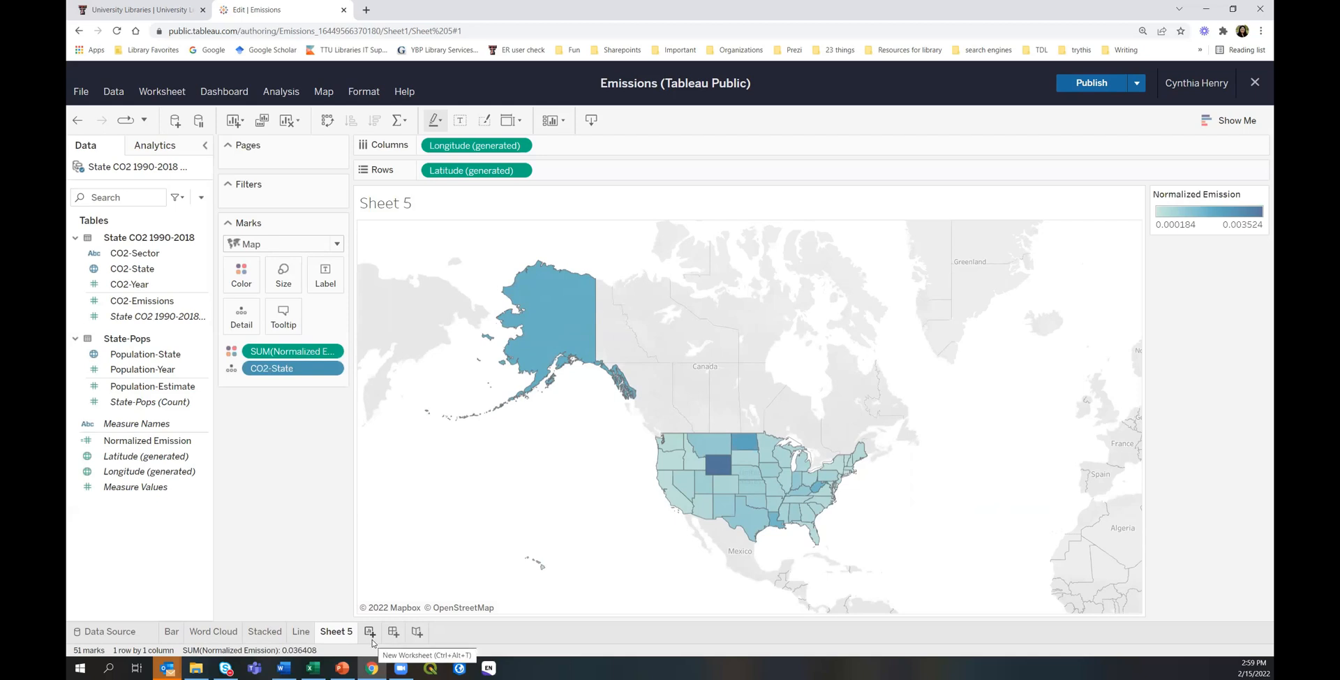
# Rename the Sheet 5 tab to 'Map'.
pyautogui.rightClick(335, 637)
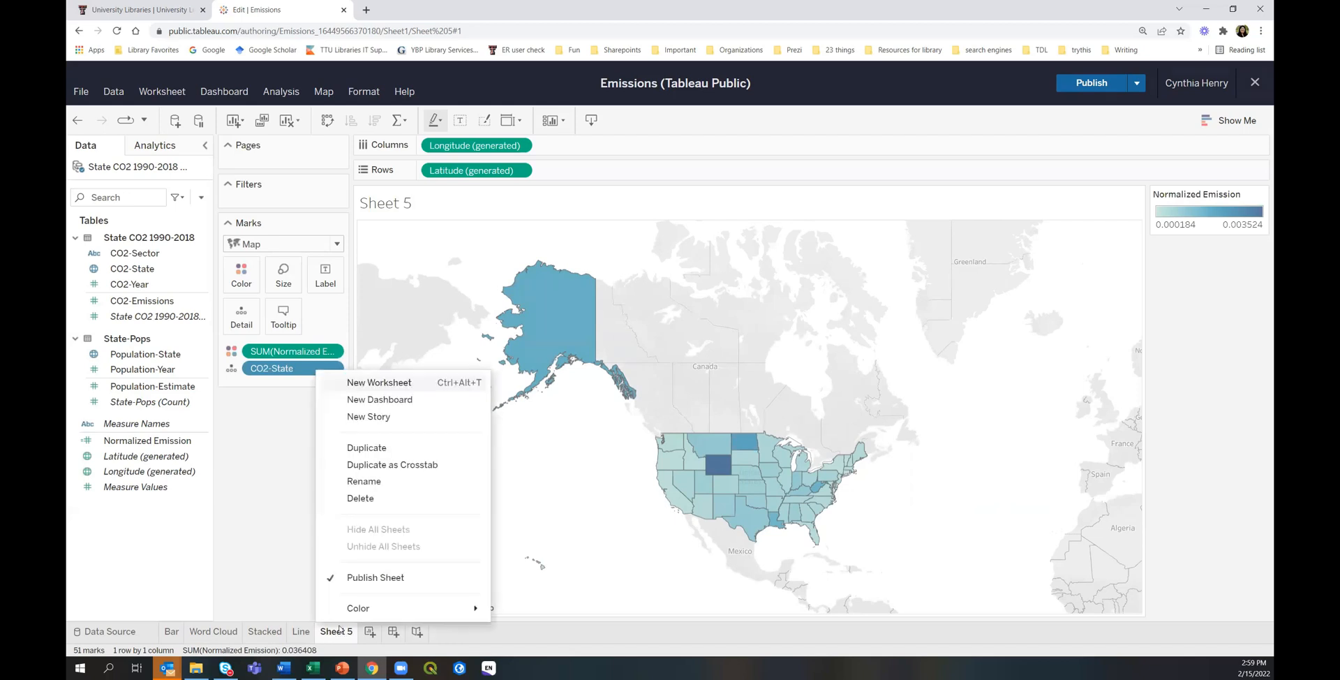
pyautogui.click(367, 488)
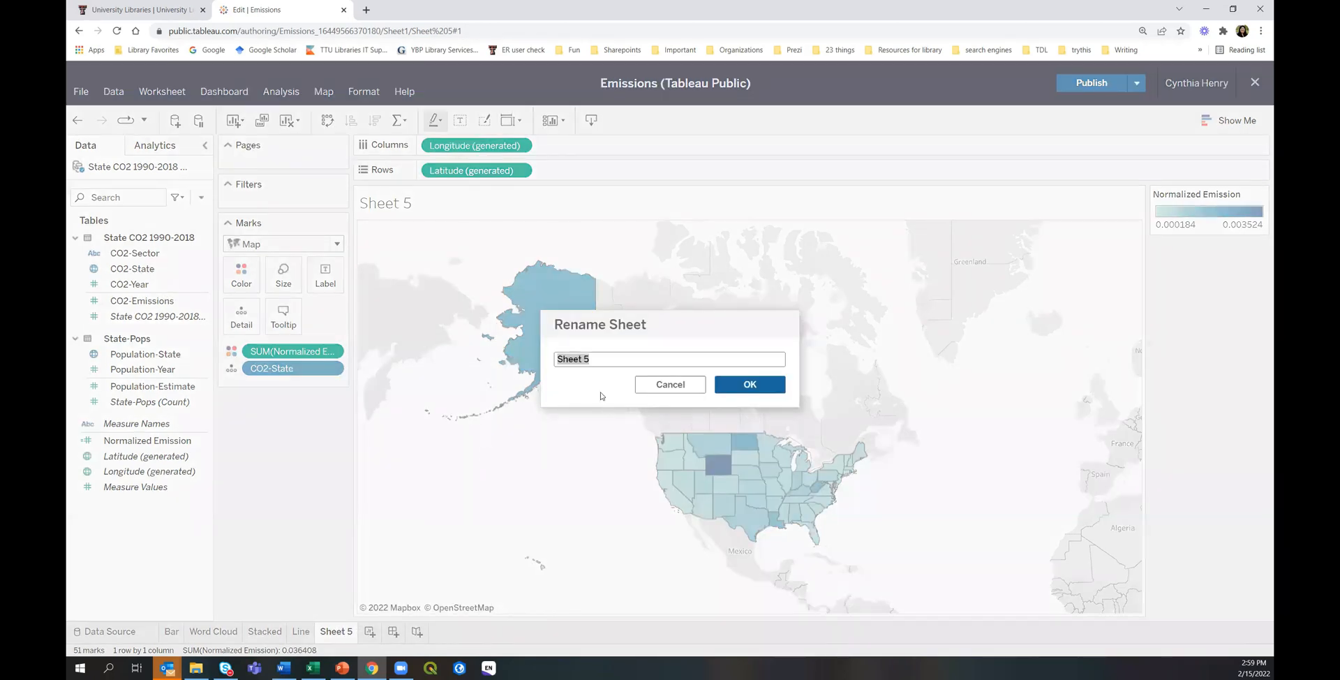
pyautogui.write('Map')
pyautogui.press('Return')
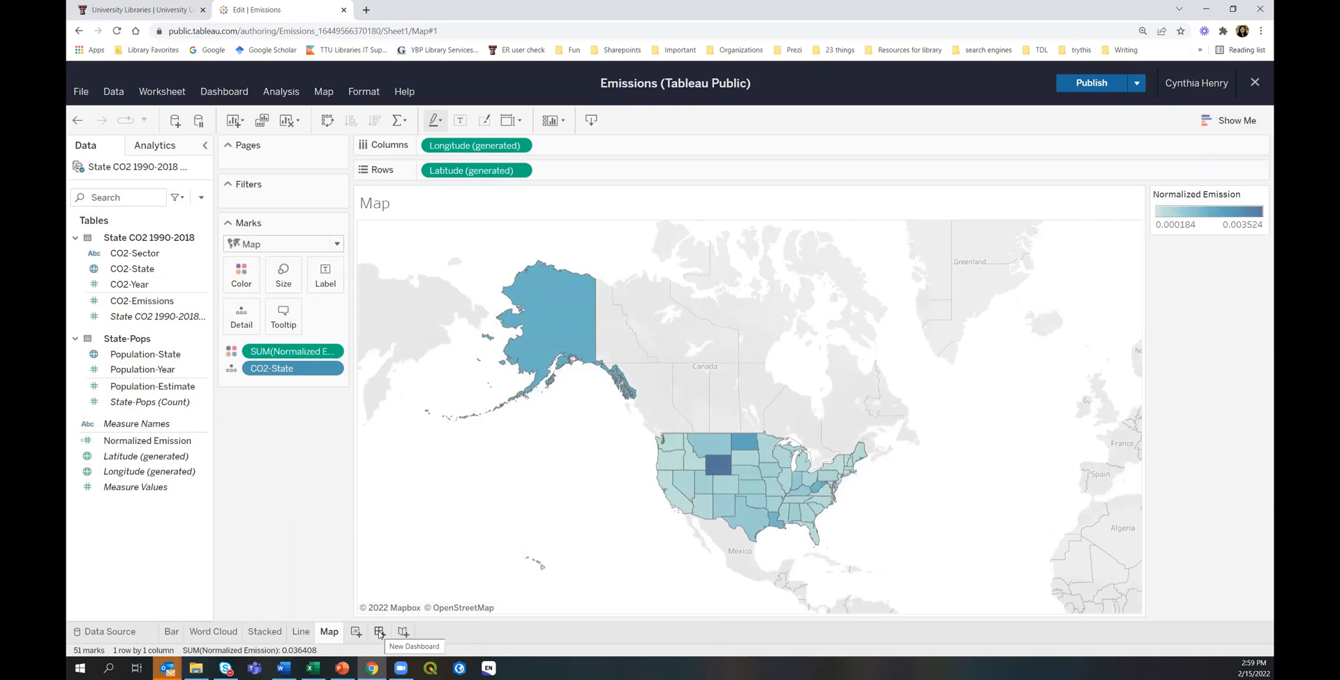
# Create a new dashboard and set its size to Automatic.
pyautogui.click(380, 631)
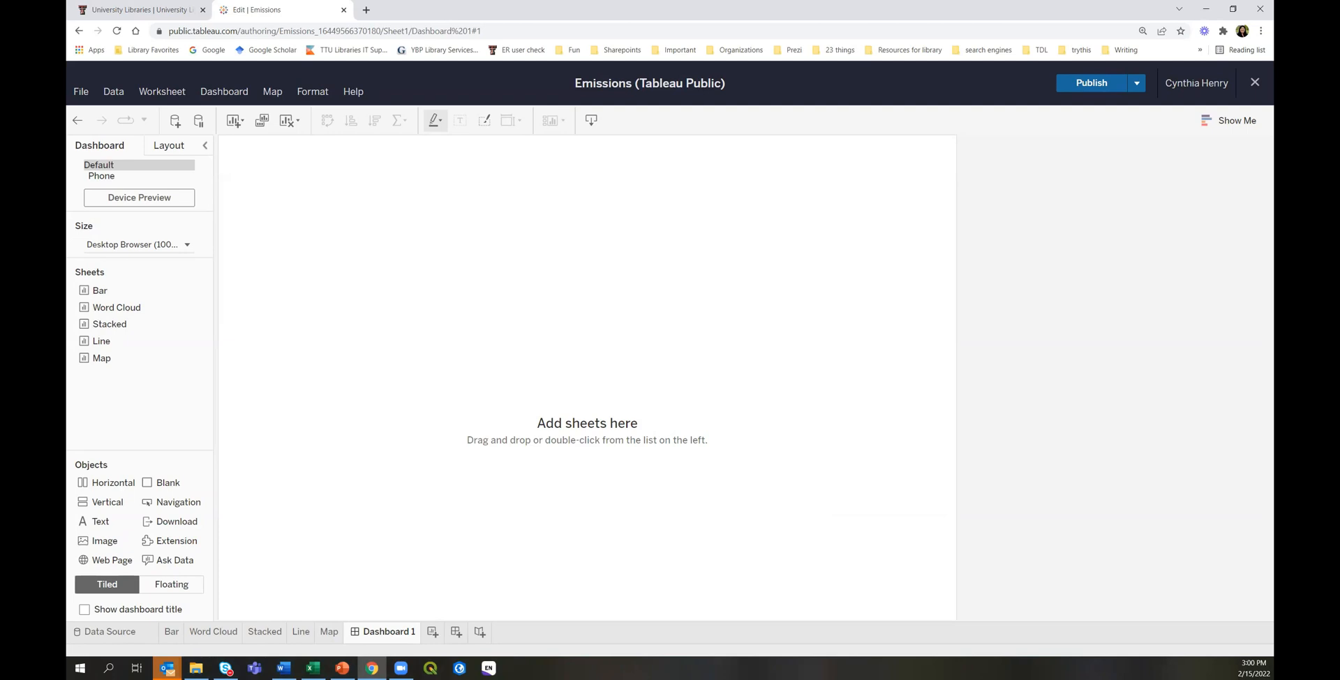
pyautogui.click(129, 244)
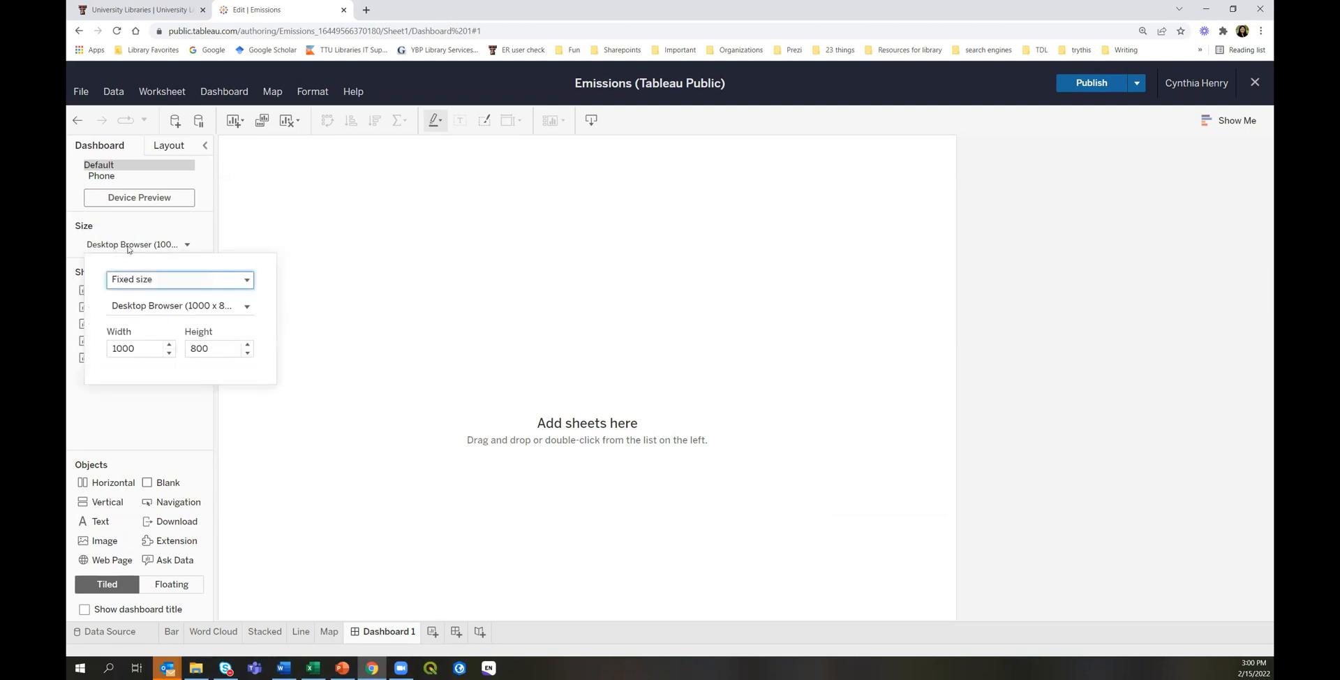
pyautogui.click(155, 281)
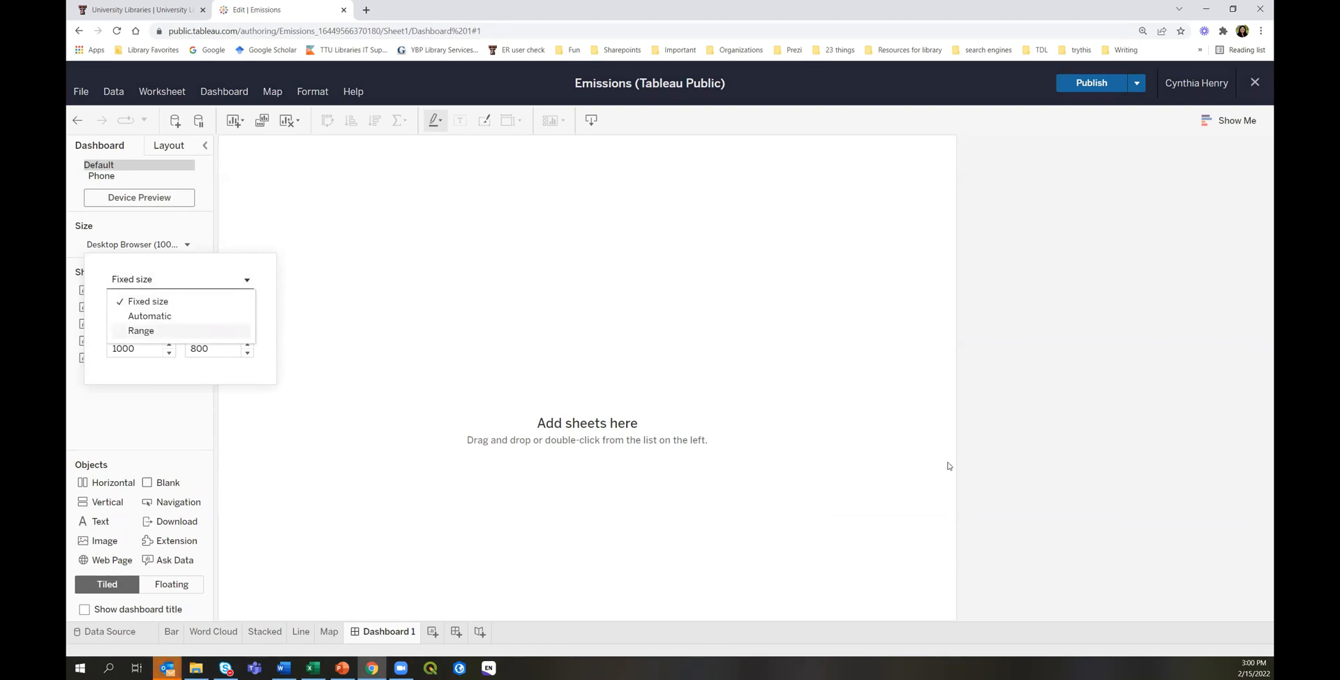
pyautogui.click(149, 316)
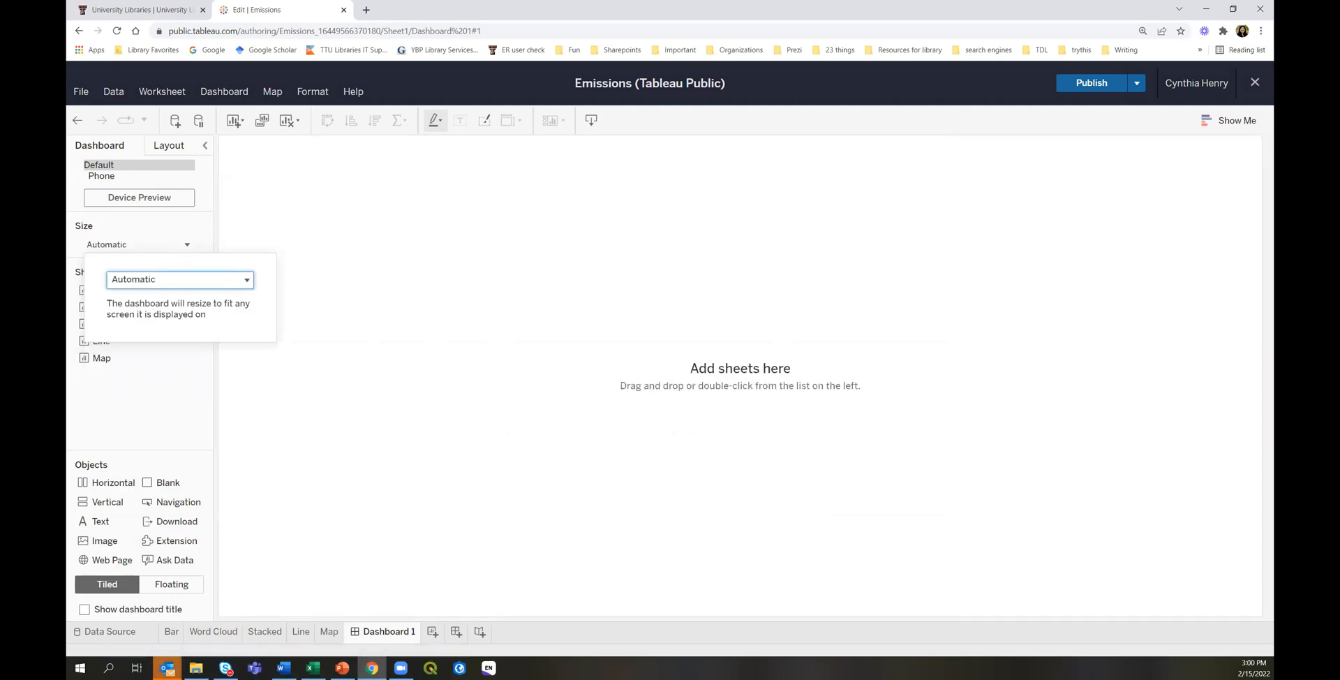
pyautogui.click(160, 380)
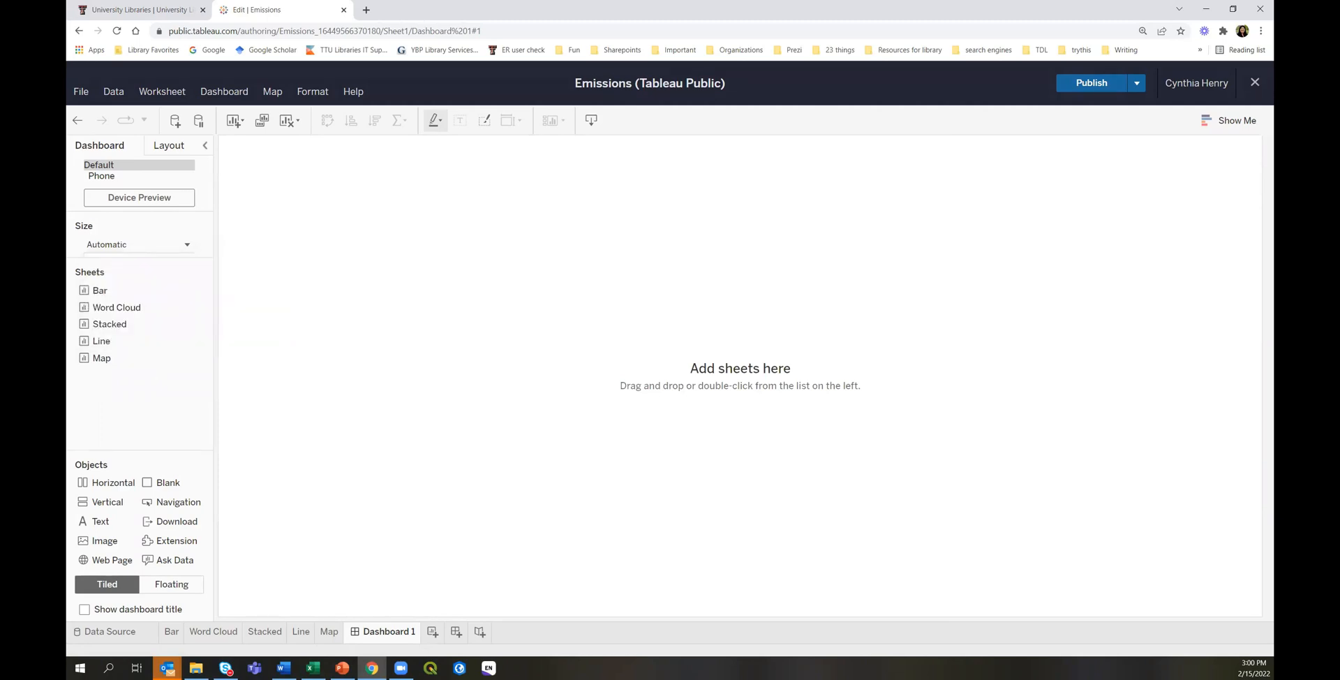
# Browse the Fixed size presets, then return the dashboard size to Automatic.
pyautogui.click(140, 248)
pyautogui.click(155, 281)
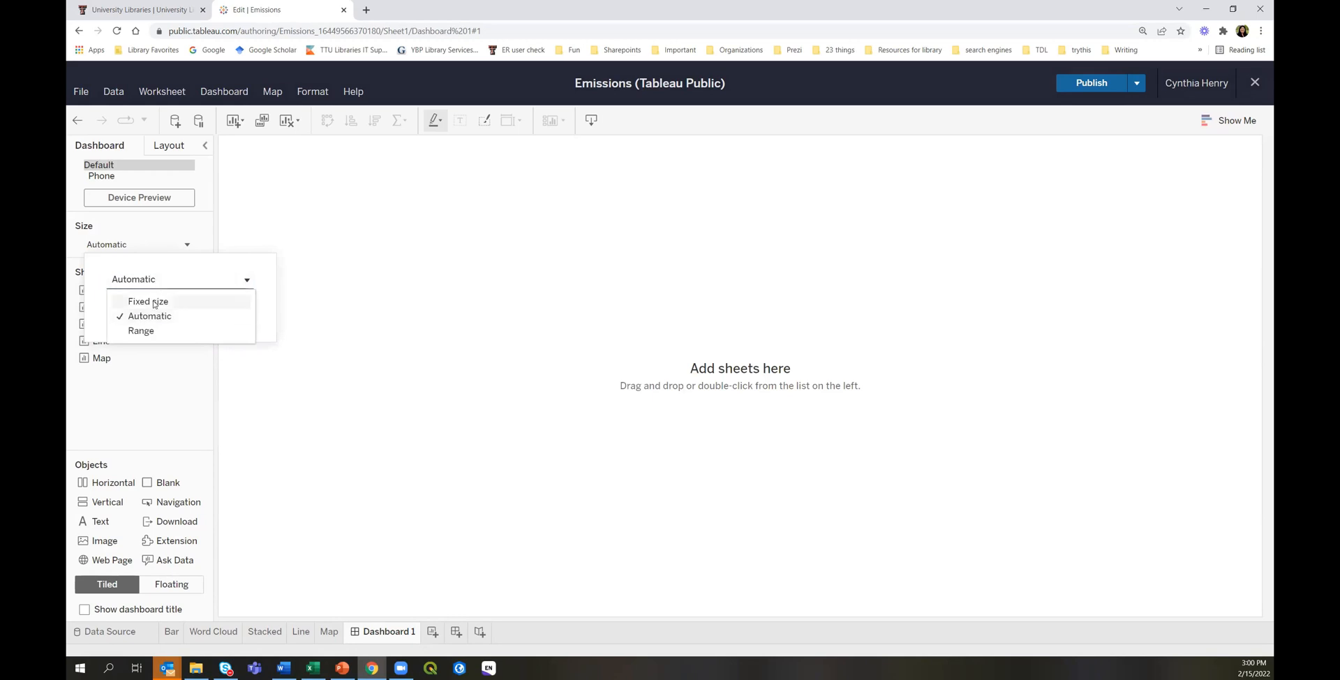
pyautogui.click(154, 303)
pyautogui.click(150, 307)
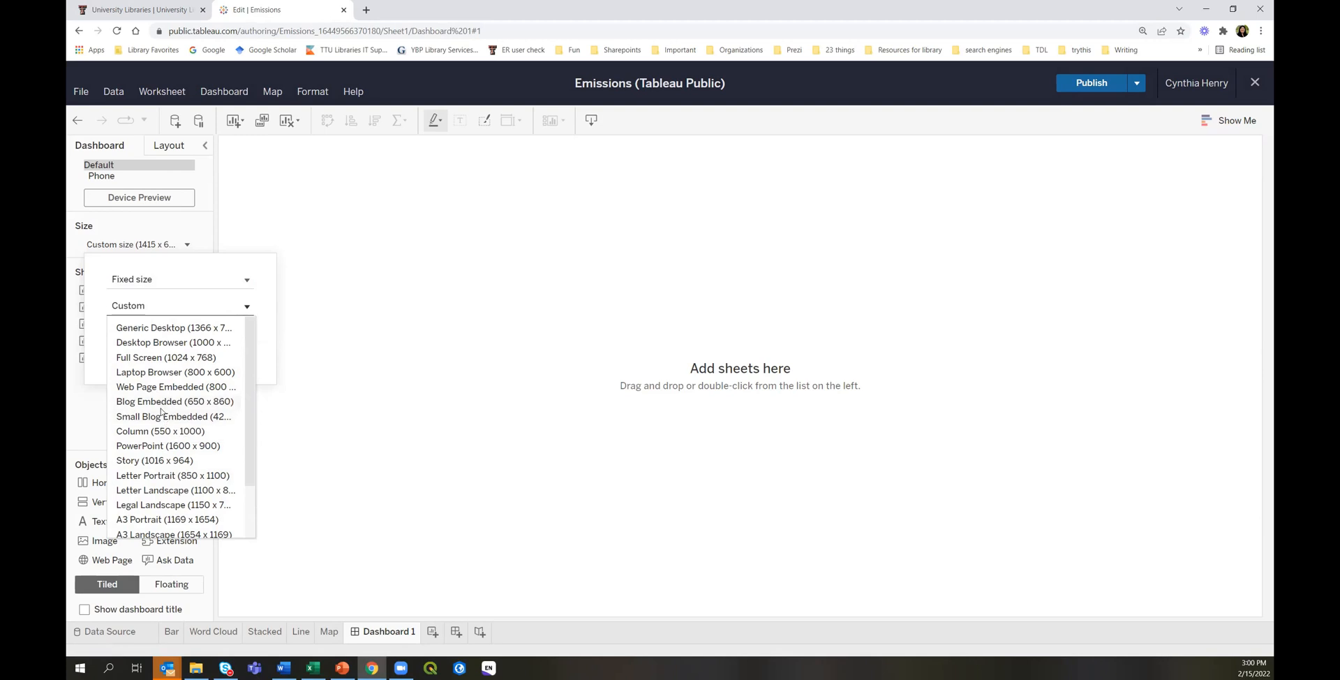
pyautogui.scroll(-2, 162, 406)
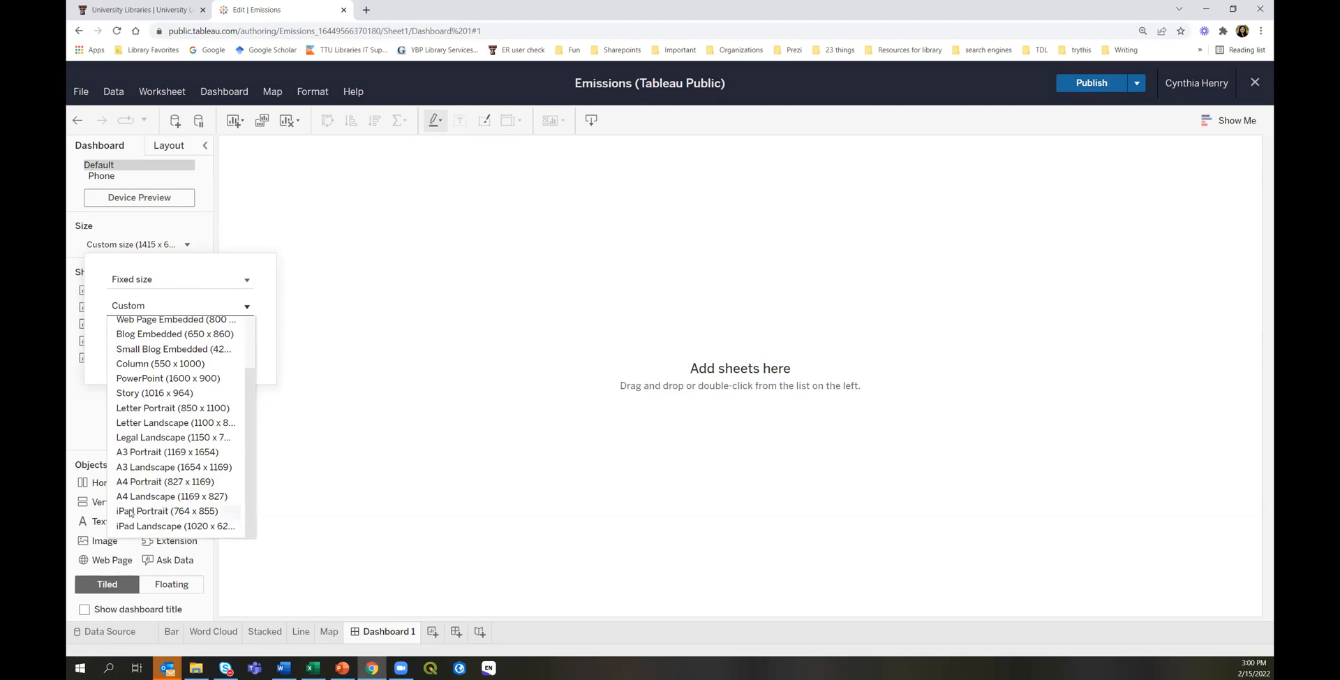
pyautogui.scroll(3, 136, 511)
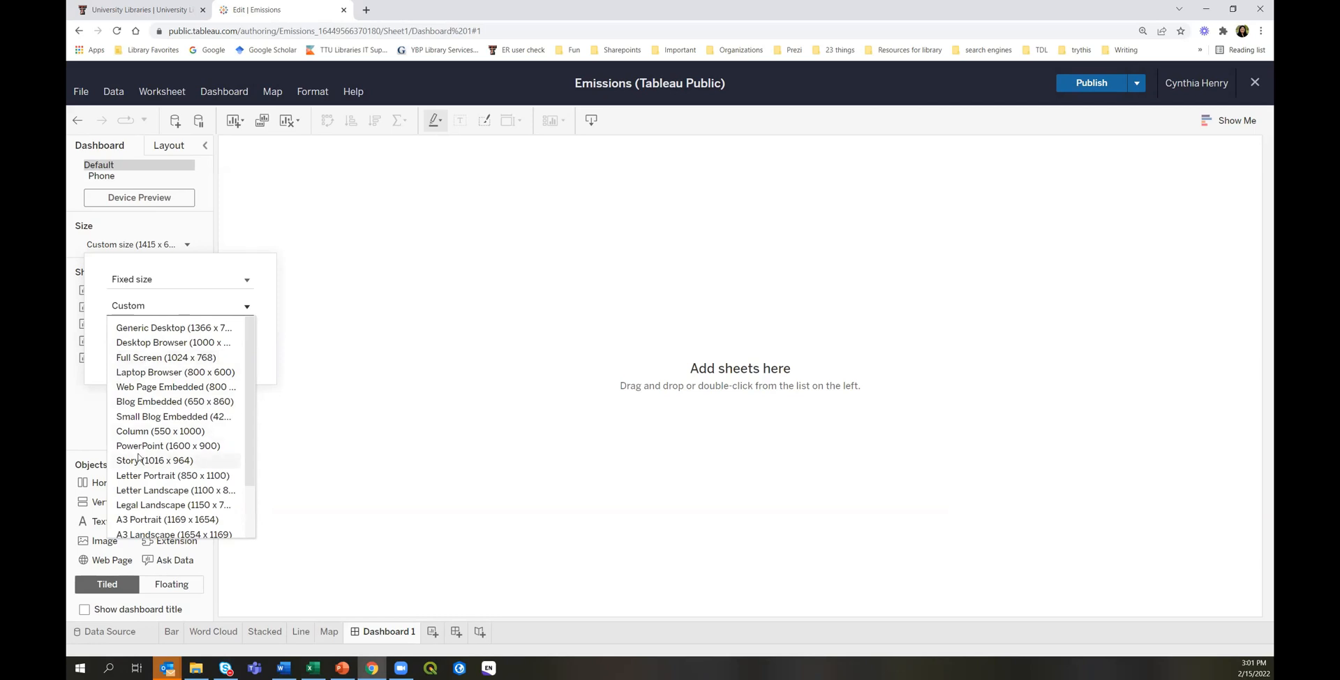
pyautogui.click(122, 285)
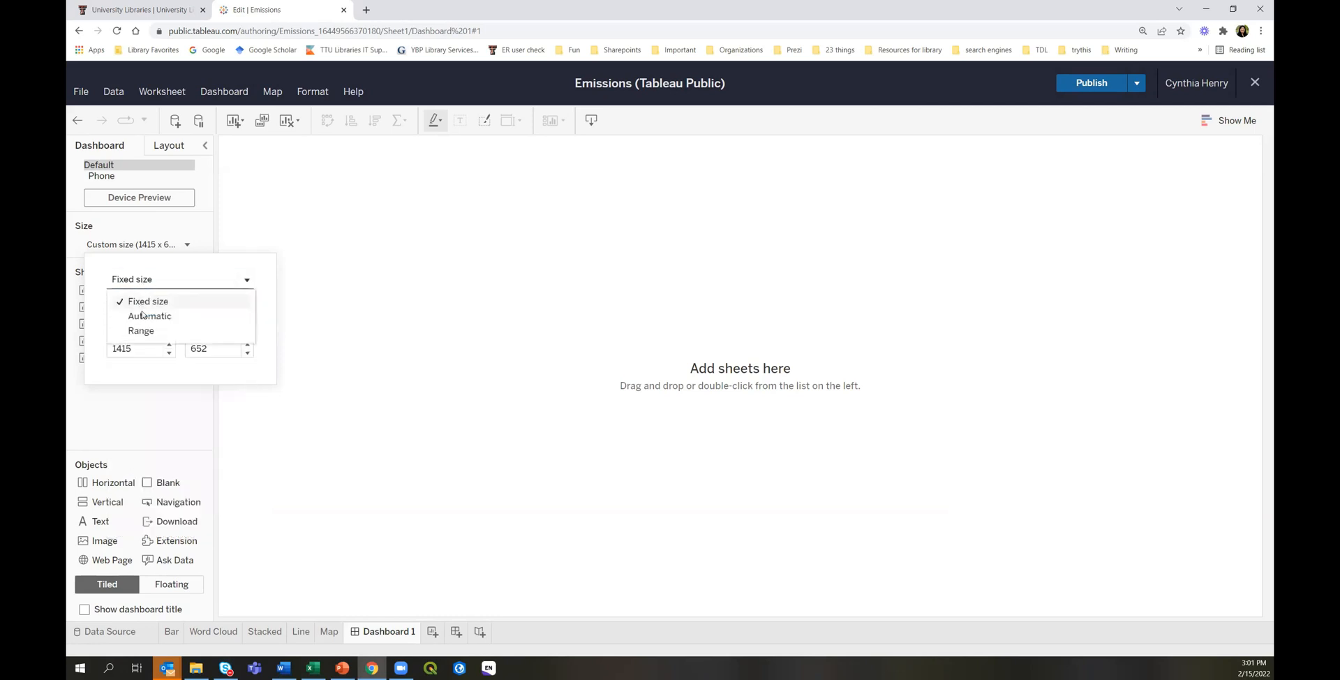
pyautogui.click(144, 316)
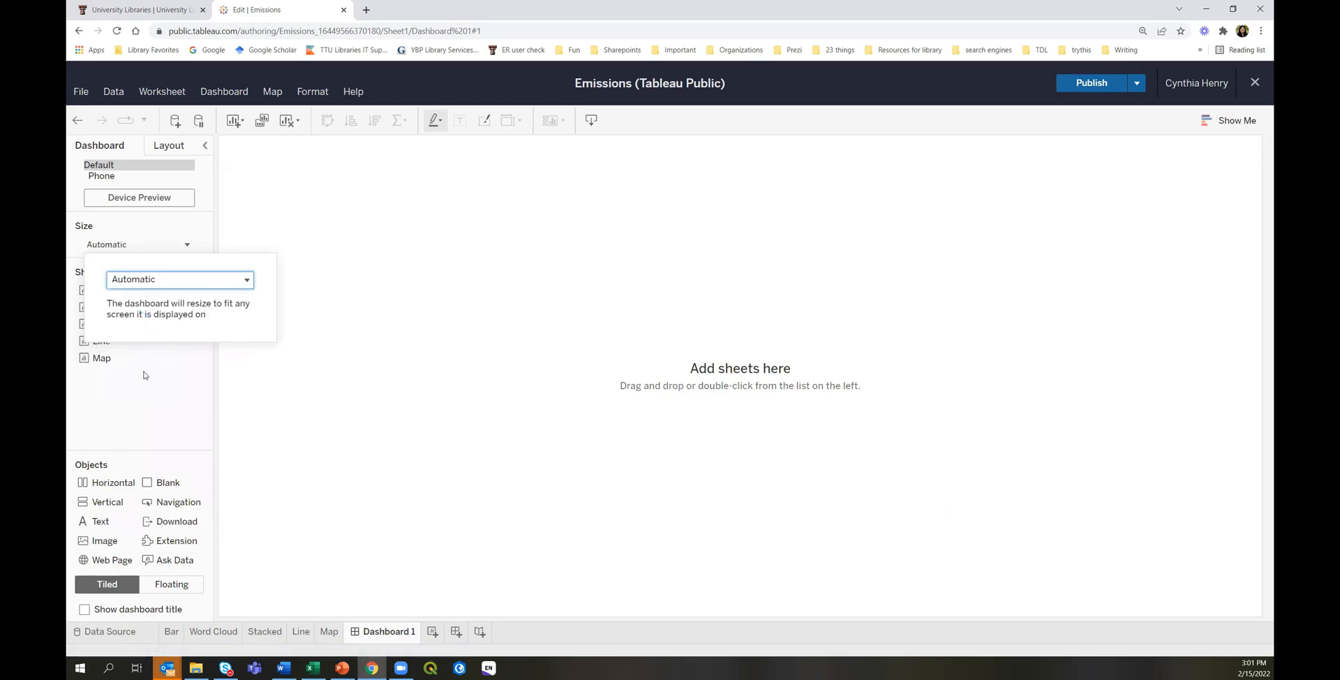
pyautogui.click(165, 404)
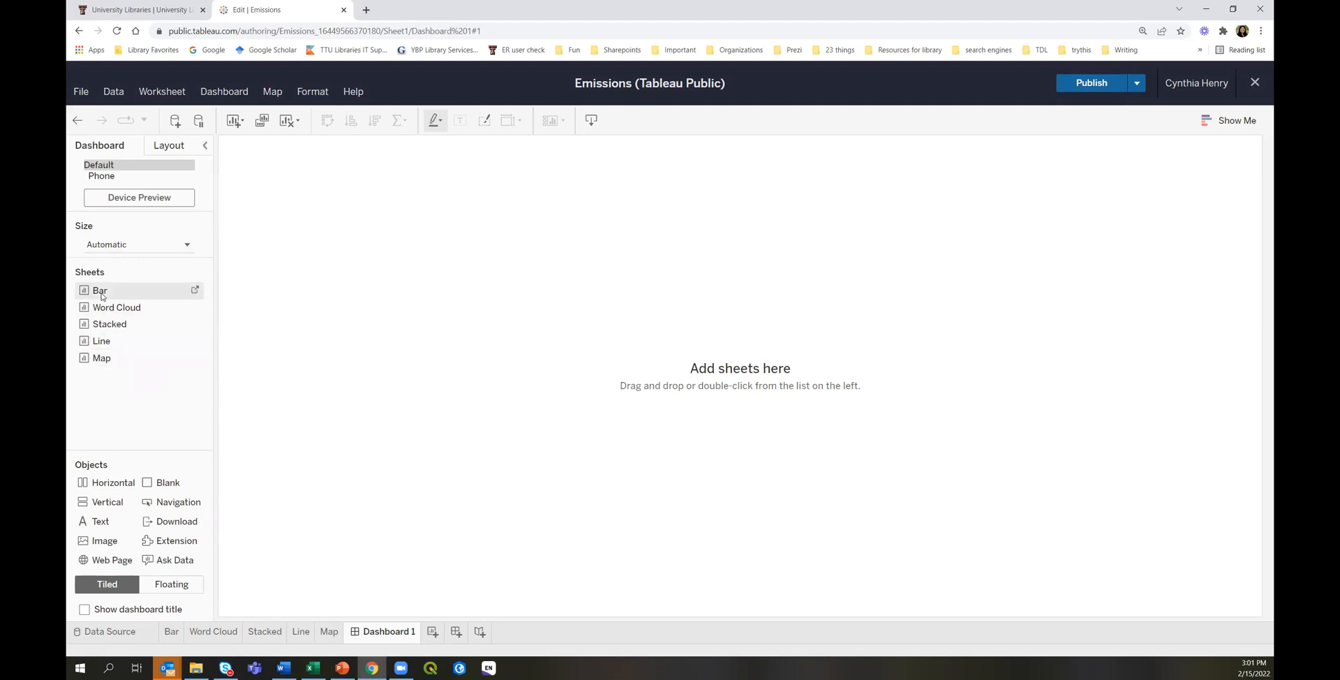
# Place Bar on top, Map below it, Line beside Bar, and widen Bar against Line.
pyautogui.moveTo(103, 293); pyautogui.dragTo(375, 335)
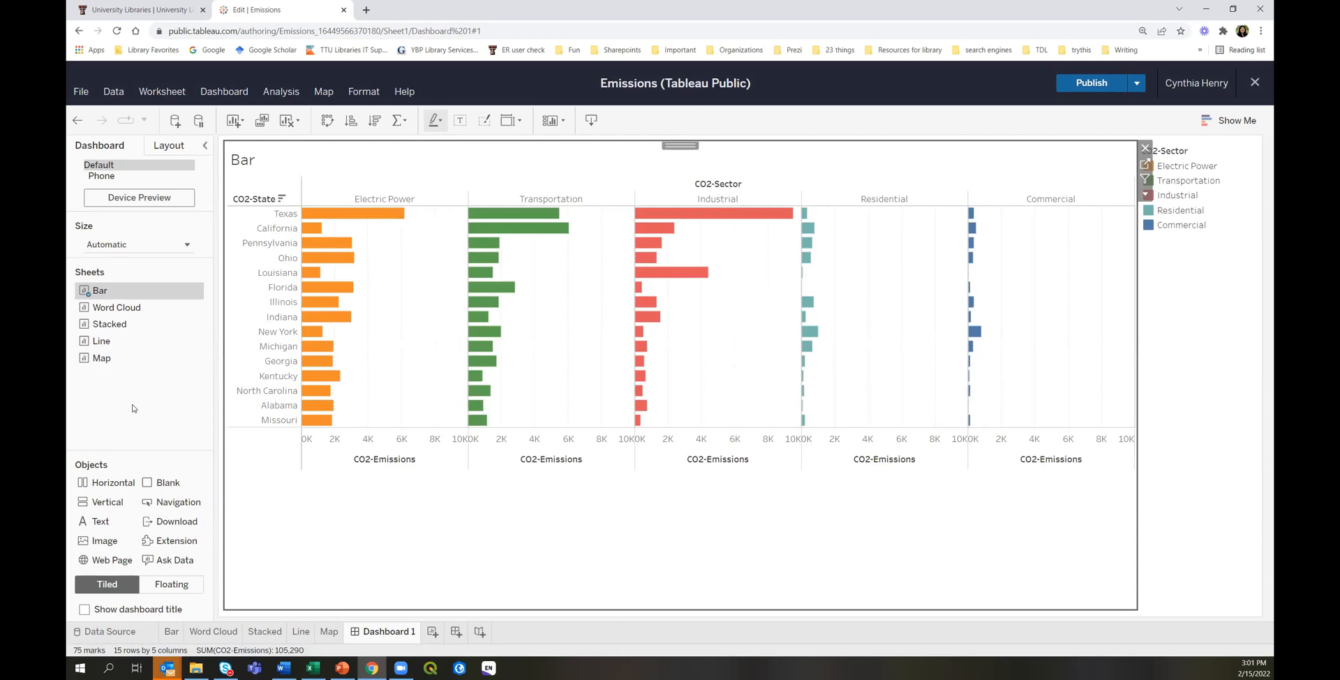
pyautogui.moveTo(101, 359)
pyautogui.mouseDown()
pyautogui.moveTo(210, 363)
pyautogui.moveTo(489, 419)
pyautogui.moveTo(603, 474)
pyautogui.mouseUp()
pyautogui.moveTo(591, 434)
pyautogui.mouseDown()
pyautogui.moveTo(555, 309)
pyautogui.moveTo(539, 374)
pyautogui.moveTo(818, 377)
pyautogui.moveTo(603, 497)
pyautogui.moveTo(584, 315)
pyautogui.moveTo(562, 391)
pyautogui.moveTo(577, 459)
pyautogui.mouseUp()
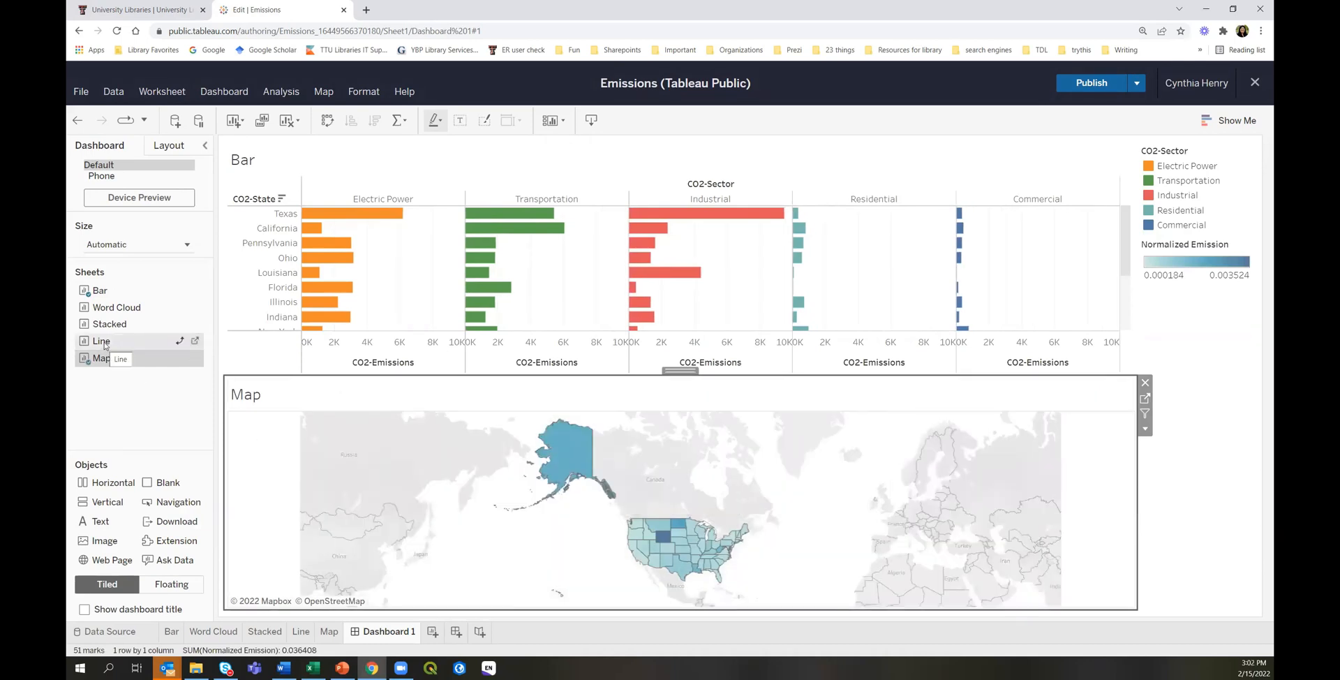
pyautogui.moveTo(104, 346); pyautogui.dragTo(1060, 270)
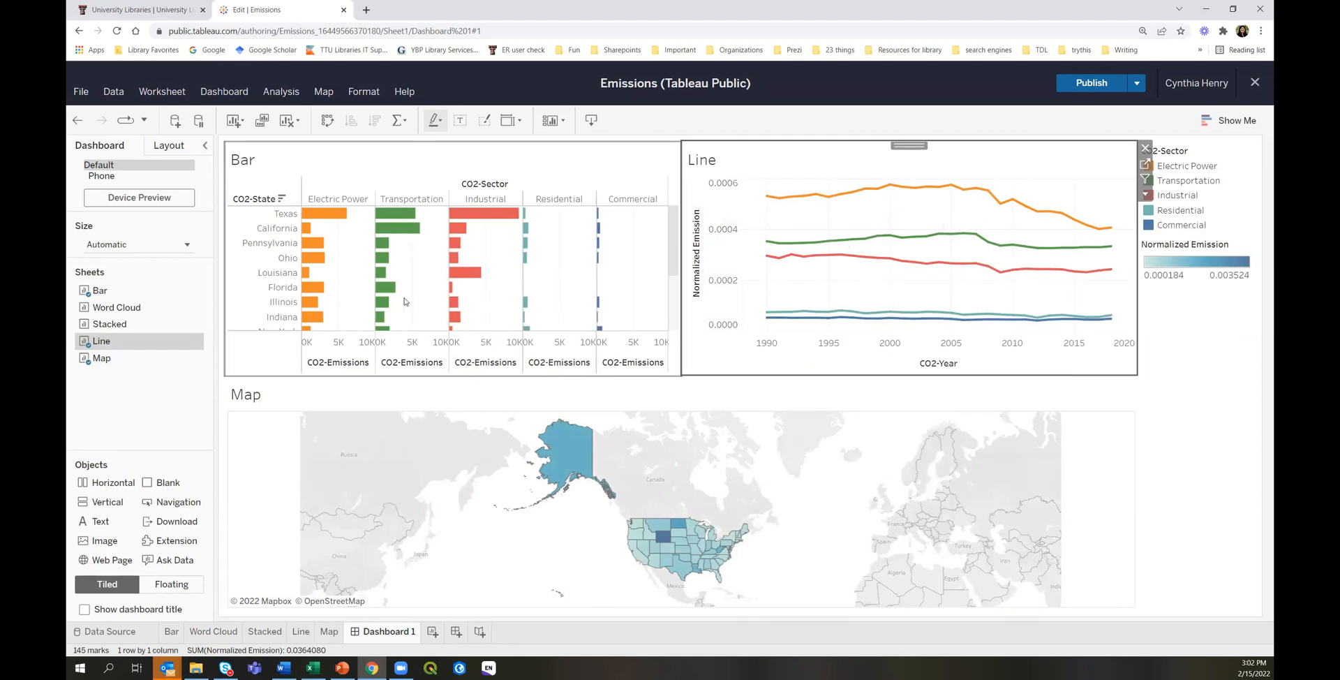
pyautogui.moveTo(681, 181); pyautogui.dragTo(727, 185)
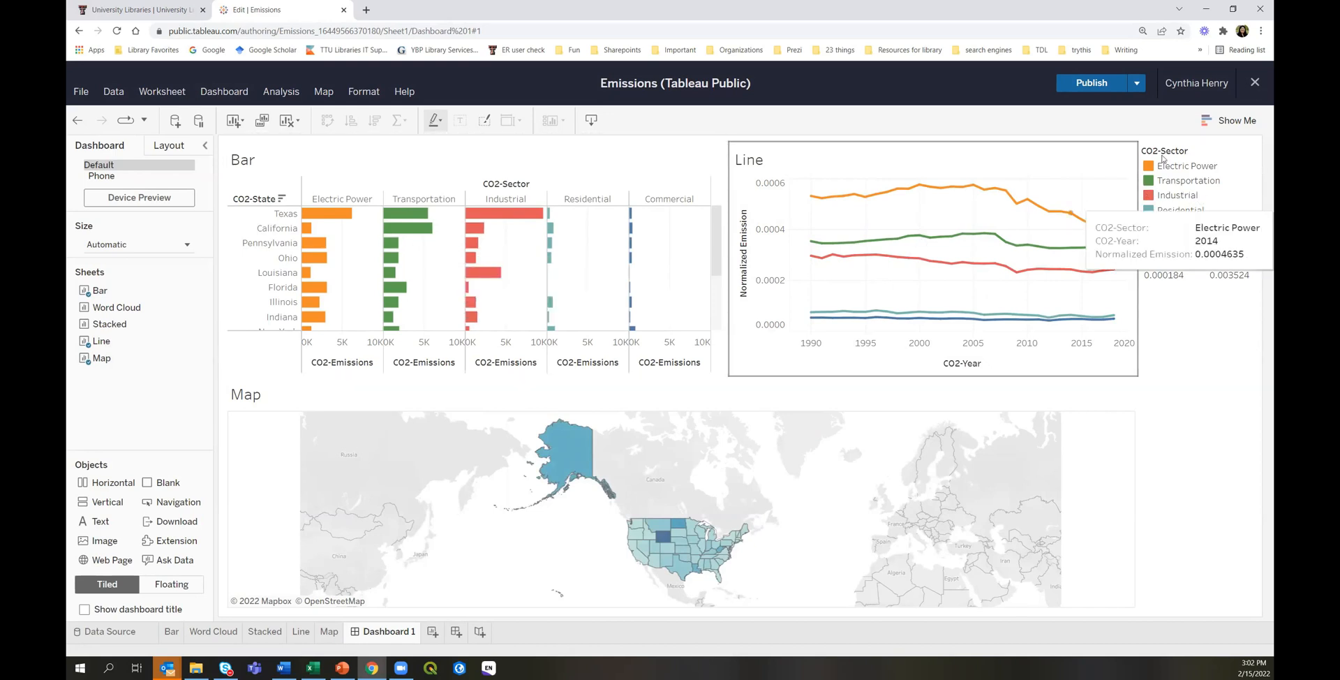
# Move the CO2-Sector legend left of the Bar chart and the Normalized Emission legend beside the map.
pyautogui.click(1206, 146)
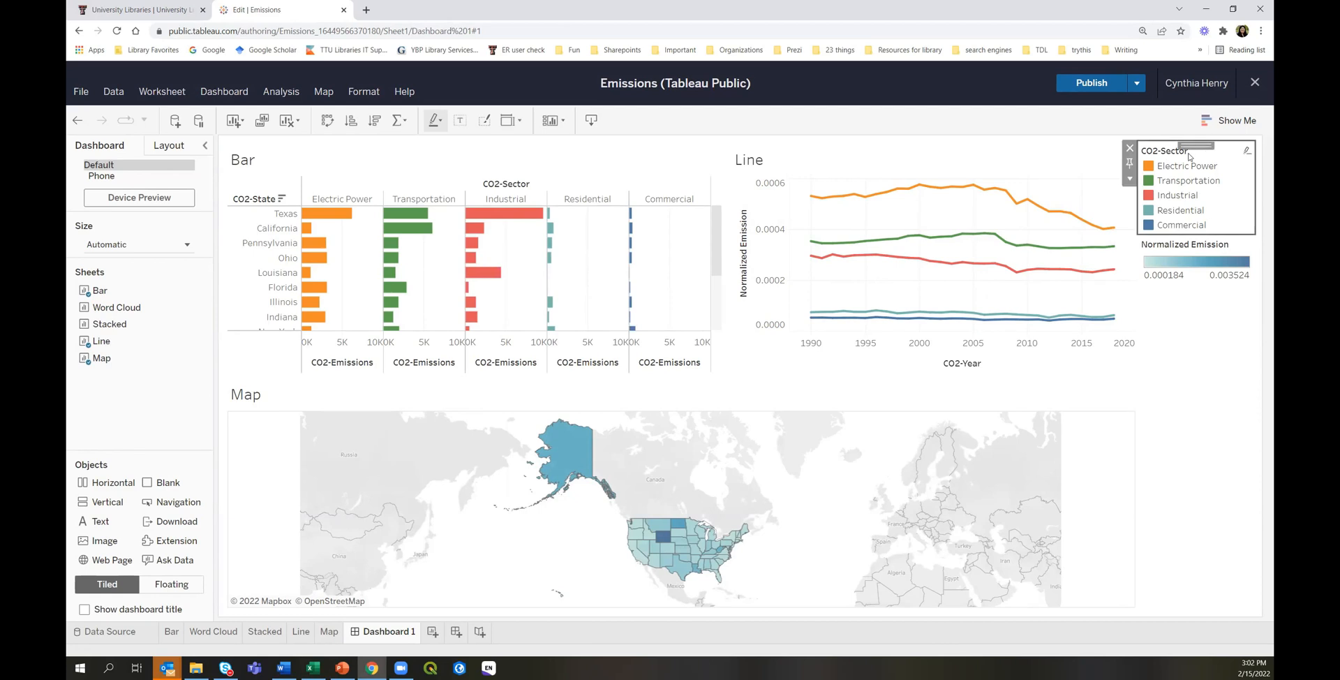
pyautogui.moveTo(1195, 145); pyautogui.dragTo(258, 179)
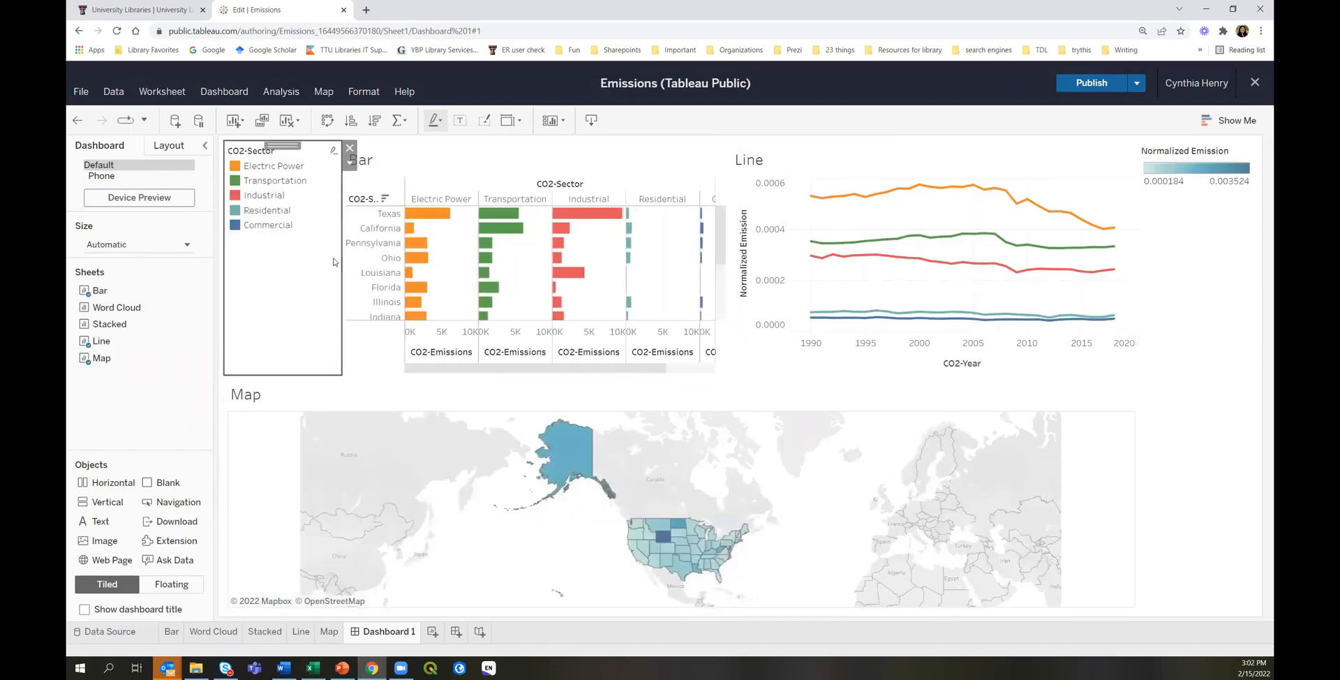
pyautogui.moveTo(344, 209); pyautogui.dragTo(312, 204)
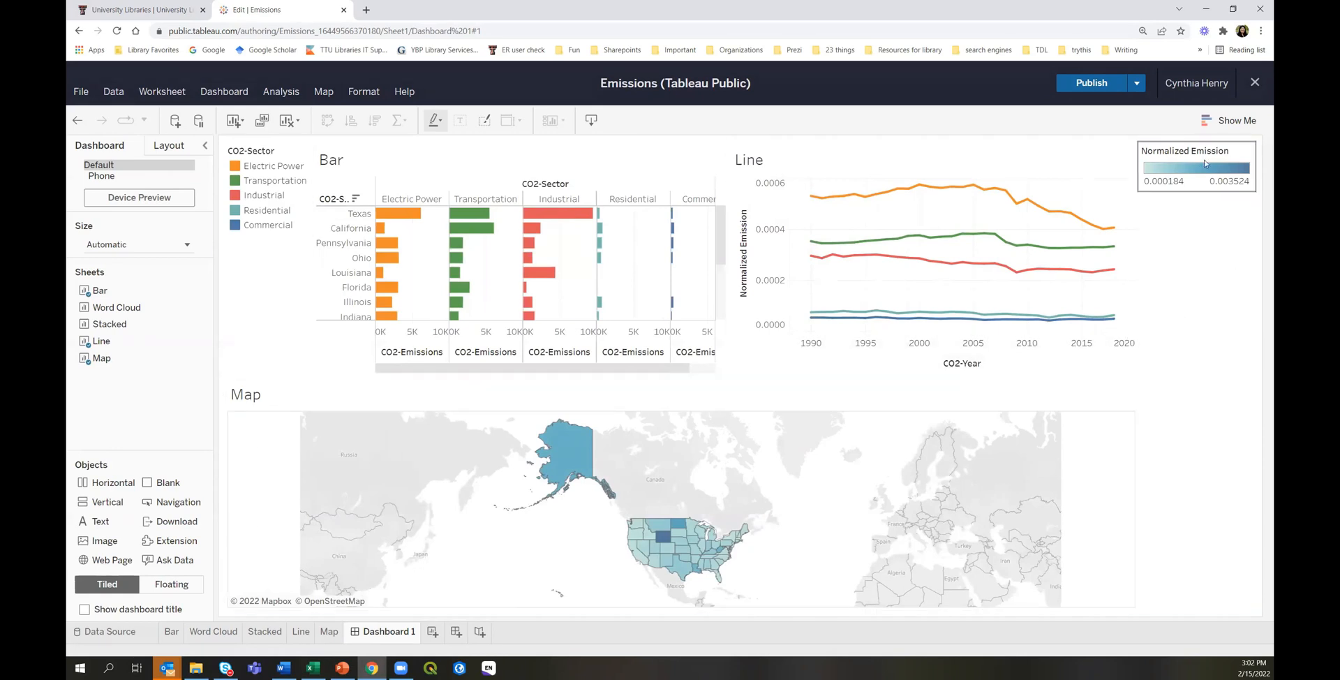
pyautogui.moveTo(1194, 143)
pyautogui.mouseDown()
pyautogui.moveTo(1161, 291)
pyautogui.moveTo(712, 488)
pyautogui.moveTo(376, 473)
pyautogui.mouseUp()
pyautogui.moveTo(259, 454); pyautogui.dragTo(260, 454)
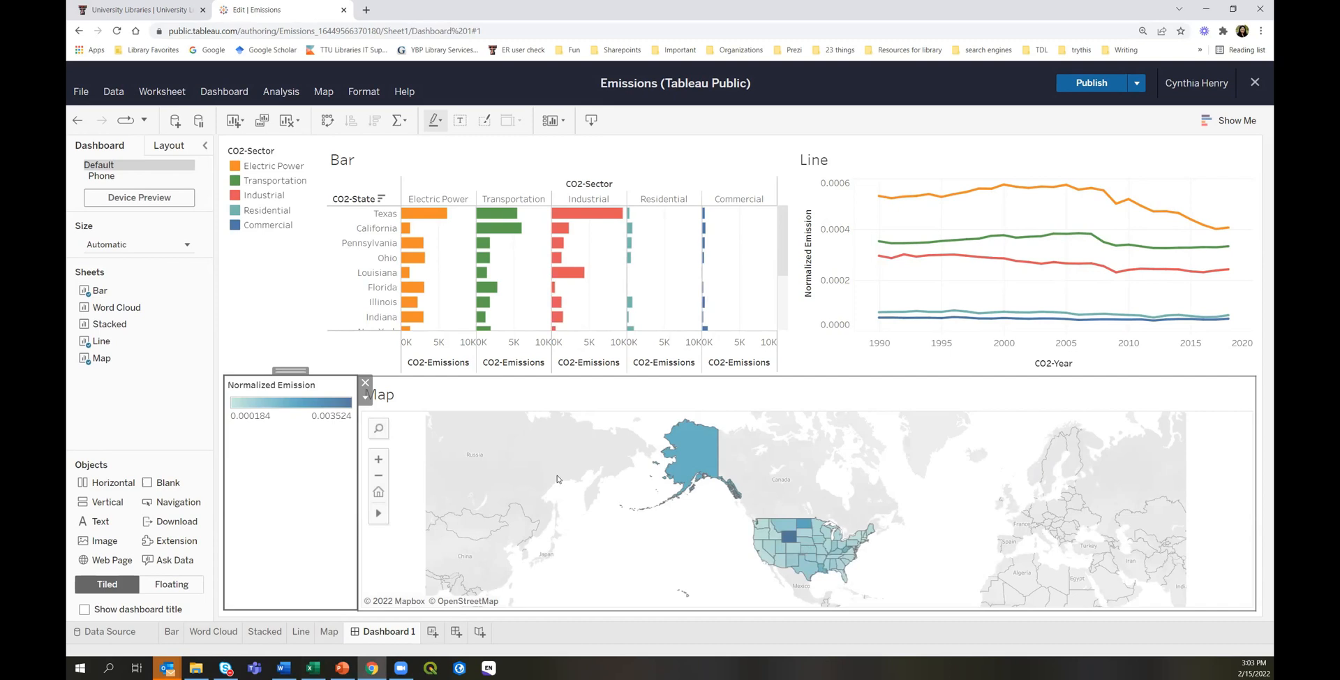
# Delete the CO2-Sector legend from the dashboard.
pyautogui.click(282, 148)
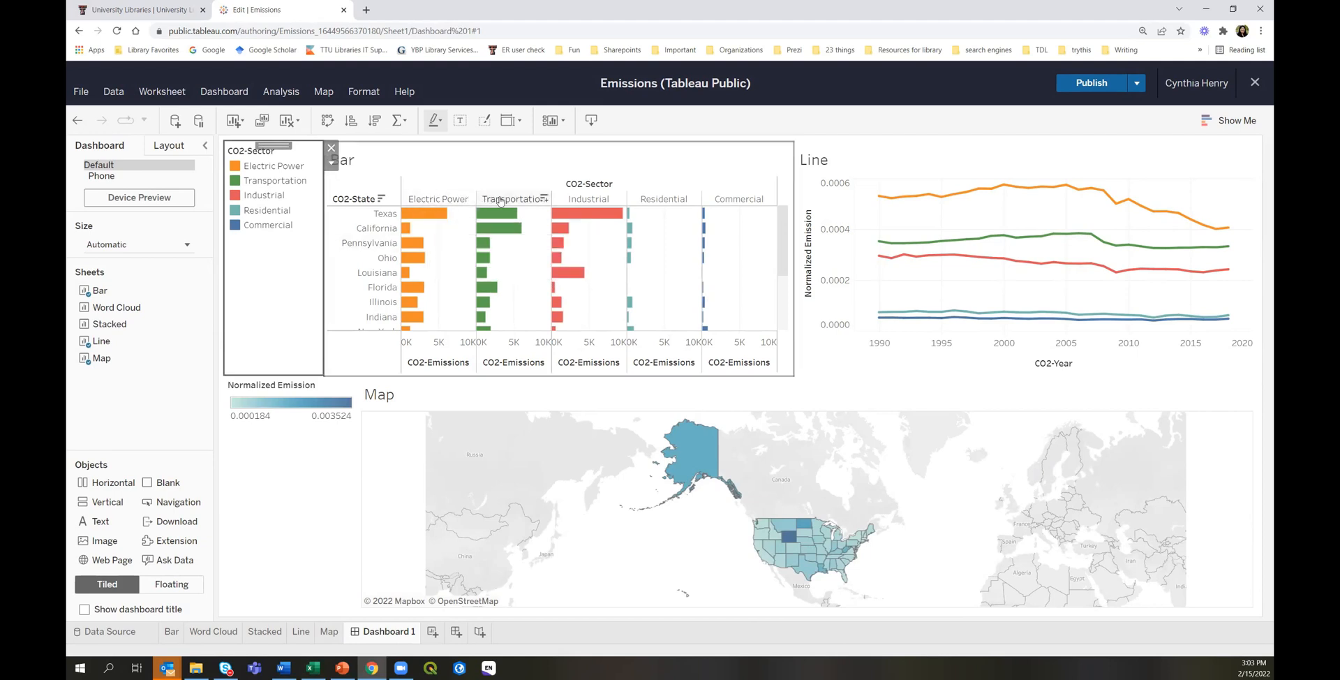
pyautogui.moveTo(709, 286)
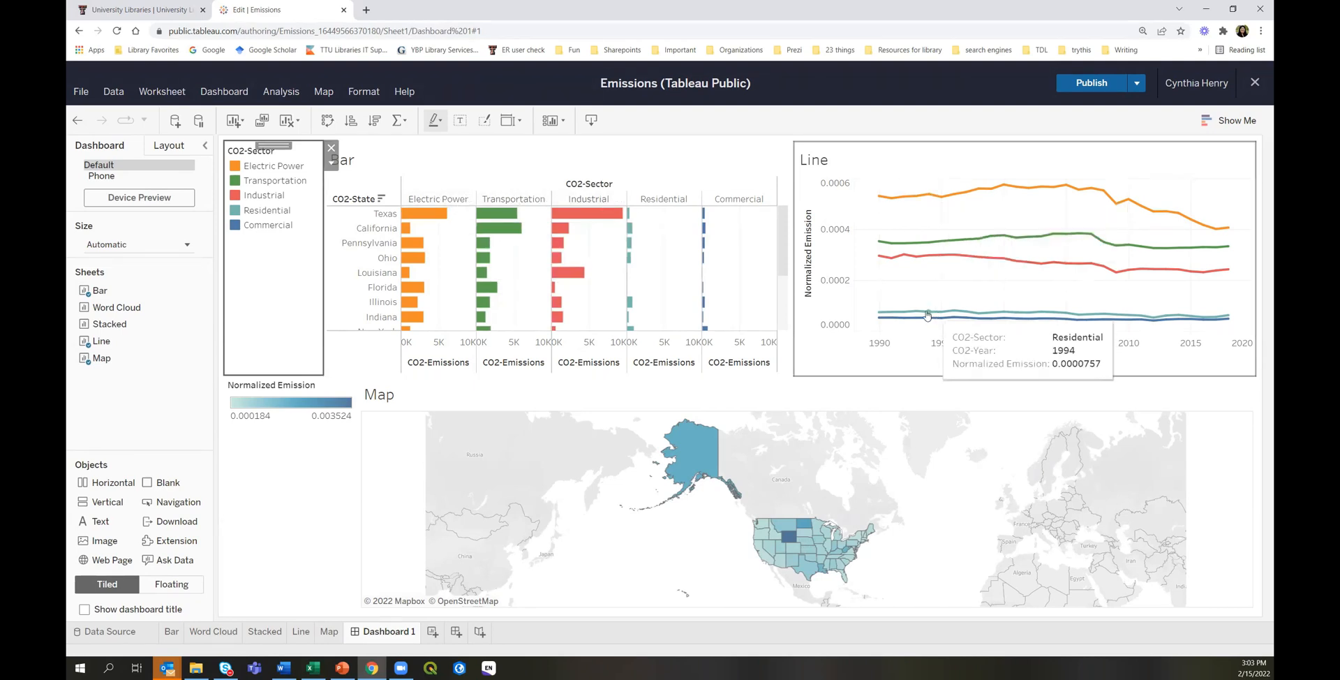
pyautogui.click(332, 149)
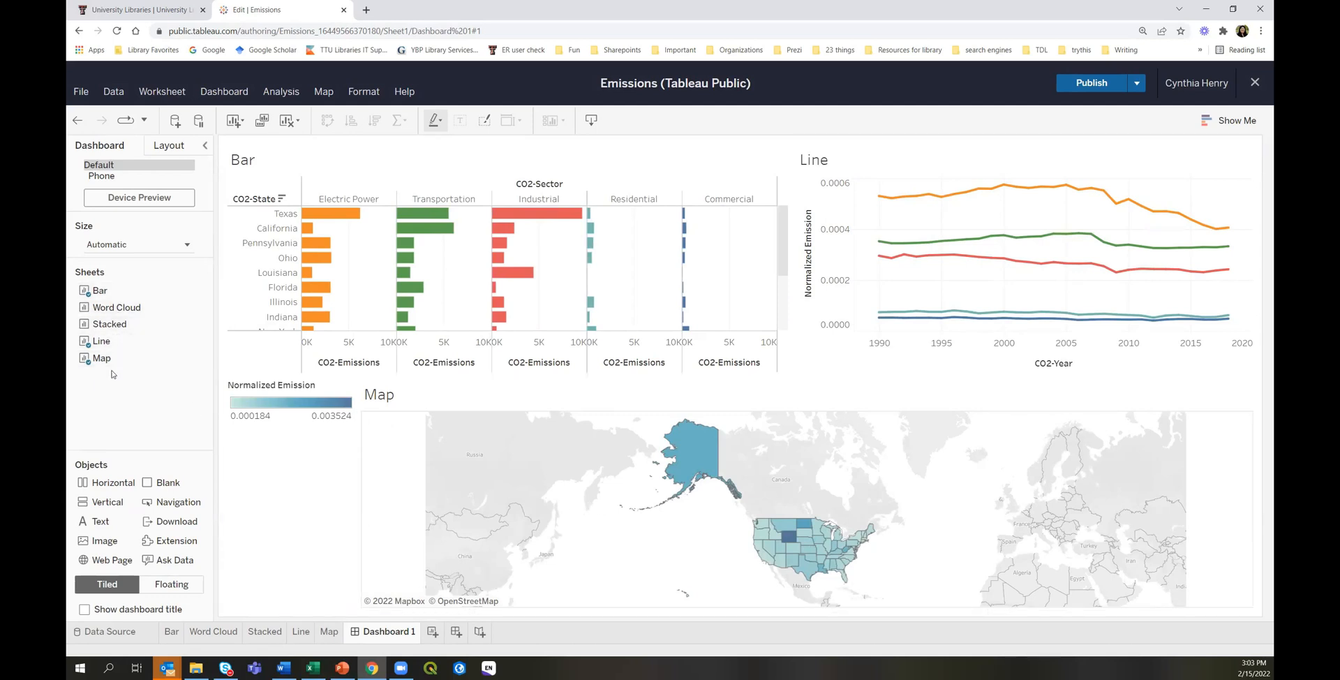
# Set the Bar chart as a filter for the other dashboard views.
pyautogui.moveTo(699, 475)
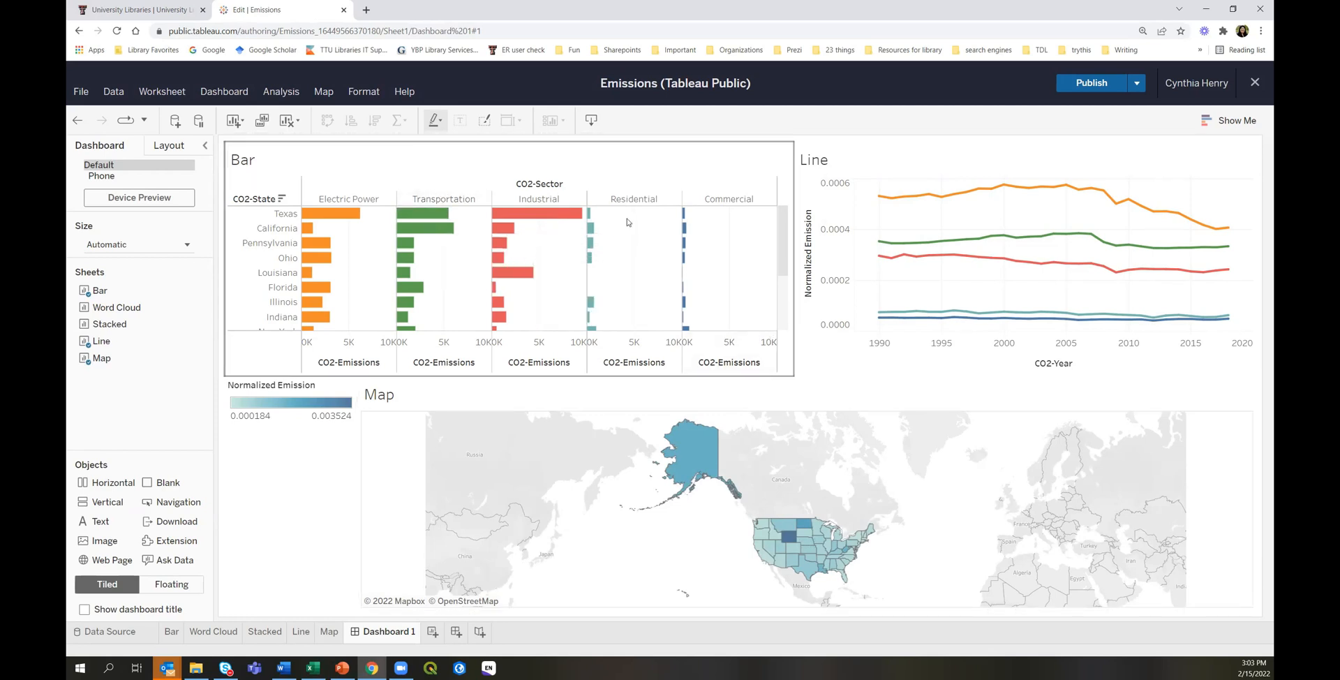
pyautogui.click(624, 159)
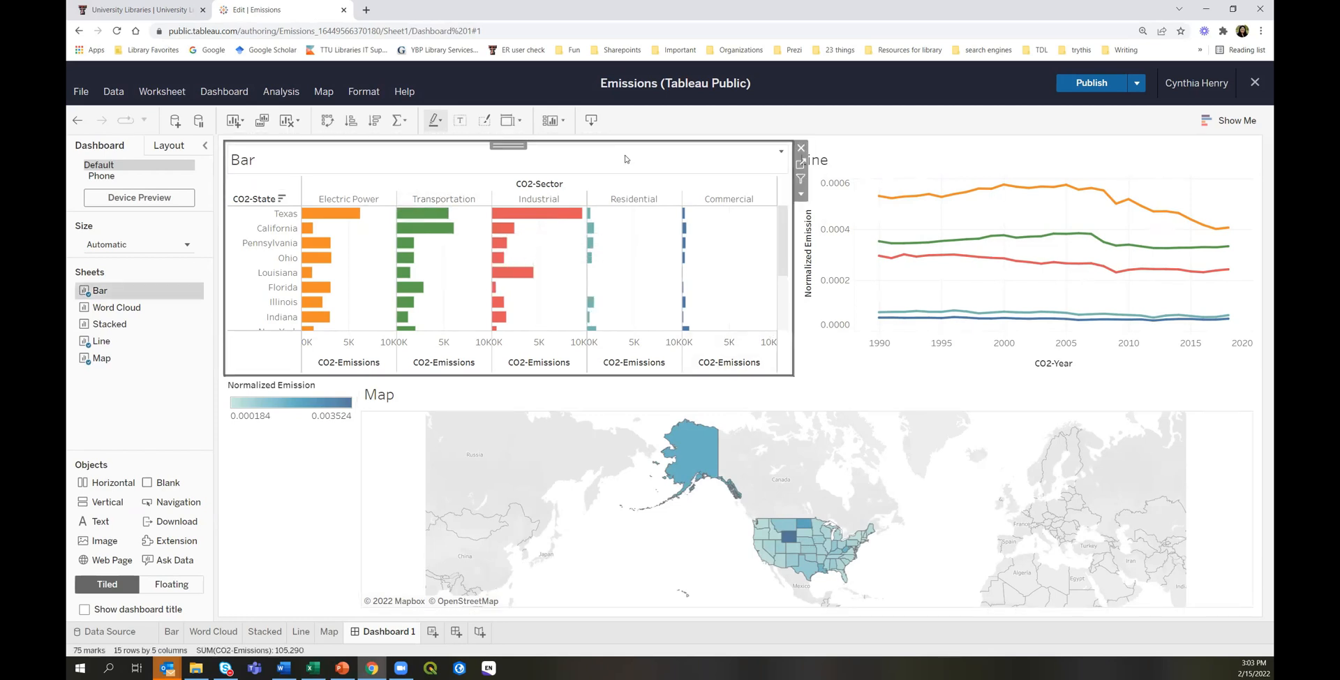
pyautogui.click(800, 179)
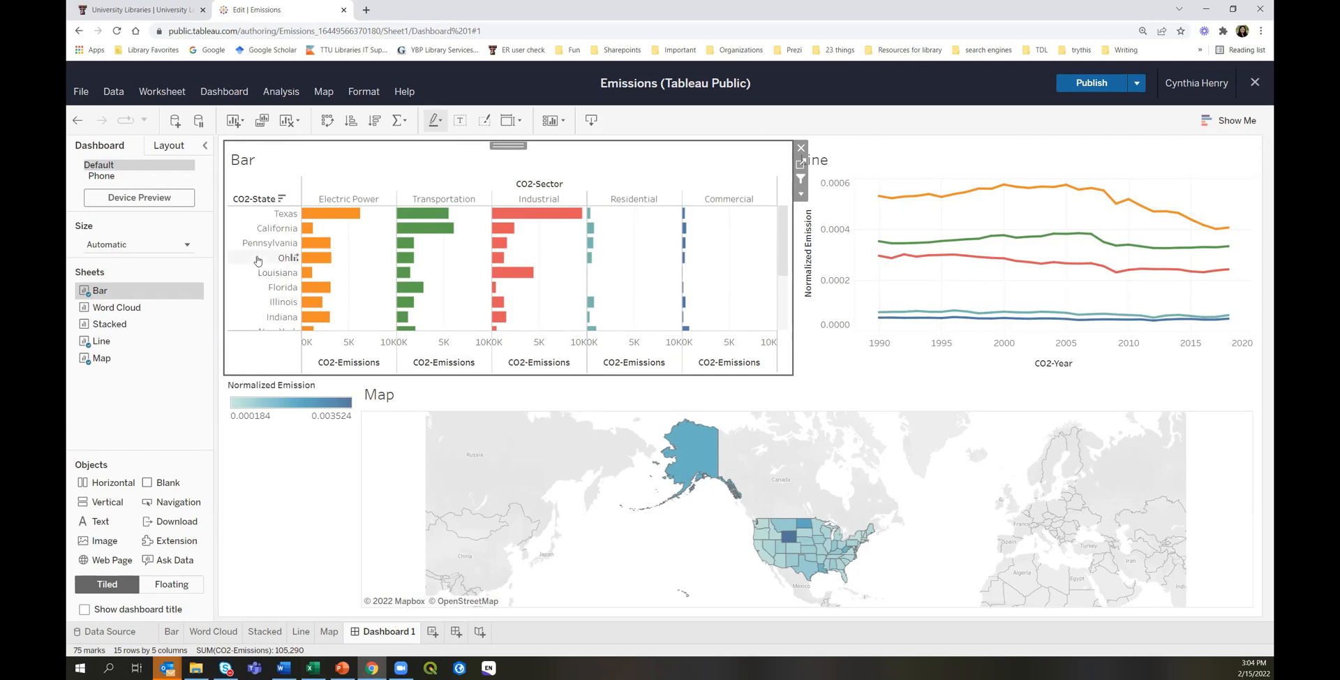
# Test the filter with Texas, Pennsylvania, California and the Texas Electric Power bar, clearing each.
pyautogui.click(262, 218)
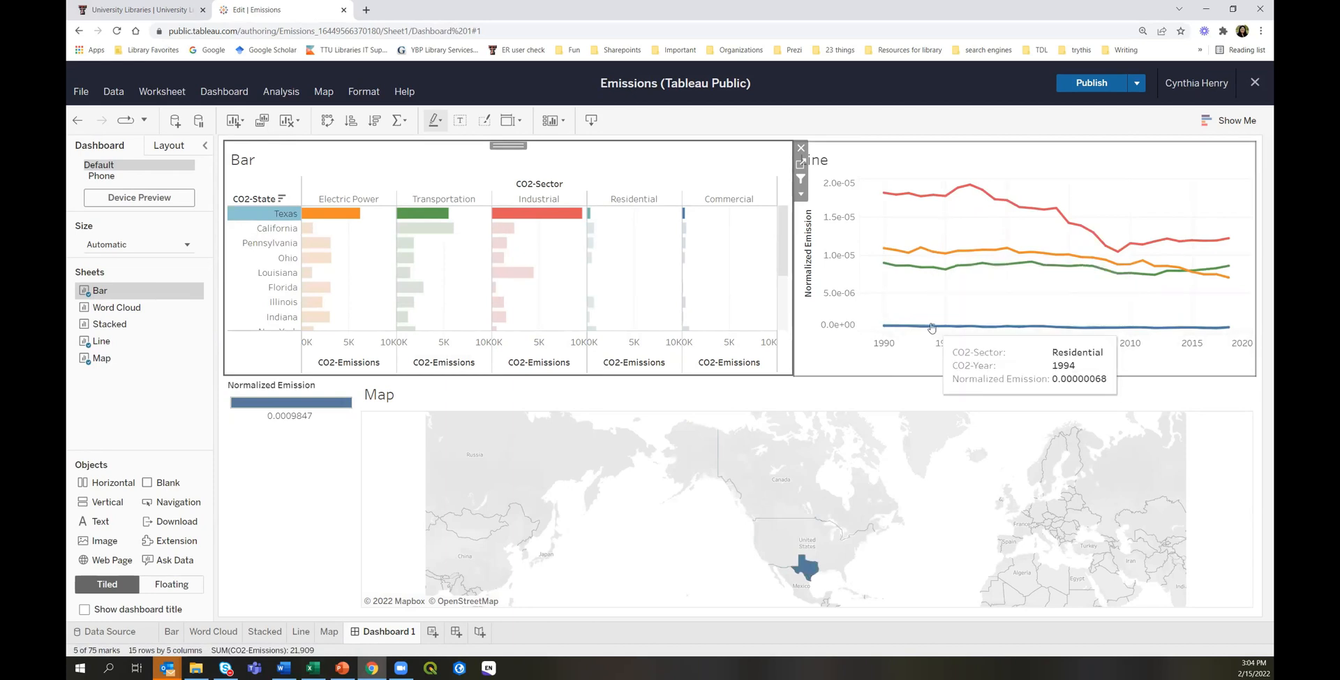
pyautogui.moveTo(809, 574)
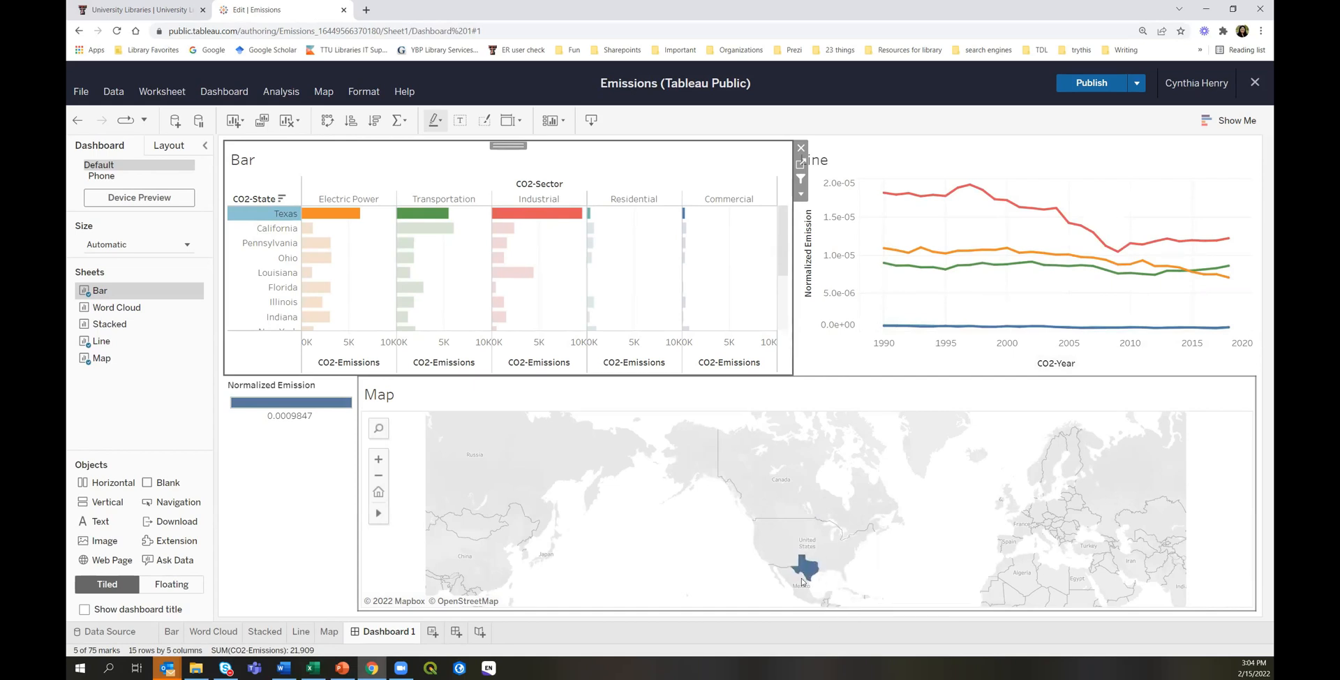
pyautogui.click(255, 243)
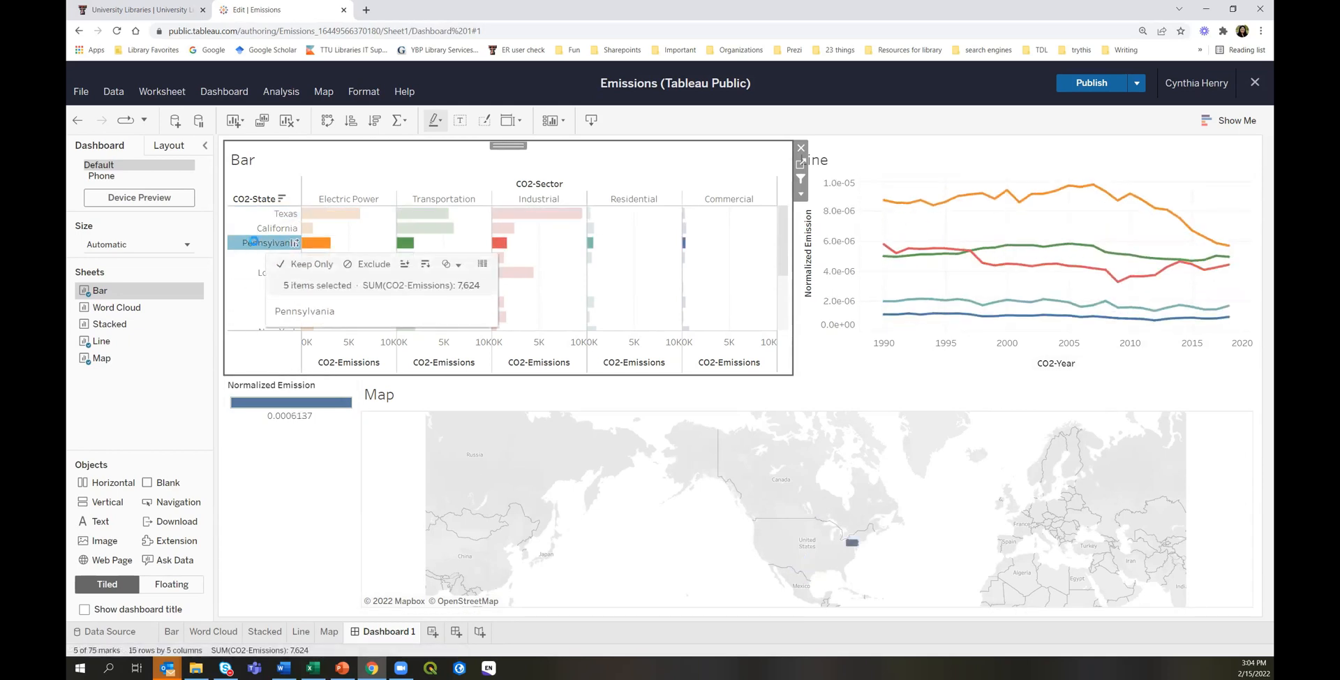
pyautogui.click(257, 231)
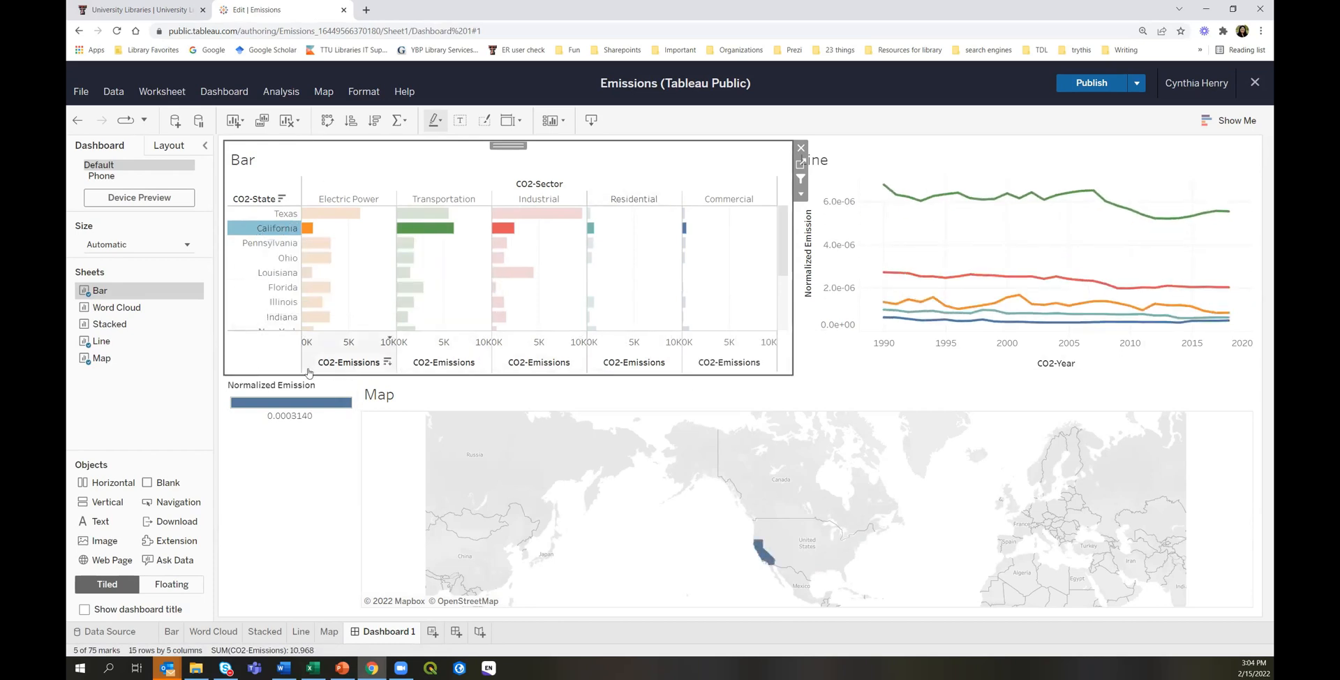
pyautogui.click(263, 351)
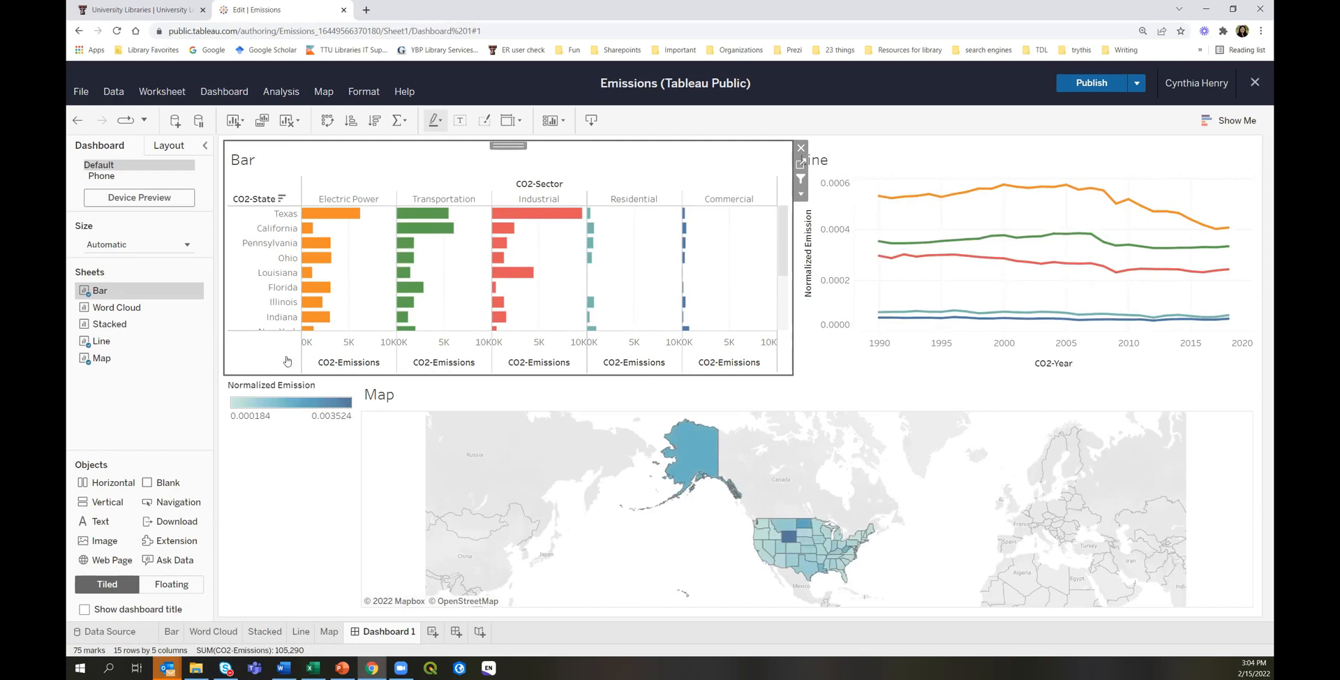
pyautogui.moveTo(325, 217)
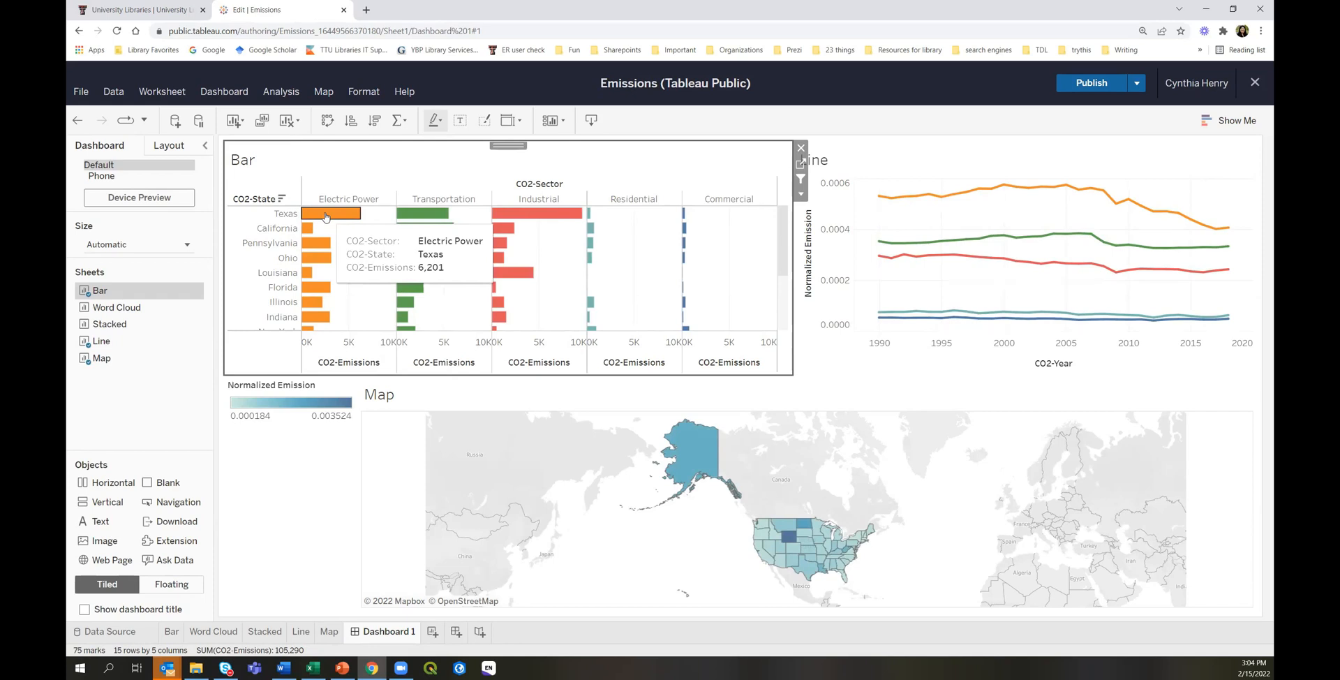
pyautogui.click(325, 217)
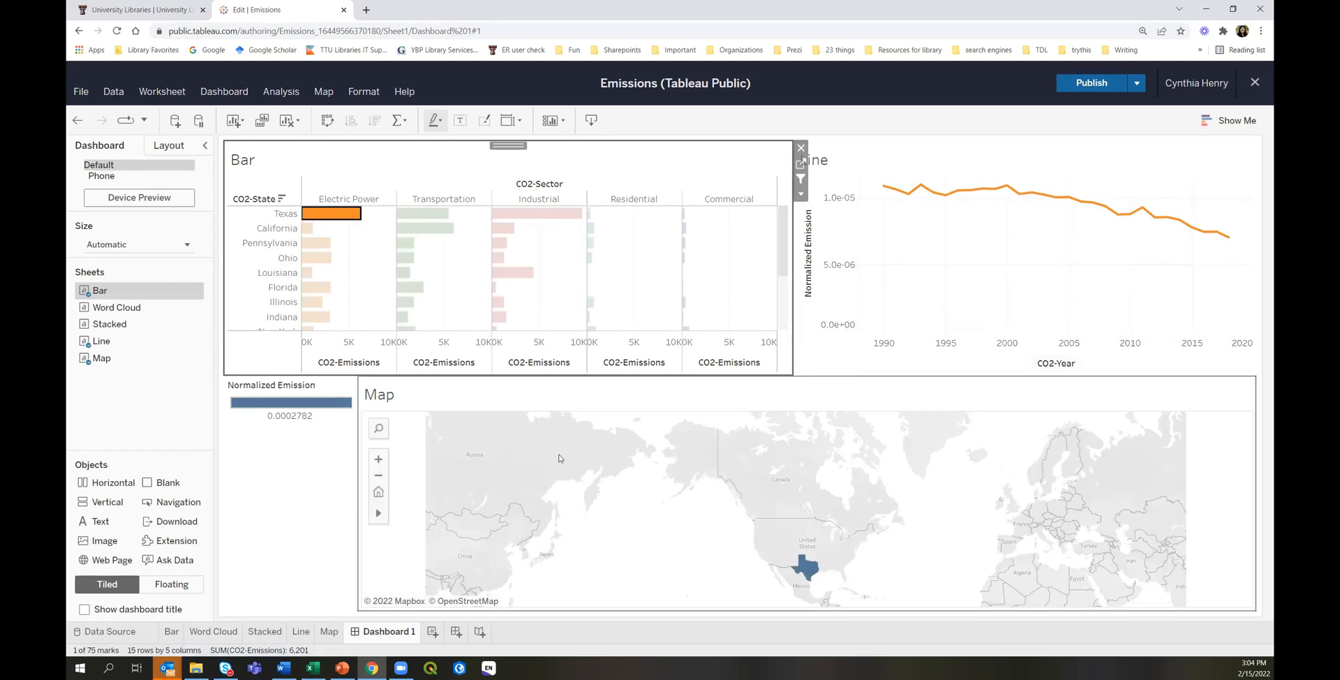
pyautogui.click(251, 353)
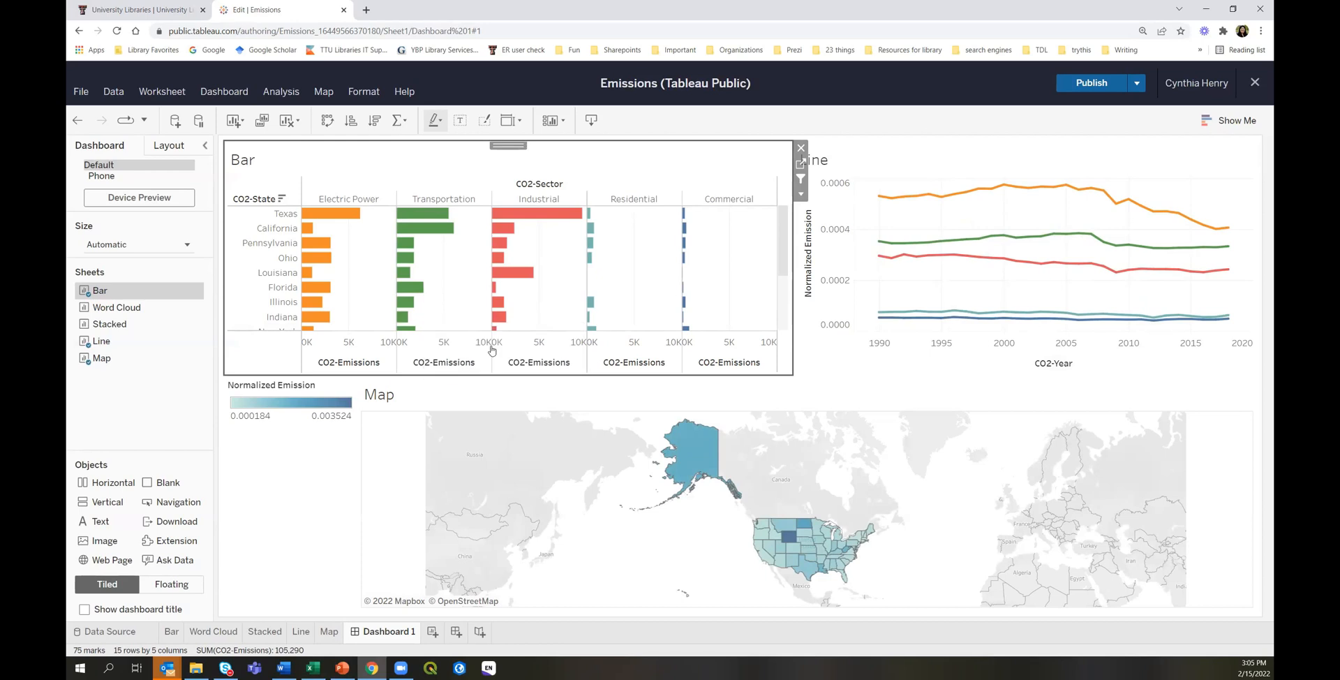
# Rename the Dashboard 1 tab to 'Emission Dashboard'.
pyautogui.rightClick(389, 633)
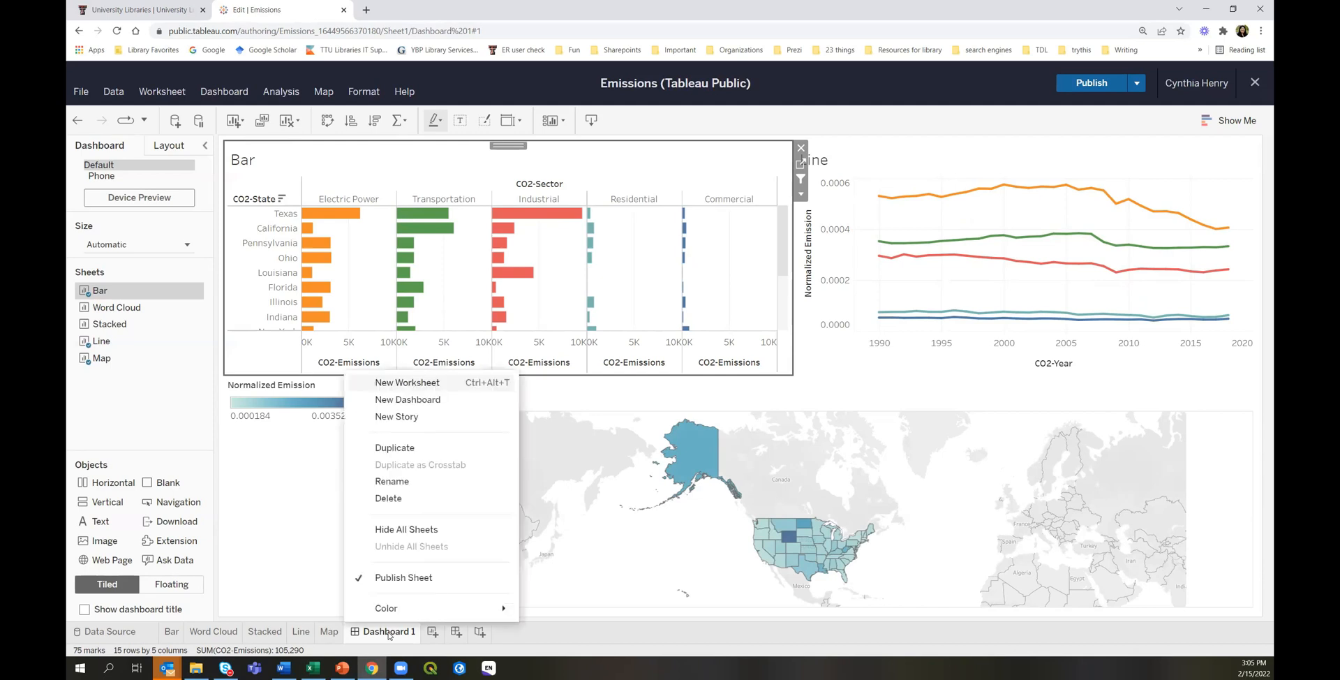
pyautogui.click(392, 481)
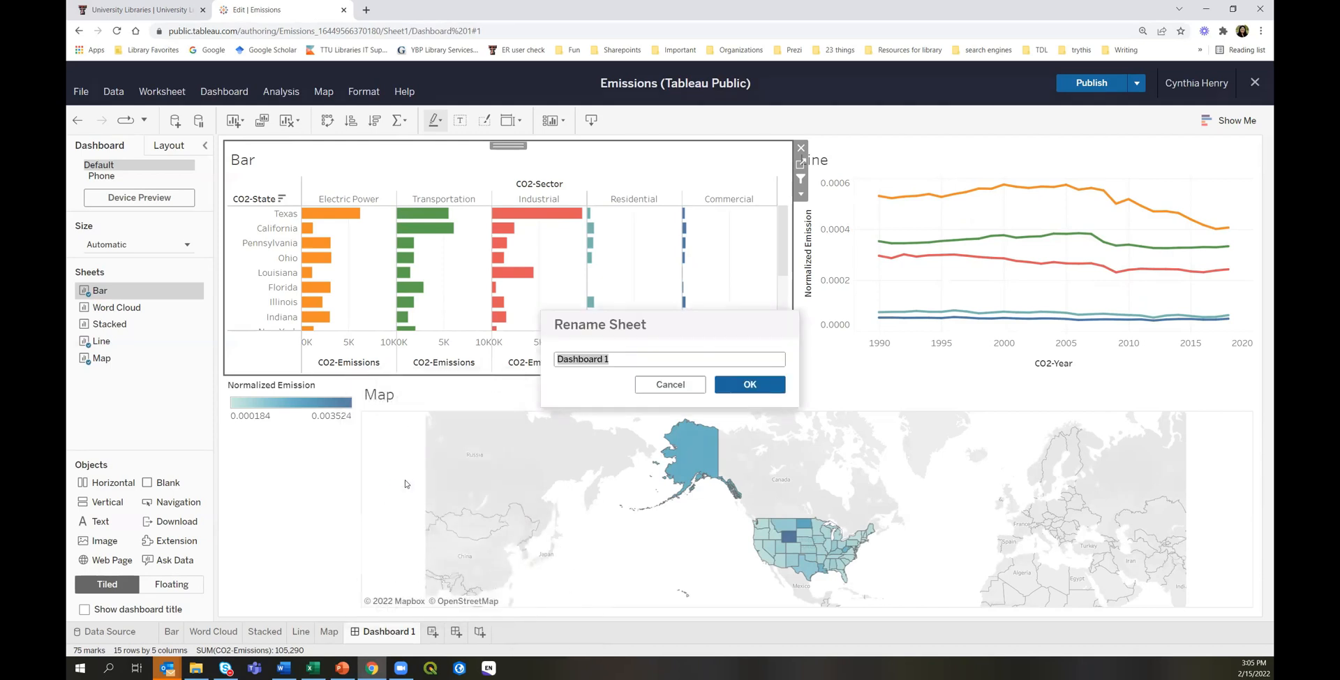
pyautogui.write('Emission')
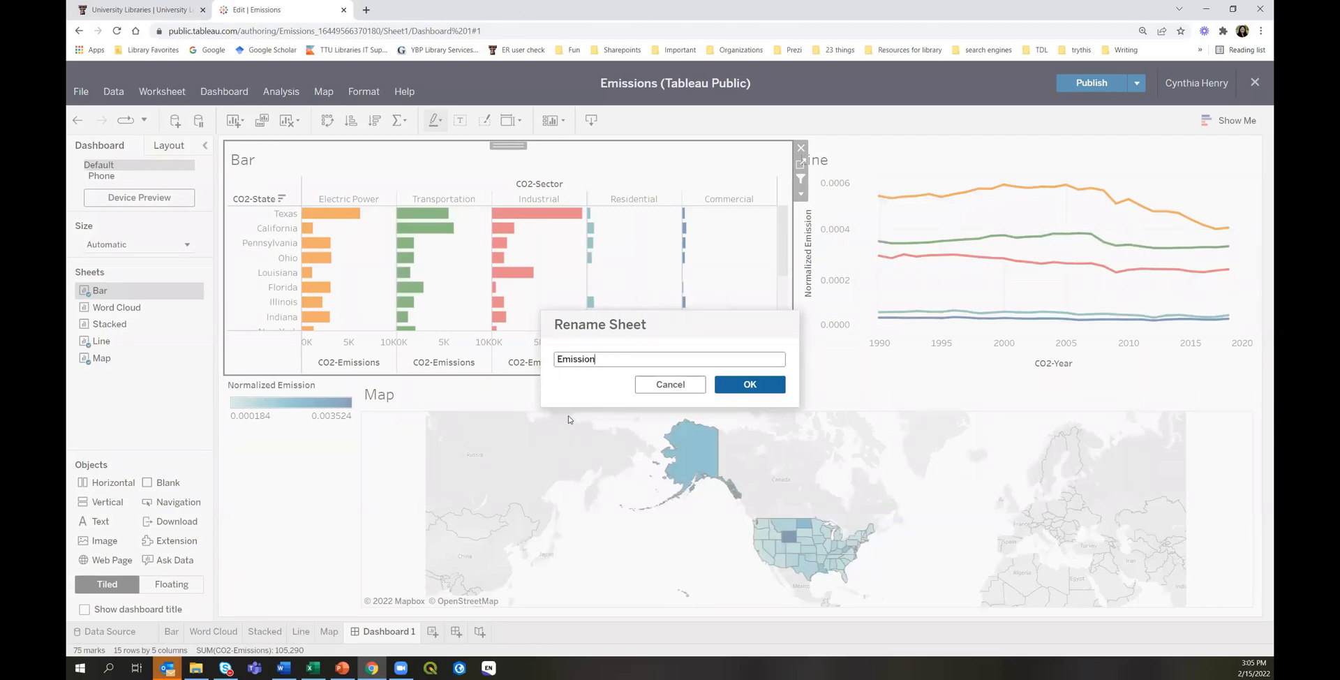
pyautogui.write(' Dask')
pyautogui.write('ashb')
pyautogui.write('oard')
pyautogui.click(754, 384)
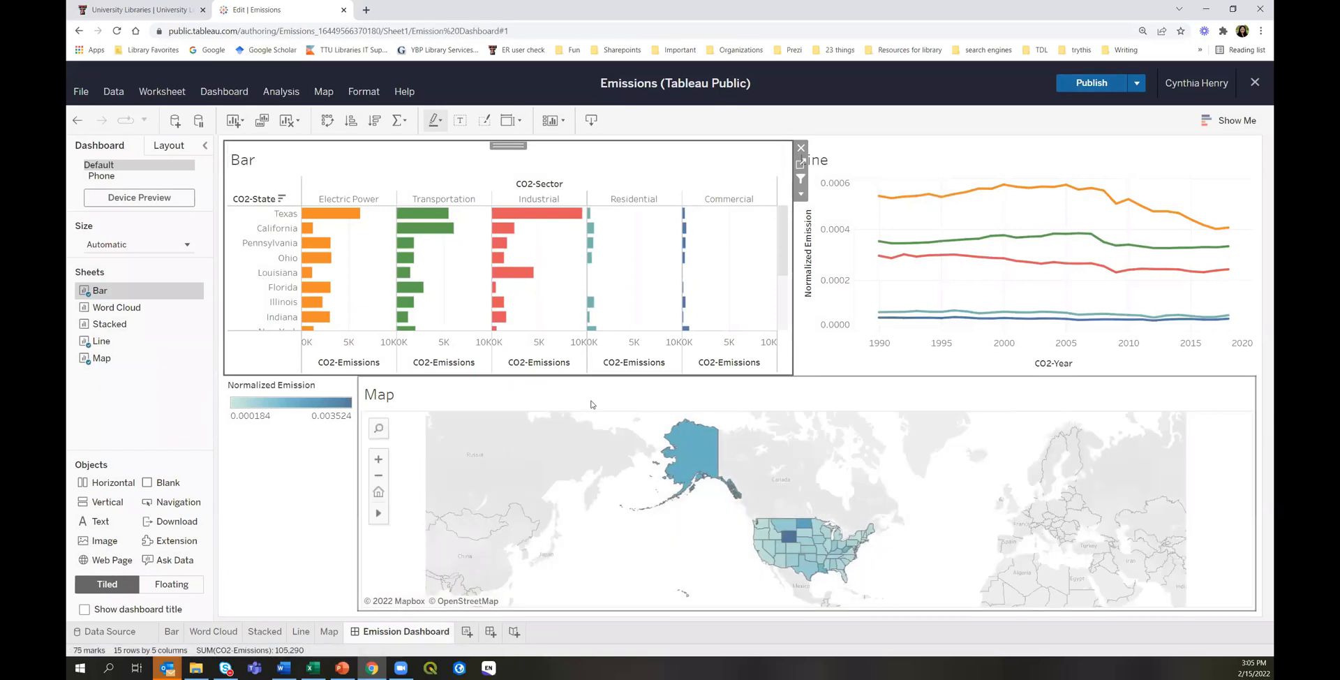
pyautogui.click(1087, 82)
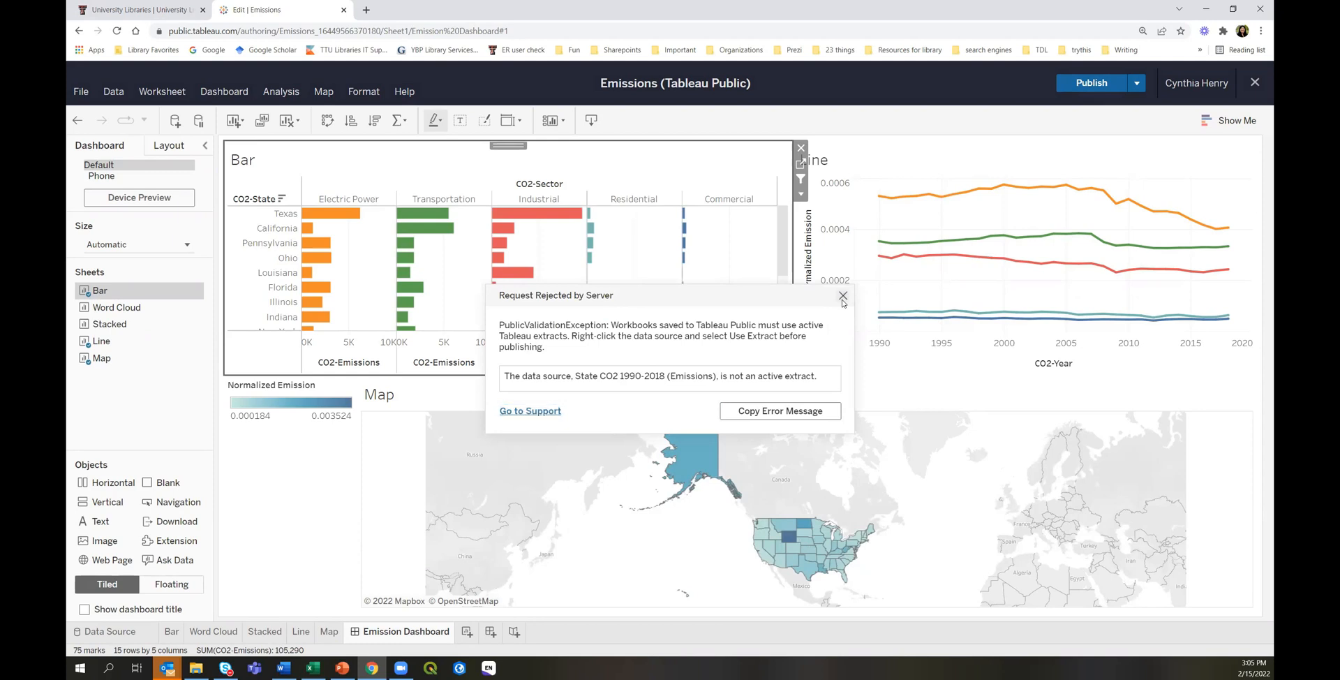
pyautogui.click(739, 348)
pyautogui.click(844, 296)
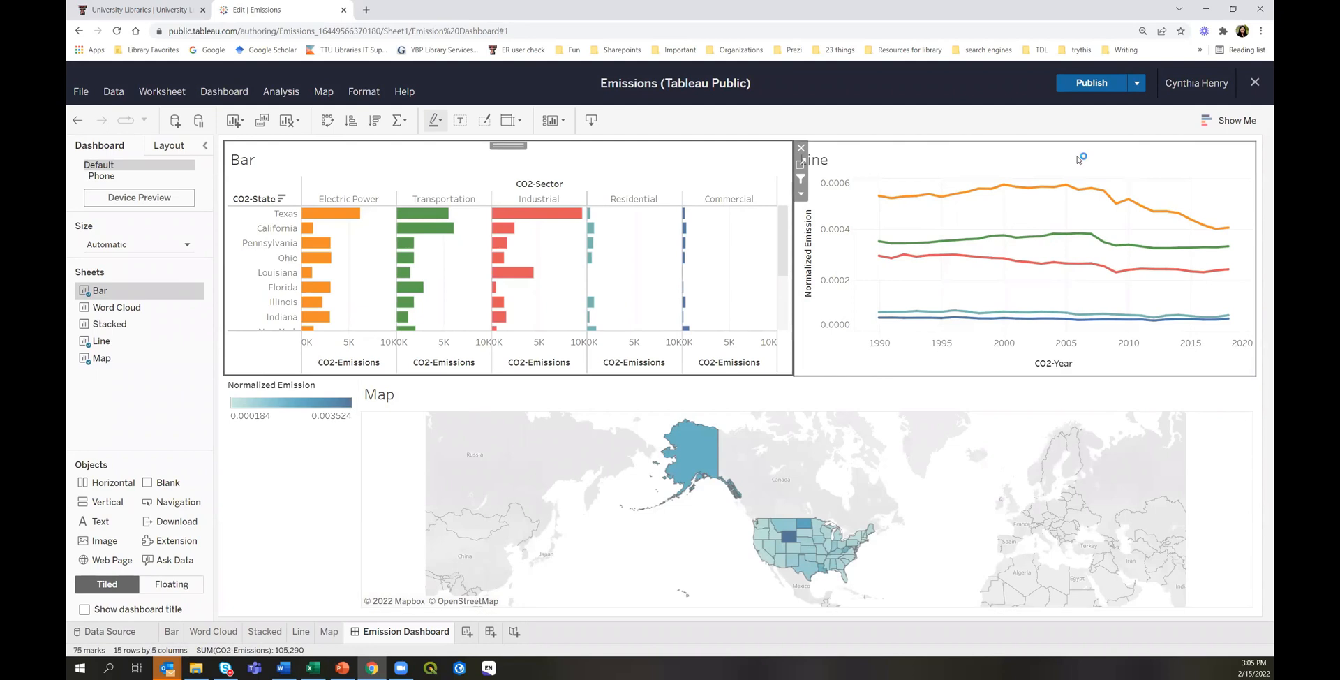
pyautogui.click(1253, 83)
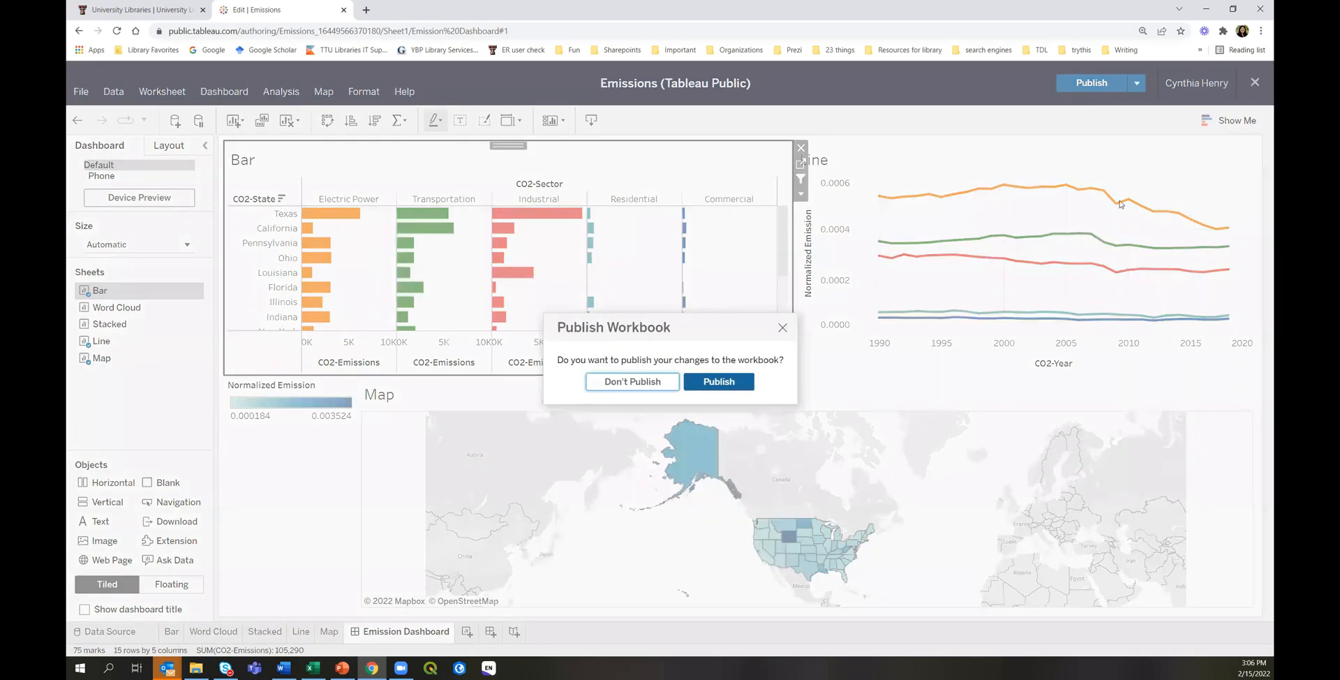
pyautogui.click(701, 381)
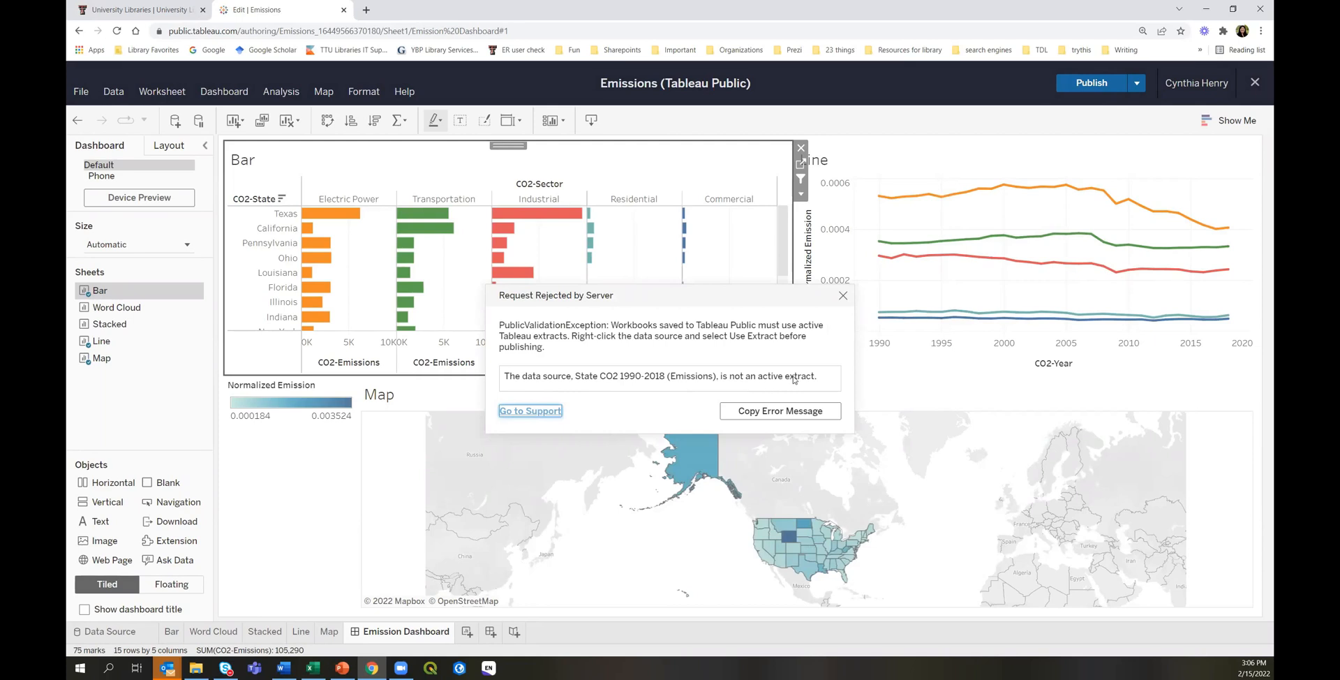
pyautogui.click(842, 296)
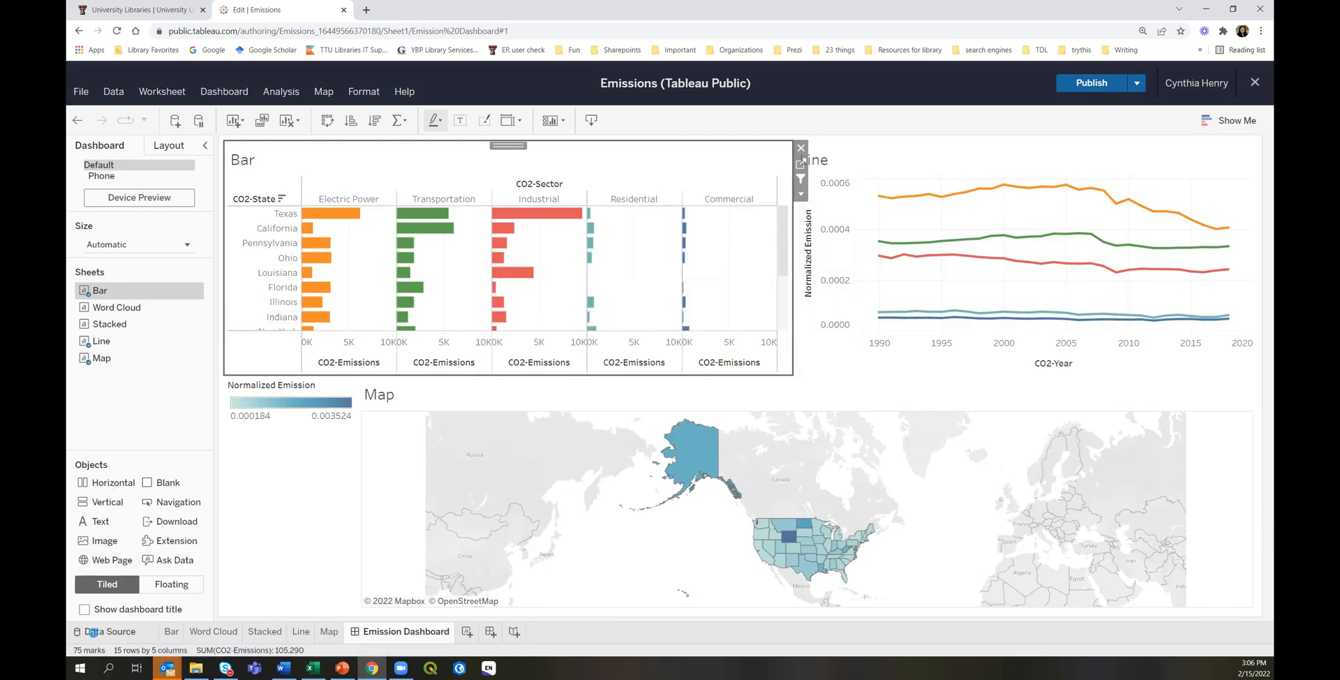
# From the Data Source page, begin creating an extract of State CO2 1990-2018.
pyautogui.click(93, 631)
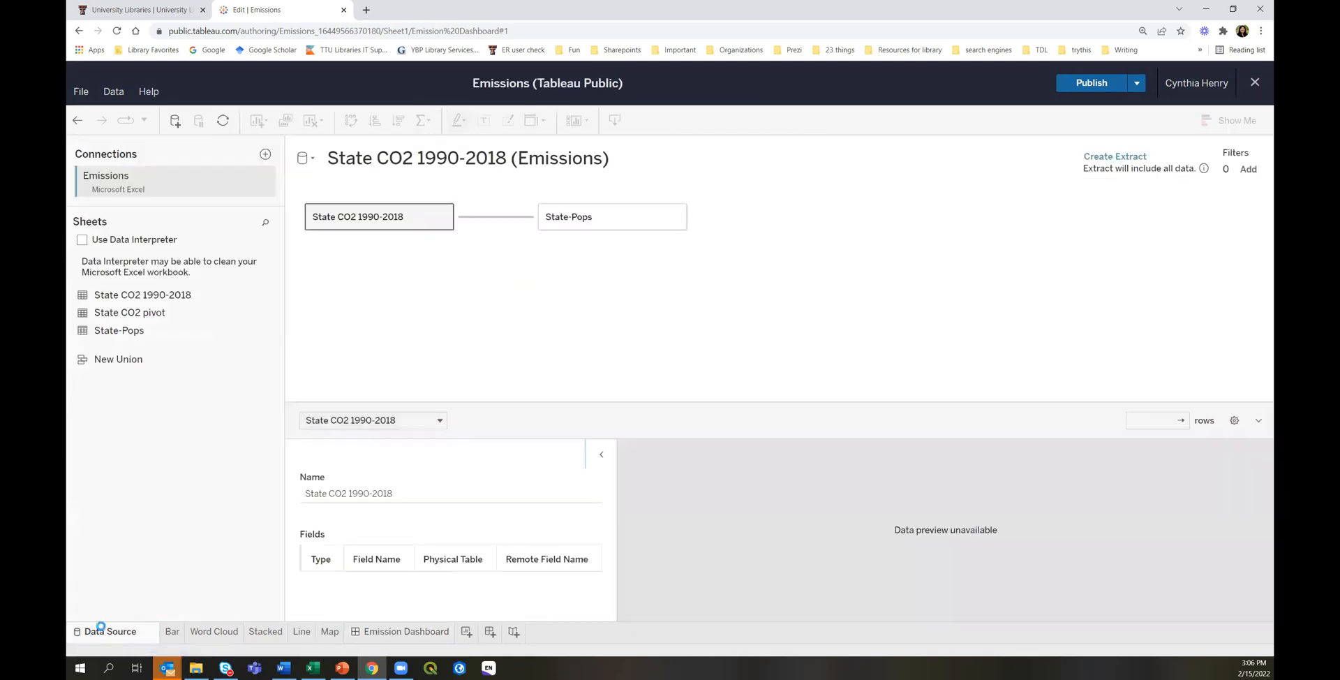
pyautogui.click(1107, 160)
pyautogui.click(783, 398)
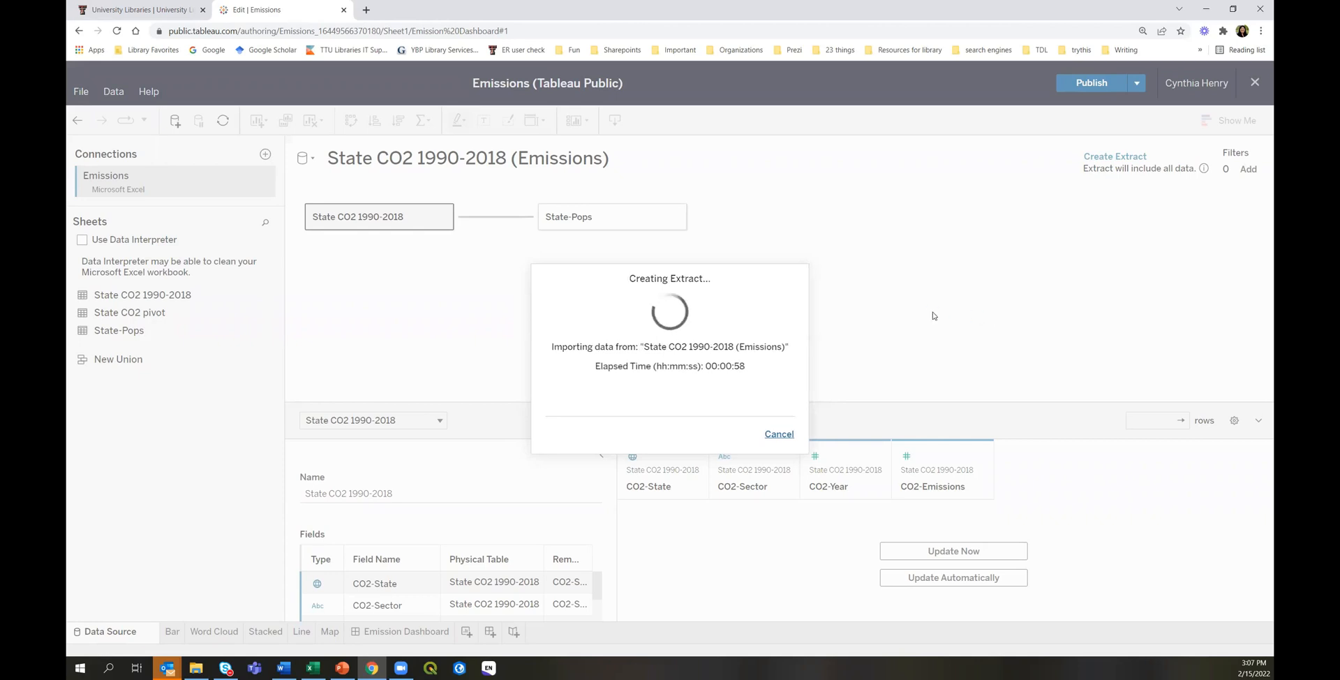
# Cancel the stalled extract run and start the extract creation again.
pyautogui.click(777, 435)
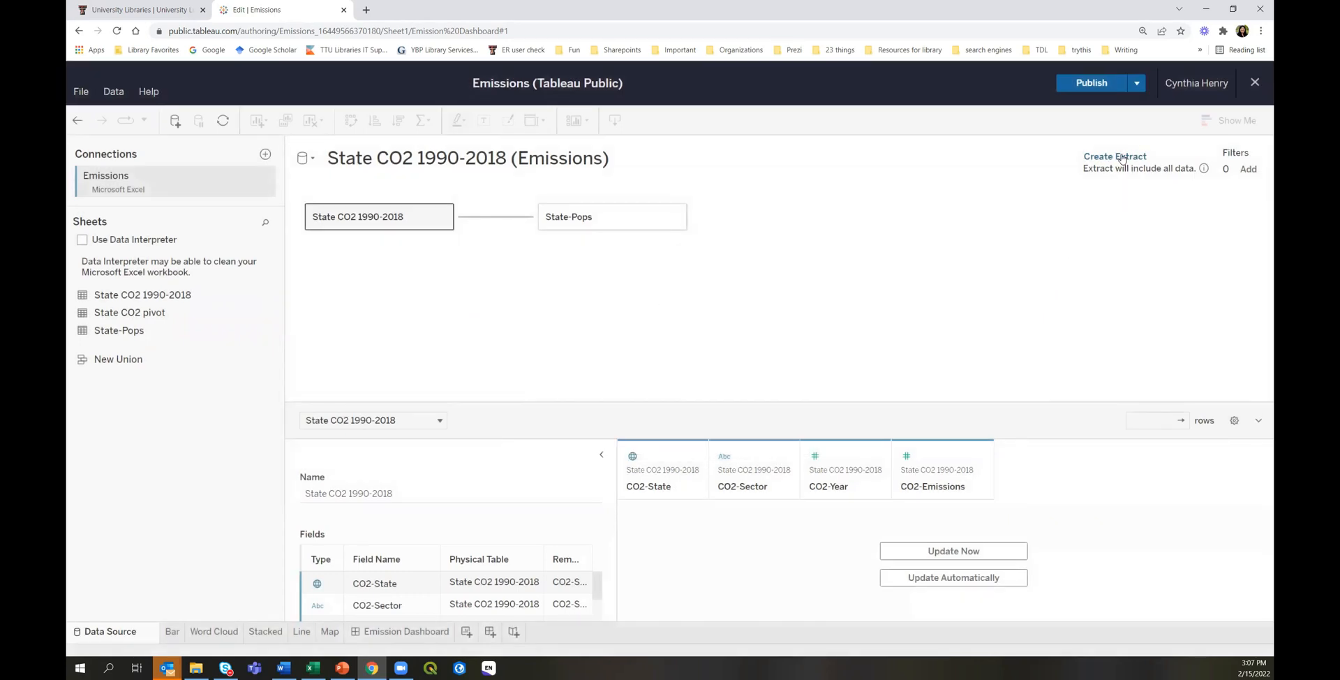
pyautogui.click(1121, 158)
pyautogui.click(782, 397)
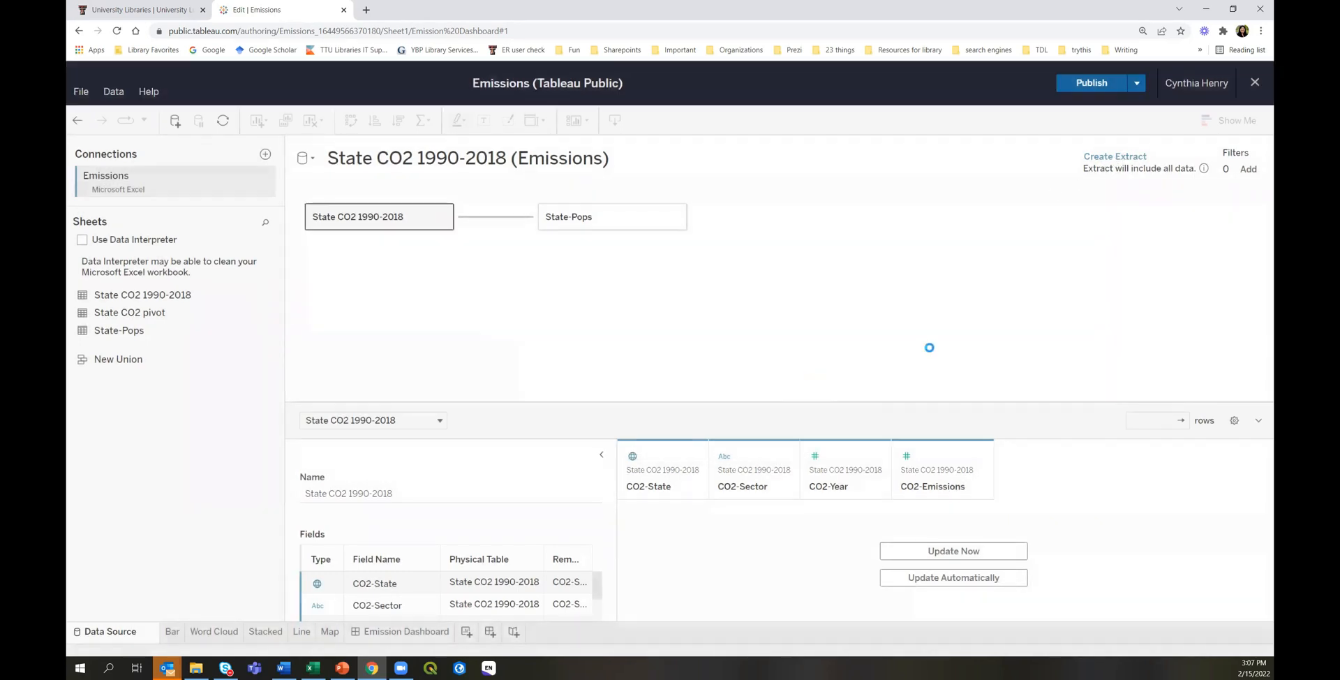
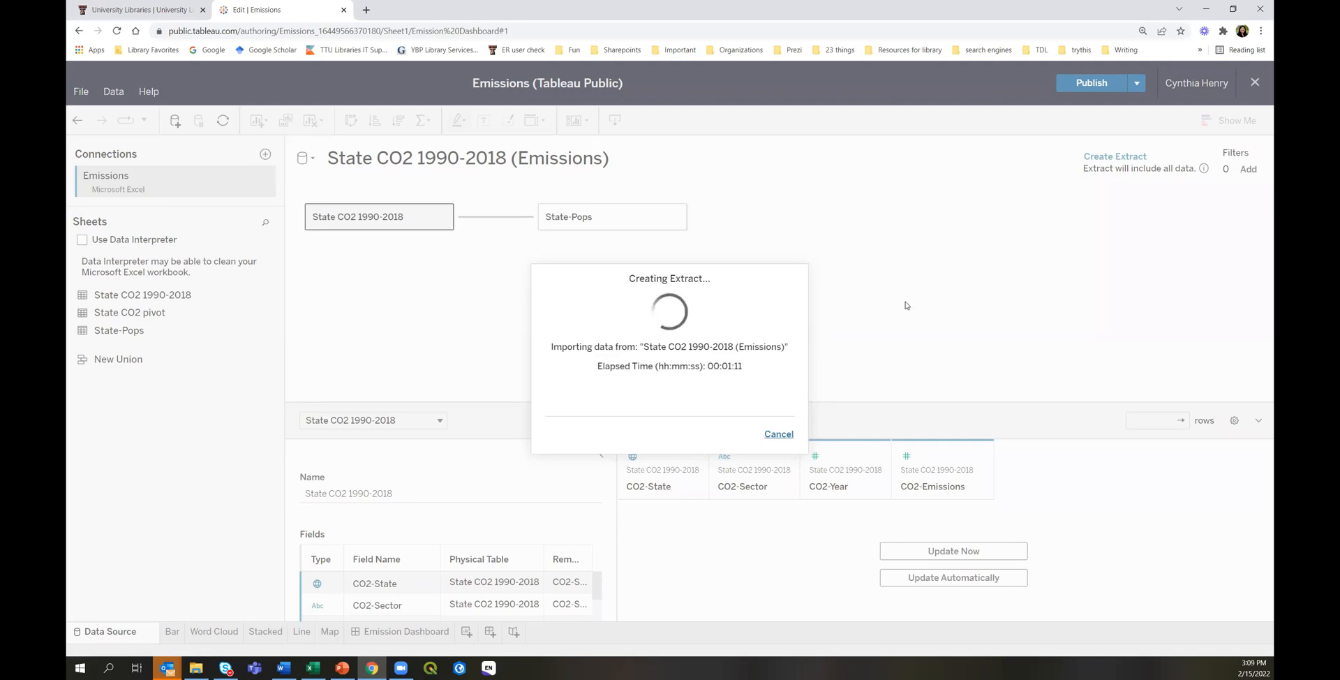
# Cancel the extract creation and close the workbook editor without publishing any changes.
pyautogui.click(778, 434)
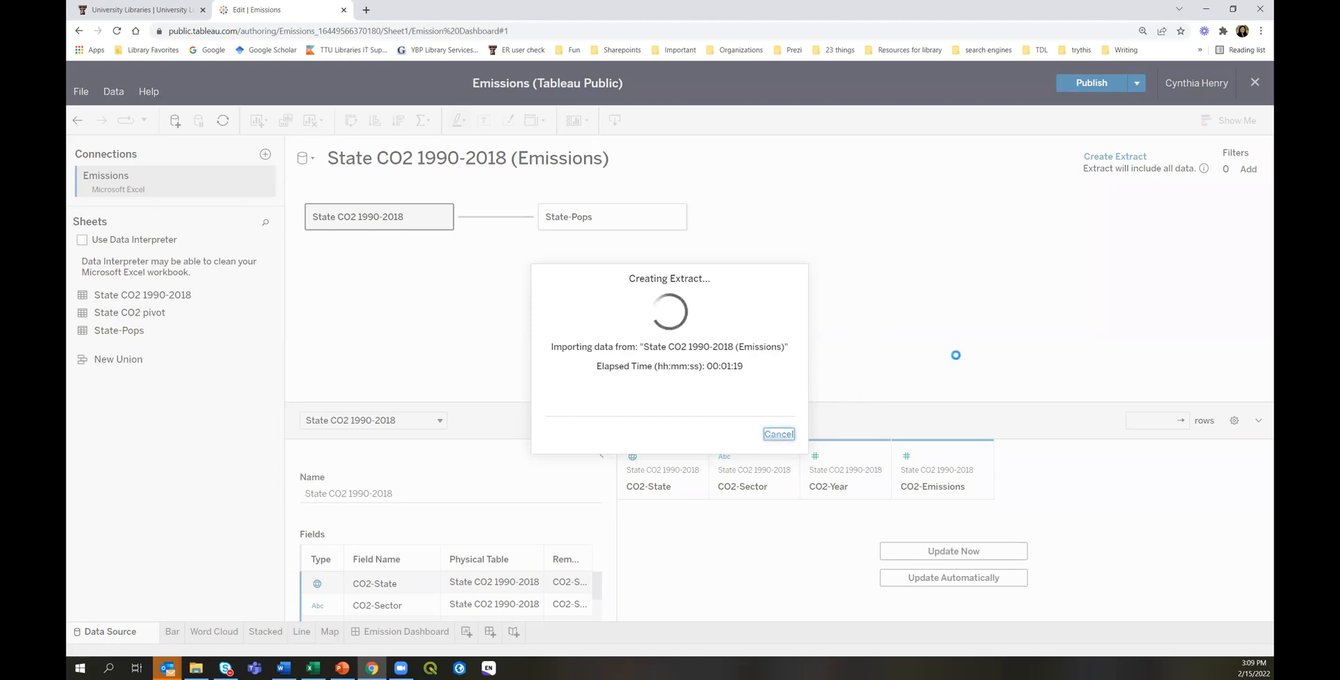
pyautogui.click(1254, 82)
pyautogui.click(613, 383)
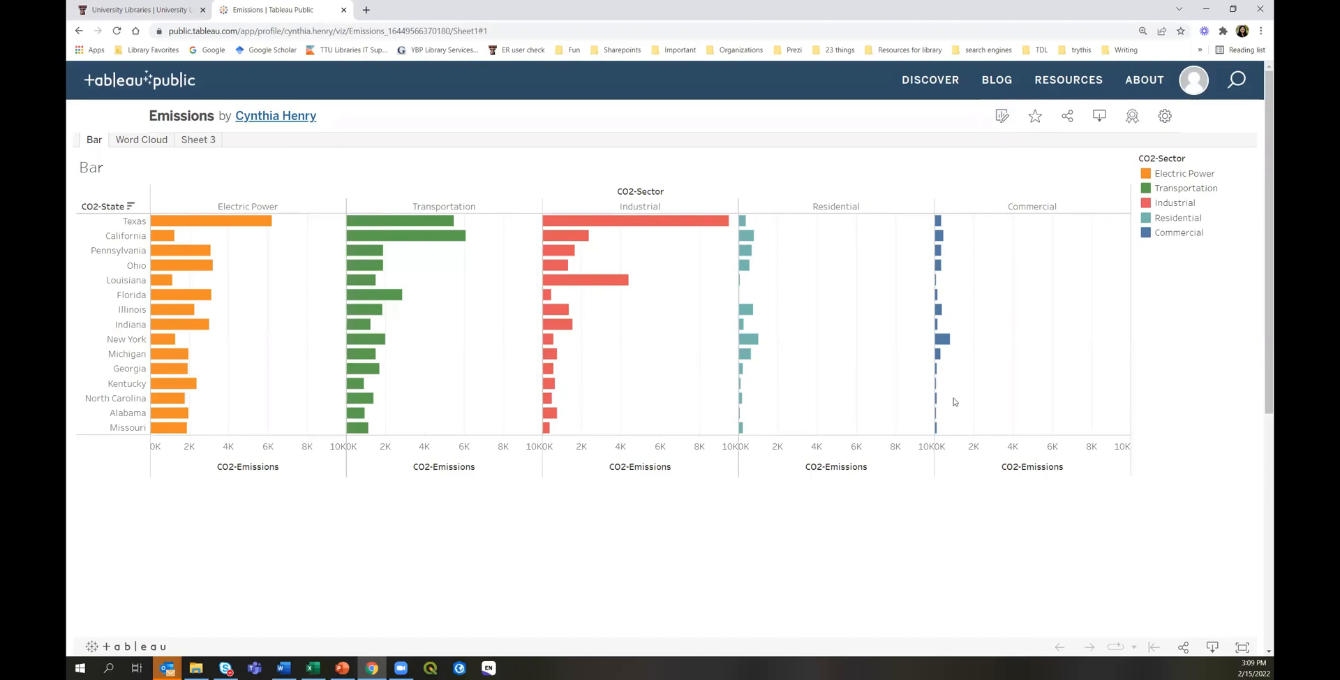
# Edit the viz details, trim the trailing space from the 'Emissions' title, and save.
pyautogui.scroll(-3, 942, 455)
pyautogui.scroll(-1, 942, 458)
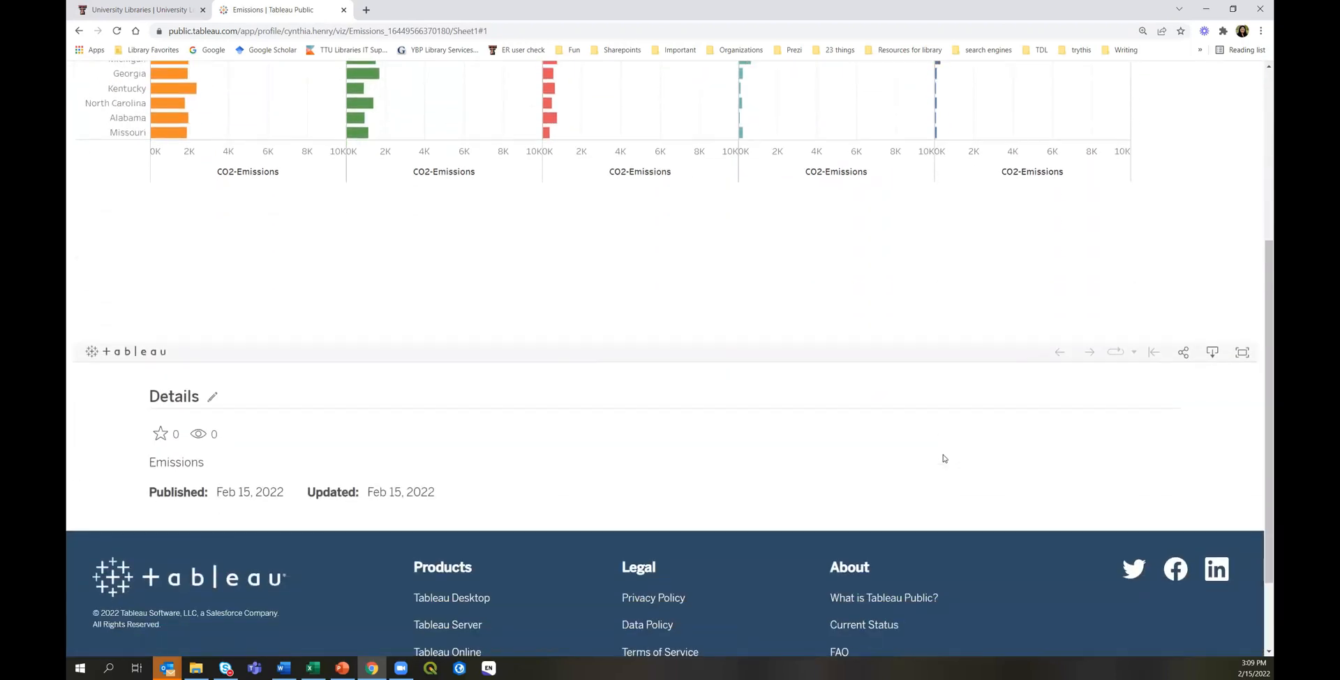
pyautogui.click(213, 398)
pyautogui.scroll(-2, 285, 409)
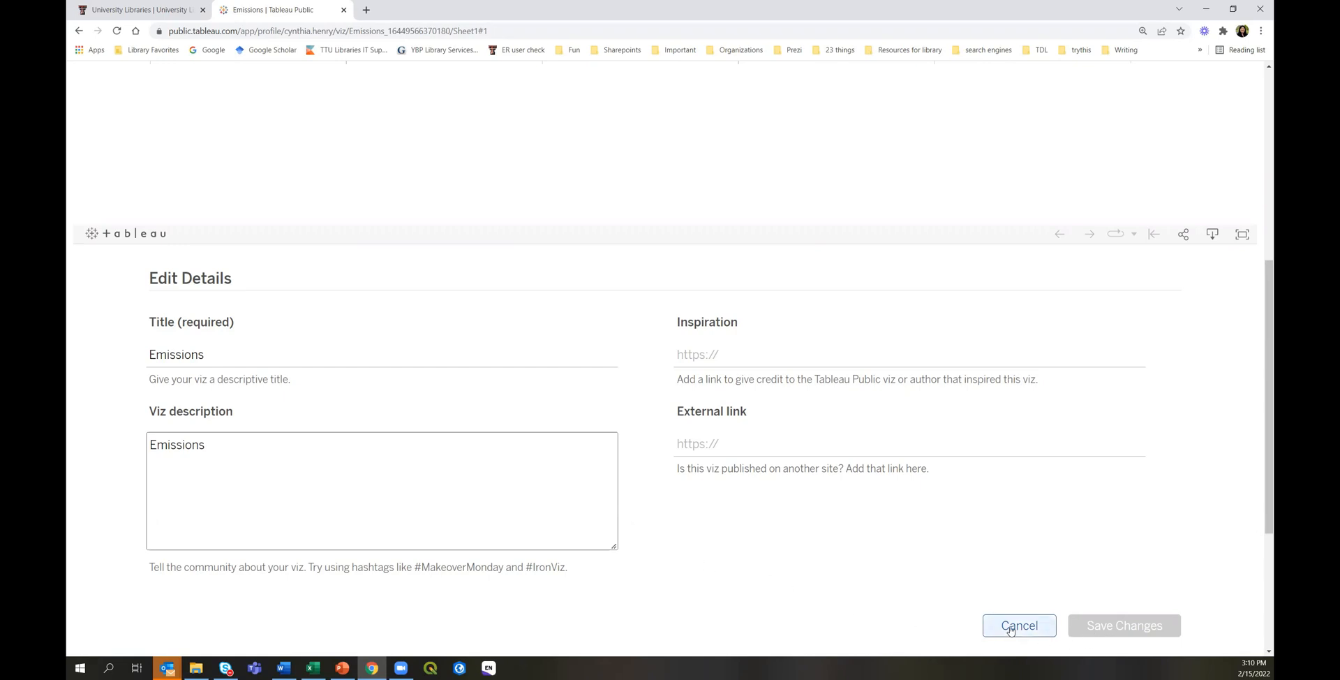
pyautogui.click(248, 353)
pyautogui.press('BackSpace')
pyautogui.click(1113, 625)
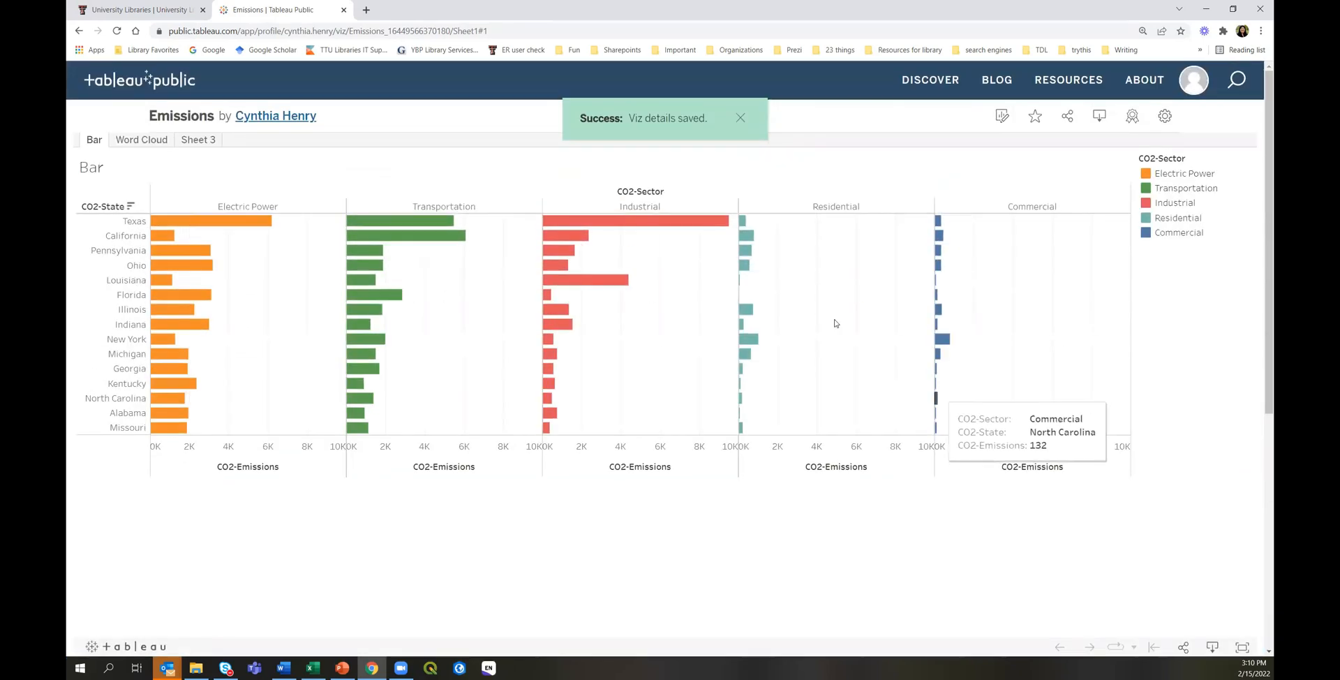
# In the viz settings, turn off download and copy access while keeping sheets shown as tabs.
pyautogui.click(741, 120)
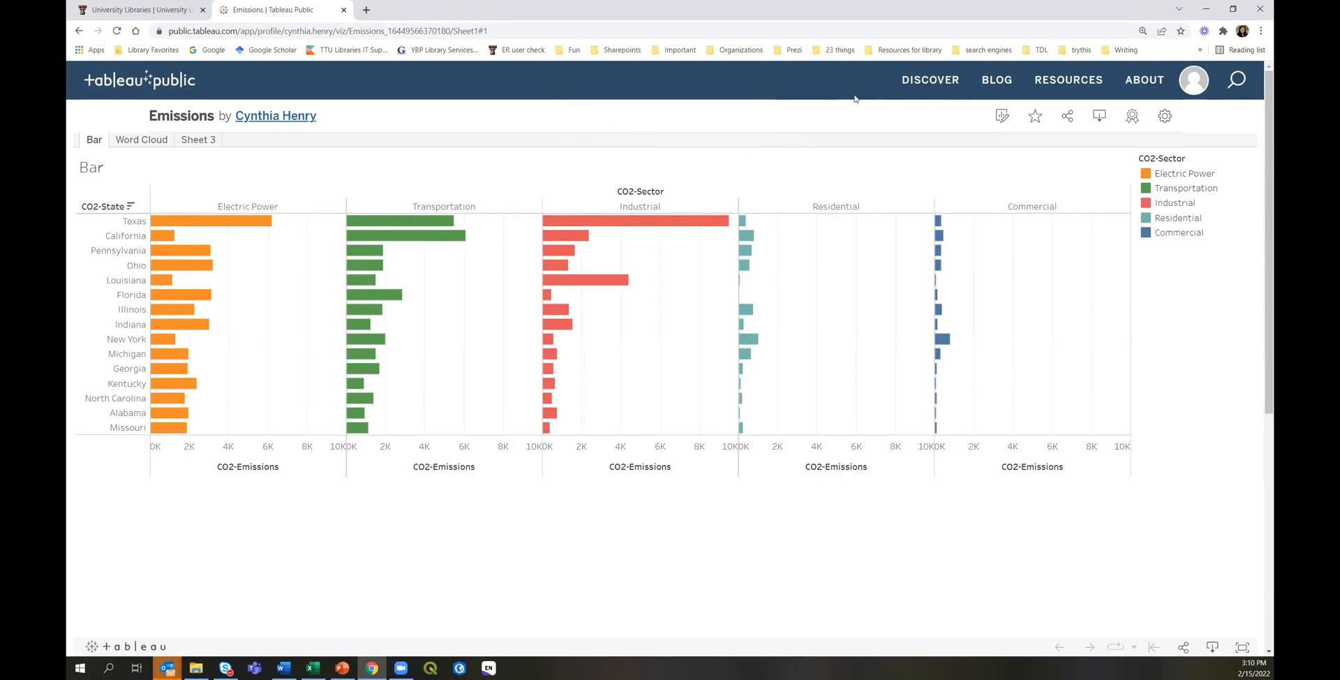
pyautogui.click(1167, 120)
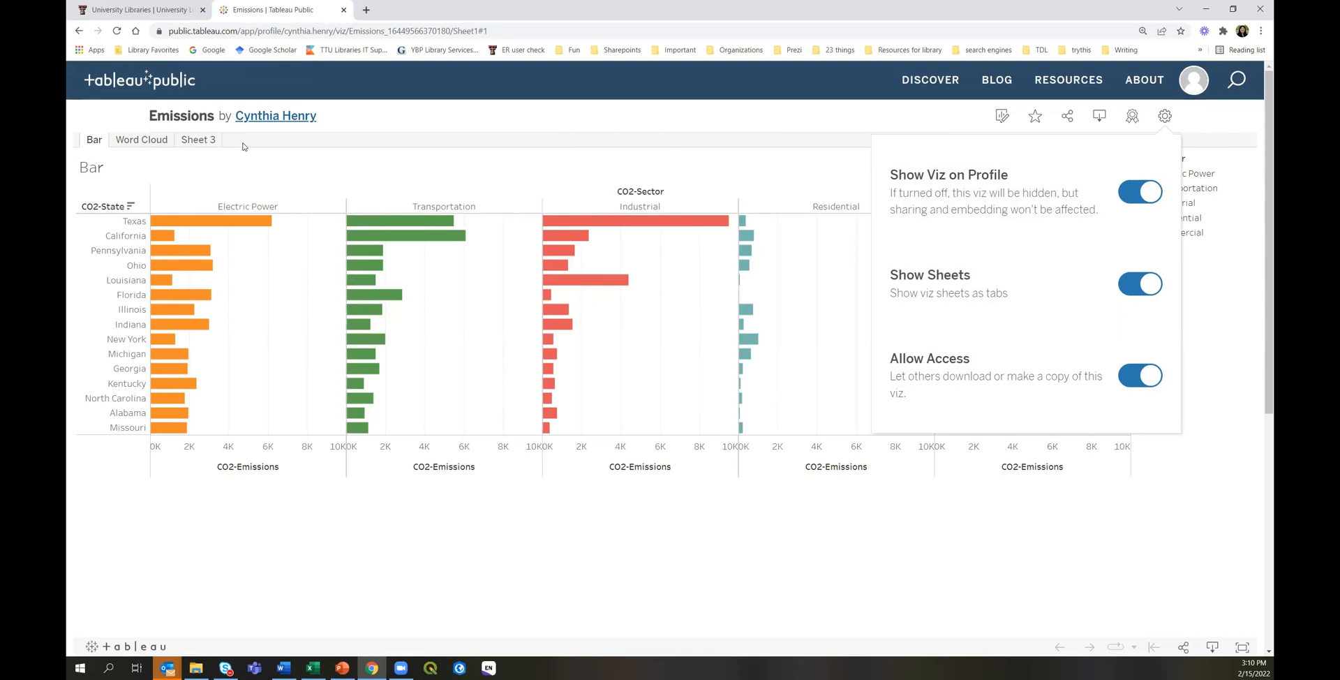
pyautogui.click(1144, 289)
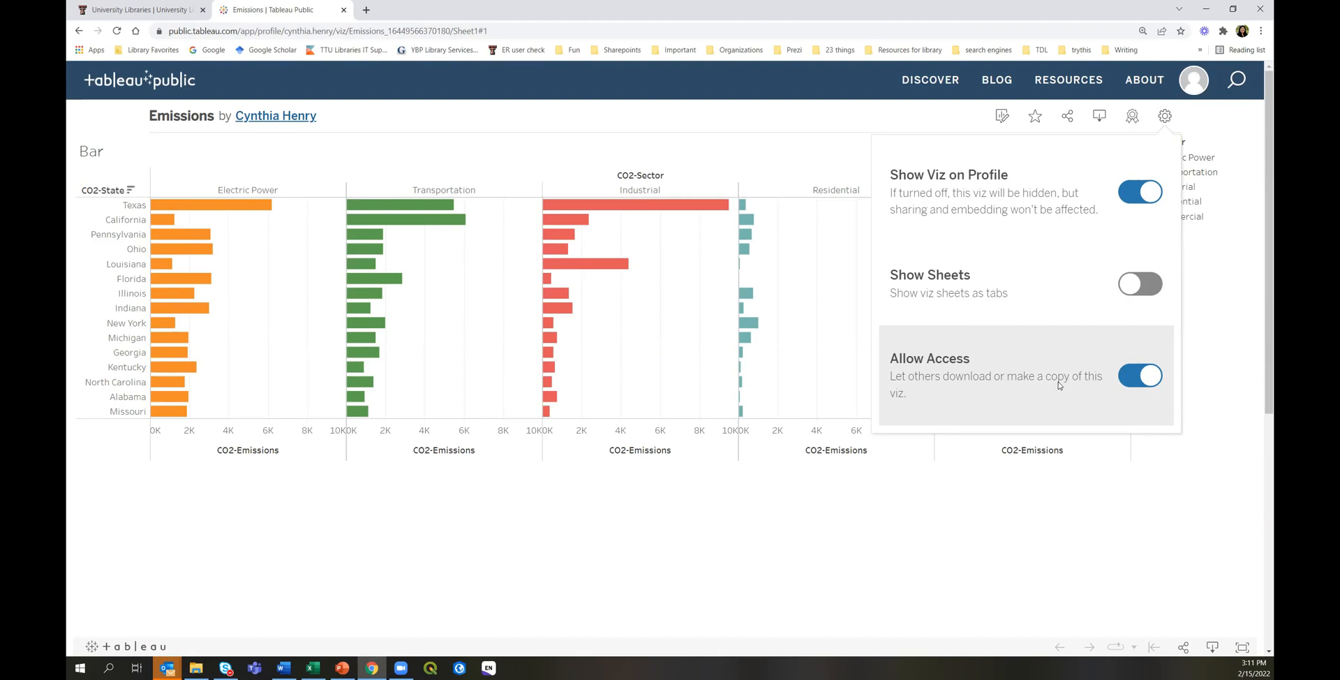
pyautogui.click(1148, 381)
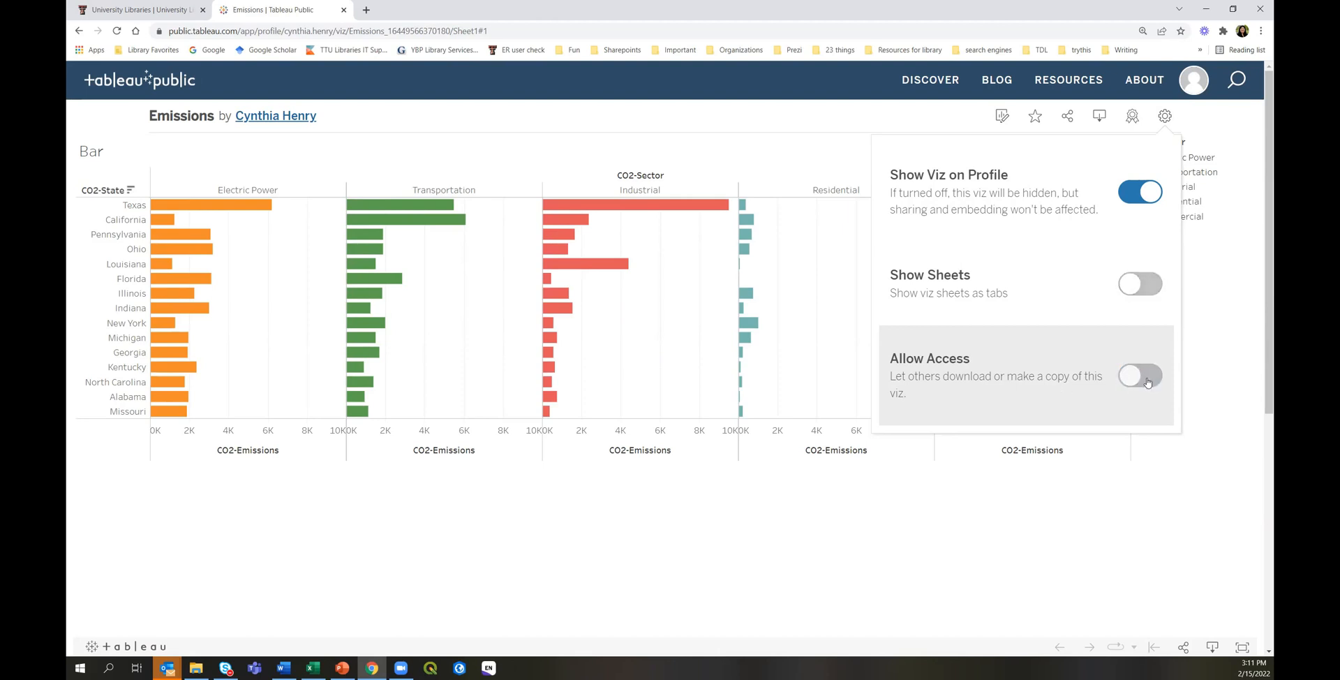
pyautogui.click(1130, 288)
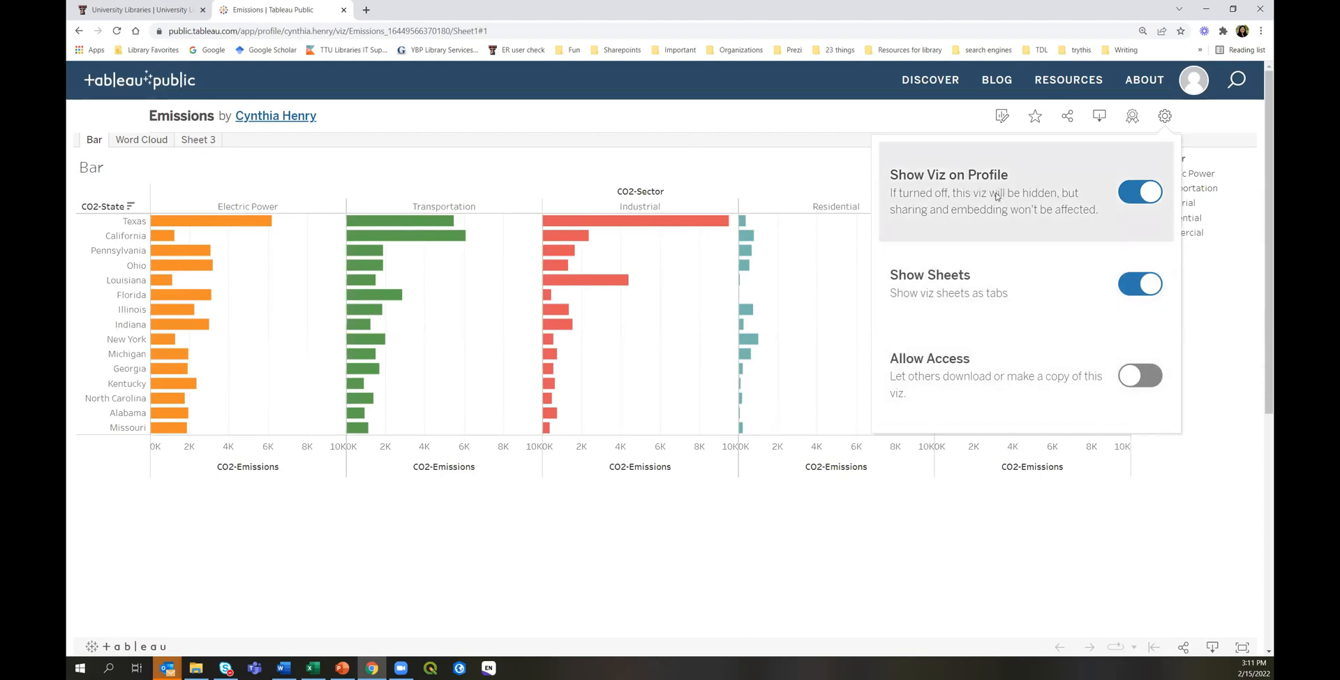
pyautogui.click(1216, 123)
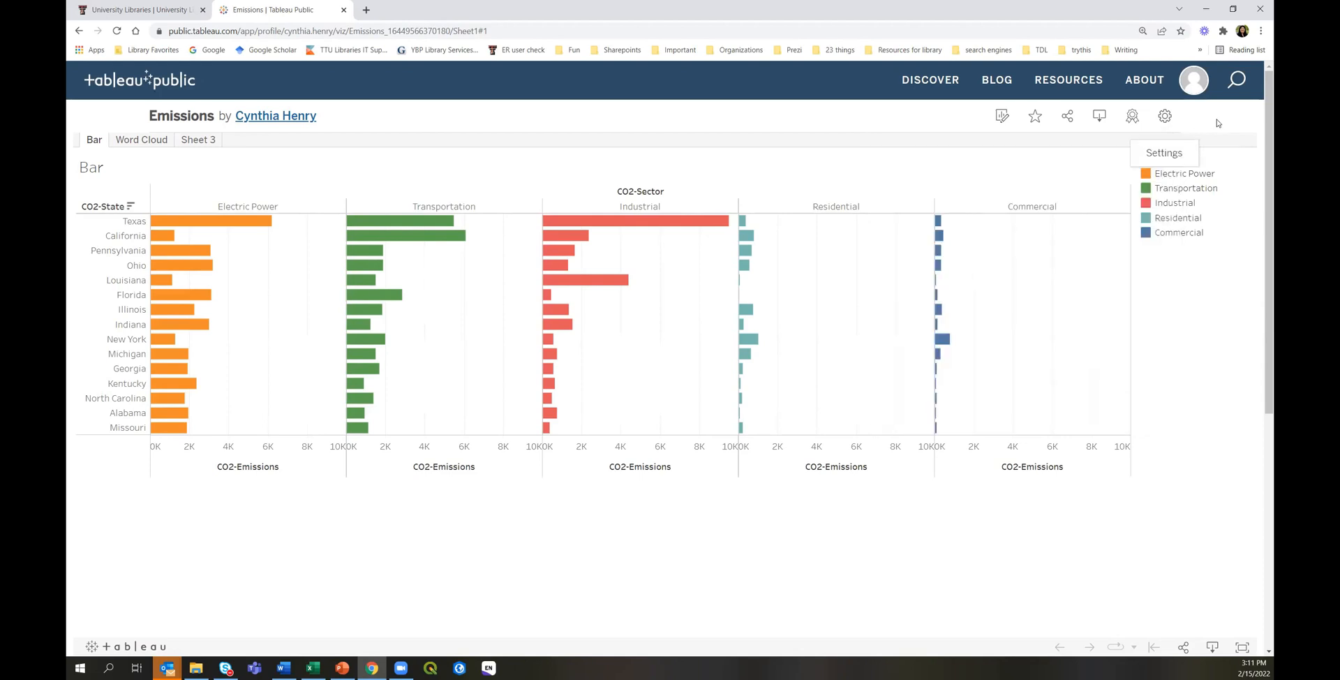
pyautogui.click(1194, 81)
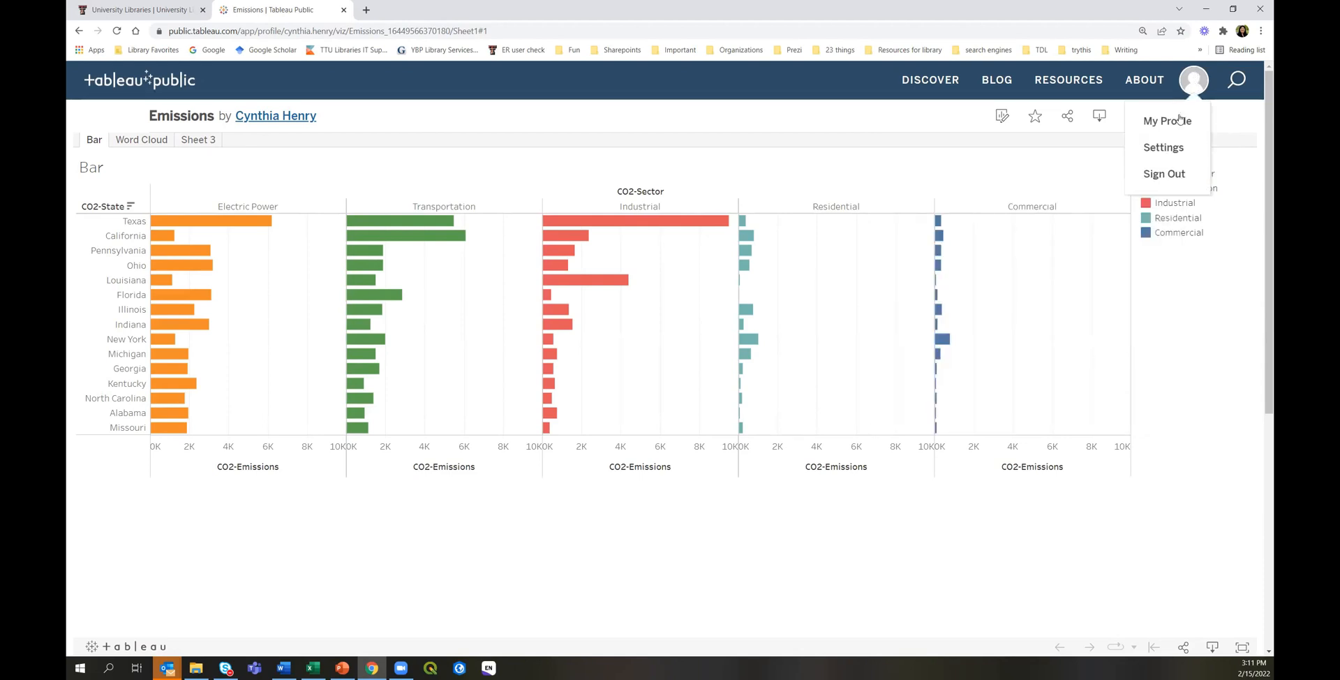
# Go to My Profile and open the Fall 2021 #1 viz from the list.
pyautogui.click(1178, 120)
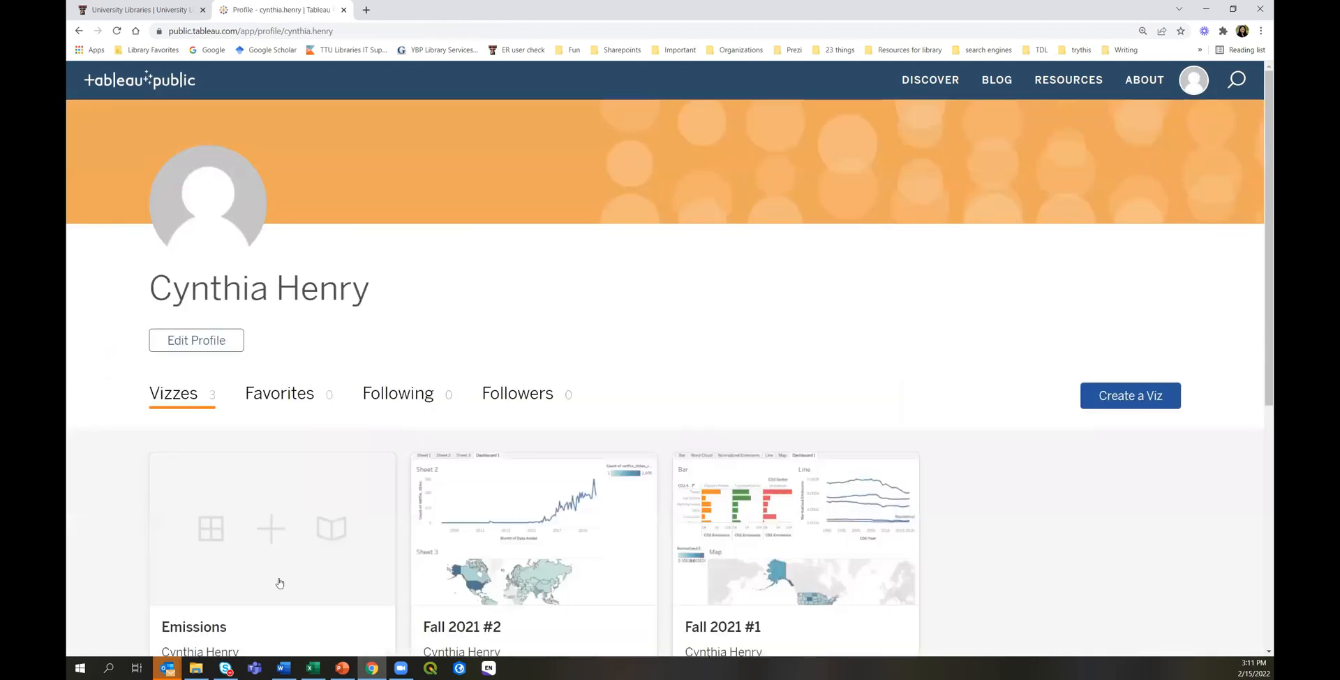
pyautogui.scroll(-2, 210, 555)
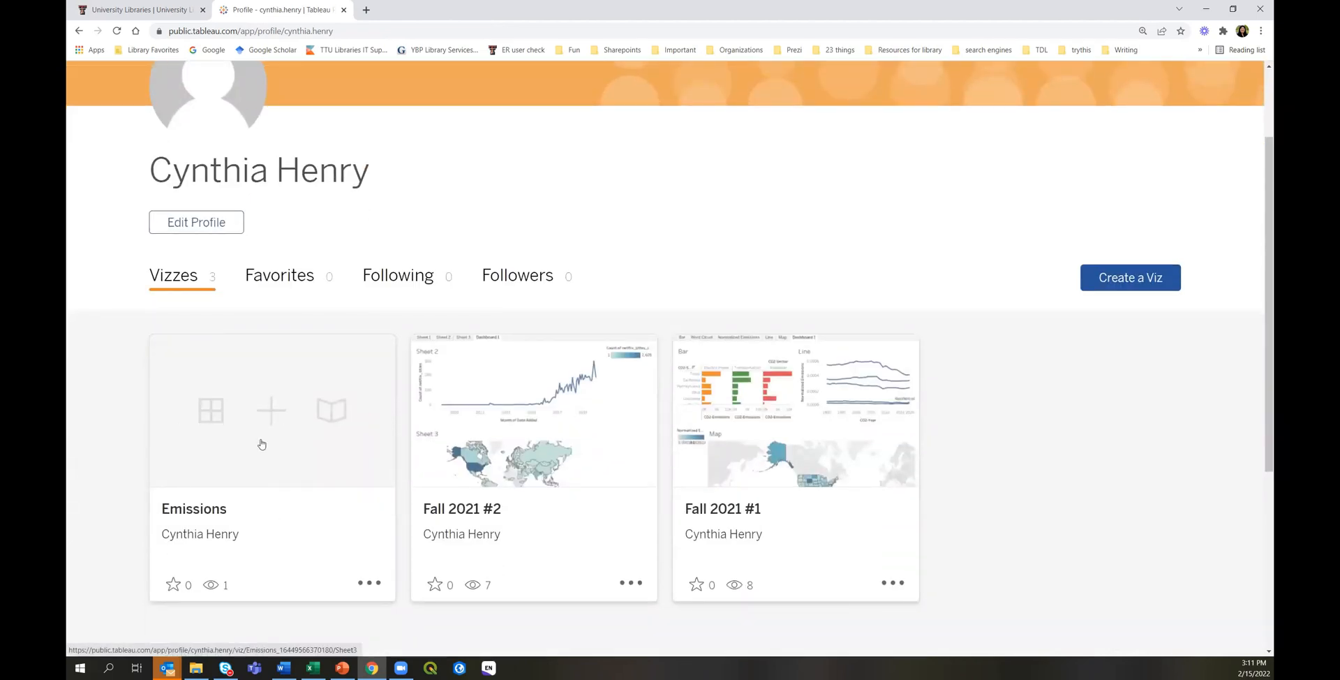
pyautogui.click(780, 433)
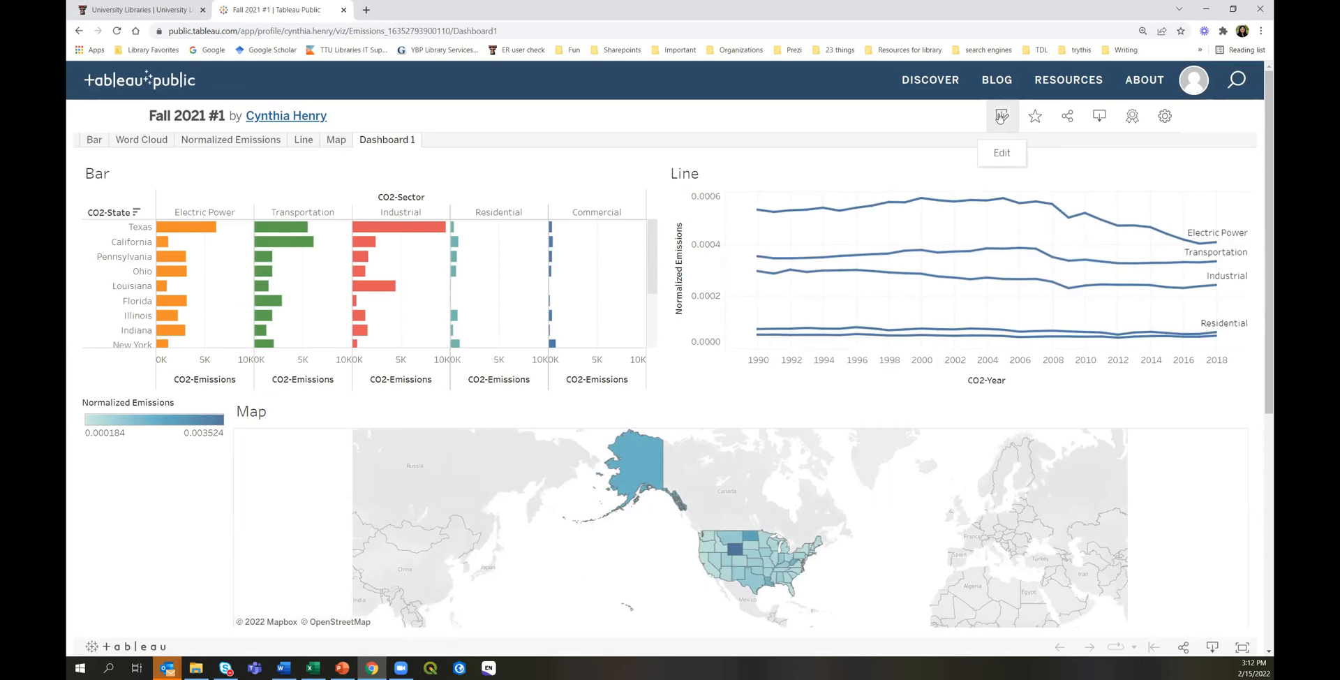
# Rename the Dashboard 1 tab of Fall 2021 #1 to 'Emissions', publish, and exit editing.
pyautogui.click(999, 116)
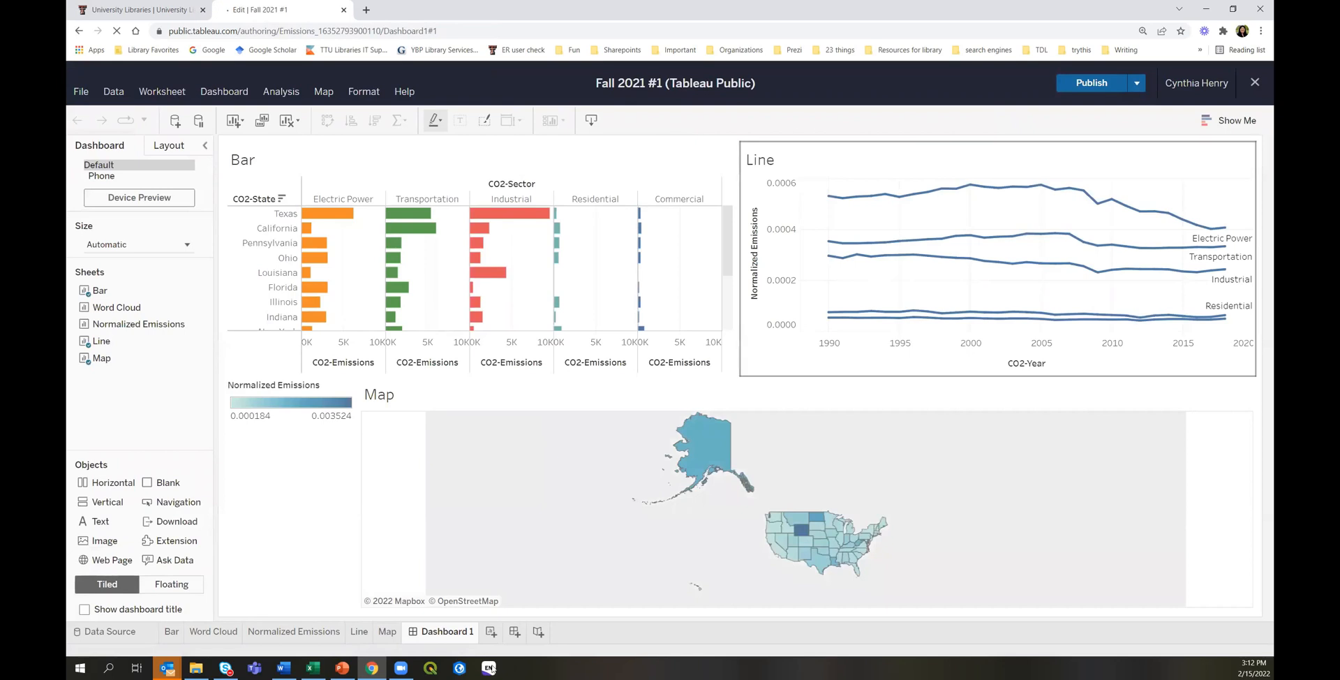
pyautogui.rightClick(444, 637)
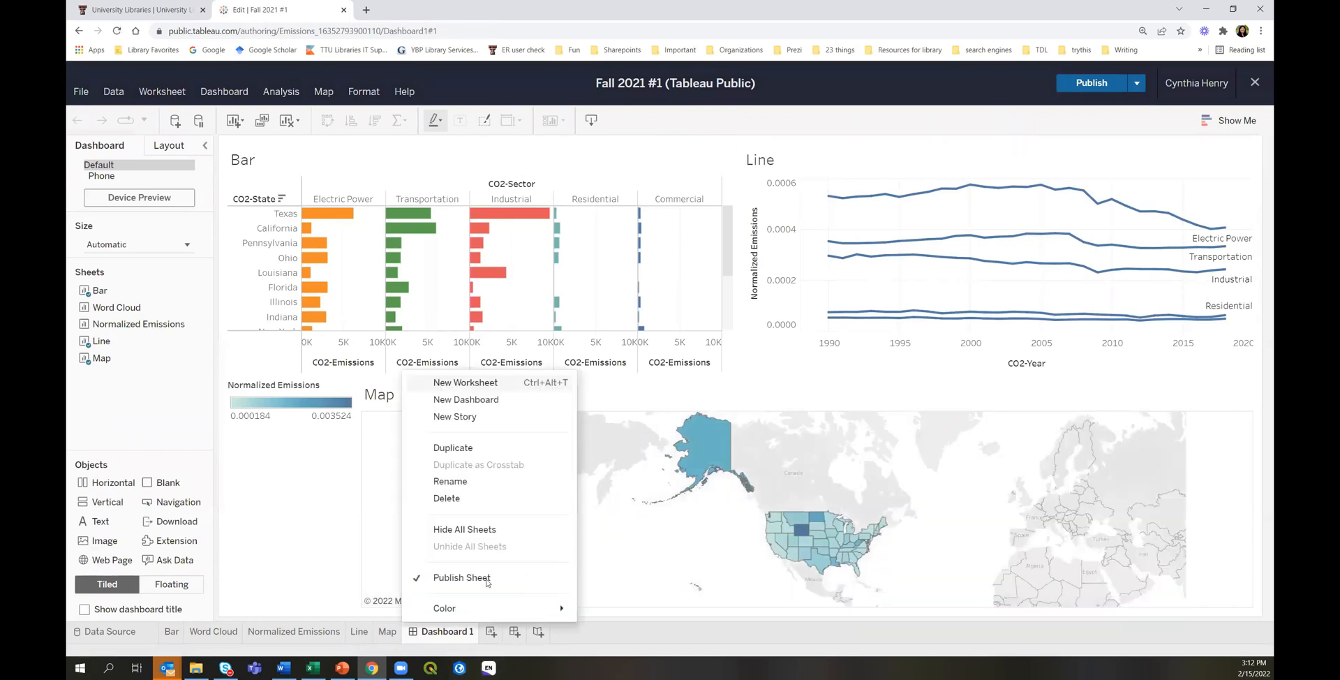
pyautogui.click(465, 483)
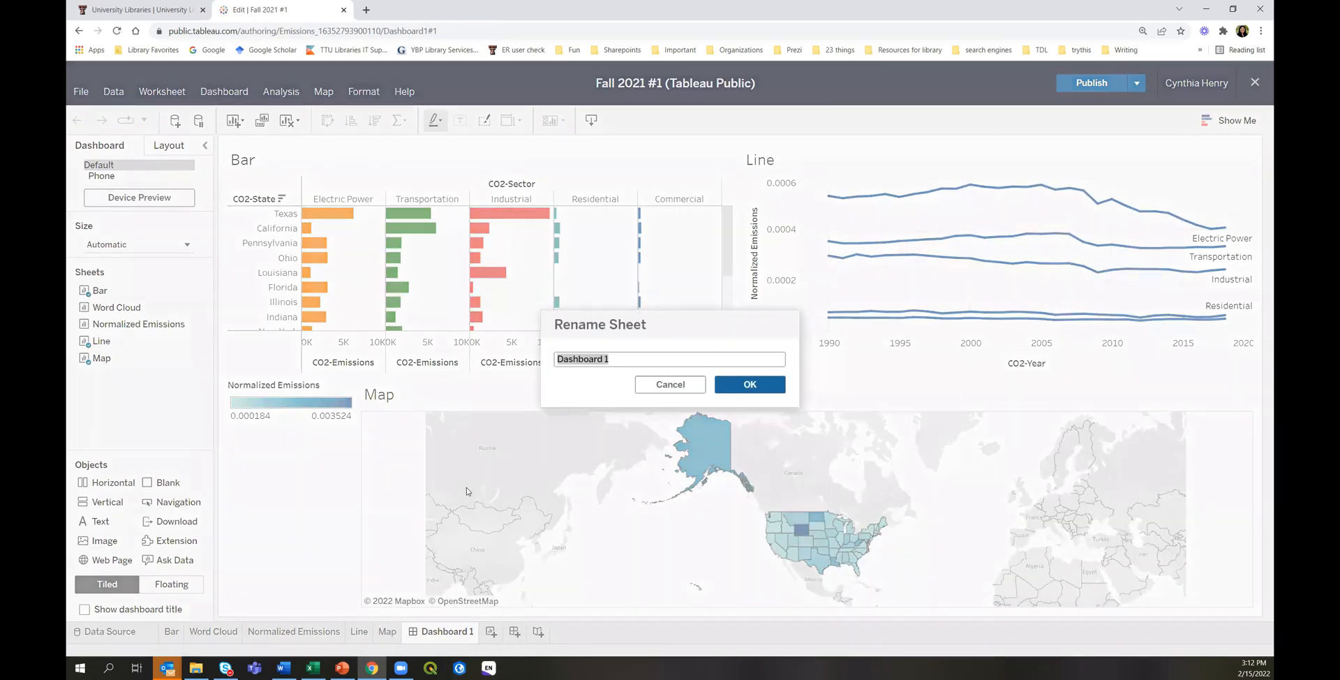
pyautogui.write('Emissions')
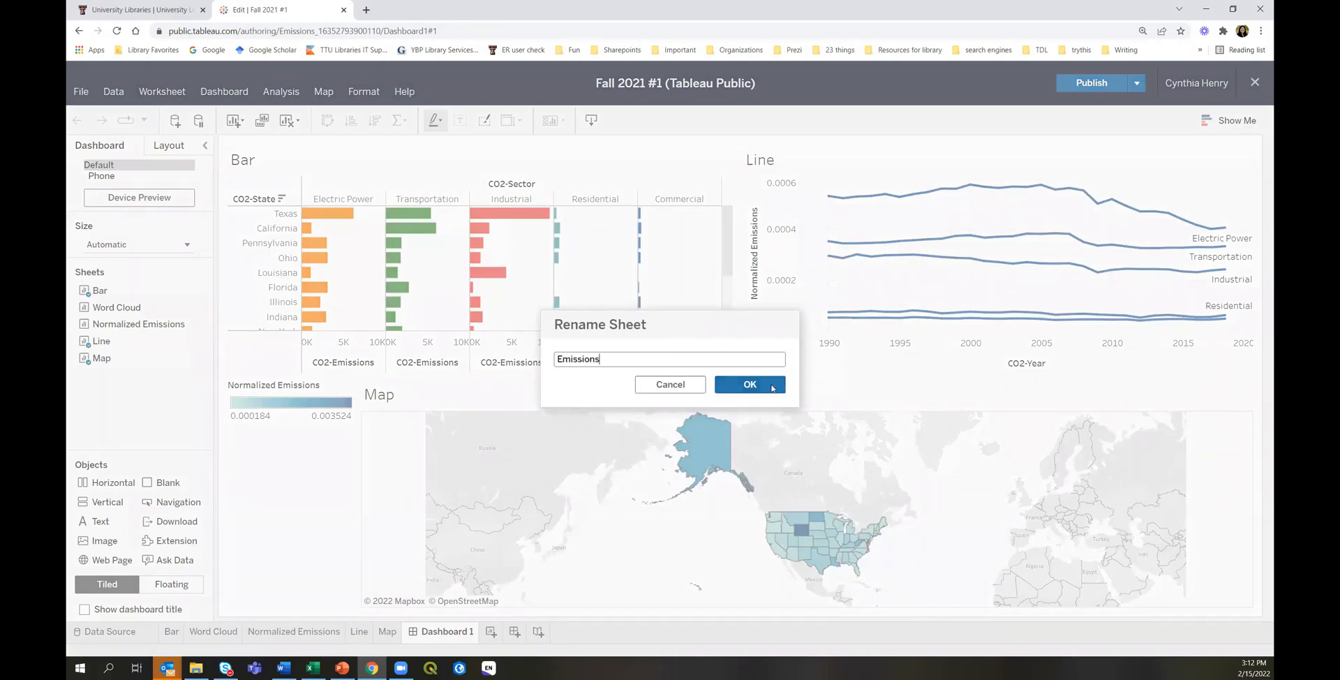
pyautogui.click(768, 384)
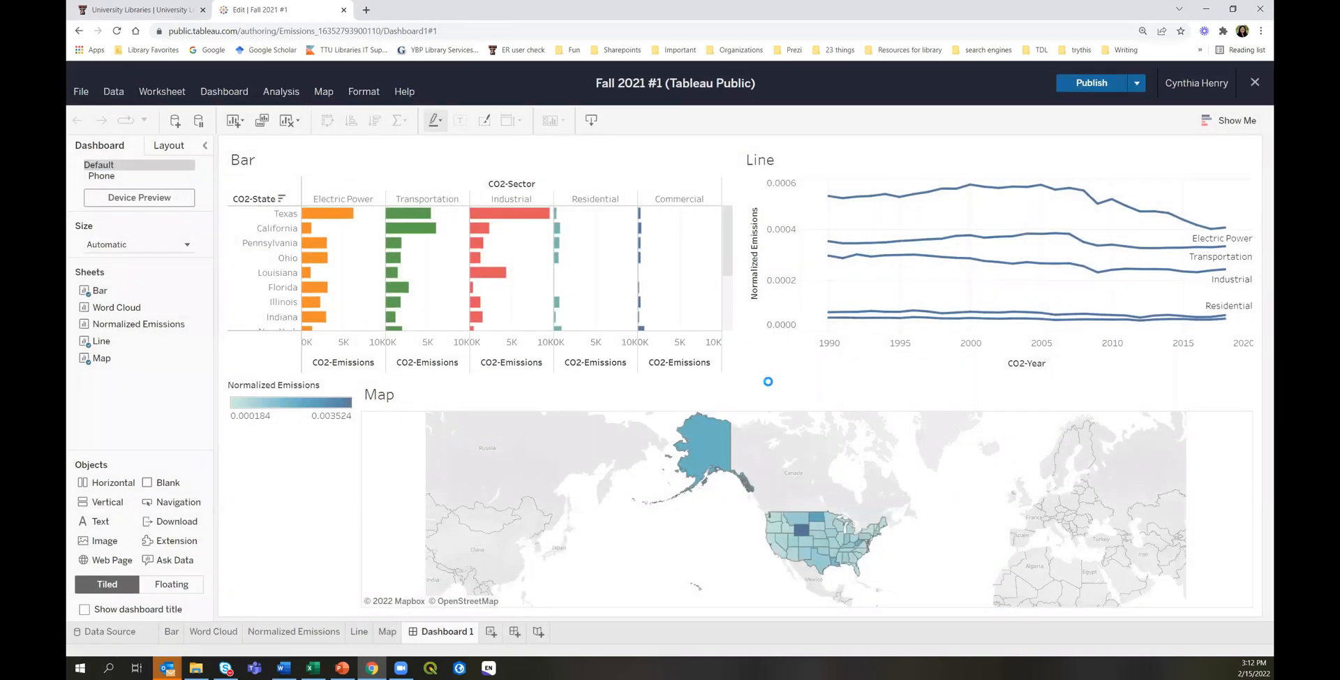
pyautogui.click(1086, 83)
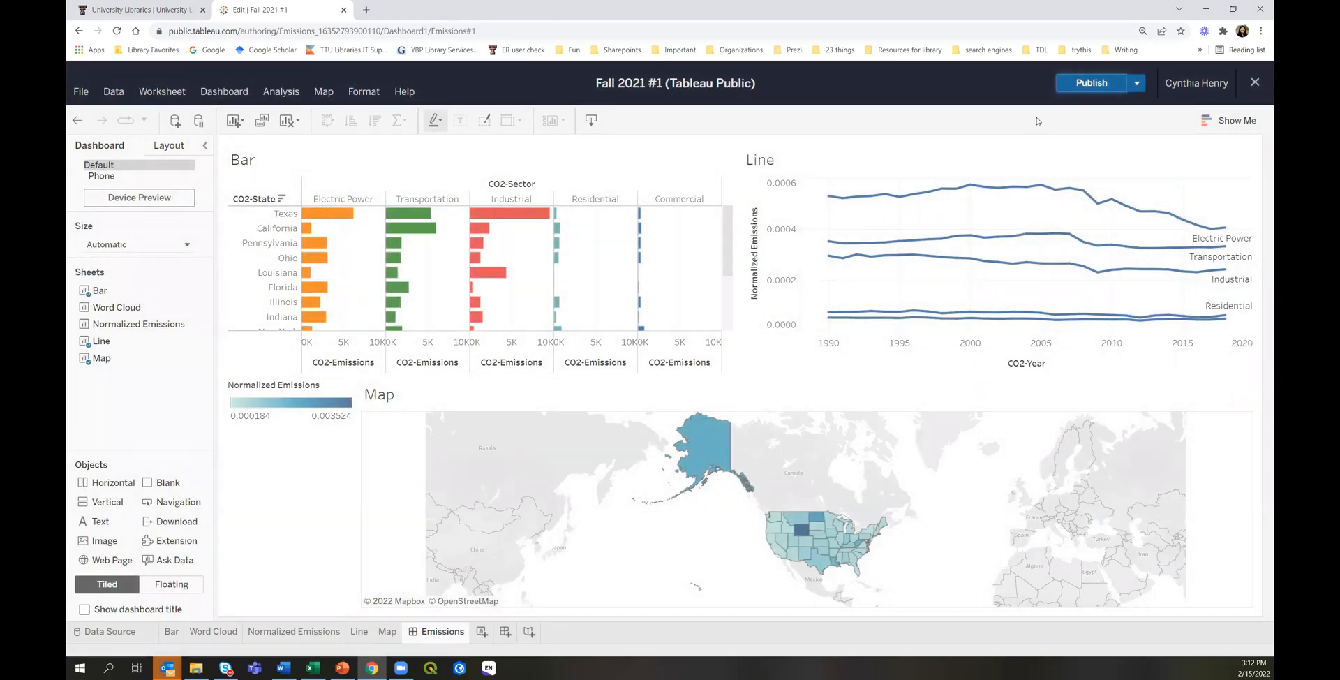
pyautogui.click(1254, 84)
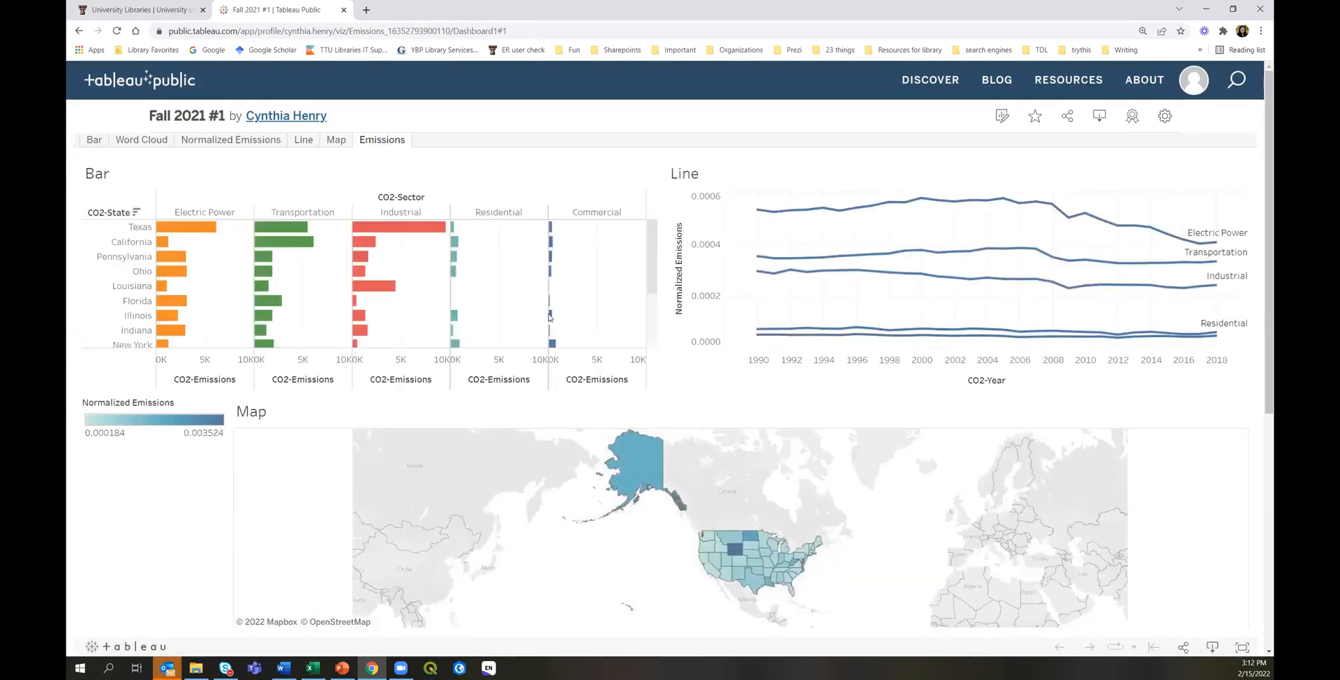
pyautogui.click(1170, 121)
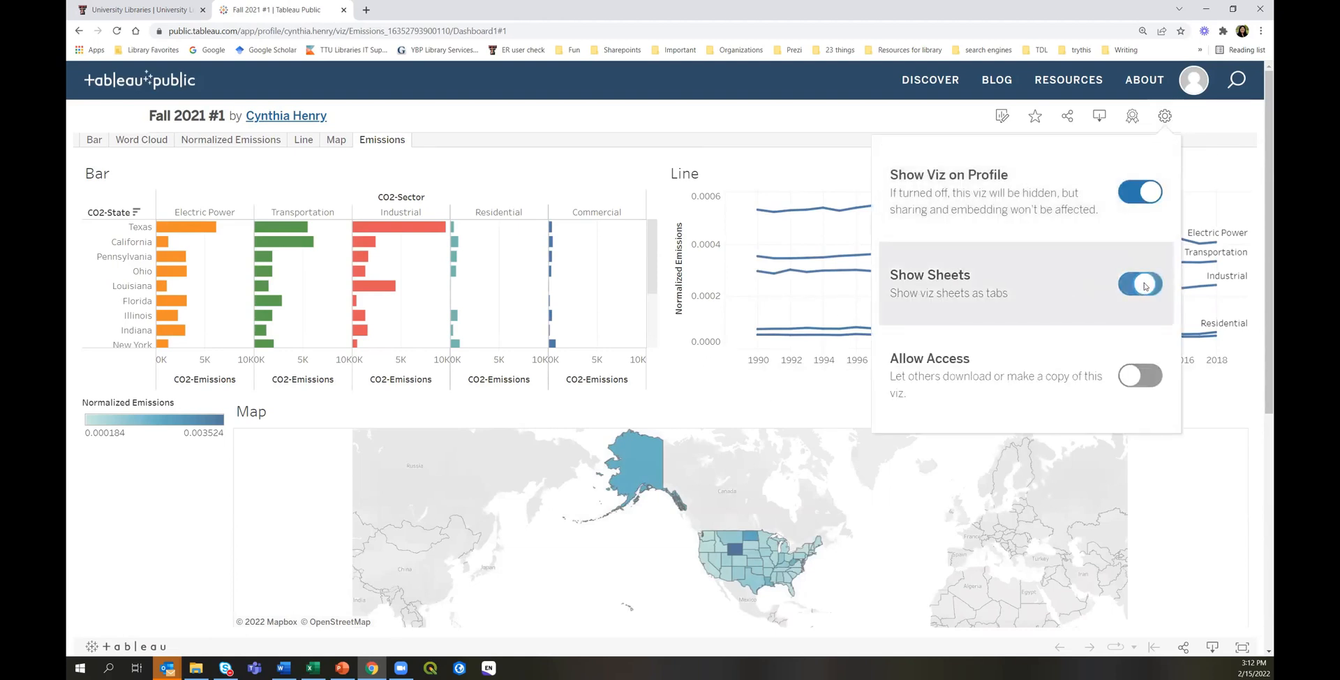
pyautogui.click(1148, 284)
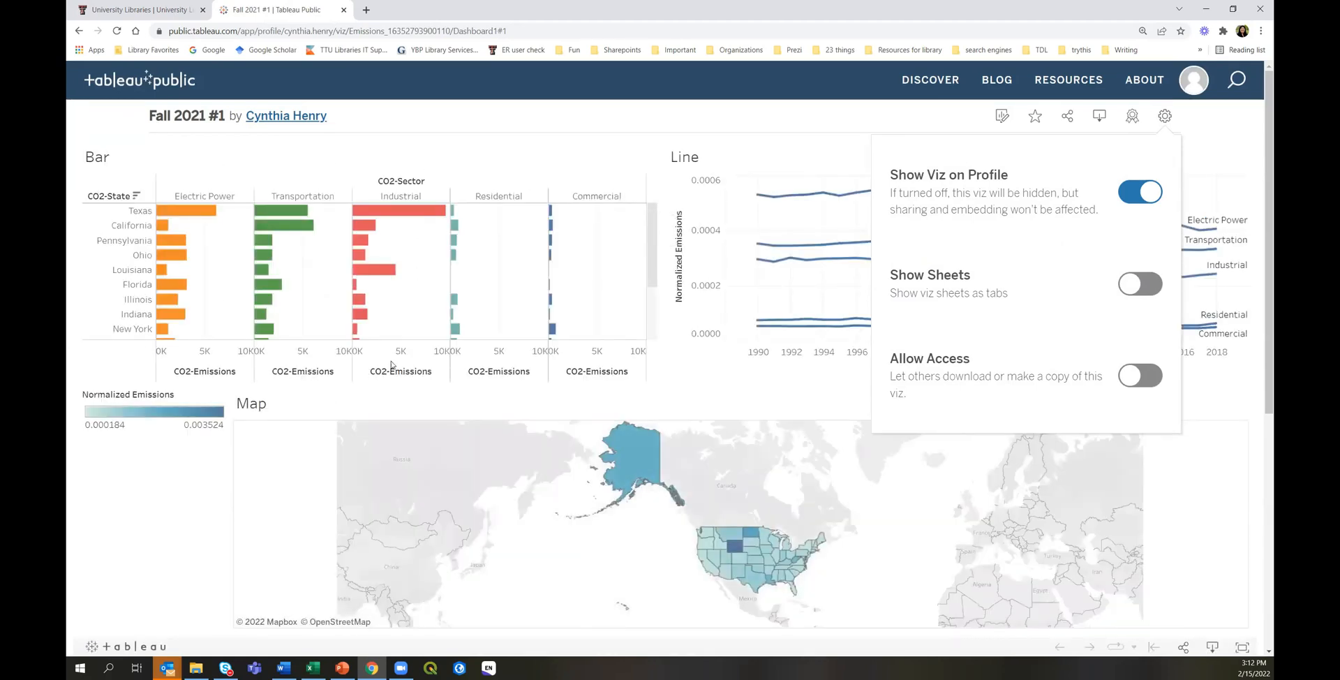
pyautogui.click(1131, 285)
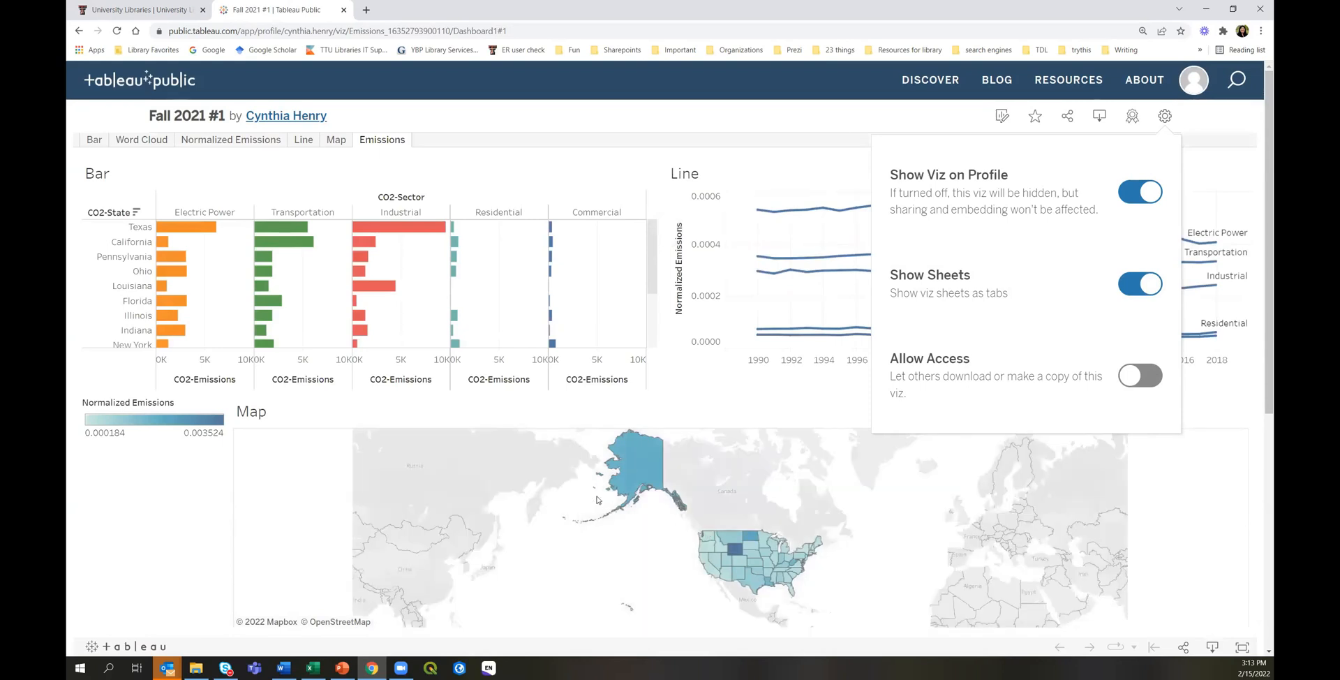
pyautogui.click(120, 548)
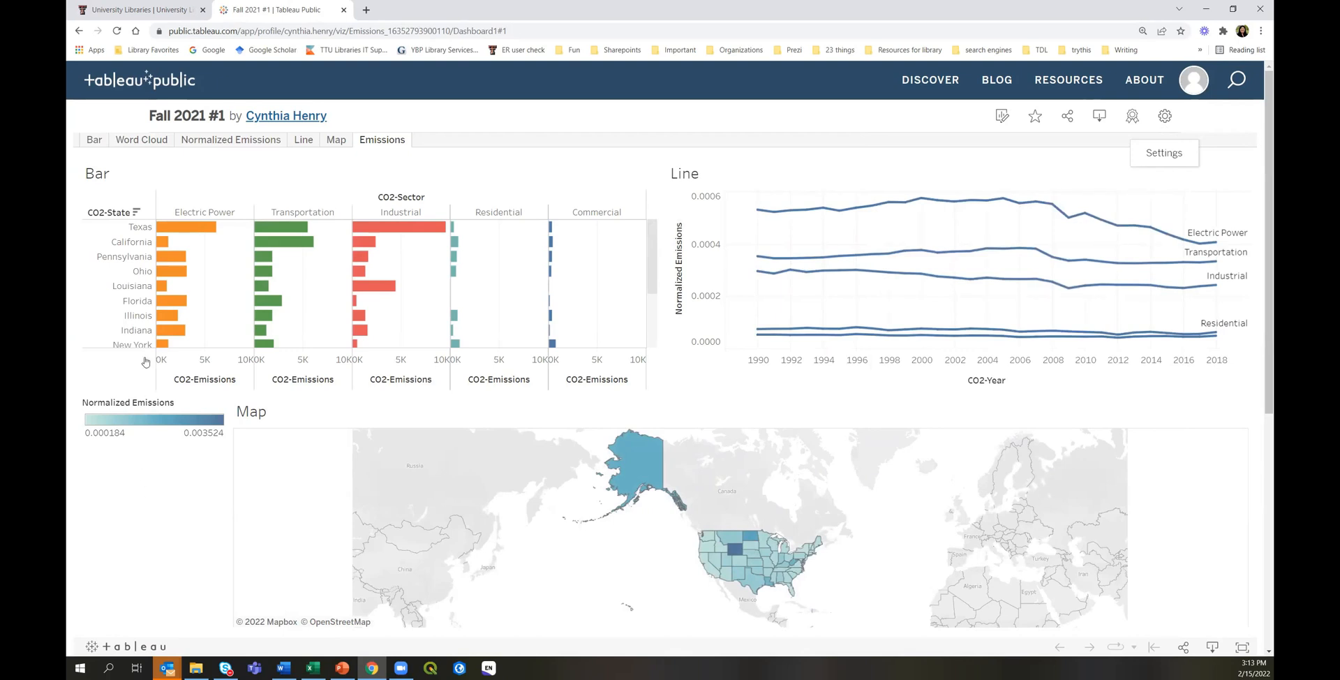
pyautogui.click(105, 258)
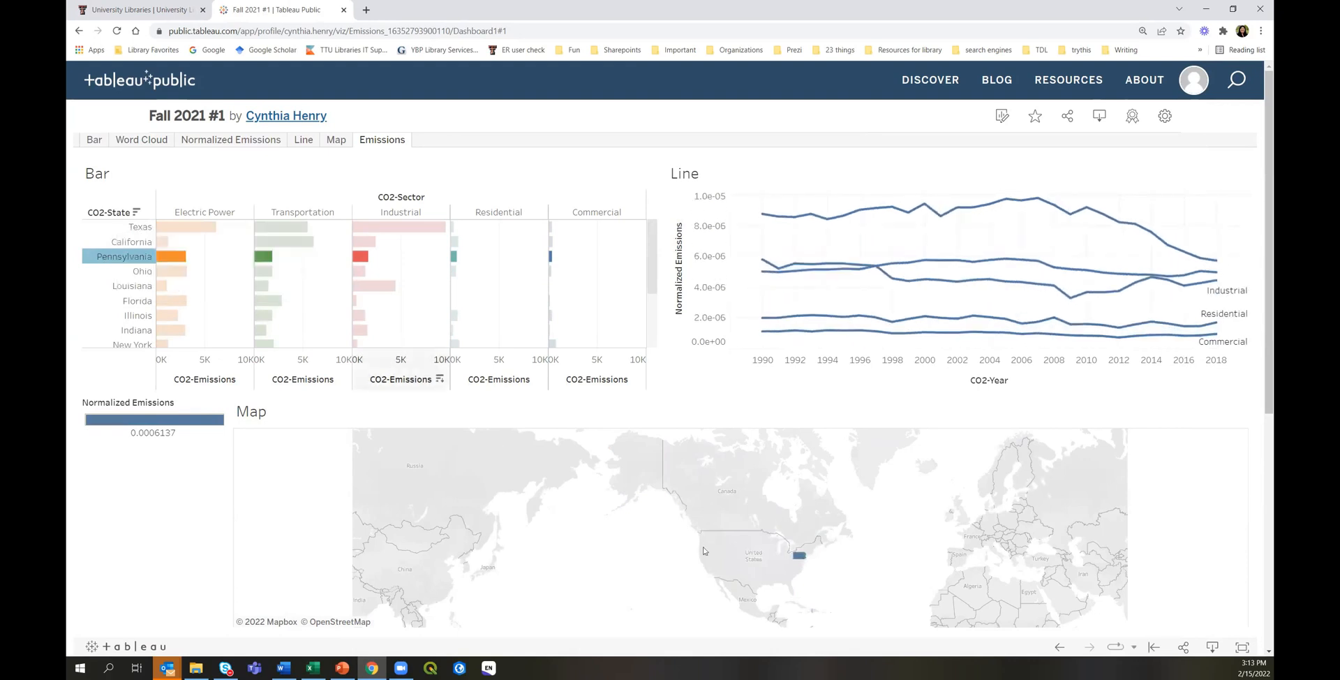
pyautogui.click(134, 301)
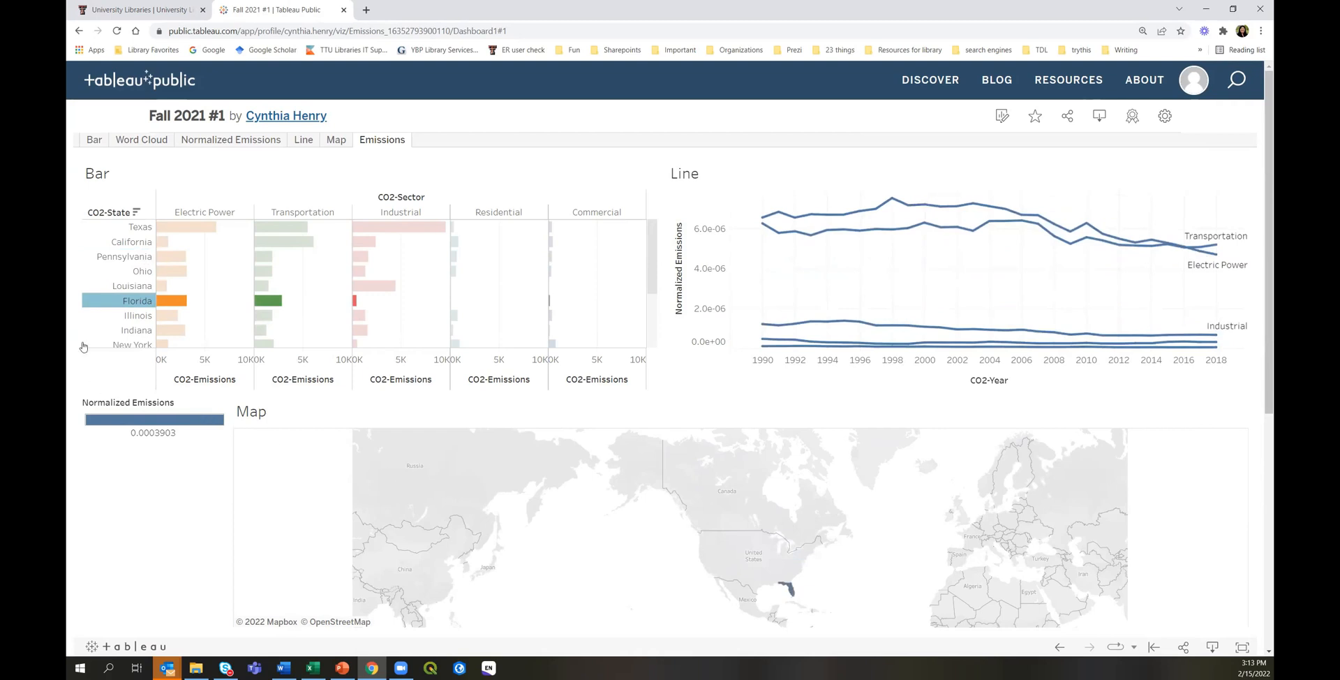
pyautogui.click(99, 379)
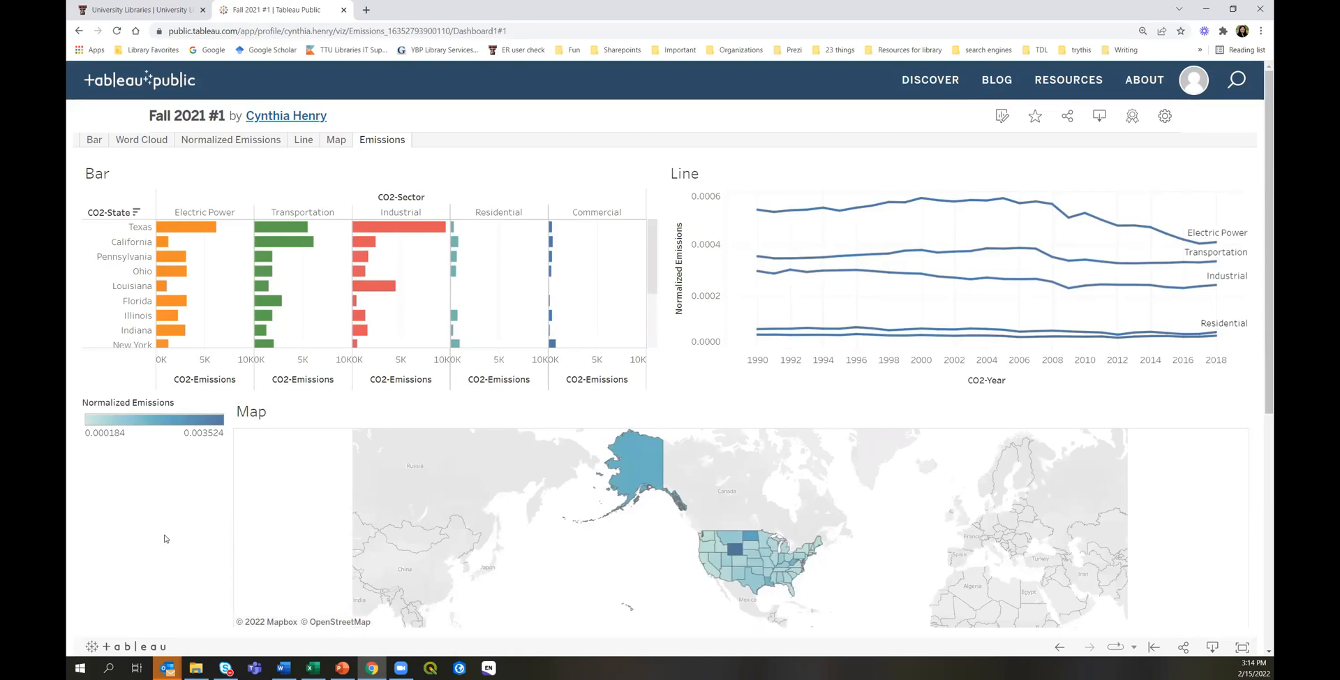
# Start the PowerPoint slide show from the Visualization slide and advance to 'Data Preparation'.
pyautogui.moveTo(313, 617)
pyautogui.click(341, 667)
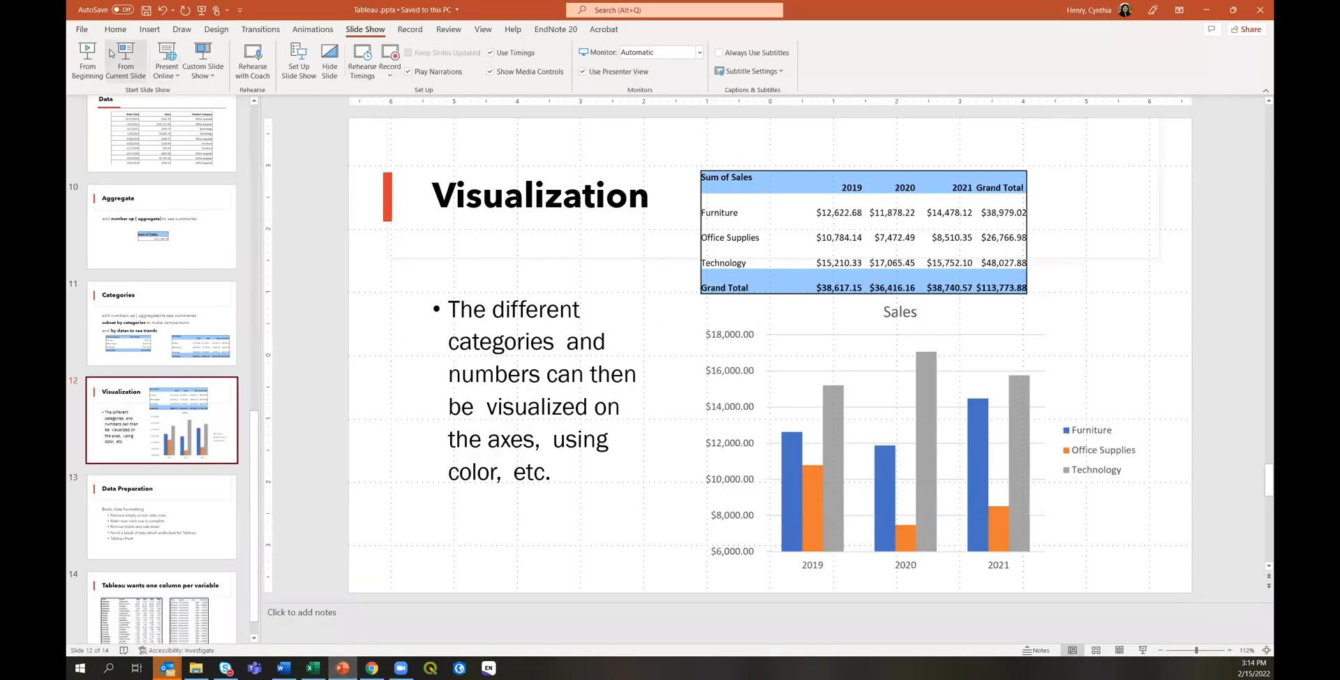
pyautogui.click(124, 55)
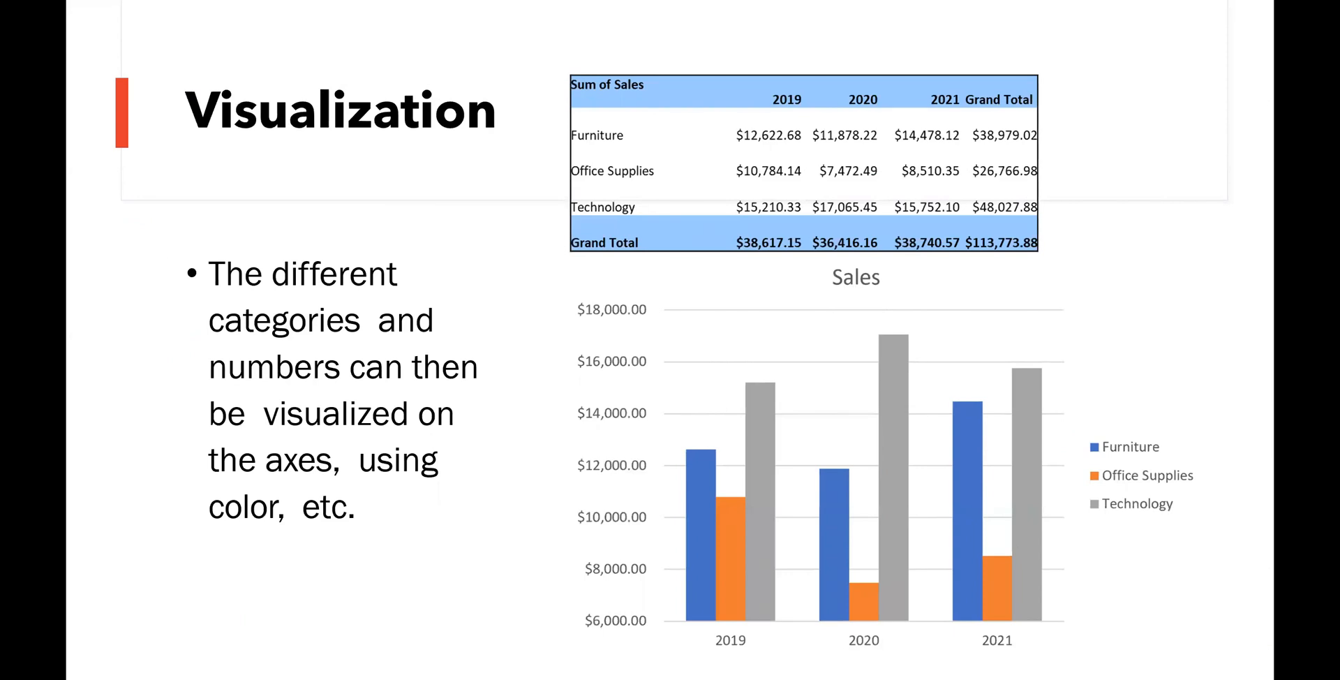
pyautogui.click(572, 512)
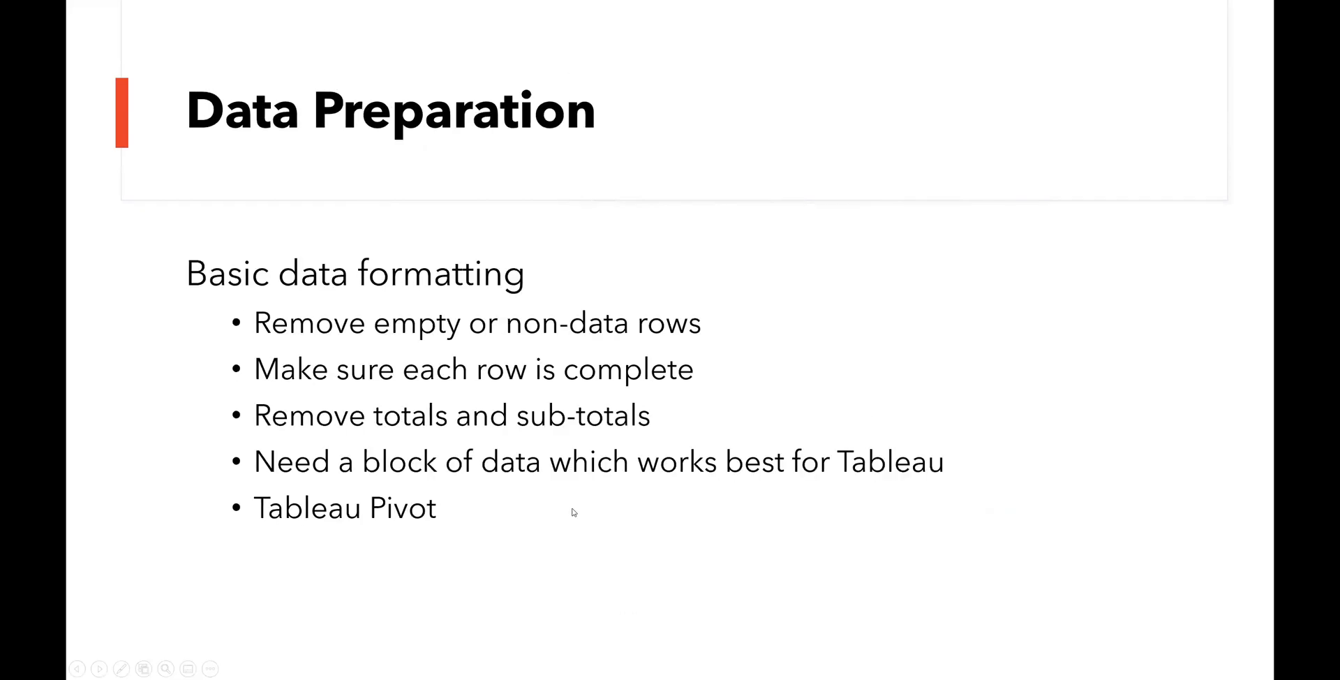
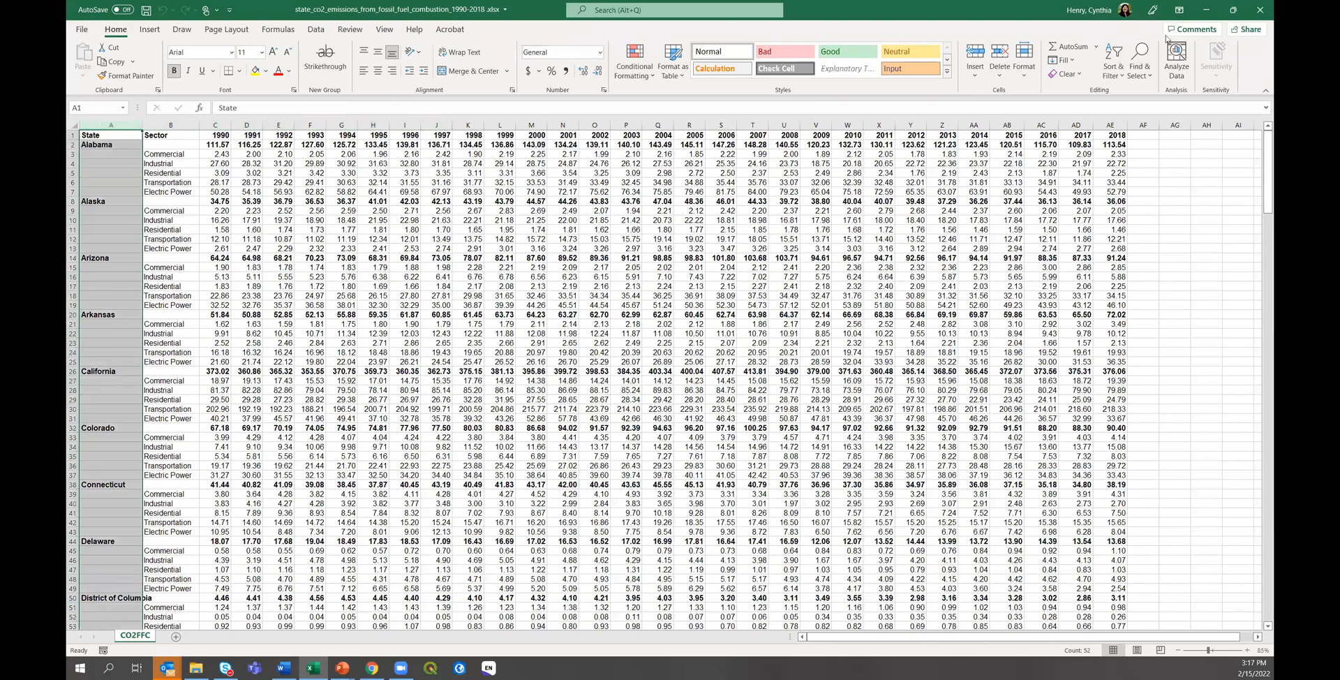
# Select only the blank cells in the State column with Go To Special > Blanks.
pyautogui.click(1140, 69)
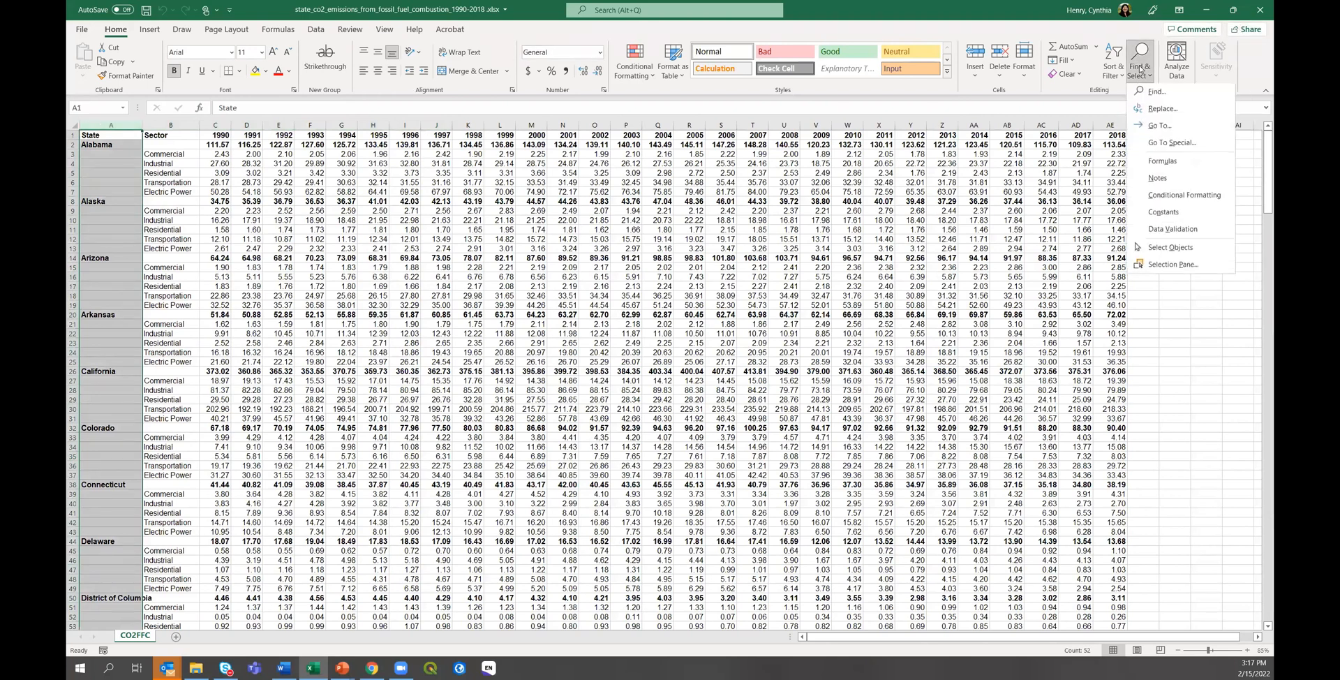
pyautogui.click(1163, 144)
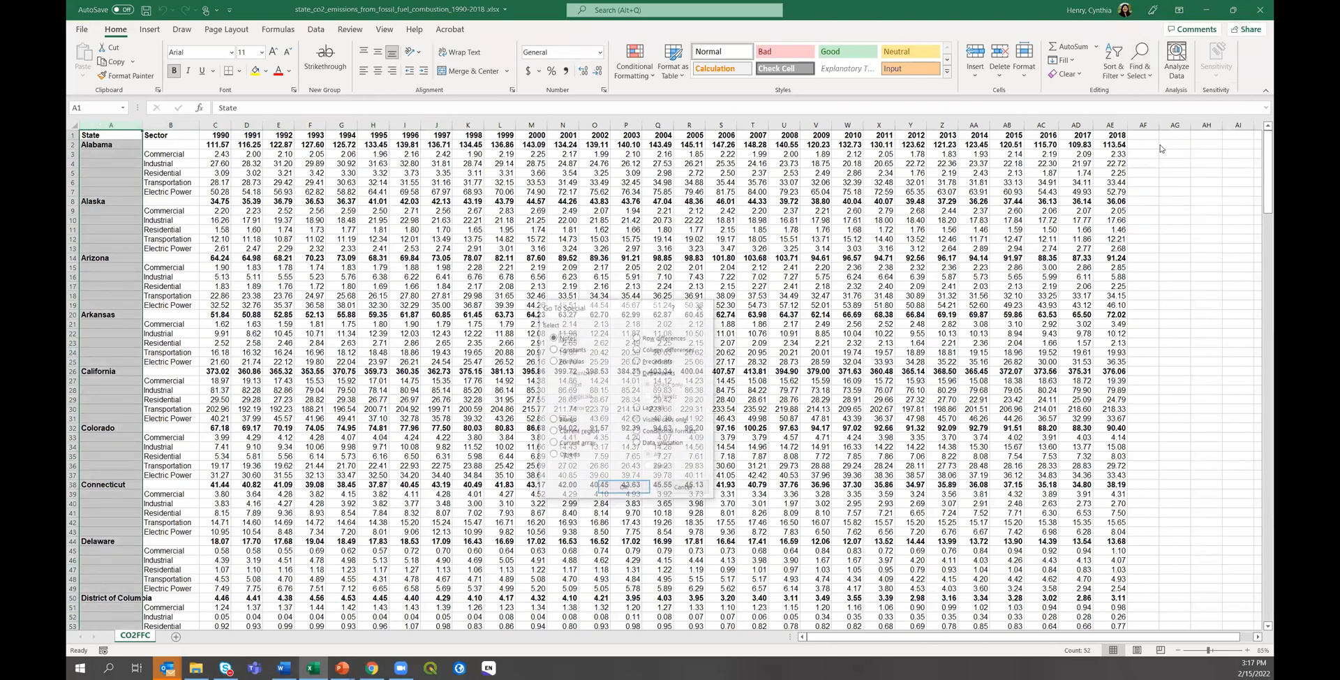
pyautogui.click(553, 420)
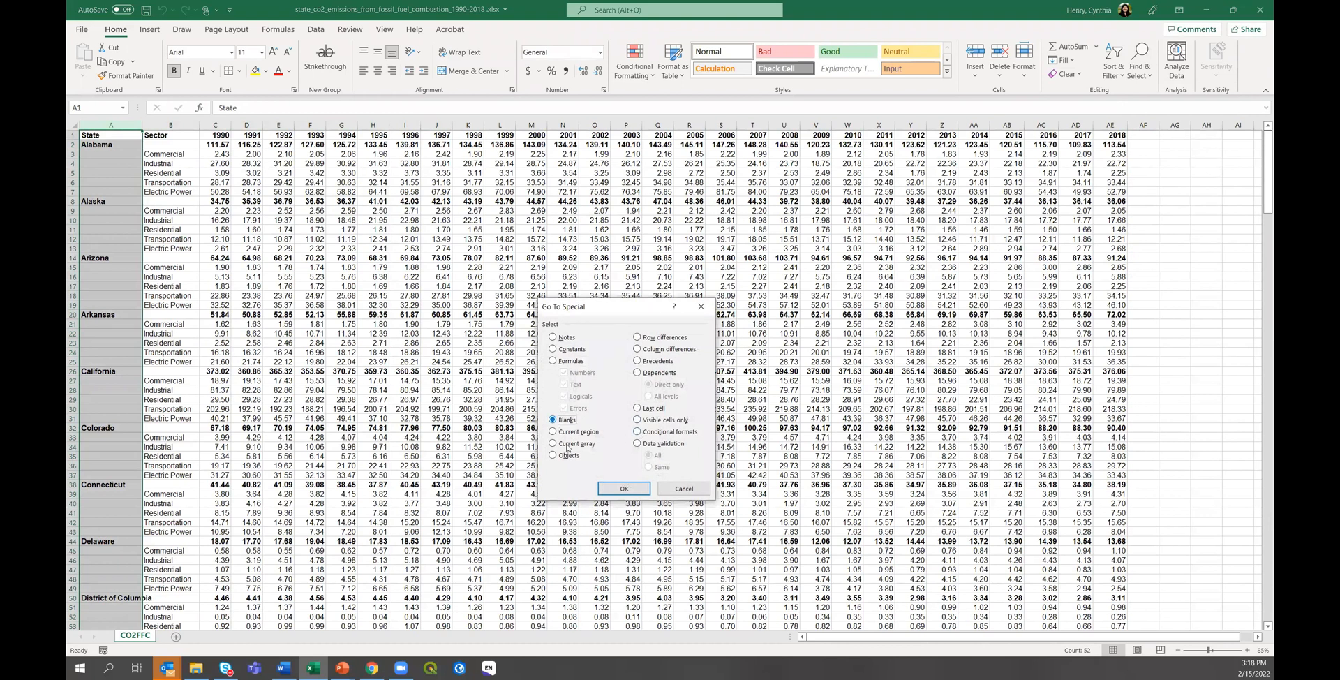
pyautogui.click(624, 487)
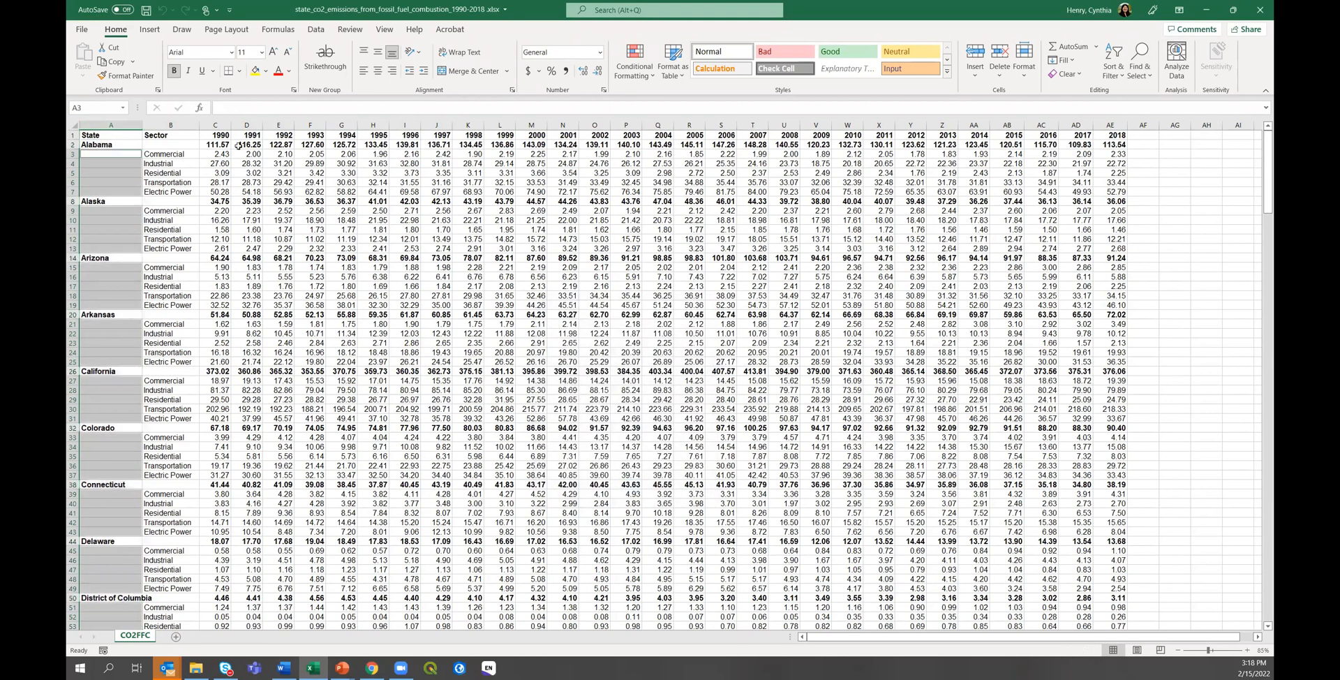
# Fill every selected blank cell with the formula =A2 at once using Ctrl+Enter.
pyautogui.click(221, 107)
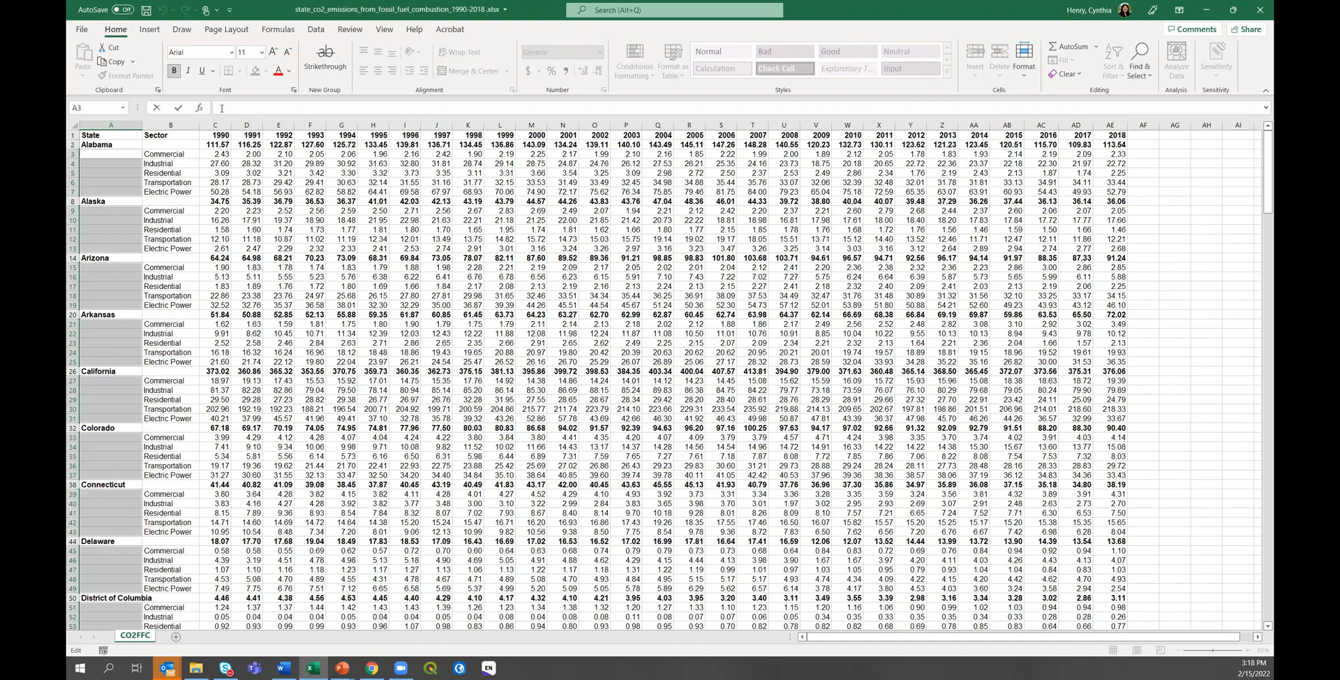
pyautogui.write('=')
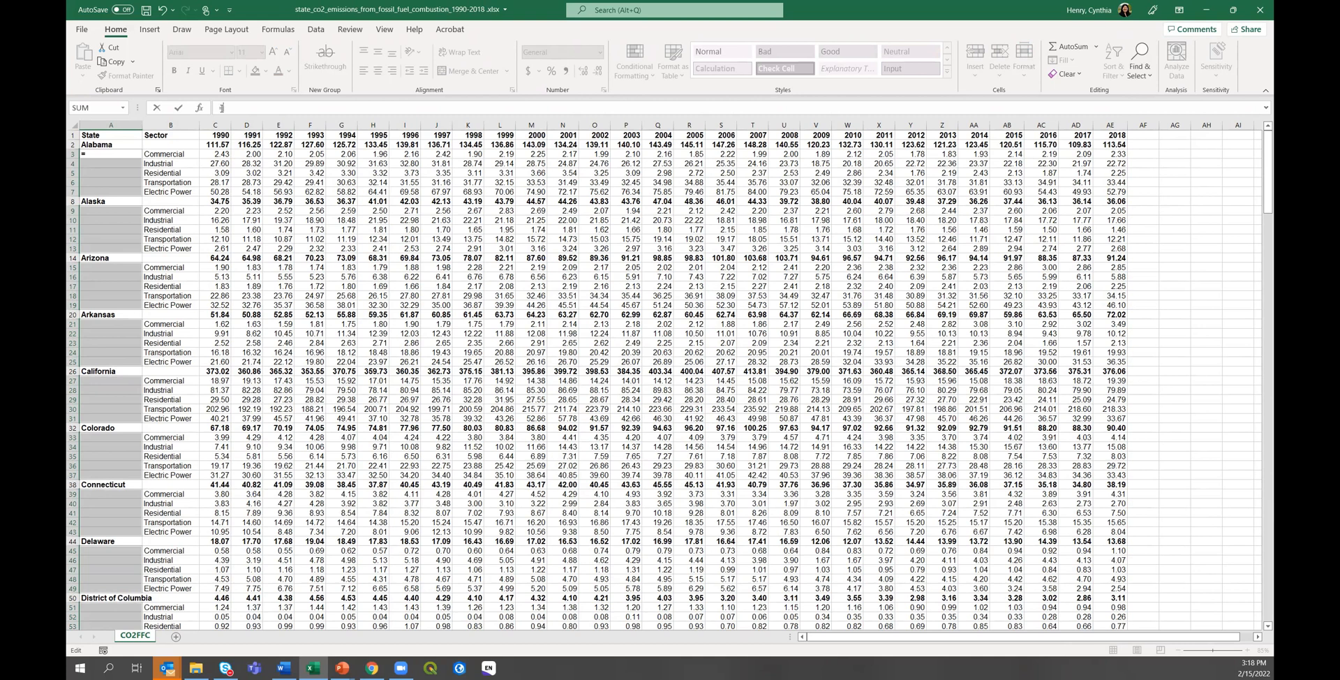
pyautogui.write('A@')
pyautogui.press('BackSpace')
pyautogui.write('2')
pyautogui.hotkey('ctrl', 'Return')
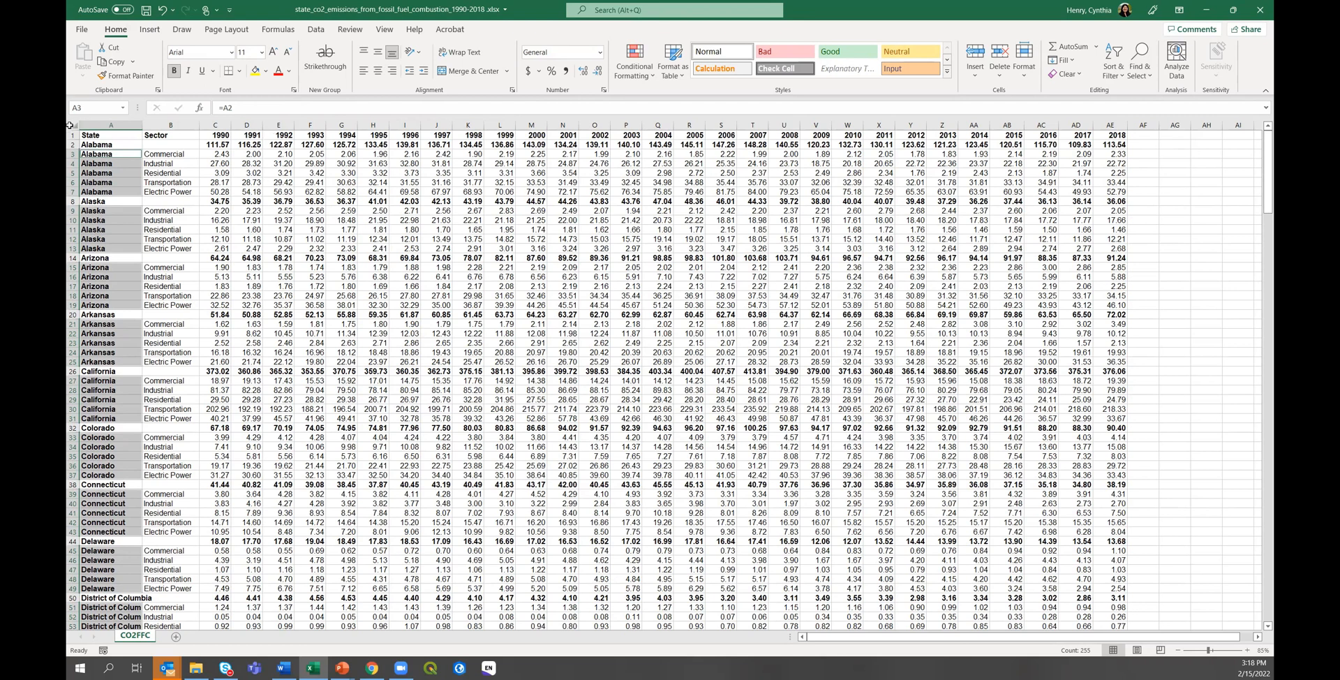
# Check the first Sector entry and Arizona's 1995 emissions values in the filled sheet.
pyautogui.click(163, 202)
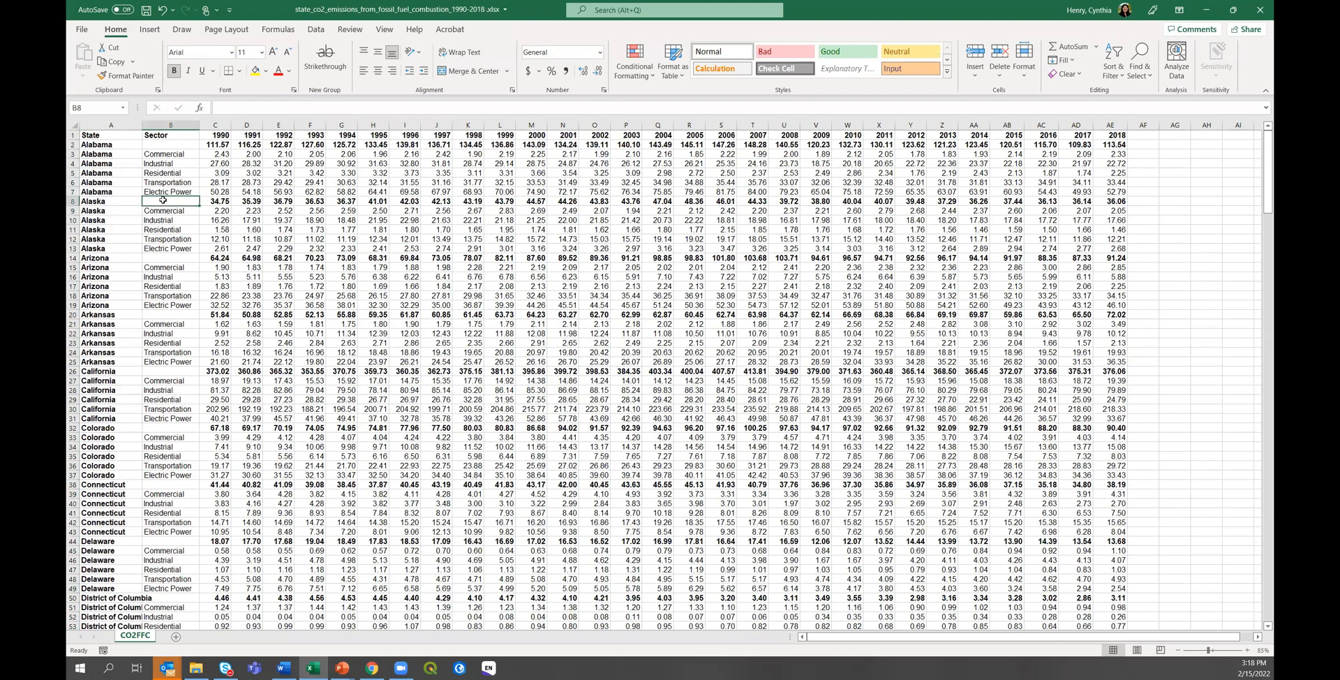
pyautogui.click(160, 143)
pyautogui.click(296, 210)
pyautogui.click(310, 257)
pyautogui.click(366, 259)
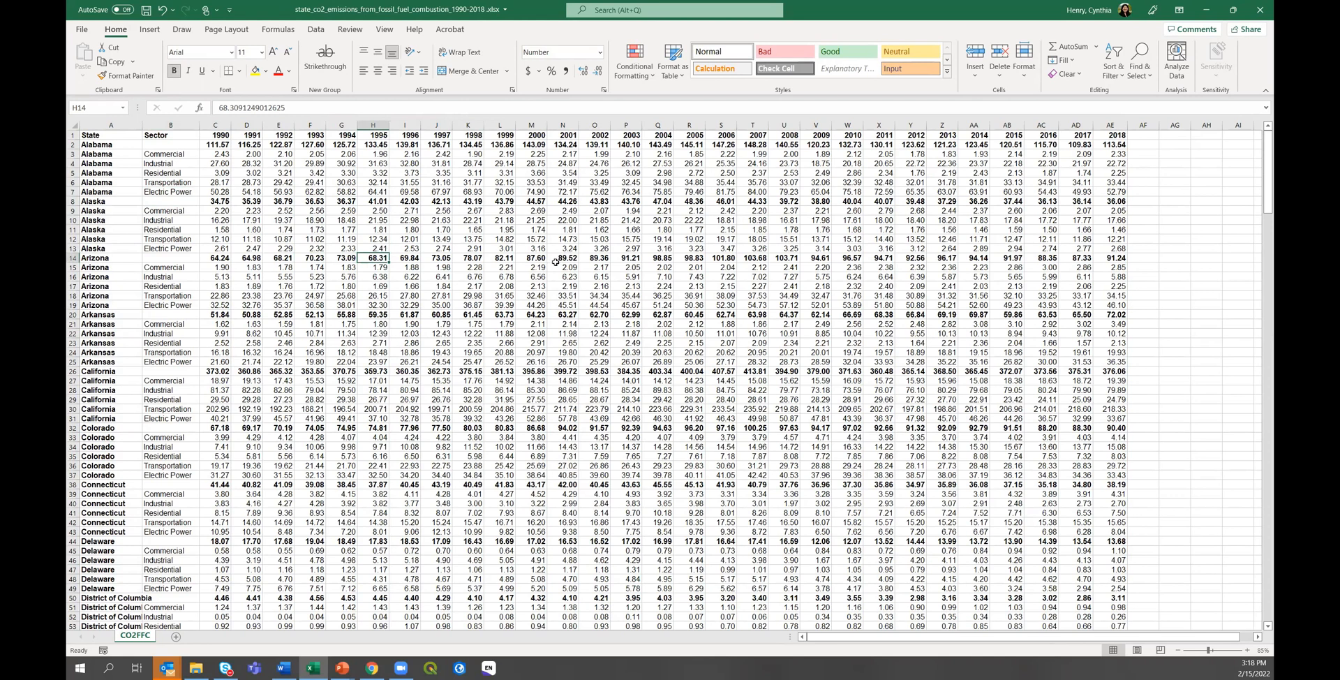
# Custom-sort the entire sheet by the Sector column.
pyautogui.click(74, 123)
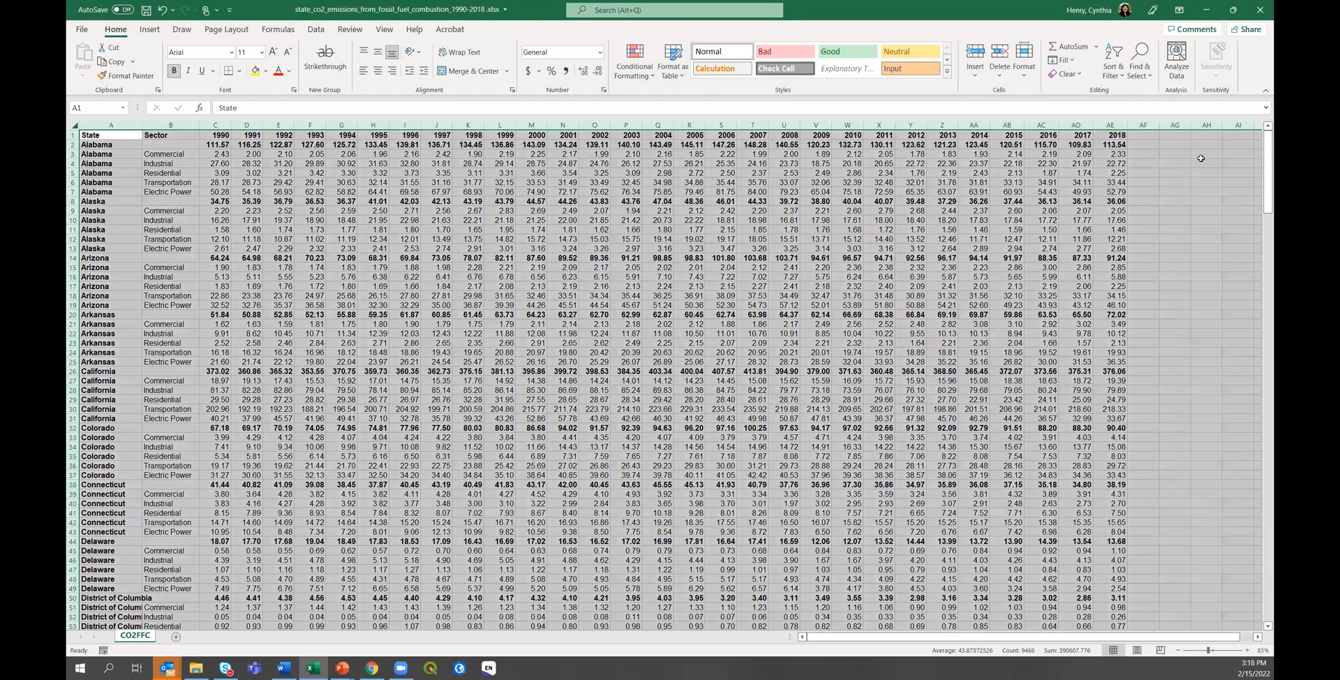
pyautogui.click(1117, 70)
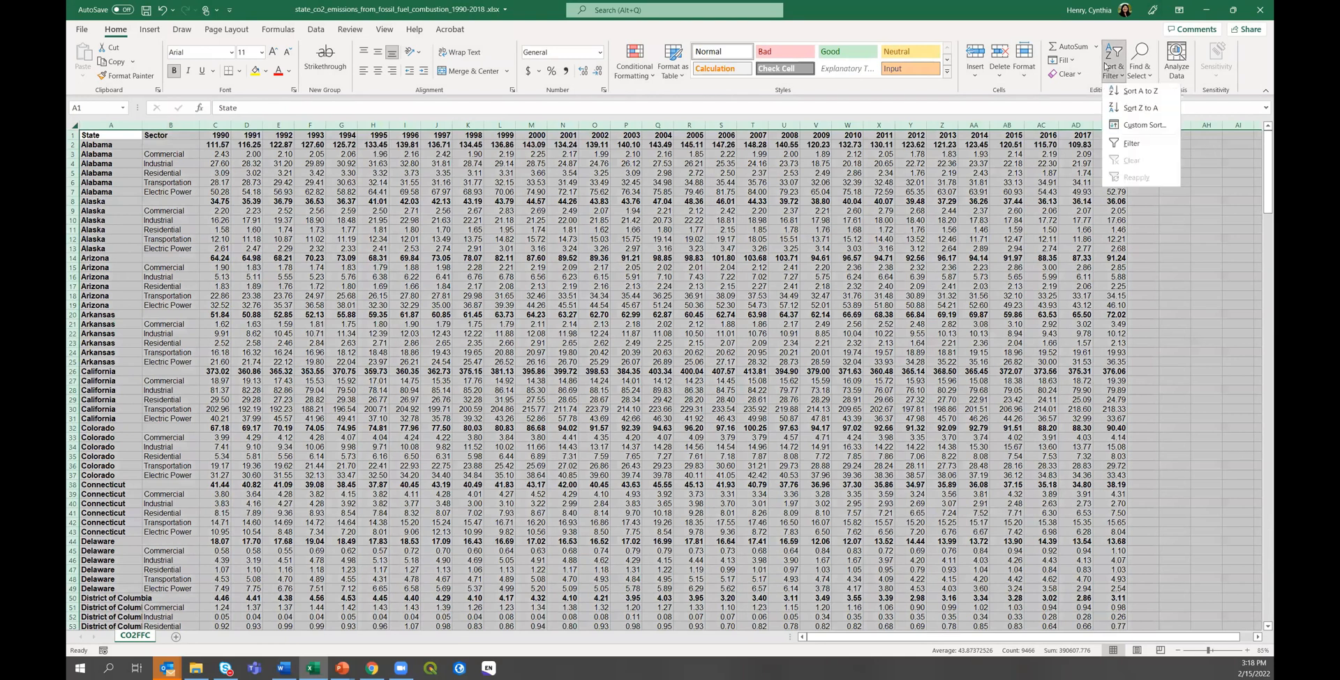
pyautogui.click(1131, 126)
pyautogui.click(561, 384)
pyautogui.click(534, 405)
pyautogui.click(740, 478)
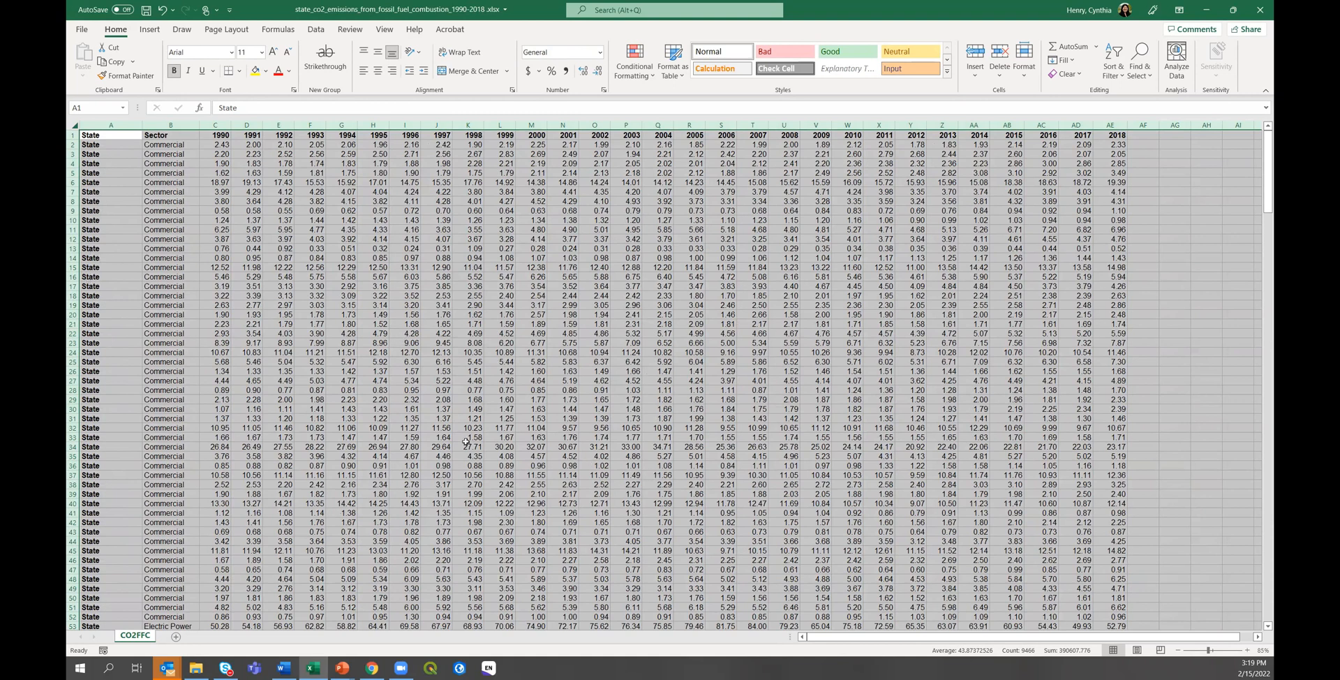
# Select the bold state-total rows starting at Alabama through the end of the data.
pyautogui.scroll(-20, 513, 376)
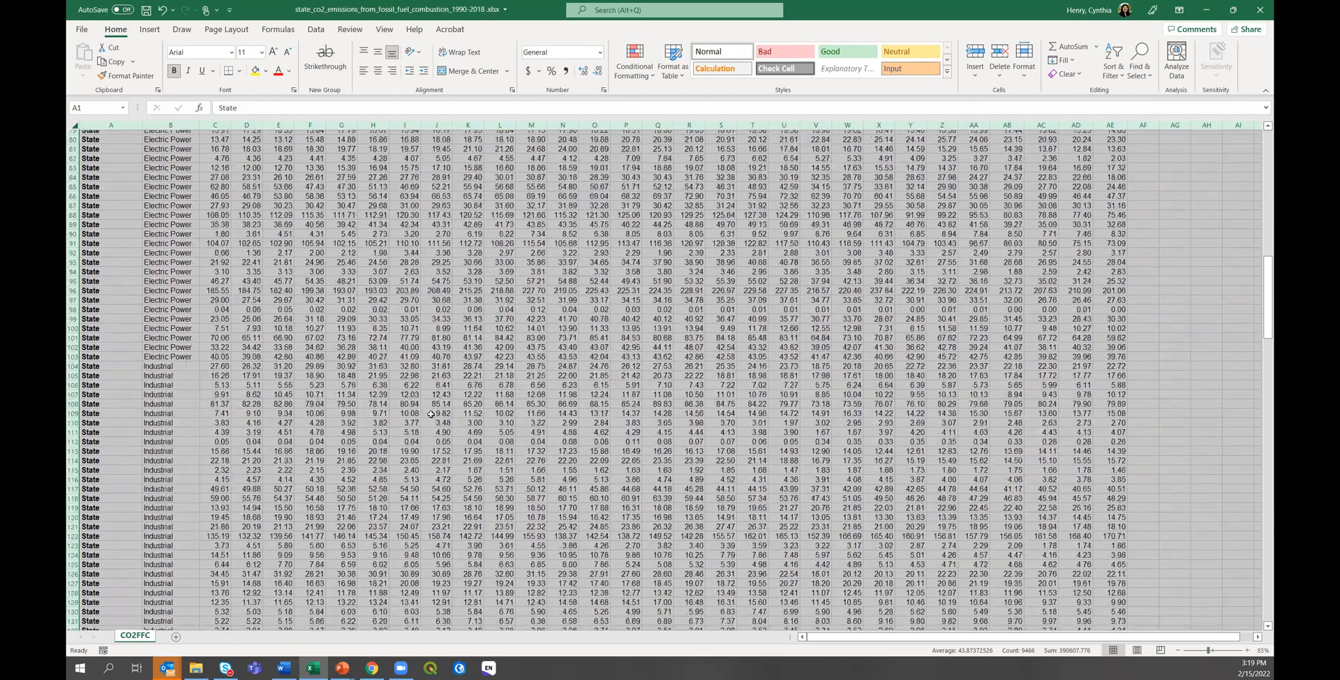
pyautogui.scroll(-20, 431, 414)
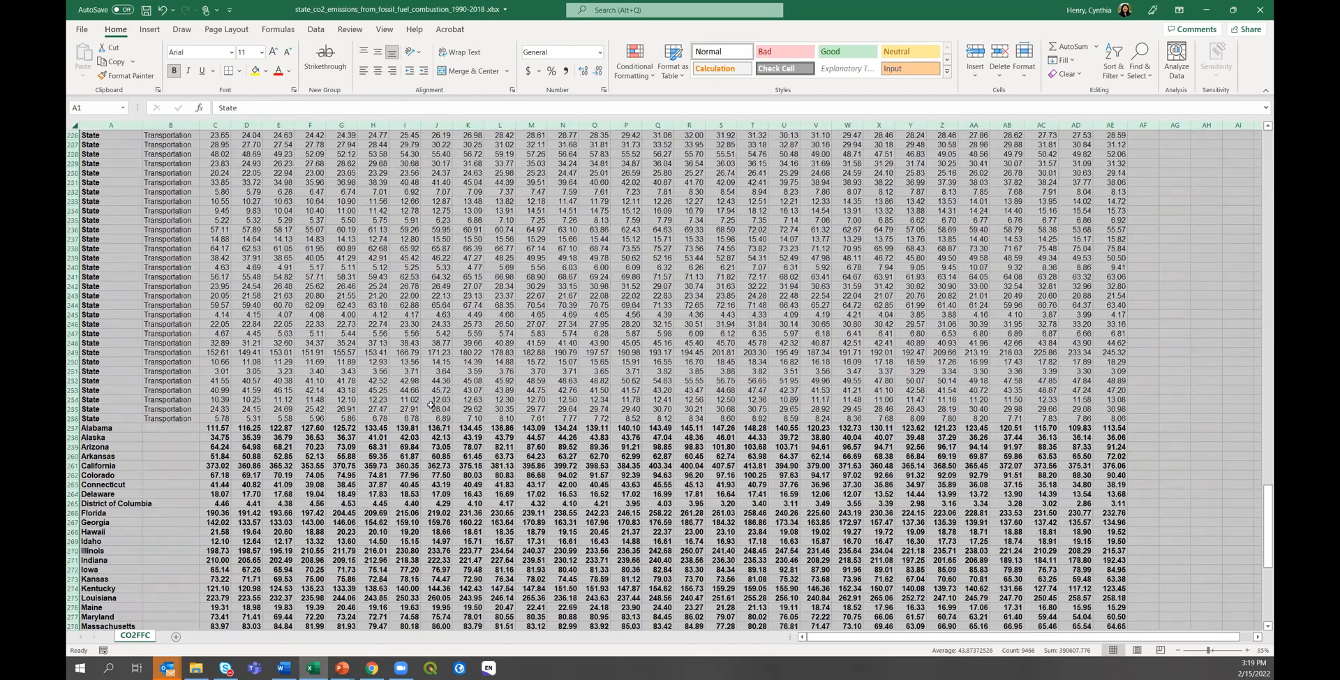
pyautogui.scroll(-6, 430, 405)
pyautogui.click(83, 260)
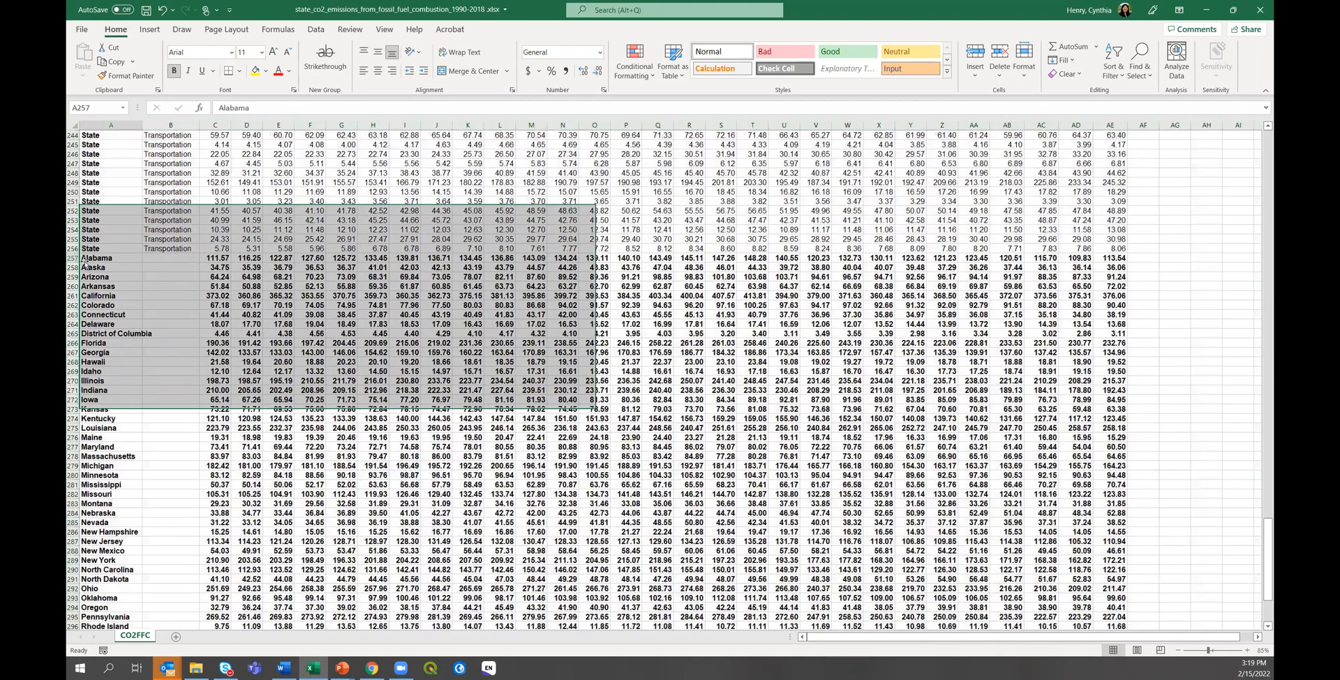
pyautogui.moveTo(84, 259); pyautogui.dragTo(1118, 649)
# Clear the state-total rows' contents, scroll back to the top, and return to the Tableau dashboard.
pyautogui.rightClick(172, 364)
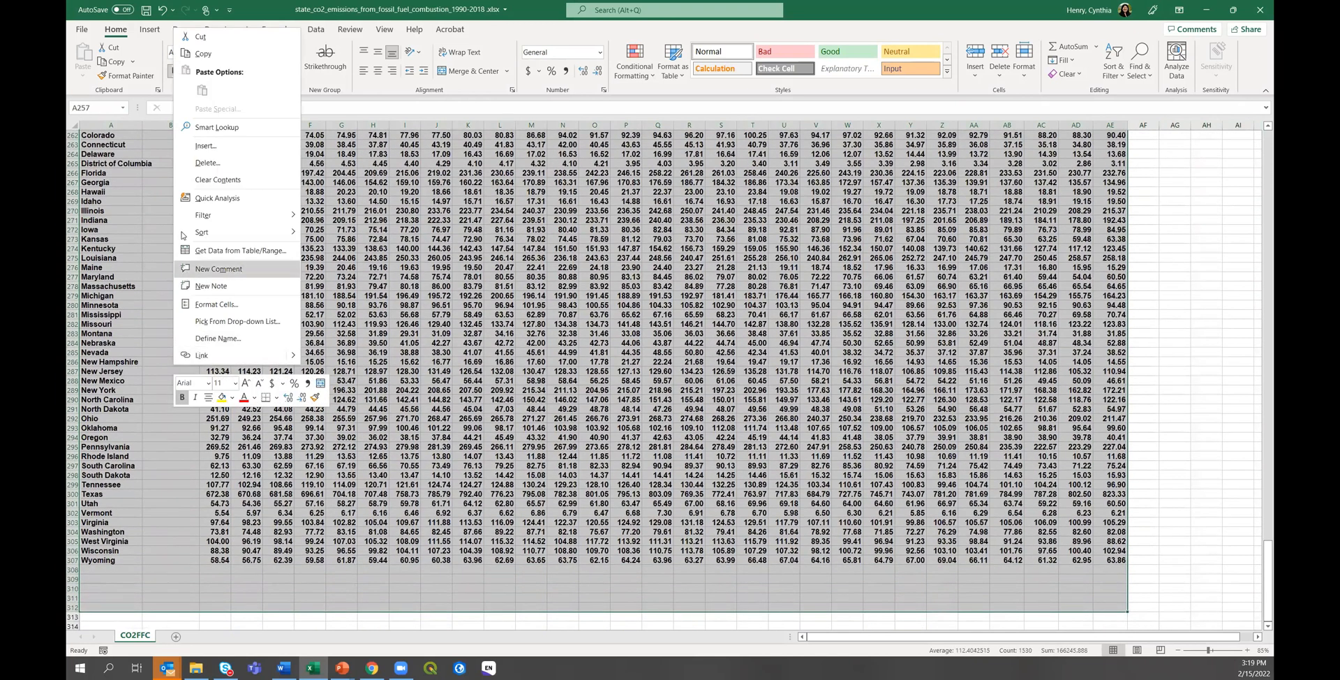
pyautogui.click(211, 162)
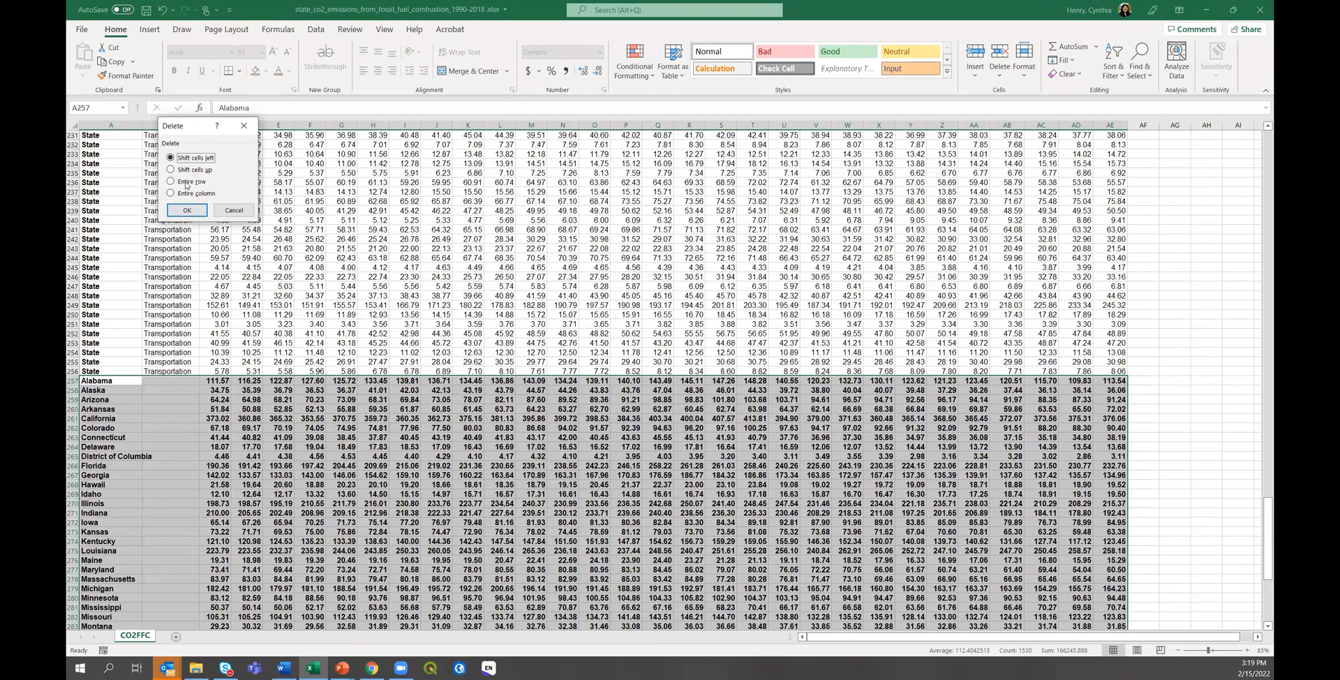
pyautogui.press('Escape')
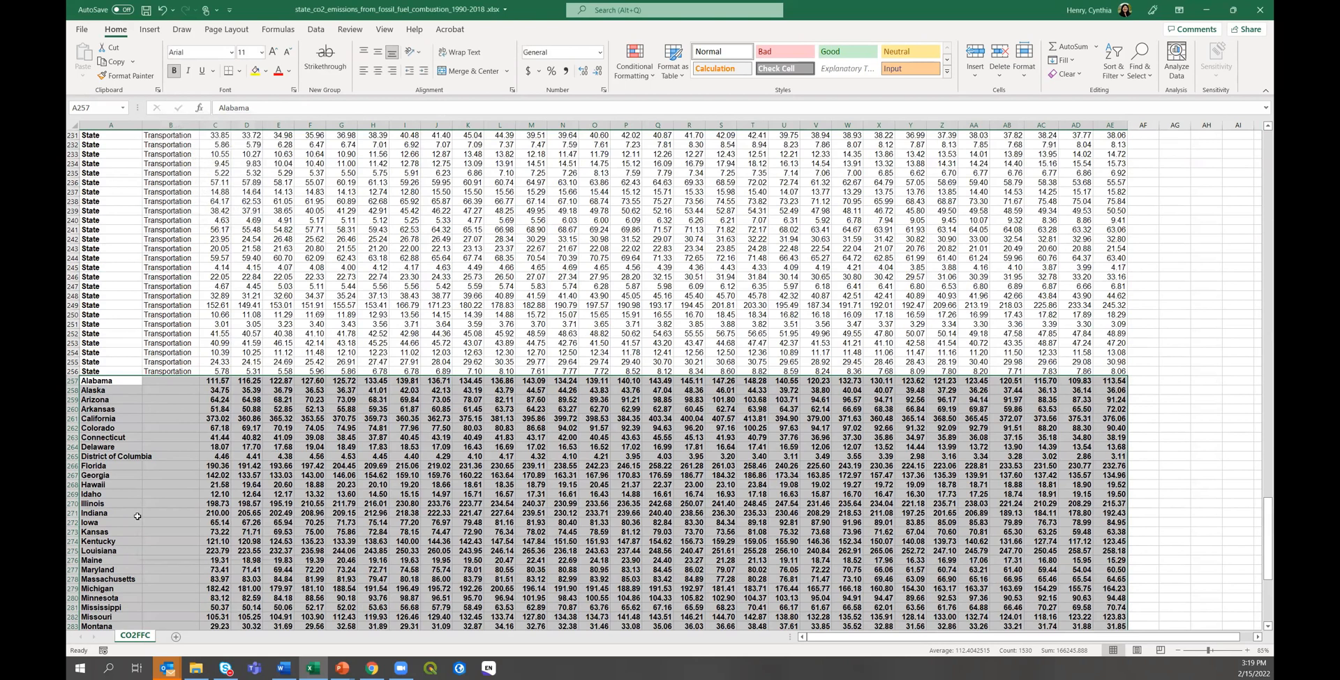
pyautogui.rightClick(137, 516)
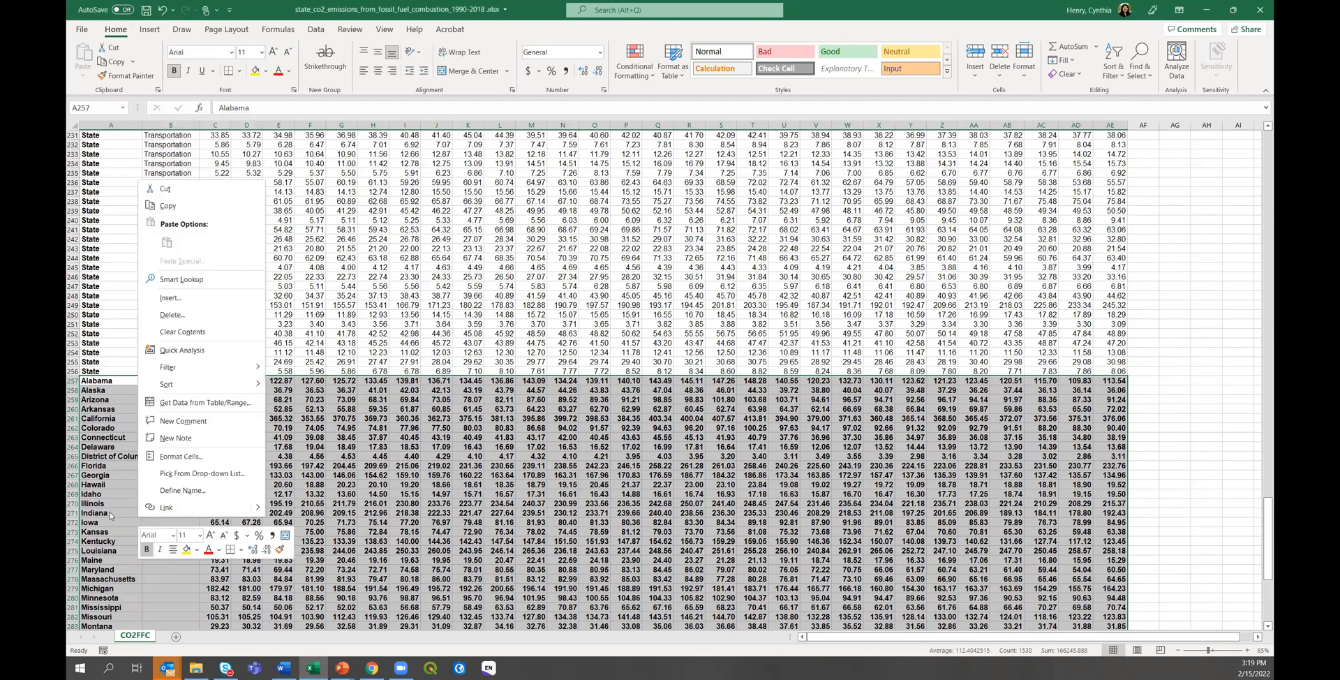
pyautogui.press('Escape')
pyautogui.press('Delete')
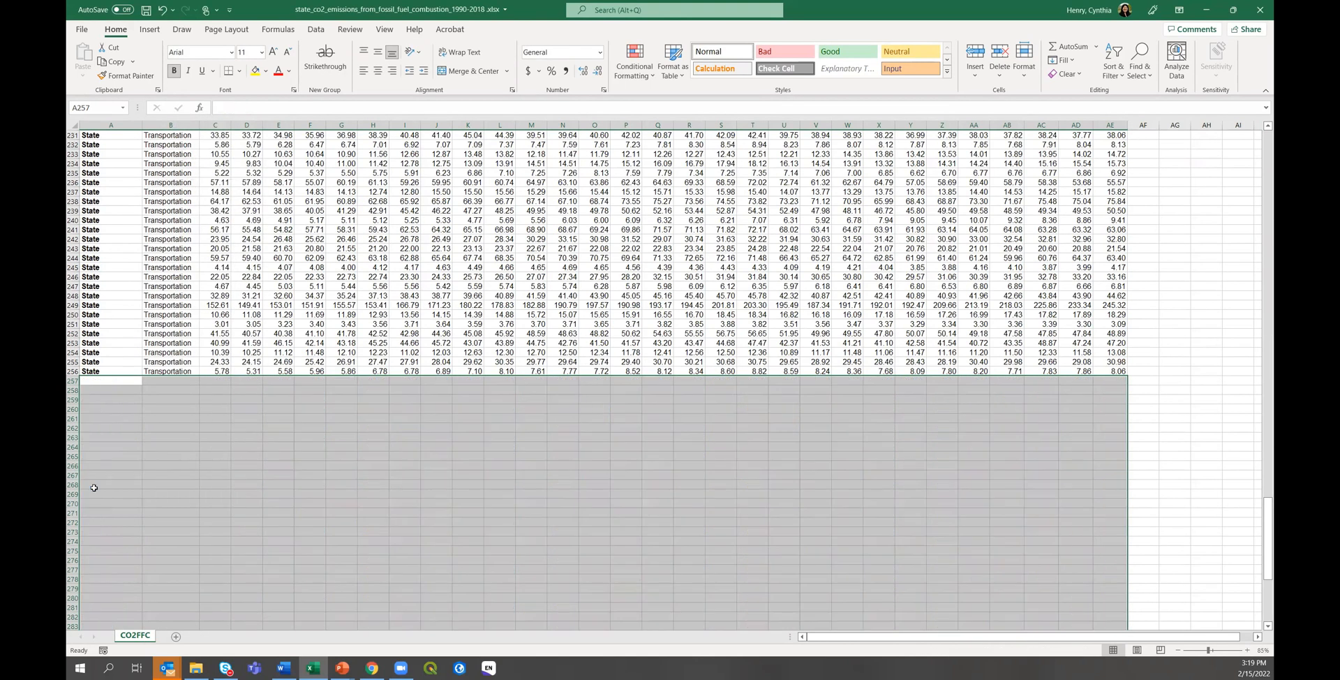
pyautogui.click(499, 446)
pyautogui.scroll(5, 413, 539)
pyautogui.scroll(5, 414, 540)
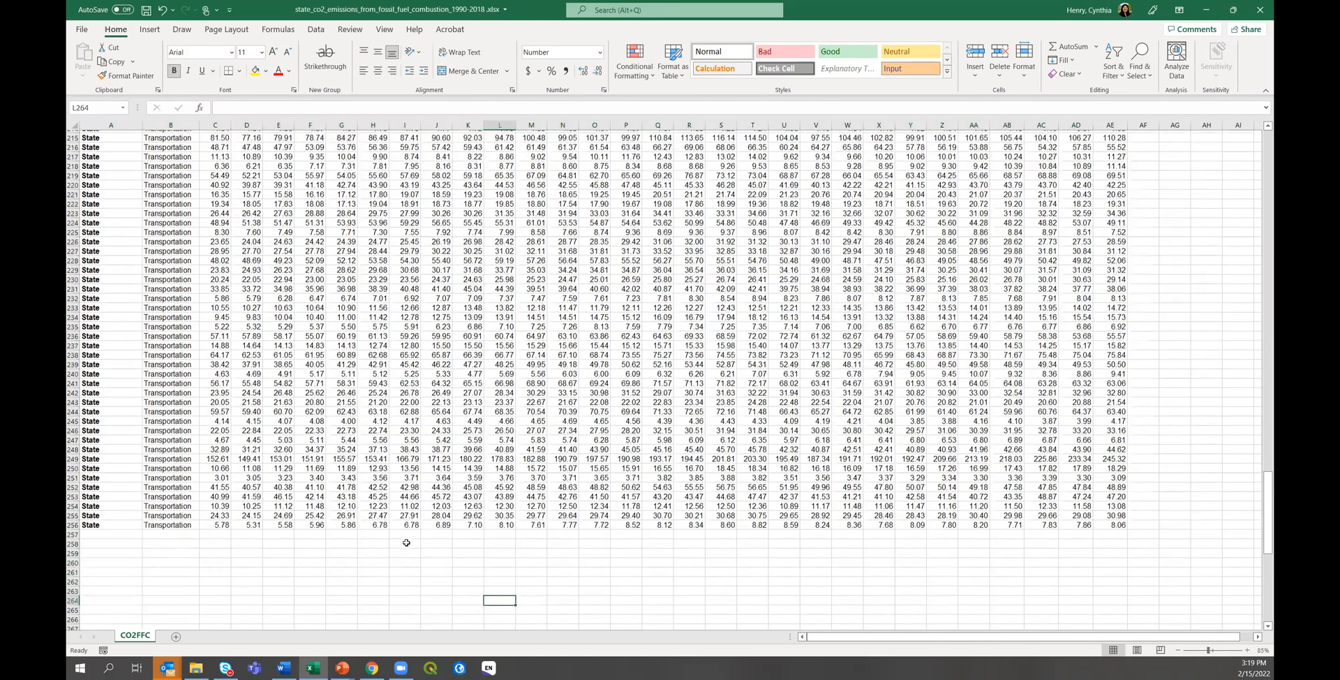
pyautogui.scroll(20, 405, 541)
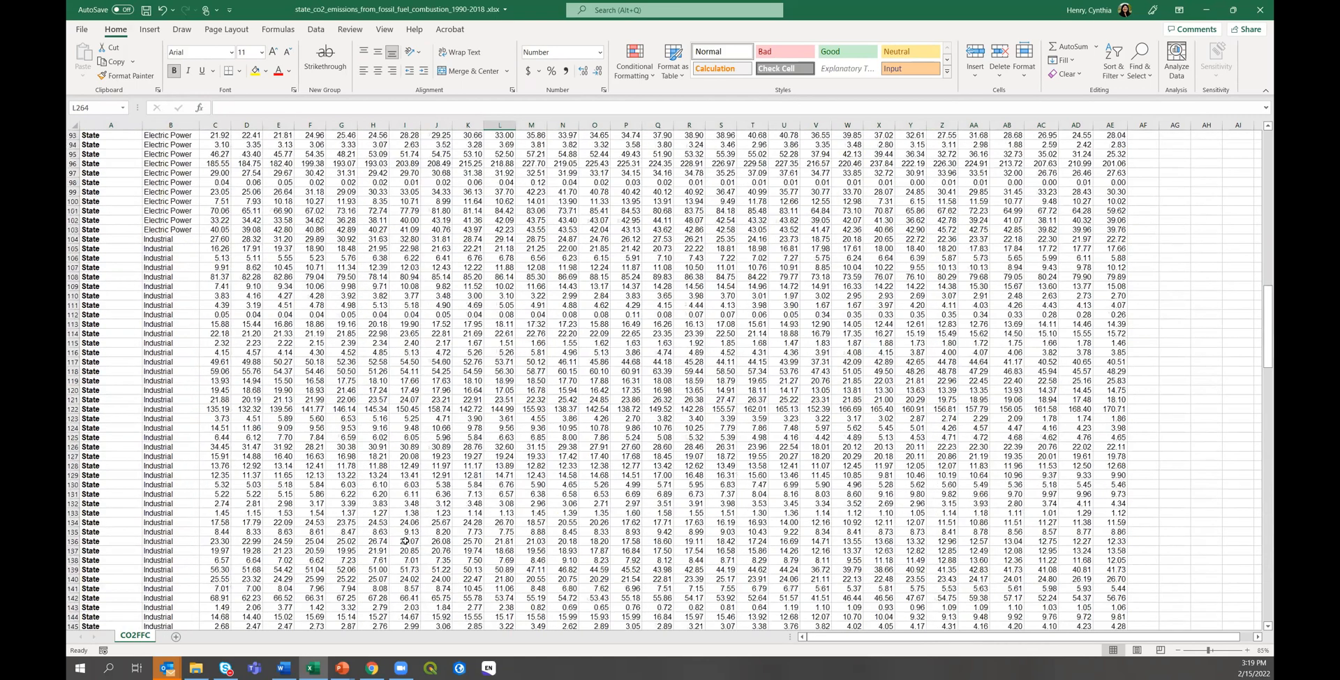
pyautogui.scroll(20, 405, 541)
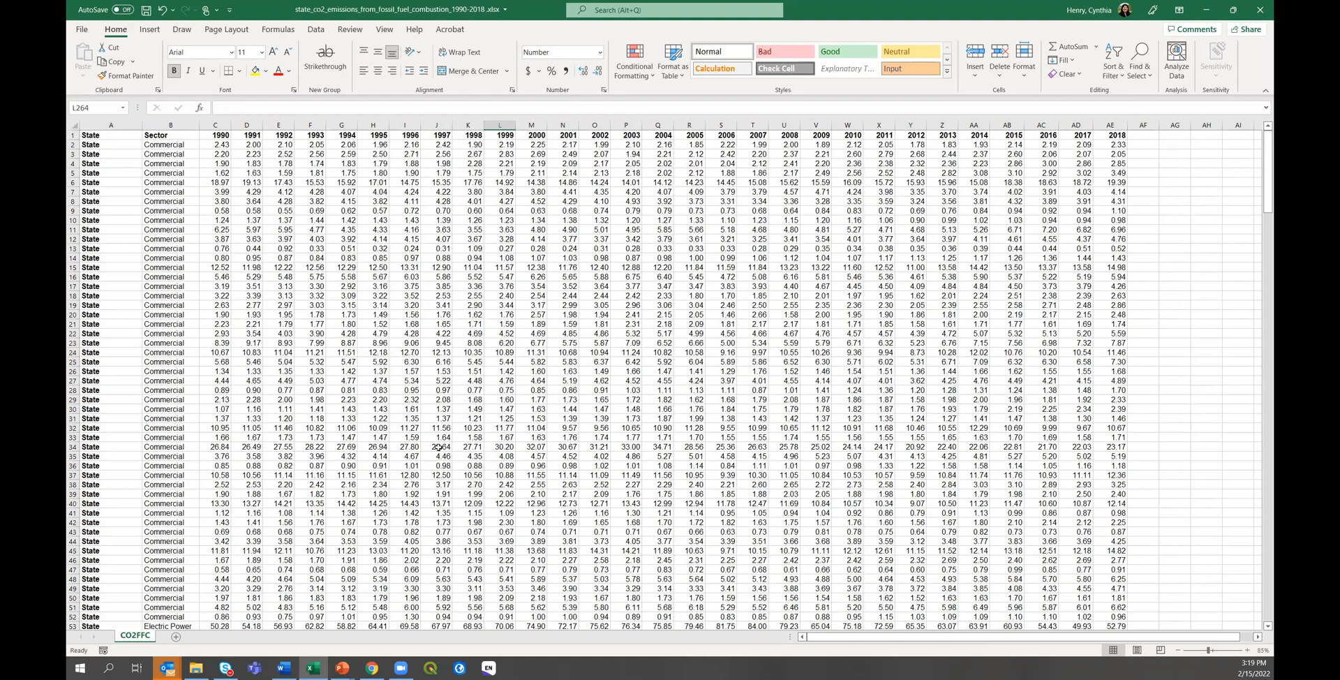
pyautogui.click(370, 668)
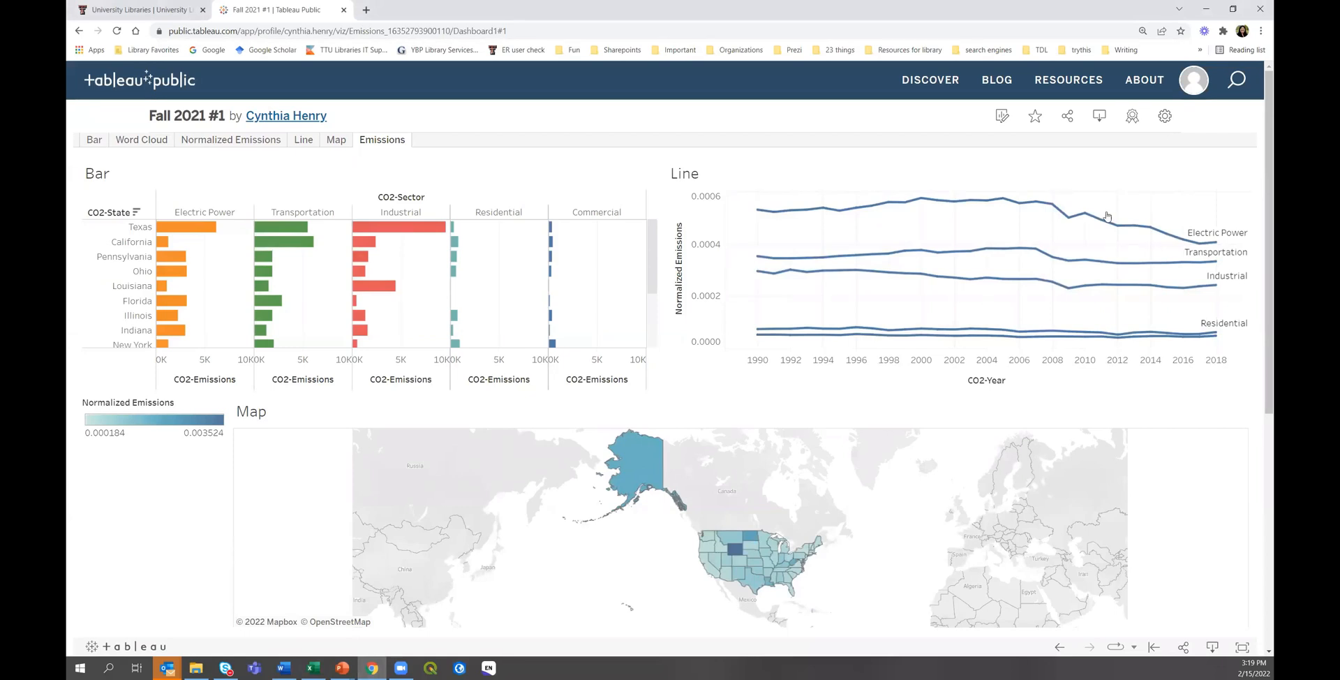
# Create a new viz from the My Profile page in Tableau Public.
pyautogui.click(1191, 87)
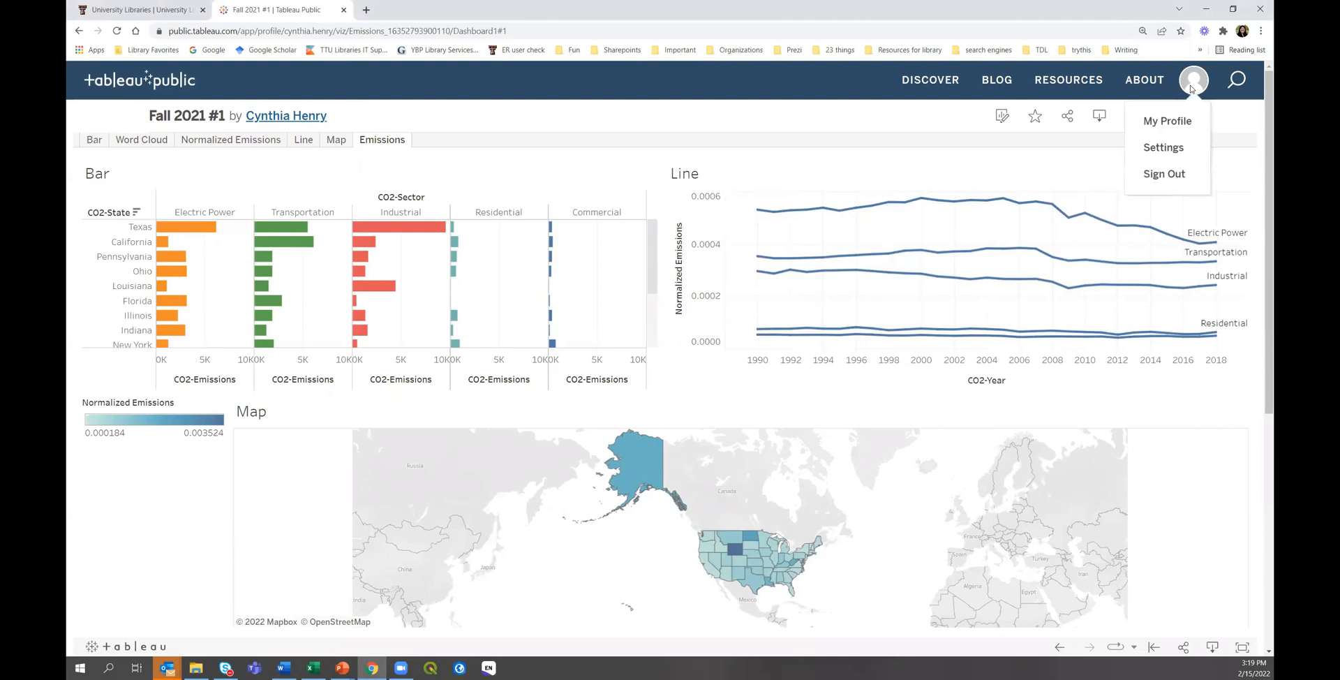
pyautogui.click(1173, 123)
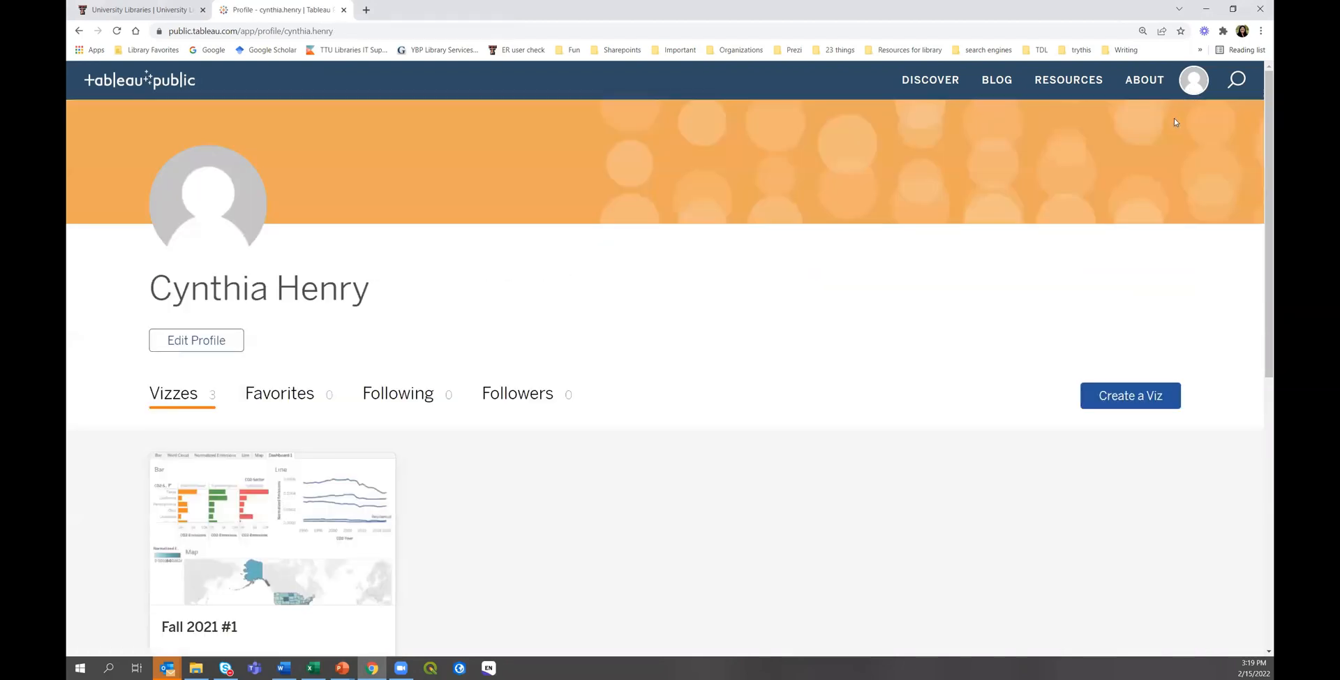
pyautogui.click(1114, 406)
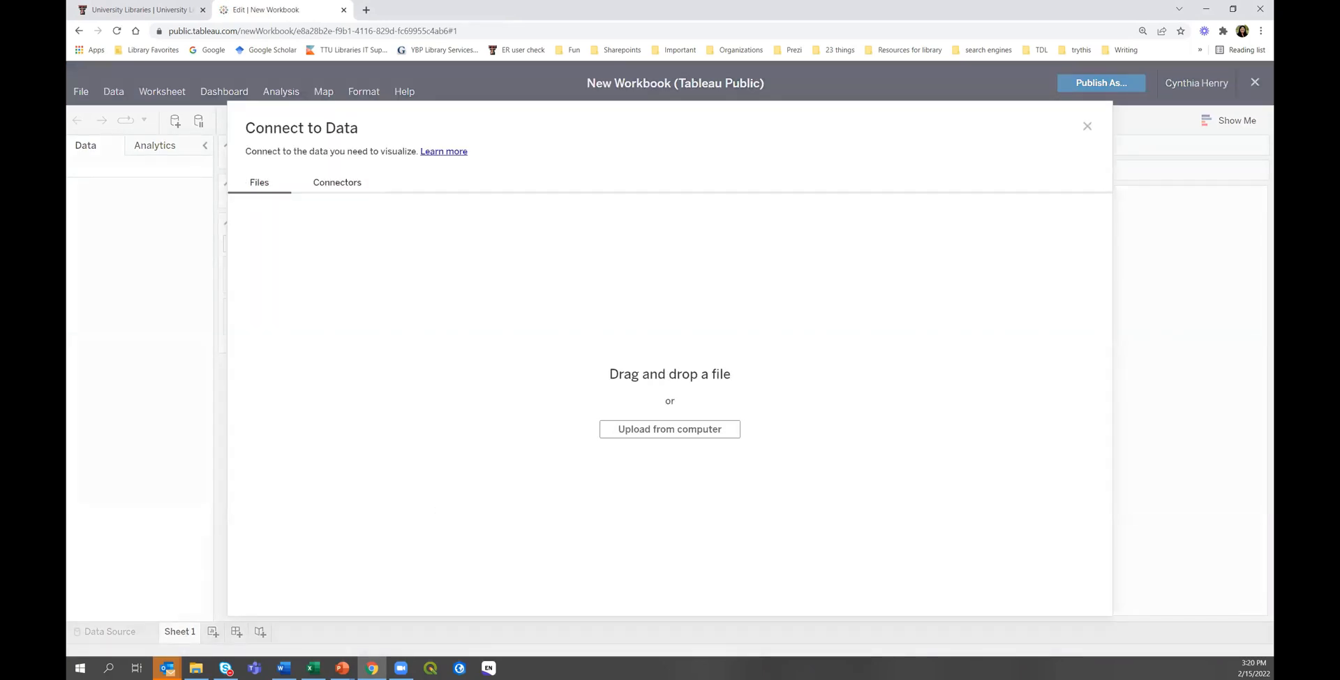
# Close the Excel emissions workbook without saving changes.
pyautogui.hotkey('alt', 'Tab')
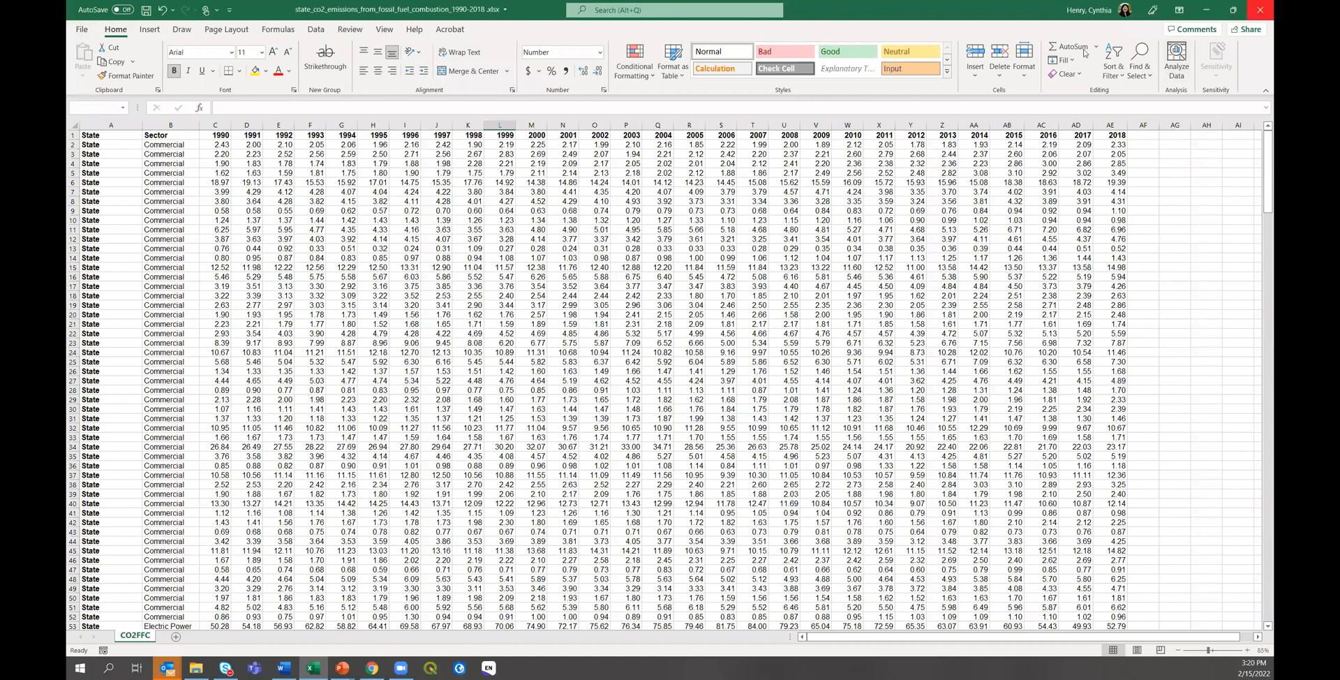
pyautogui.hotkey('alt', 'F4')
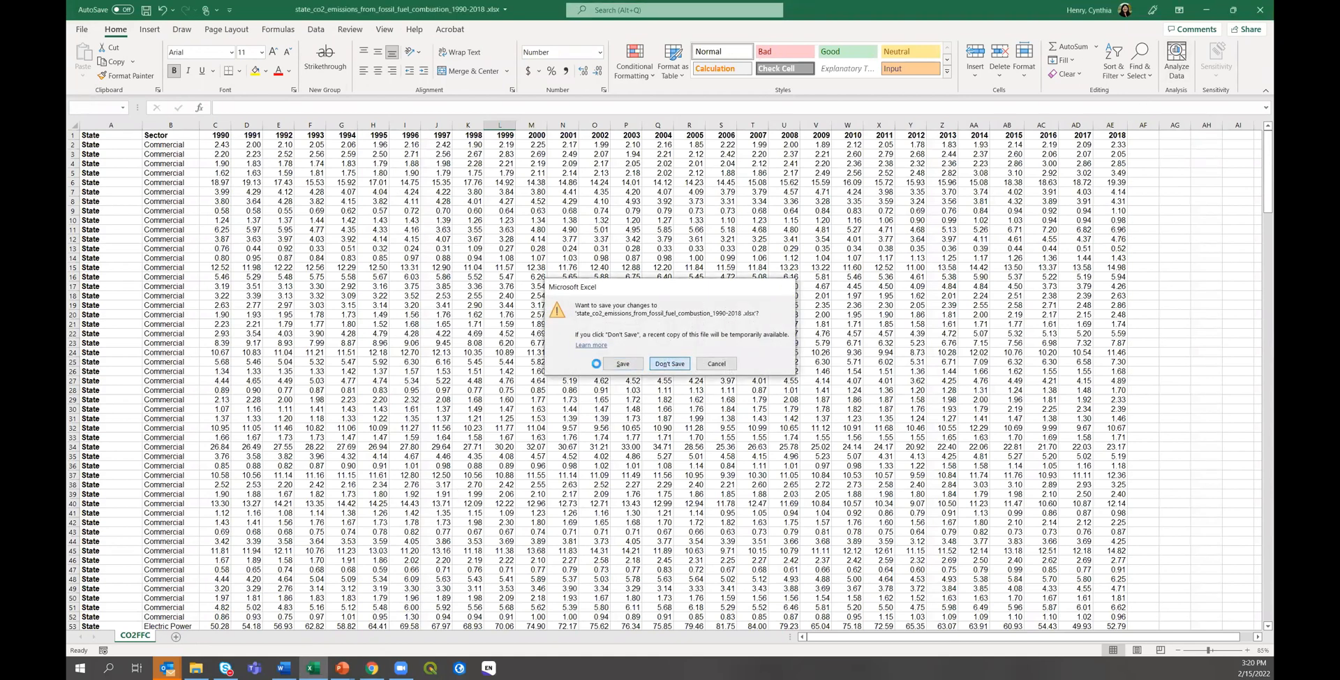
pyautogui.click(669, 364)
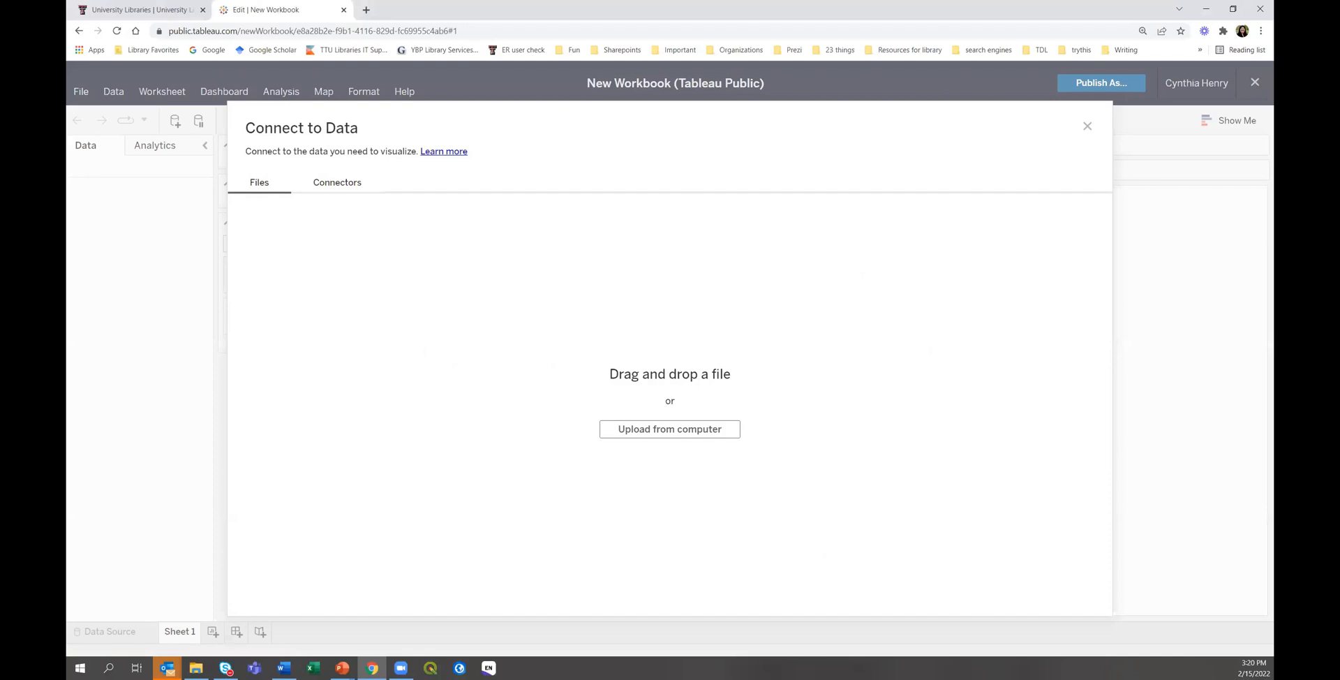
pyautogui.hotkey('alt', 'Tab')
# Upload the Emissions Excel file and drag the State CO2 pivot sheet onto the canvas.
pyautogui.moveTo(588, 452); pyautogui.dragTo(503, 435)
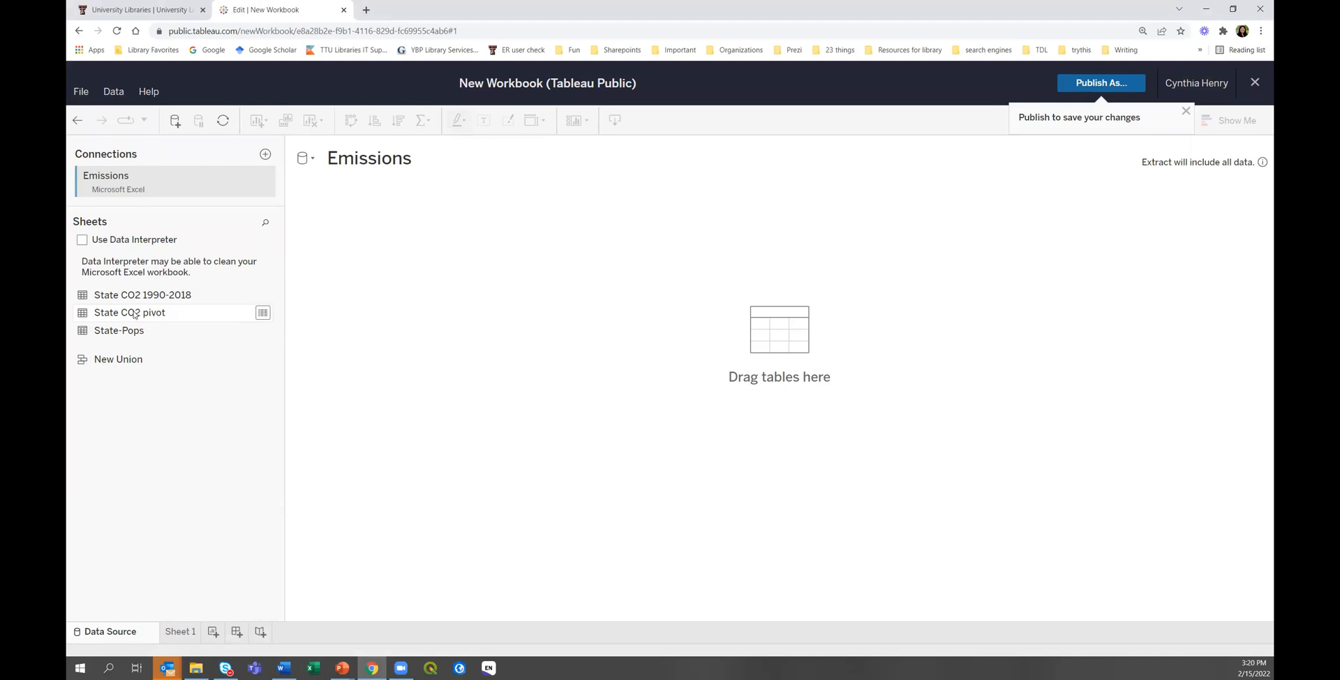
pyautogui.moveTo(133, 318); pyautogui.dragTo(379, 301)
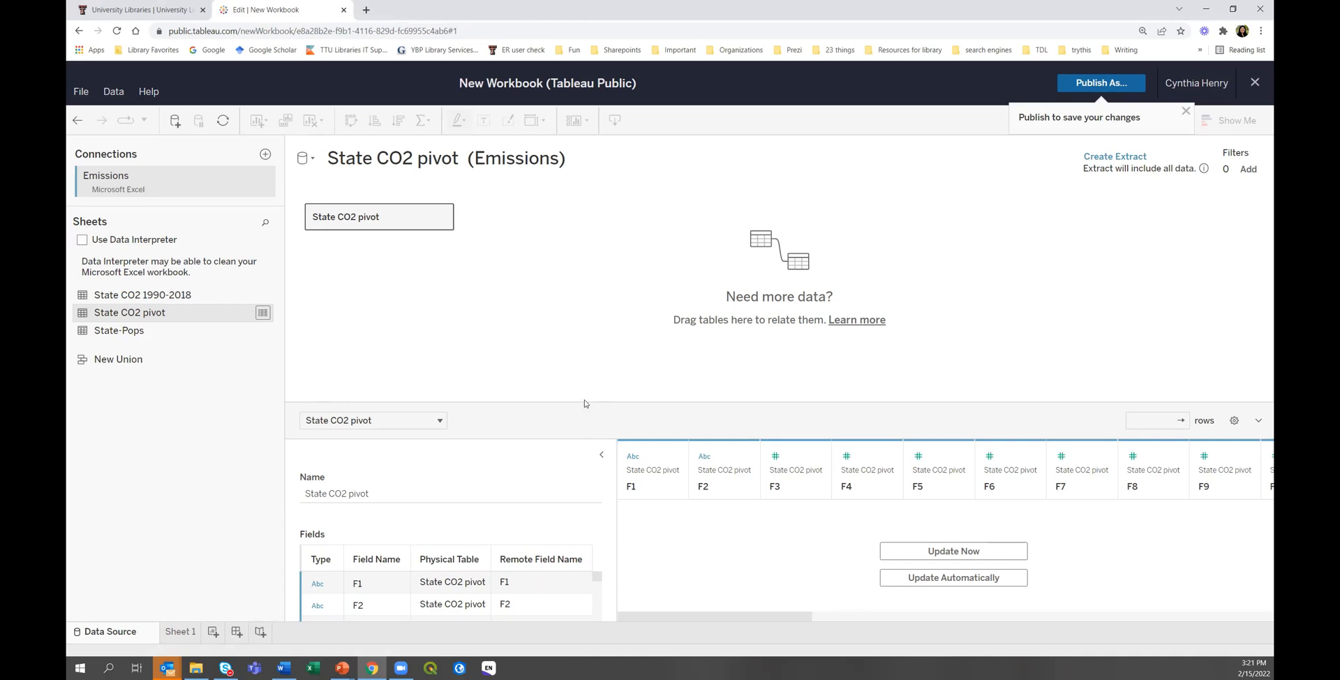
# Enlarge the preview, set 'Field names are in first row', and update to show State, Sector, 1990 onward.
pyautogui.moveTo(574, 394); pyautogui.dragTo(556, 284)
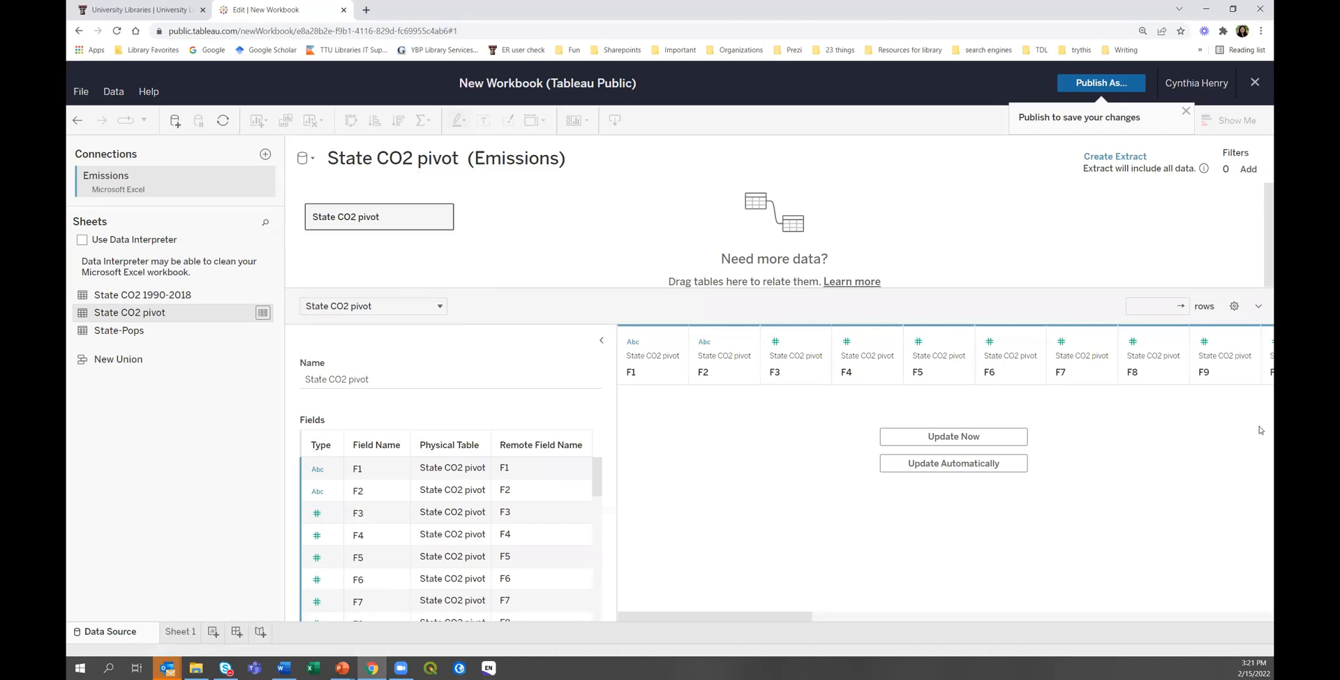
pyautogui.click(930, 437)
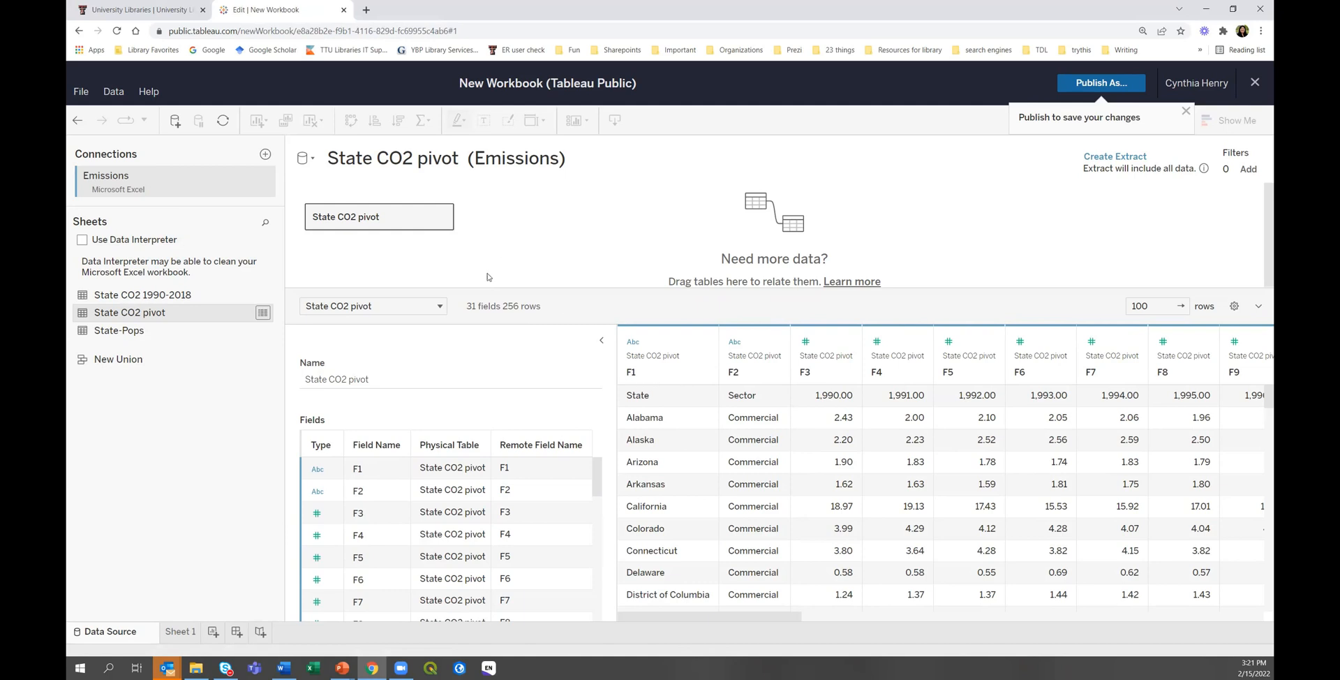
pyautogui.rightClick(409, 218)
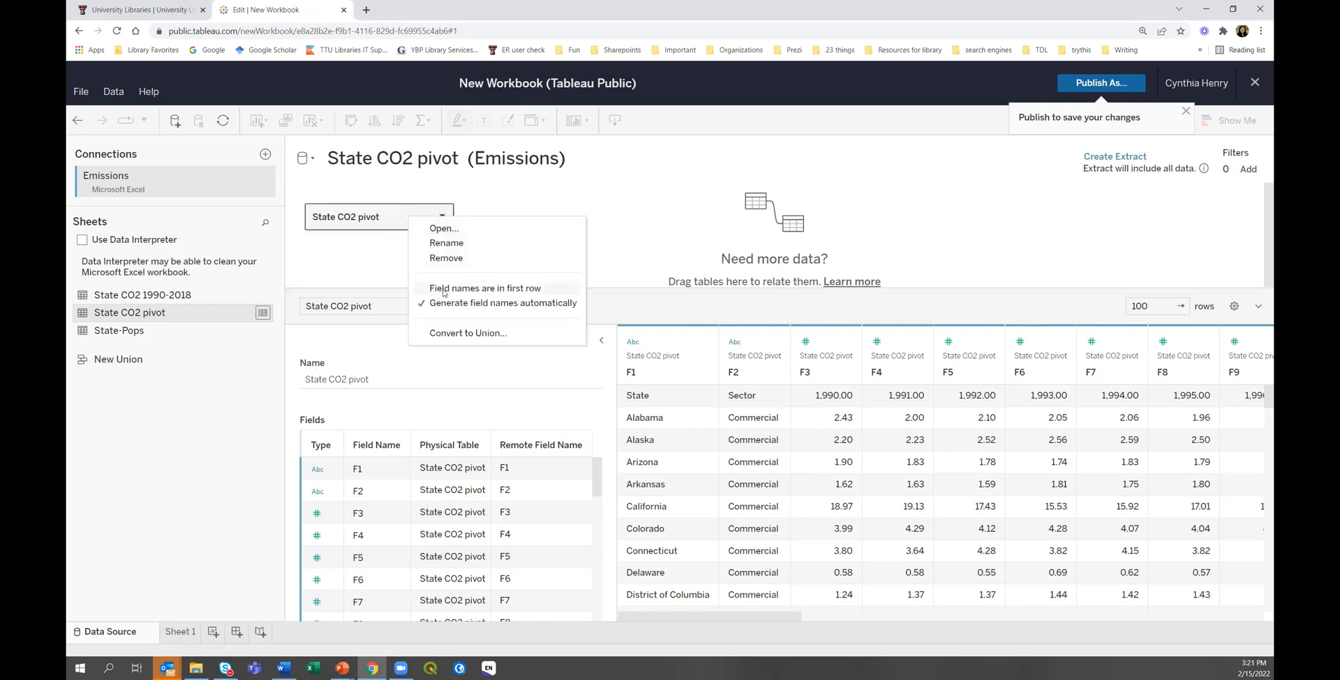
pyautogui.click(494, 289)
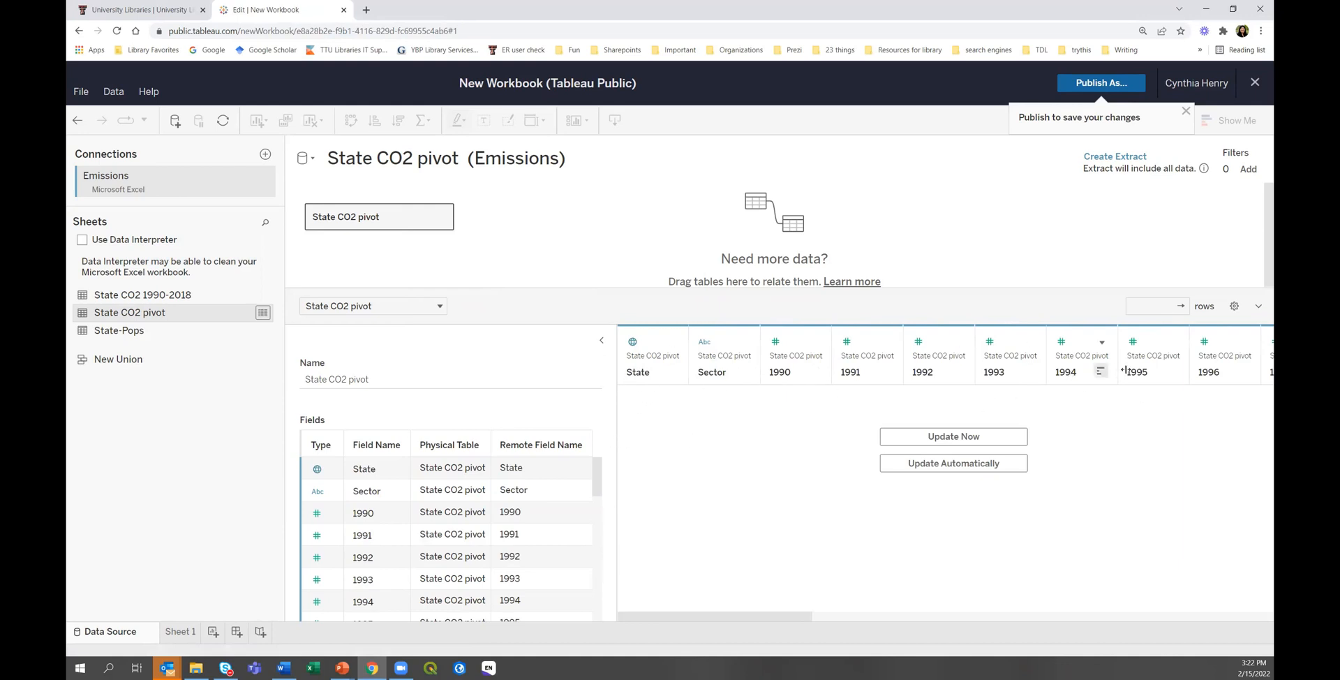
pyautogui.click(942, 438)
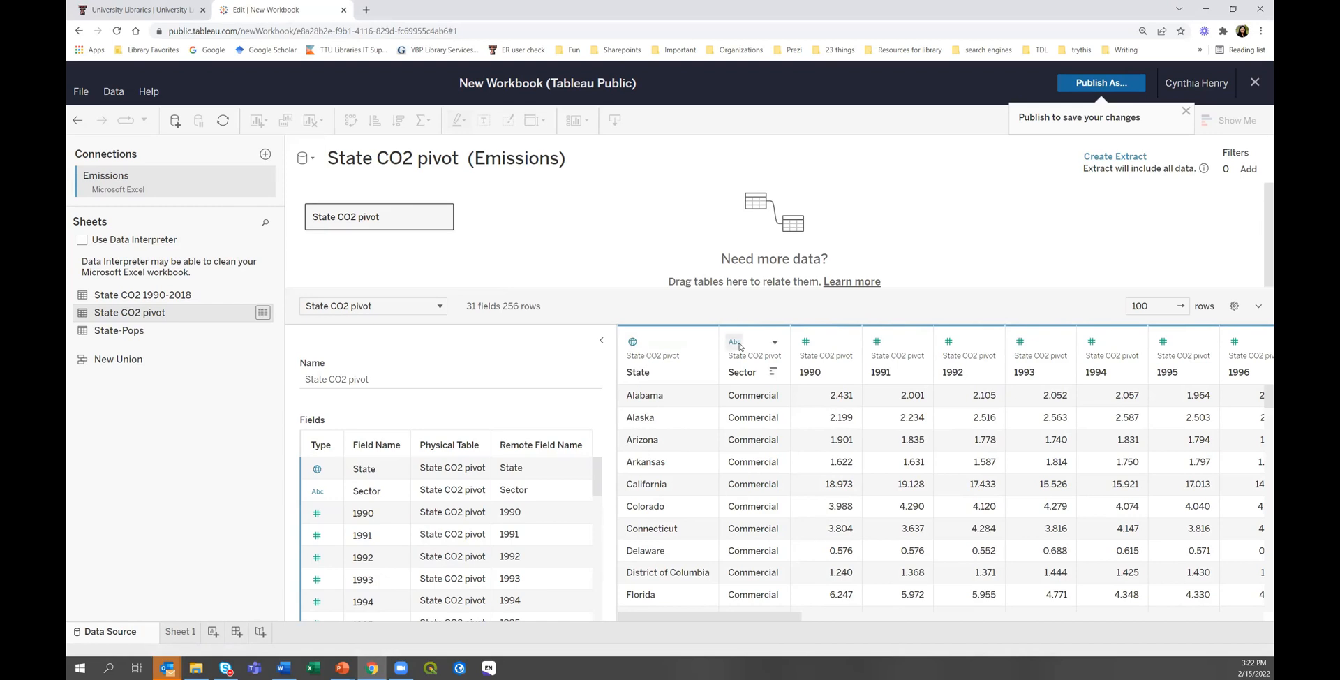
pyautogui.click(806, 344)
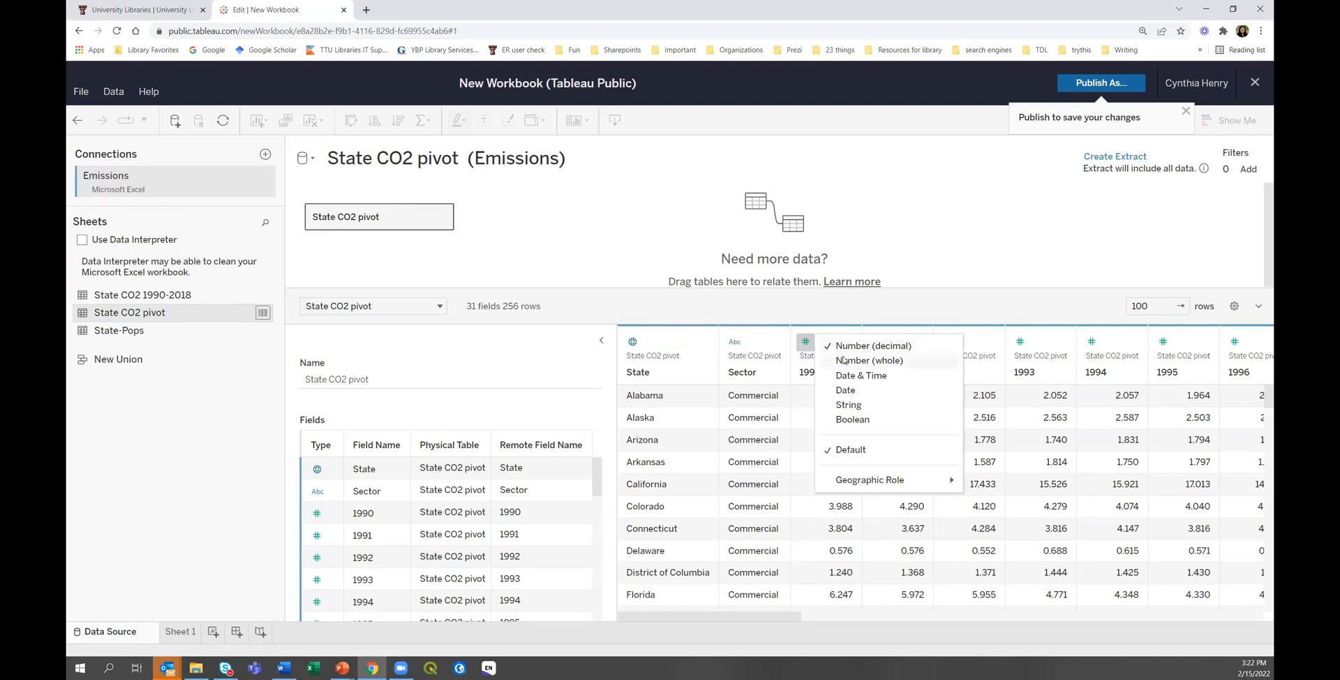
pyautogui.click(979, 252)
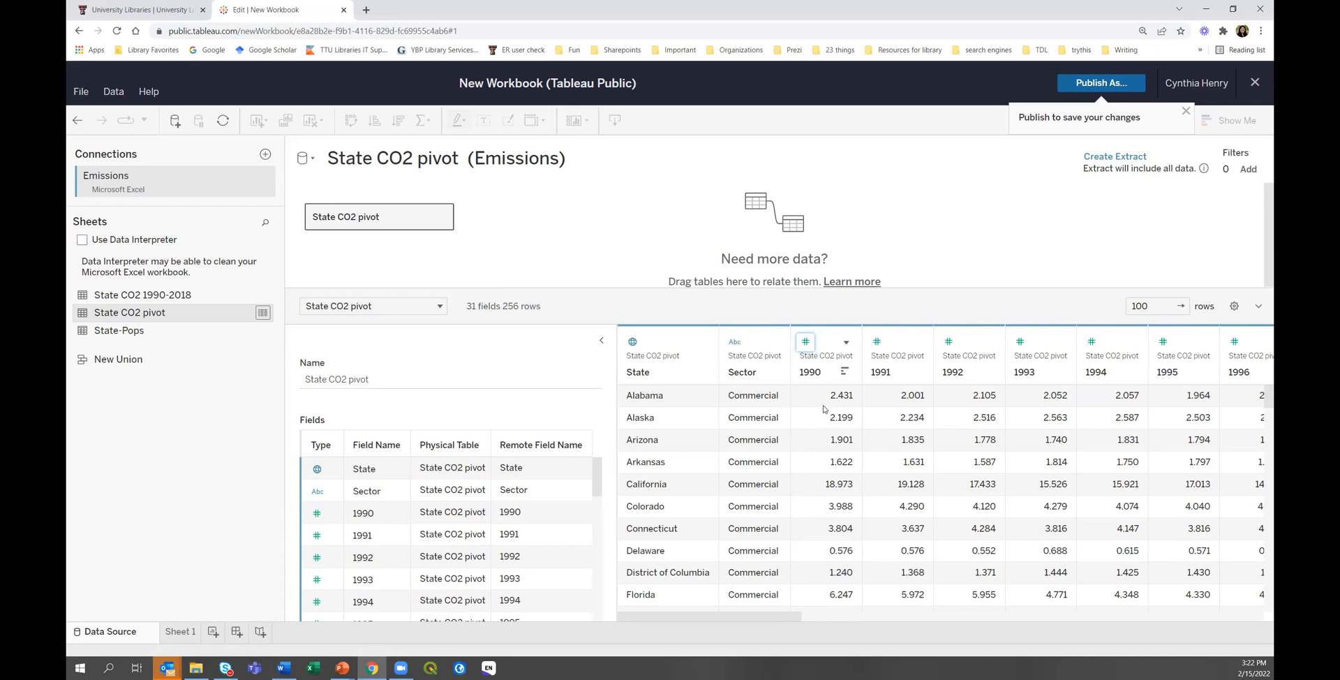
# Collapse Table Details to widen the grid, leaving the 2006 column's data type unchanged.
pyautogui.click(602, 341)
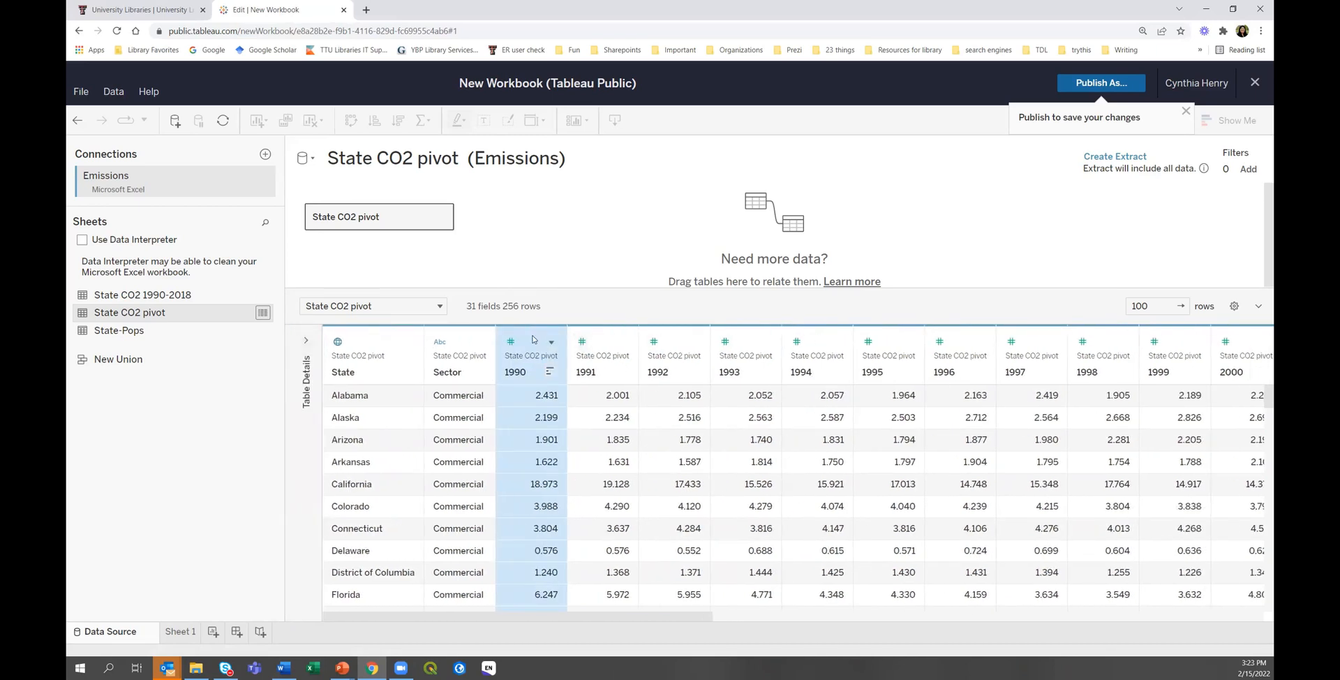
pyautogui.moveTo(576, 614); pyautogui.dragTo(1259, 662)
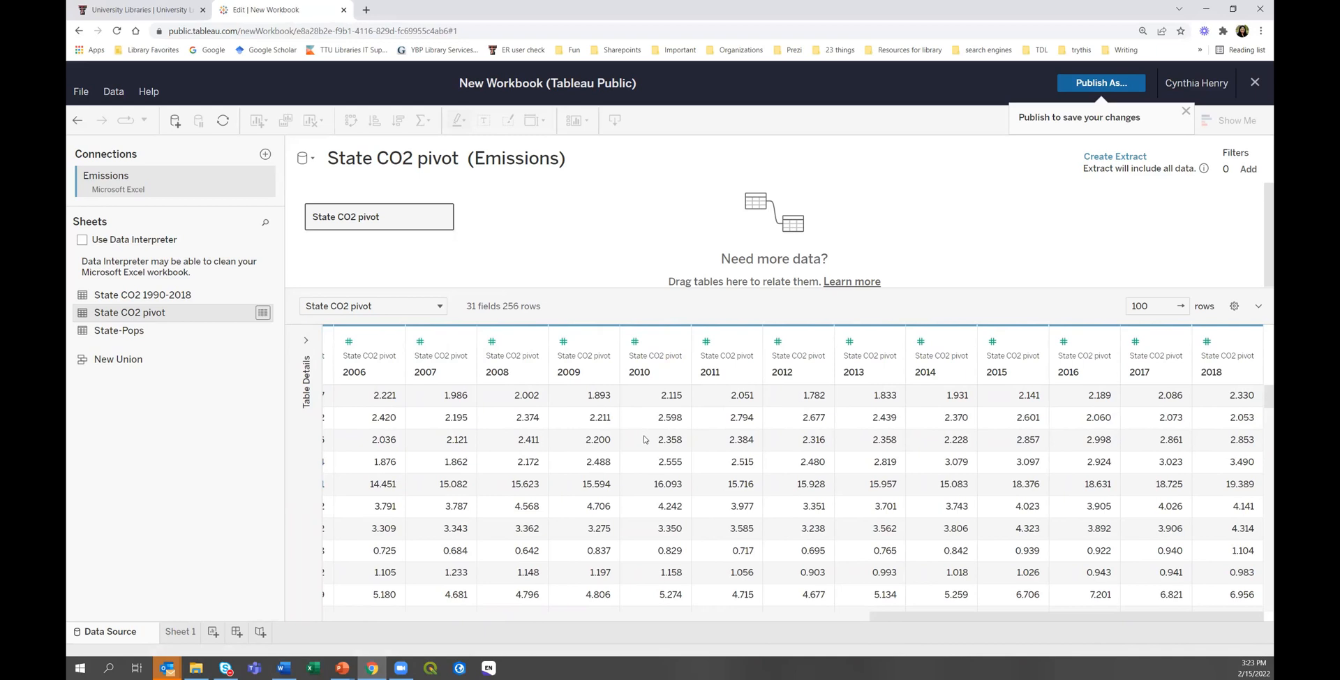
pyautogui.click(348, 341)
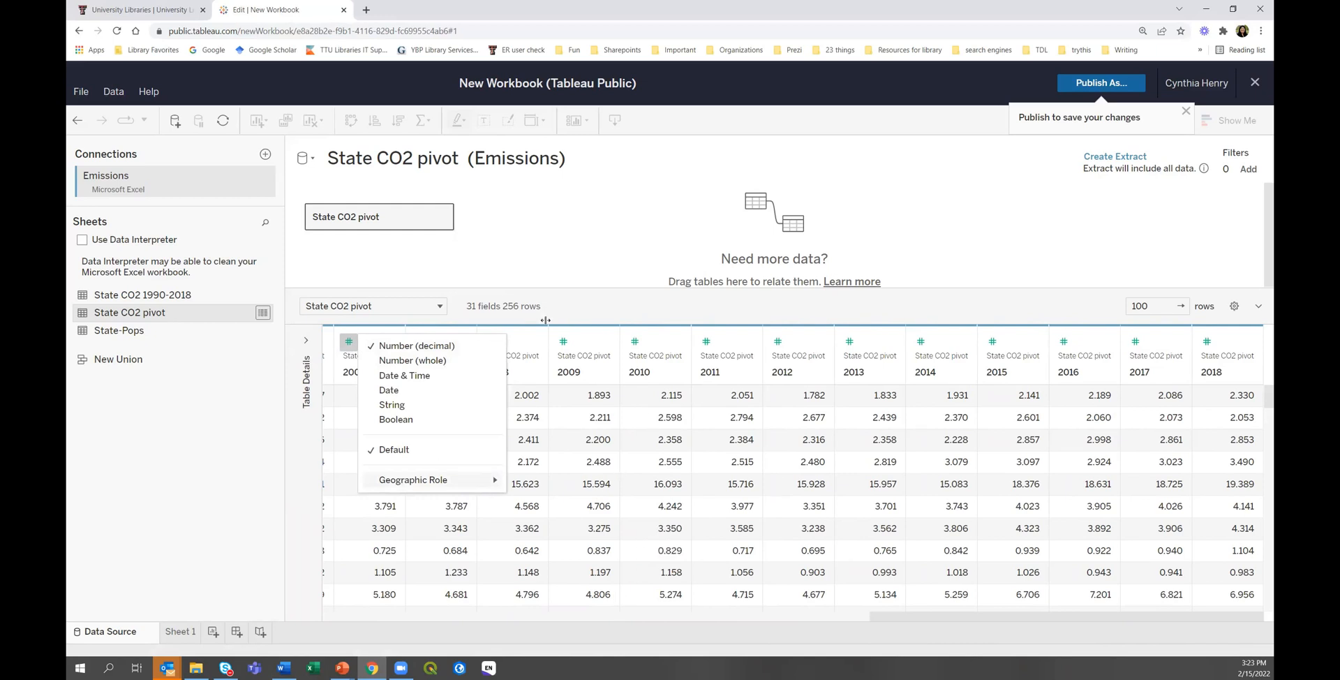
pyautogui.click(568, 255)
# Scroll across the year columns and select the 1990 header as the range start.
pyautogui.moveTo(933, 620); pyautogui.dragTo(402, 618)
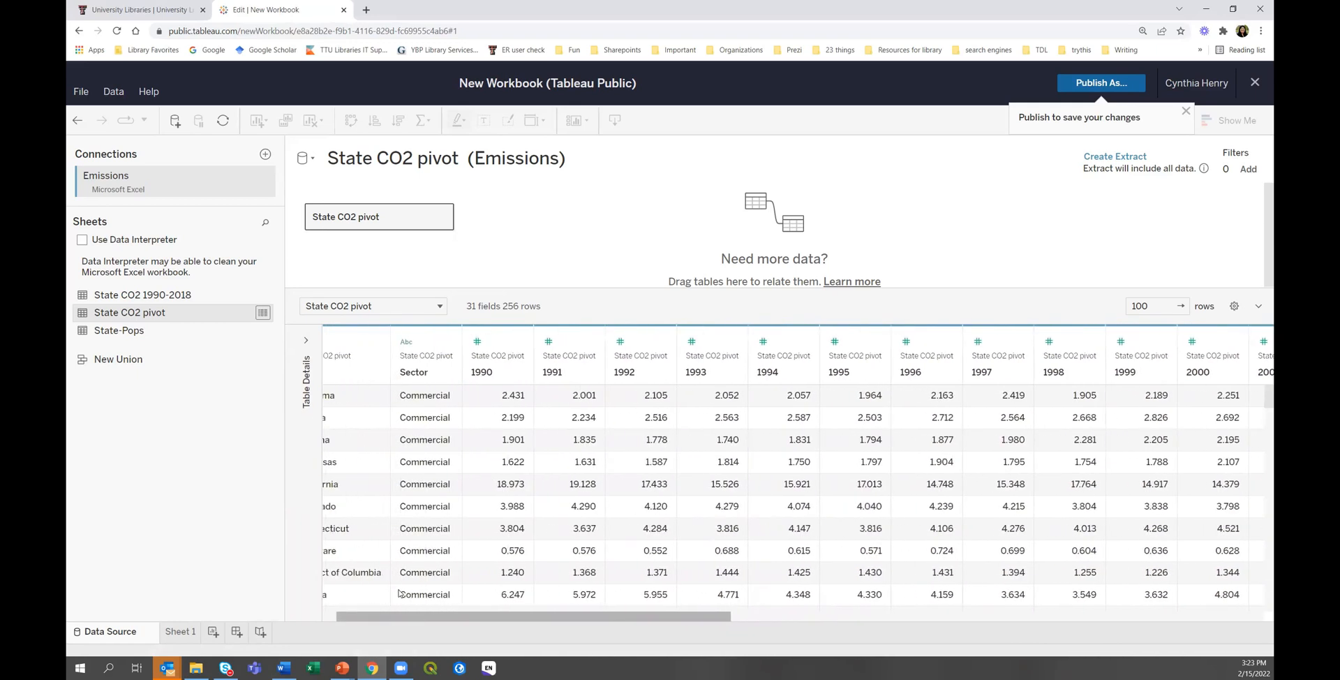
pyautogui.click(498, 347)
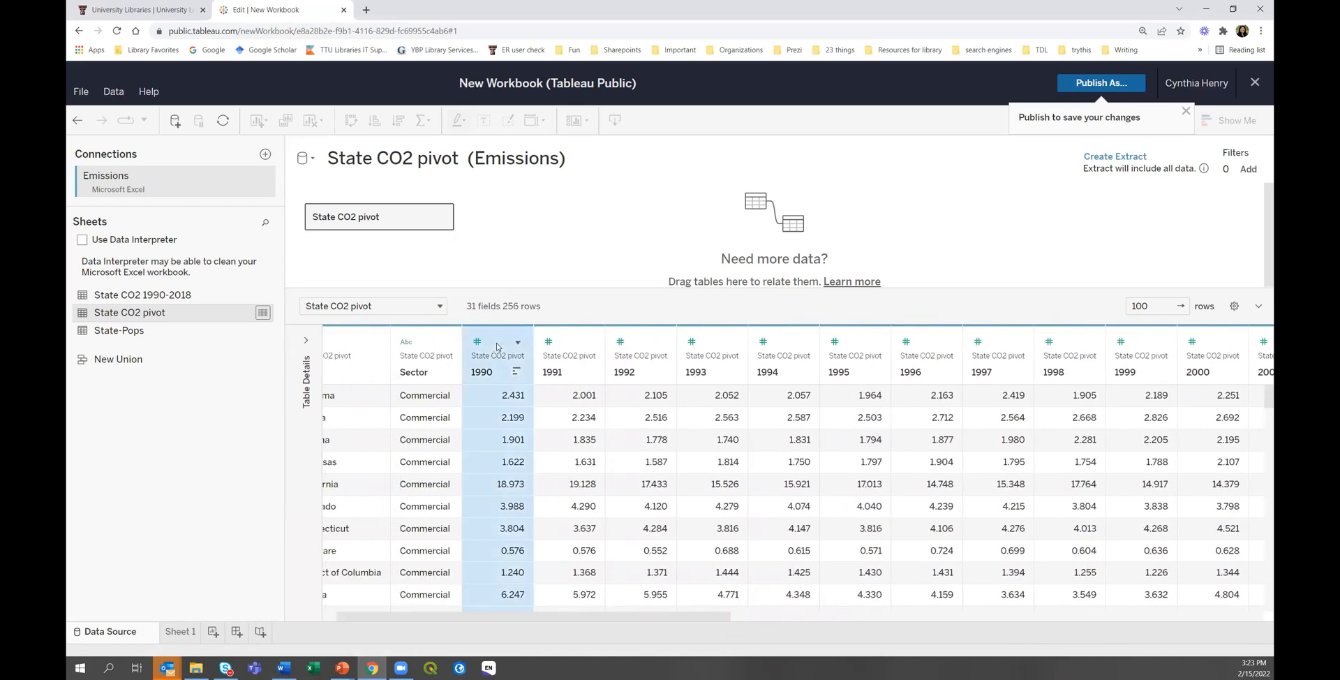
pyautogui.click(364, 347)
pyautogui.press('Right')
pyautogui.press('Right')
pyautogui.press('Right')
pyautogui.press('Right')
pyautogui.press('Right')
pyautogui.press('Right')
pyautogui.press('Right')
pyautogui.press('Right')
pyautogui.press('Right')
pyautogui.press('Right')
pyautogui.press('Right')
pyautogui.press('Right')
pyautogui.press('Right')
pyautogui.press('Right')
pyautogui.press('Right')
pyautogui.press('Right')
pyautogui.press('Right')
pyautogui.press('Right')
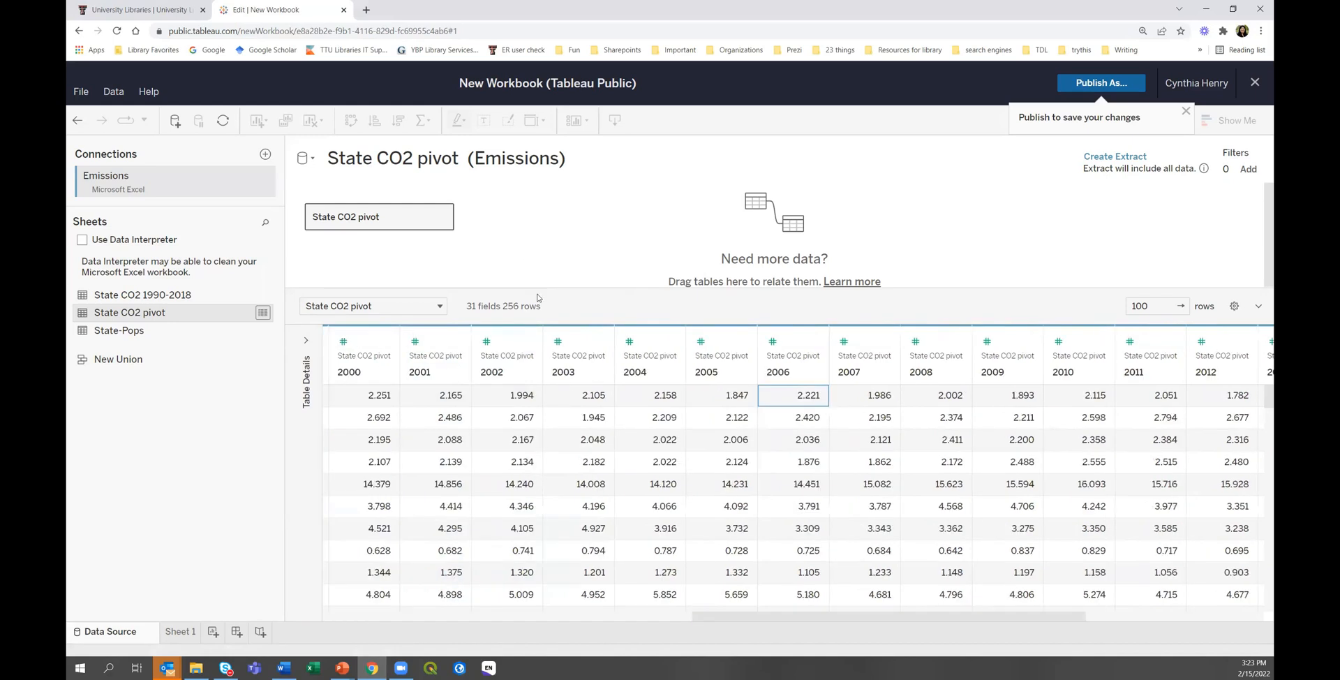
pyautogui.hscroll(-5, 490, 592)
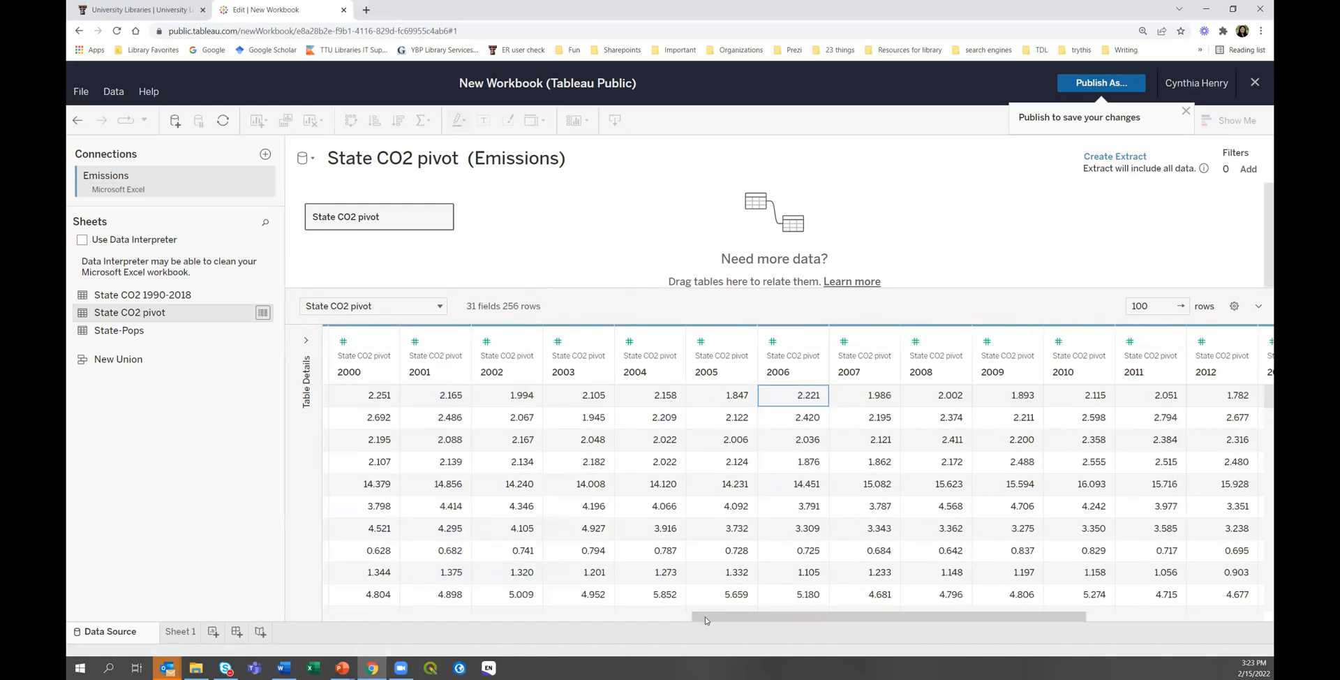
pyautogui.hscroll(-5, 491, 591)
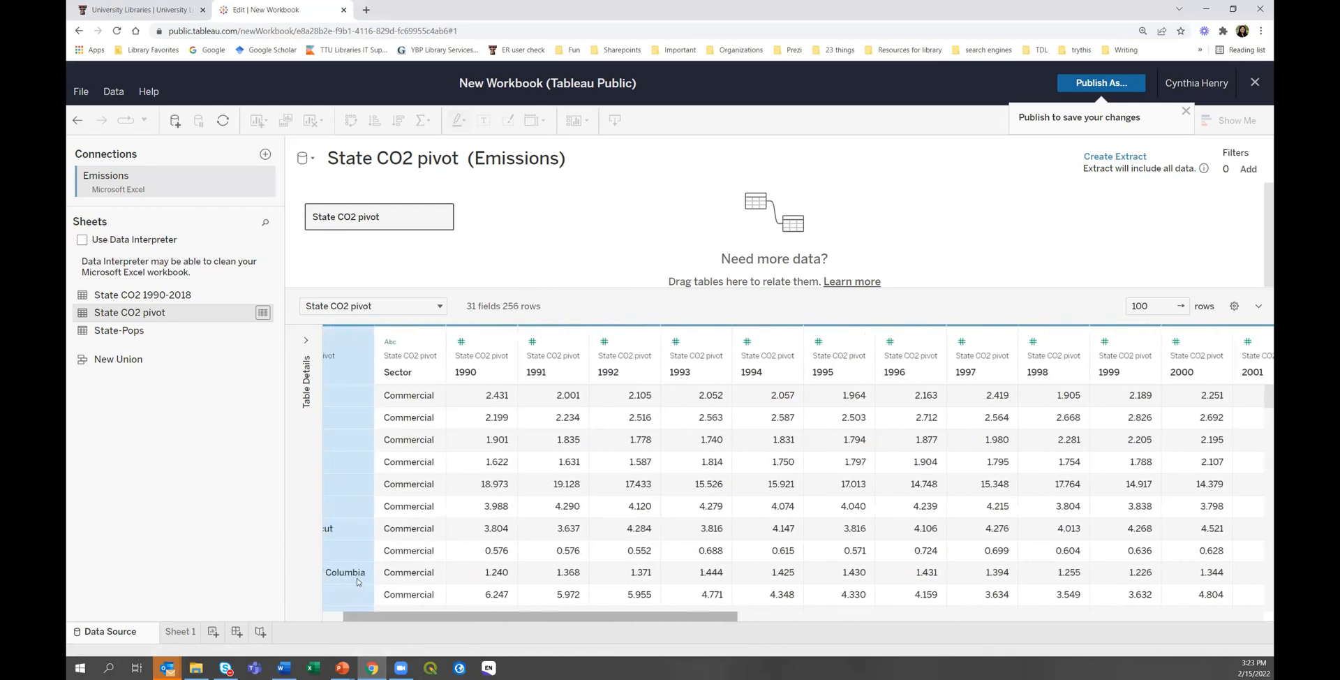
pyautogui.click(532, 337)
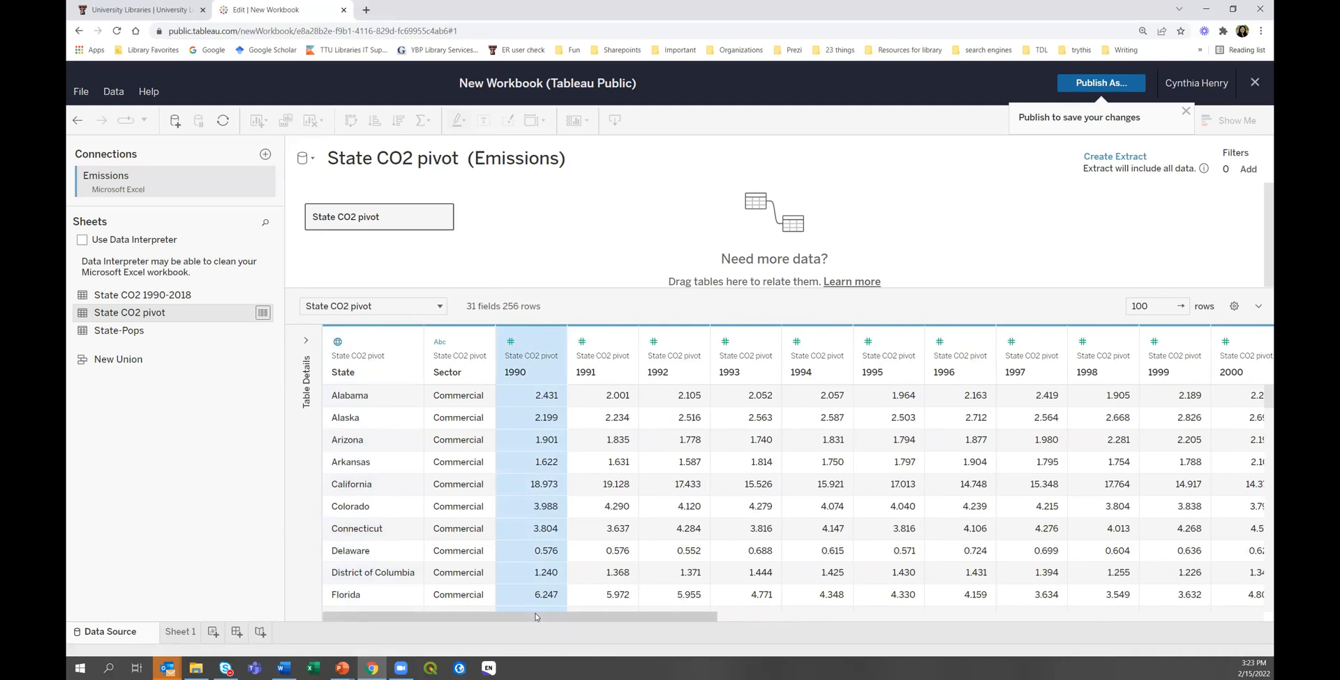
pyautogui.moveTo(536, 616); pyautogui.dragTo(1083, 617)
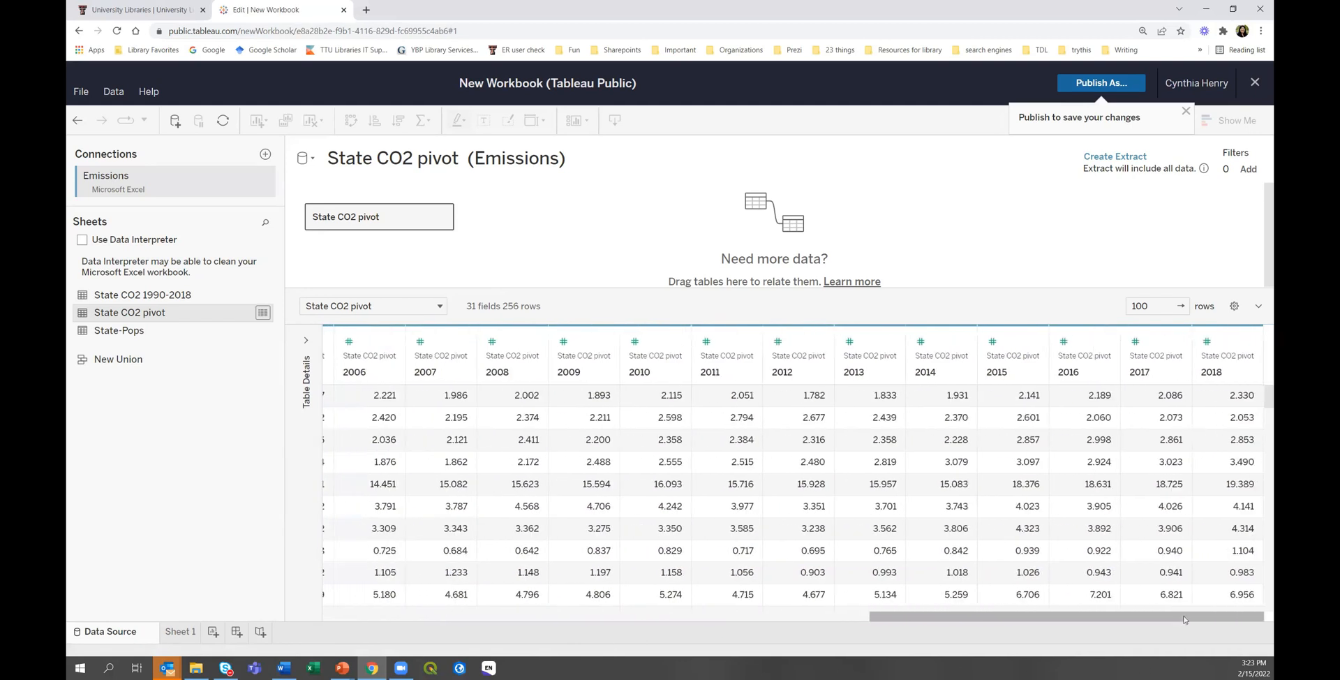
# Select the 1990 through 2018 columns, pivot them, and update to 4 fields and 7395 rows.
pyautogui.keyDown('shift'); pyautogui.click(1221, 342); pyautogui.keyUp('shift')
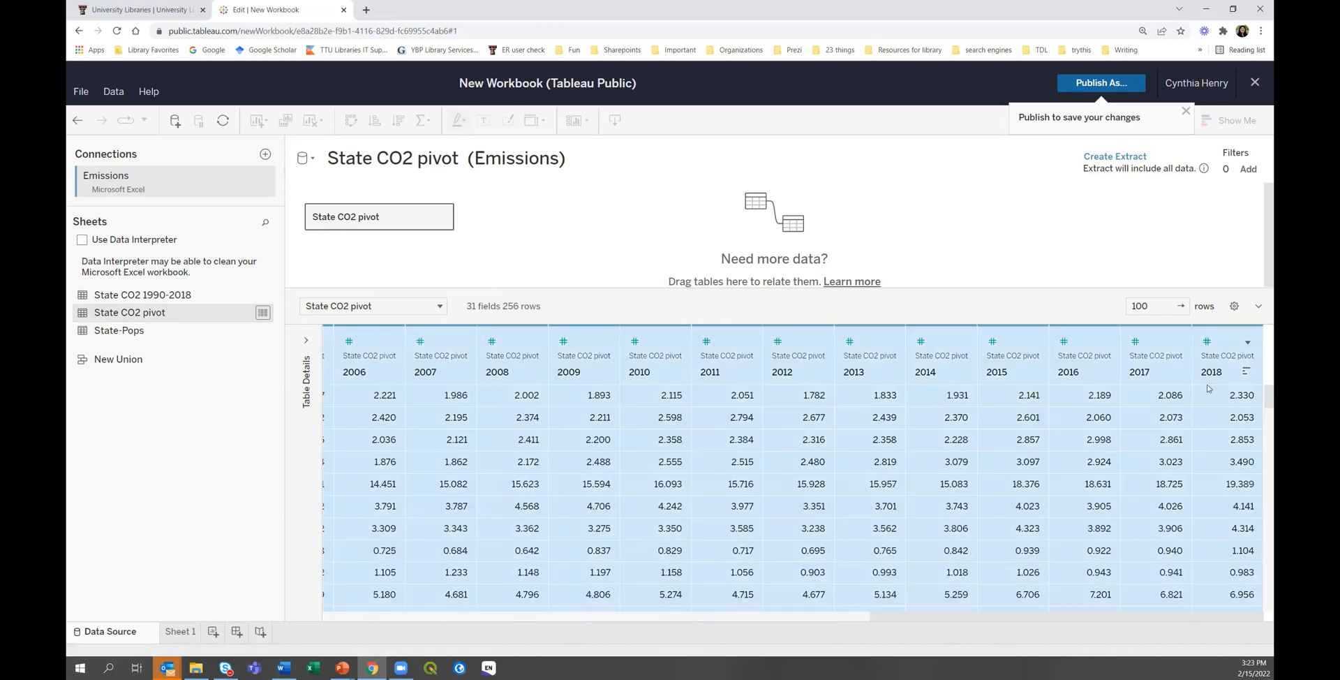
pyautogui.click(706, 617)
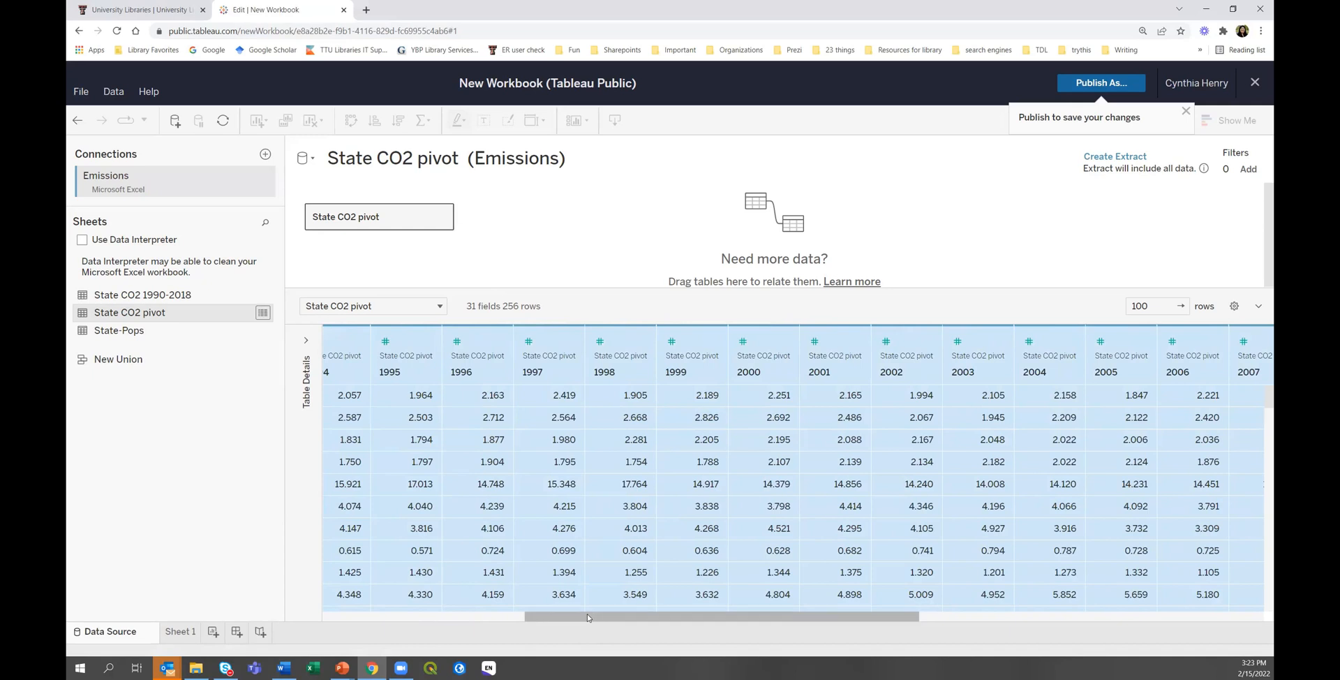
pyautogui.click(400, 617)
pyautogui.moveTo(429, 617); pyautogui.dragTo(400, 637)
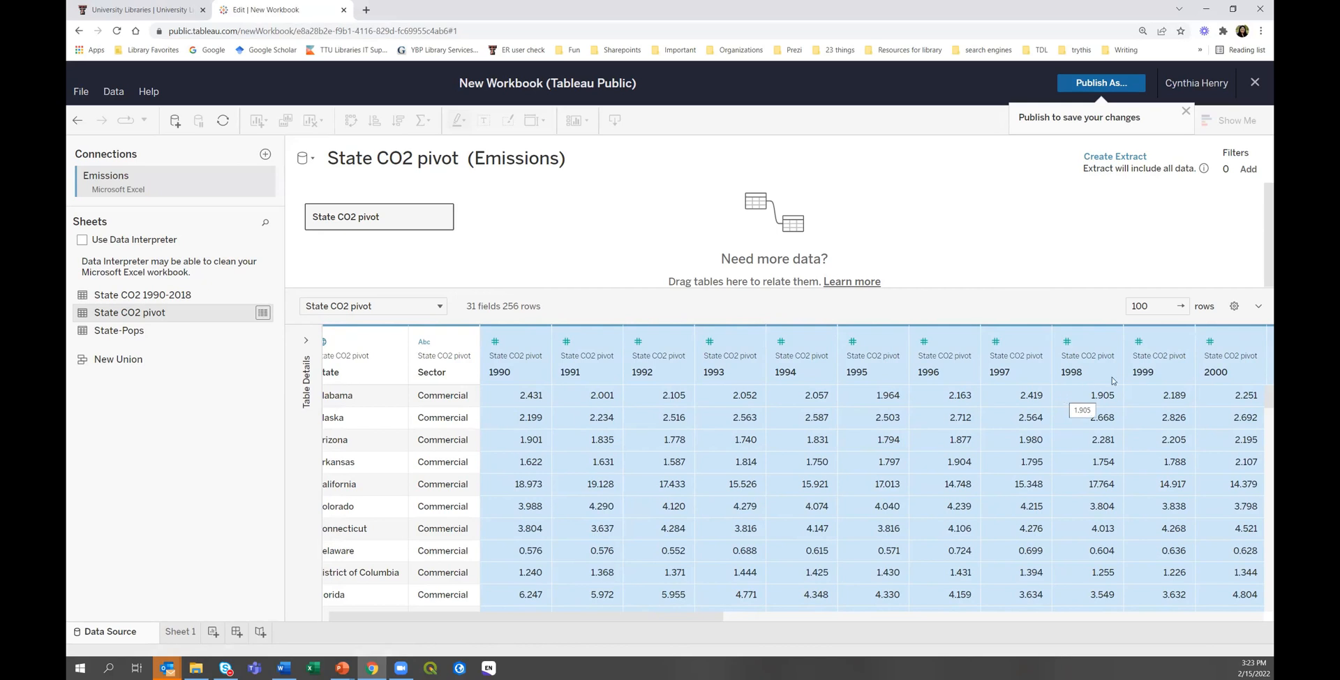
pyautogui.moveTo(719, 614); pyautogui.dragTo(1264, 646)
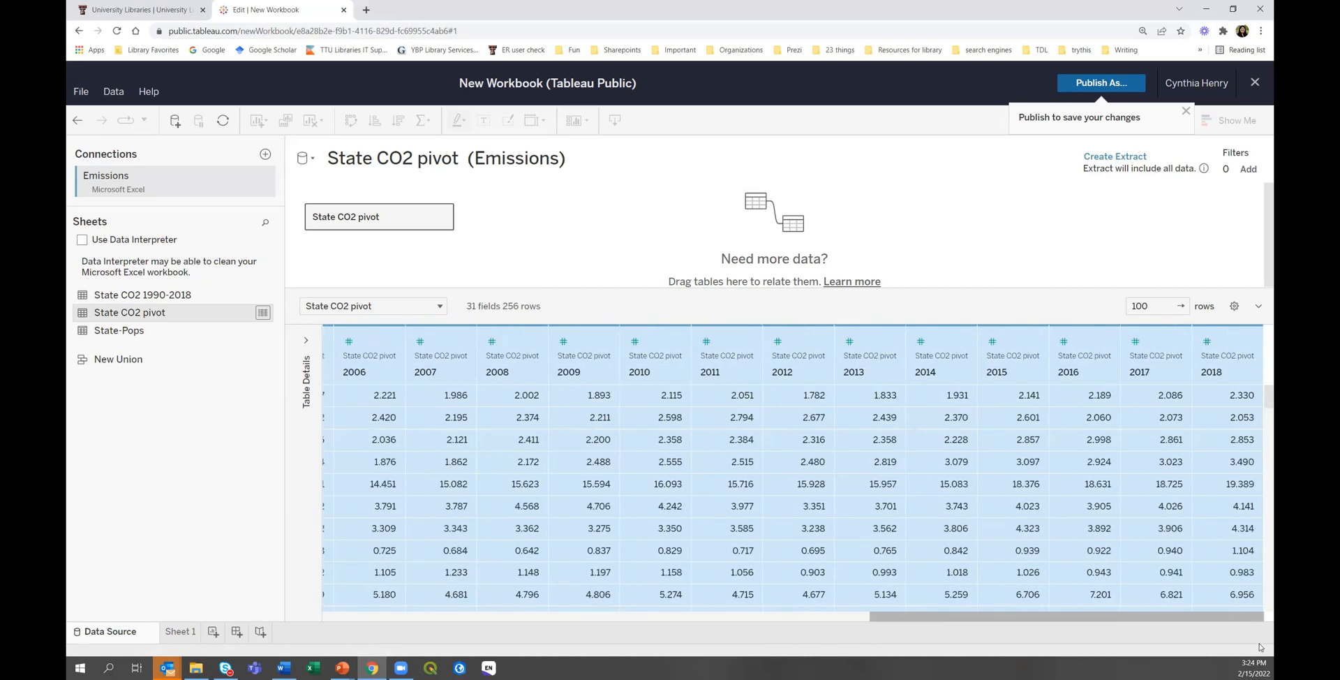
pyautogui.rightClick(1229, 341)
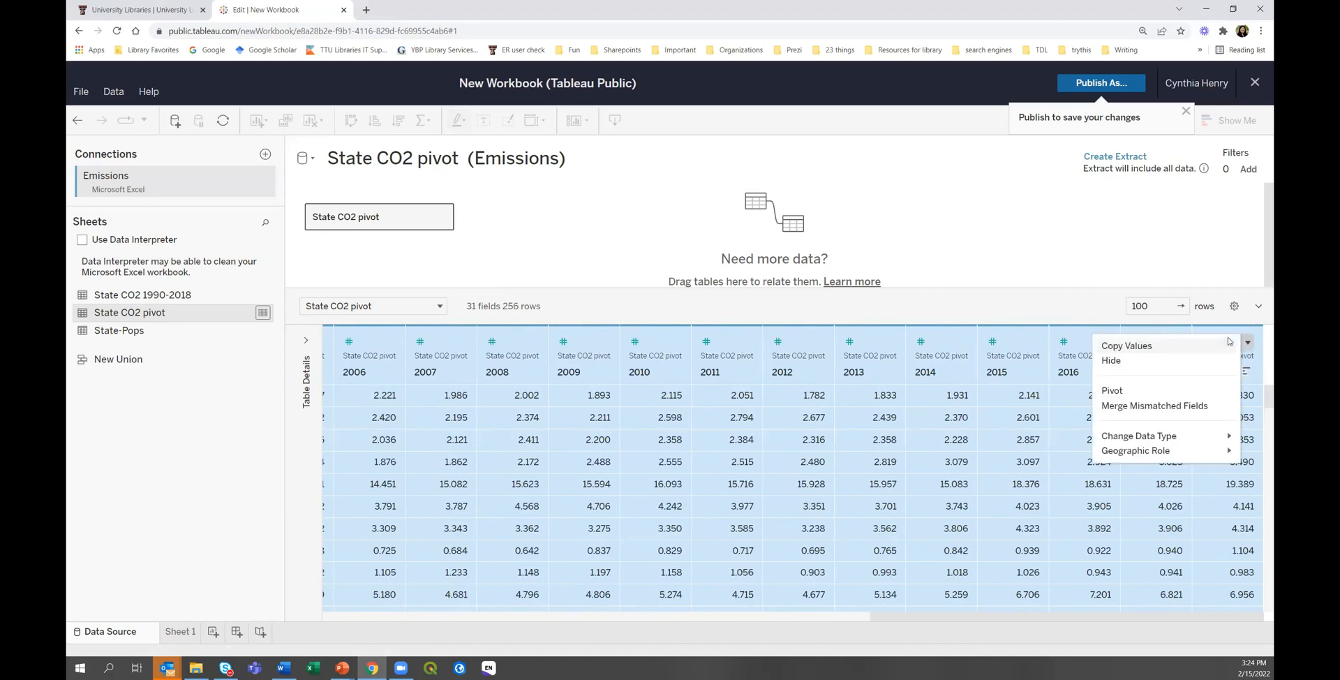
pyautogui.click(1128, 392)
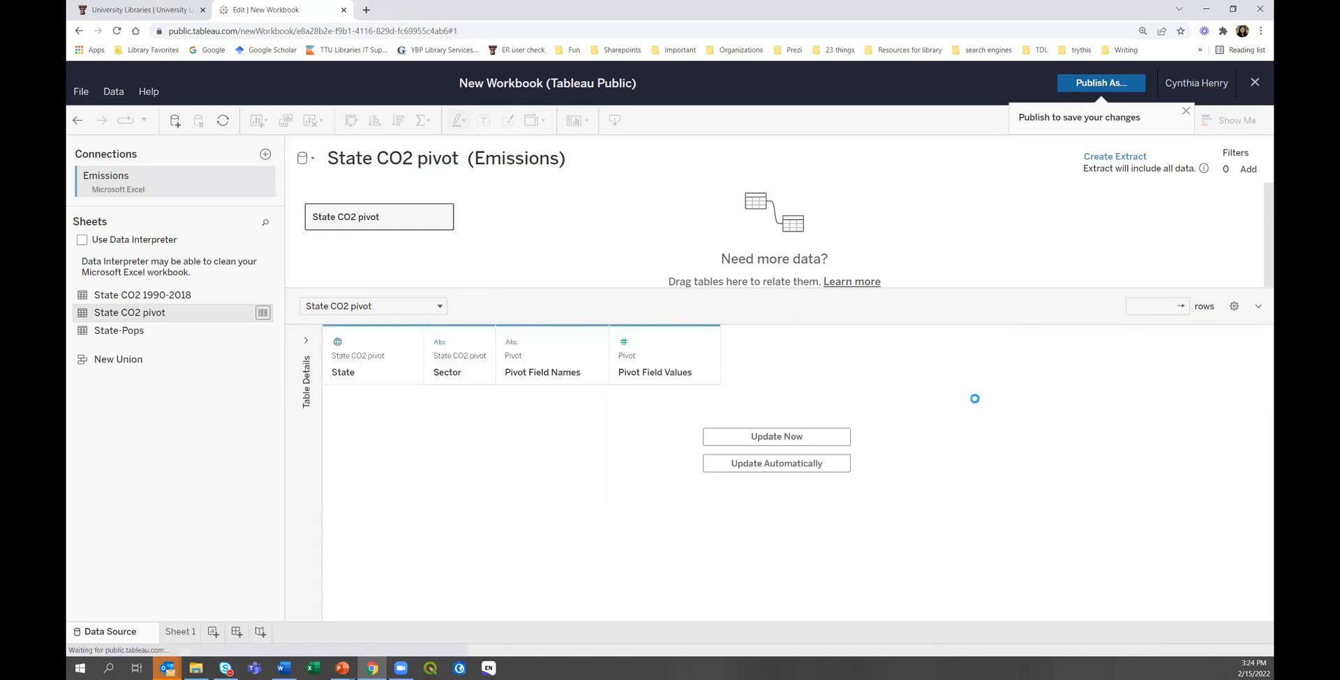
pyautogui.click(757, 437)
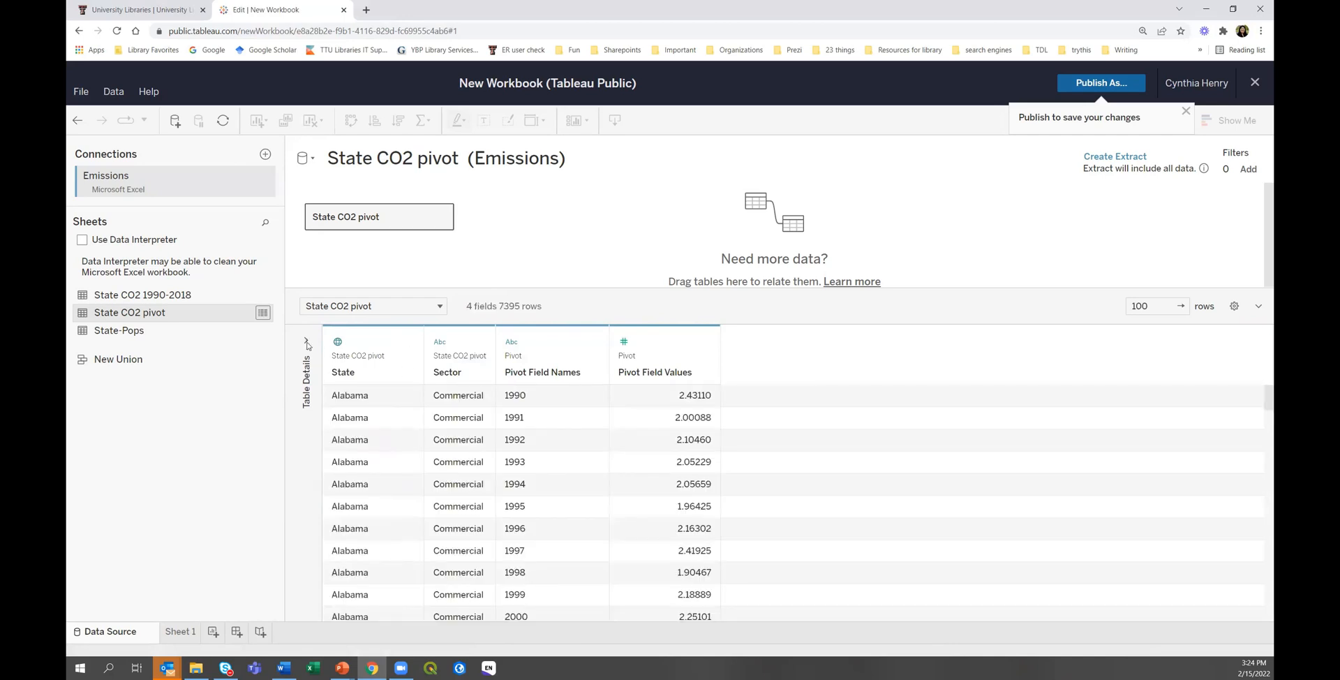
# Expand the Table Details panel to review the four pivoted fields.
pyautogui.click(307, 342)
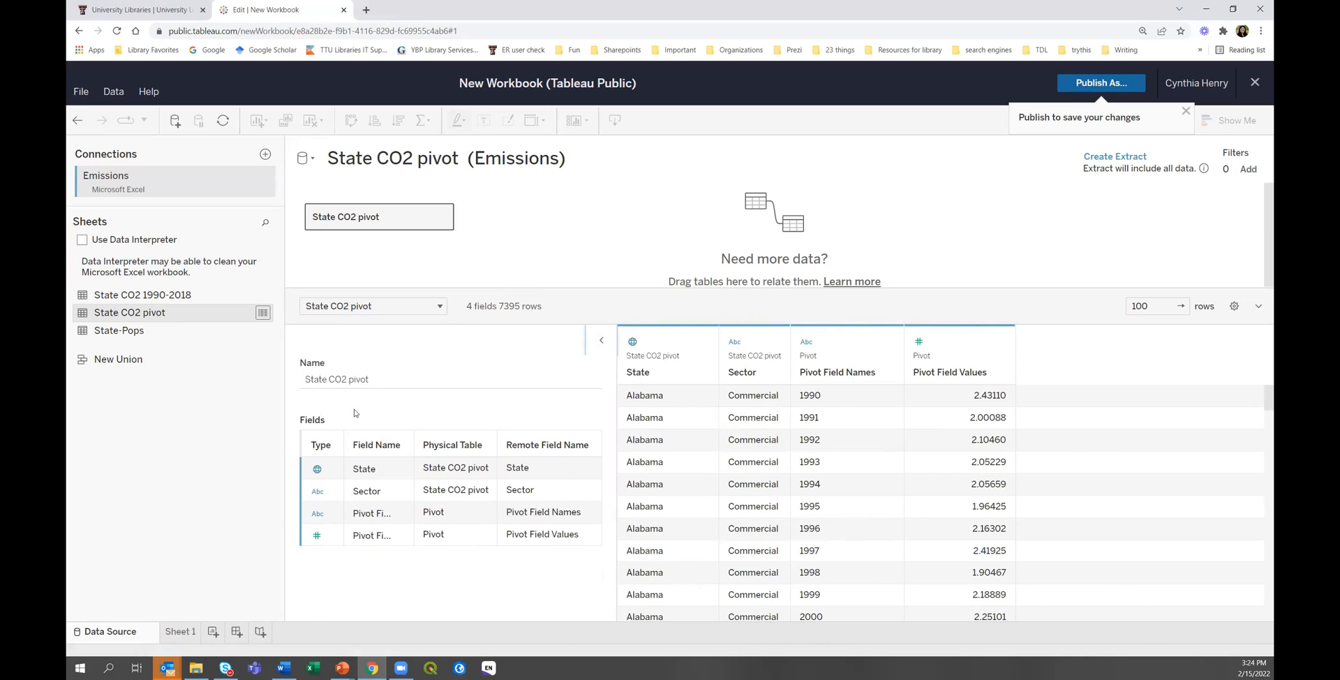
pyautogui.click(196, 668)
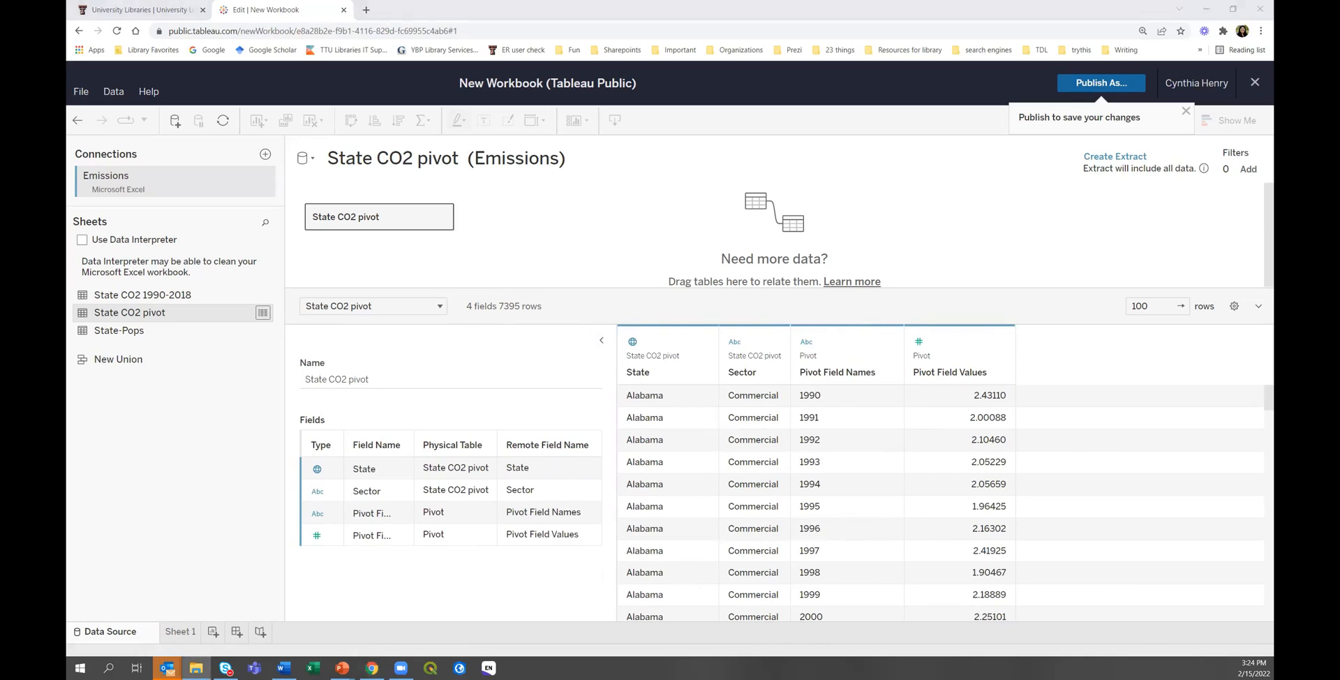
pyautogui.hotkey('alt', 'Tab')
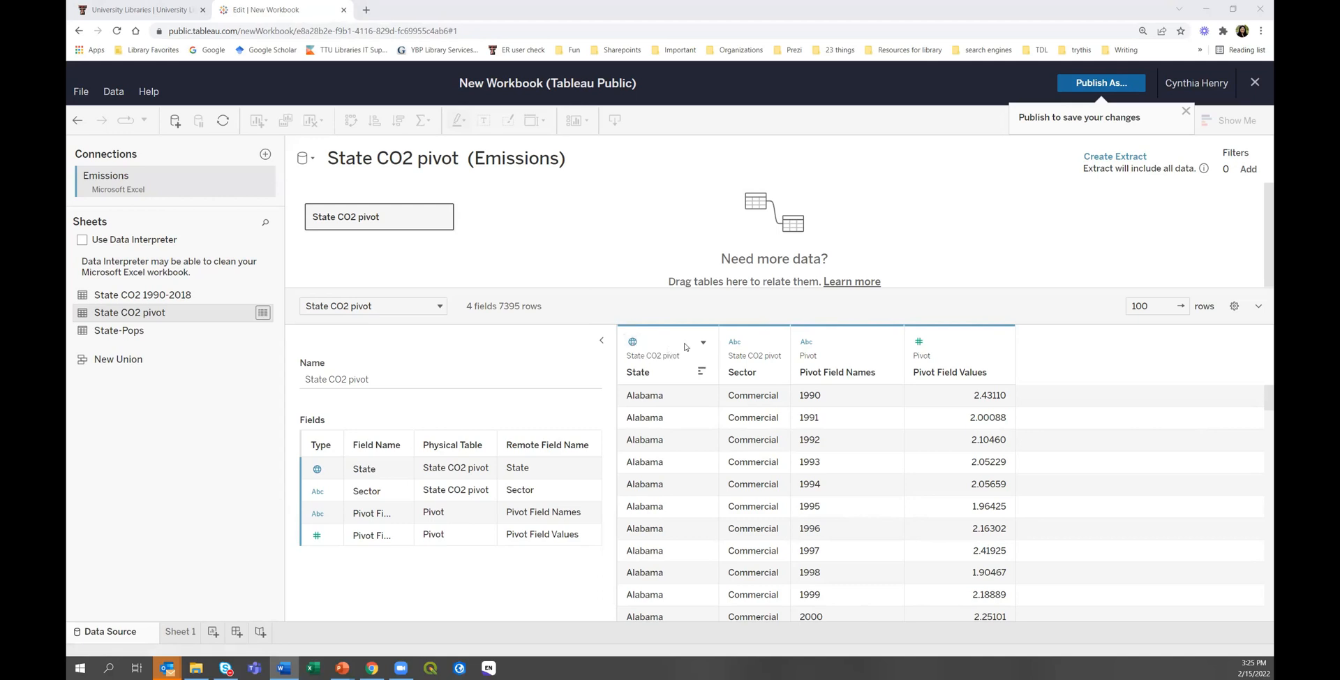
# Rename the Pivot Field Names column to Year, leaving the Sector data type unchanged.
pyautogui.click(734, 343)
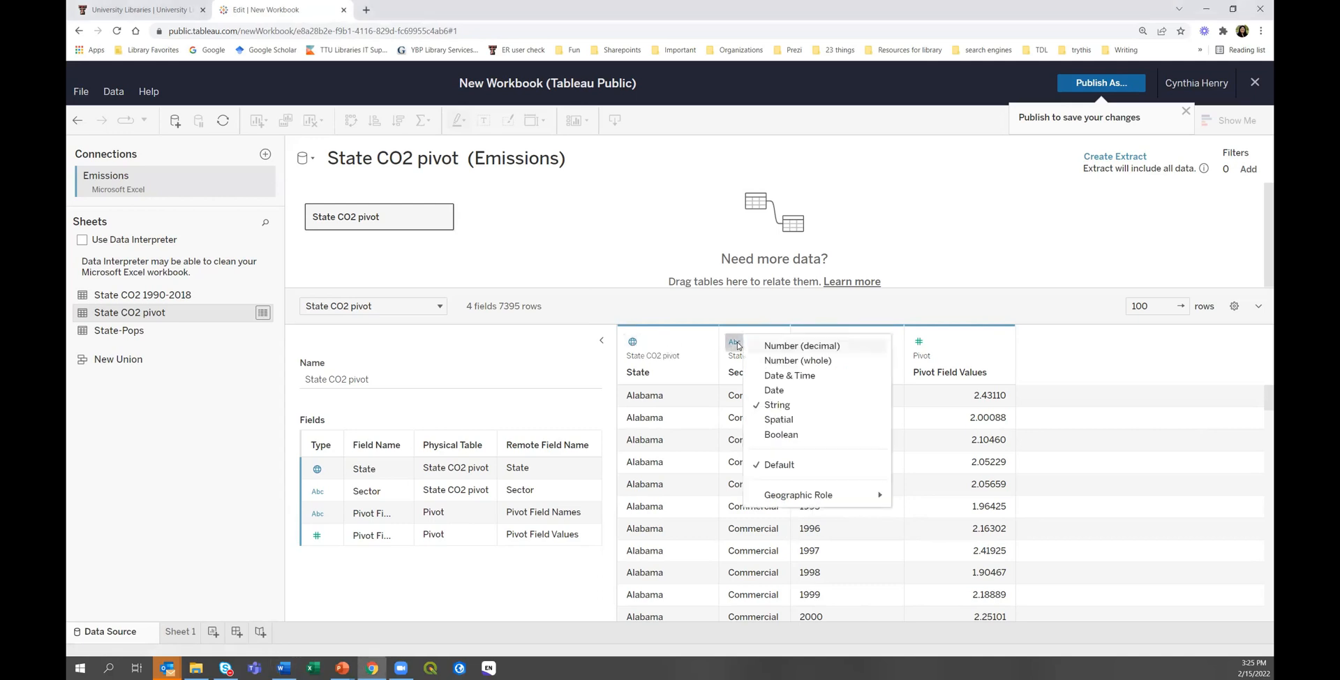
pyautogui.click(752, 307)
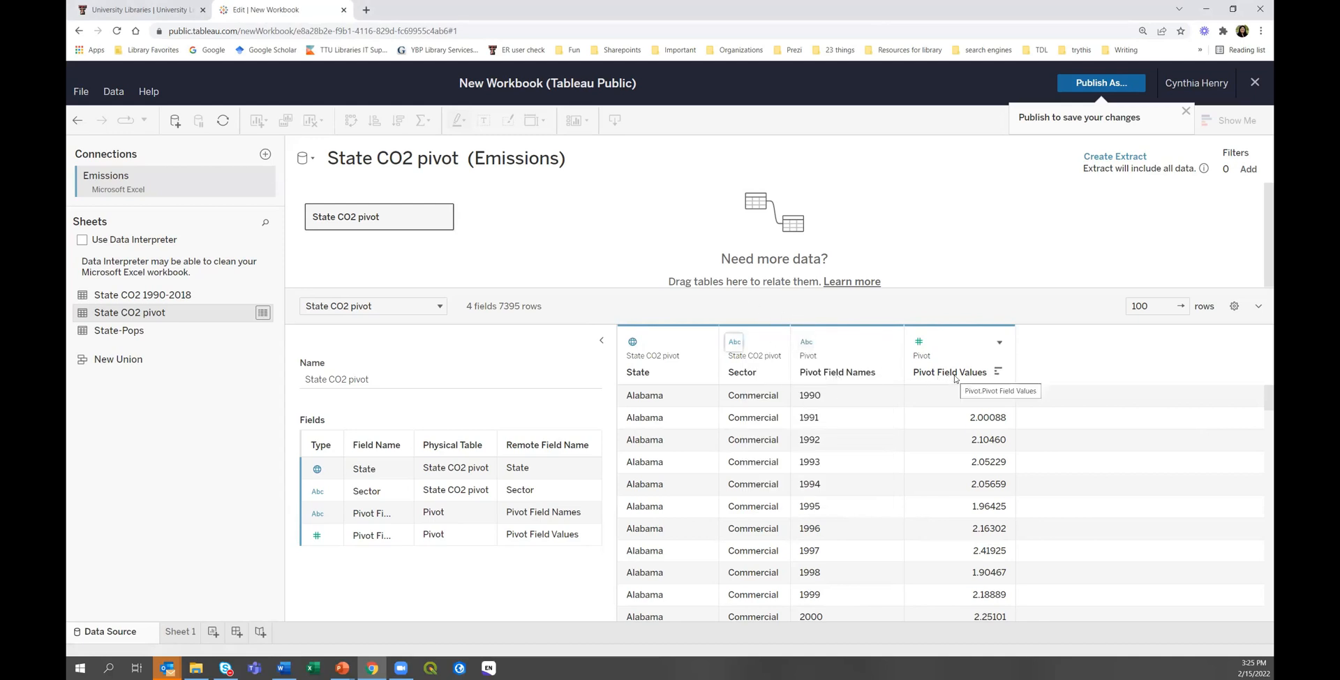
pyautogui.click(839, 377)
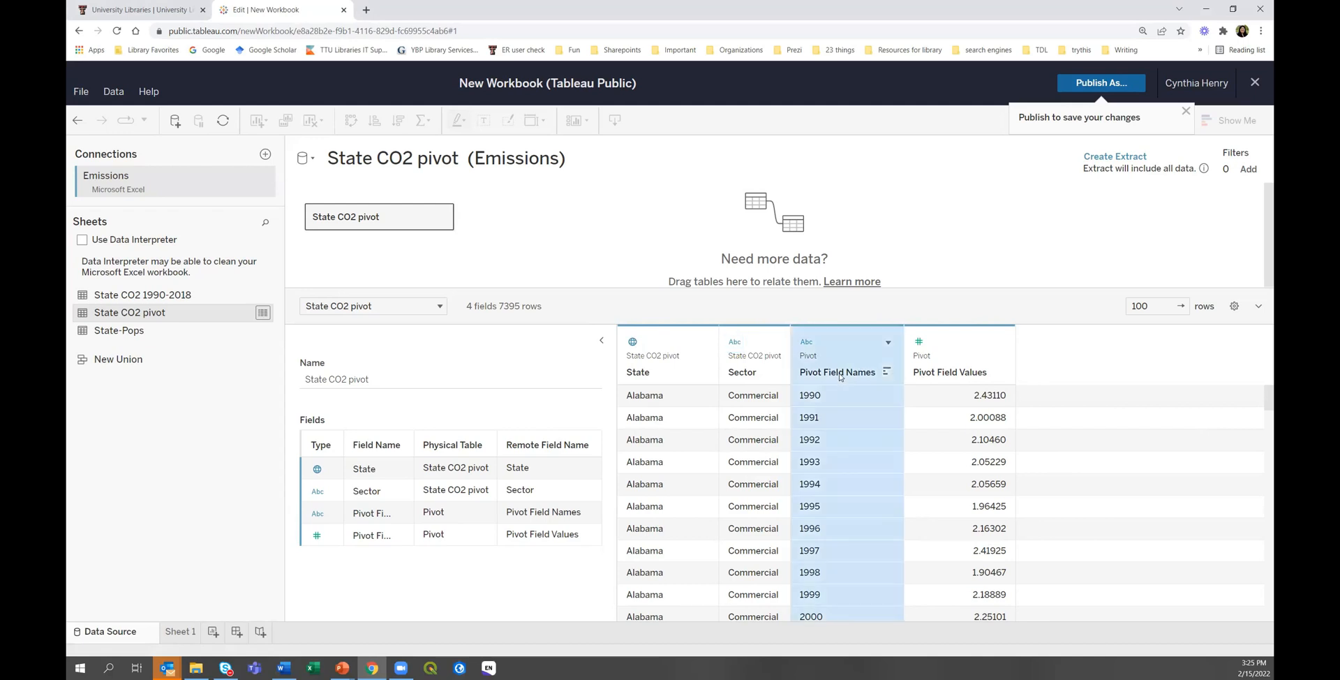
pyautogui.rightClick(839, 376)
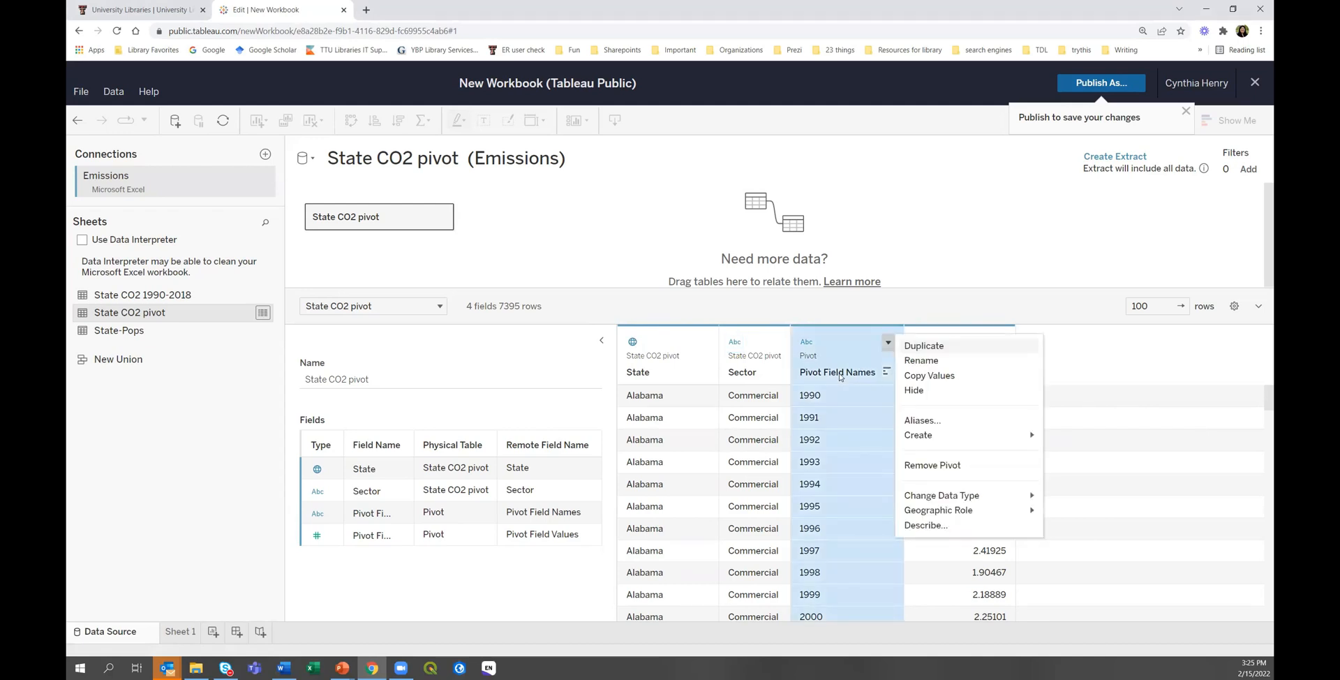
pyautogui.click(905, 362)
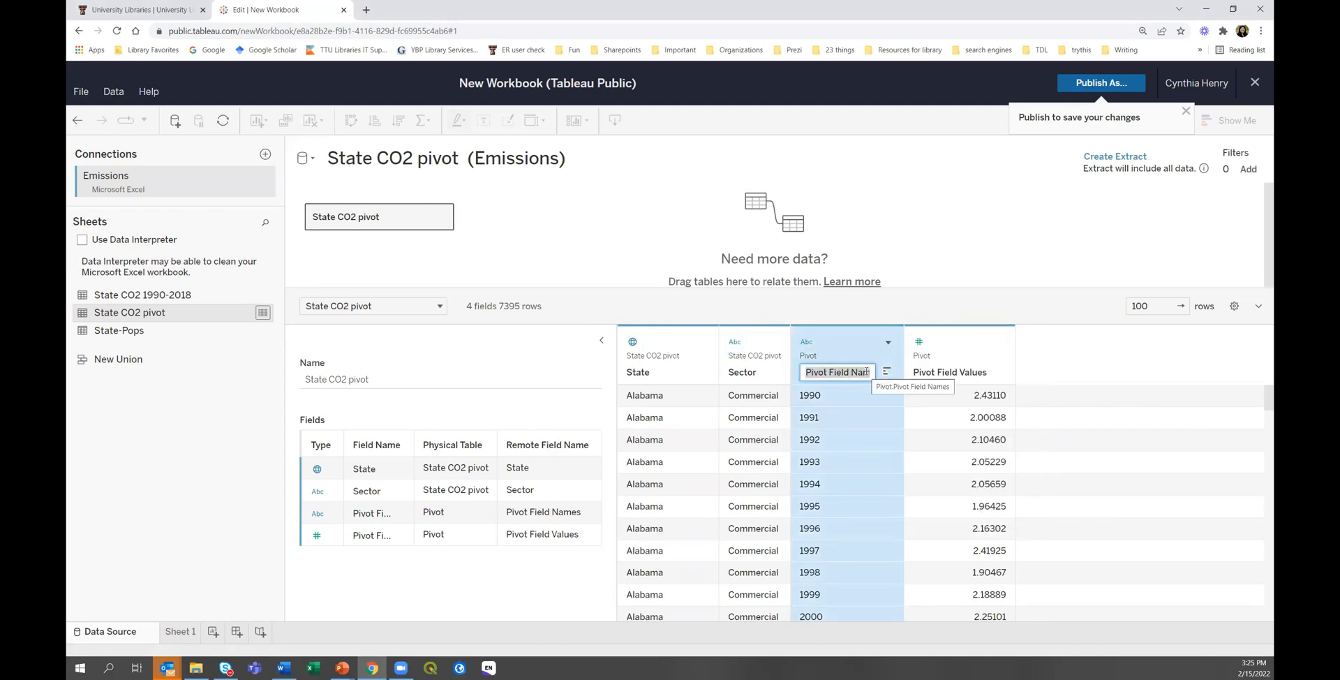
pyautogui.write('Year')
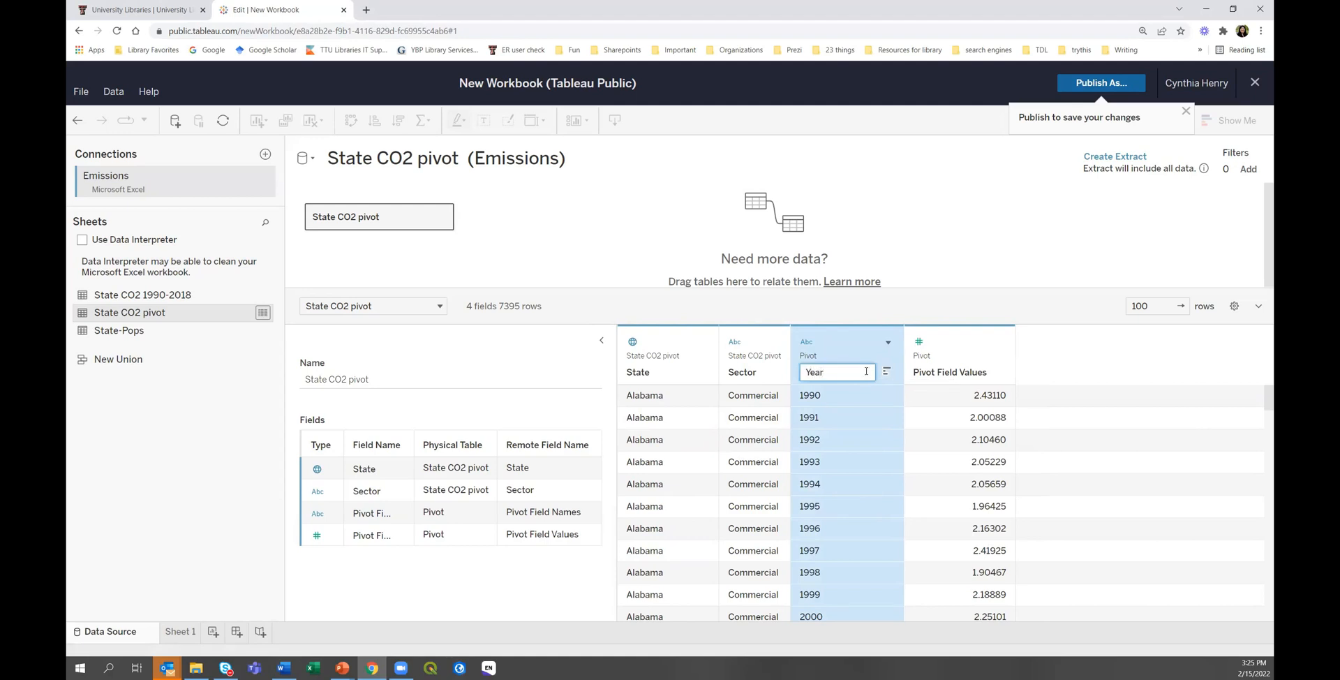
pyautogui.press('Return')
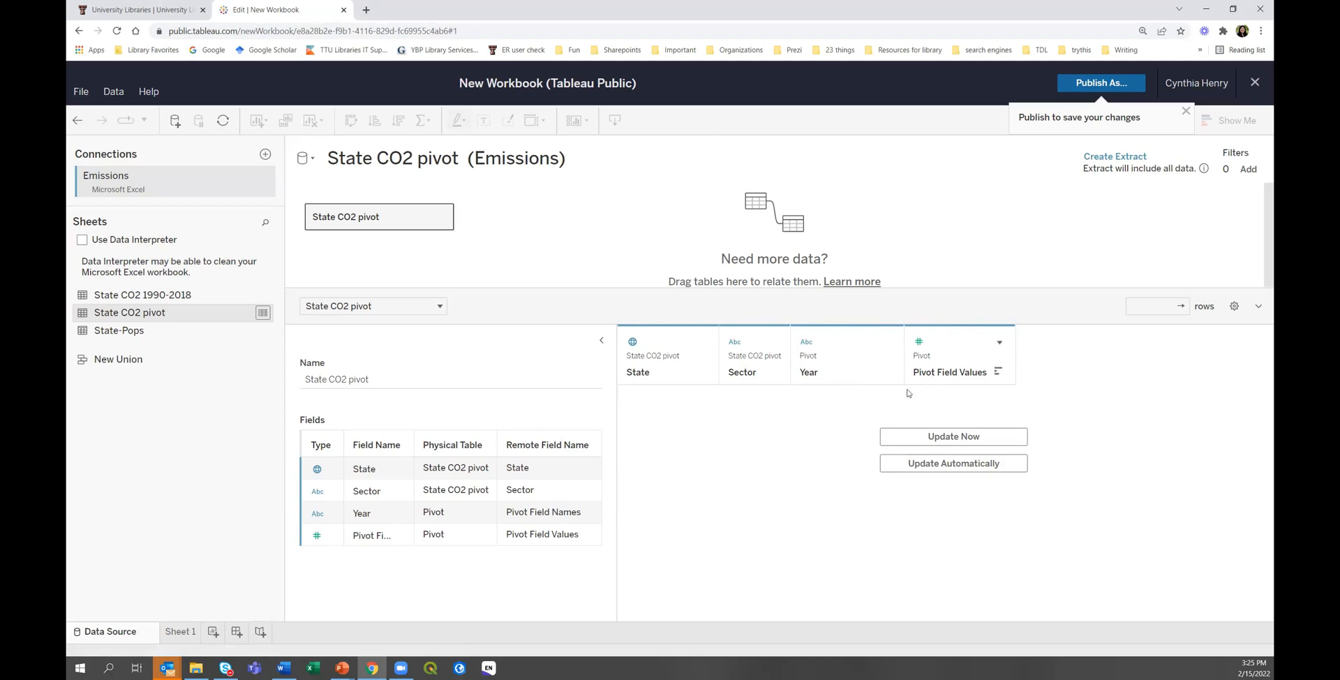
pyautogui.click(806, 347)
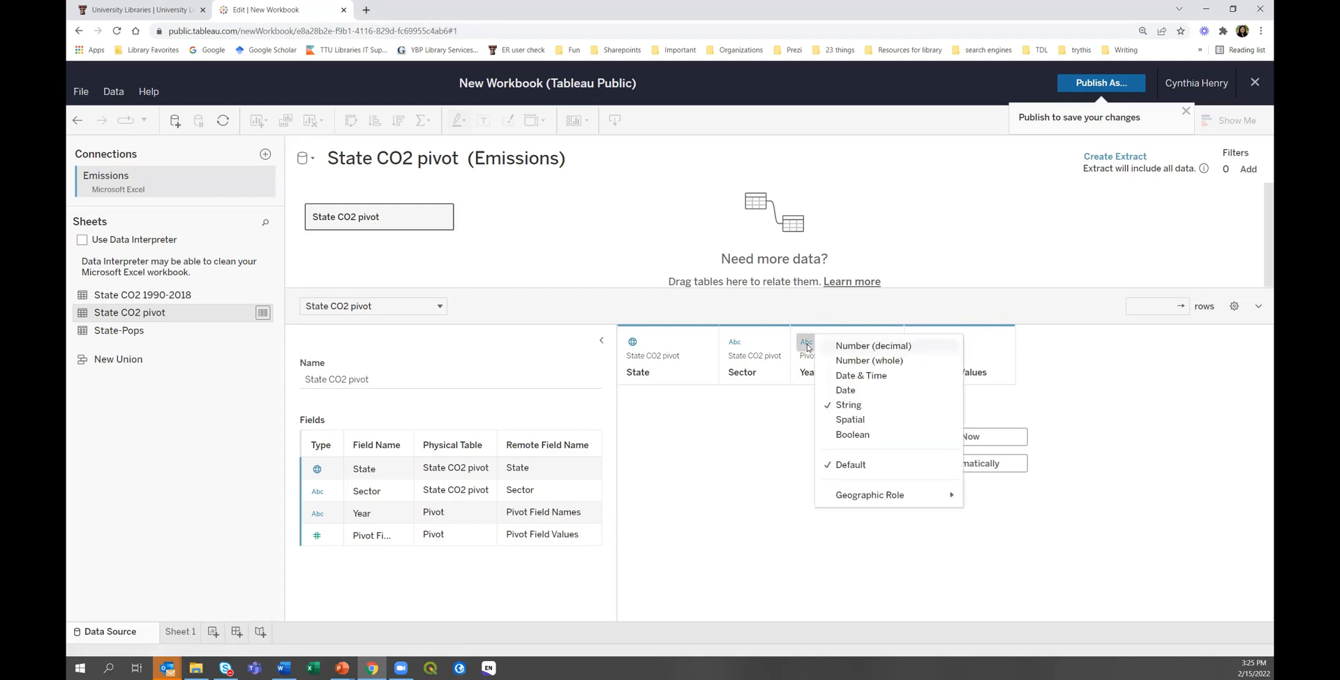
# Set Year to a whole-number type, refresh, and rename Pivot Field Values to 'Emissions'.
pyautogui.click(851, 360)
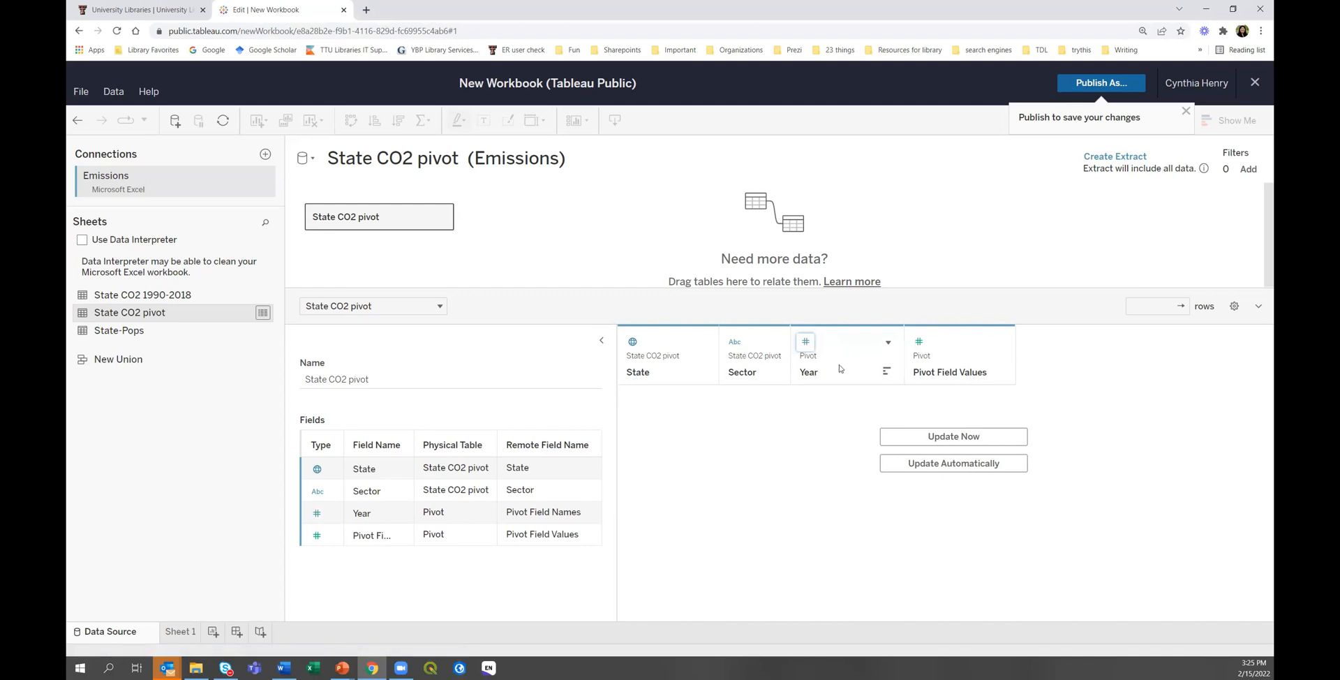
pyautogui.click(908, 440)
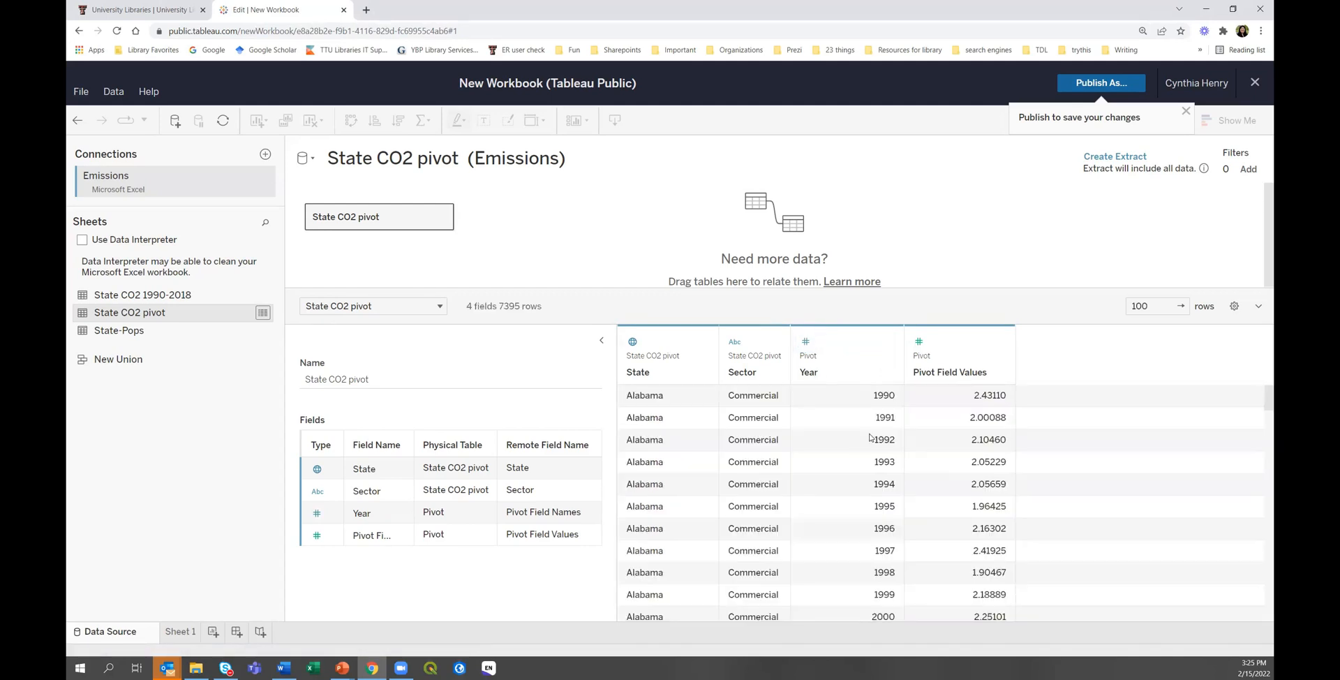
pyautogui.click(961, 374)
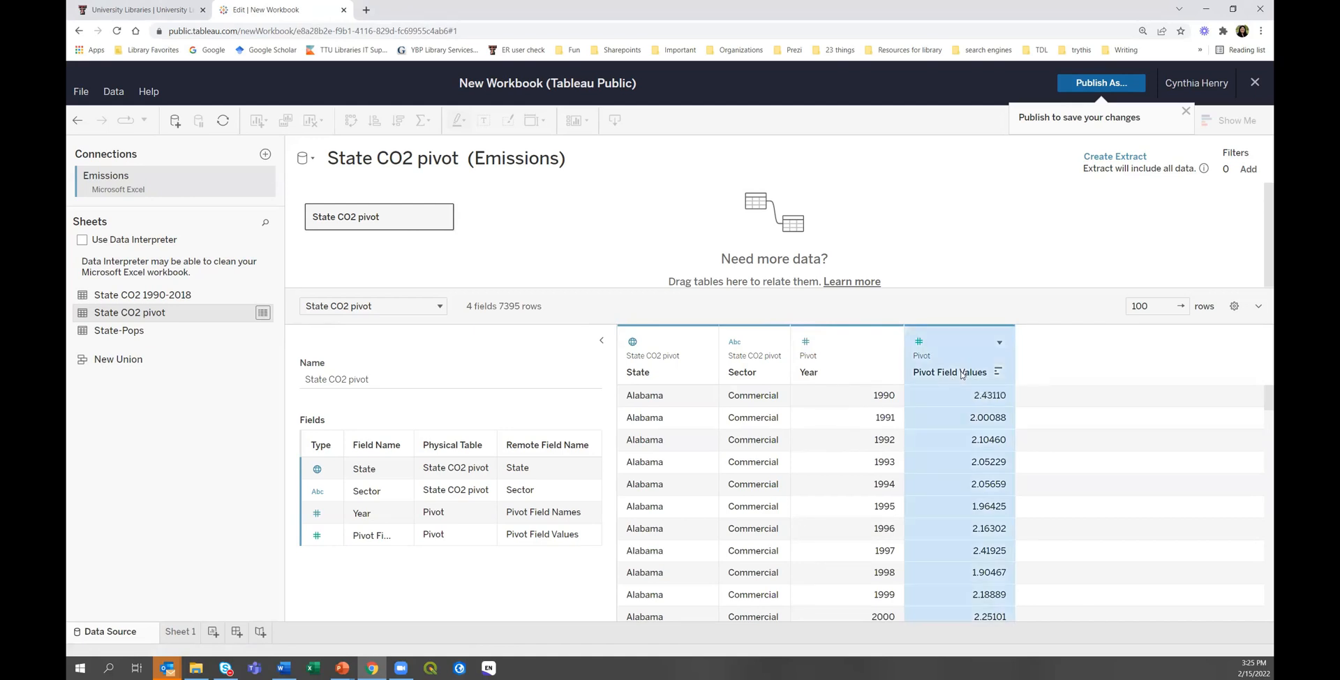
pyautogui.click(999, 342)
pyautogui.click(1017, 361)
pyautogui.write('Emissions')
pyautogui.press('Return')
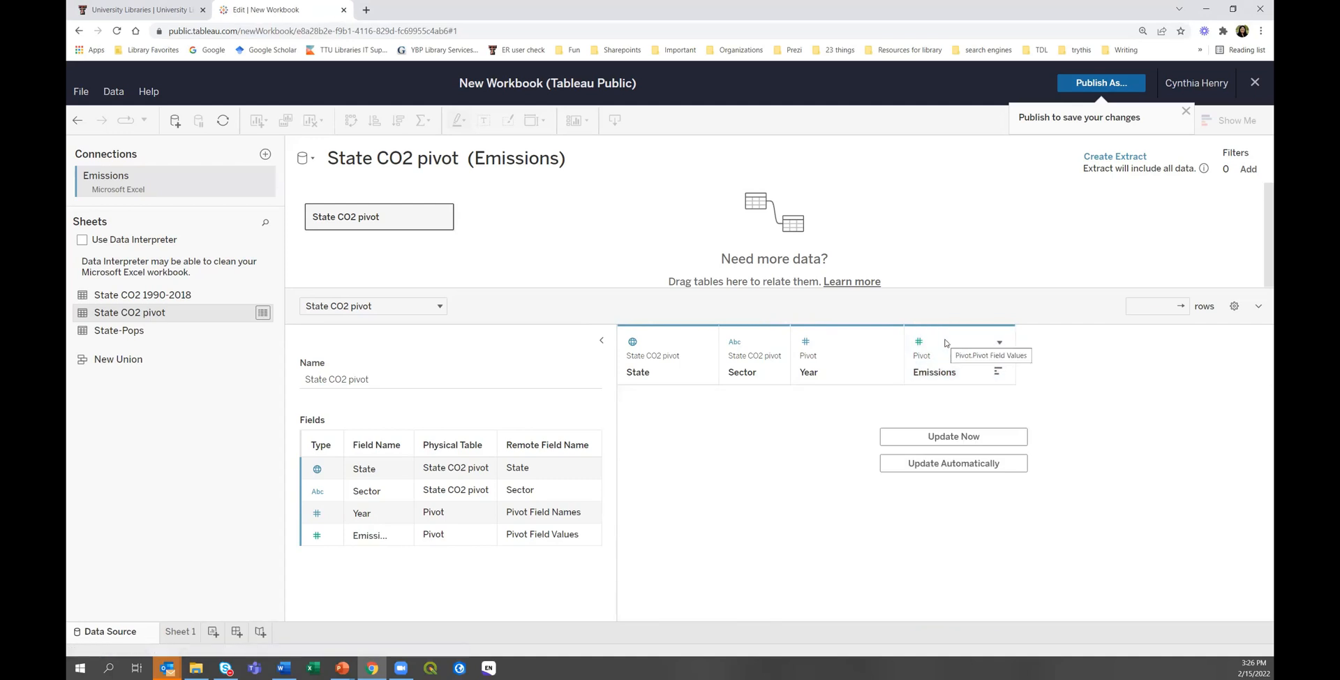
# Refresh the data preview and check Emissions' data type, leaving it unchanged.
pyautogui.click(955, 437)
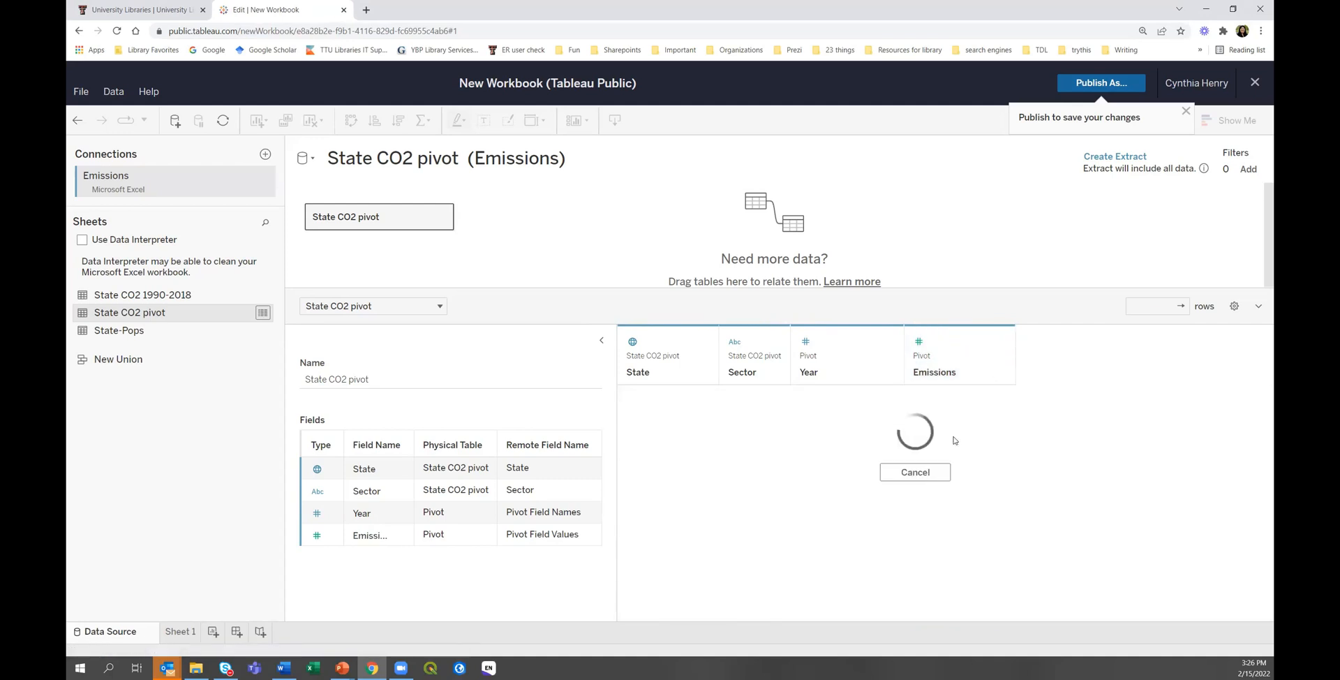
pyautogui.click(919, 342)
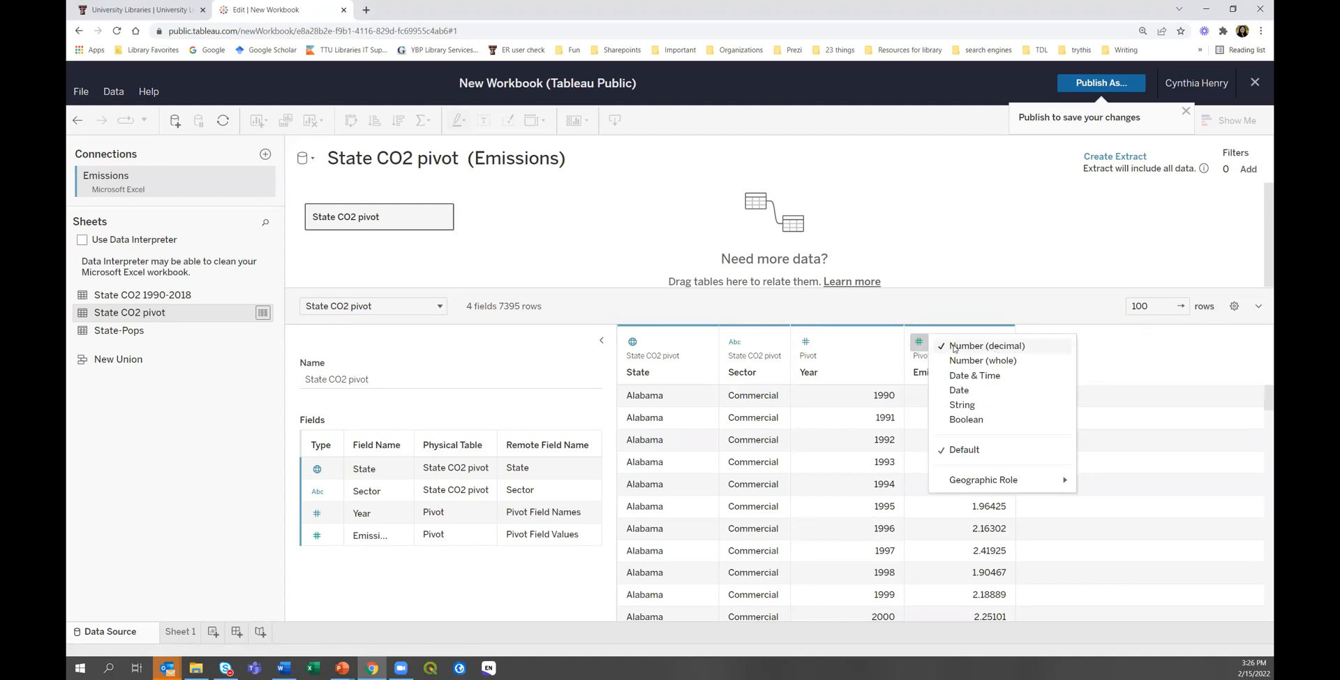
pyautogui.click(944, 257)
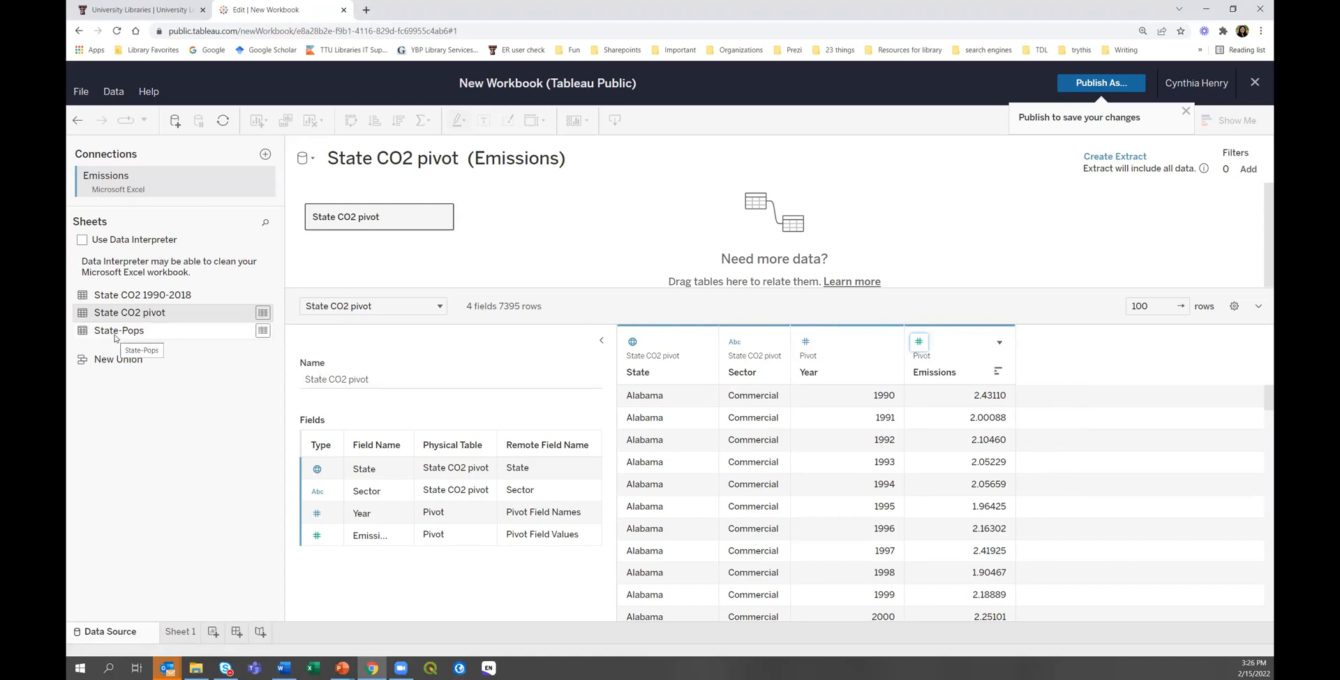
# Drag the State-Pops sheet onto the canvas beside State CO2 pivot to relate them.
pyautogui.moveTo(117, 335); pyautogui.dragTo(567, 223)
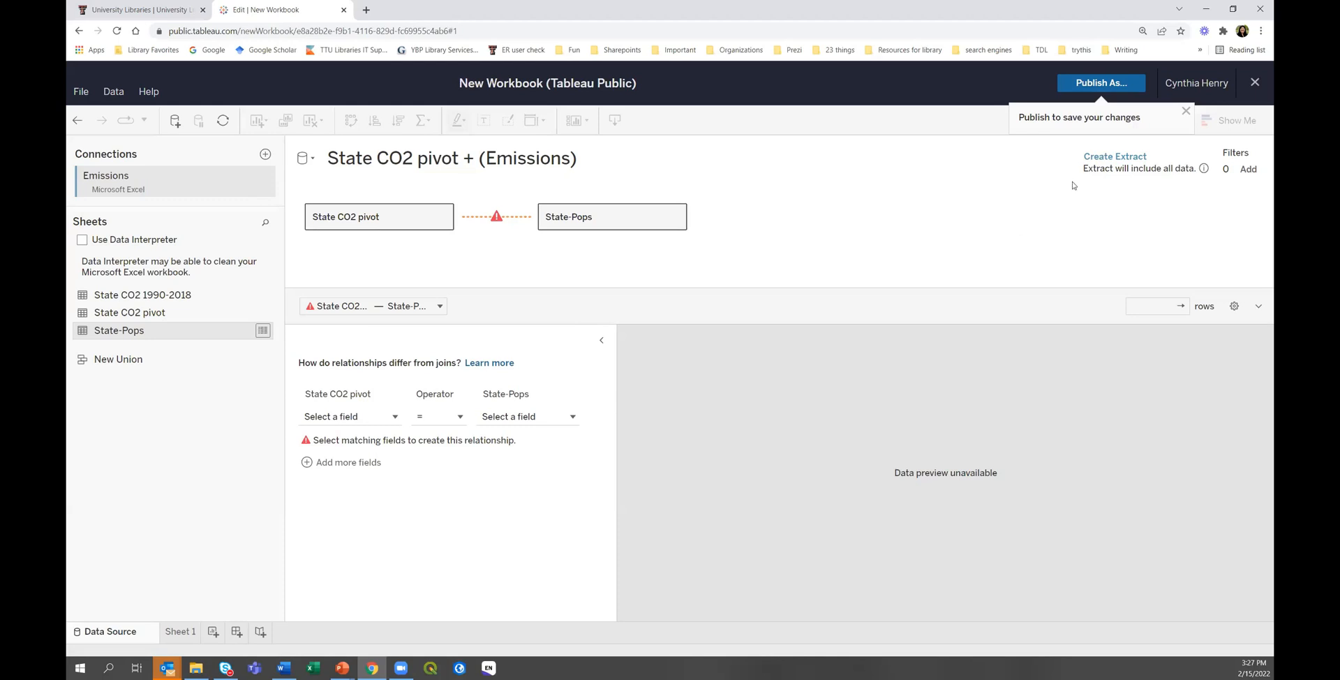
# Close the emissions workbook choosing Don't Publish, then close the empty new workbook too.
pyautogui.click(1254, 85)
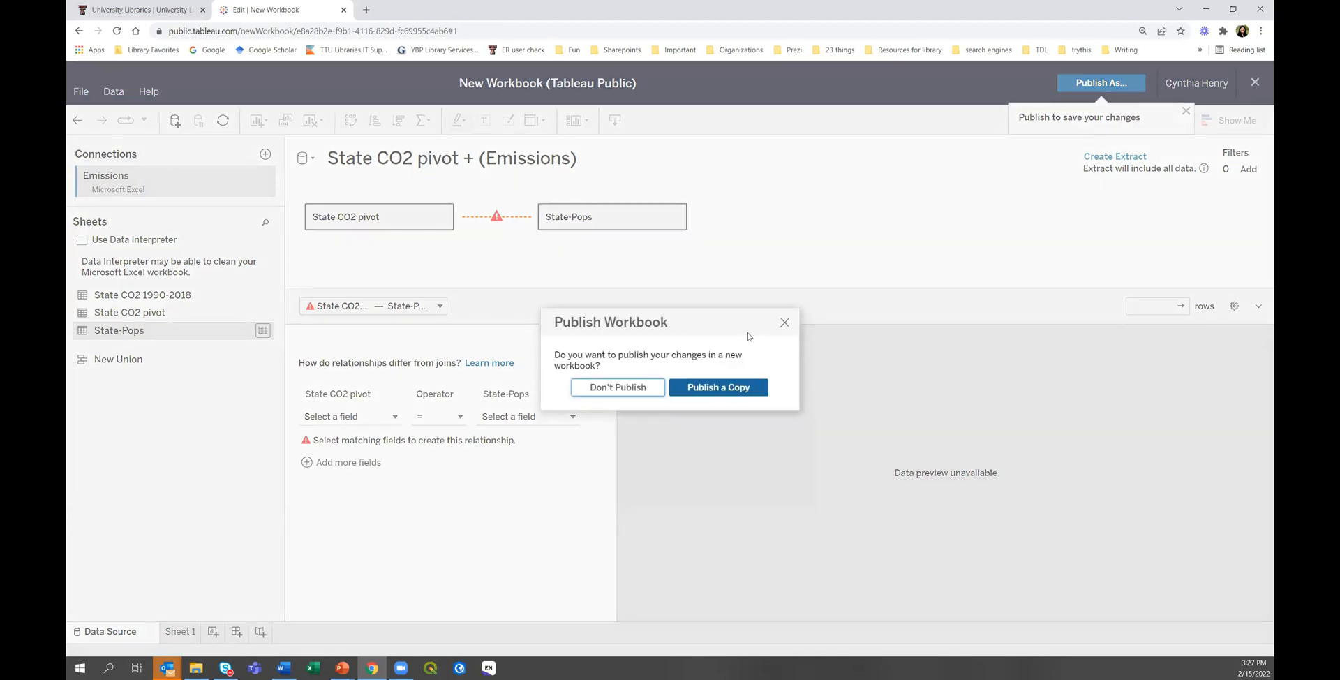
pyautogui.click(618, 387)
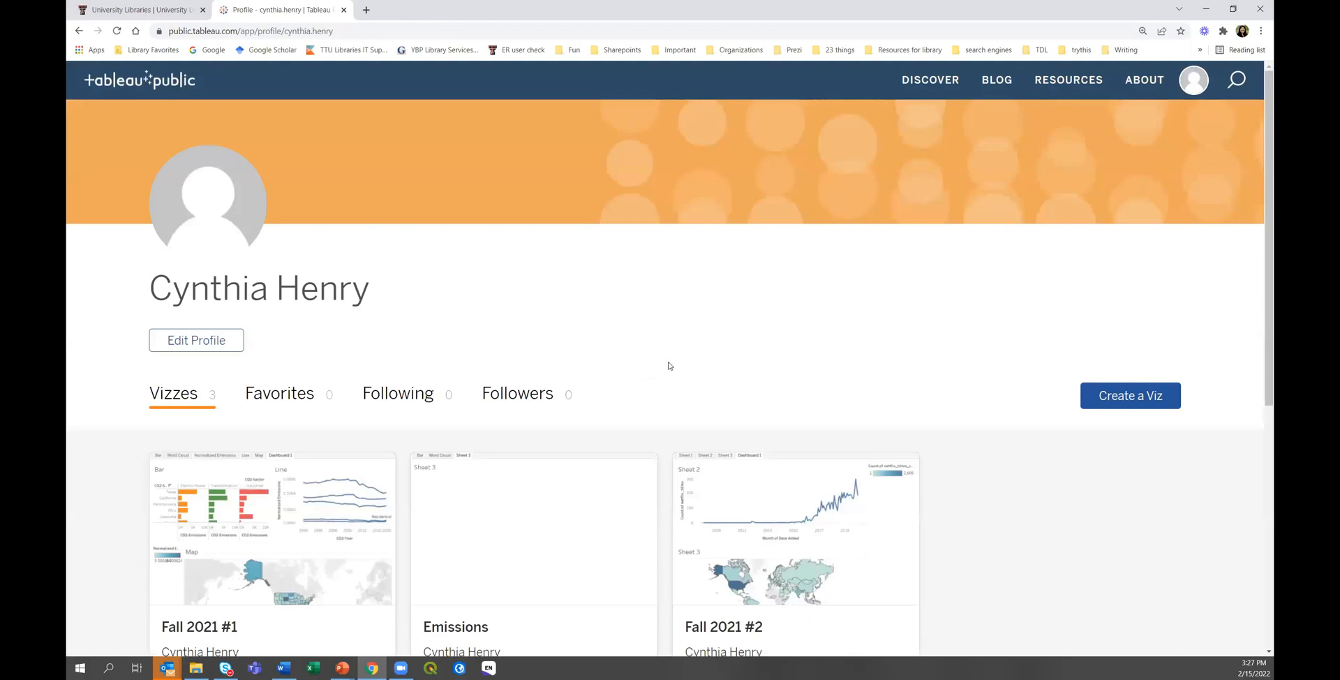
pyautogui.click(1114, 399)
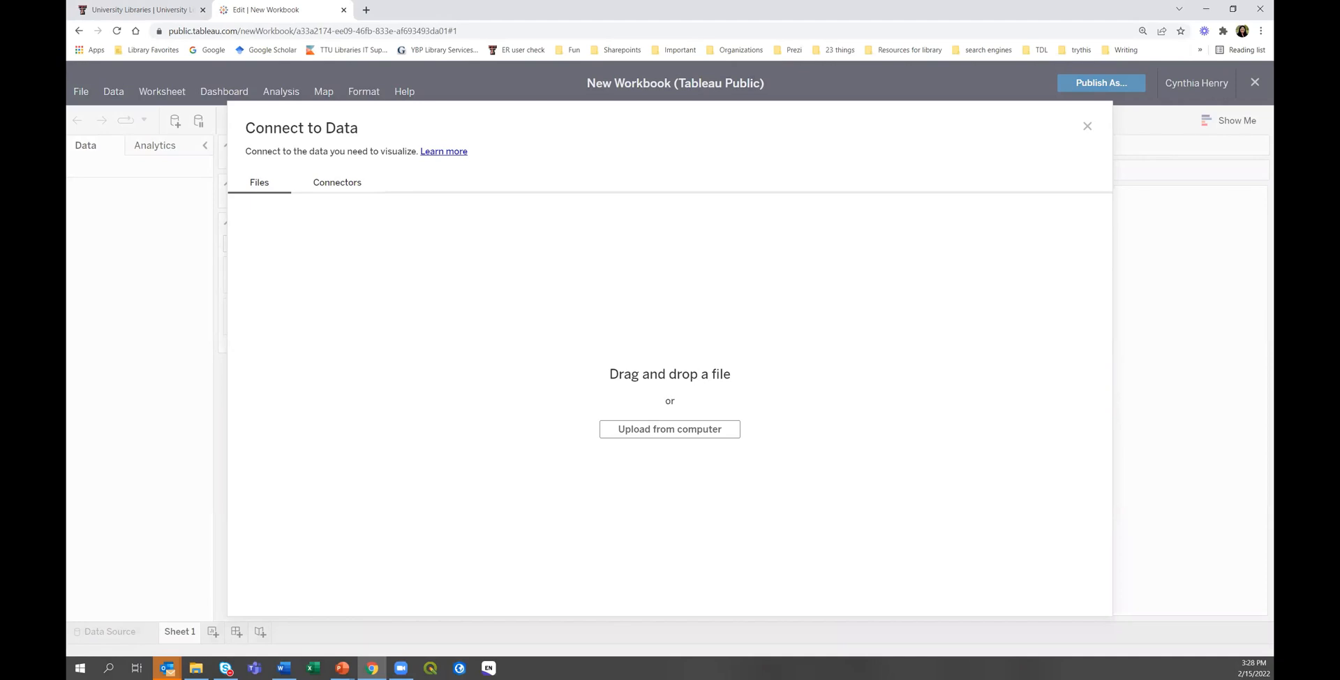
pyautogui.click(1257, 84)
pyautogui.click(1258, 85)
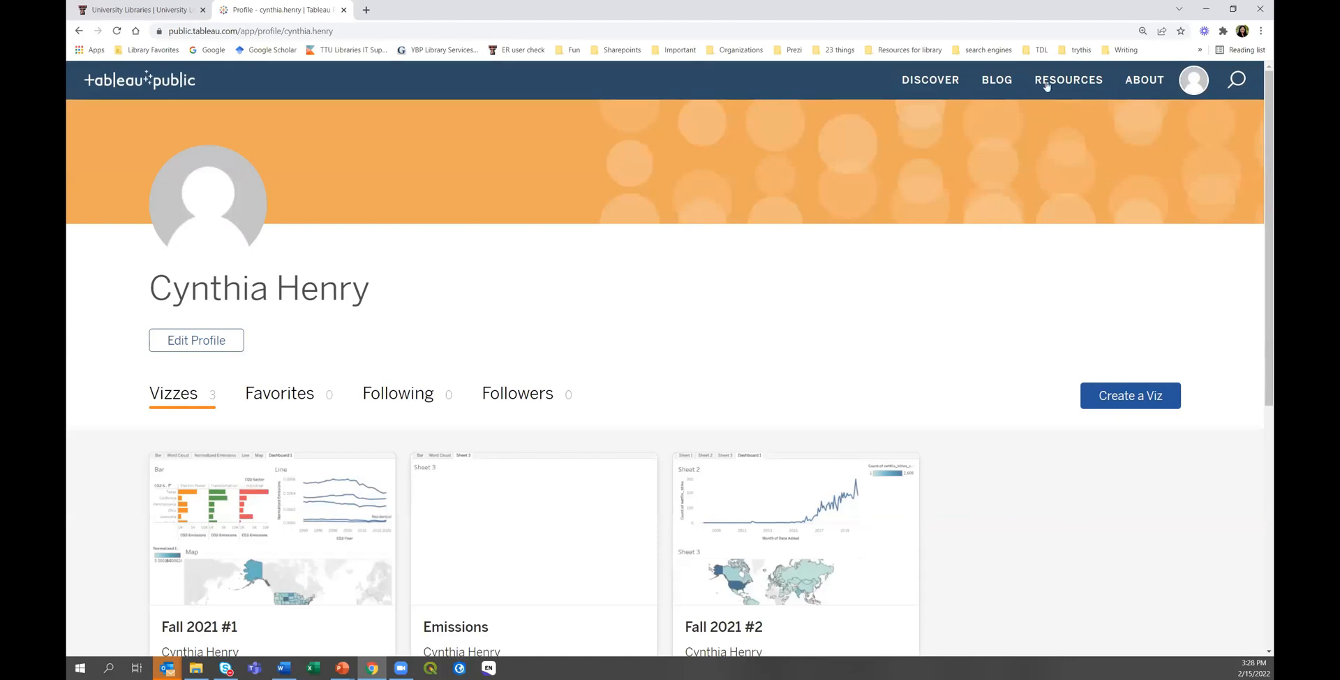
# Download the Netflix Movies and TV Shows xlsx from Resources Sample Data, then return to My Profile.
pyautogui.click(1068, 81)
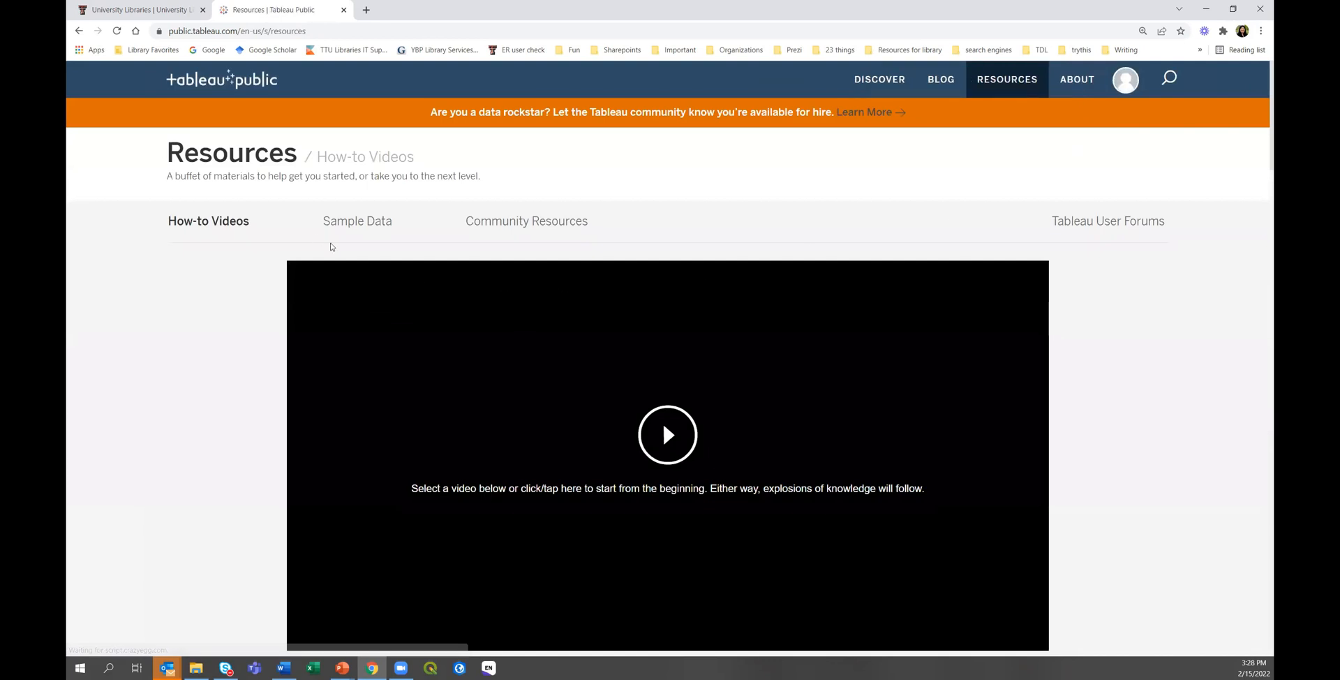
pyautogui.click(357, 222)
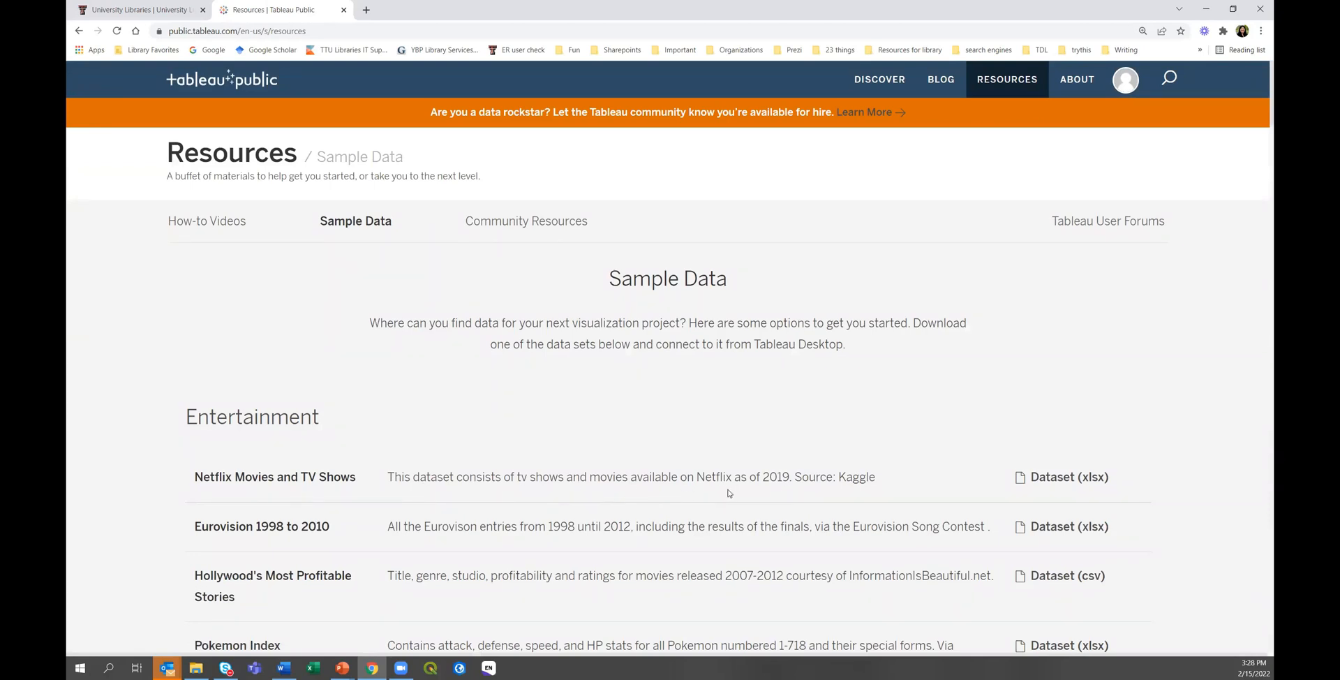
pyautogui.click(1055, 480)
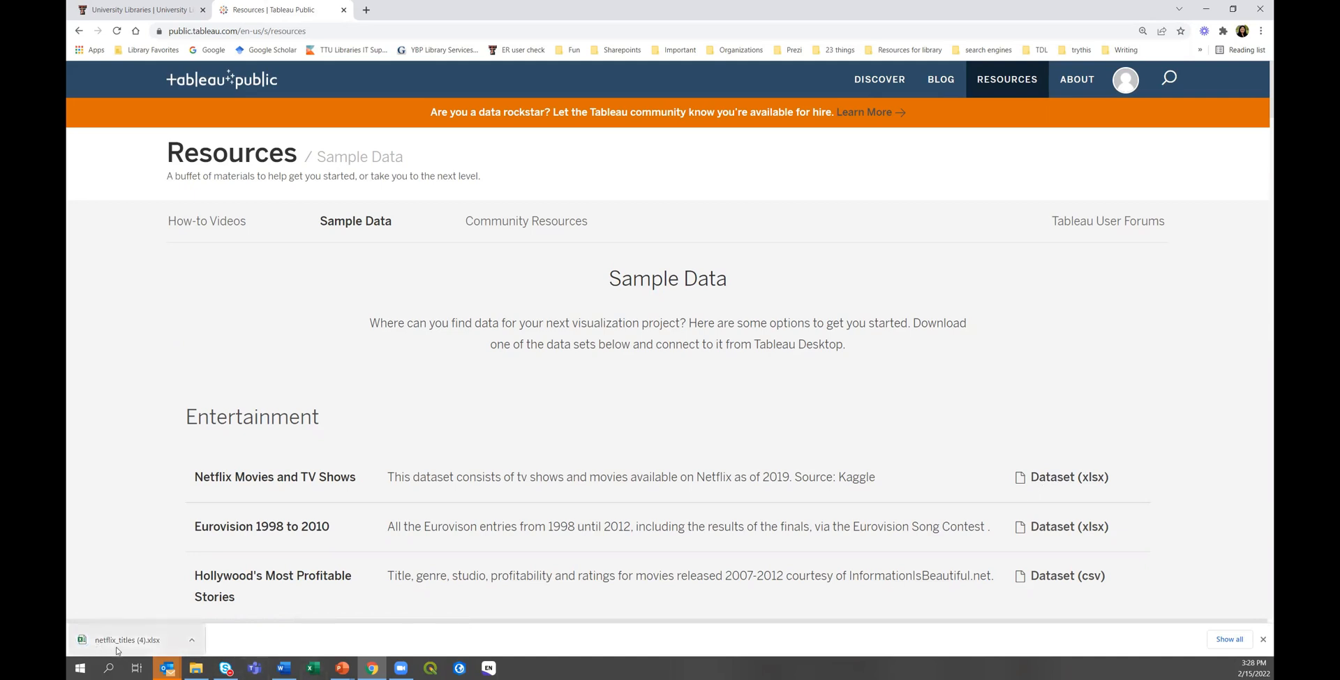
pyautogui.click(1126, 84)
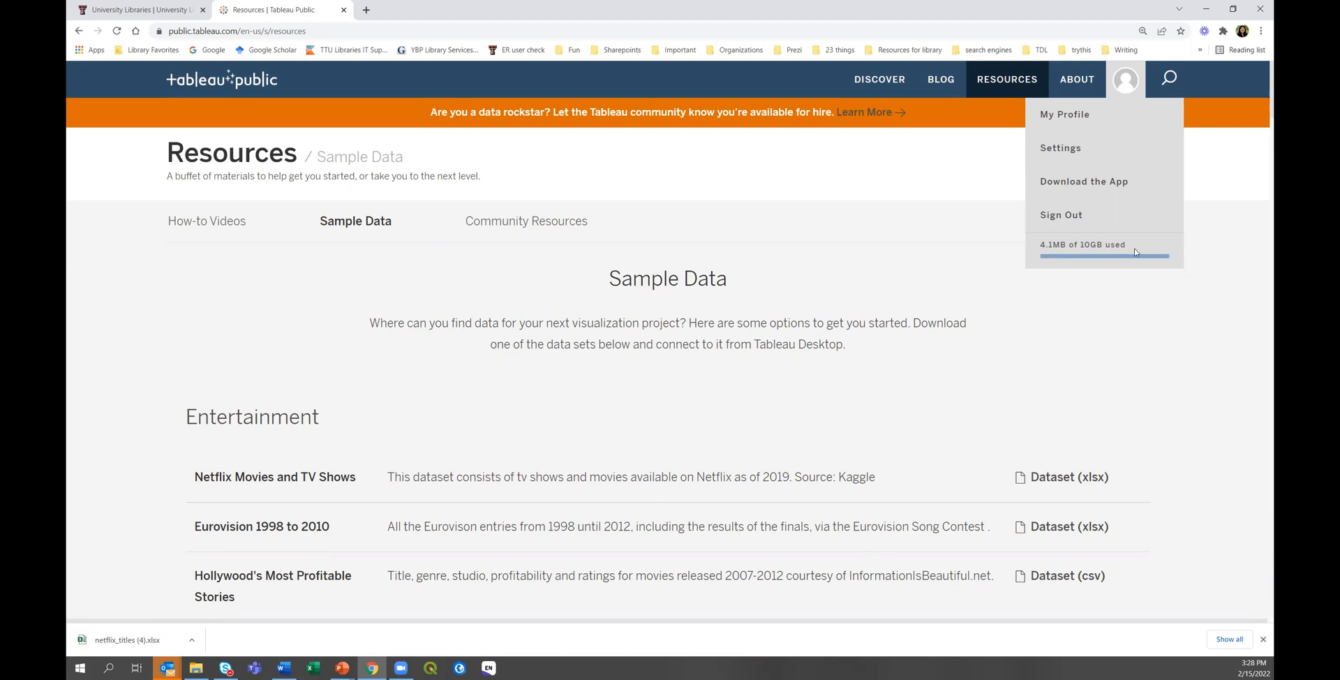
pyautogui.click(1077, 120)
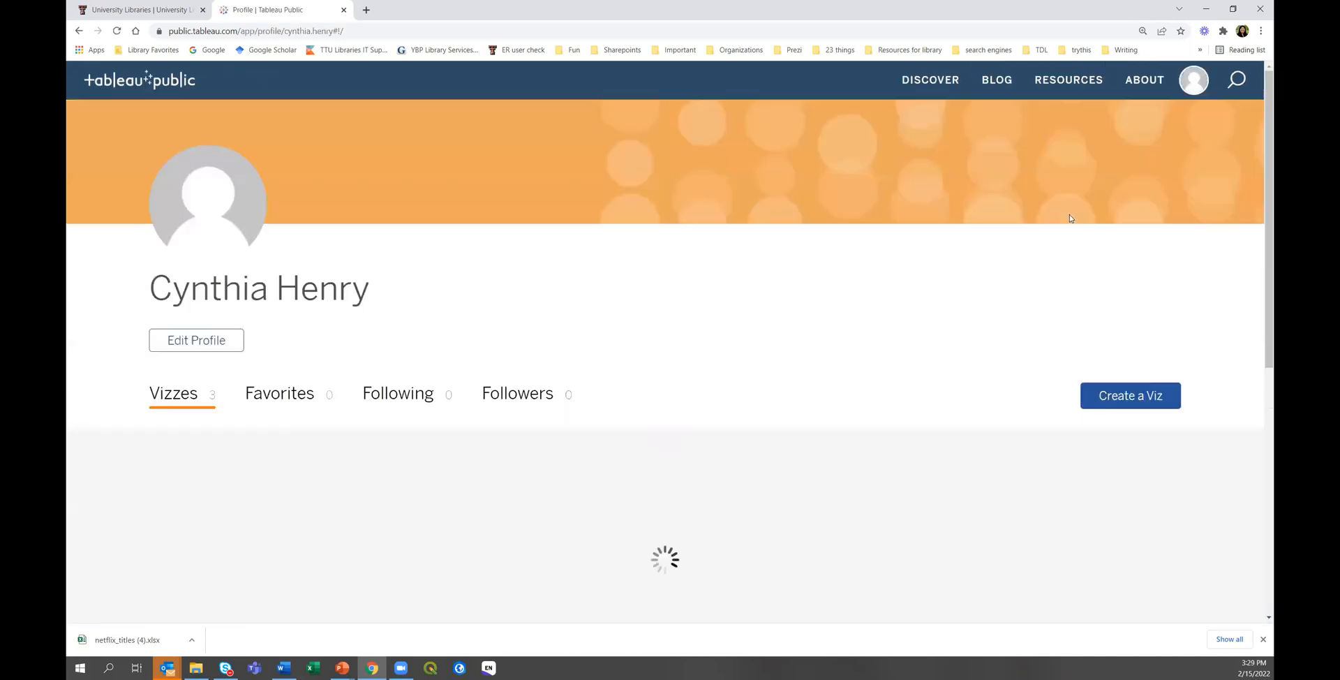
# Create a new viz connected to the downloaded netflix_titles (4).xlsx file.
pyautogui.click(1114, 398)
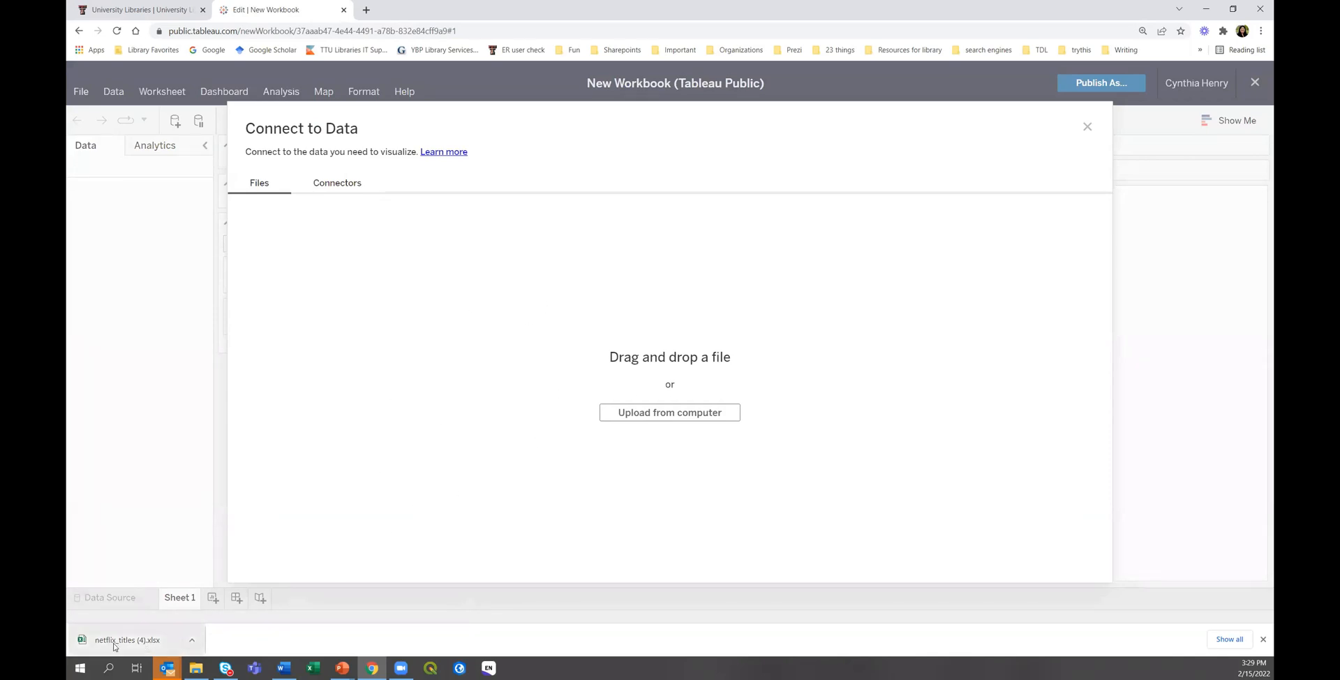
pyautogui.moveTo(117, 646); pyautogui.dragTo(398, 420)
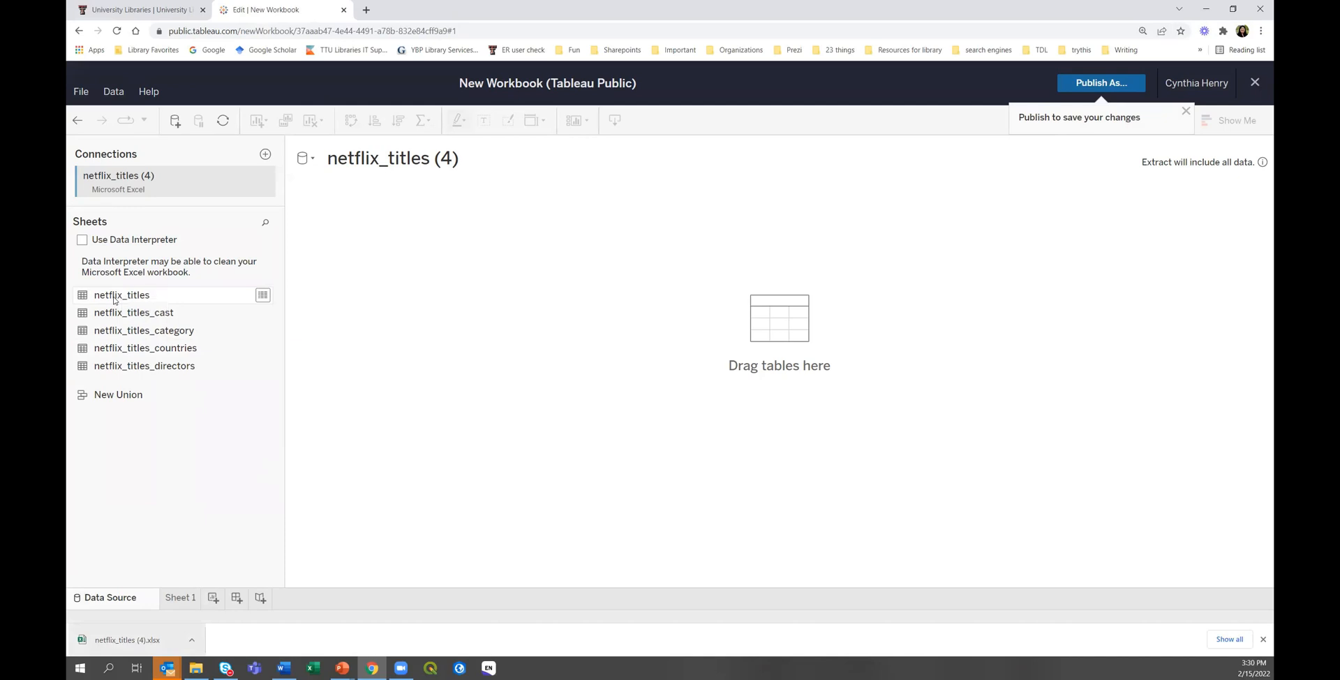
# Put netflix_titles on the canvas, enlarge the grid, and load its 6236-row preview.
pyautogui.moveTo(114, 300); pyautogui.dragTo(403, 300)
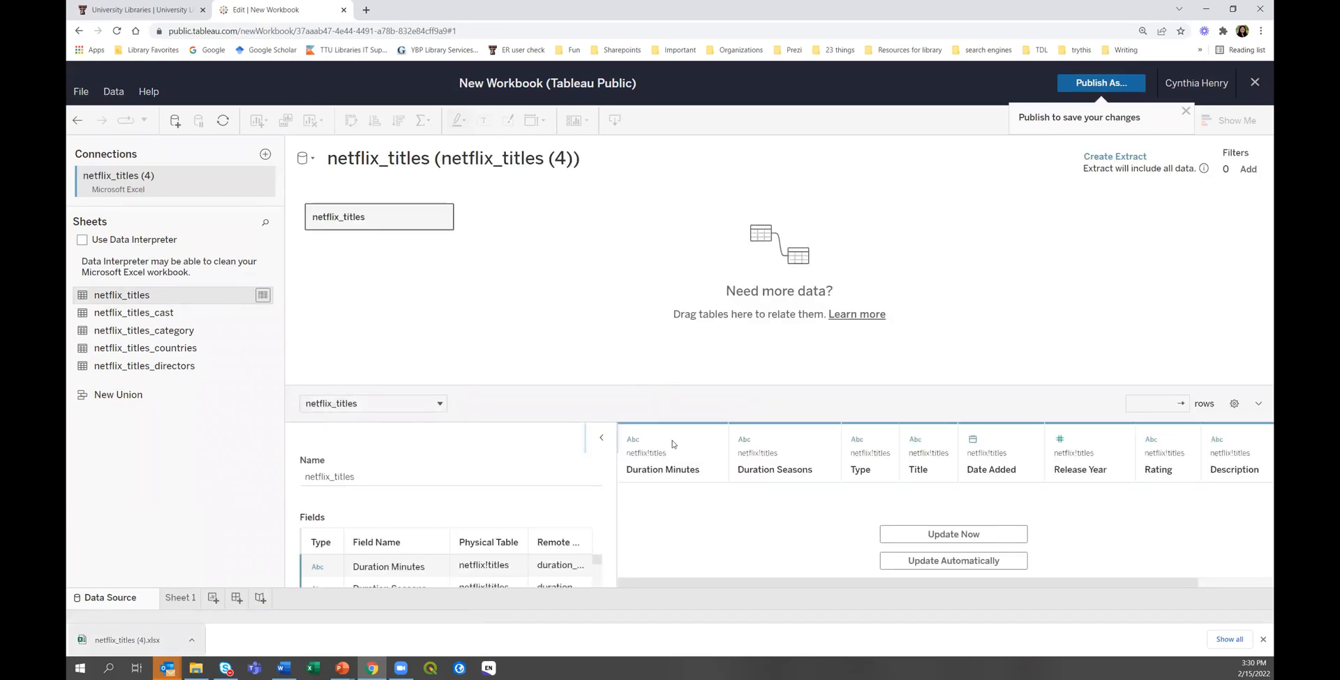
pyautogui.click(1262, 639)
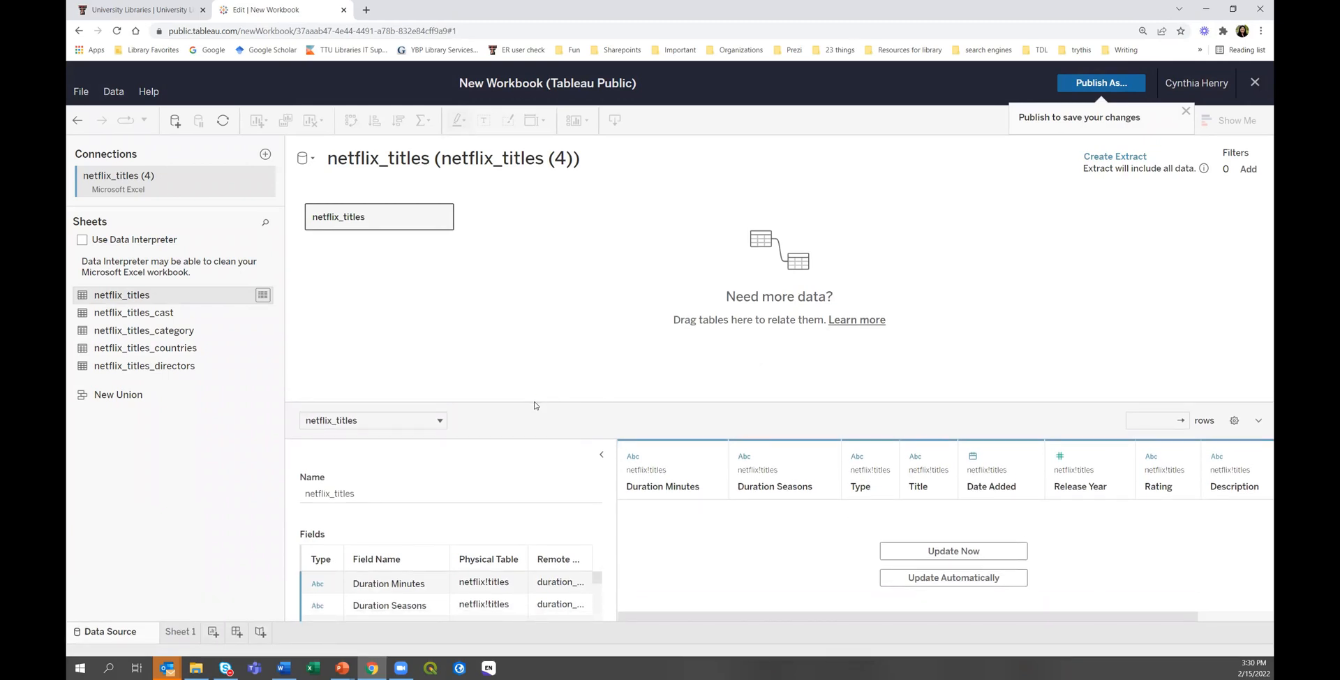
pyautogui.moveTo(533, 404); pyautogui.dragTo(524, 293)
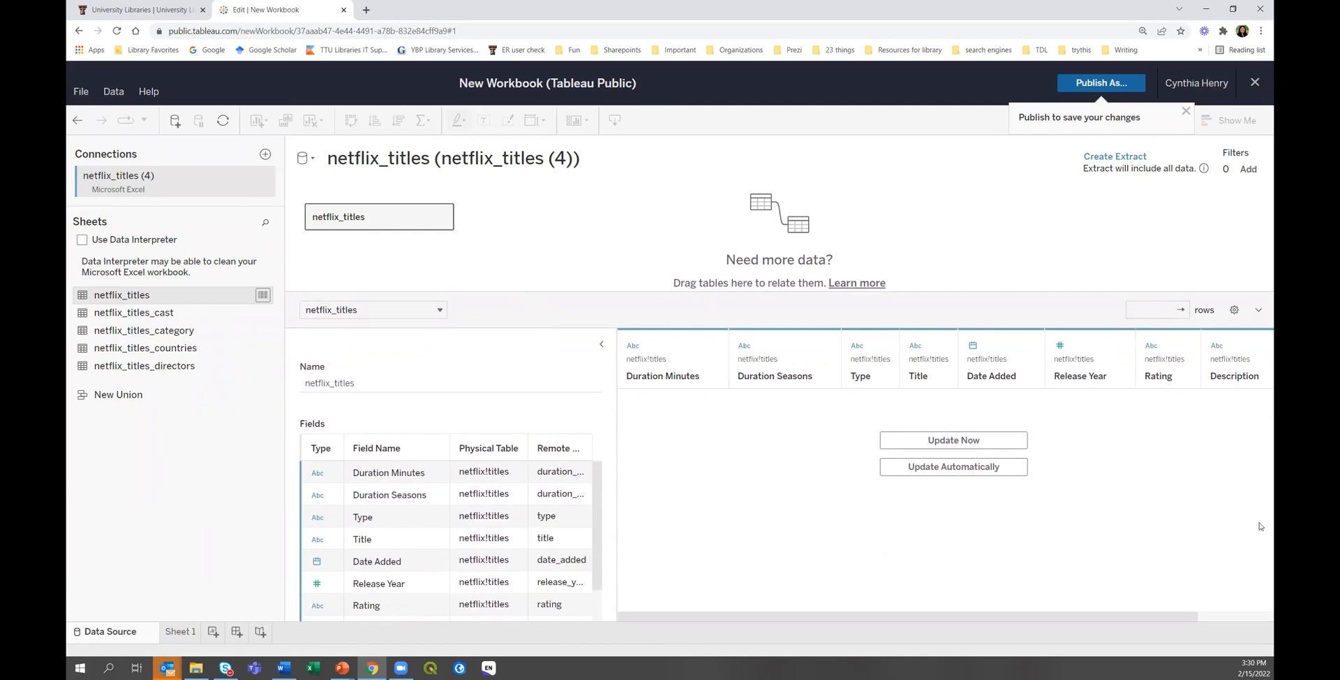
pyautogui.click(961, 441)
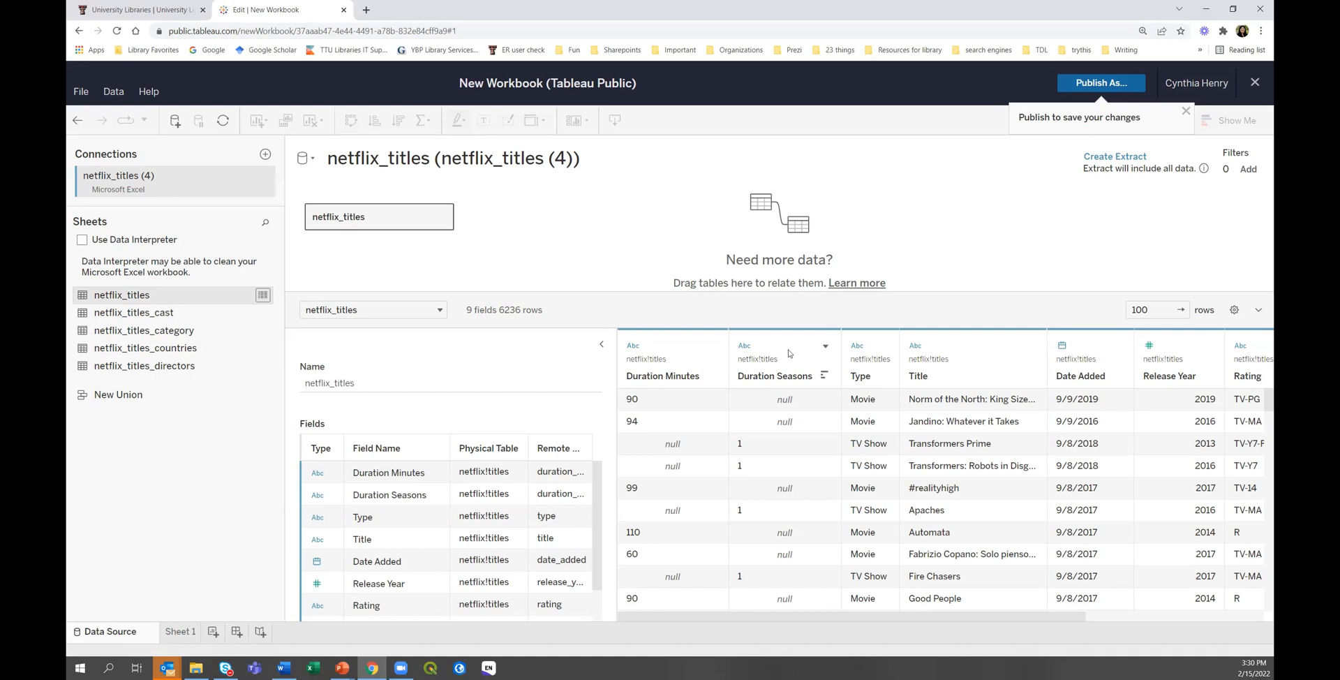
pyautogui.click(916, 347)
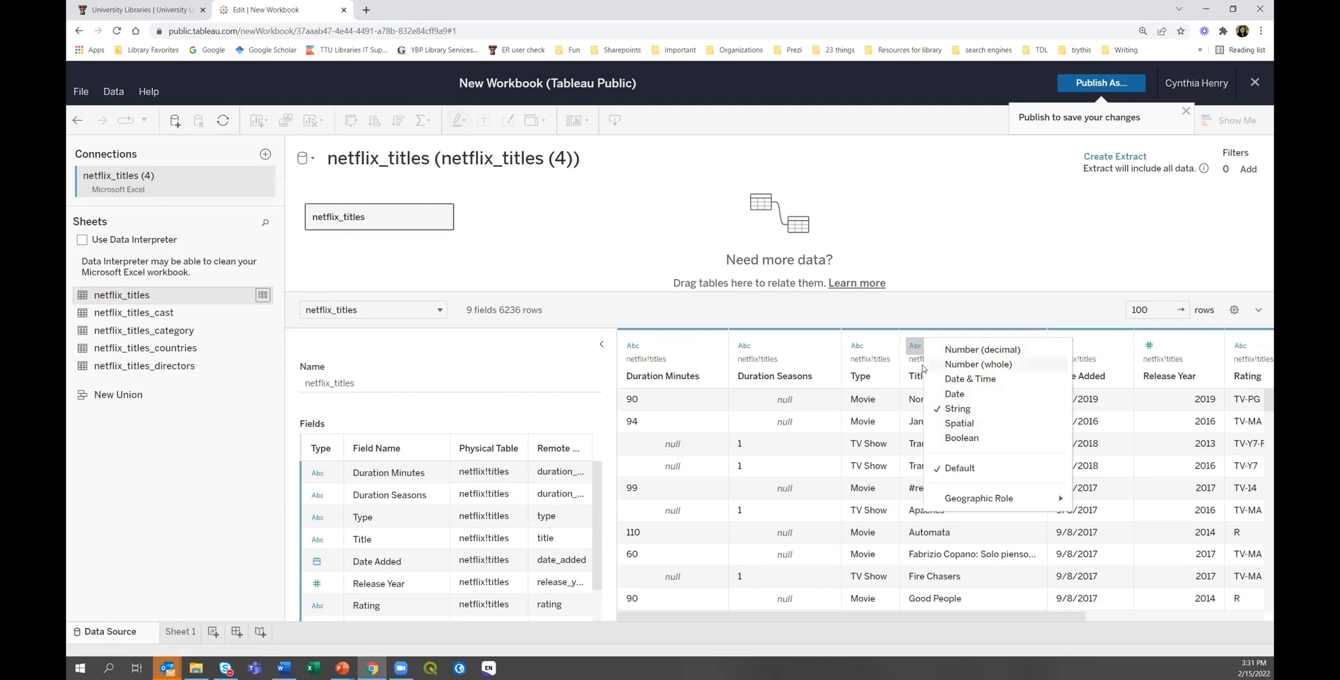
pyautogui.click(977, 316)
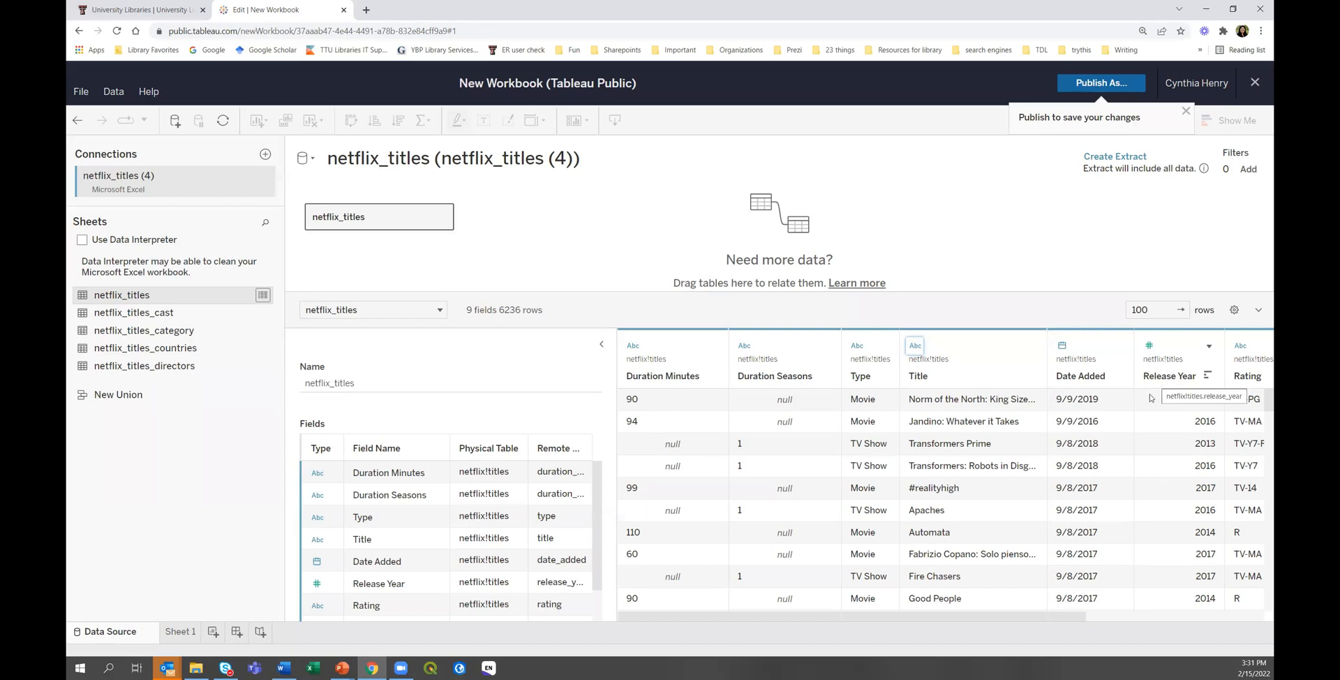
pyautogui.moveTo(1075, 616); pyautogui.dragTo(1271, 618)
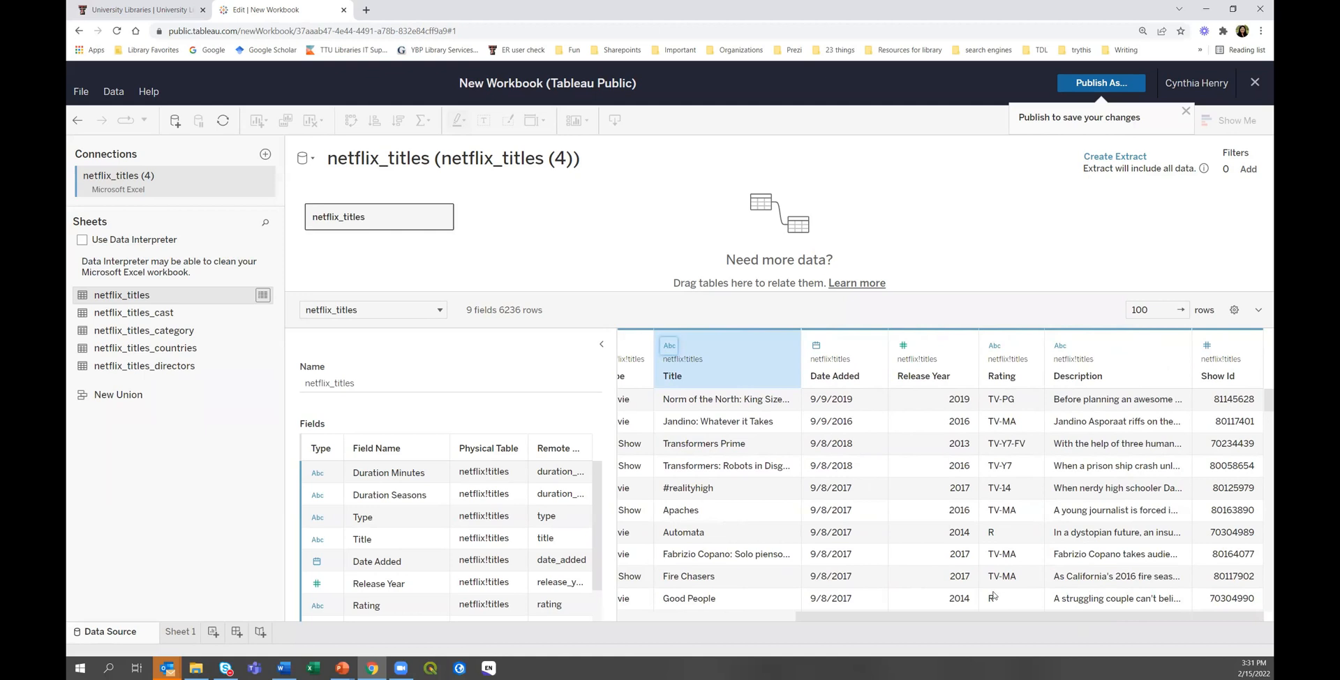
pyautogui.moveTo(940, 617); pyautogui.dragTo(691, 608)
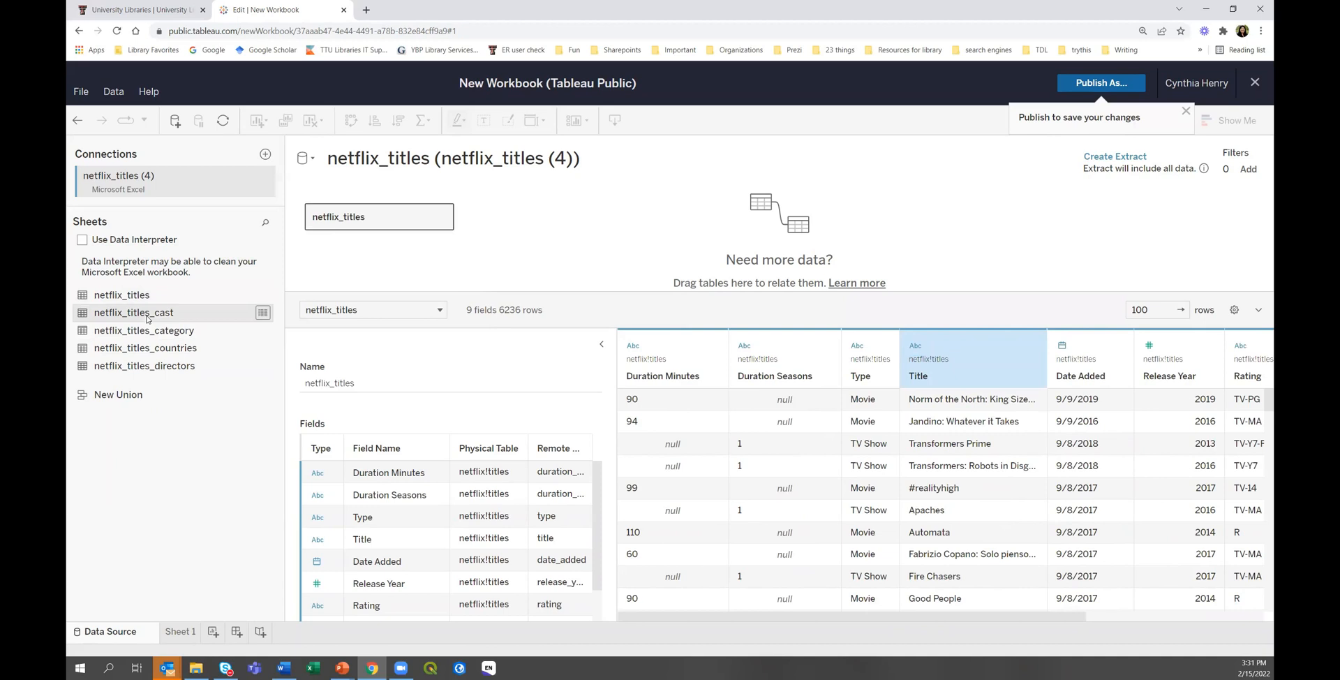
# Relate netflix_titles_cast to netflix_titles on Show Id, load its preview, and enlarge the canvas.
pyautogui.moveTo(246, 313); pyautogui.dragTo(548, 222)
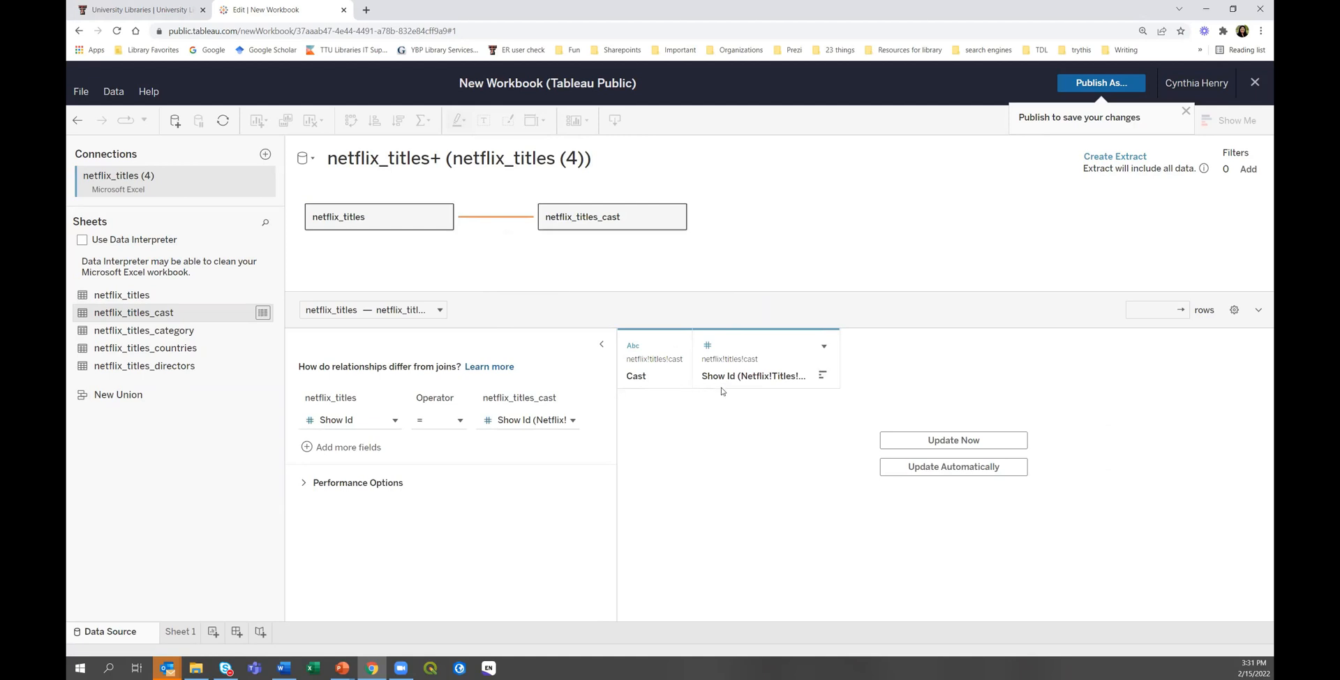
pyautogui.click(900, 440)
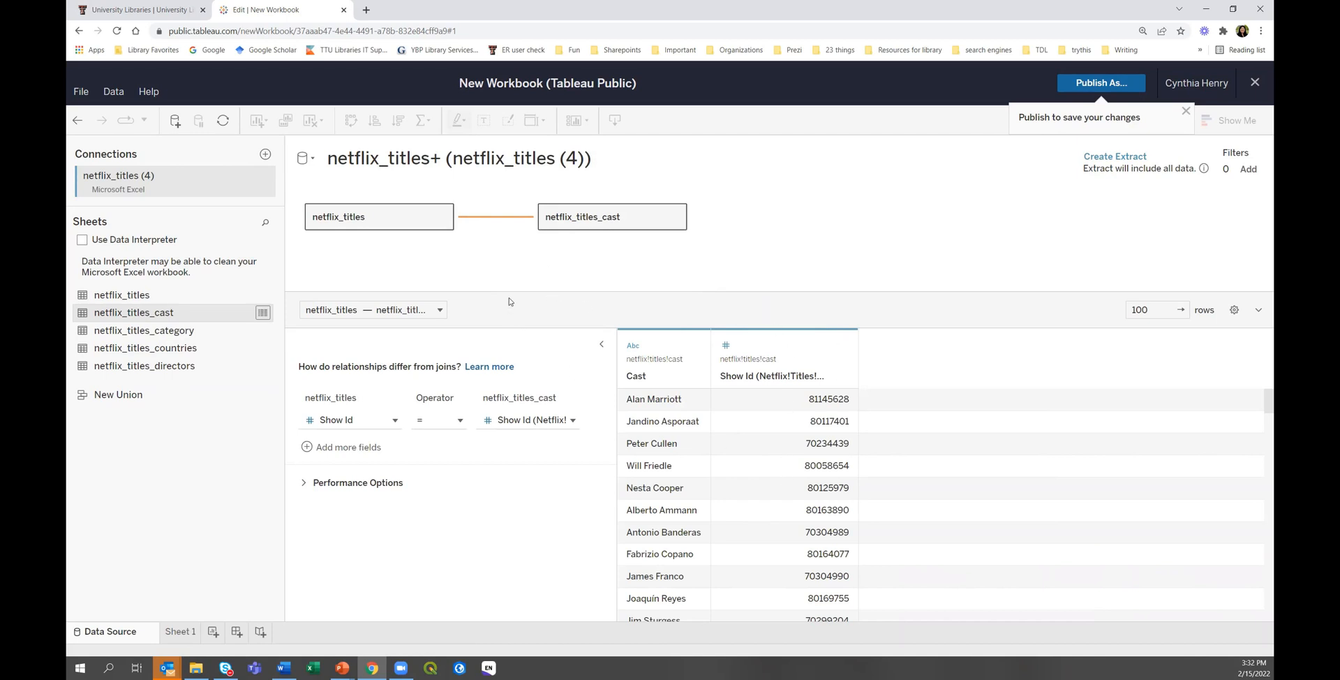
pyautogui.moveTo(509, 293); pyautogui.dragTo(509, 339)
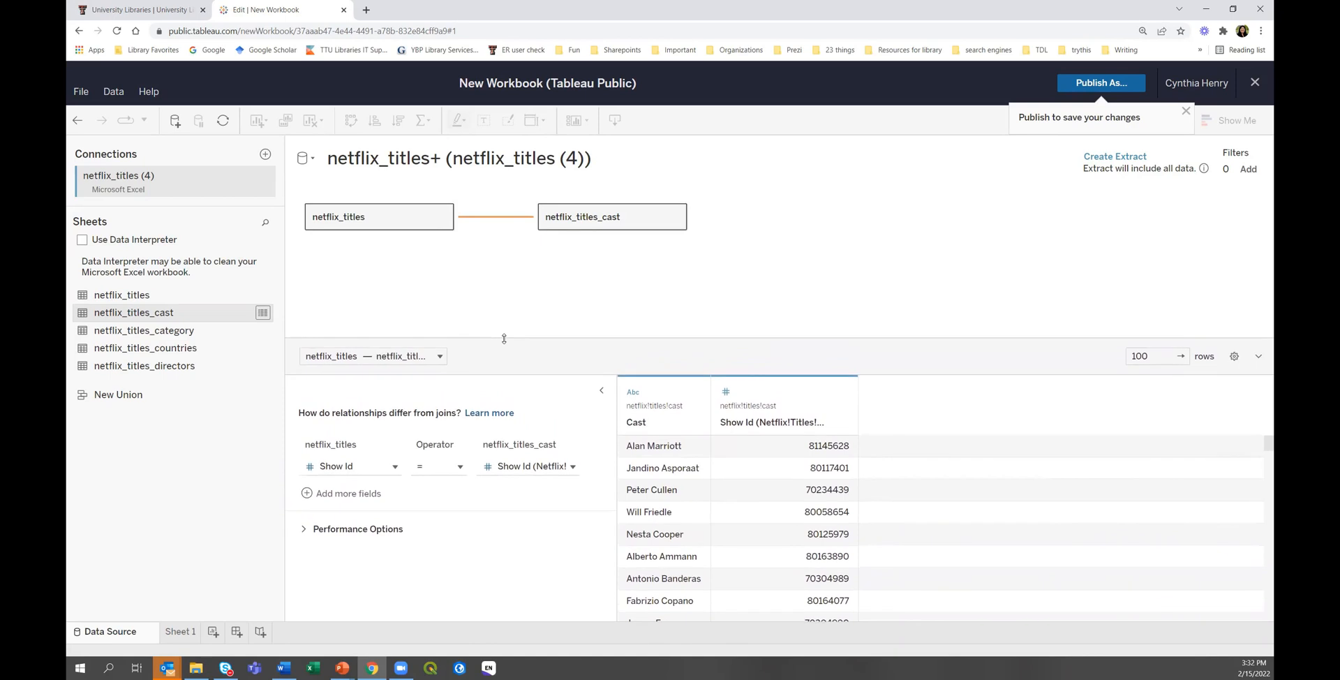
pyautogui.moveTo(489, 220)
pyautogui.moveTo(529, 339); pyautogui.dragTo(529, 393)
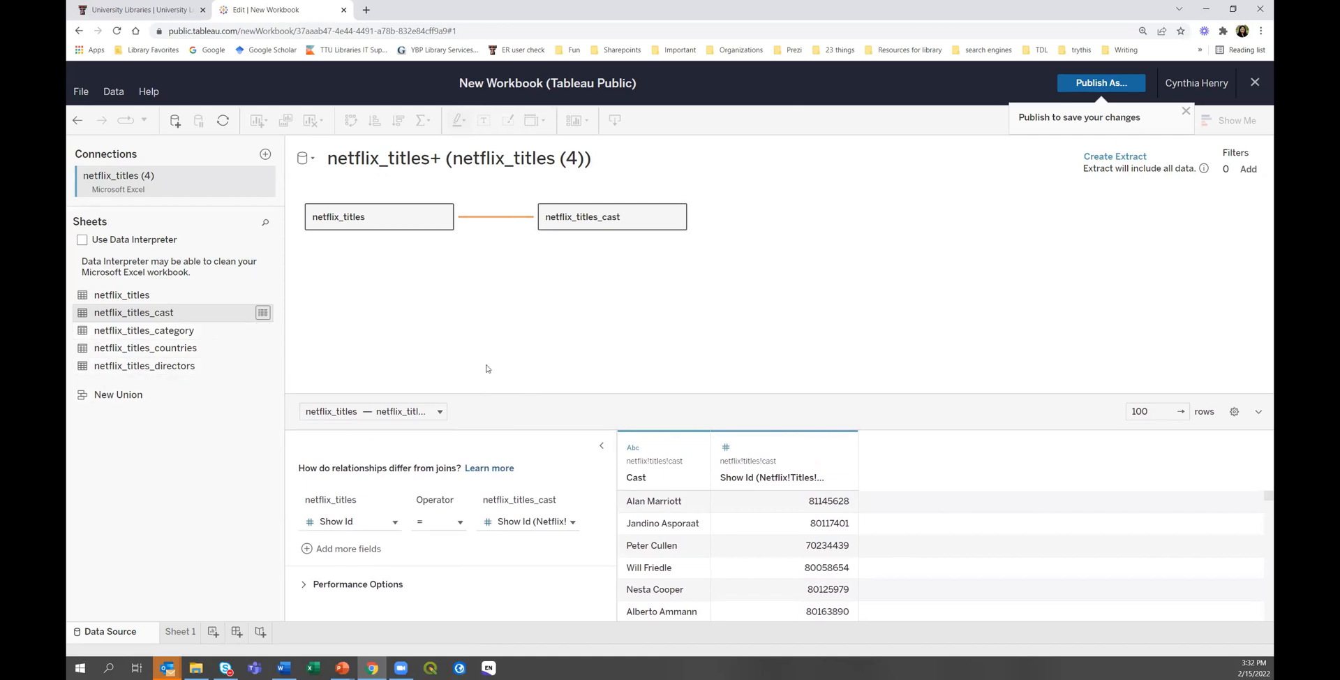
# Add netflix_titles_category beside netflix_titles and load its Listed In preview.
pyautogui.moveTo(130, 333); pyautogui.dragTo(548, 265)
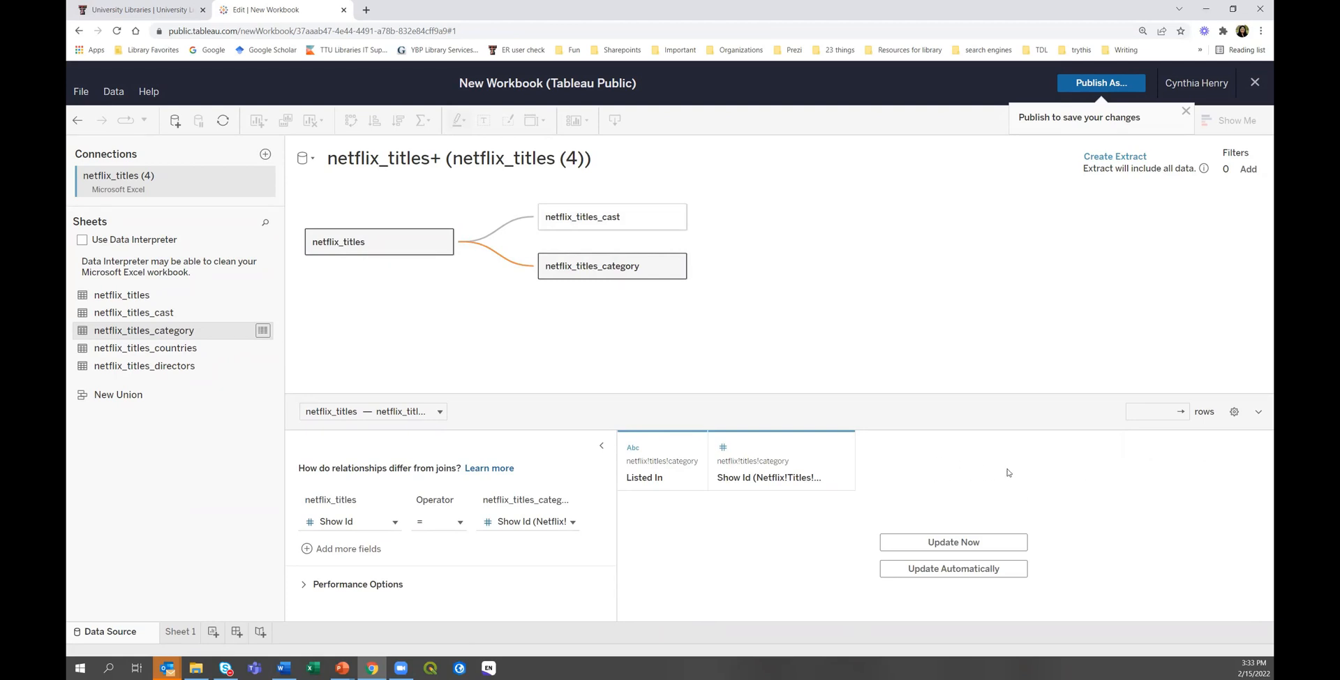
pyautogui.click(949, 543)
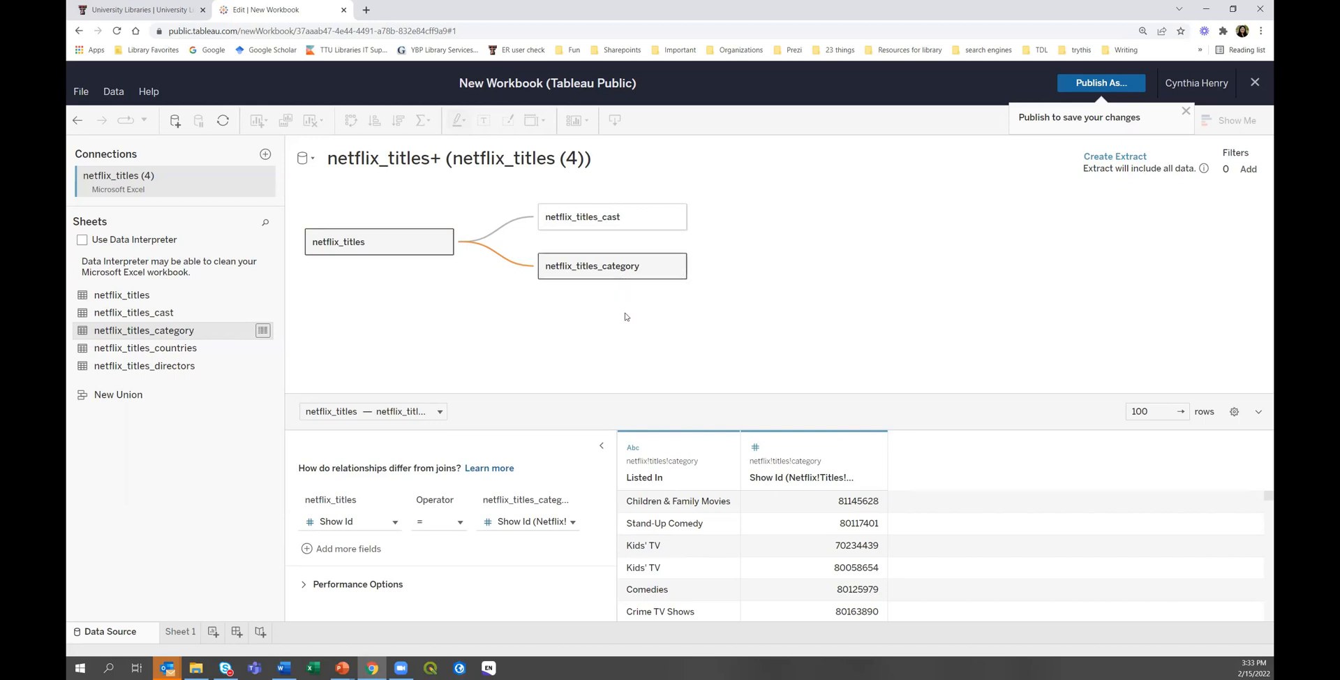
# Rename the netflix_titles_category column Listed In to 'Genre'.
pyautogui.rightClick(662, 481)
pyautogui.click(767, 273)
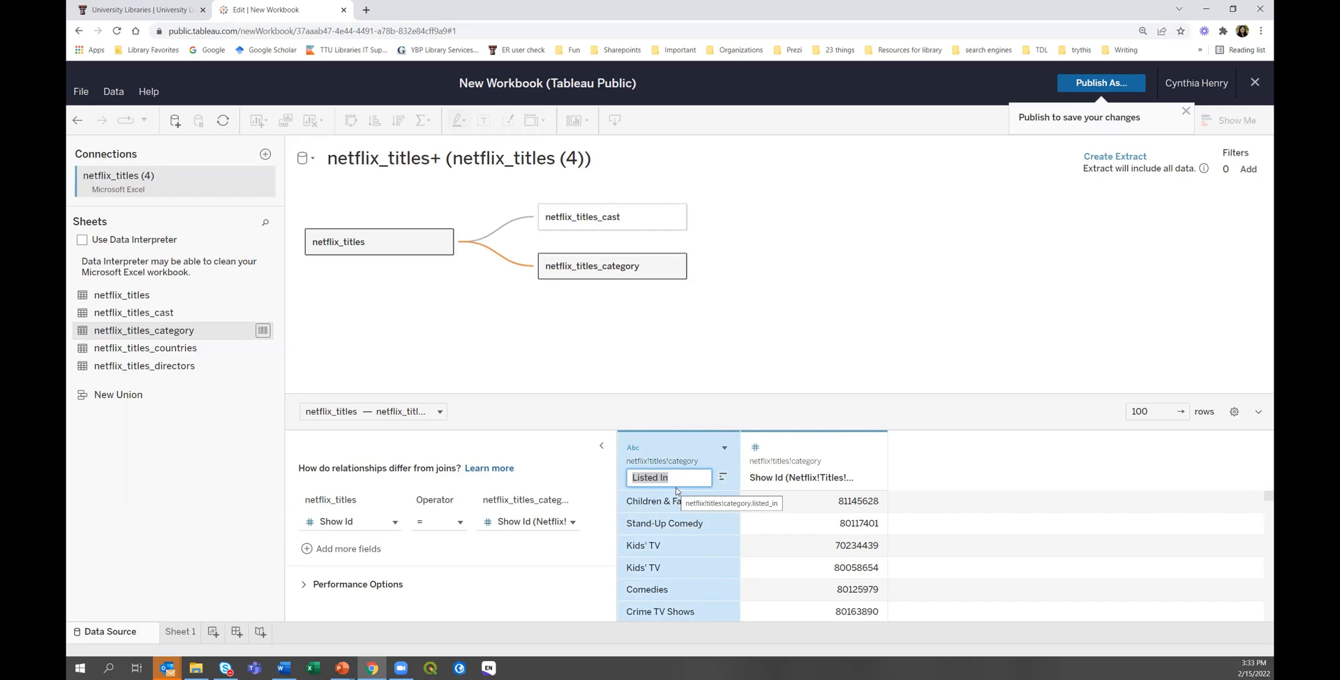
pyautogui.write('G')
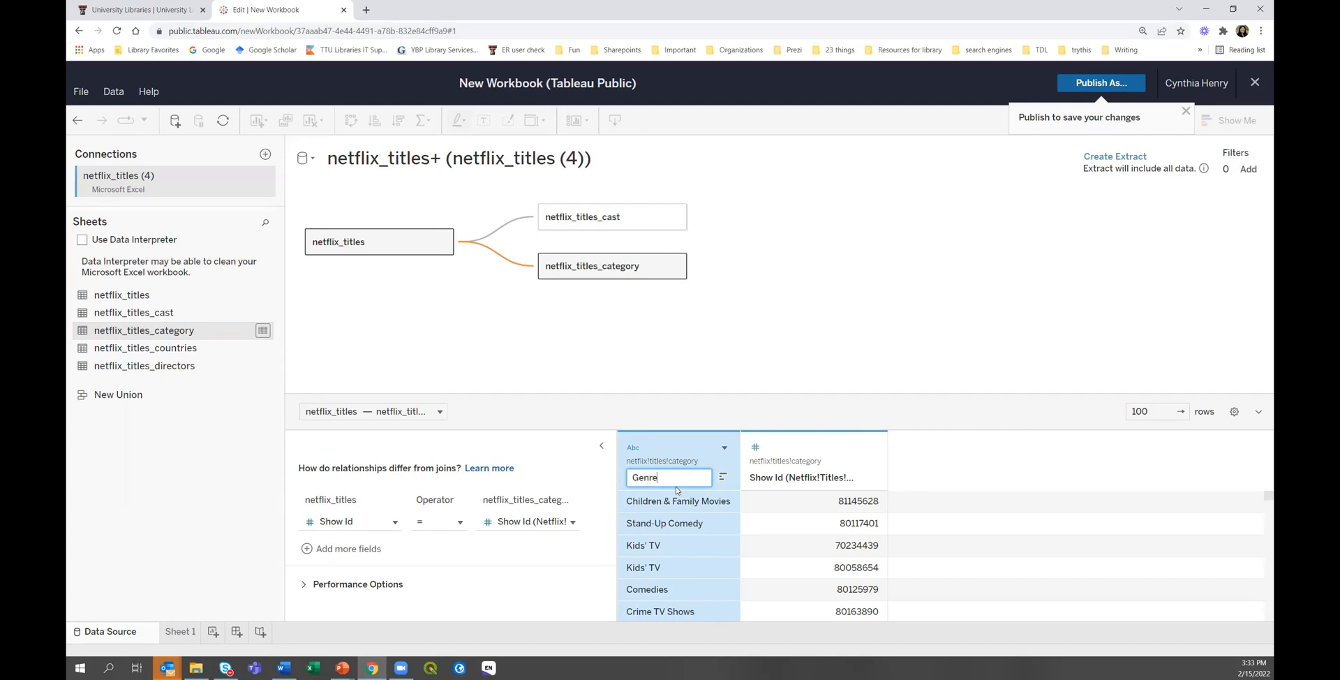
pyautogui.write('enre')
pyautogui.click(683, 409)
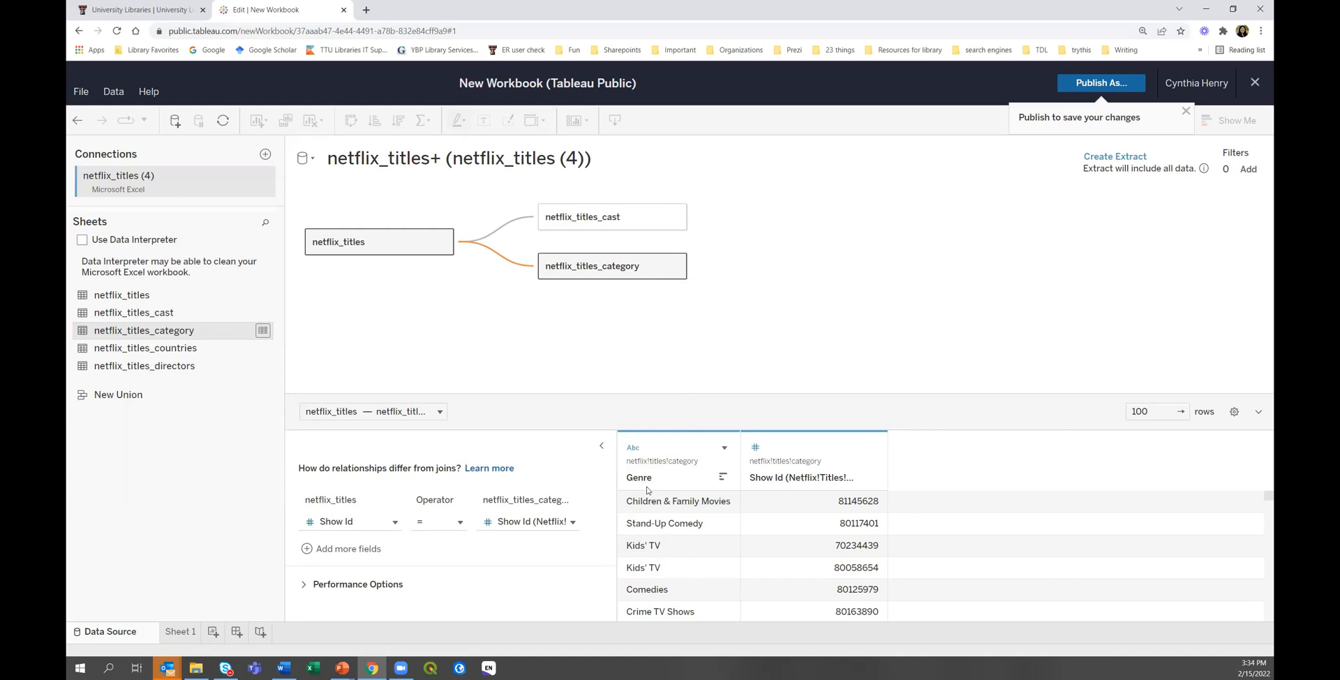
# Inspect the category and cast relationships, ending on netflix_titles–netflix_titles_cast Show Id = Show Id.
pyautogui.click(336, 413)
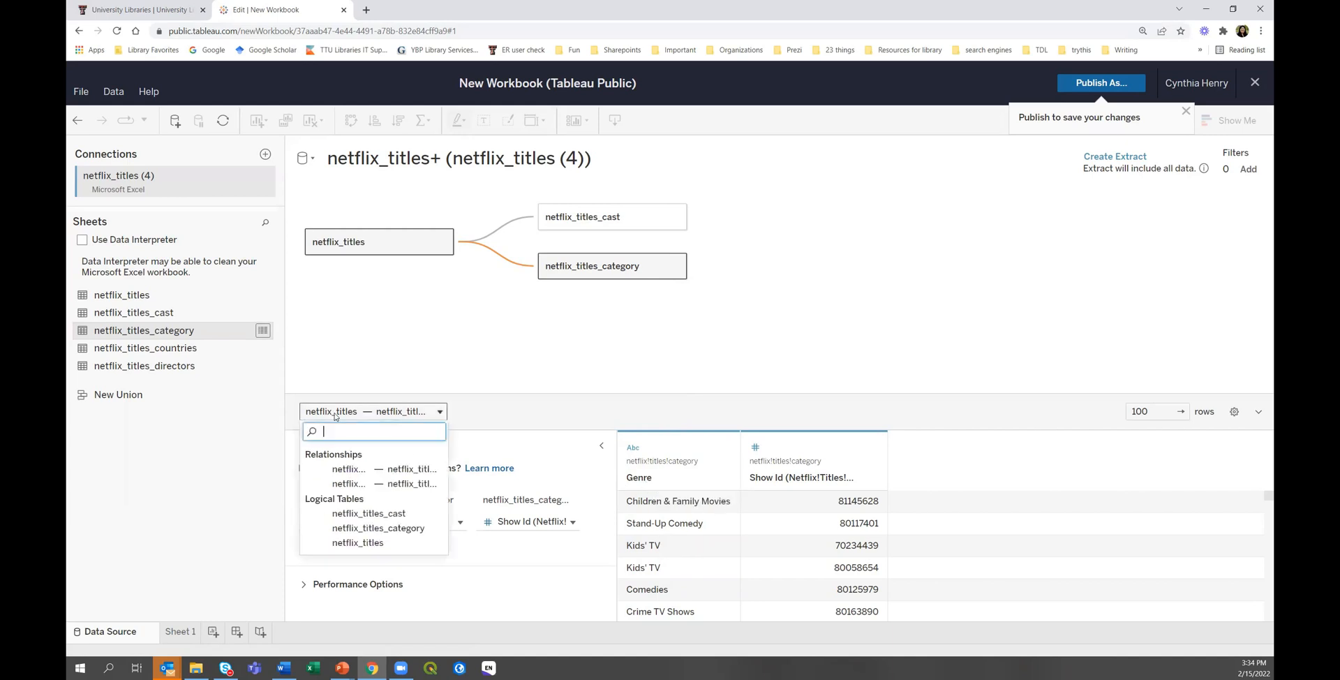
pyautogui.click(503, 413)
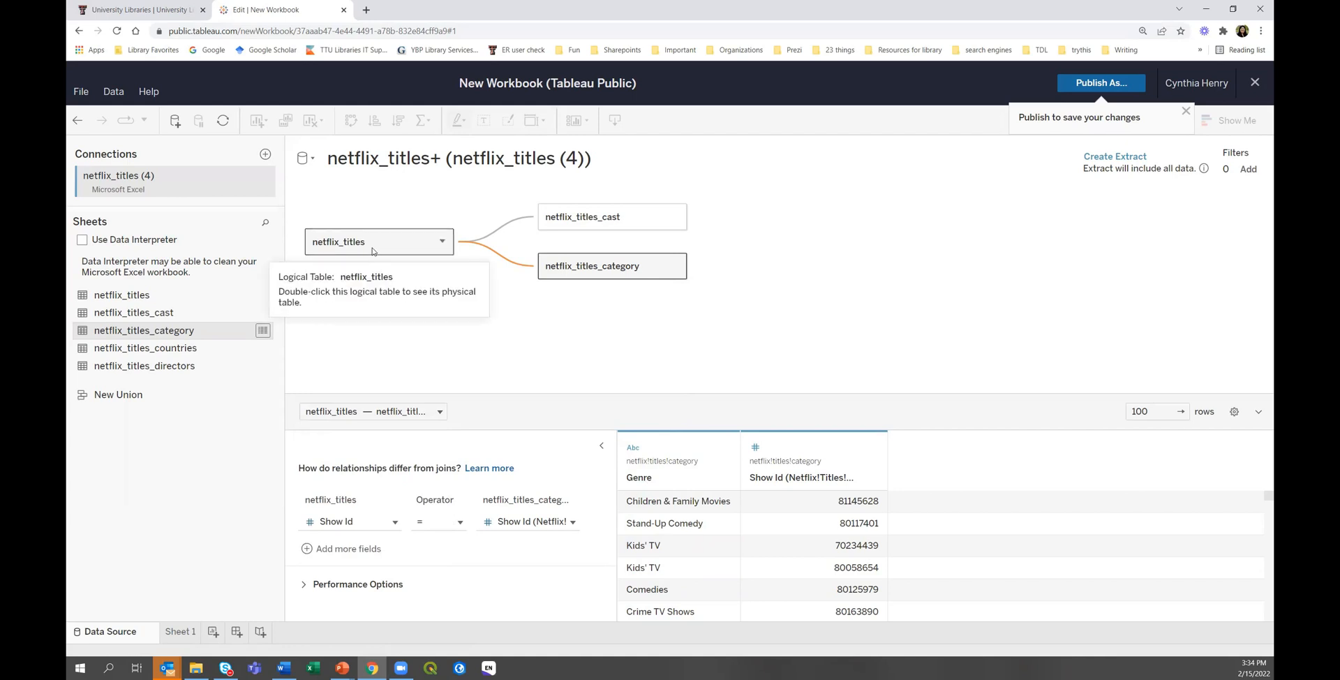
pyautogui.doubleClick(610, 267)
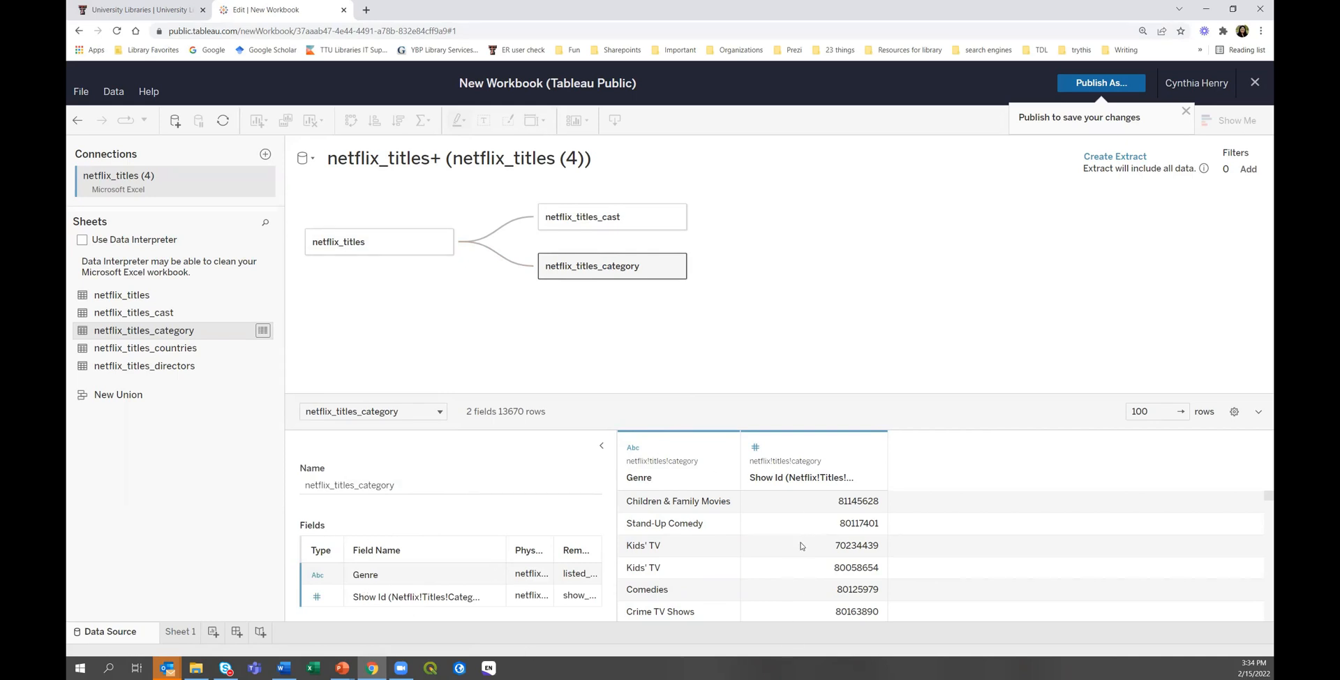
pyautogui.click(502, 262)
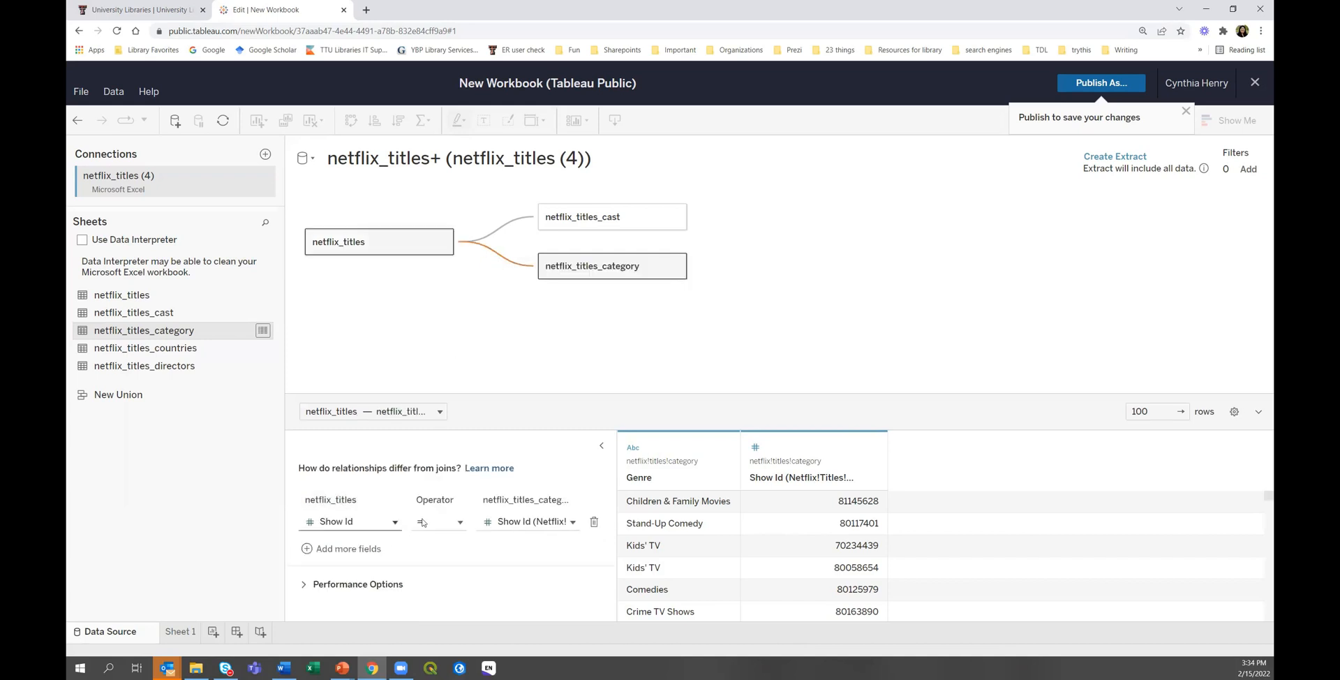
pyautogui.click(501, 225)
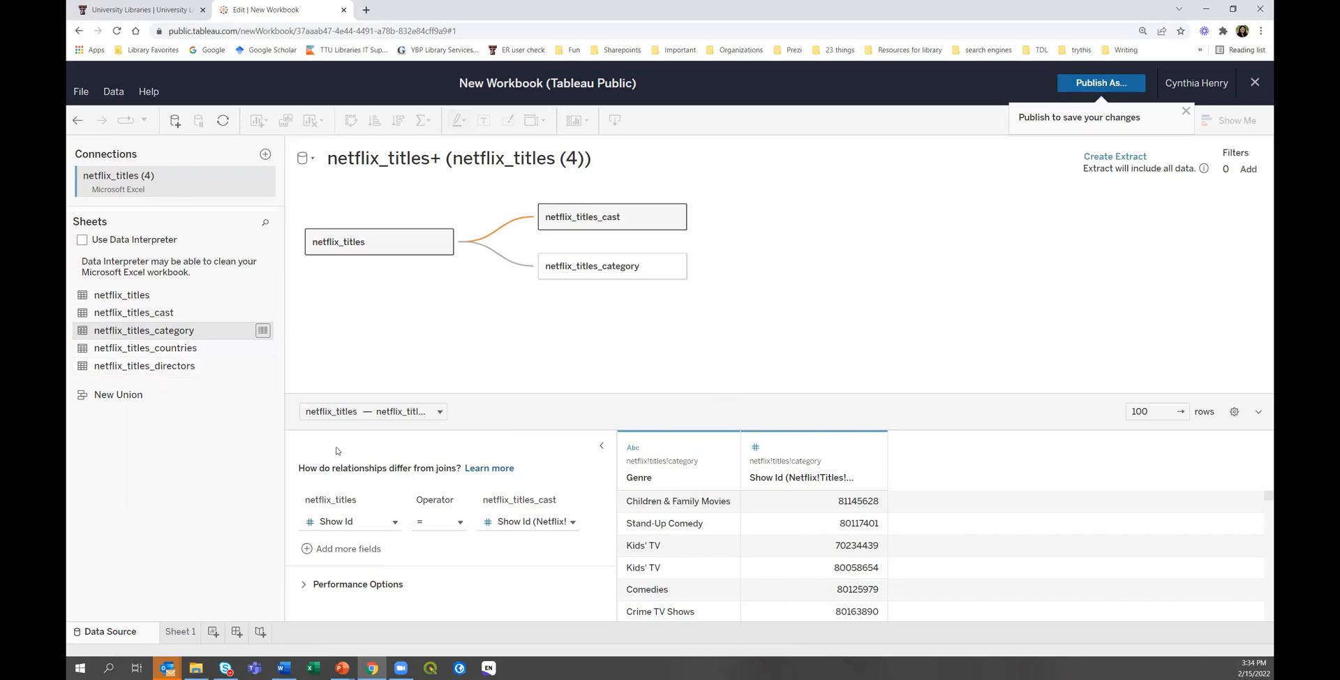
# Add netflix_titles_countries to the canvas, related on Show Id, and update its Country preview.
pyautogui.moveTo(126, 351); pyautogui.dragTo(542, 347)
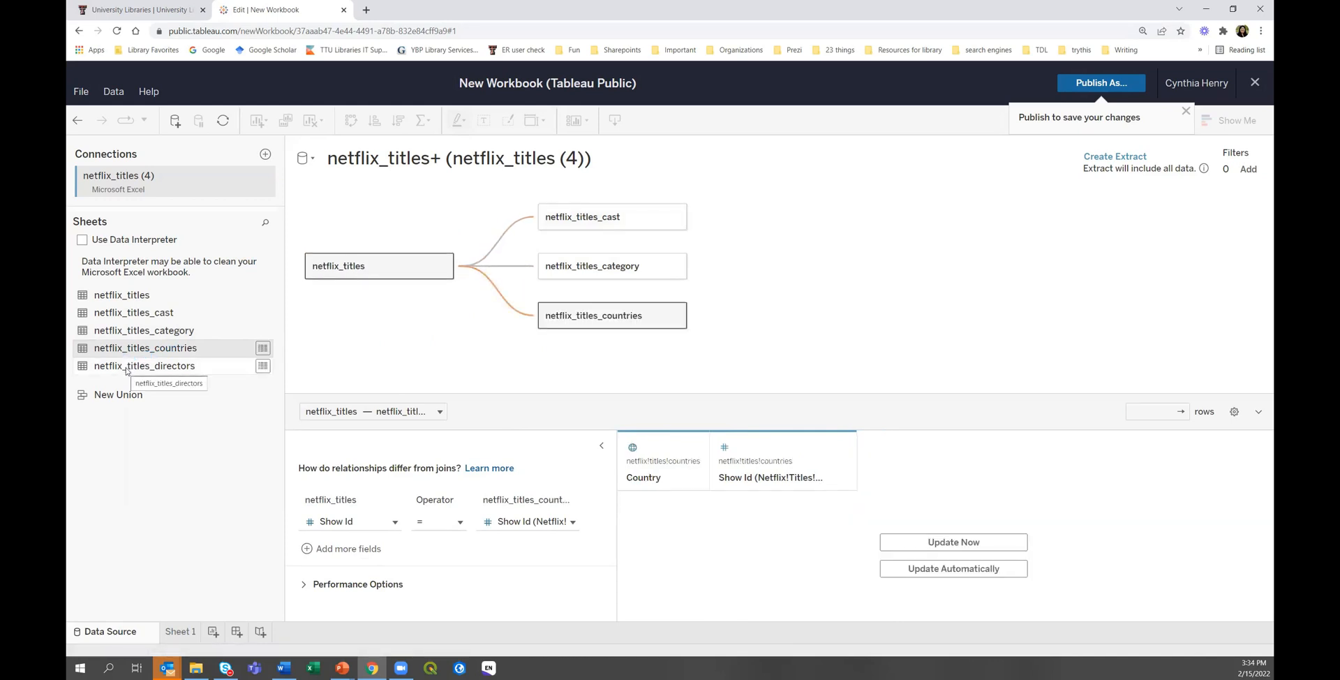
pyautogui.click(997, 545)
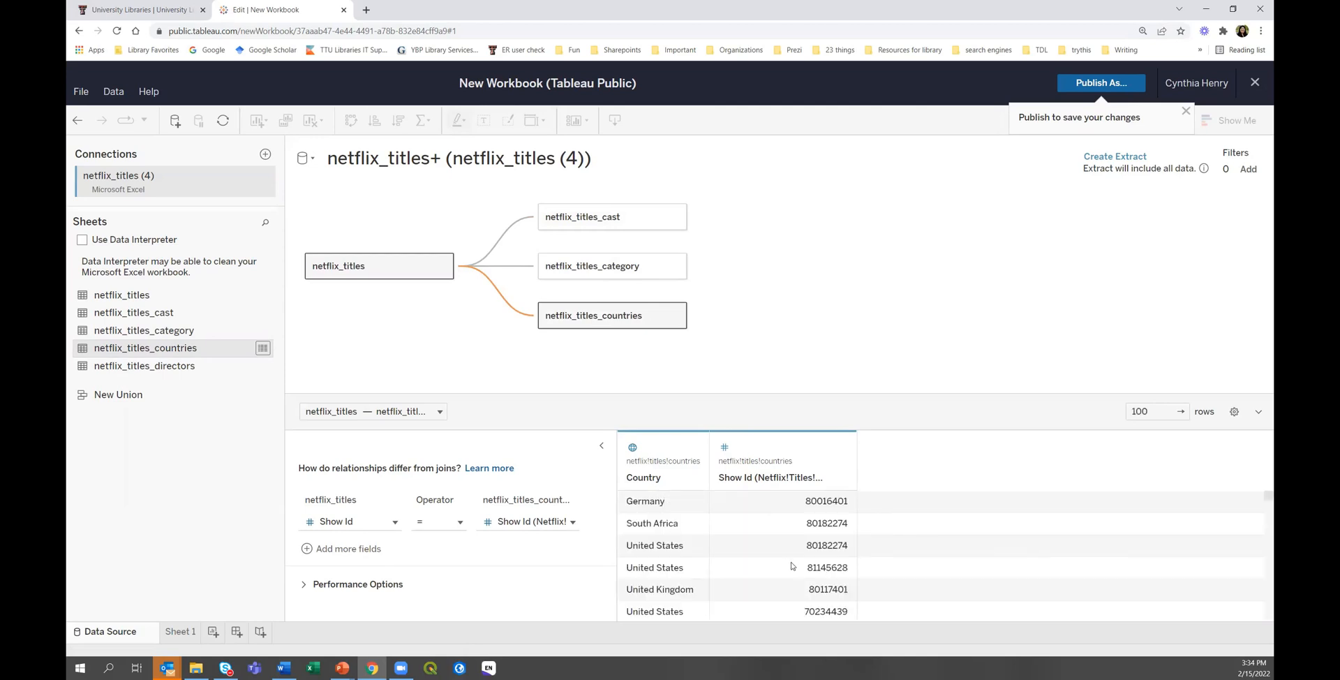
# Relate netflix_titles_directors on Show Id, turn on automatic preview updates, and inspect the countries table.
pyautogui.moveTo(141, 370); pyautogui.dragTo(544, 387)
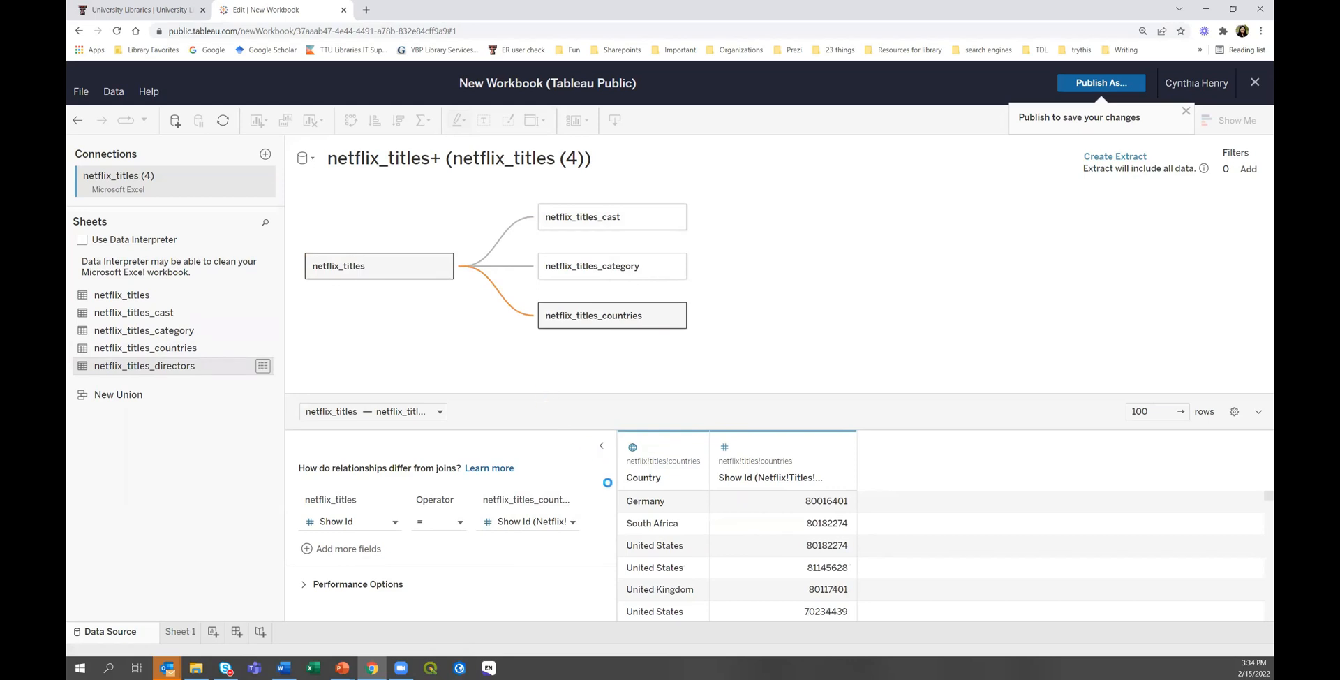
pyautogui.click(937, 567)
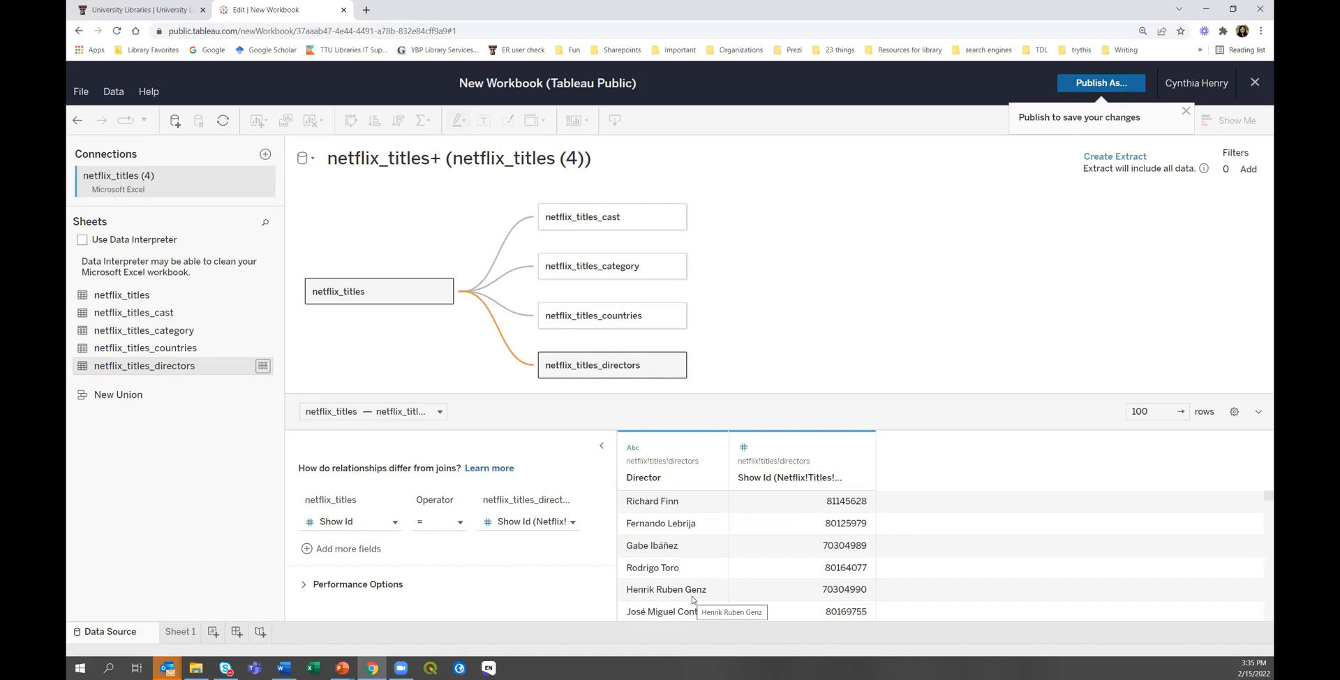
pyautogui.click(588, 324)
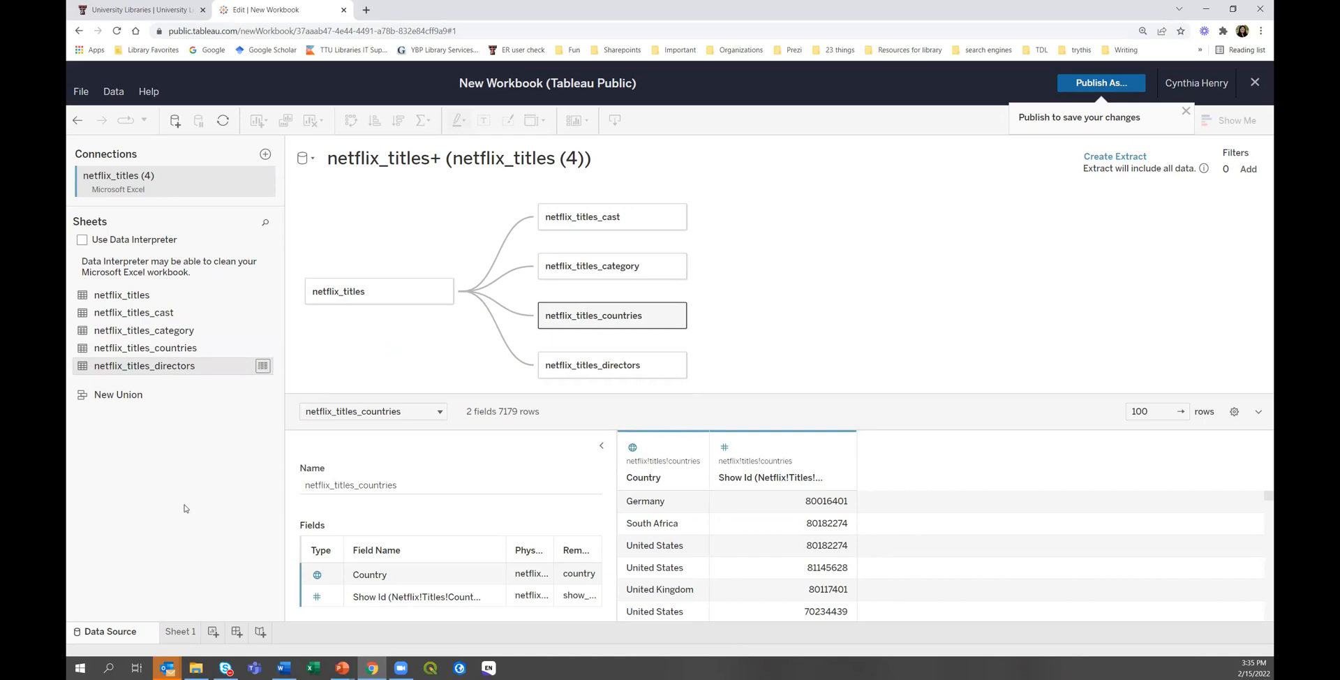
# Go to the empty Sheet 1 worksheet, building the netflix_titles+ extract.
pyautogui.click(176, 632)
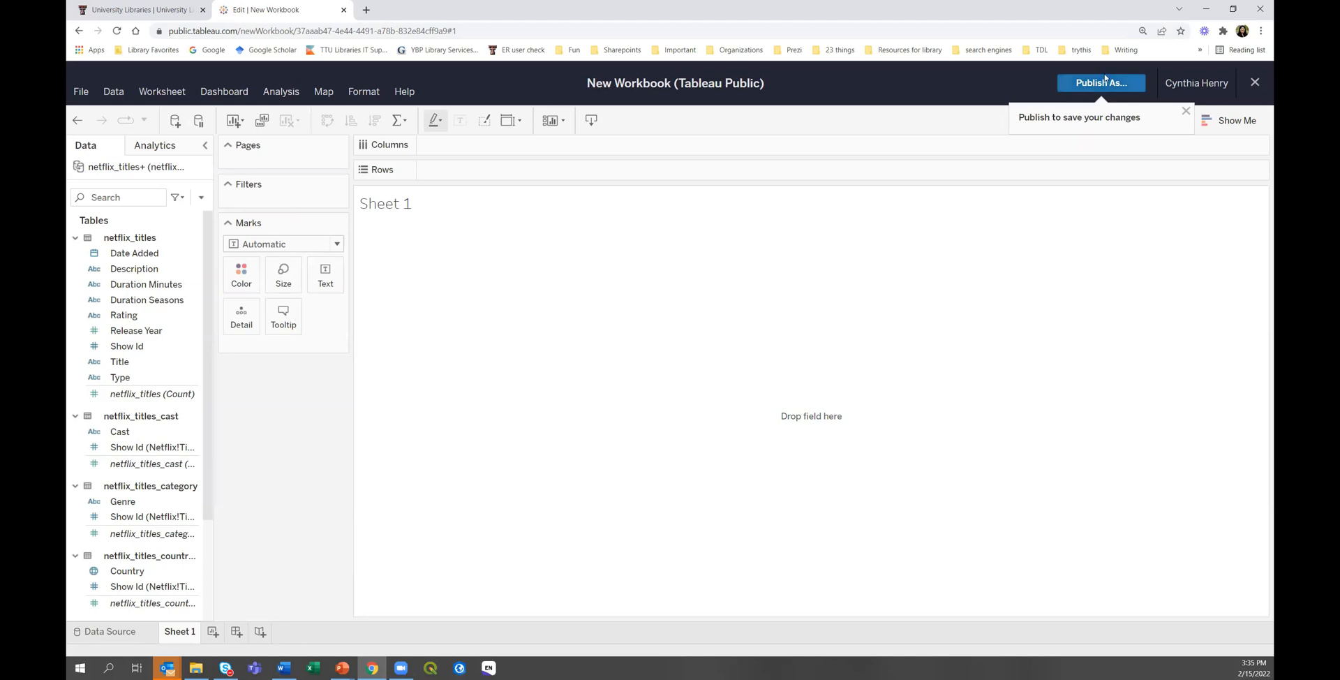
# Publish the workbook to Tableau Public under the name 'Netflix'.
pyautogui.click(1100, 84)
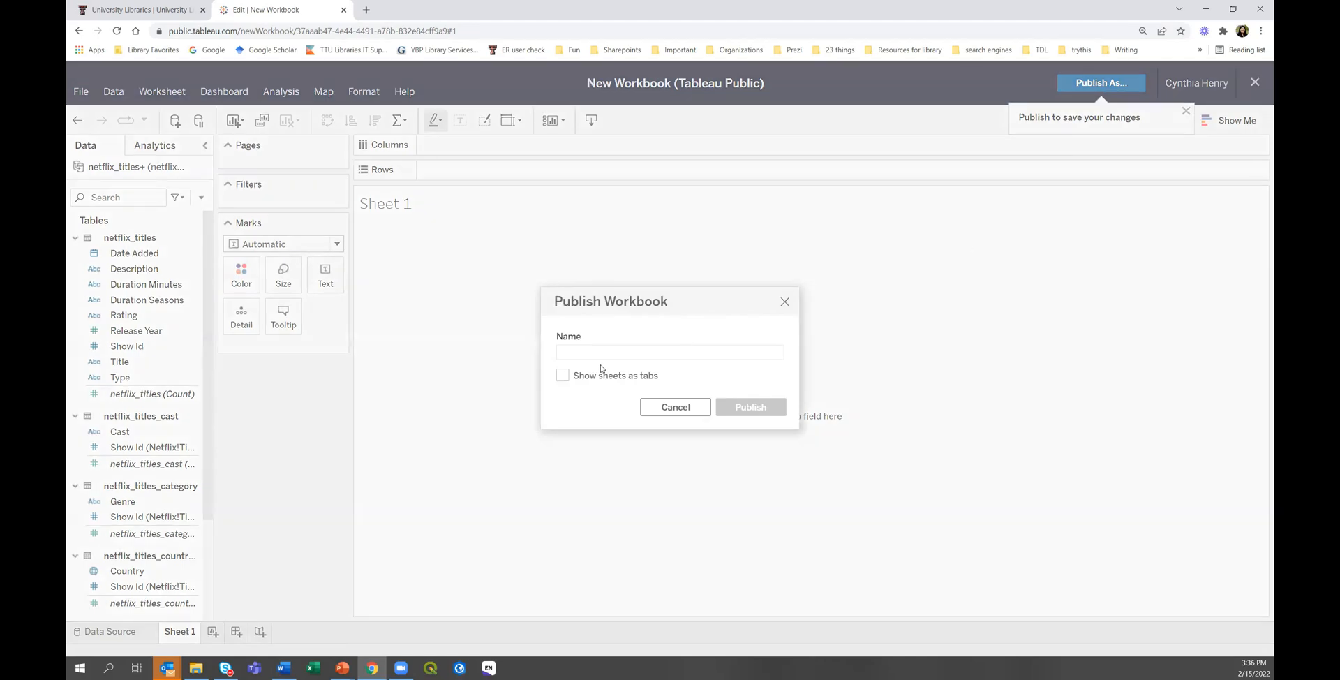
pyautogui.write('Netflix')
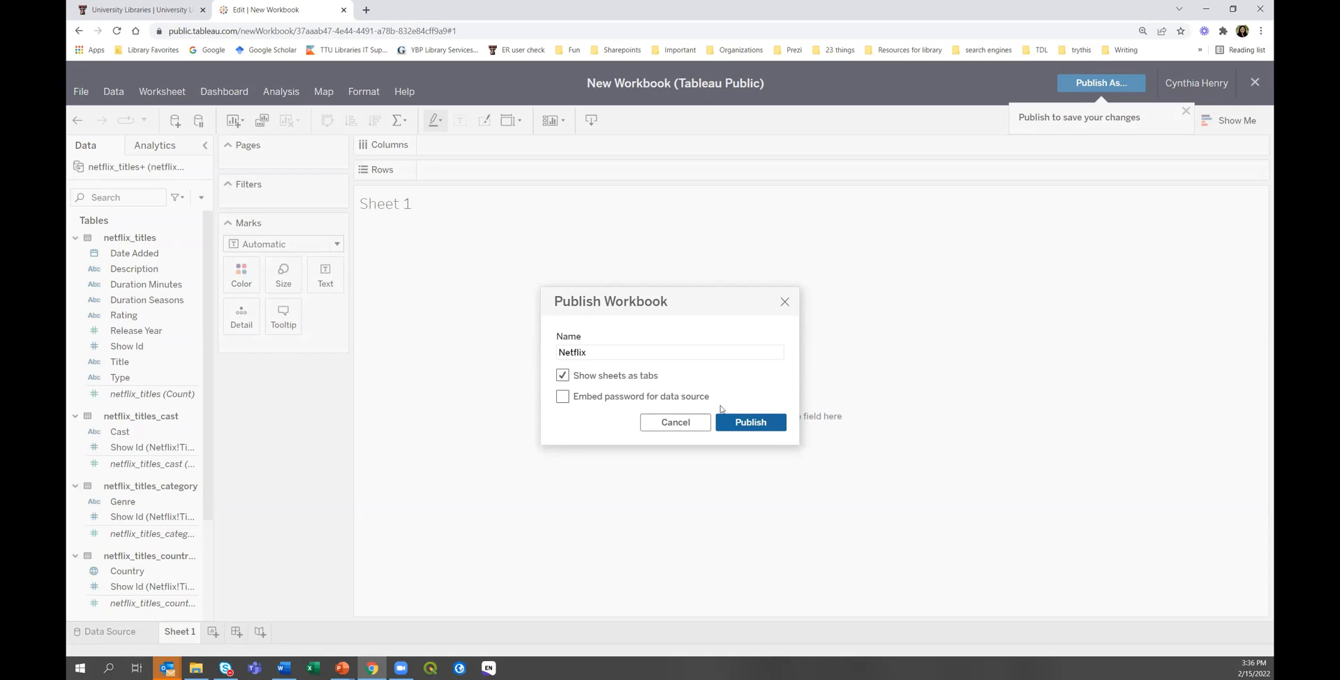
pyautogui.click(750, 422)
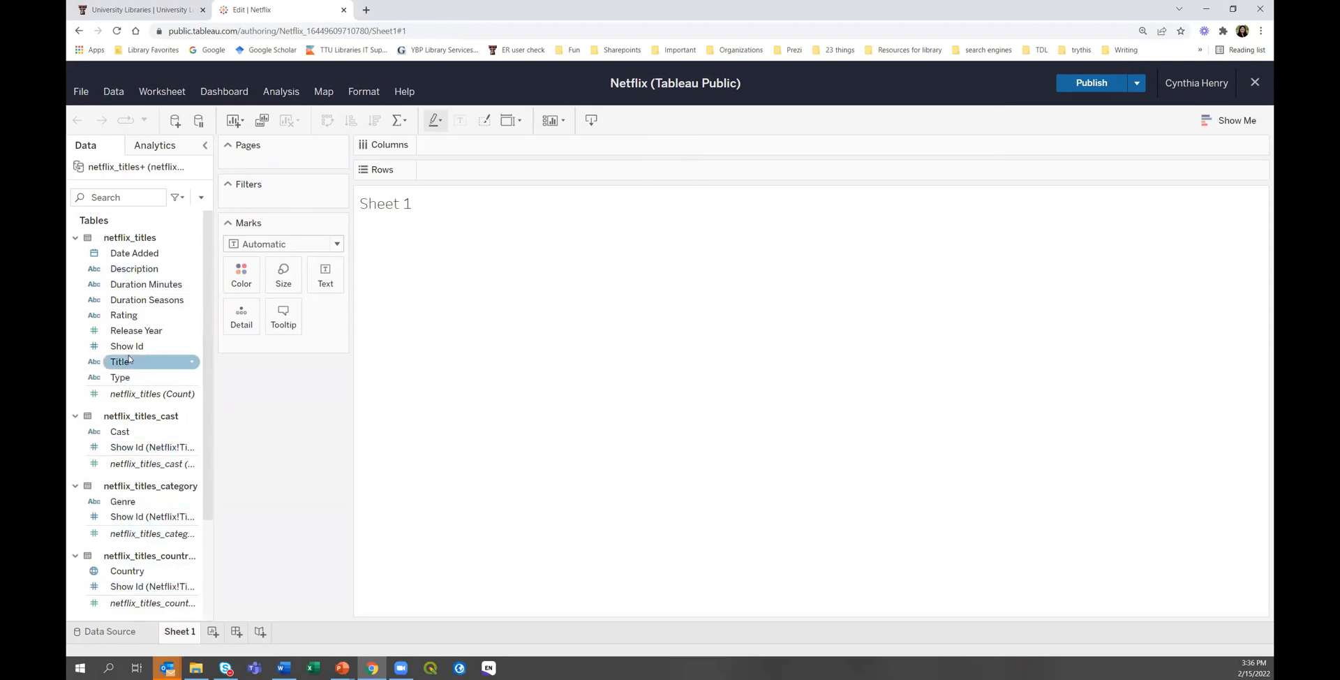
pyautogui.click(76, 238)
pyautogui.click(75, 258)
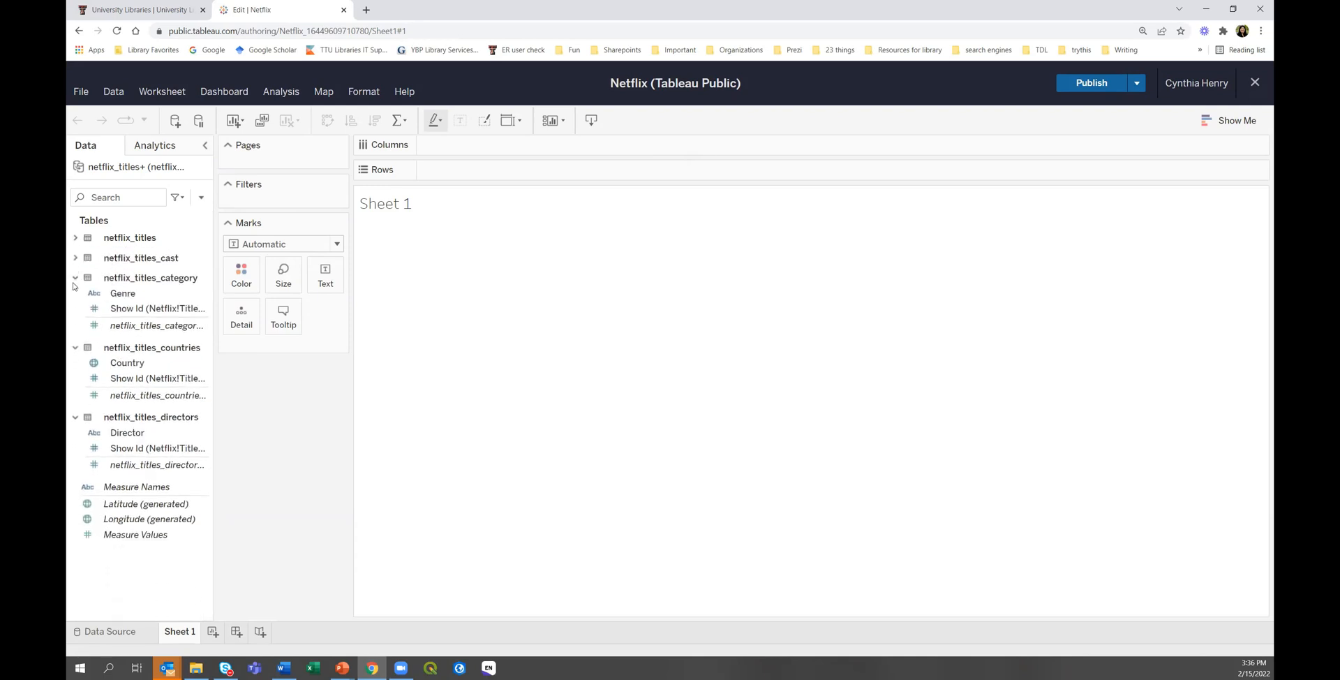
pyautogui.click(76, 277)
pyautogui.click(75, 297)
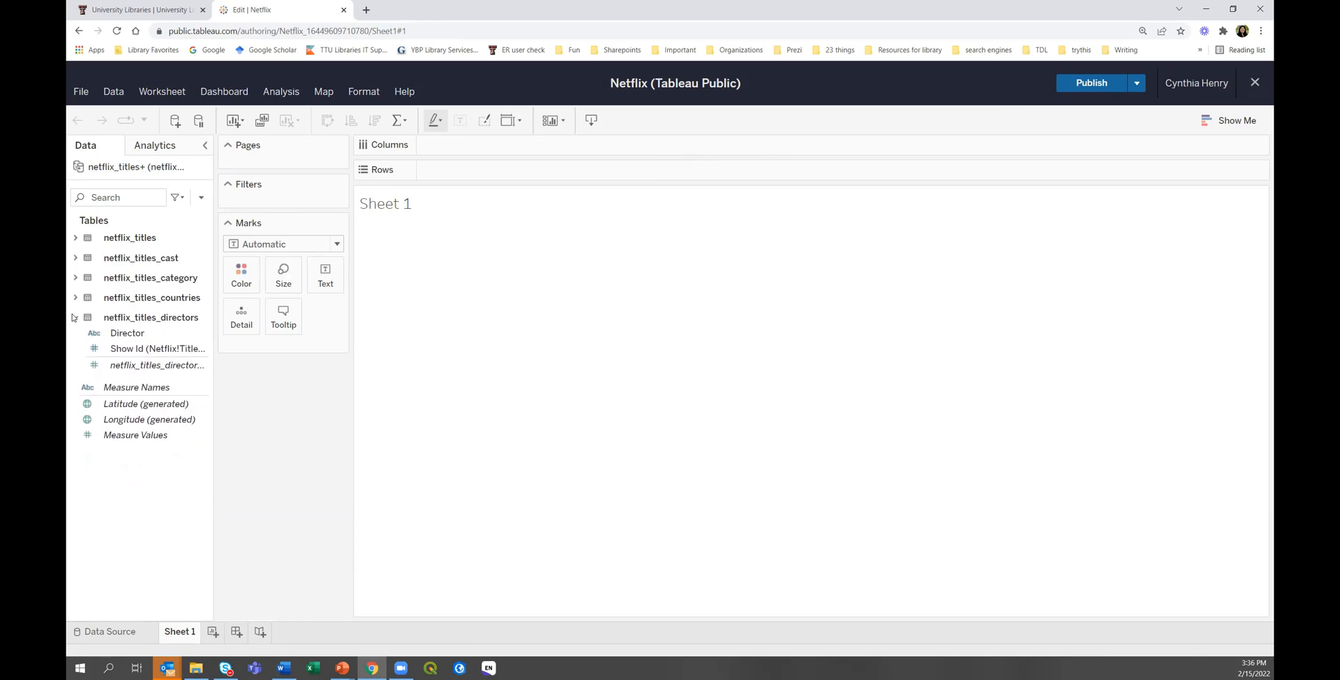
pyautogui.click(74, 318)
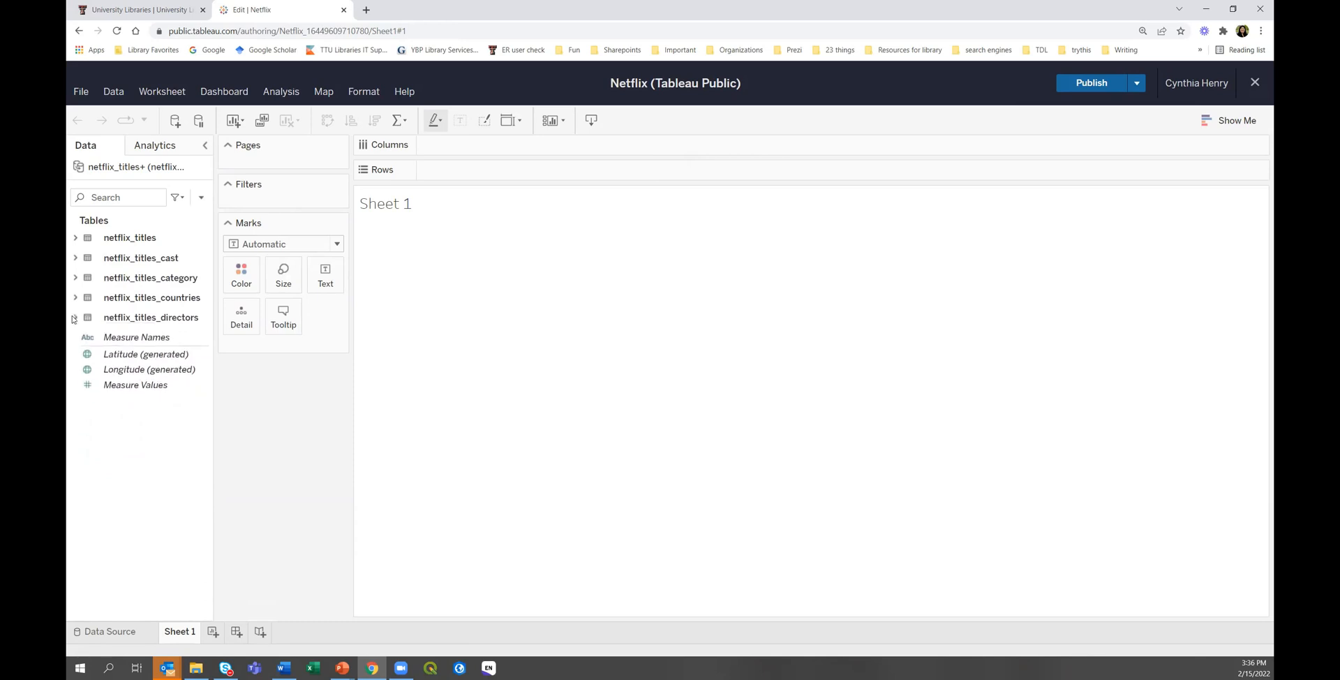
pyautogui.click(76, 238)
pyautogui.click(75, 415)
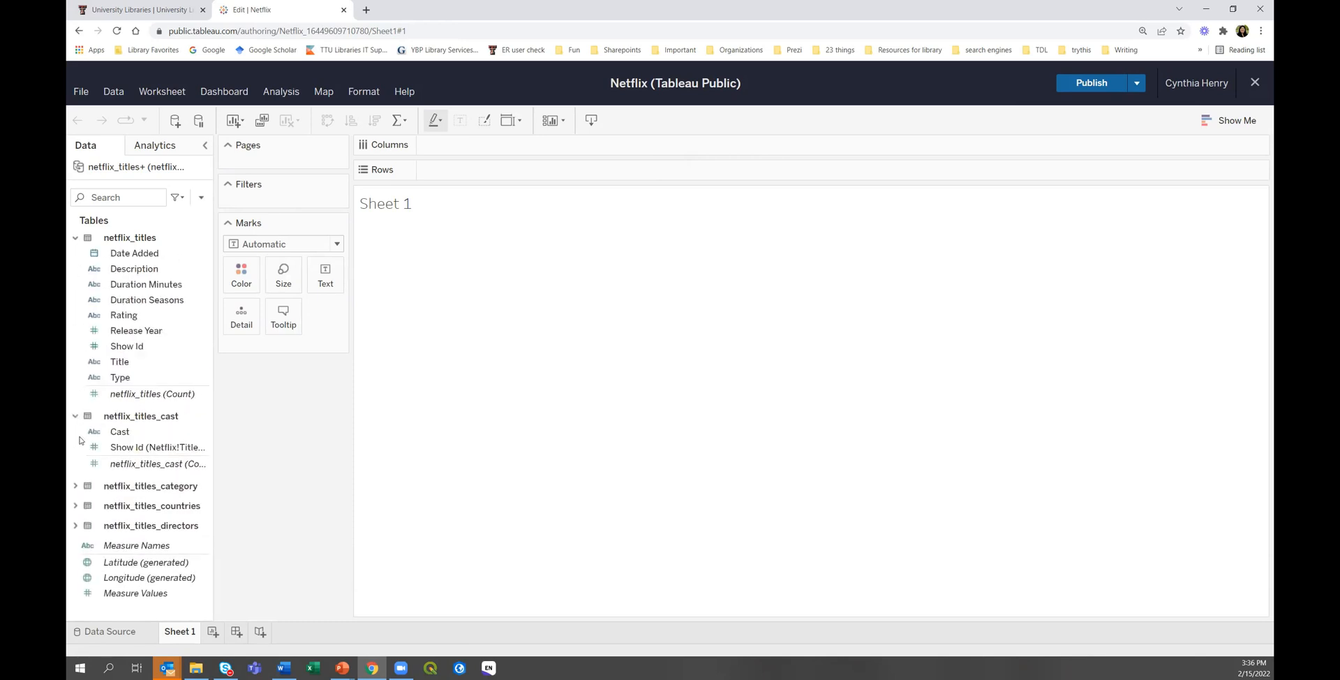
pyautogui.click(75, 485)
pyautogui.click(75, 554)
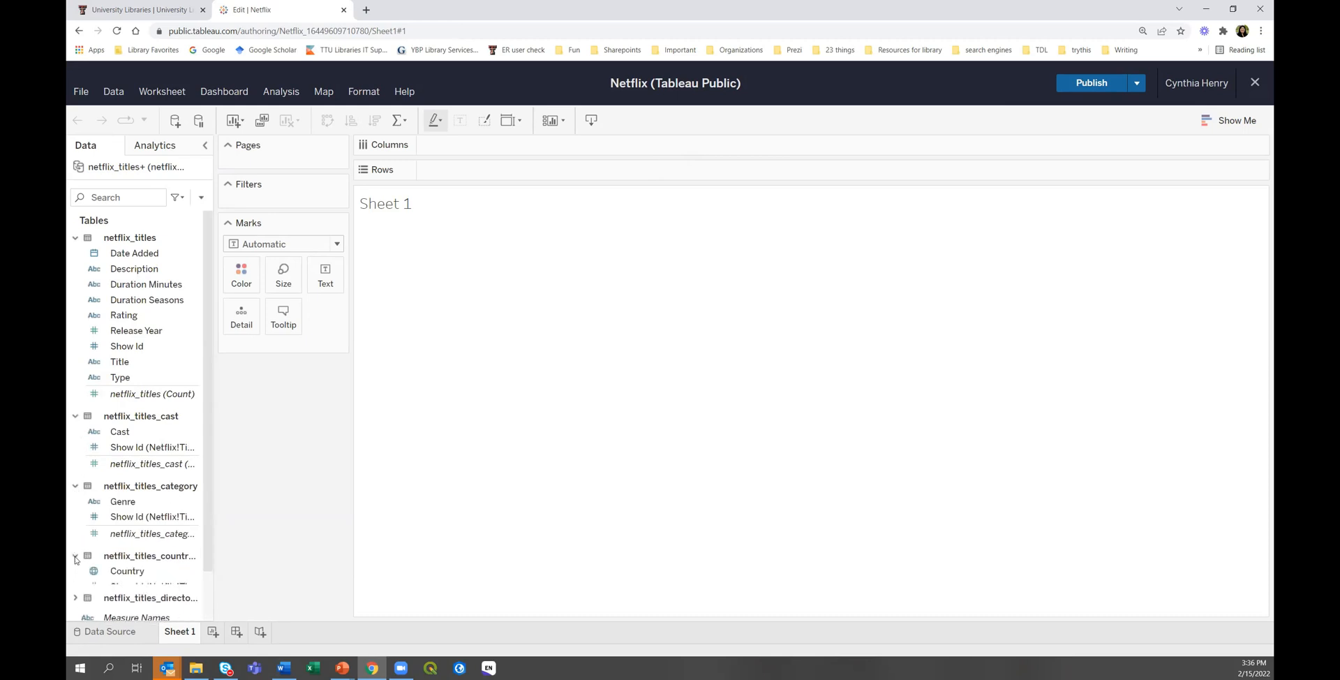
pyautogui.scroll(-3, 74, 551)
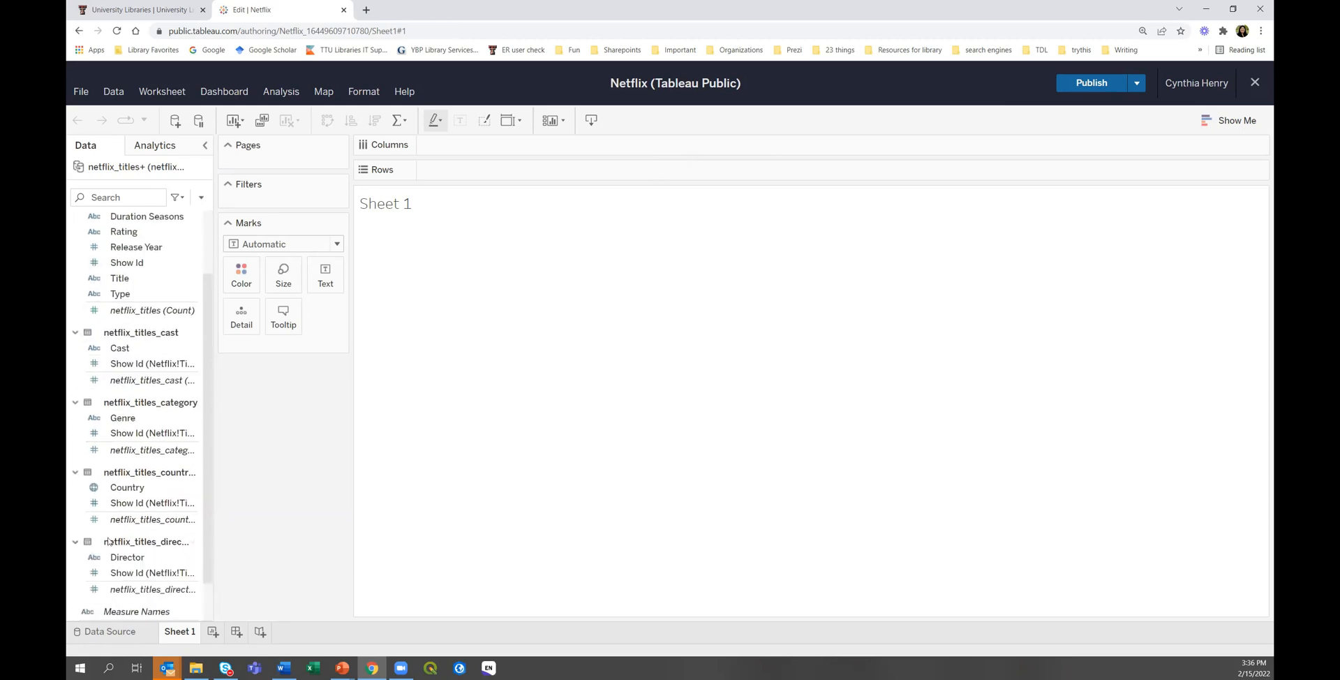
pyautogui.scroll(3, 157, 419)
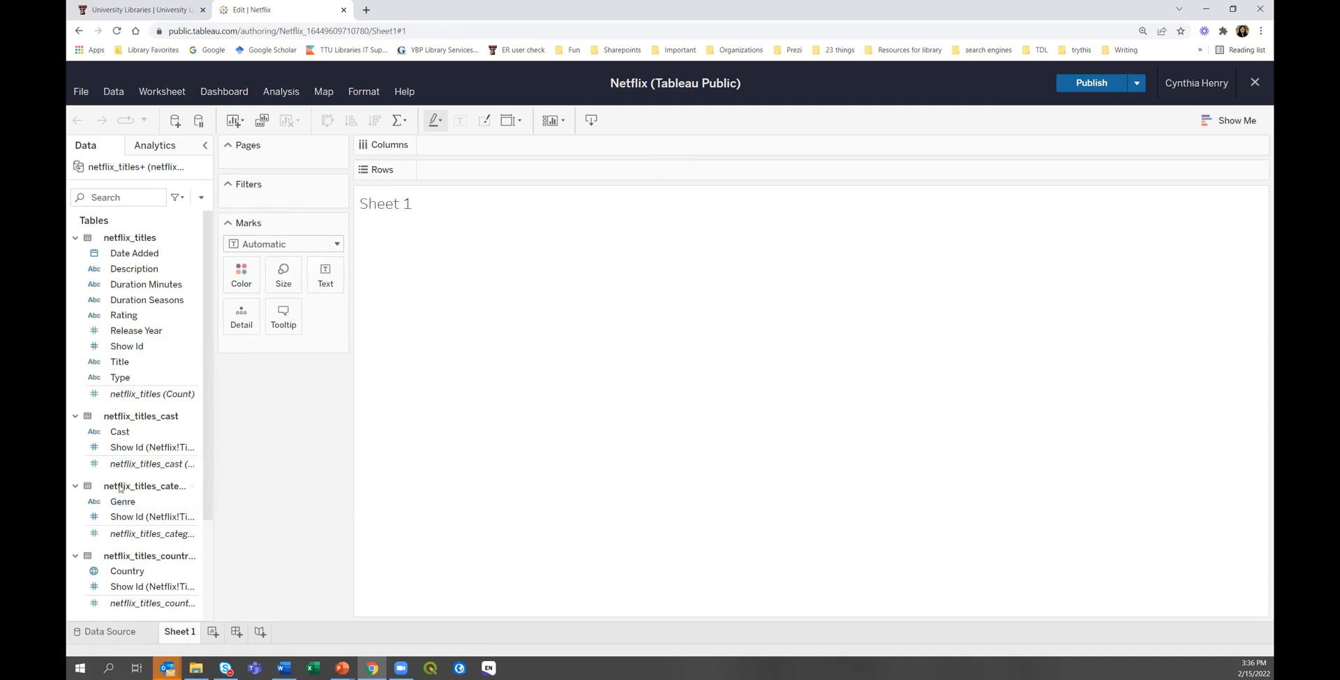
pyautogui.scroll(-1, 152, 455)
pyautogui.scroll(-1, 152, 455)
pyautogui.scroll(3, 152, 453)
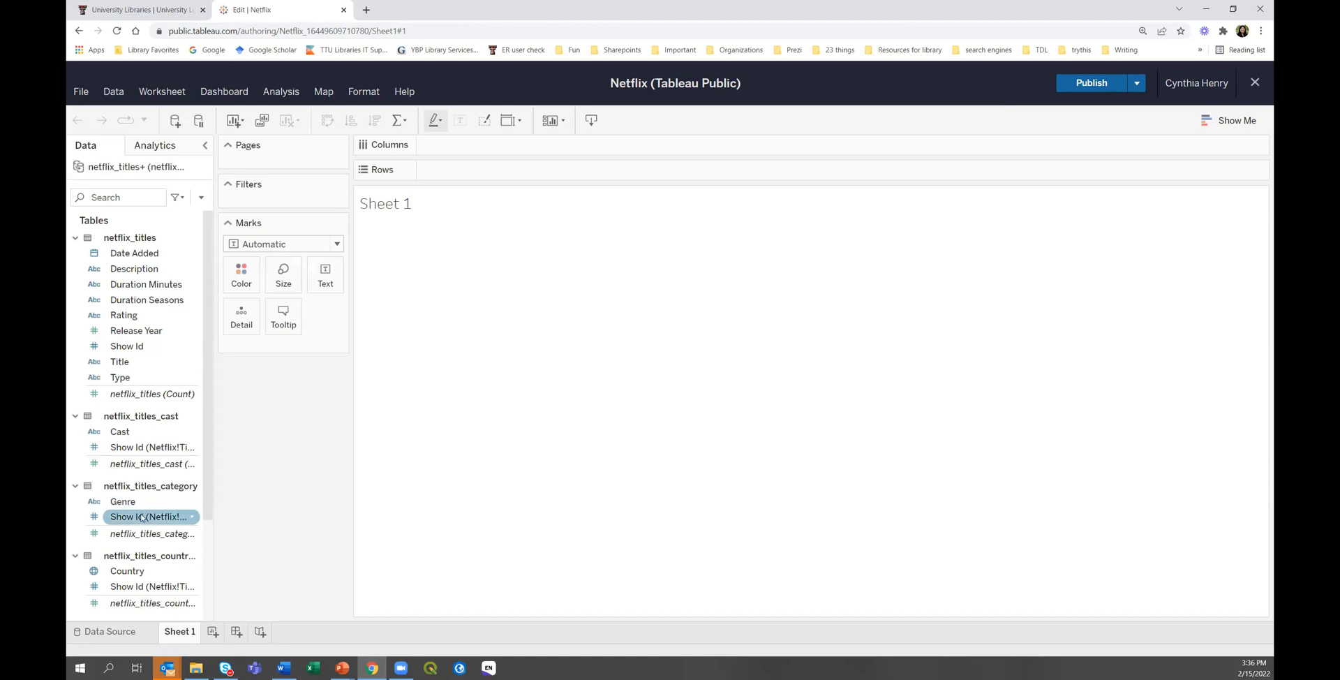
pyautogui.scroll(-4, 141, 517)
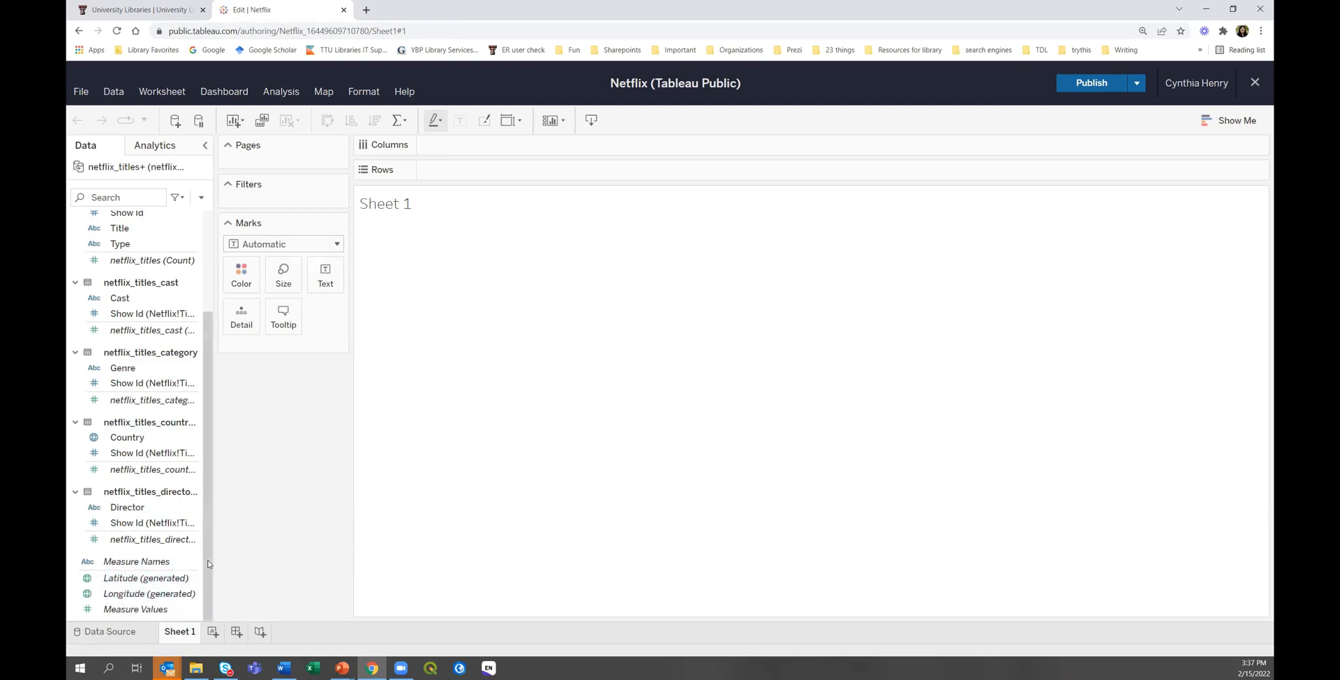
pyautogui.scroll(1, 215, 300)
pyautogui.scroll(2, 215, 300)
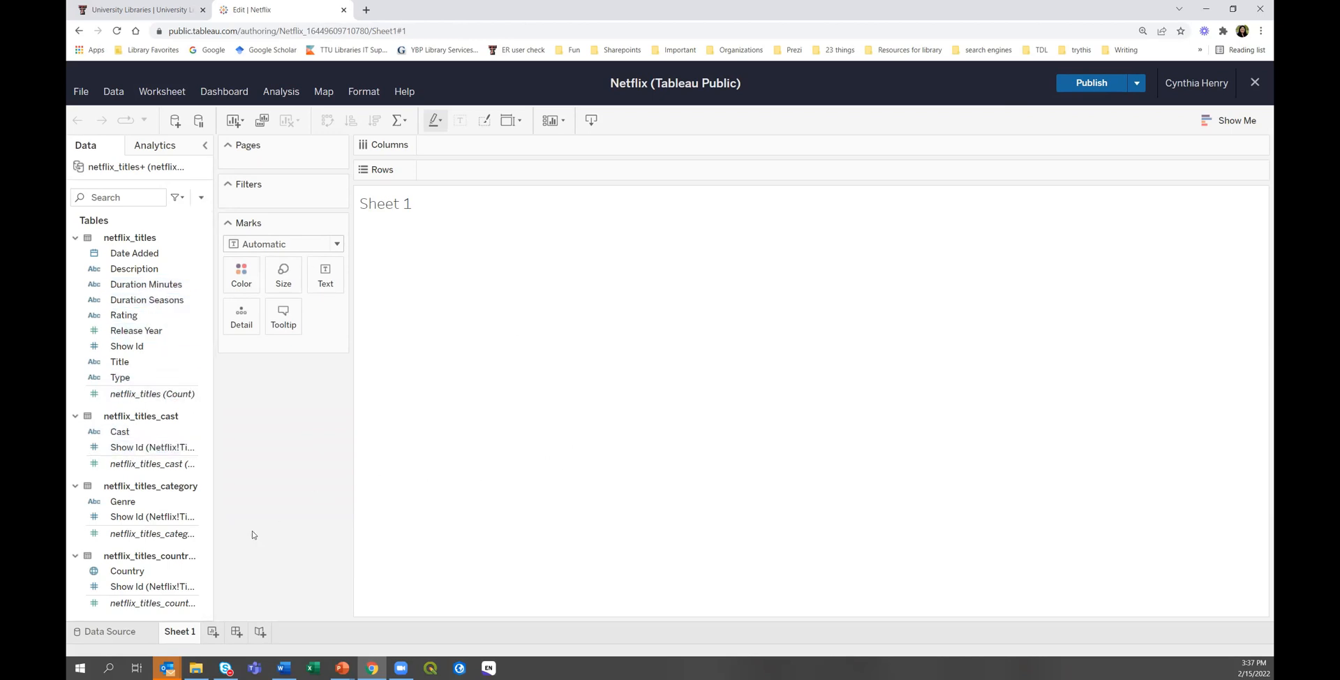
# Plot netflix_titles (Count) by Genre, with Genre on Columns and the count on Rows.
pyautogui.click(123, 503)
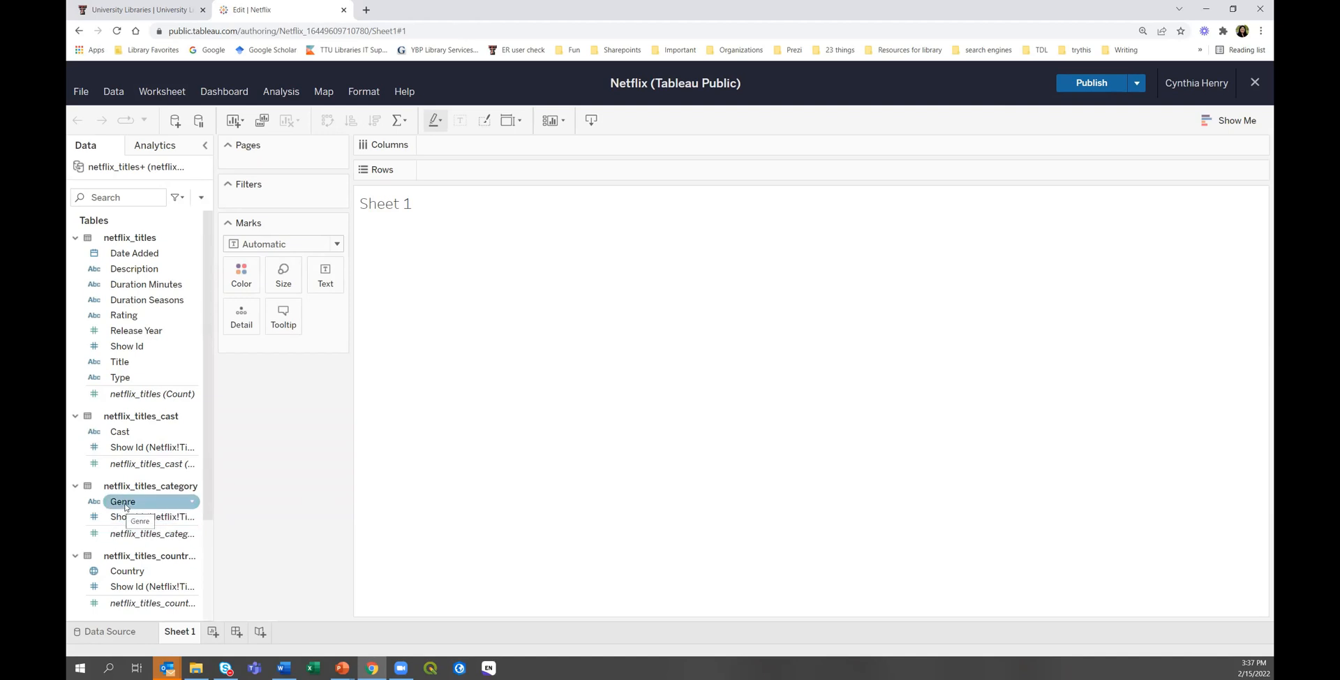
pyautogui.moveTo(133, 504); pyautogui.dragTo(491, 146)
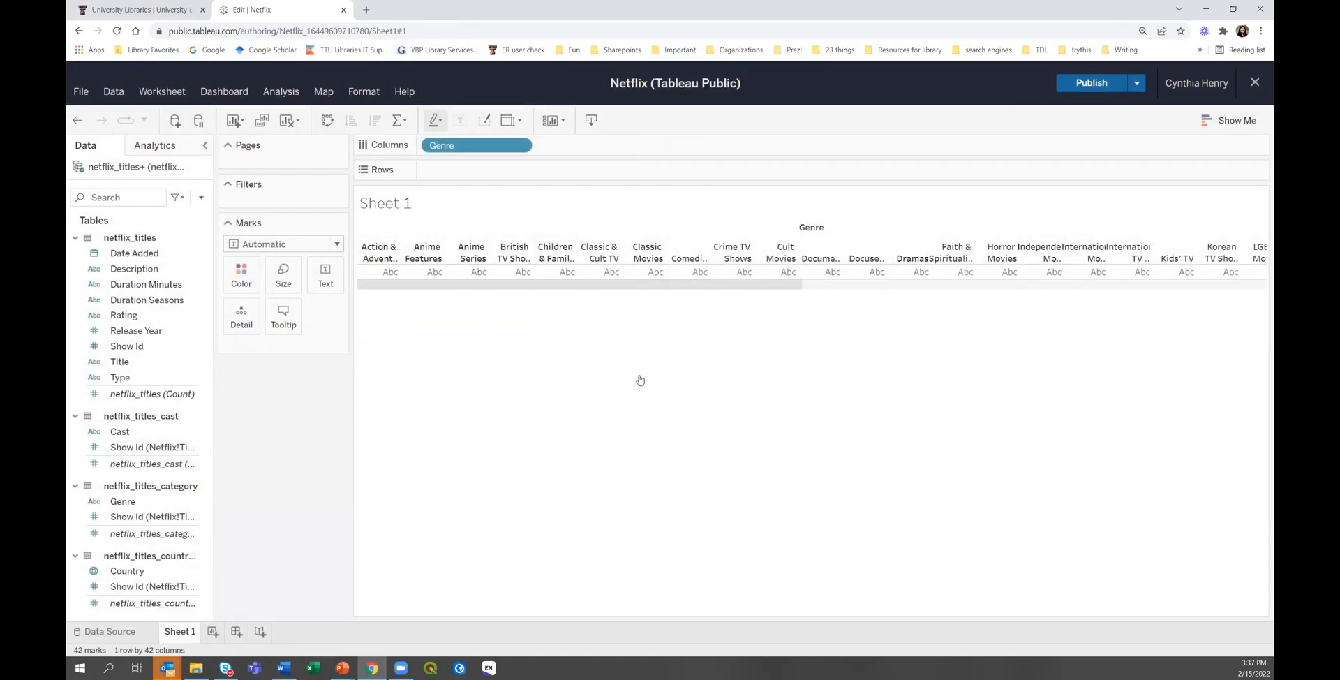
pyautogui.click(193, 461)
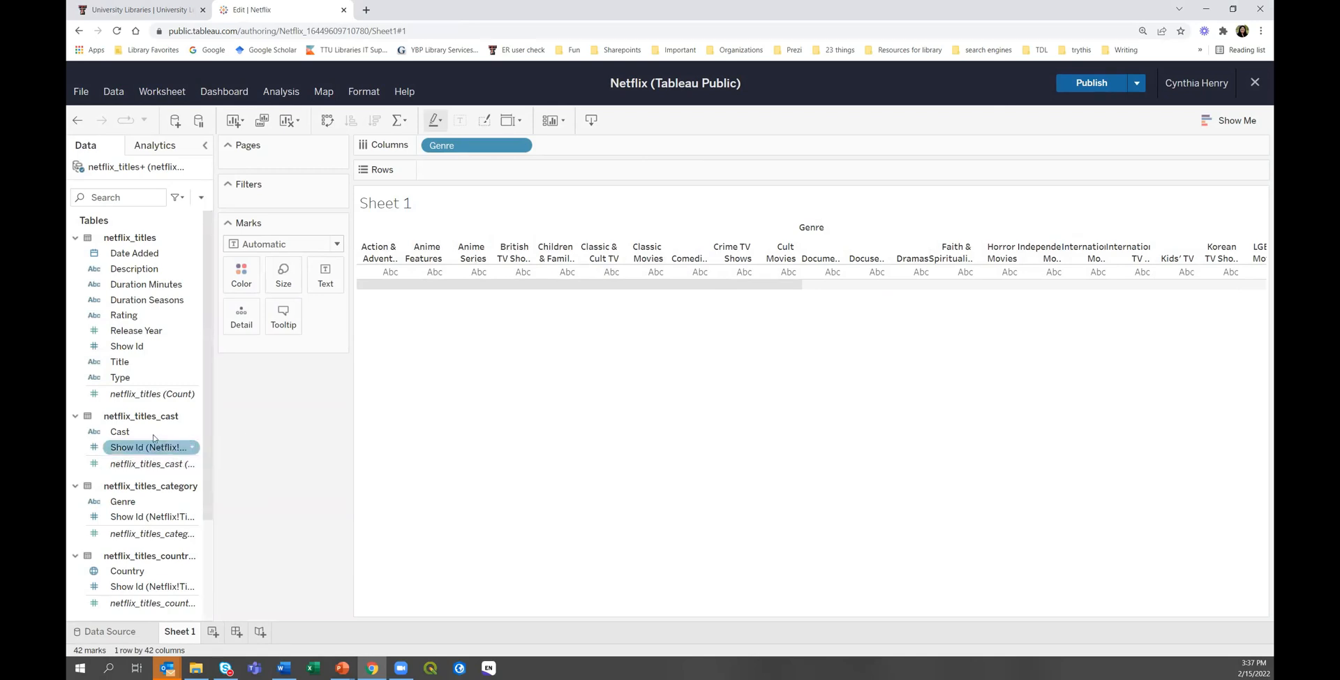
pyautogui.click(140, 395)
pyautogui.moveTo(140, 395); pyautogui.dragTo(475, 172)
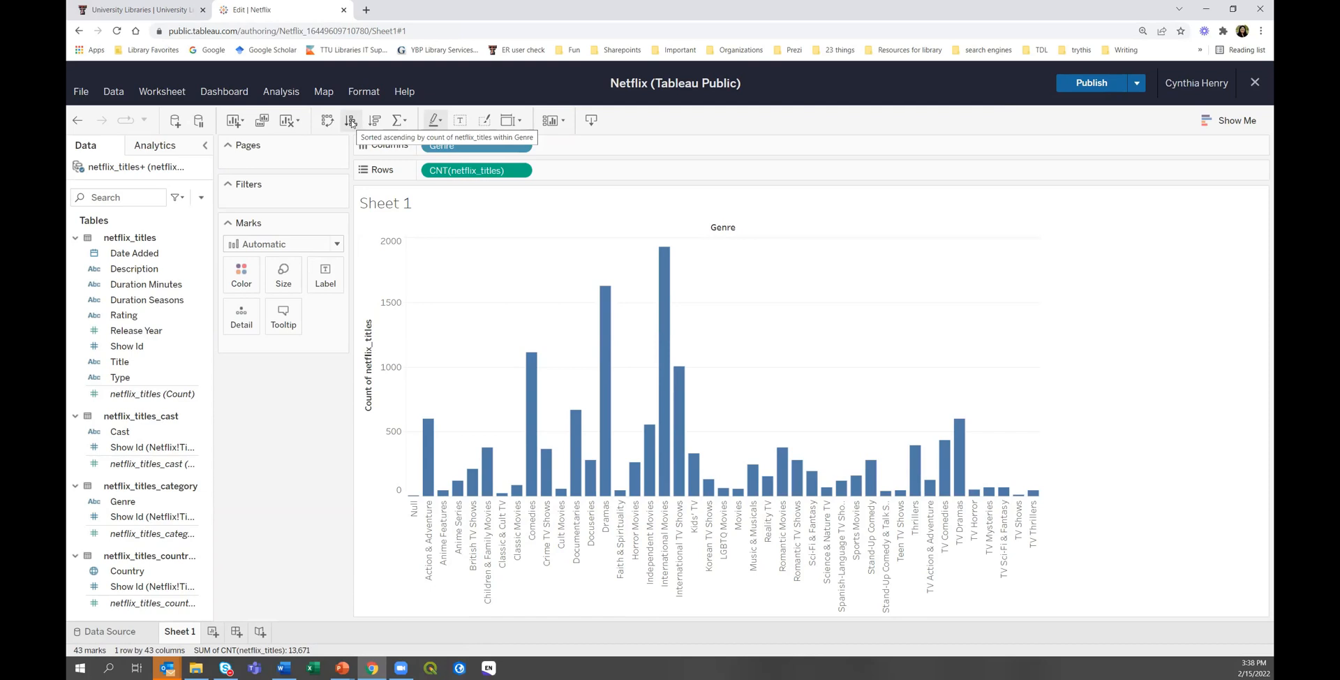
# Swap axes into horizontal bars and sort genres descending, International Movies on top.
pyautogui.click(326, 121)
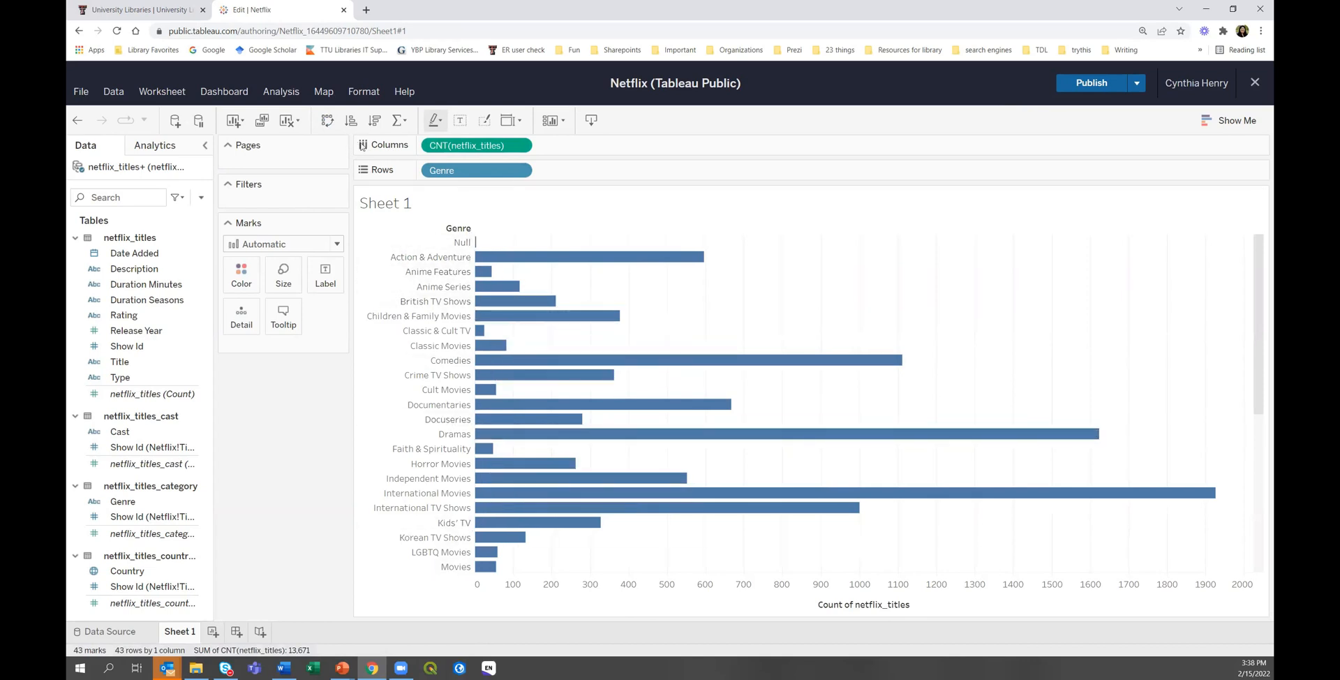
pyautogui.click(351, 121)
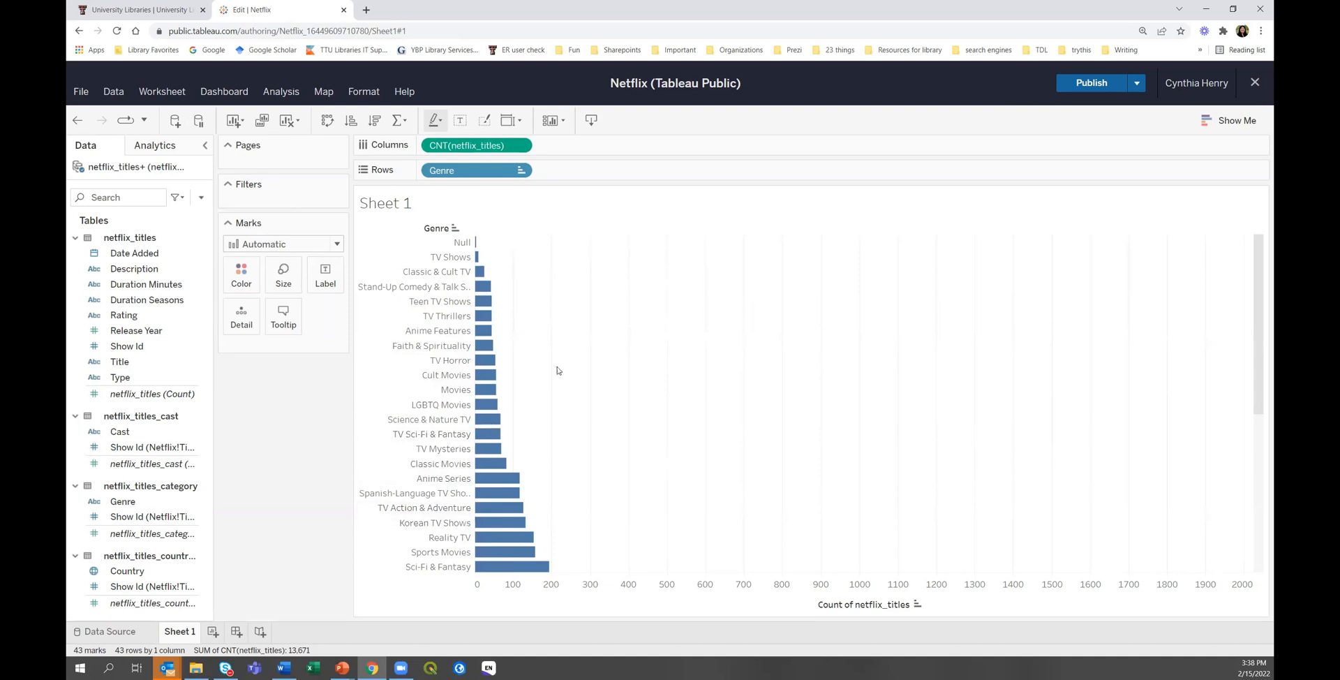
pyautogui.click(374, 123)
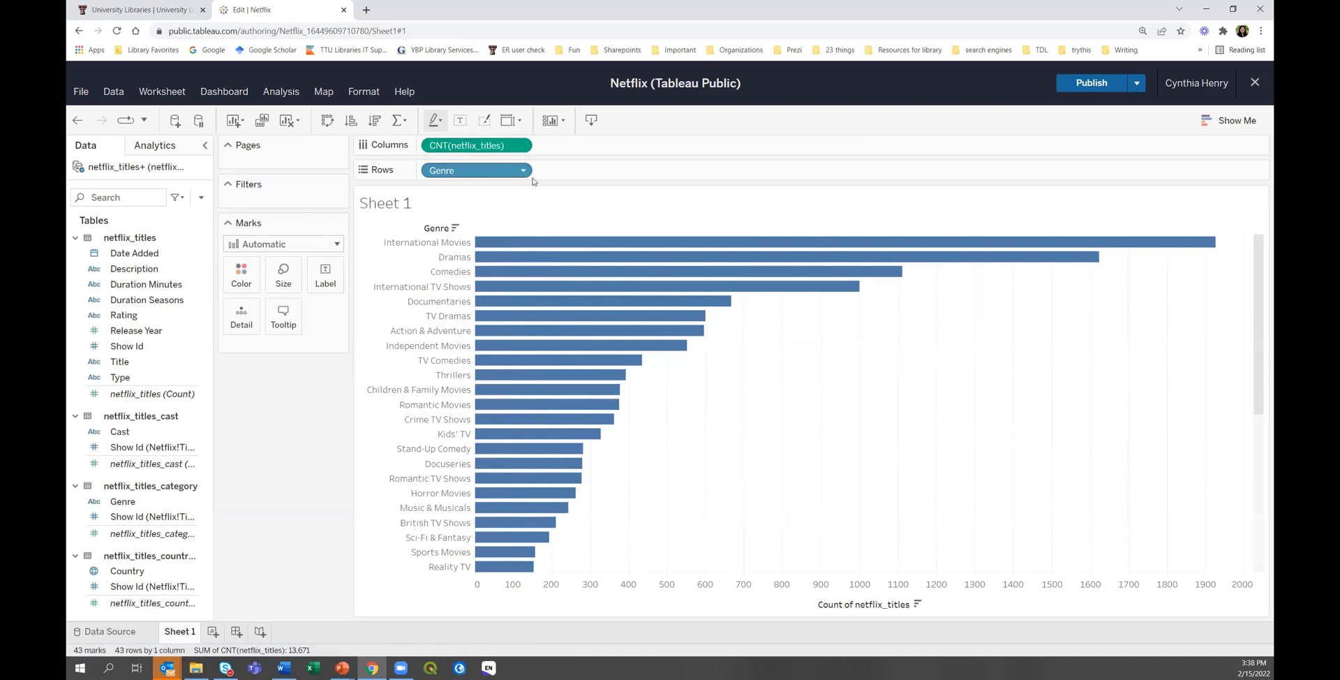
pyautogui.moveTo(488, 243)
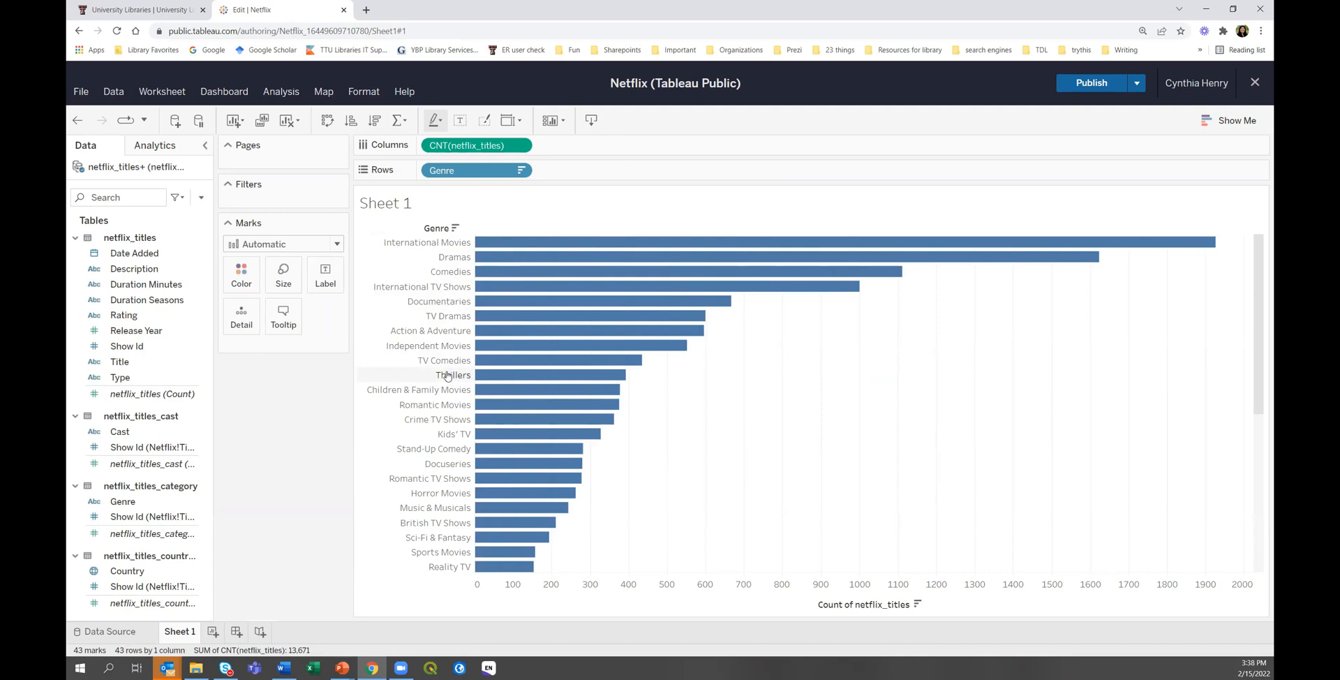
pyautogui.scroll(-5, 447, 511)
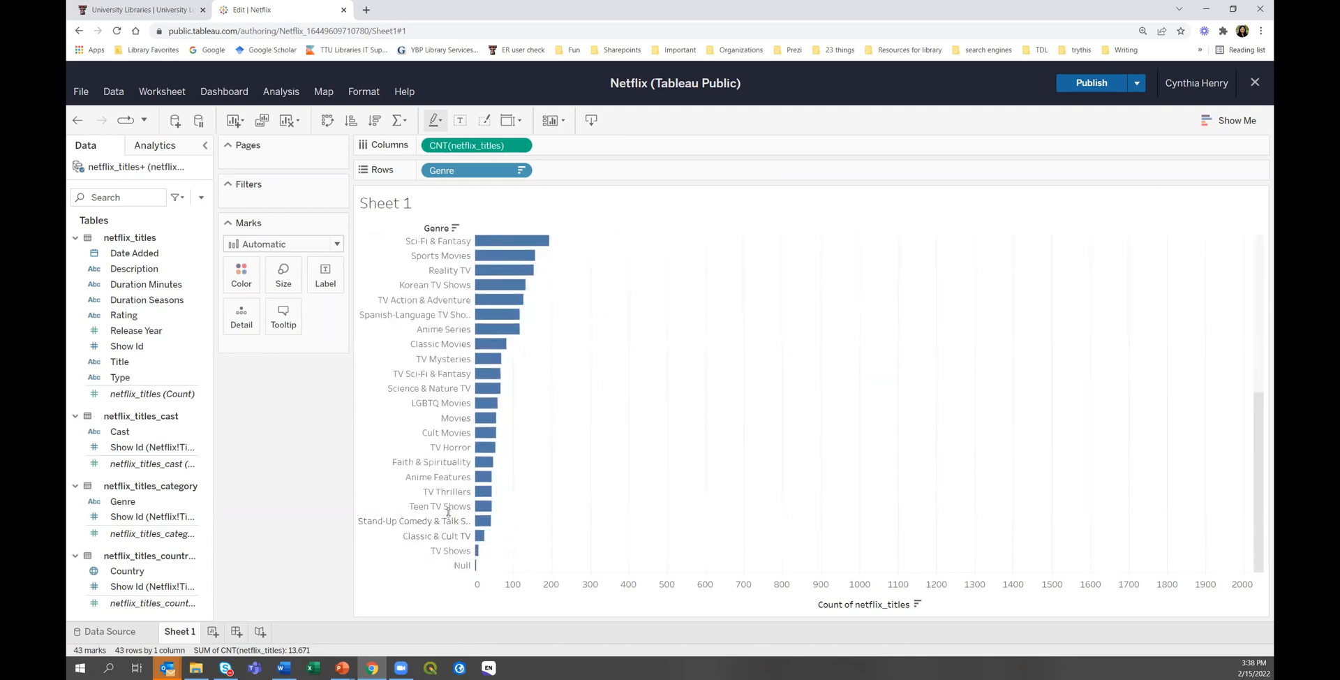
pyautogui.scroll(5, 464, 474)
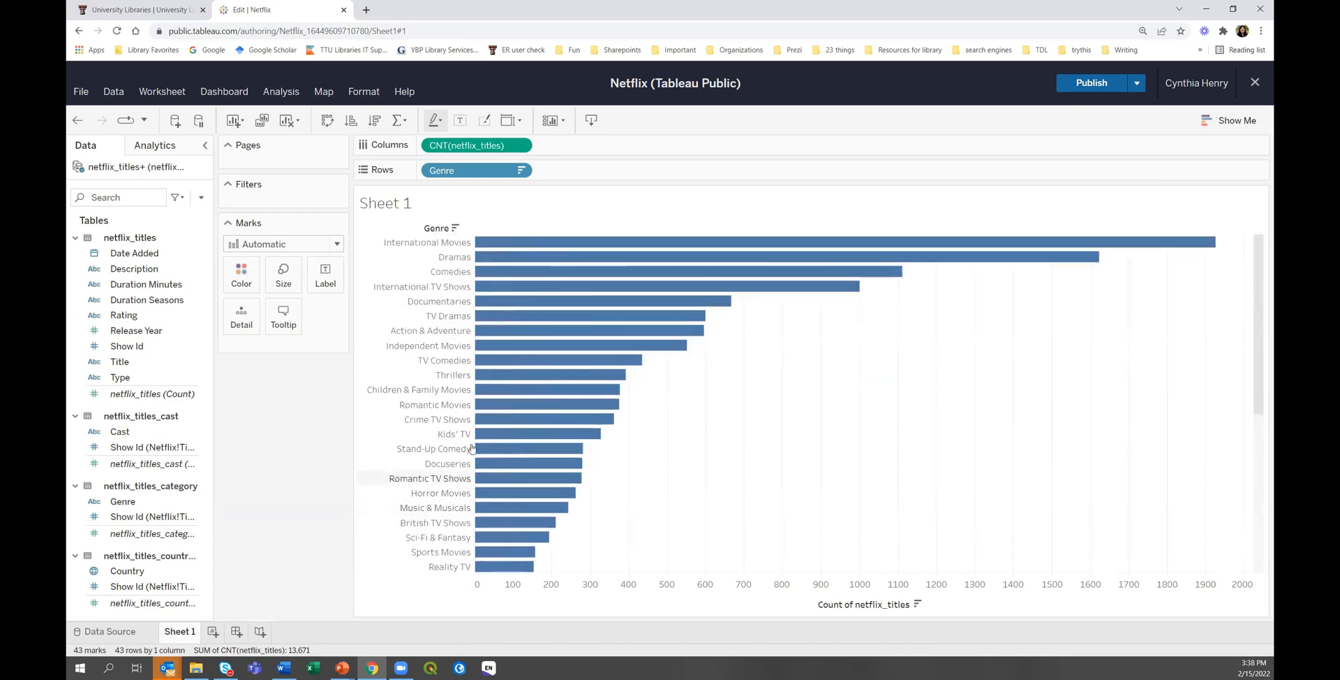
pyautogui.moveTo(506, 389)
pyautogui.moveTo(585, 477)
# Rename Sheet 1 to 'Bar' and add a new blank Sheet 2.
pyautogui.rightClick(181, 632)
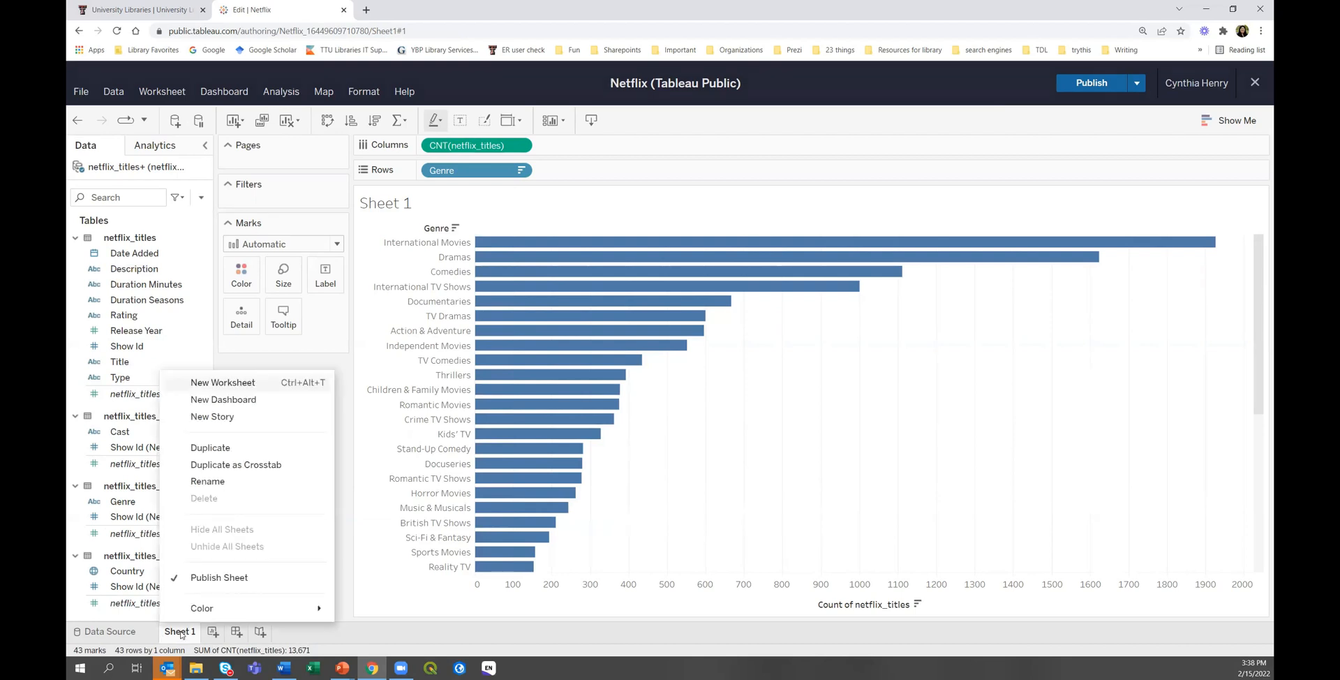
pyautogui.click(227, 482)
pyautogui.write('Bar')
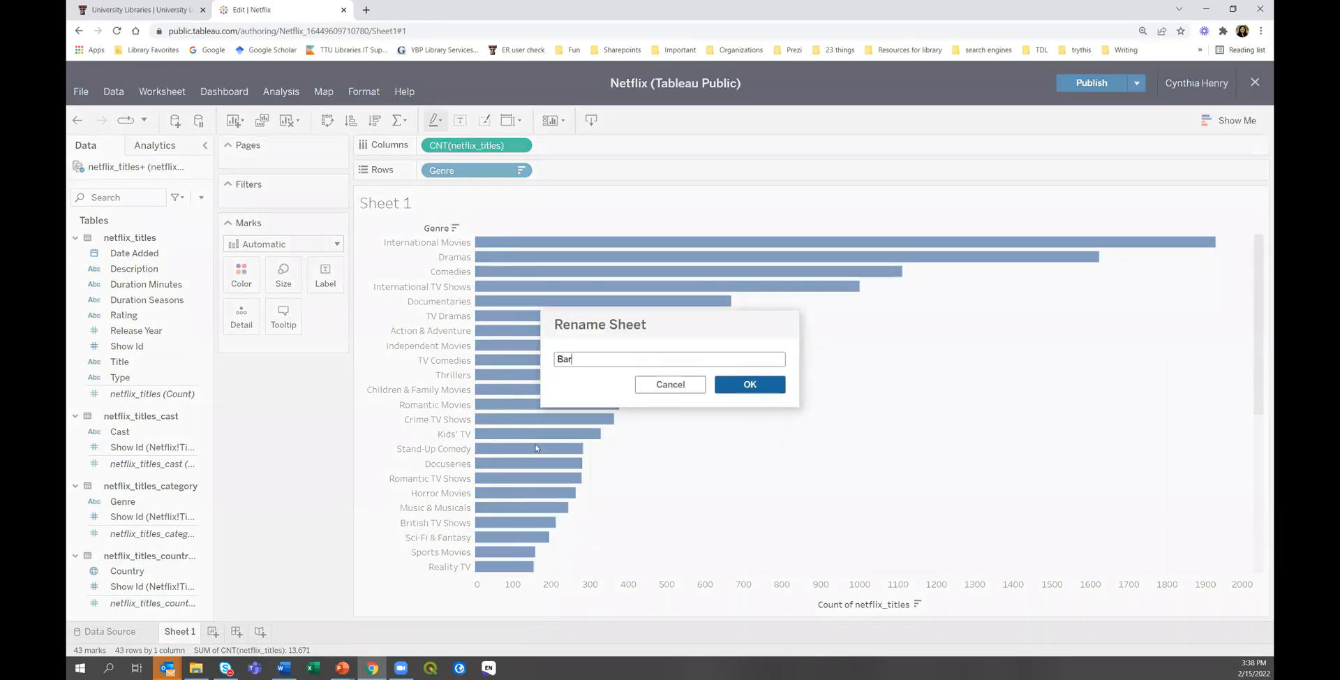
pyautogui.click(722, 384)
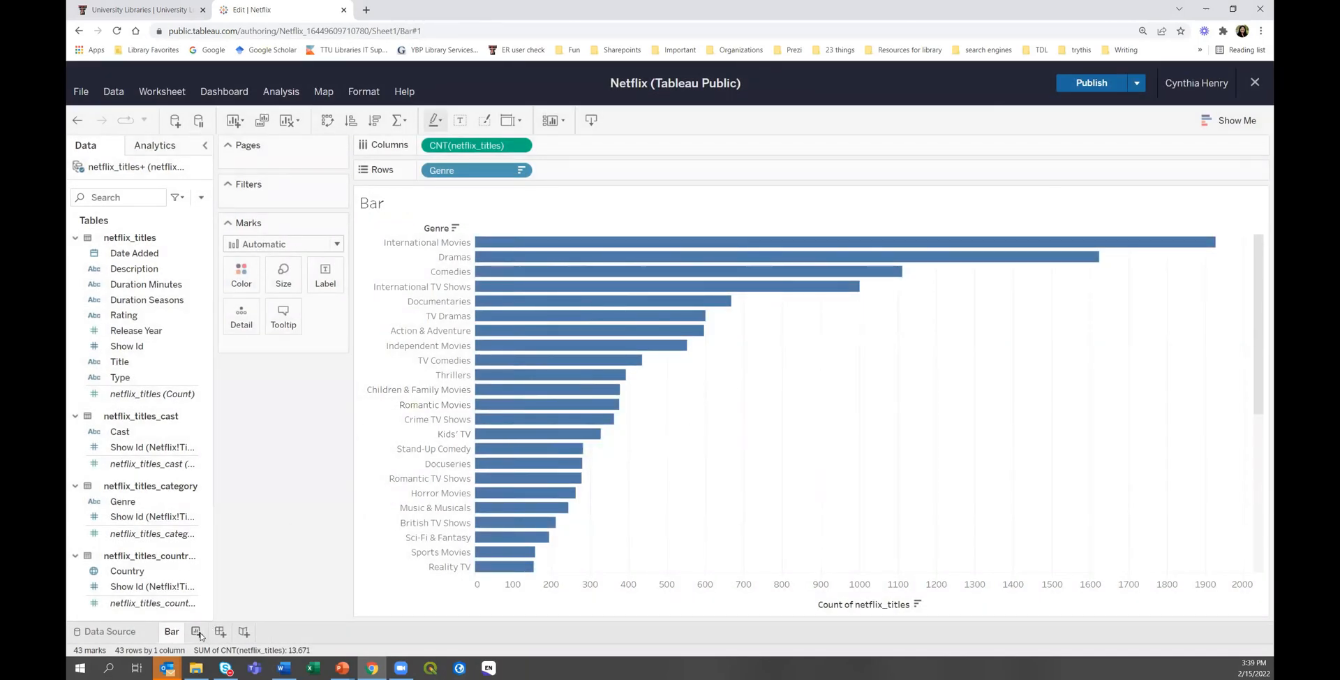
pyautogui.click(198, 630)
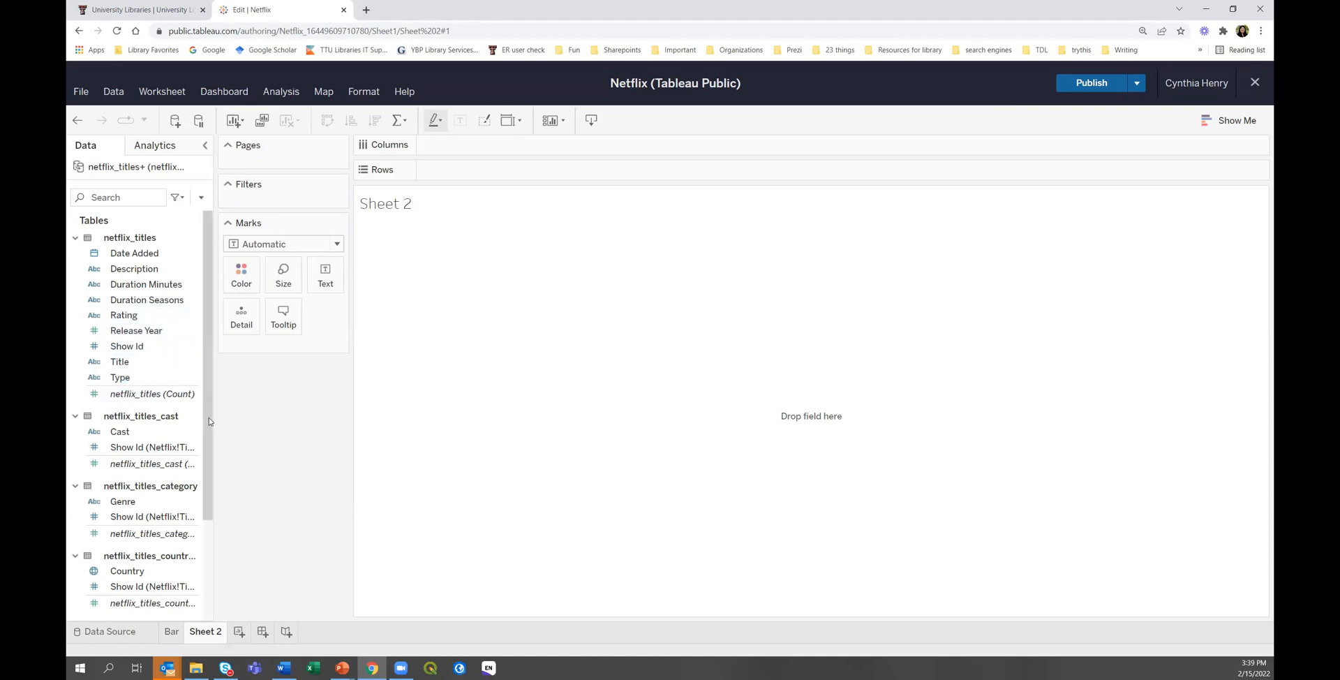
# Put Date Added on Columns and netflix_titles (Count) on Rows, giving a yearly line peaking 2019.
pyautogui.moveTo(124, 253); pyautogui.dragTo(496, 148)
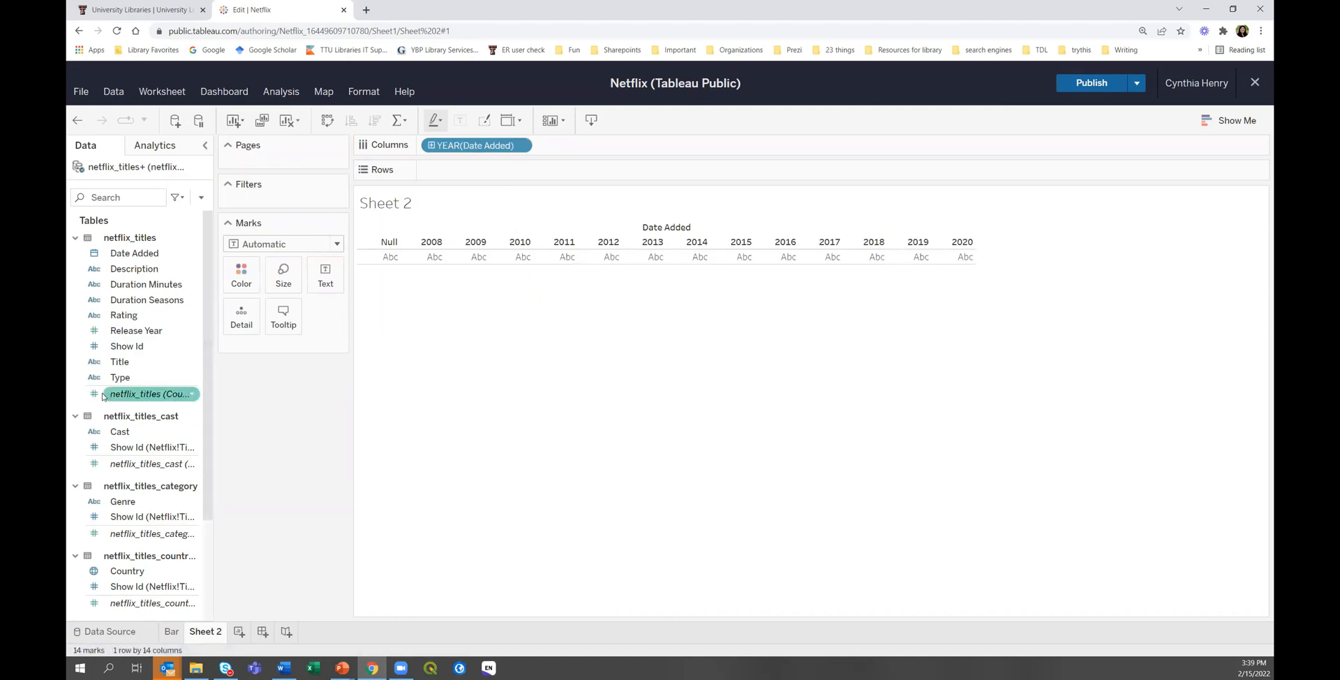
pyautogui.moveTo(128, 397); pyautogui.dragTo(489, 170)
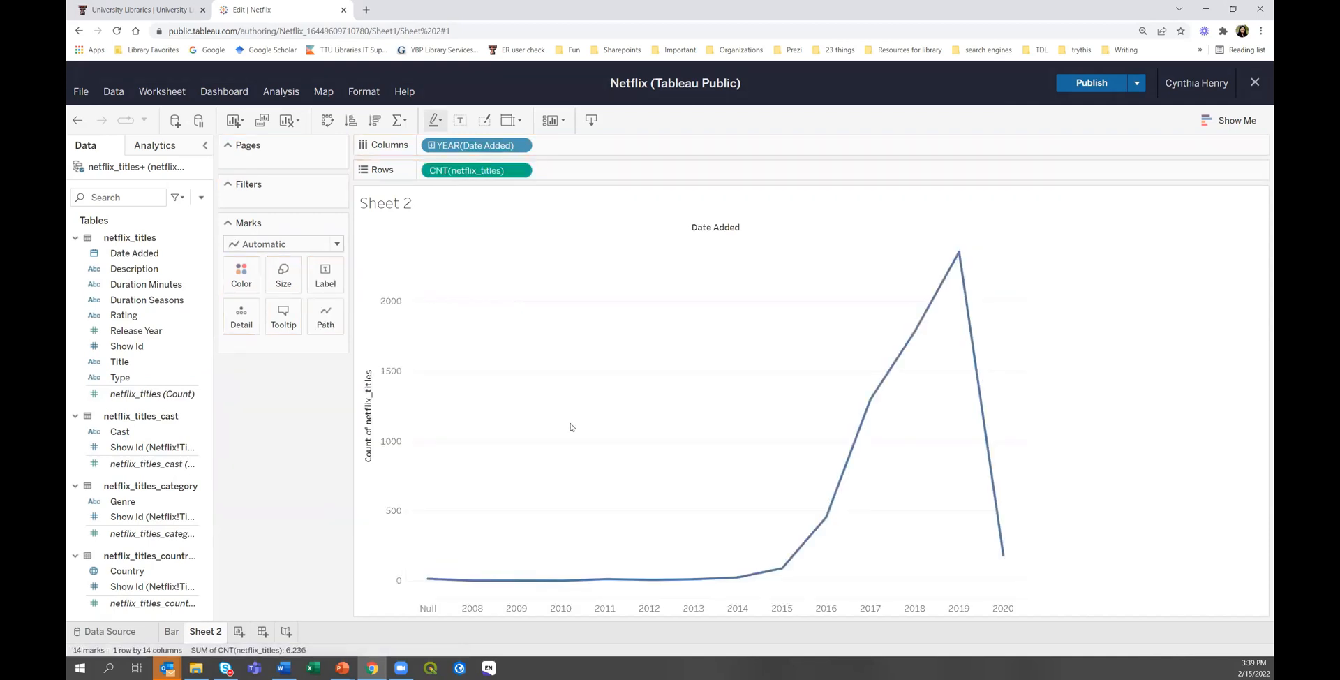
pyautogui.moveTo(427, 586)
pyautogui.moveTo(866, 417)
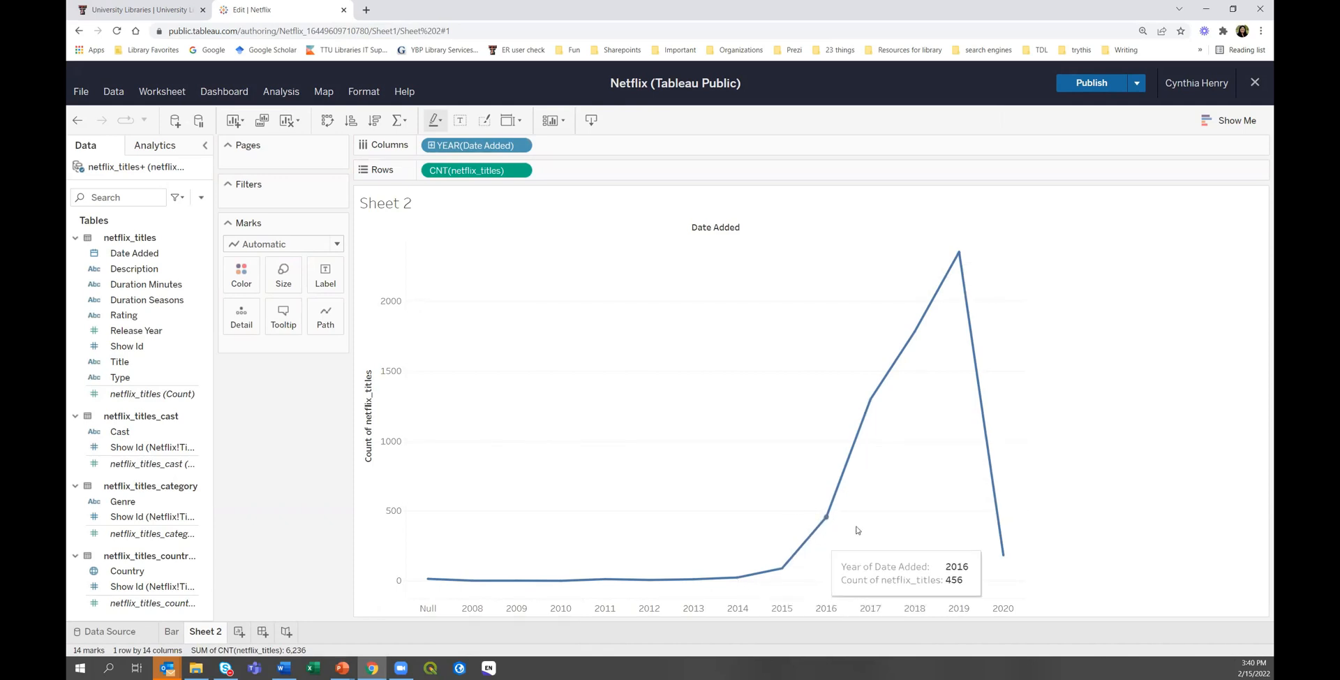
pyautogui.moveTo(960, 261)
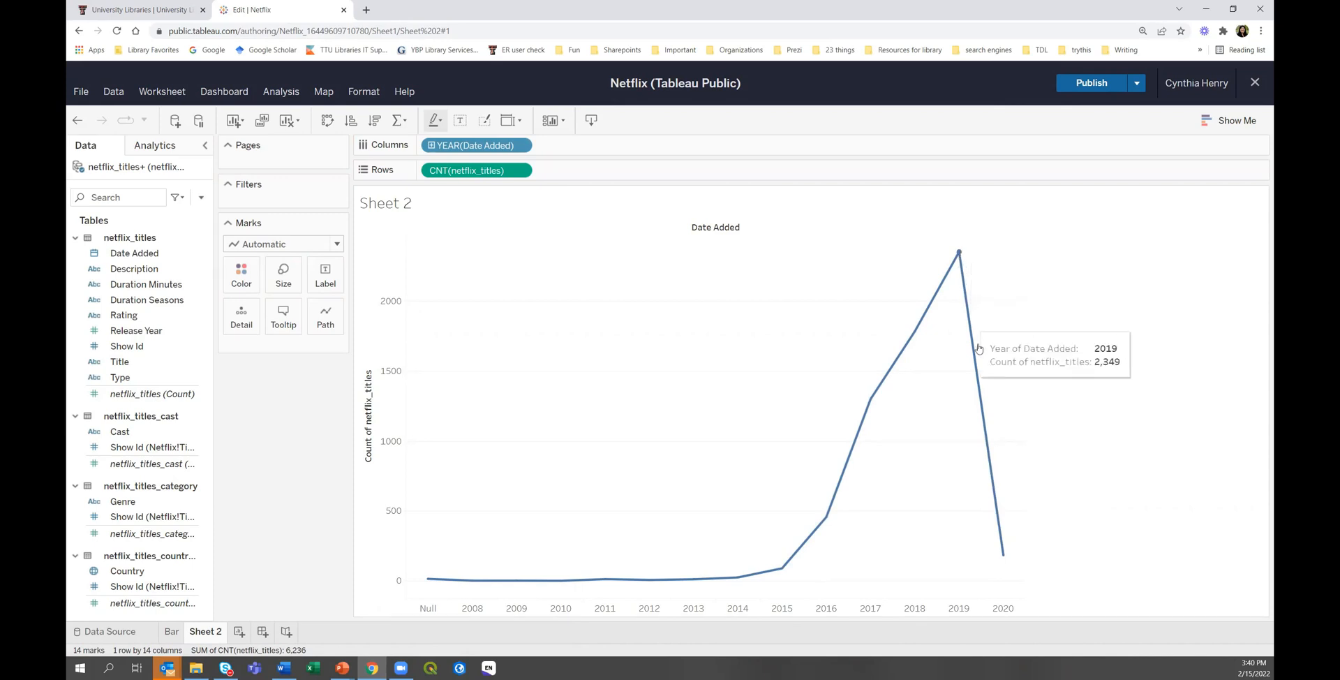
pyautogui.moveTo(1000, 553)
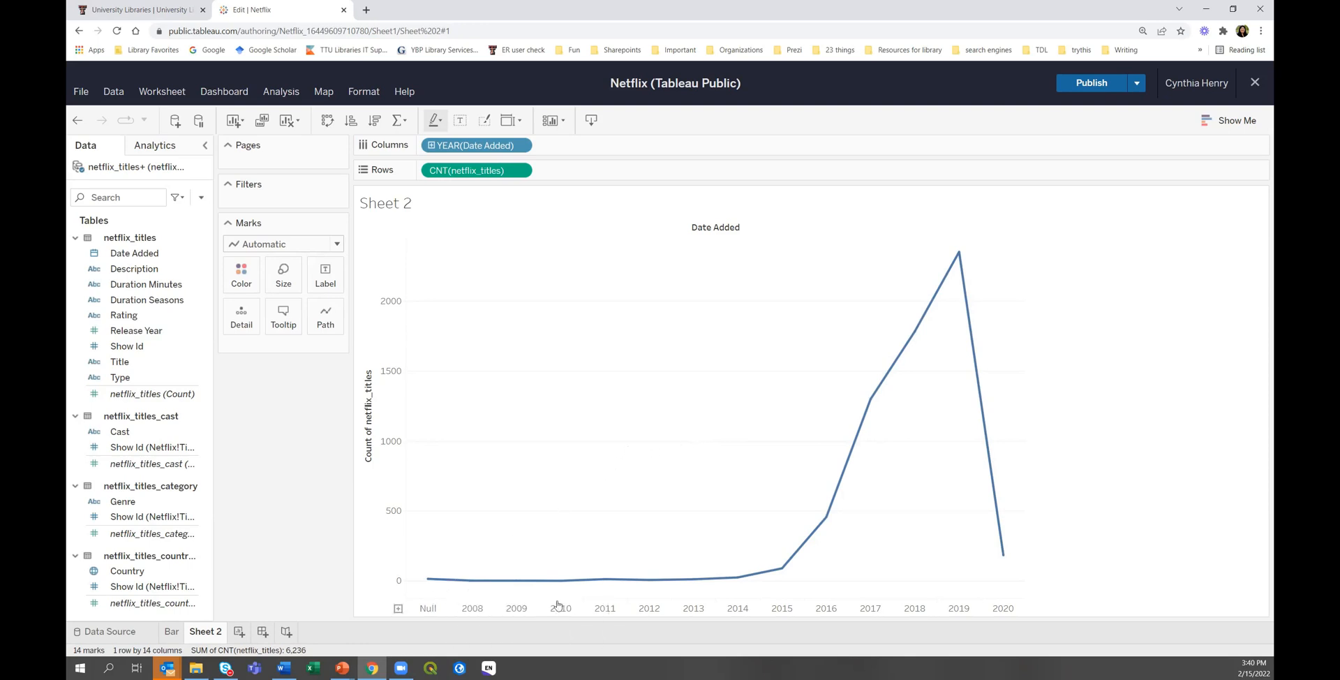
# Change the Date Added pill to continuous MONTH, so the line peaks near 300 in late 2019.
pyautogui.rightClick(460, 148)
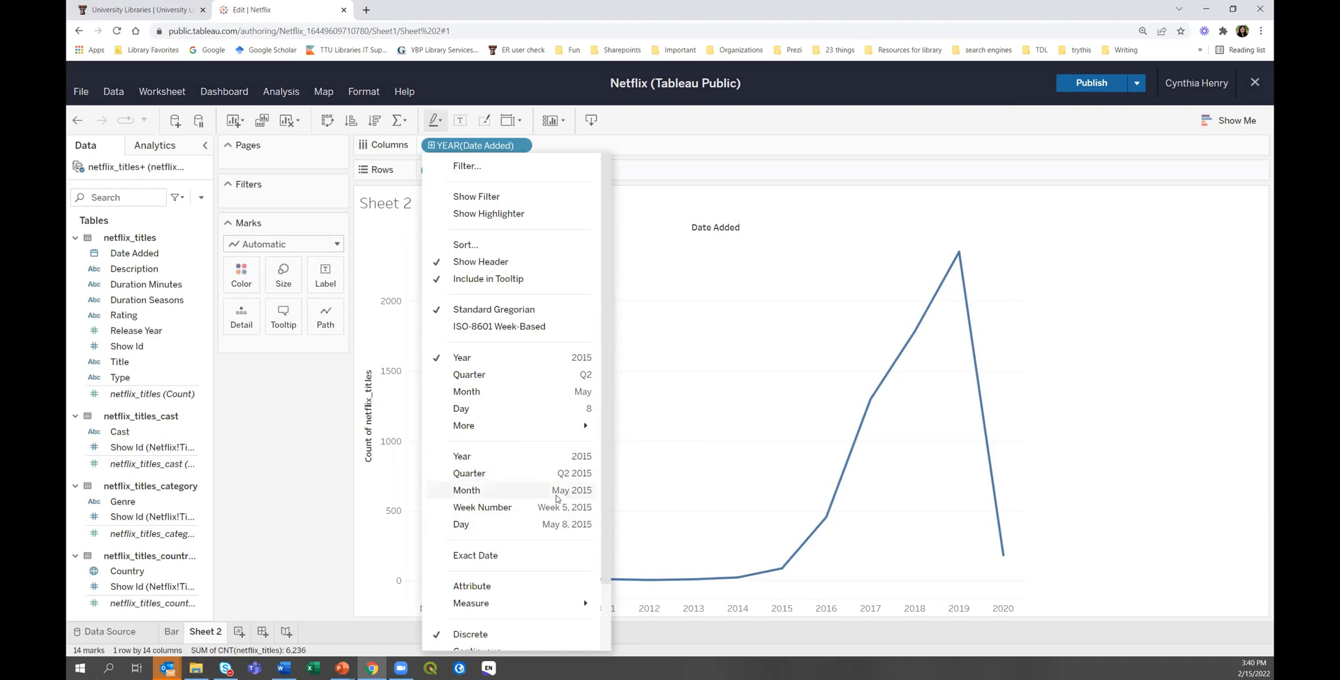
pyautogui.click(475, 490)
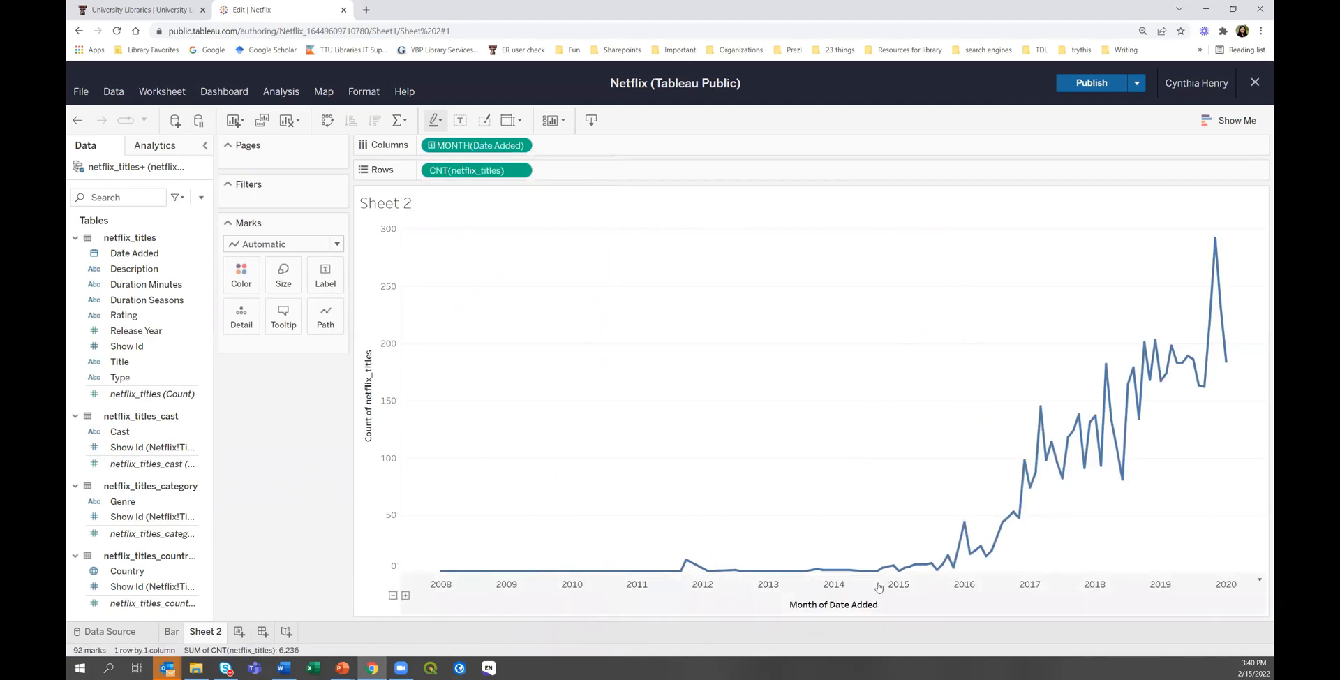
pyautogui.moveTo(1220, 266)
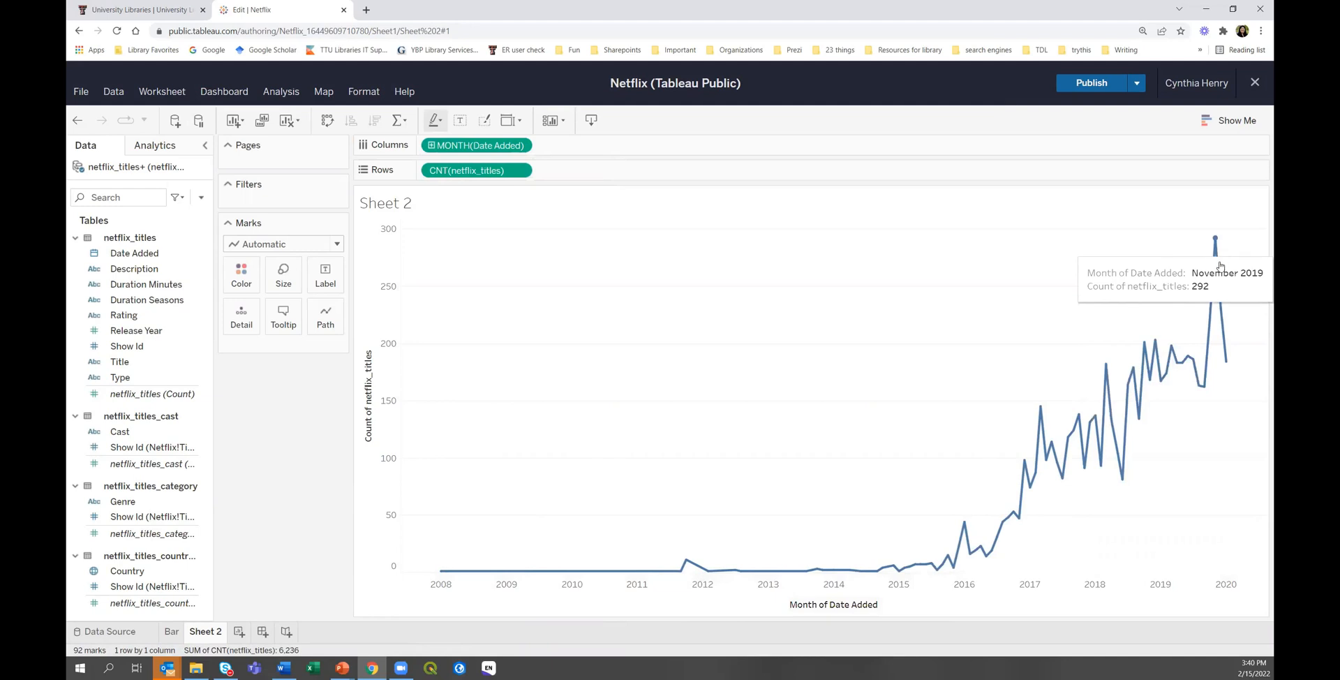
pyautogui.moveTo(1226, 329)
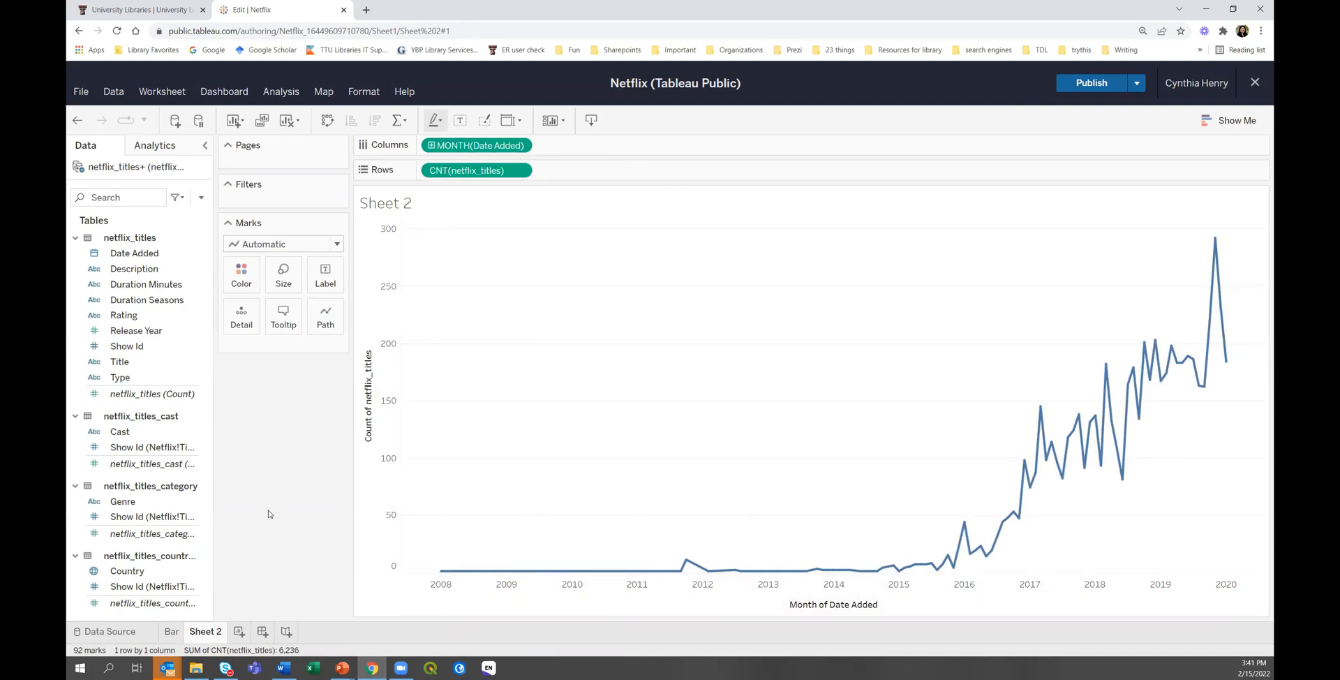
pyautogui.moveTo(995, 531)
# Rename Sheet 2 to 'Line' and add a new blank Sheet 3.
pyautogui.rightClick(217, 633)
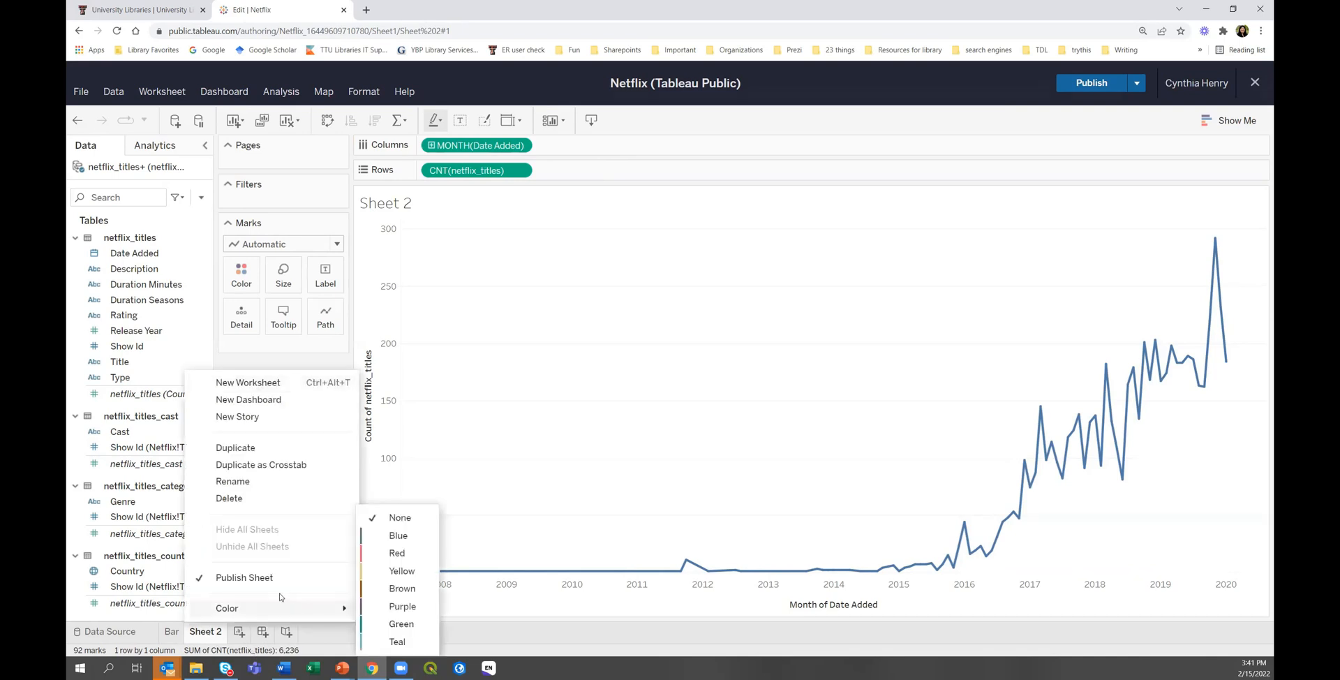
pyautogui.click(247, 489)
pyautogui.write('Line')
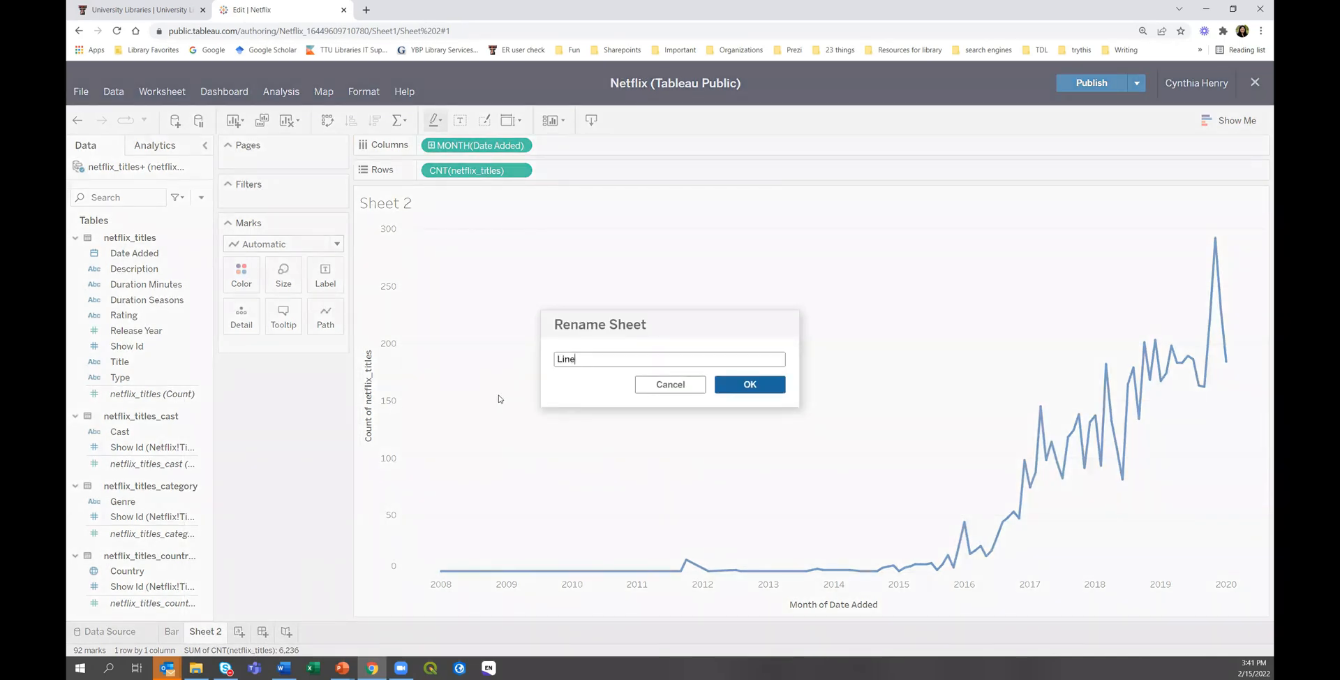
pyautogui.click(736, 383)
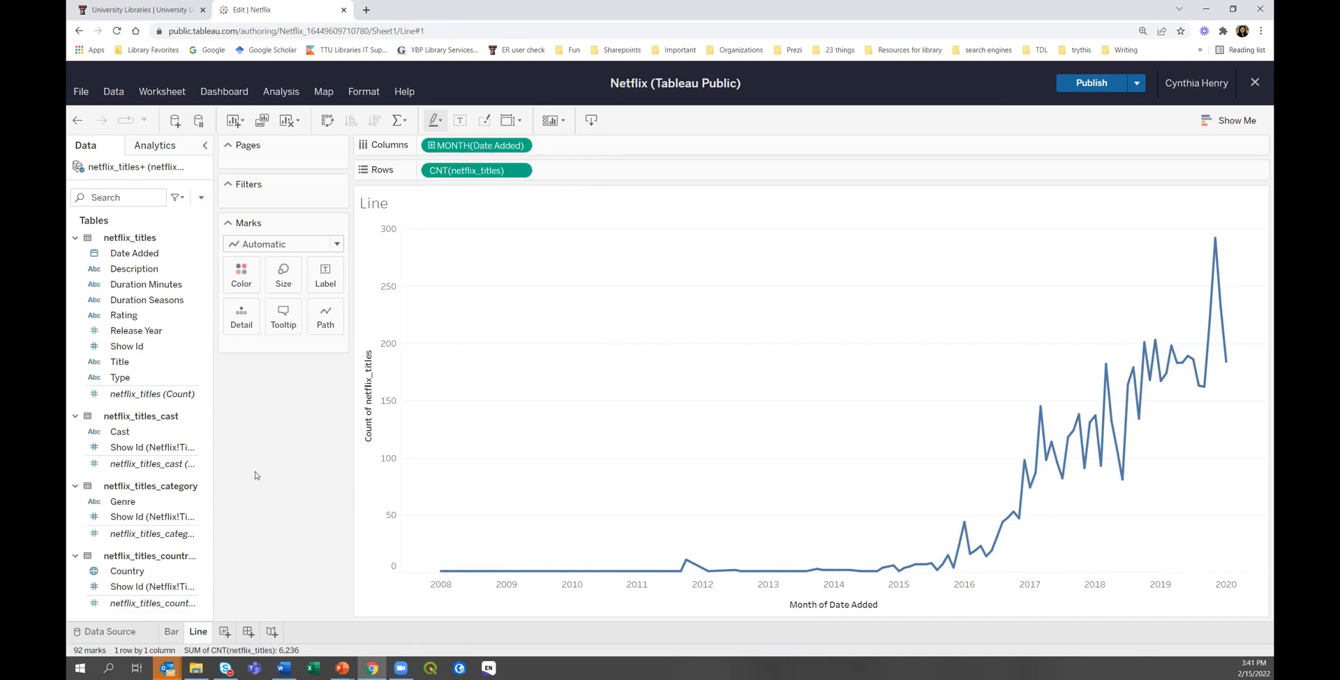
pyautogui.click(225, 631)
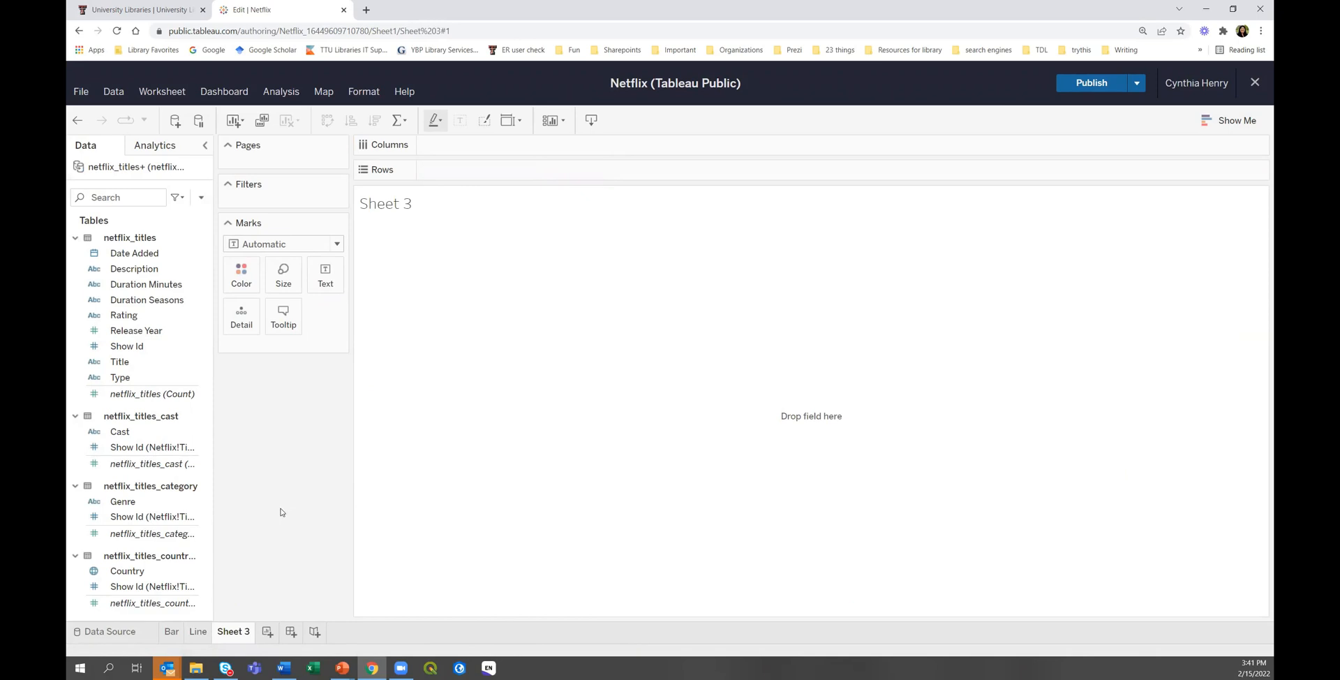
# Add Country to Sheet 3 and switch it to a filled world map via Show Me.
pyautogui.click(125, 570)
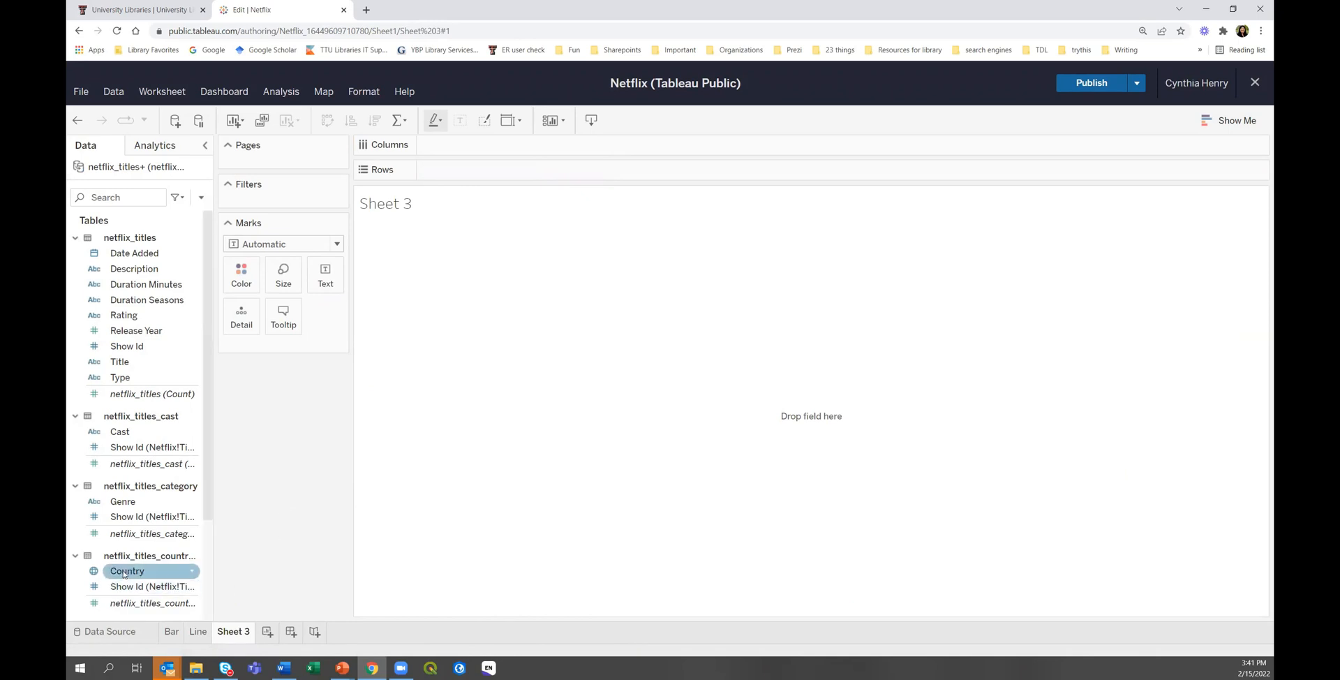
pyautogui.doubleClick(124, 571)
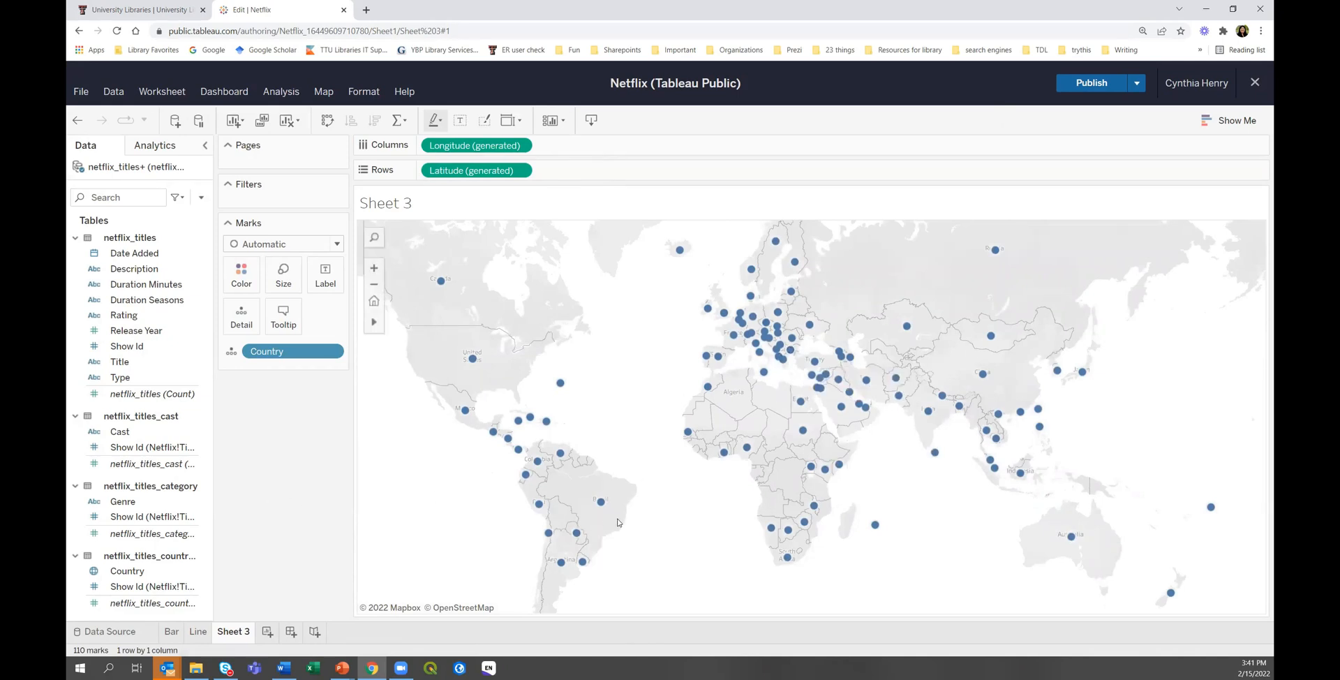
pyautogui.click(1223, 121)
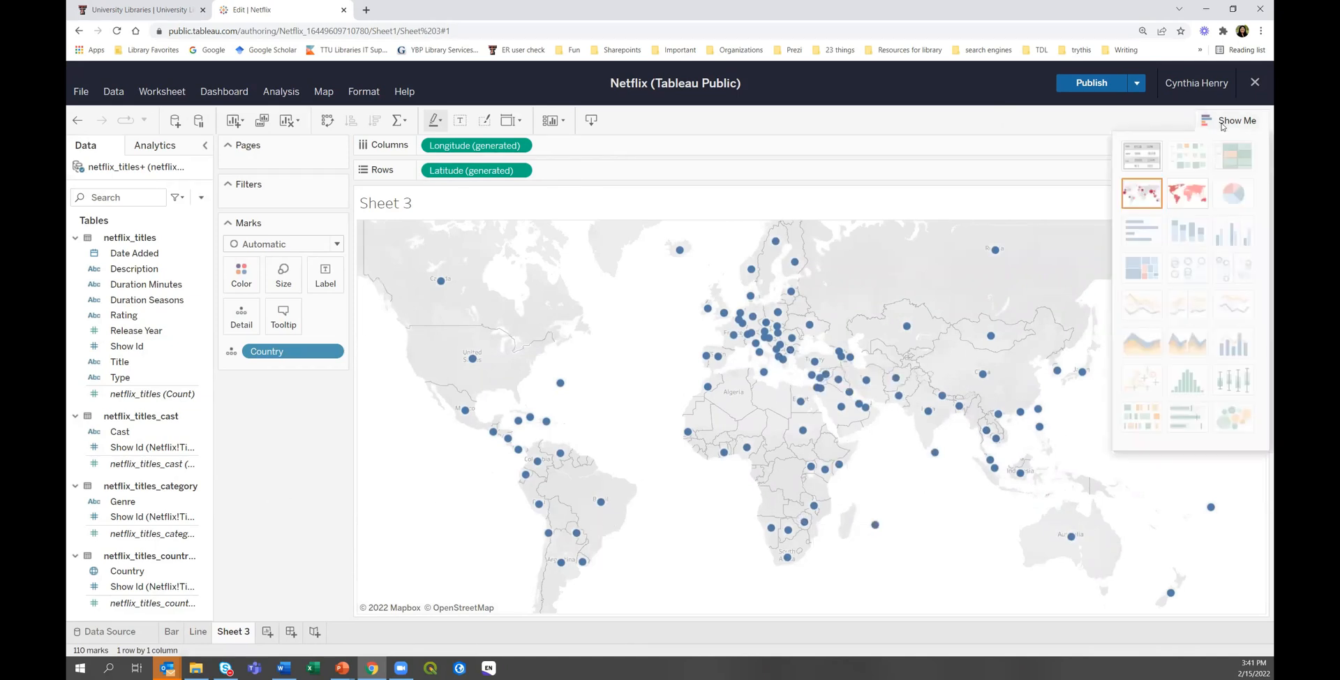
pyautogui.click(1190, 202)
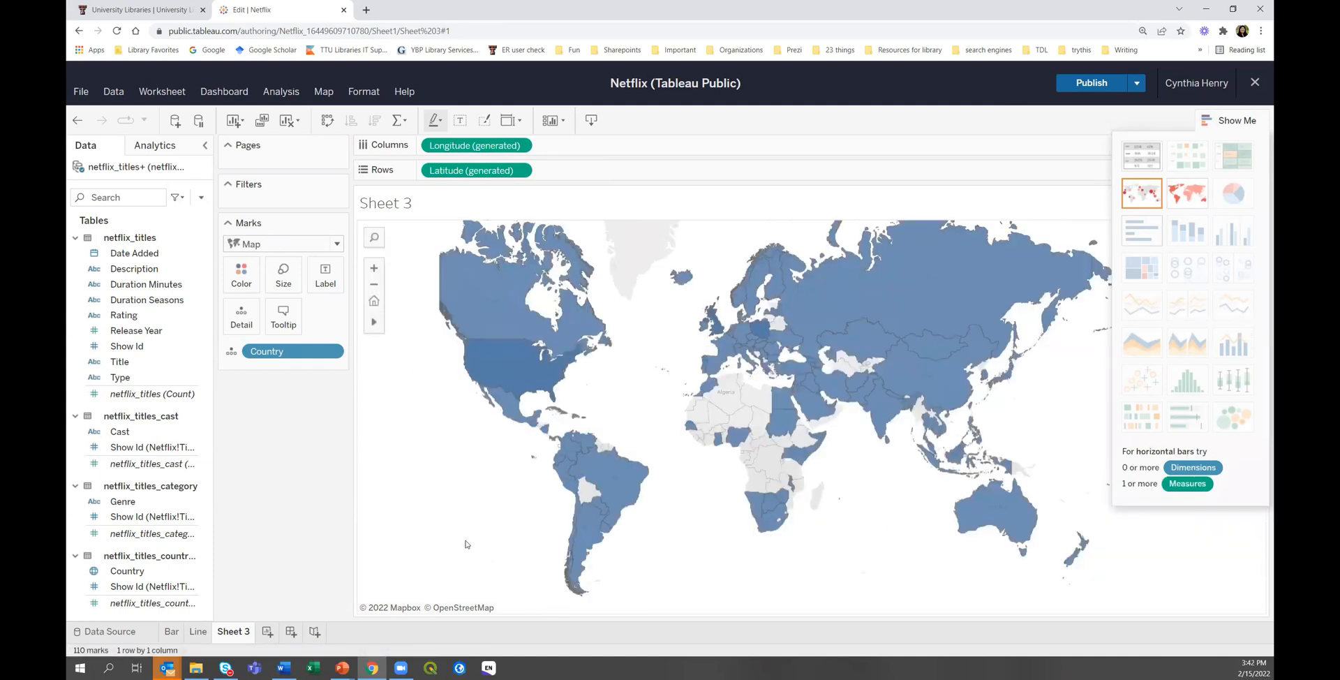
pyautogui.click(1242, 124)
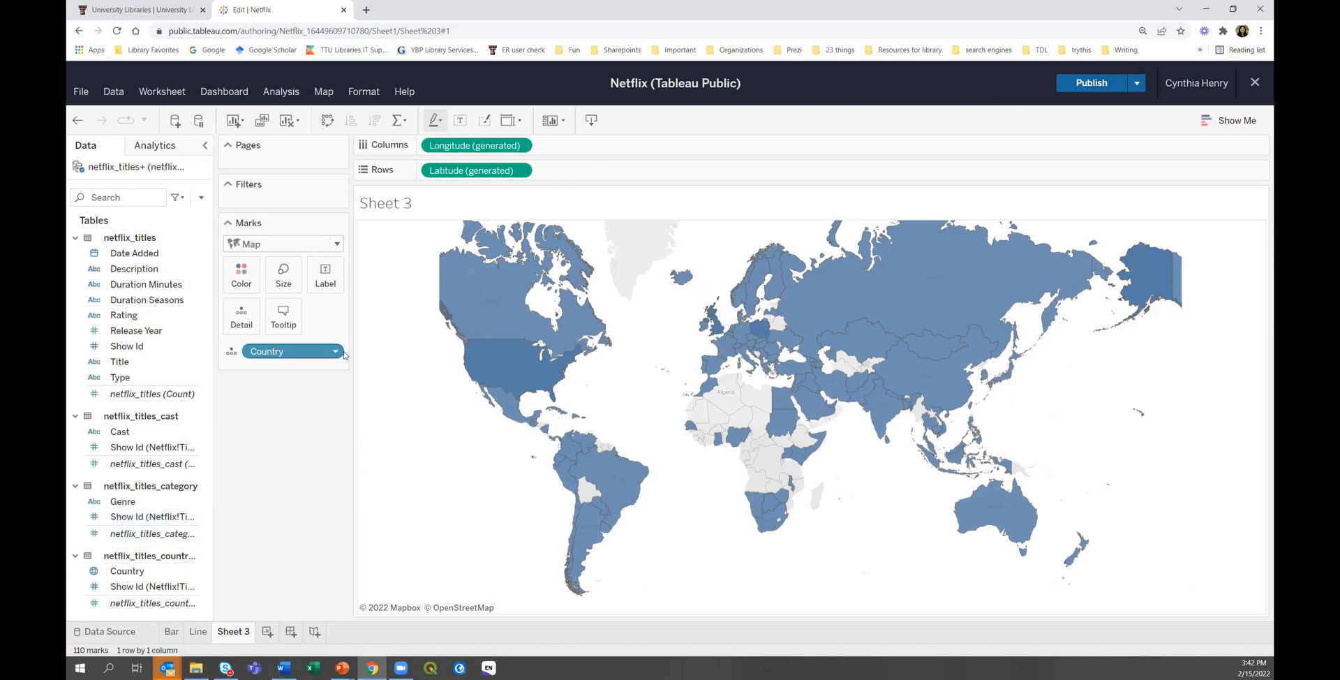
pyautogui.click(136, 395)
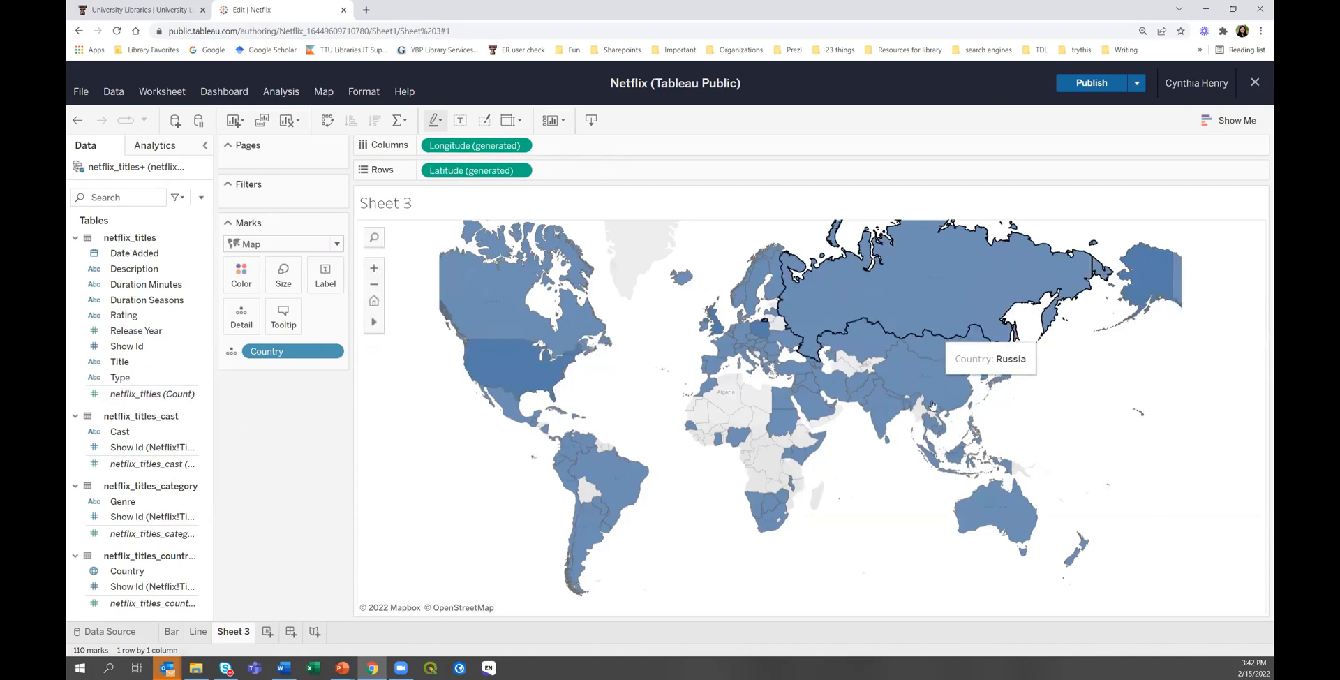
# Colour the map's countries by Count of netflix_titles, ranging 1 to 2,608.
pyautogui.moveTo(147, 393); pyautogui.dragTo(246, 282)
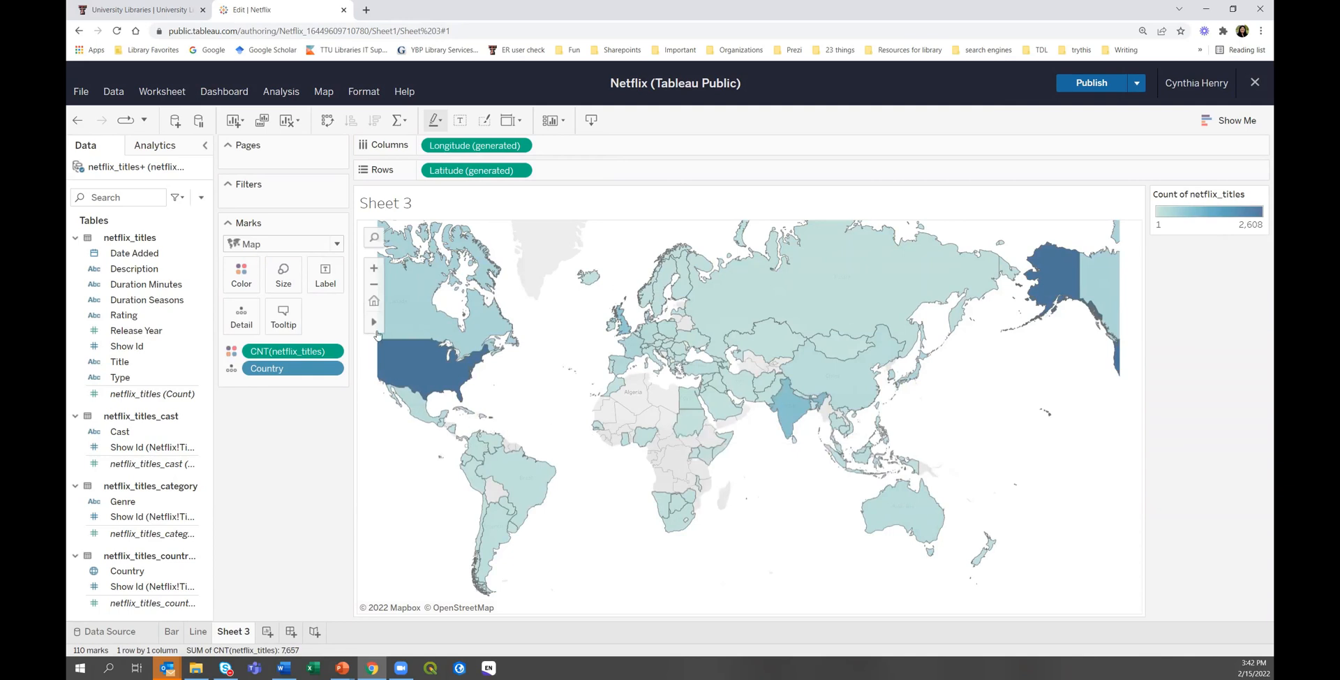
pyautogui.moveTo(375, 326)
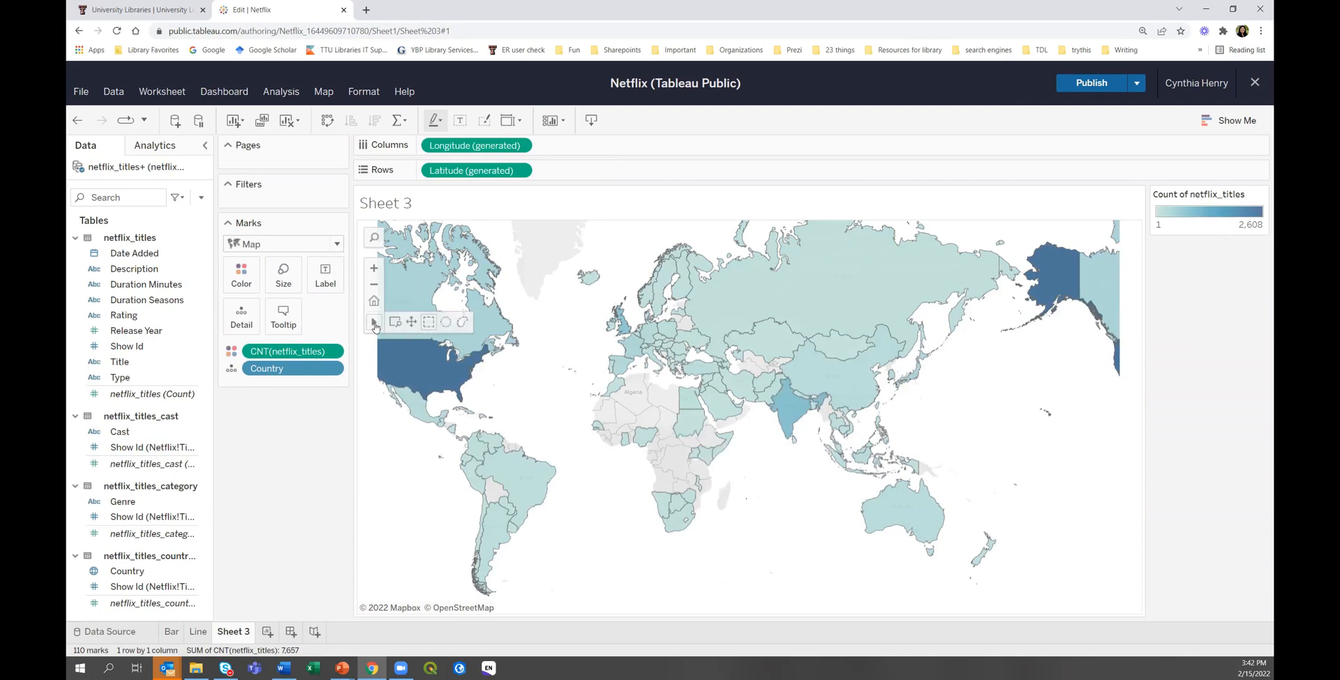
pyautogui.click(411, 324)
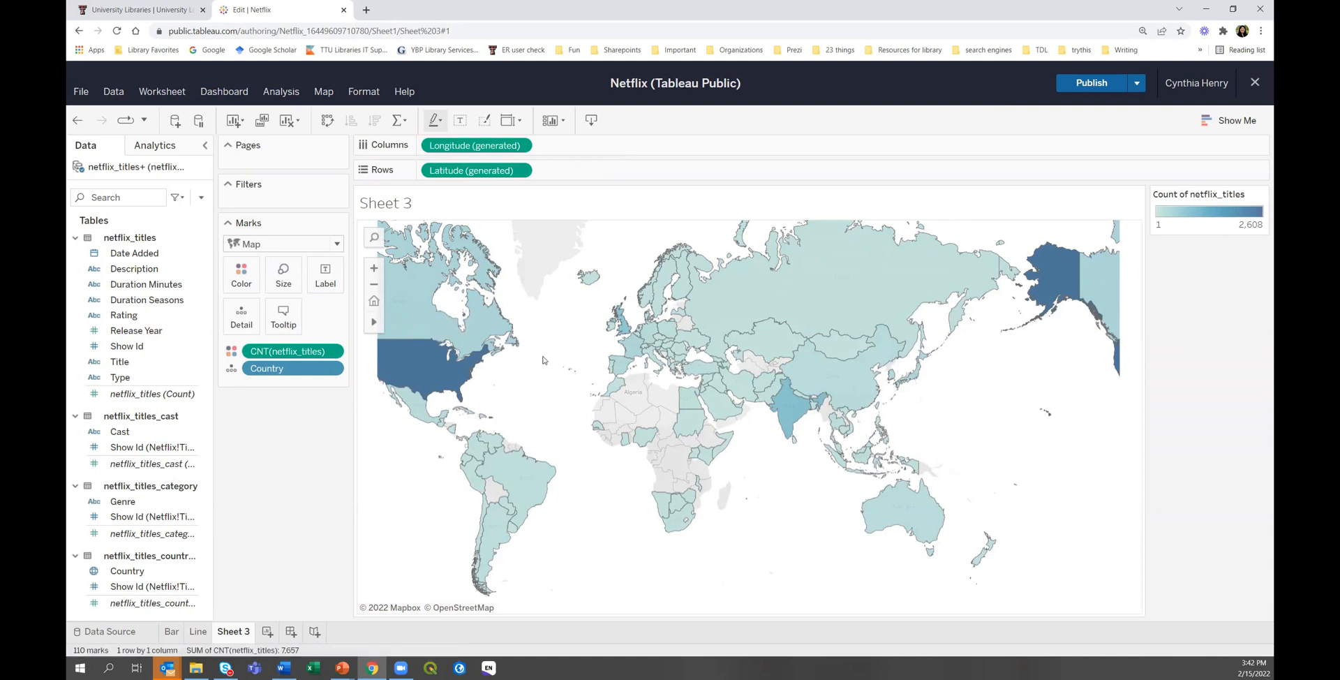
# Pan and zoom the shaded map to bring Alaska and the United States into view.
pyautogui.moveTo(543, 354); pyautogui.dragTo(639, 362)
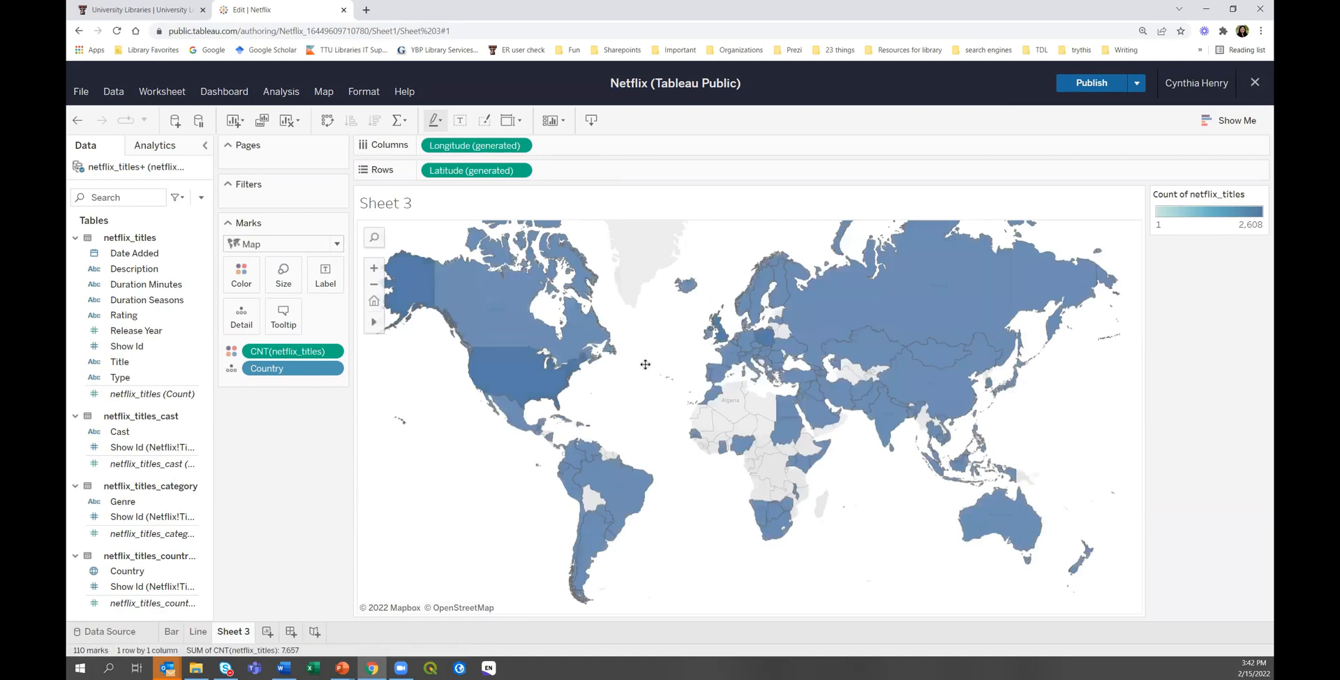
pyautogui.moveTo(631, 363); pyautogui.dragTo(651, 363)
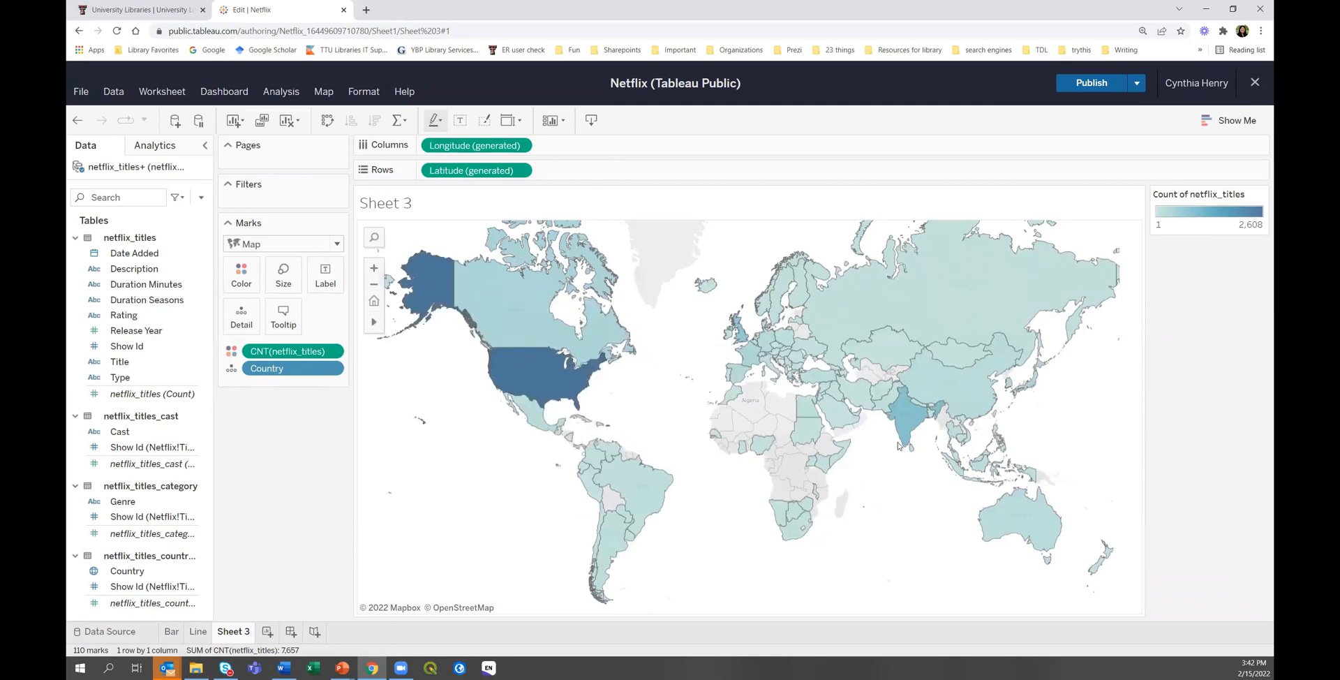
pyautogui.moveTo(901, 443)
pyautogui.moveTo(740, 335)
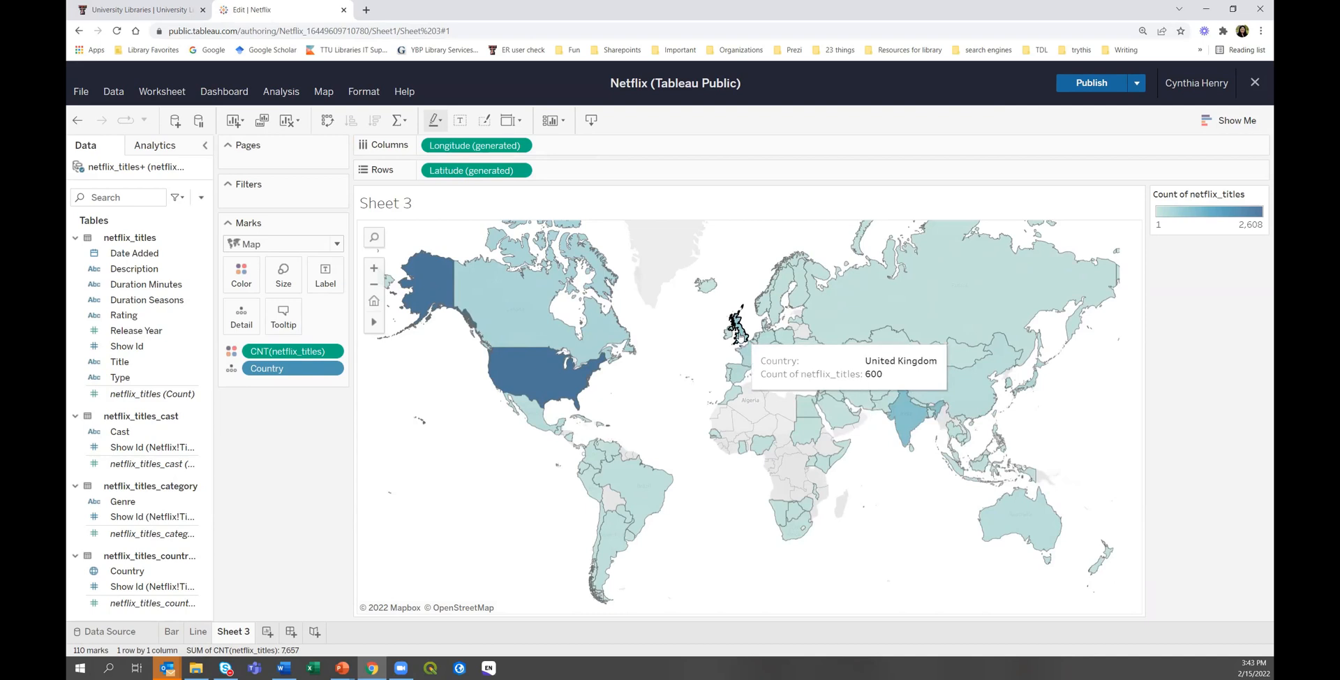
pyautogui.scroll(1, 719, 382)
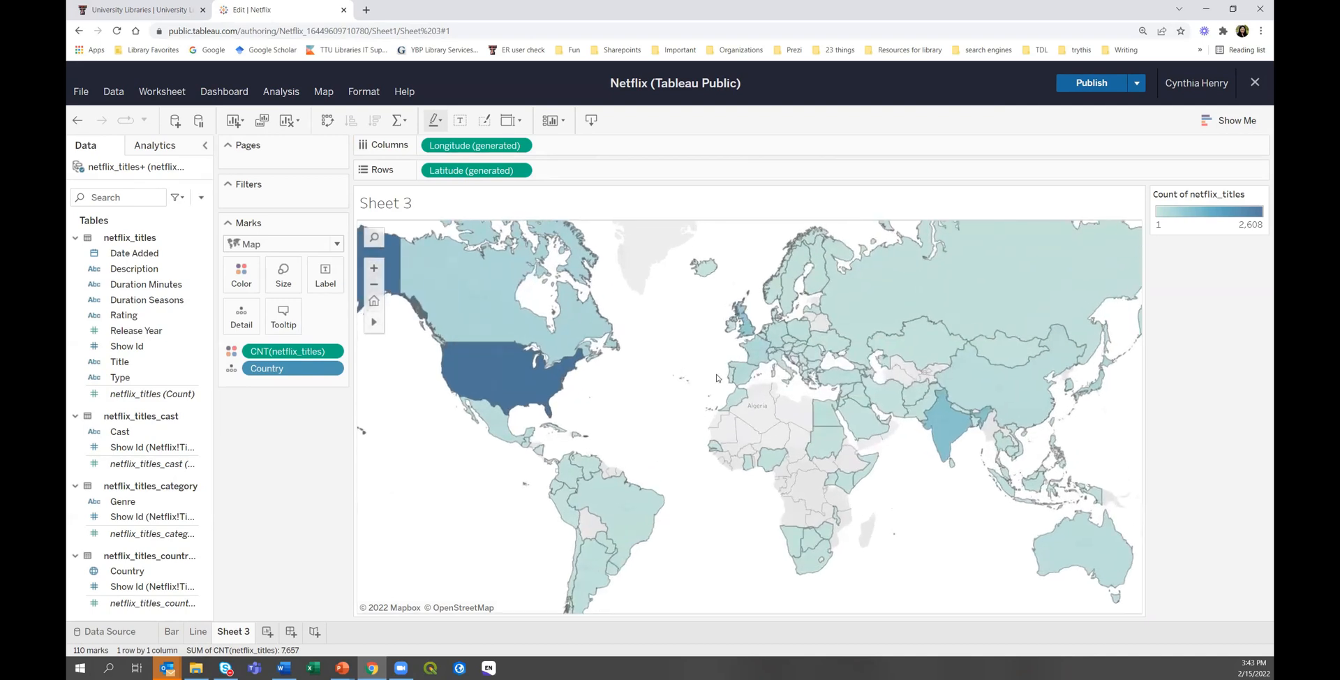
pyautogui.scroll(1, 749, 522)
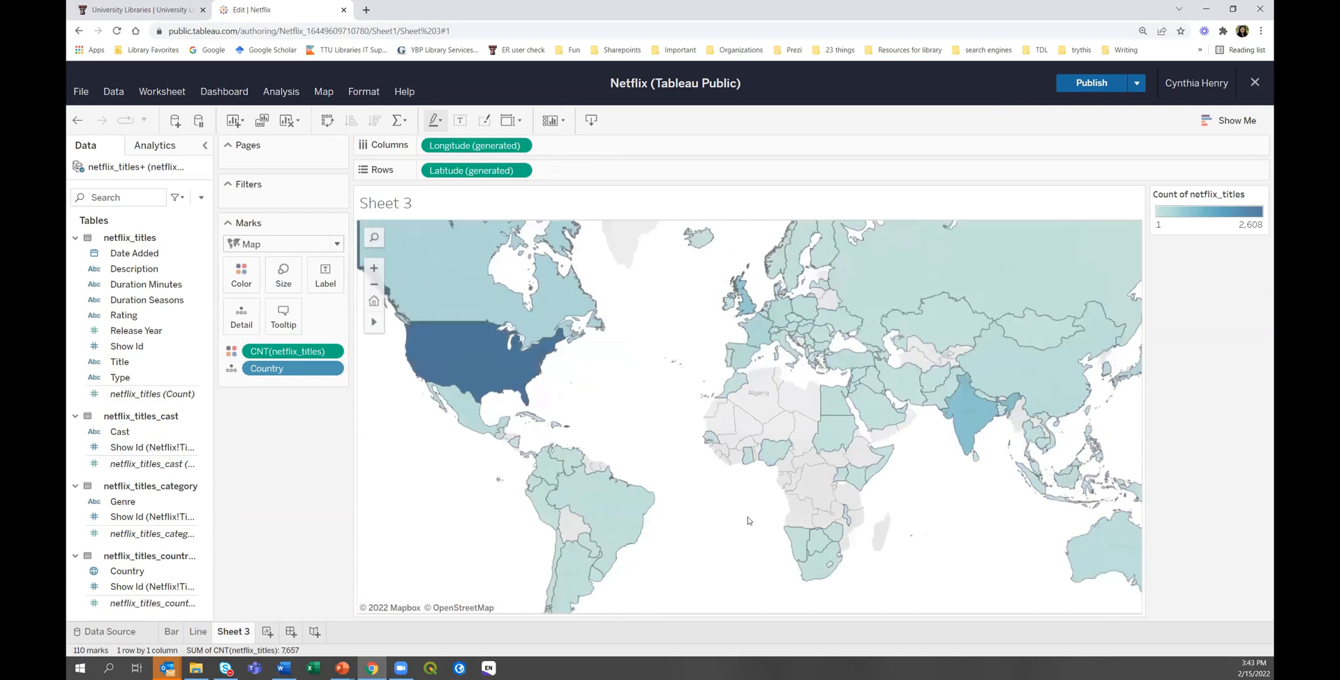
pyautogui.moveTo(983, 408)
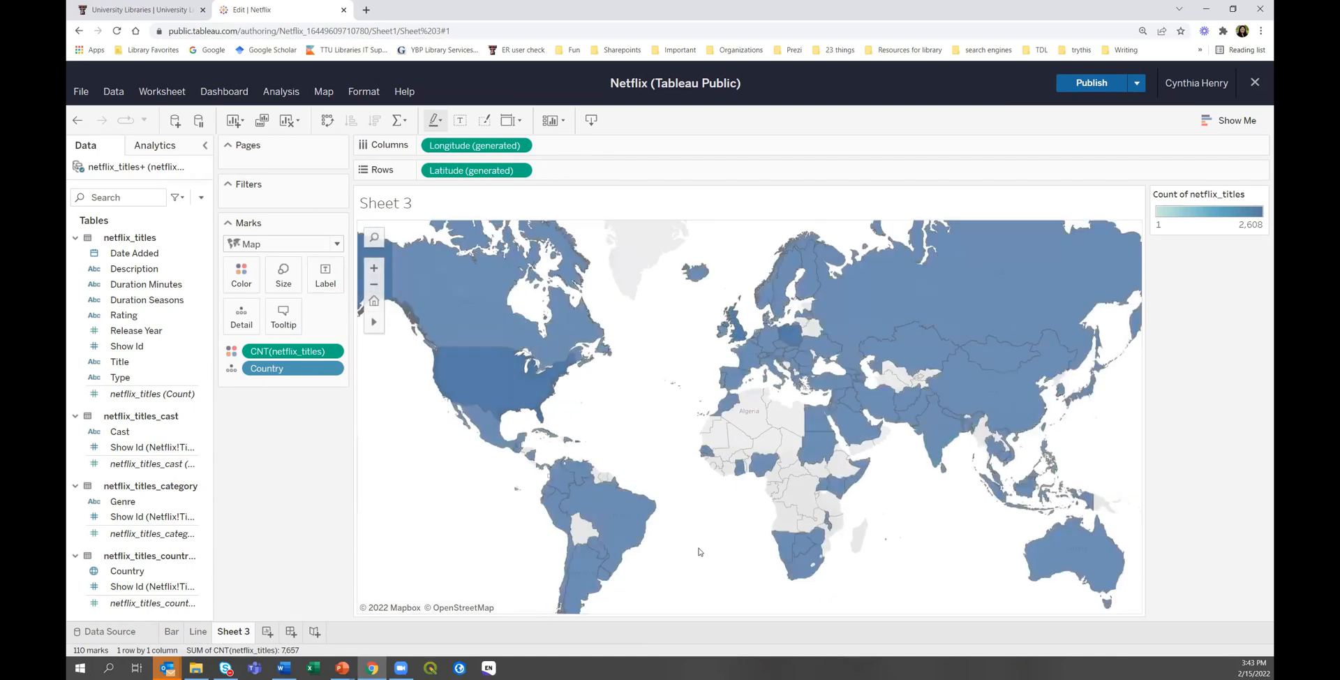
pyautogui.scroll(-2, 700, 552)
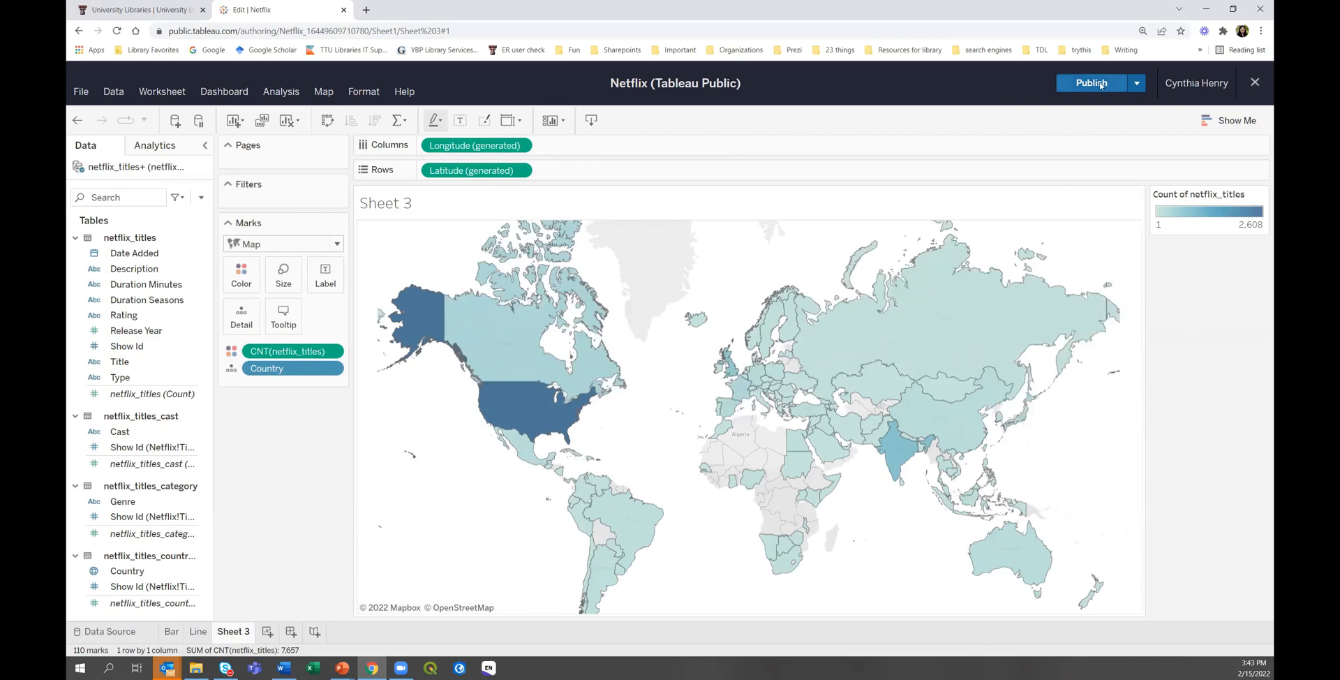
# Open the publishing options and close them without publishing.
pyautogui.click(1136, 83)
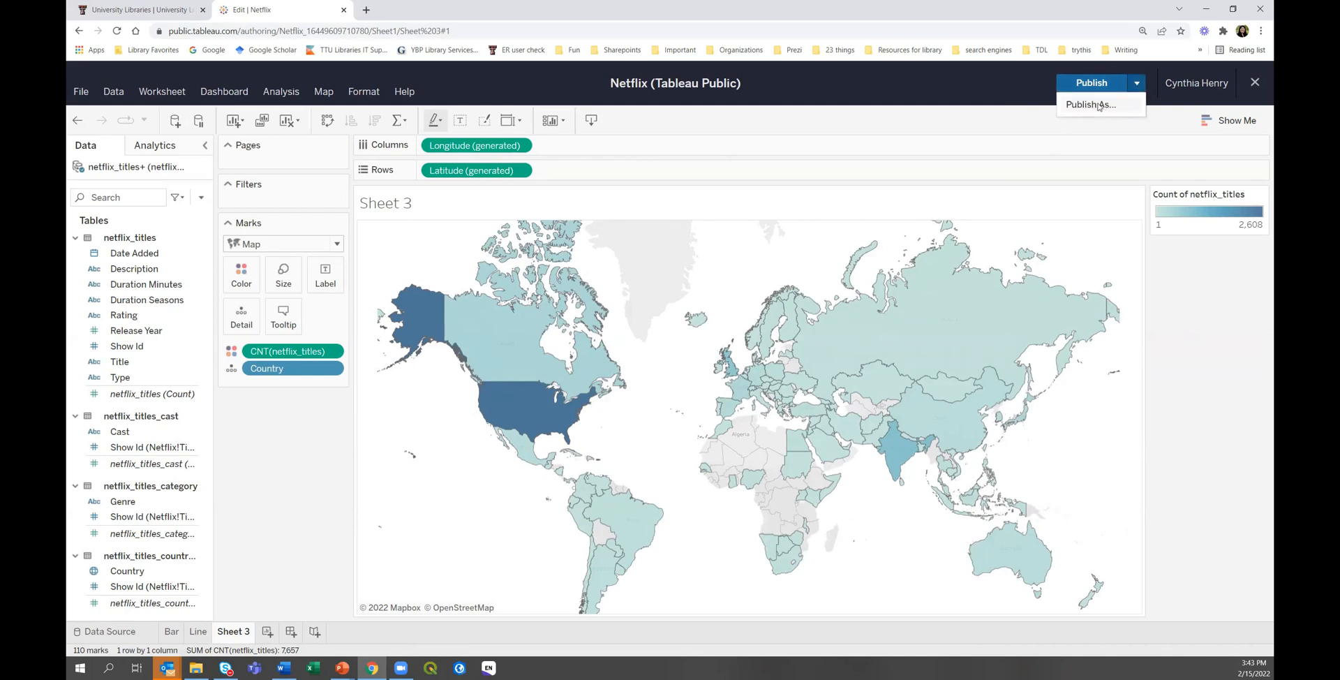
pyautogui.click(1002, 75)
pyautogui.click(1082, 84)
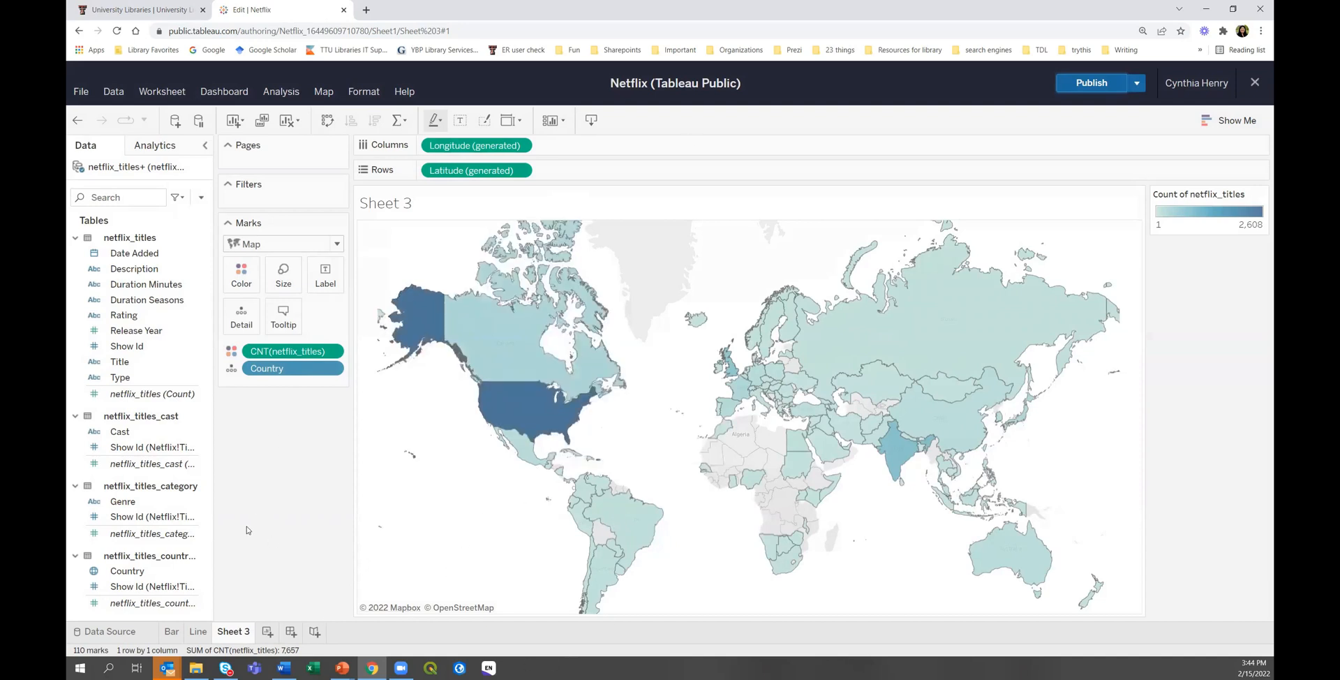
# Rename the Sheet 3 worksheet to 'Map'.
pyautogui.rightClick(235, 632)
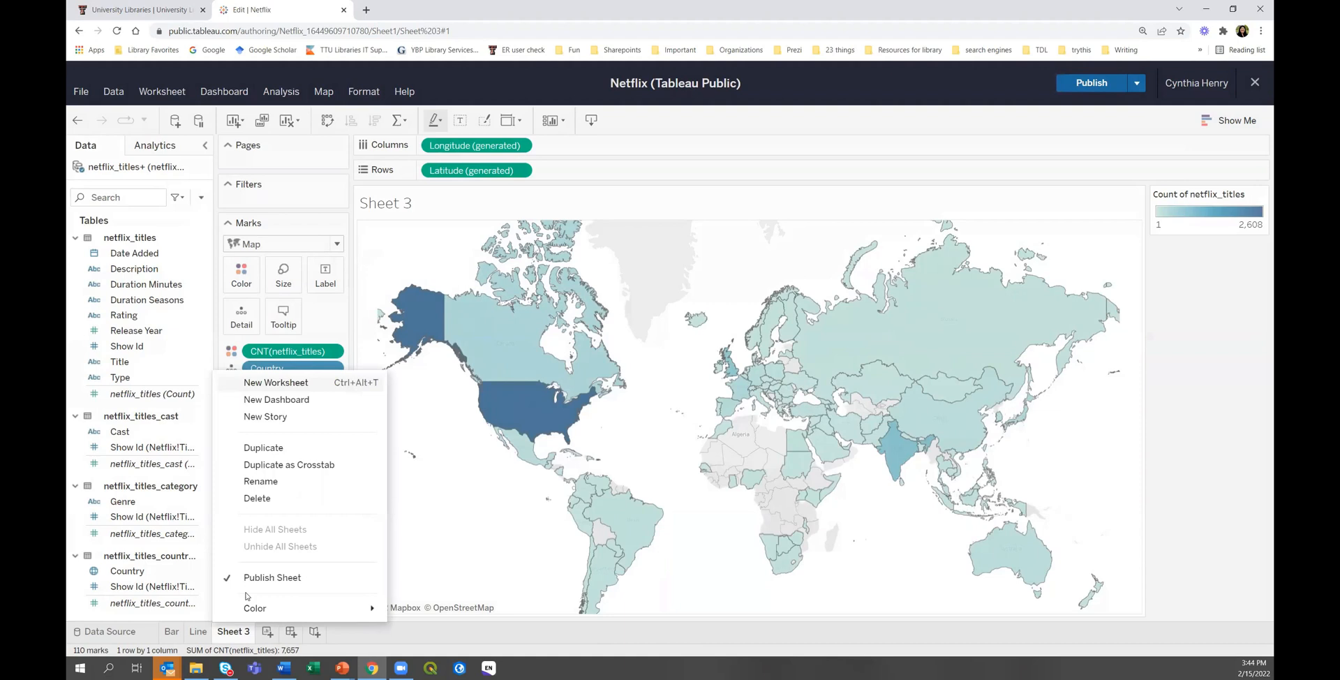
pyautogui.click(269, 481)
pyautogui.write('map')
pyautogui.press('BackSpace')
pyautogui.press('BackSpace')
pyautogui.press('BackSpace')
pyautogui.write('Map')
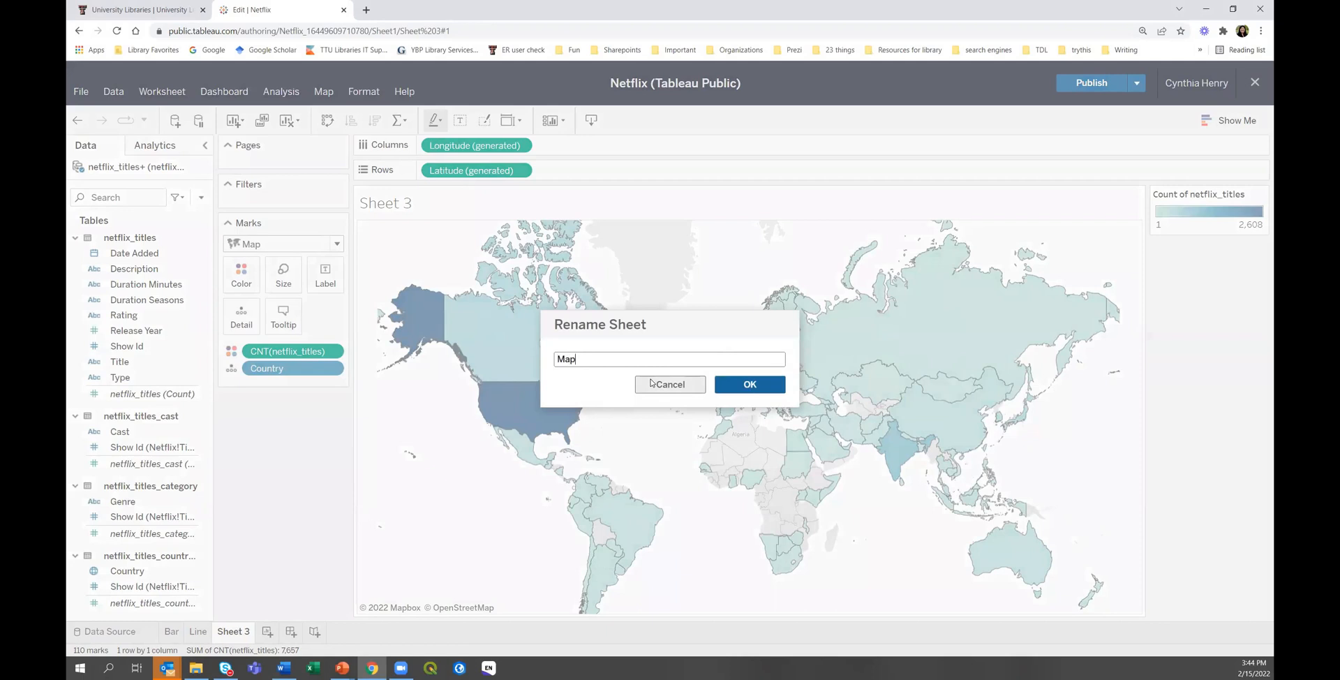
pyautogui.click(744, 384)
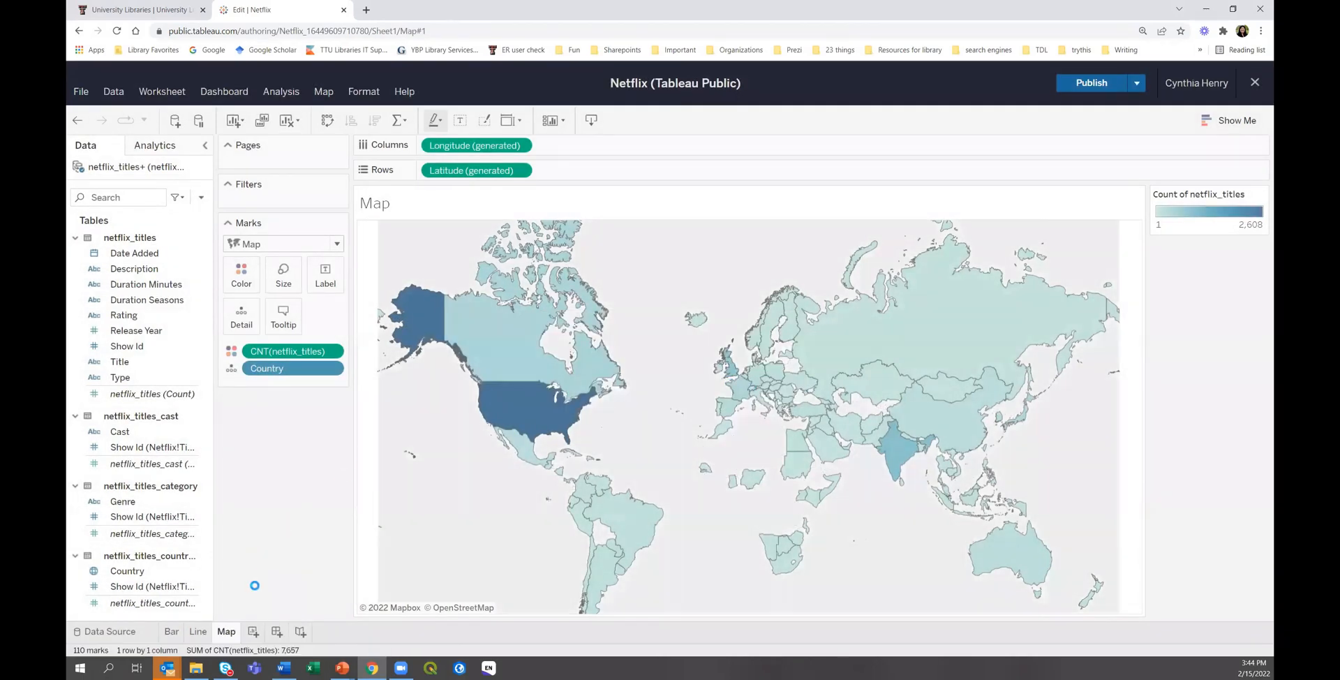
# Create a new dashboard with the Map sheet placed above the Line chart.
pyautogui.click(276, 632)
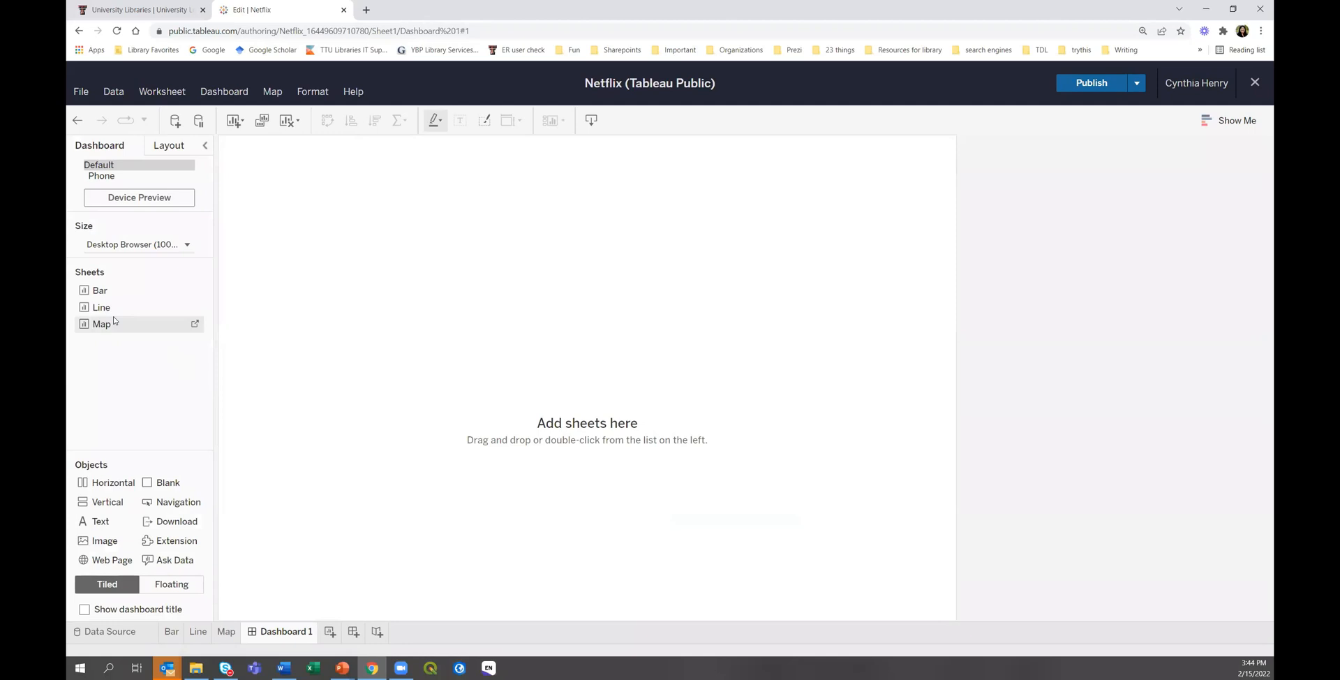
pyautogui.moveTo(132, 328); pyautogui.dragTo(395, 461)
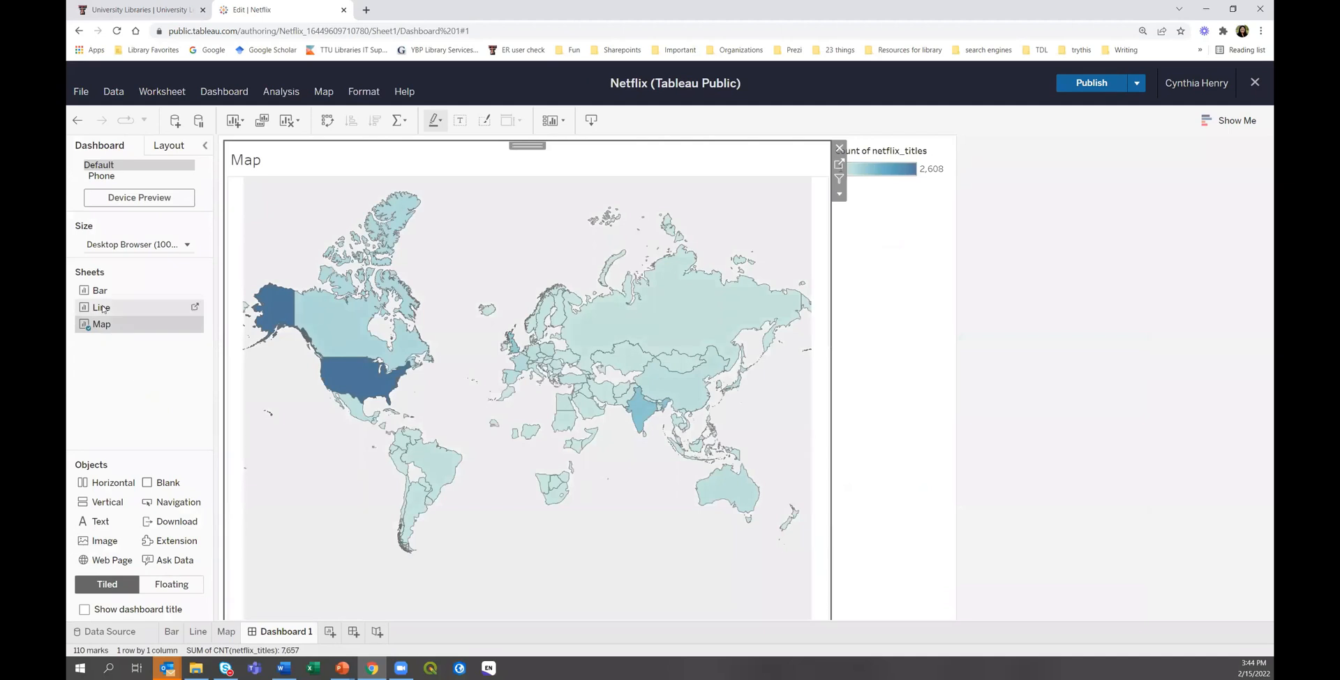
pyautogui.moveTo(340, 489); pyautogui.dragTo(534, 521)
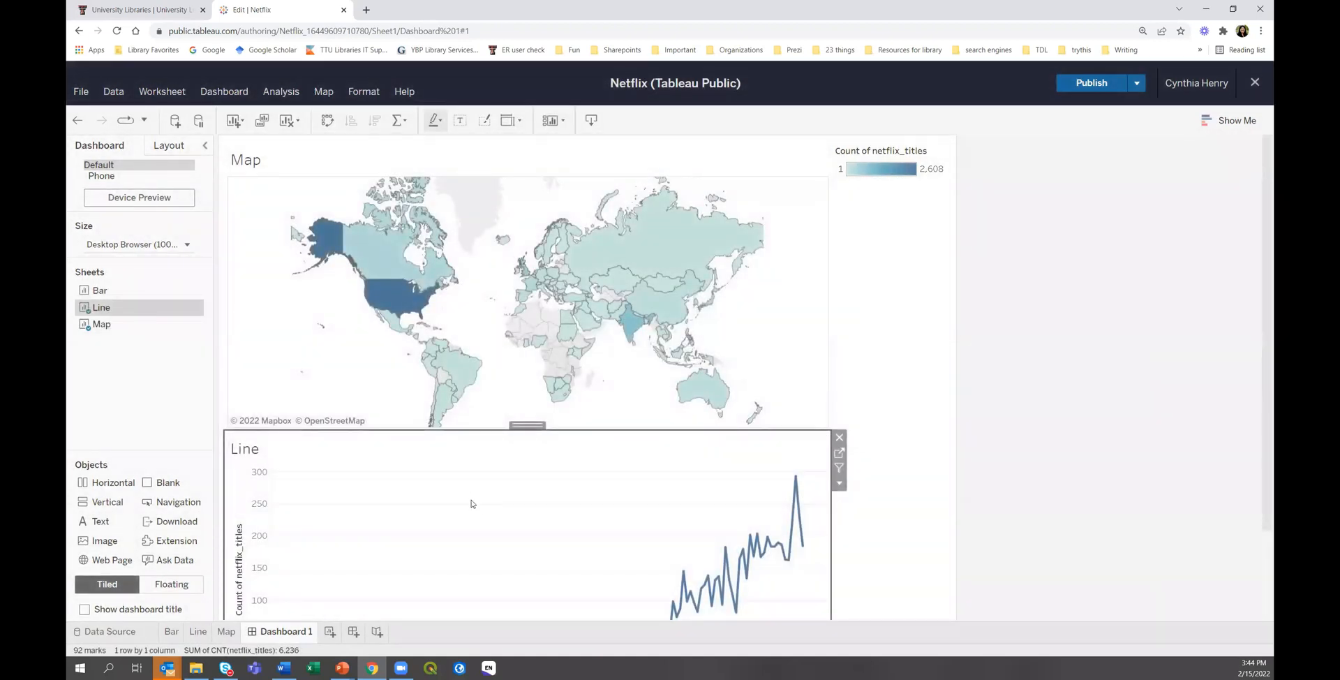
# Set the dashboard size to Automatic.
pyautogui.click(123, 243)
pyautogui.click(126, 278)
pyautogui.click(139, 314)
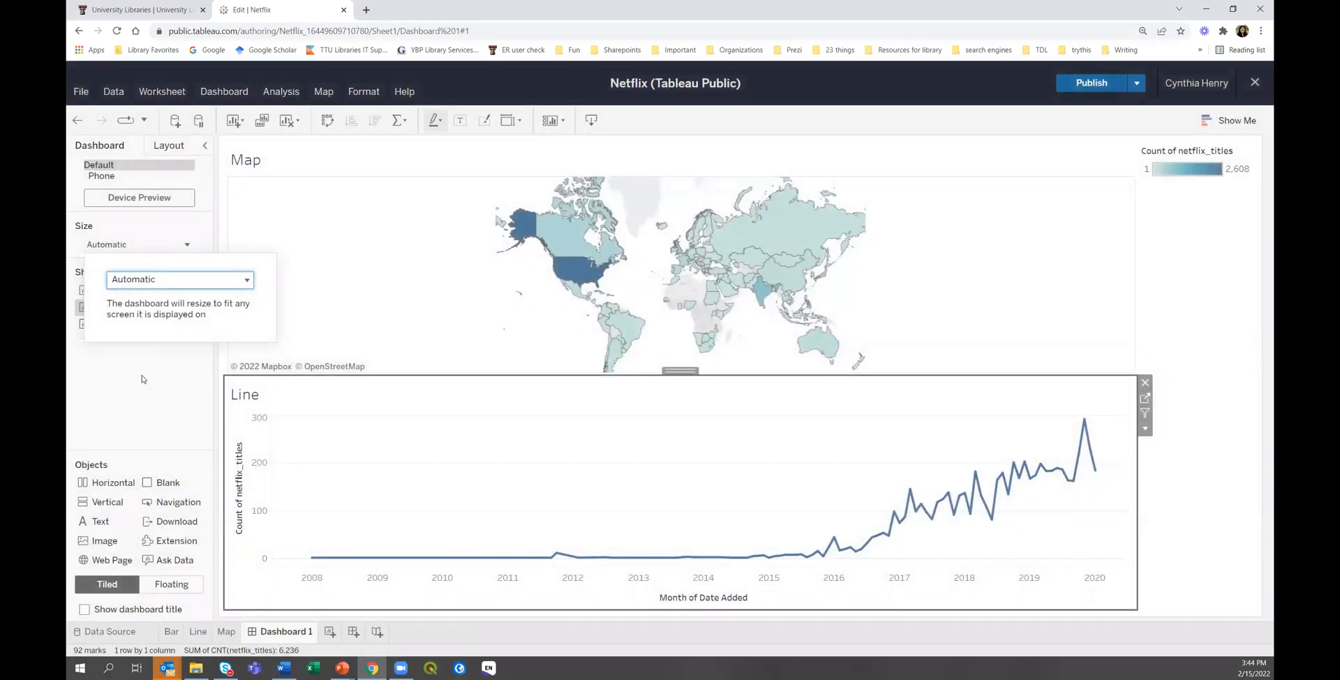
pyautogui.click(159, 379)
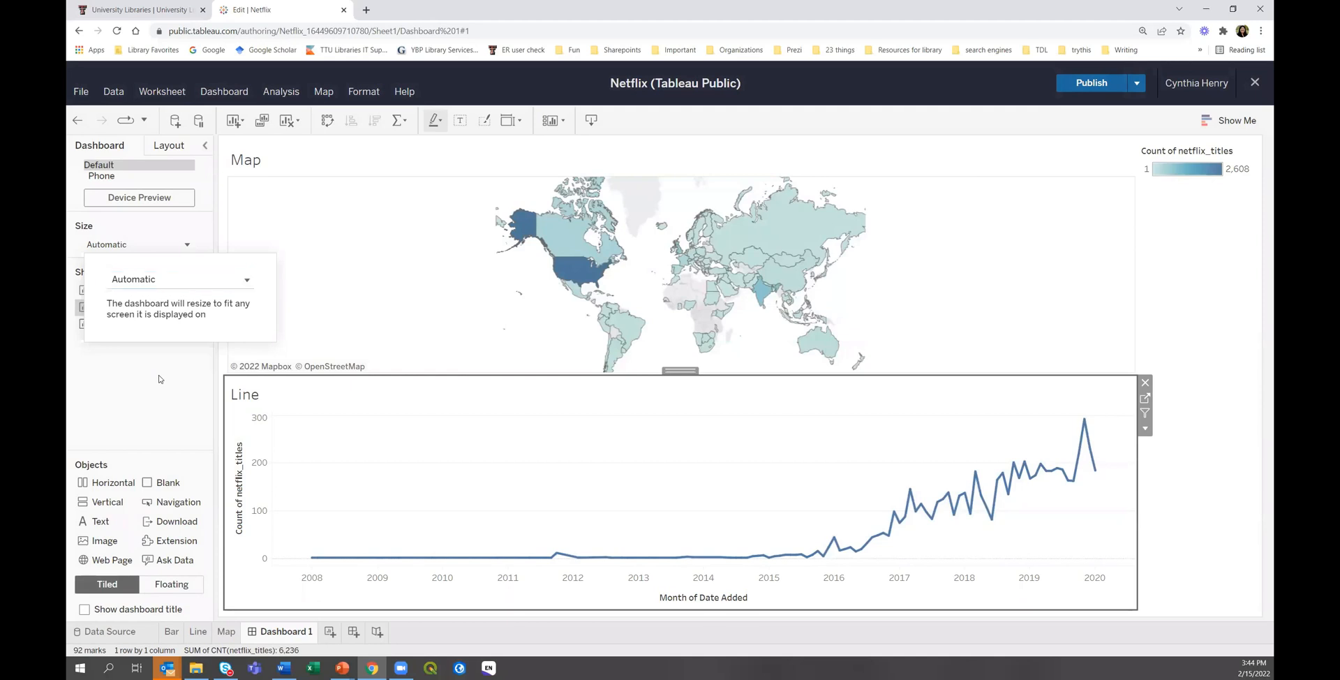
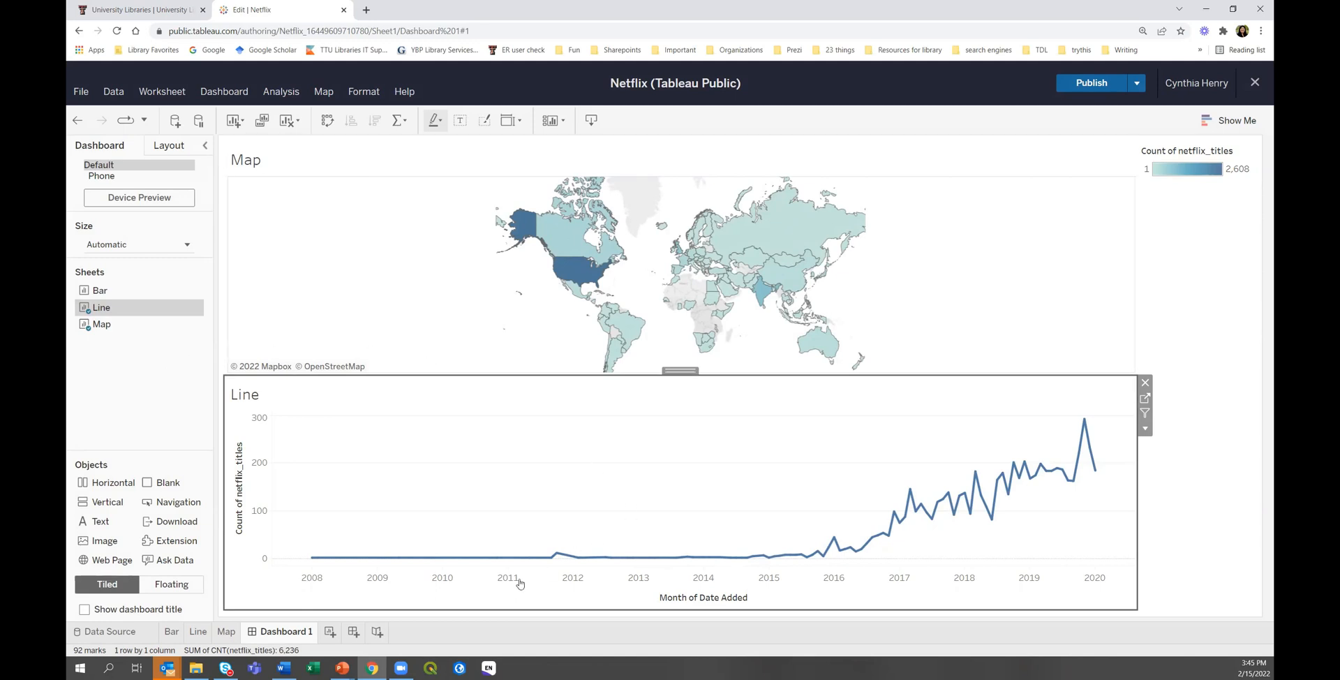
# Rename the Dashboard 1 tab to 'Netflix Dashboard' and publish the workbook to Tableau Public.
pyautogui.rightClick(289, 634)
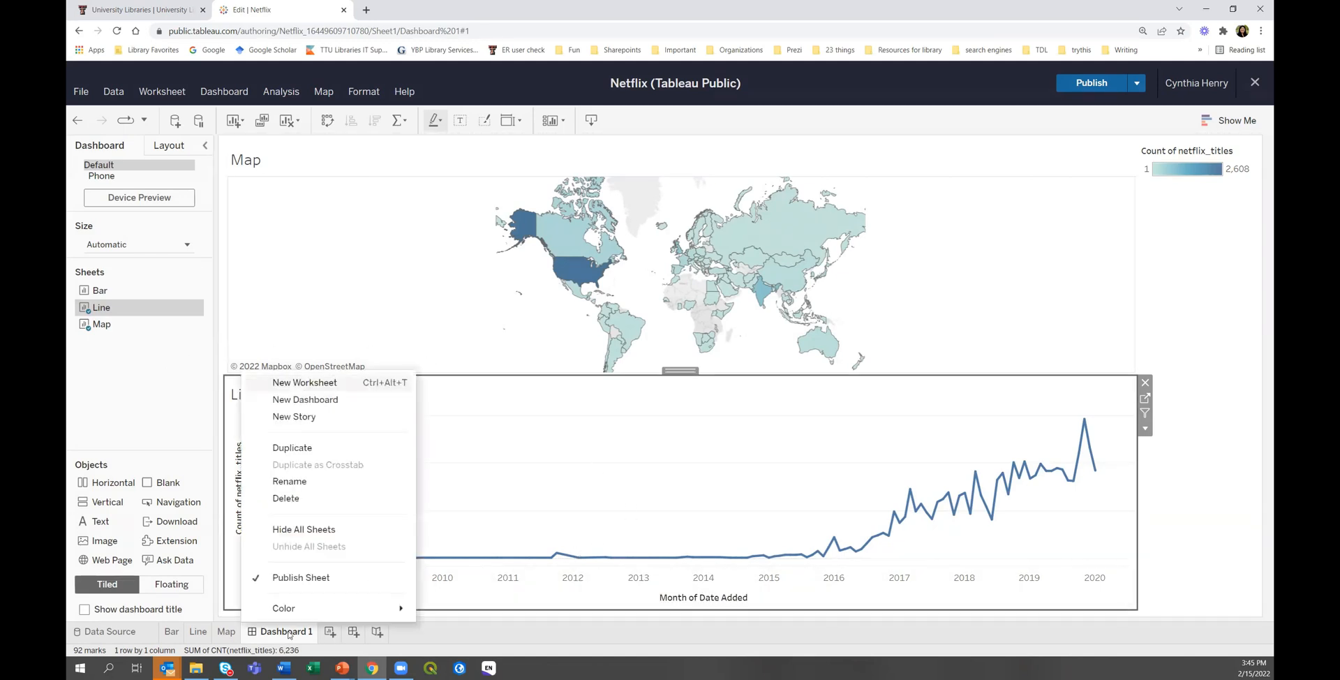
pyautogui.click(492, 482)
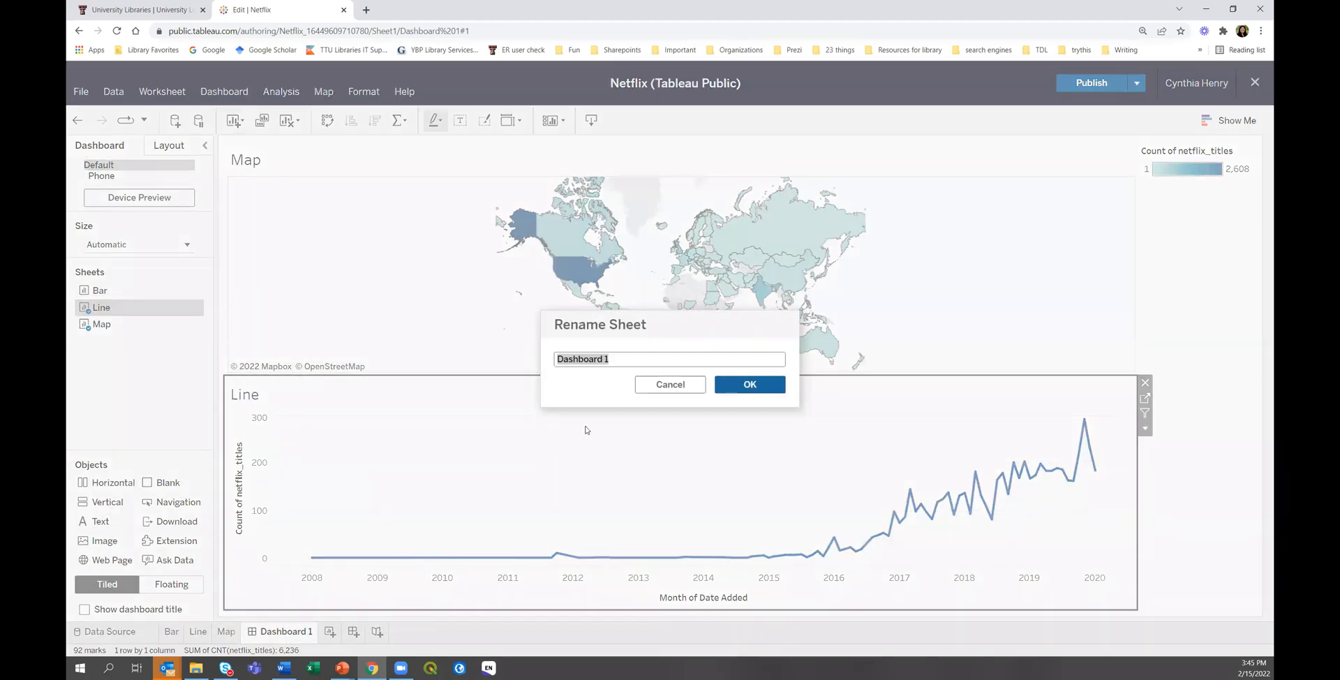
pyautogui.write('Netflix Dashboard')
pyautogui.click(741, 388)
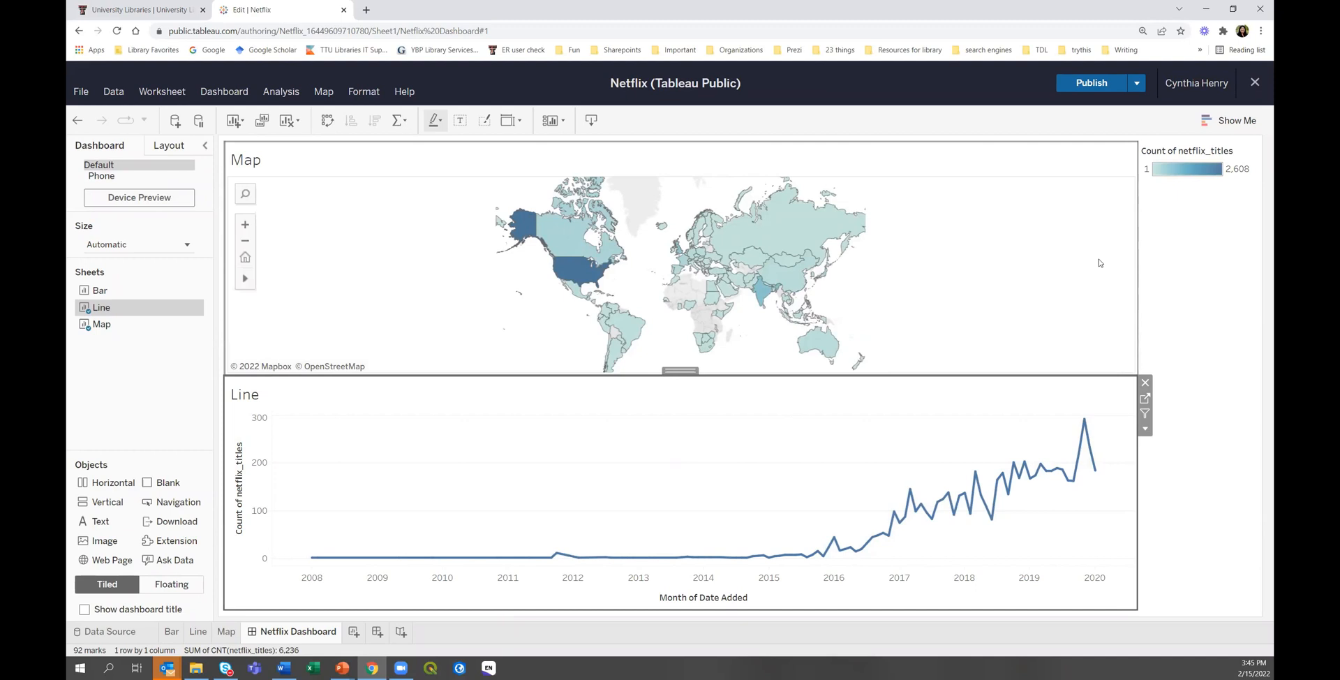
pyautogui.click(1092, 83)
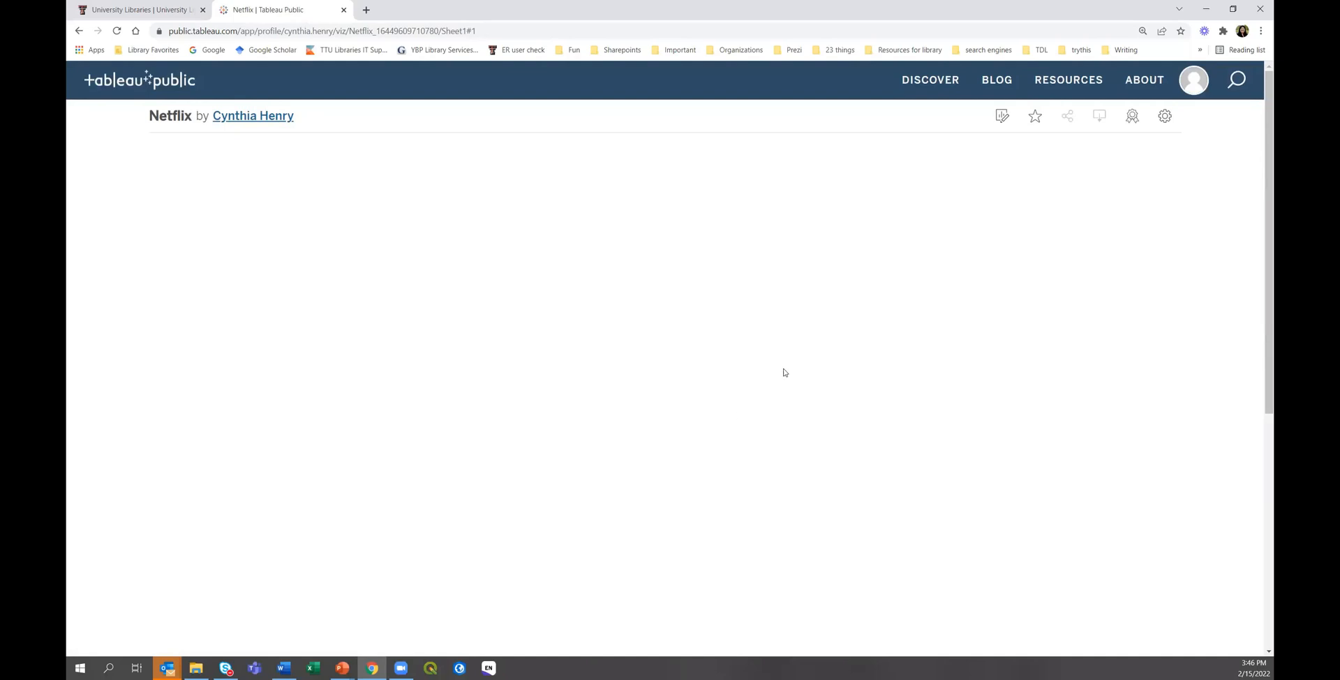
# Reload the blank published Netflix viz page in the browser and bring up the account menu.
pyautogui.scroll(-5, 796, 388)
pyautogui.scroll(5, 810, 418)
pyautogui.click(117, 34)
pyautogui.scroll(-5, 904, 399)
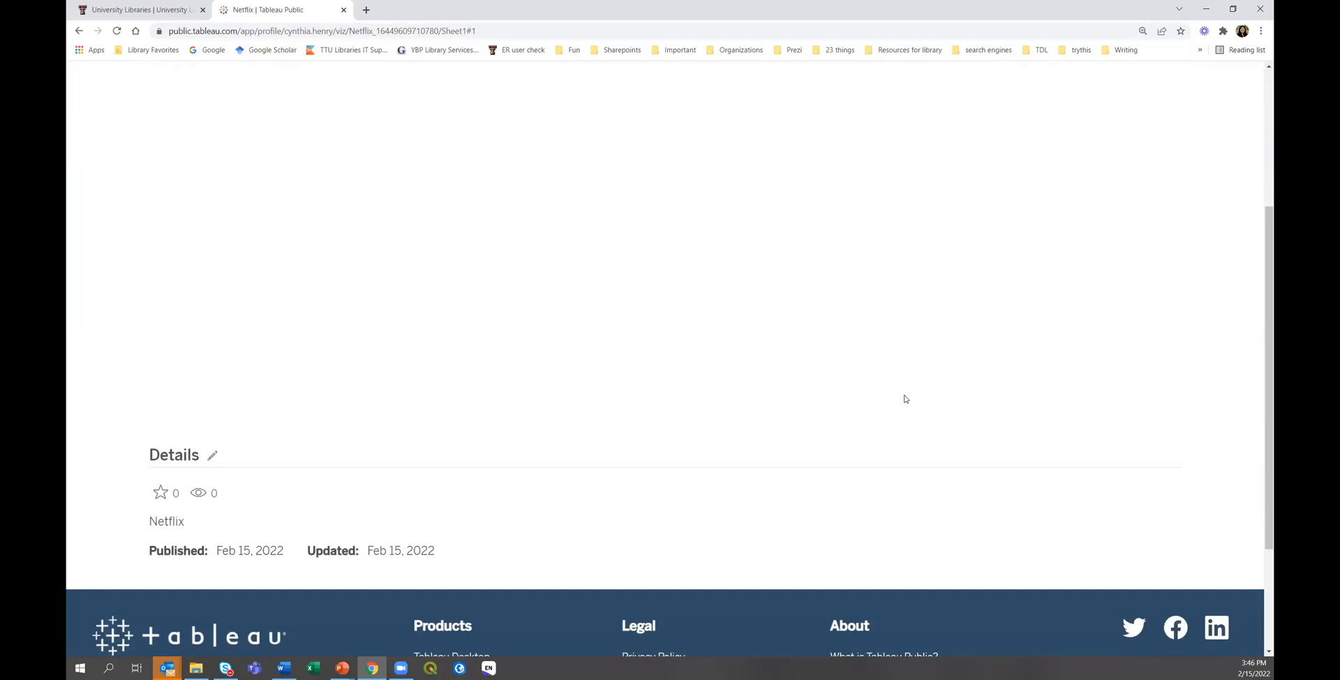
pyautogui.scroll(5, 905, 398)
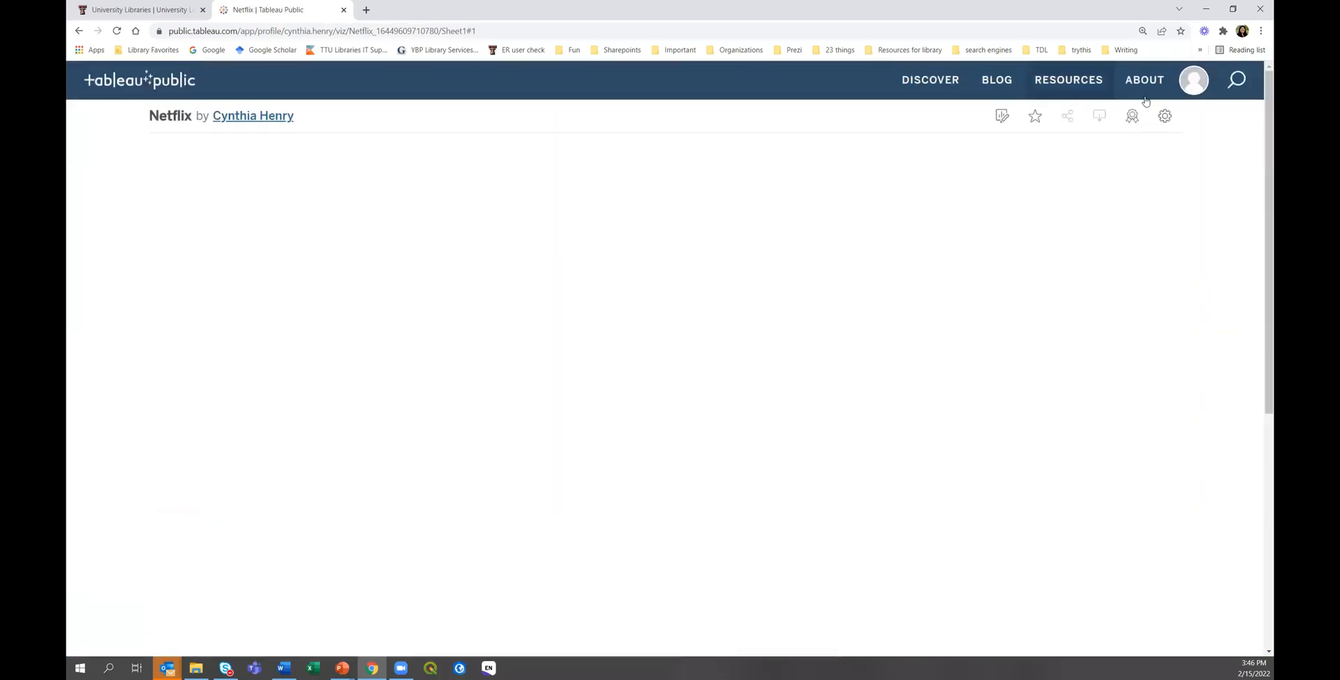
pyautogui.click(1192, 82)
# Go to My Profile and open the Netflix viz card among the published vizzes.
pyautogui.click(1160, 121)
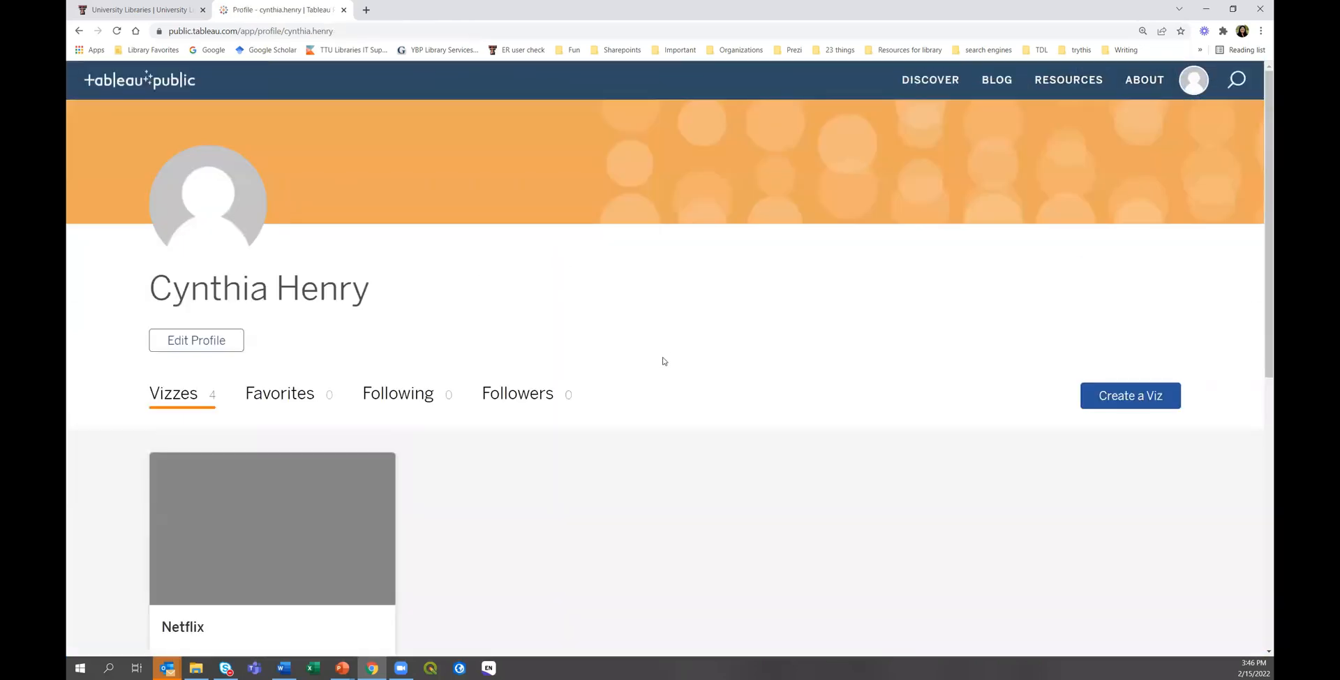
pyautogui.scroll(-2, 665, 372)
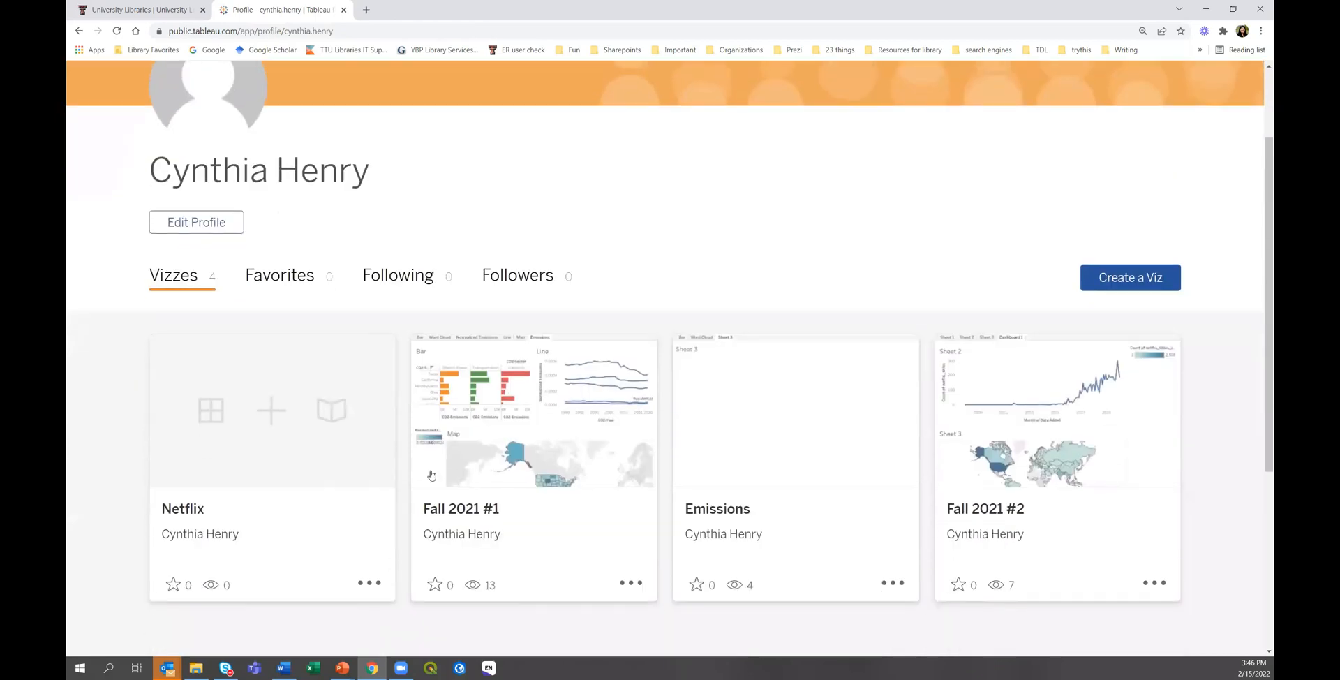
pyautogui.click(245, 446)
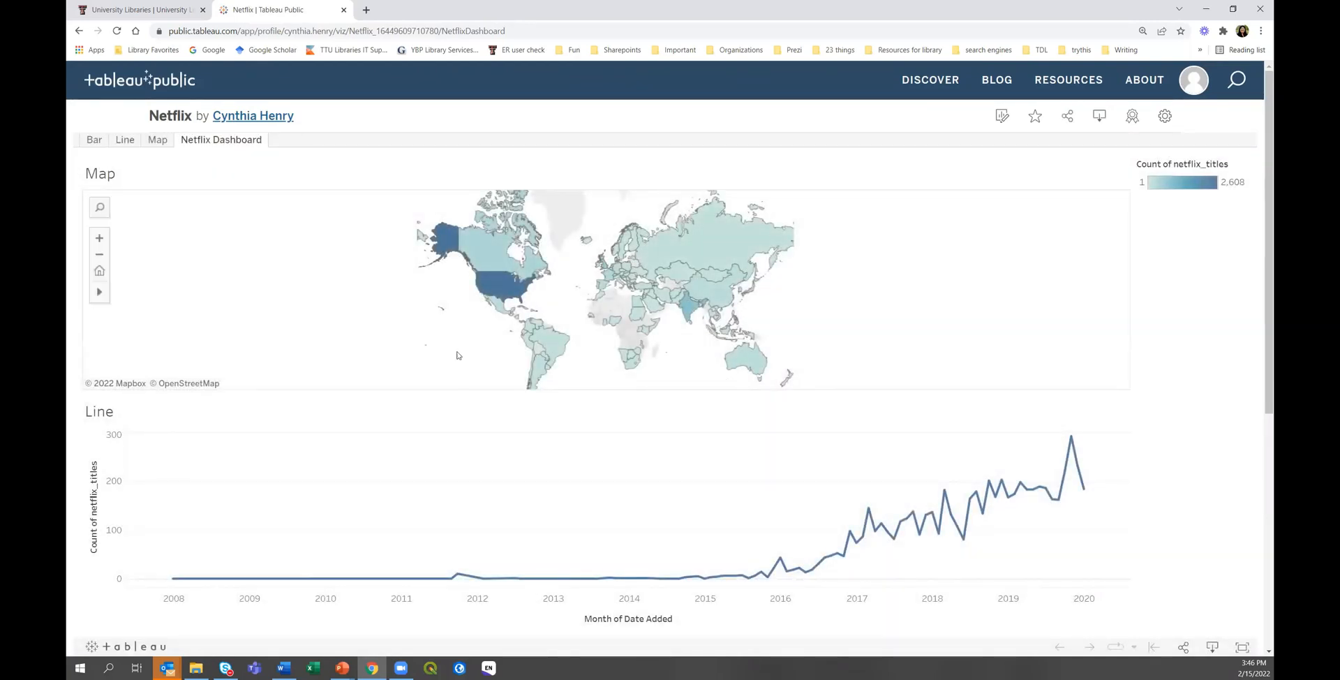
pyautogui.click(1164, 115)
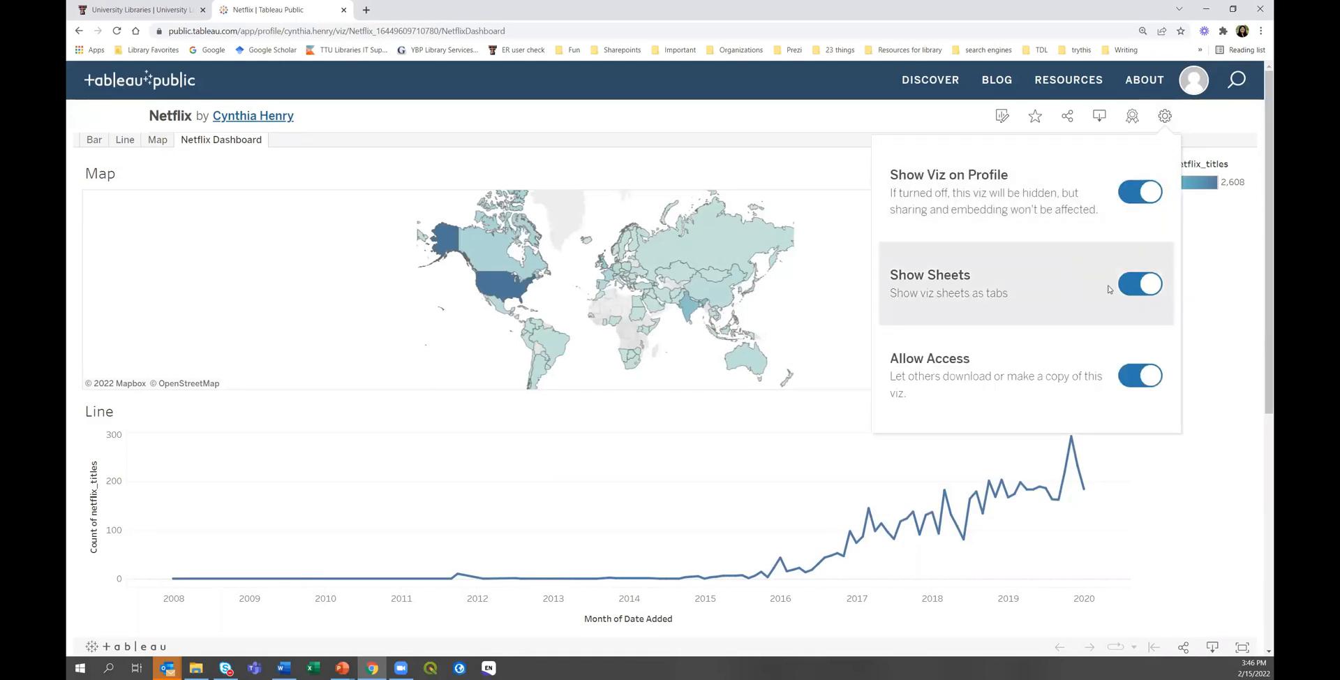
pyautogui.click(1133, 287)
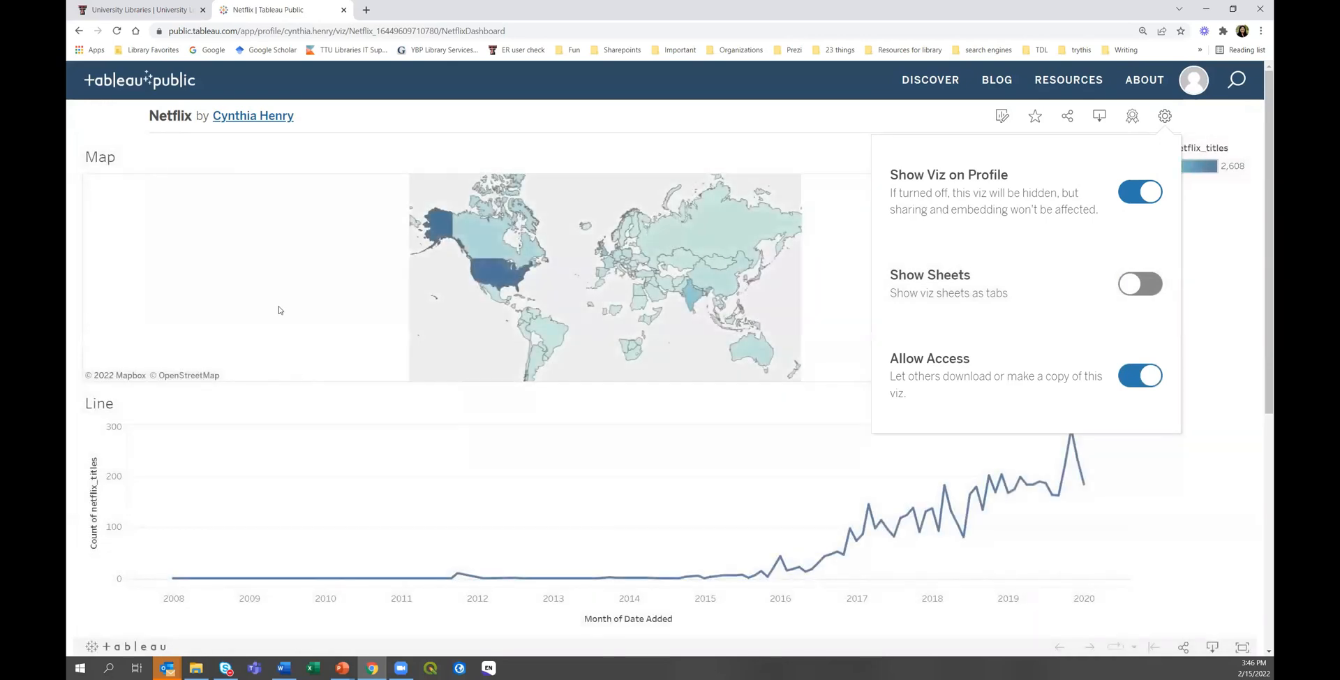
pyautogui.click(1126, 297)
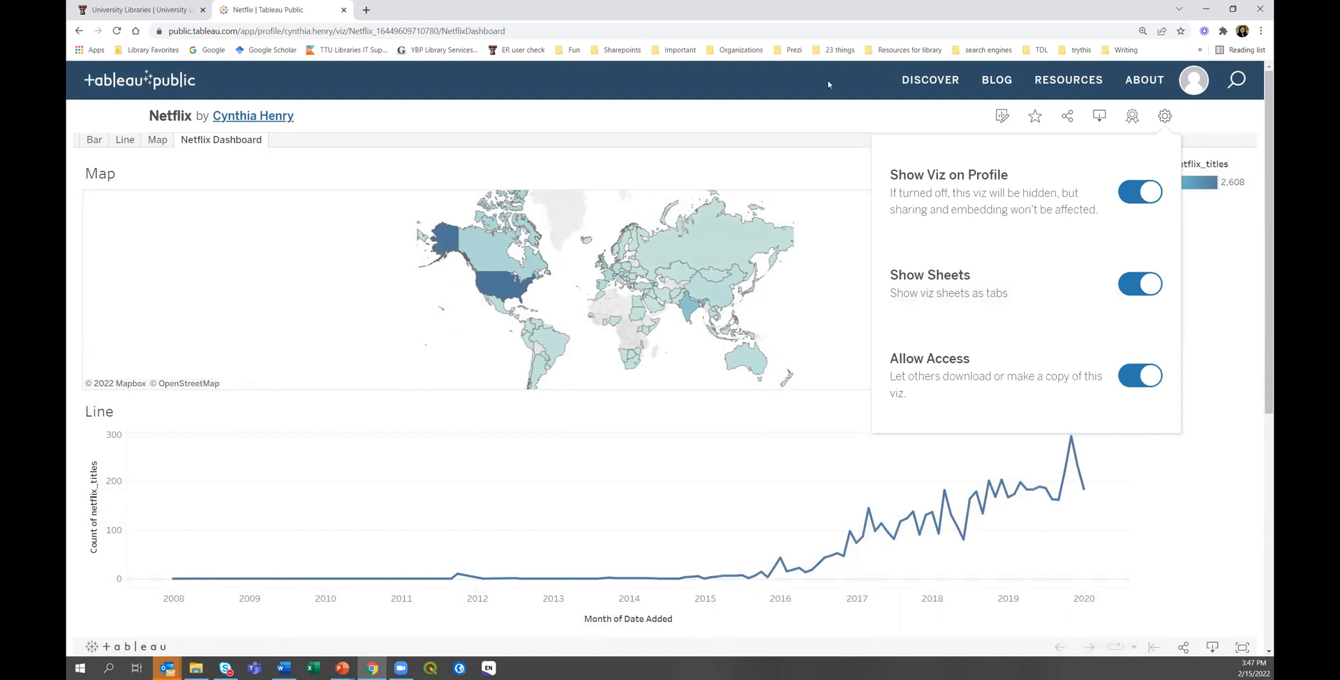
pyautogui.click(793, 133)
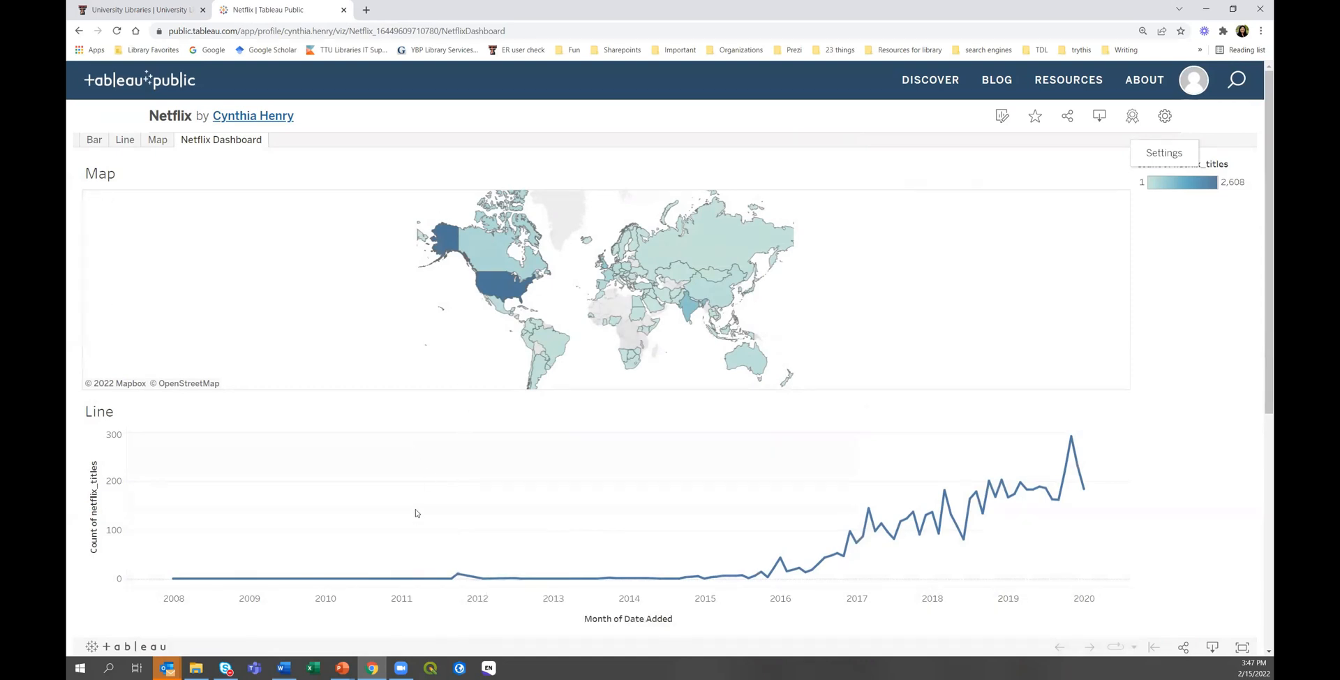
# Check the published Map and Bar sheets, then return to the Netflix Dashboard tab.
pyautogui.moveTo(501, 290)
pyautogui.click(157, 140)
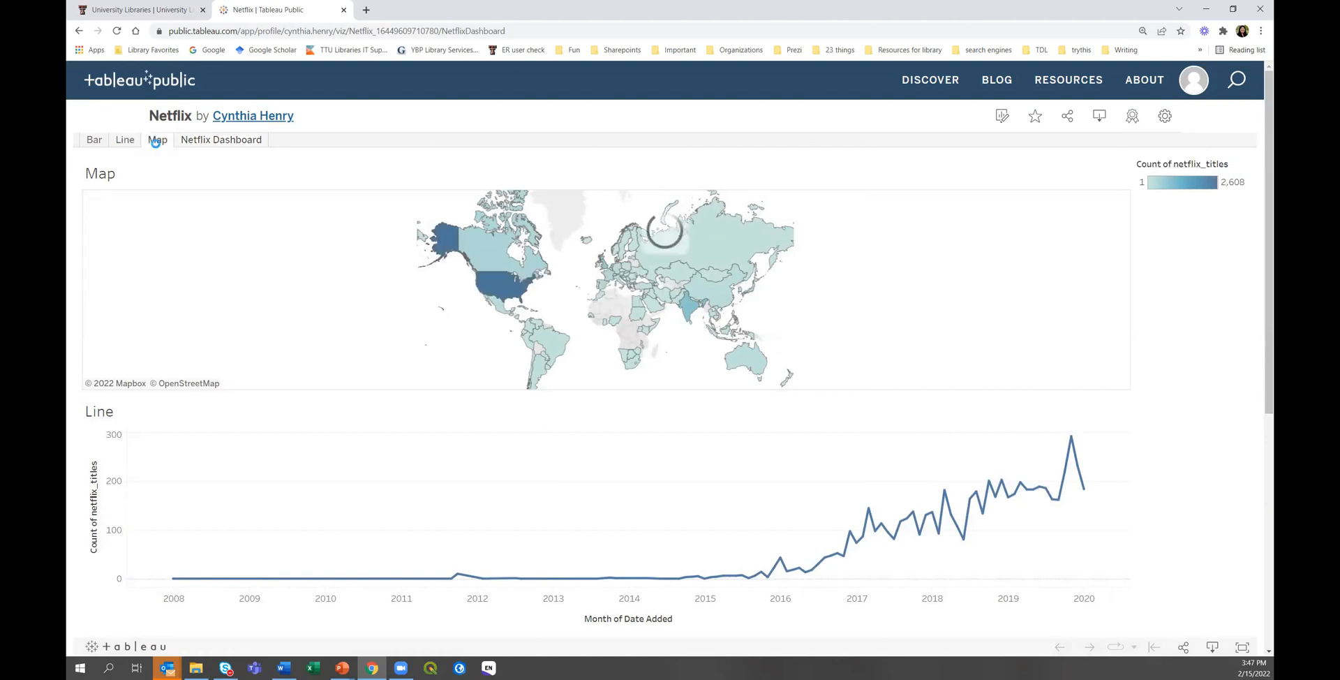
pyautogui.click(93, 142)
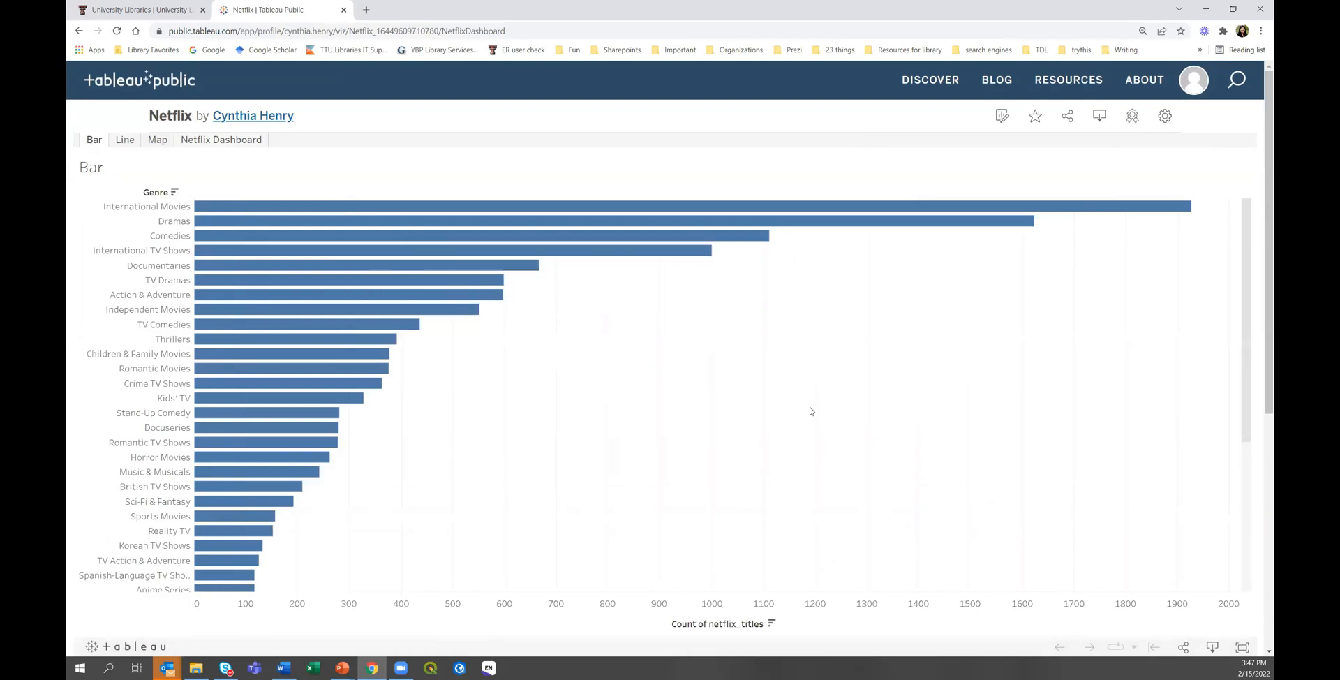
pyautogui.click(239, 141)
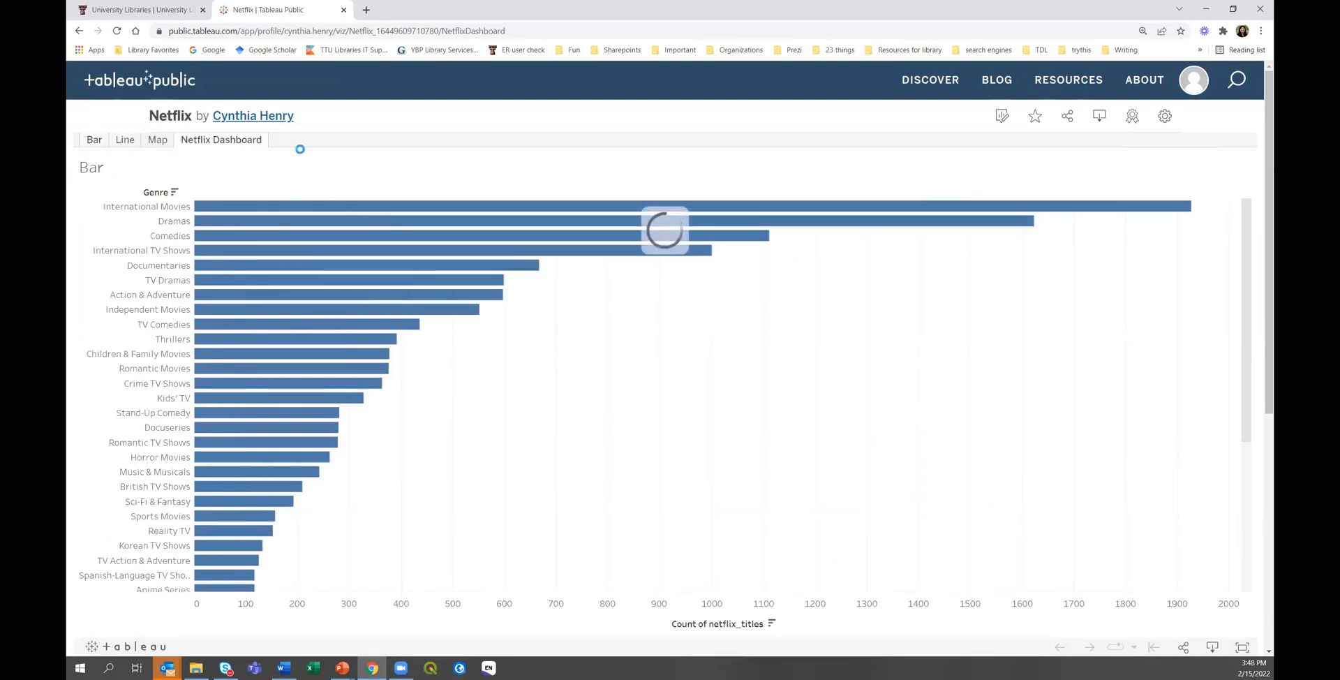